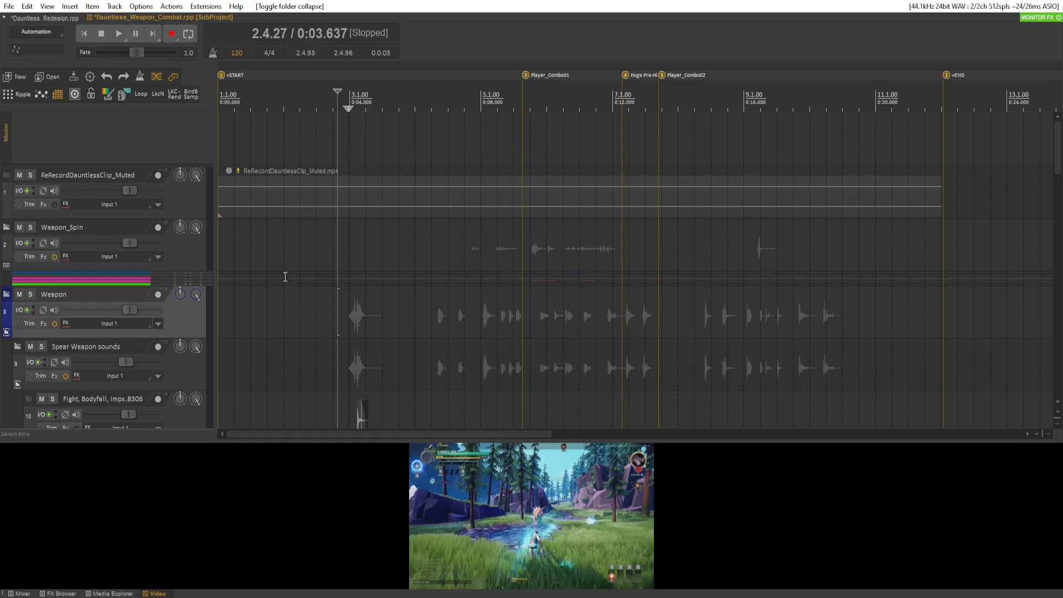
Place the edit cursor at 0:03.603, solo the Weapon folder track and play back its combined sounds
left_click(335, 294)
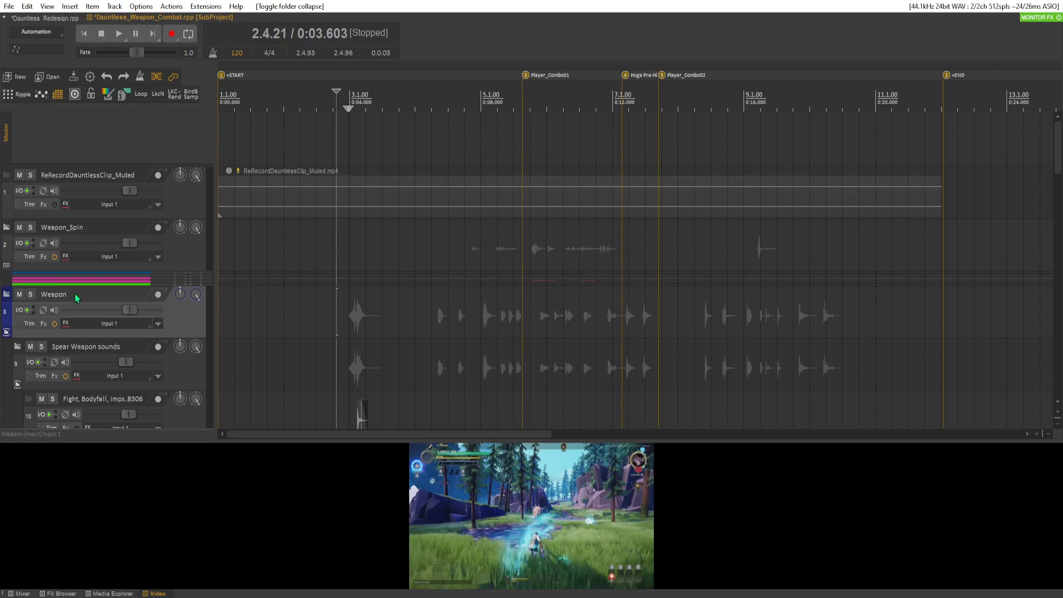
left_click(31, 294)
key("space")
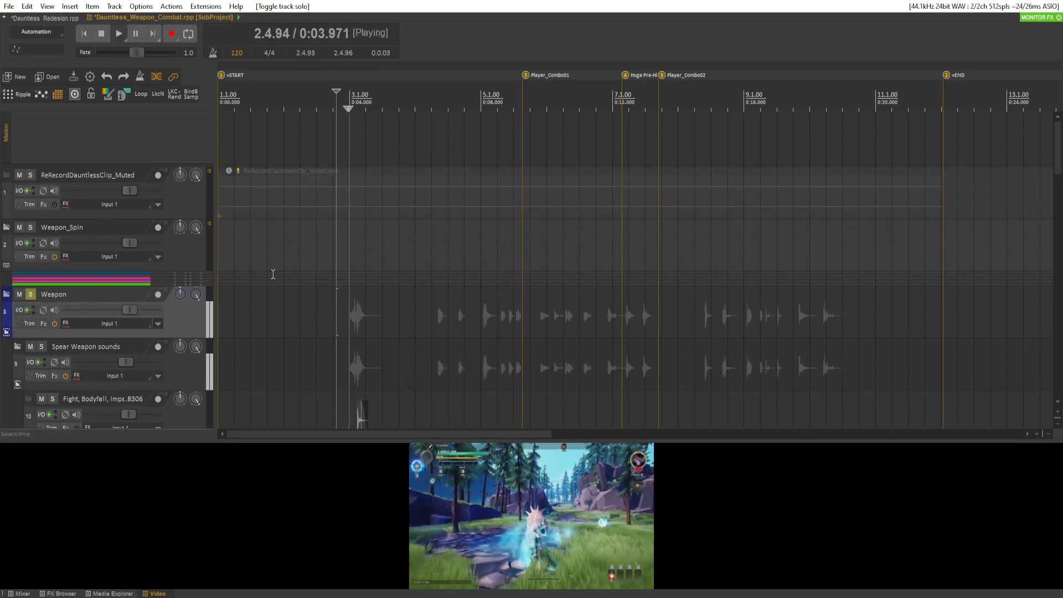
key("space")
key("space")
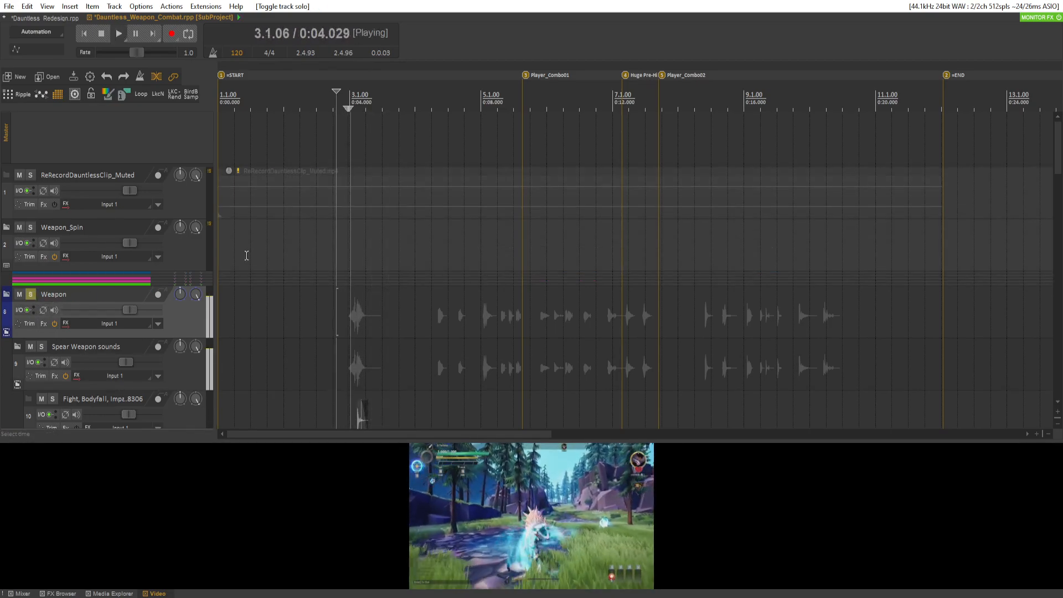
key("space")
key("space")
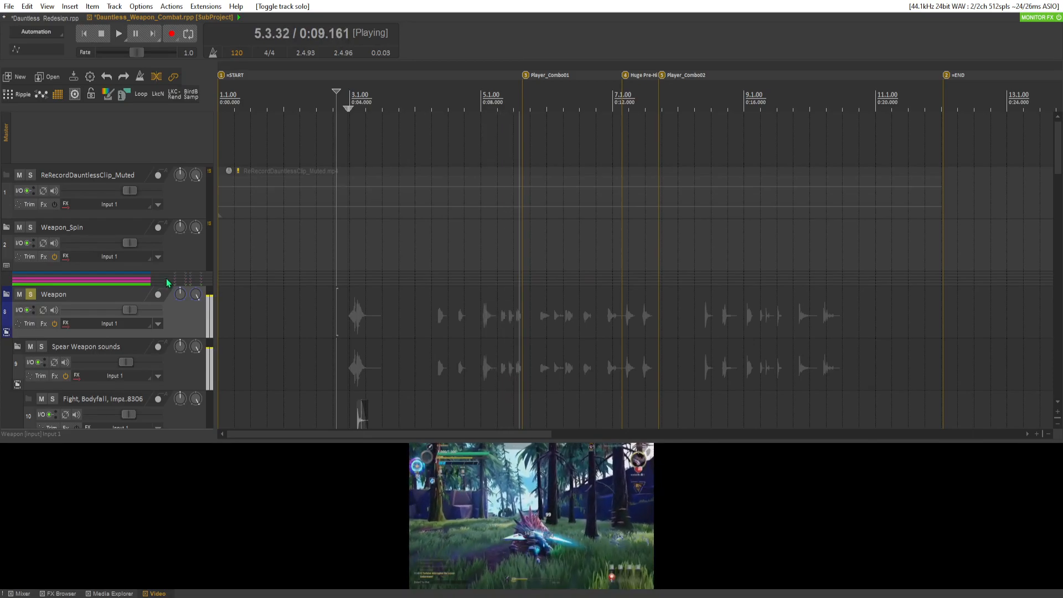
key("space")
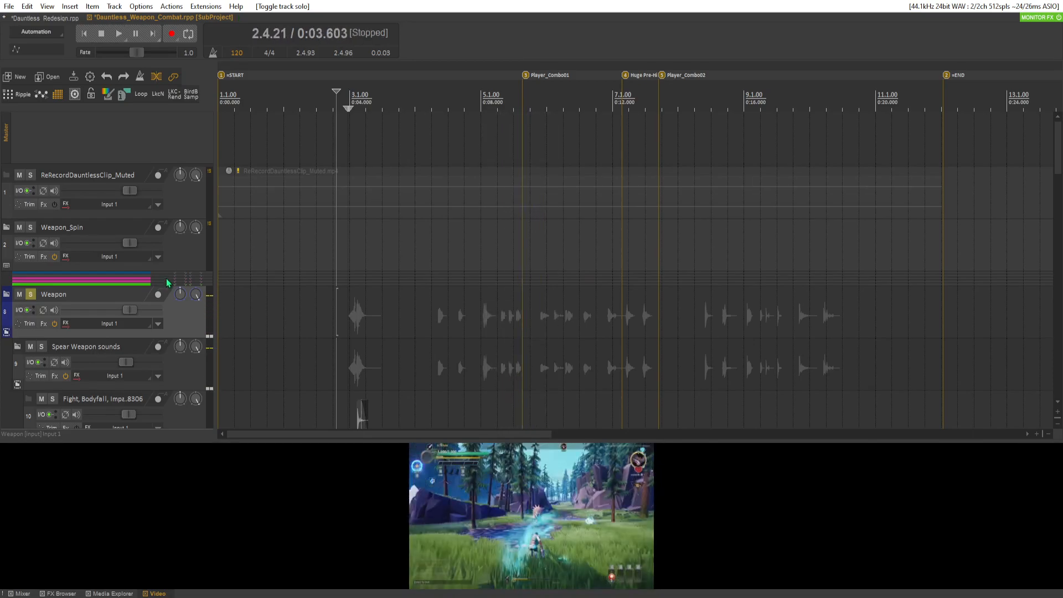
Play the Weapon layers from 0:06.499, just before the first sword whoosh clip on track 17
scroll(135, 234, "down", 10)
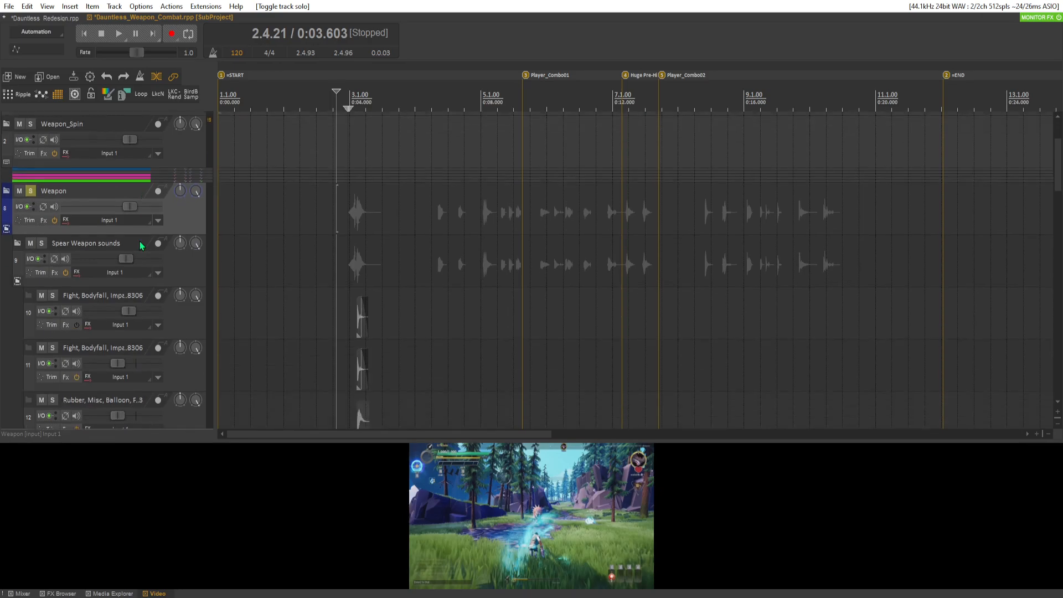
scroll(134, 233, "down", 2)
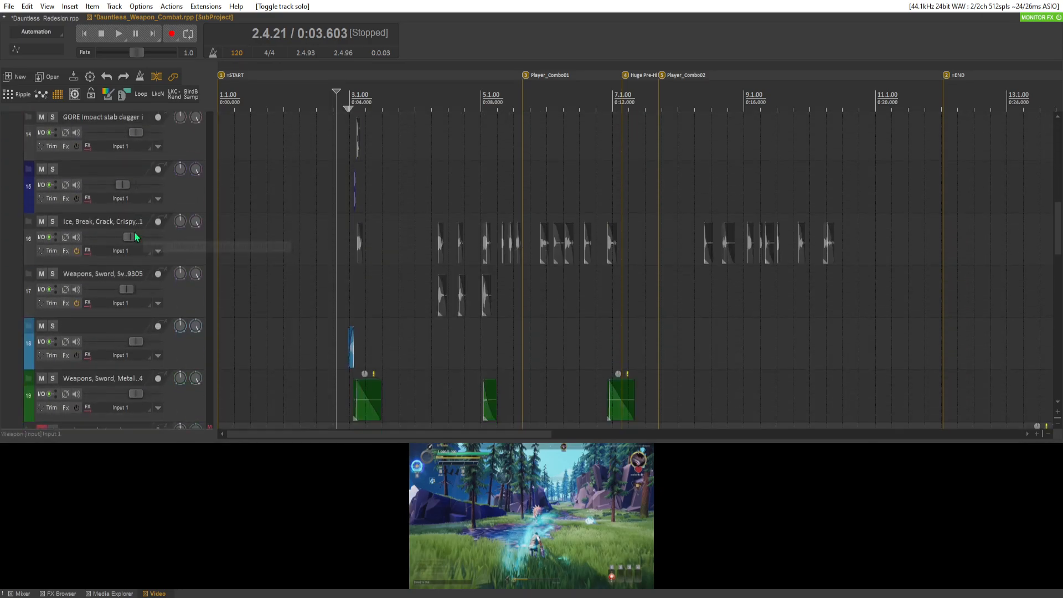
left_click(430, 288)
key("space")
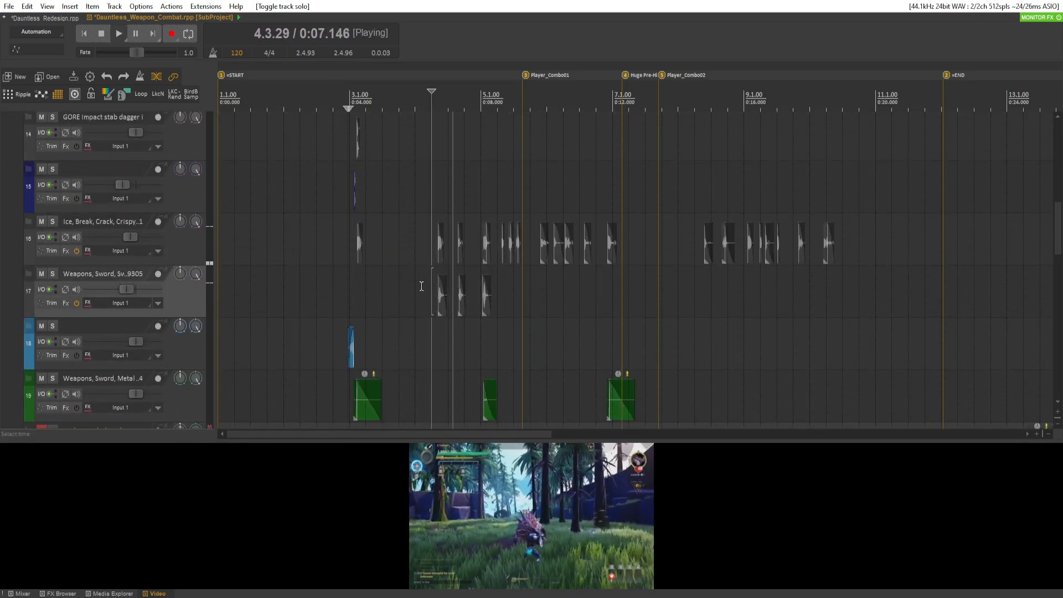
key("space")
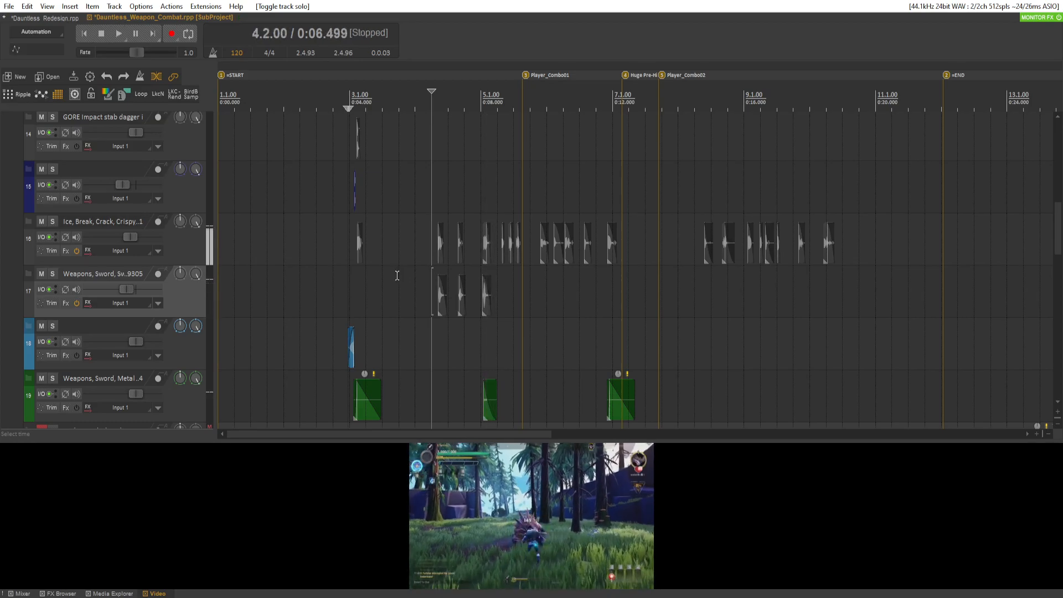
Move the edit cursor to 0:06.432 and replay the layered sword swings, zooming in on their clips on tracks 17 to 22
left_click(429, 264)
scroll(149, 235, "down", 4)
scroll(140, 224, "up", 1)
key("space")
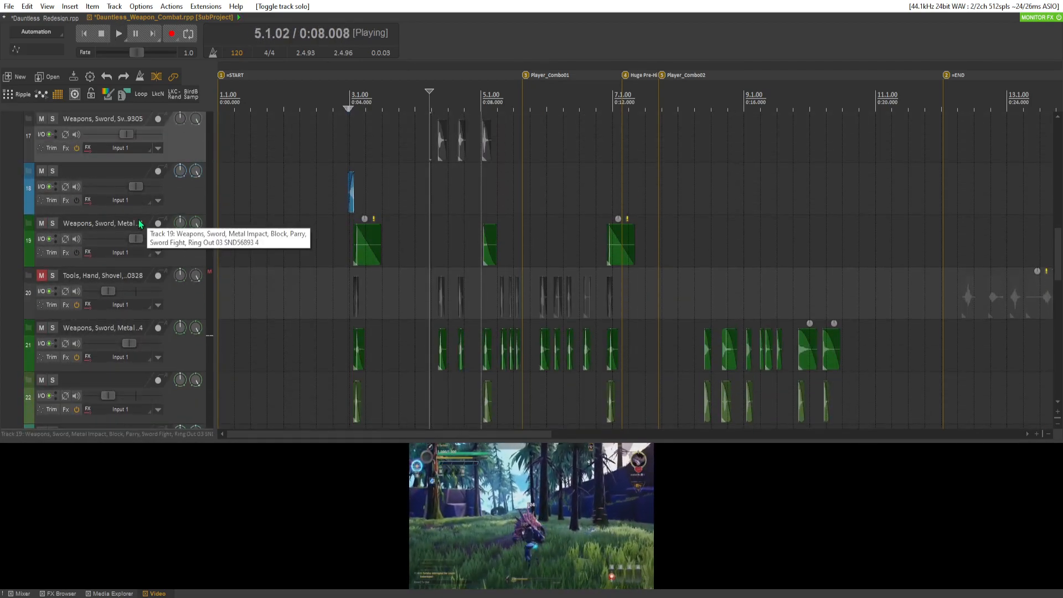
key("space")
scroll(549, 318, "up", 4)
key("space")
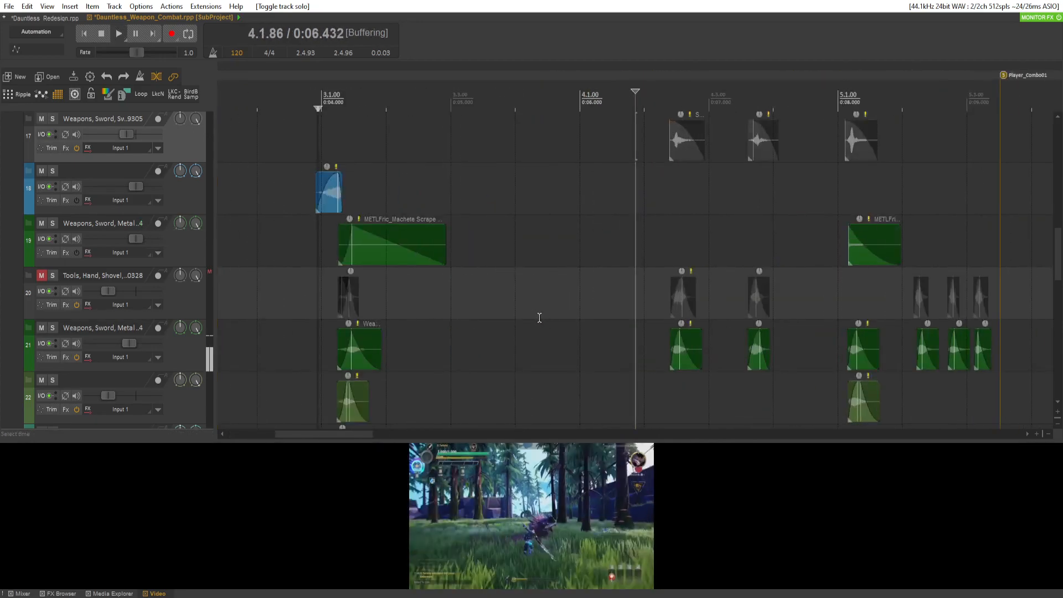
key("space")
key("space")
key("space")
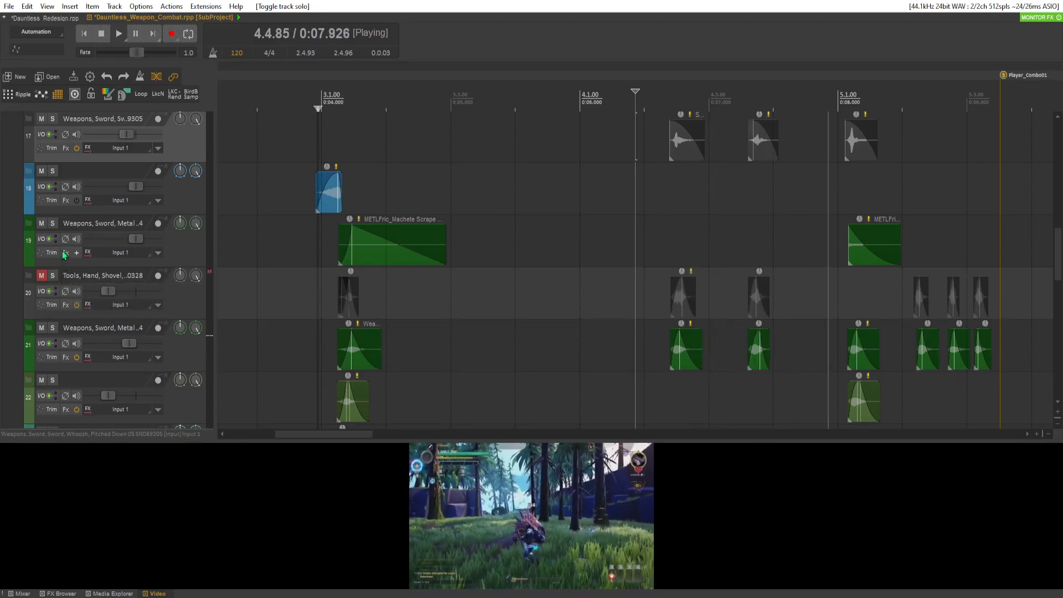
key("space")
key("space")
Audition the sword metal impact layer on track 21 in solo and release its solo
left_click(53, 328)
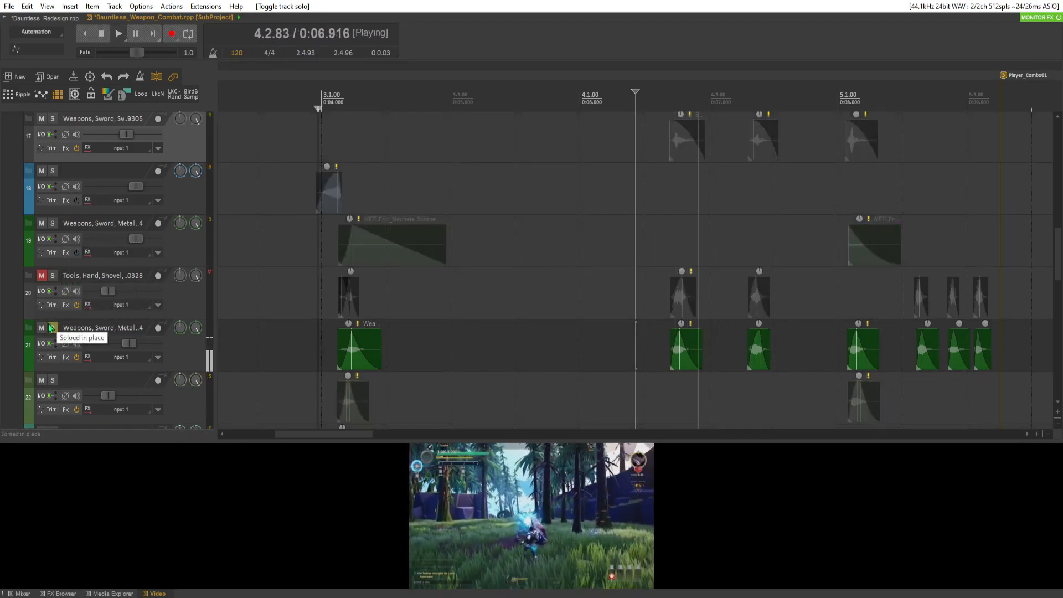
left_click(53, 328)
scroll(67, 333, "down", 5)
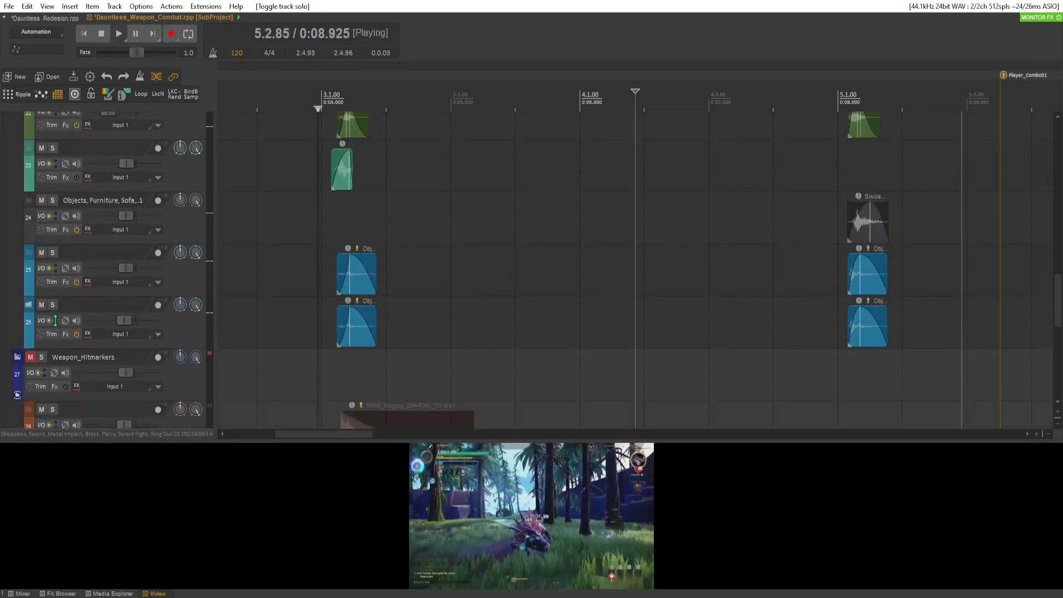
key("space")
Examine the lower tracks around Weapon_Hitmarkers and replay the weapon layers from 0:06.432
scroll(307, 304, "down", 5)
scroll(630, 336, "up", 5)
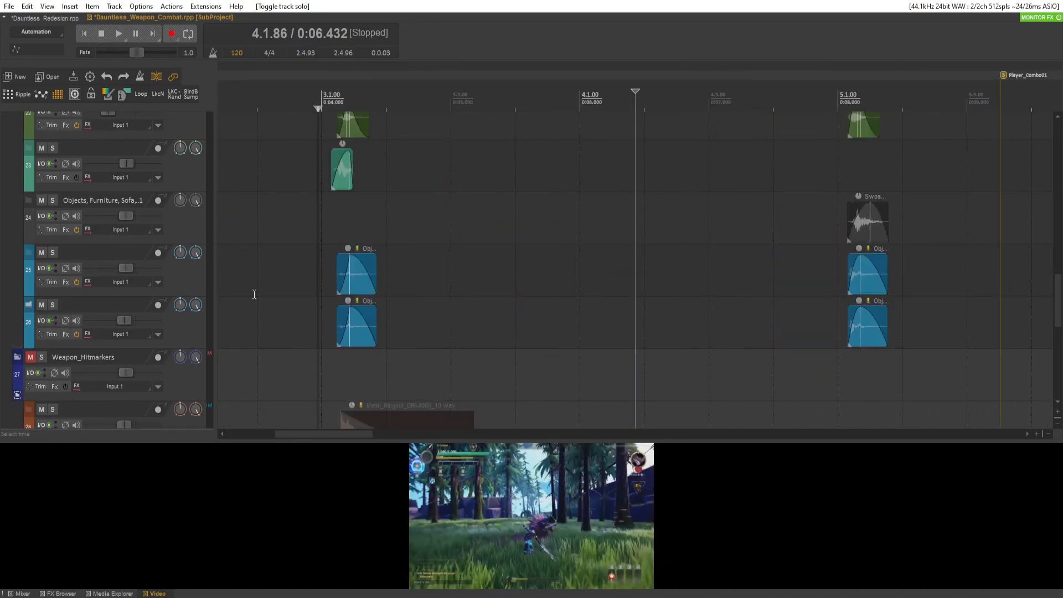
scroll(131, 271, "down", 8)
key("space")
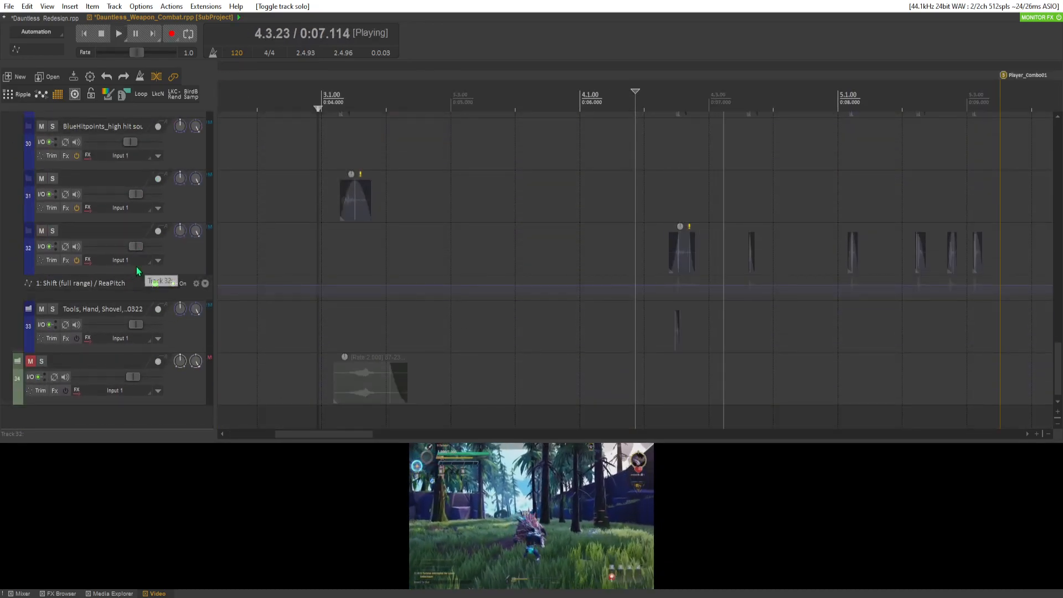
scroll(136, 268, "up", 15)
key("space")
key("space")
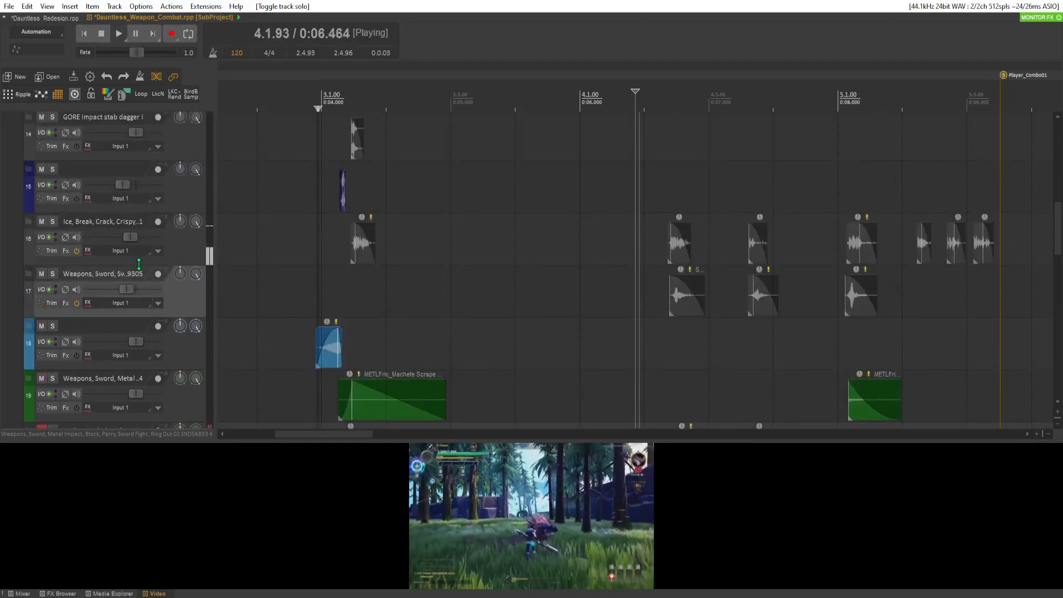
Audition the Ice, Break, Crack, Crispy layer on track 16 from 0:06.432
key("space")
left_click(53, 222)
key("space")
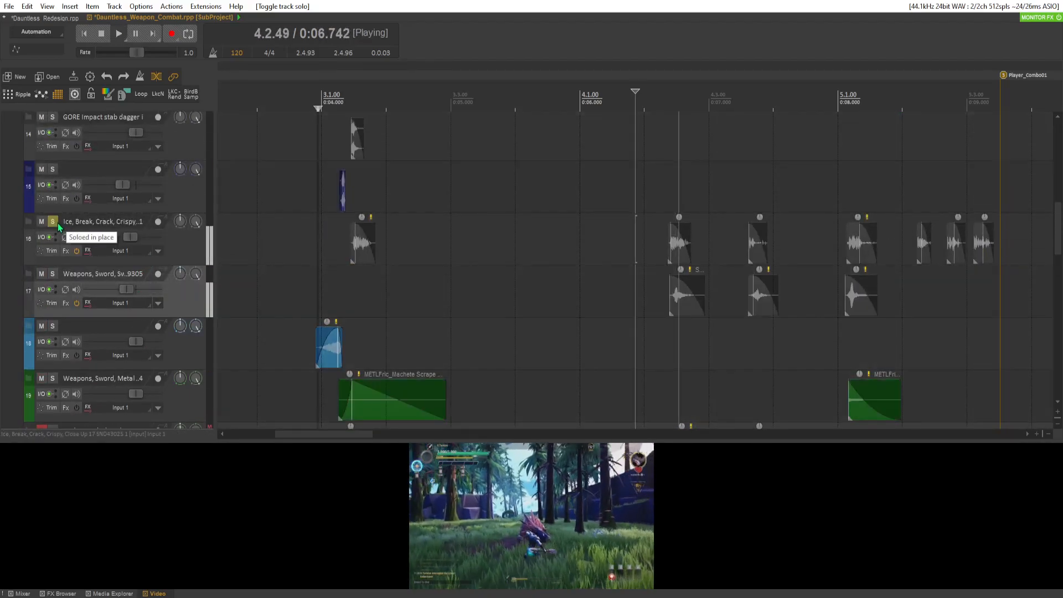
key("space")
scroll(83, 238, "up", 4)
key("space")
key("space")
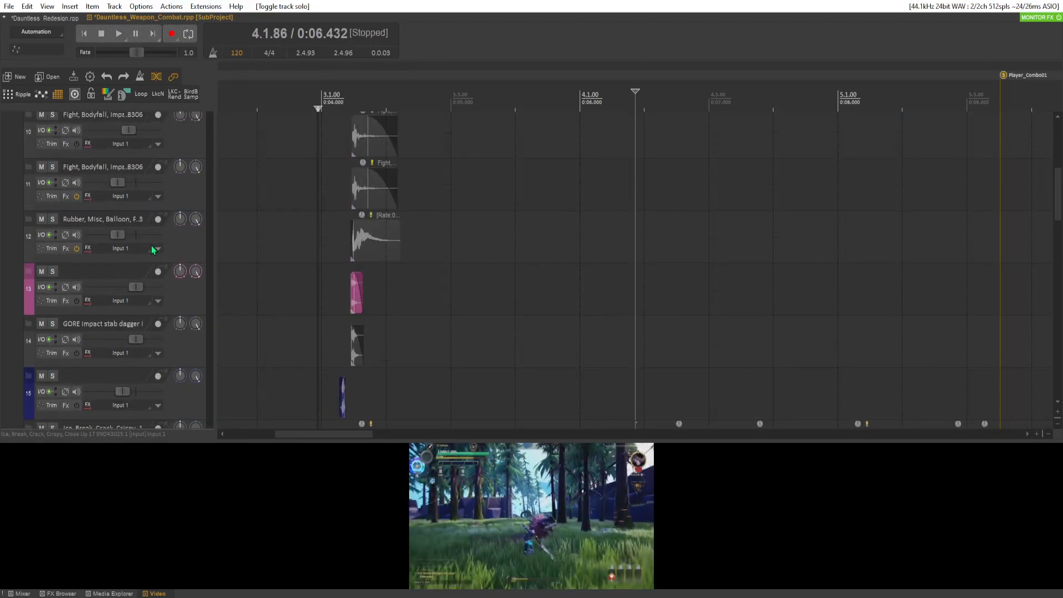
Play back the full Weapon folder mix from 0:06.432 and check its sub-tracks
scroll(154, 251, "up", 6)
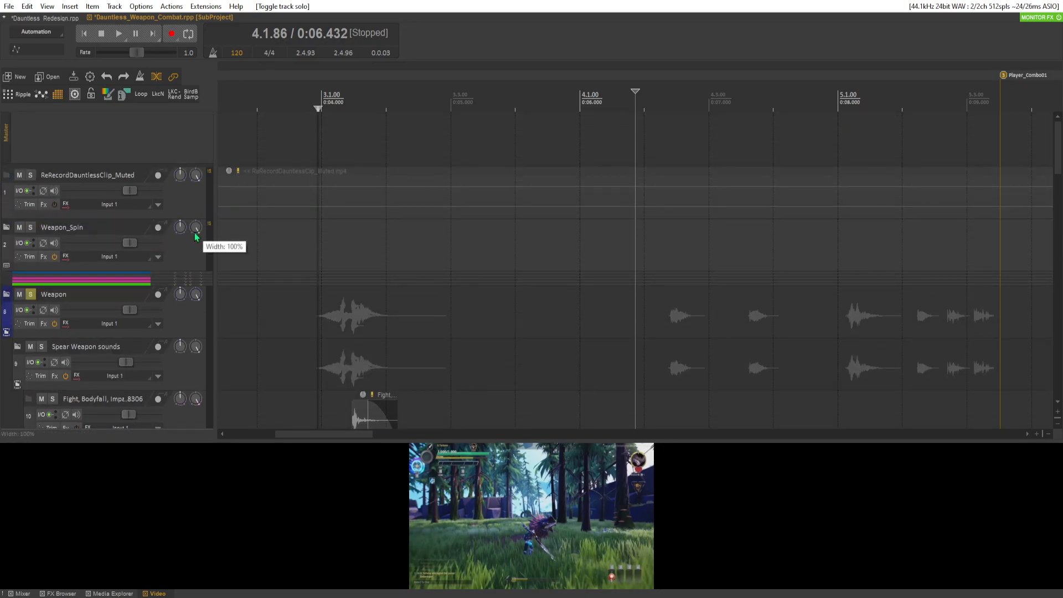
key("space")
key("space")
key("space")
scroll(163, 277, "down", 6)
scroll(160, 275, "up", 6)
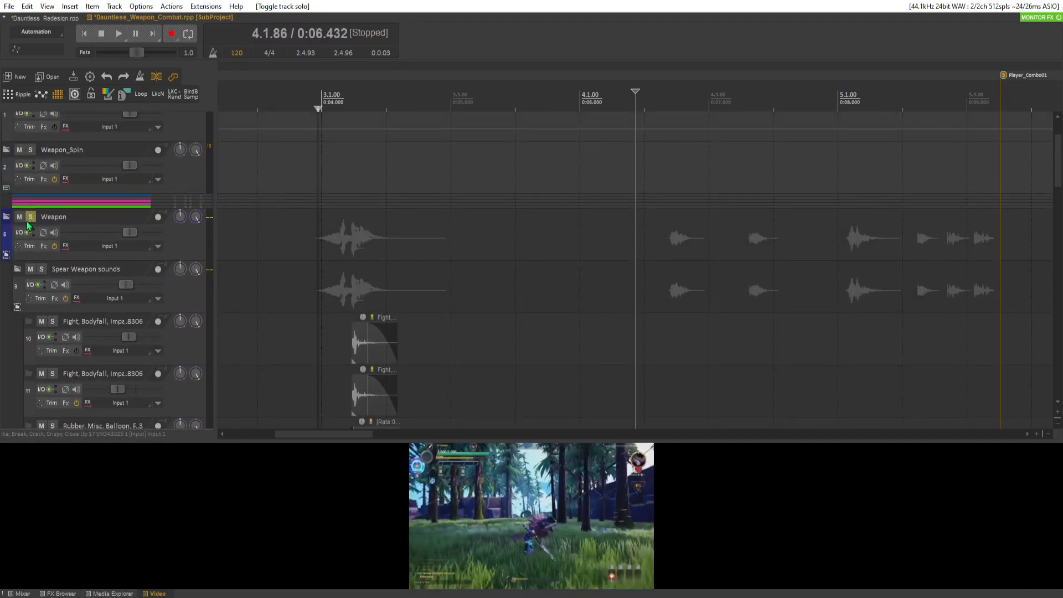
Examine how the clips in the Spear Weapon sounds folder are spread across the timeline
scroll(121, 244, "down", 5)
scroll(635, 302, "down", 4)
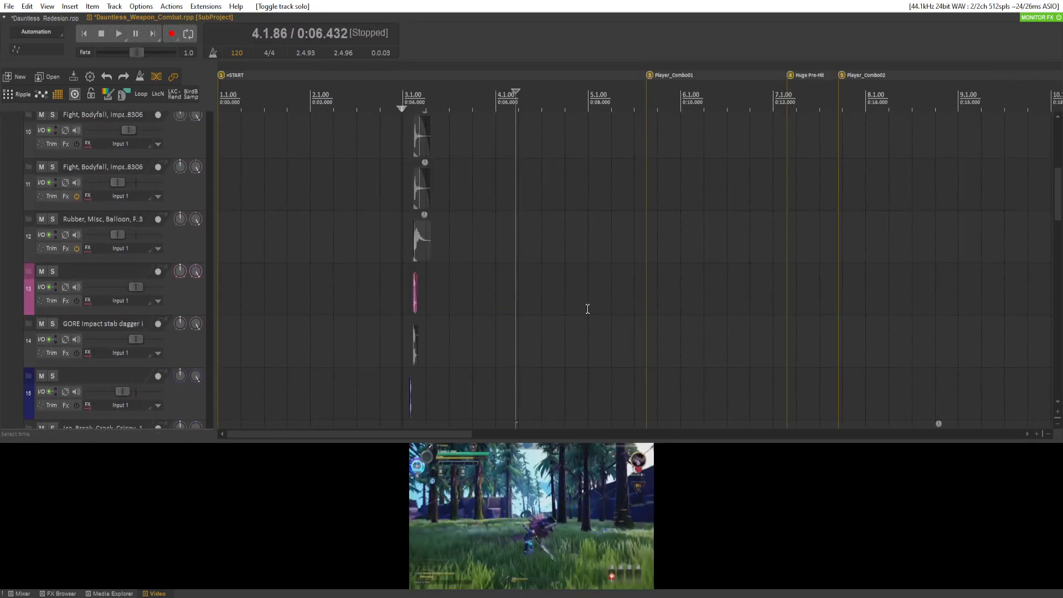
scroll(178, 242, "up", 1)
scroll(234, 224, "down", 3)
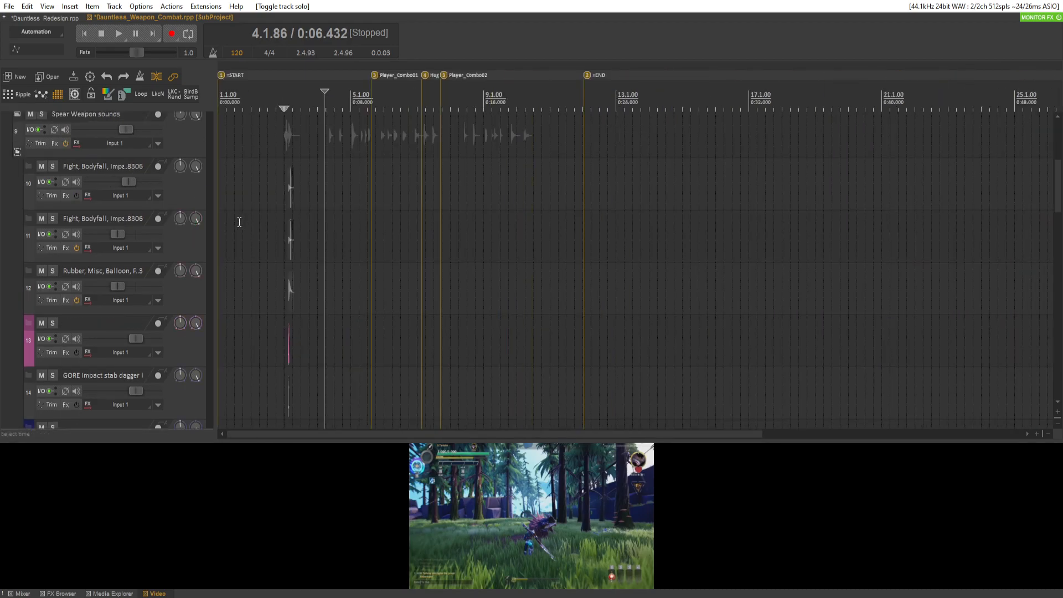
scroll(236, 222, "up", 3)
scroll(268, 228, "up", 2)
scroll(105, 229, "down", 3)
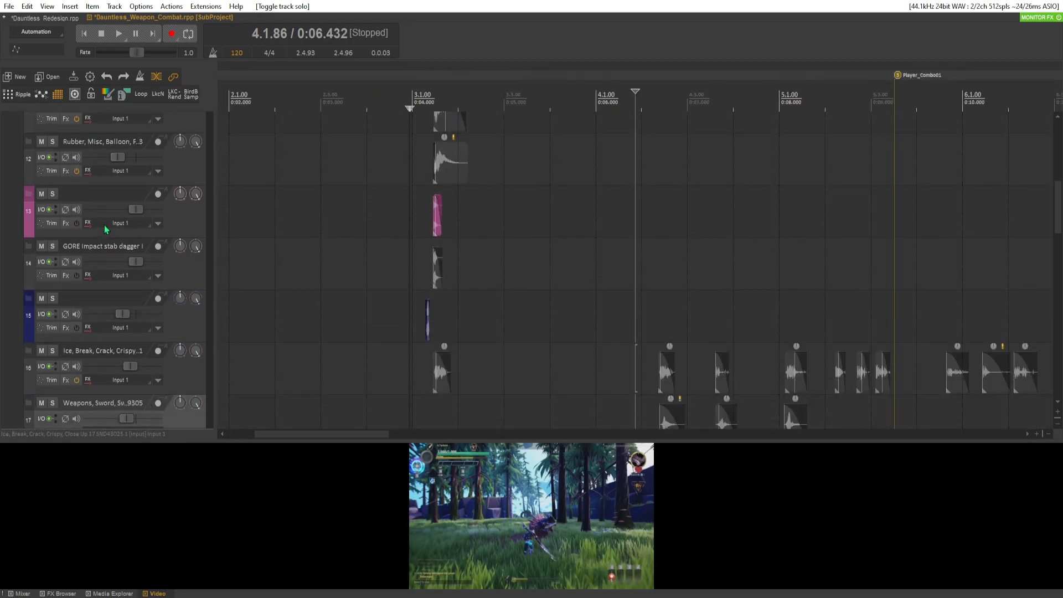
scroll(105, 230, "down", 3)
Replay the sword swings while comparing the clips on tracks 15 to 25
key("space")
scroll(114, 224, "down", 3)
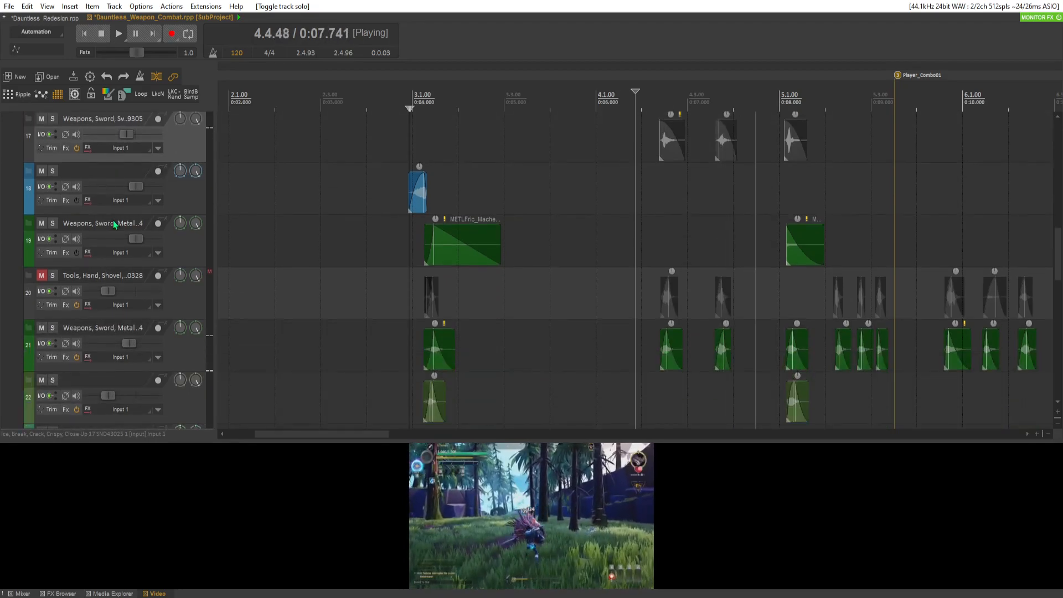
key("space")
scroll(67, 321, "down", 3)
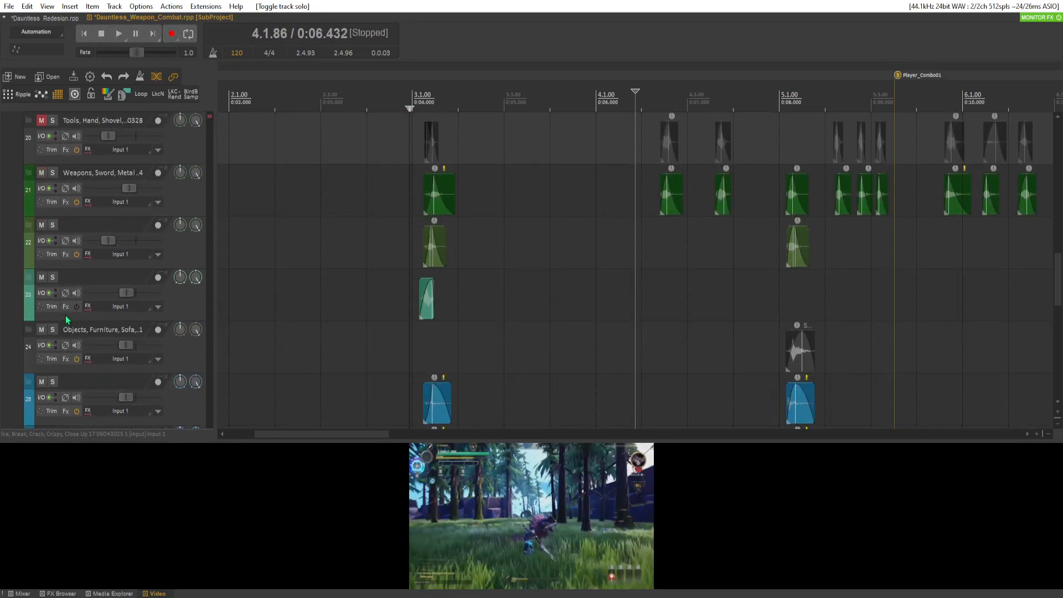
scroll(66, 321, "down", 3)
scroll(66, 316, "up", 2)
key("space")
scroll(67, 313, "up", 5)
key("space")
key("space")
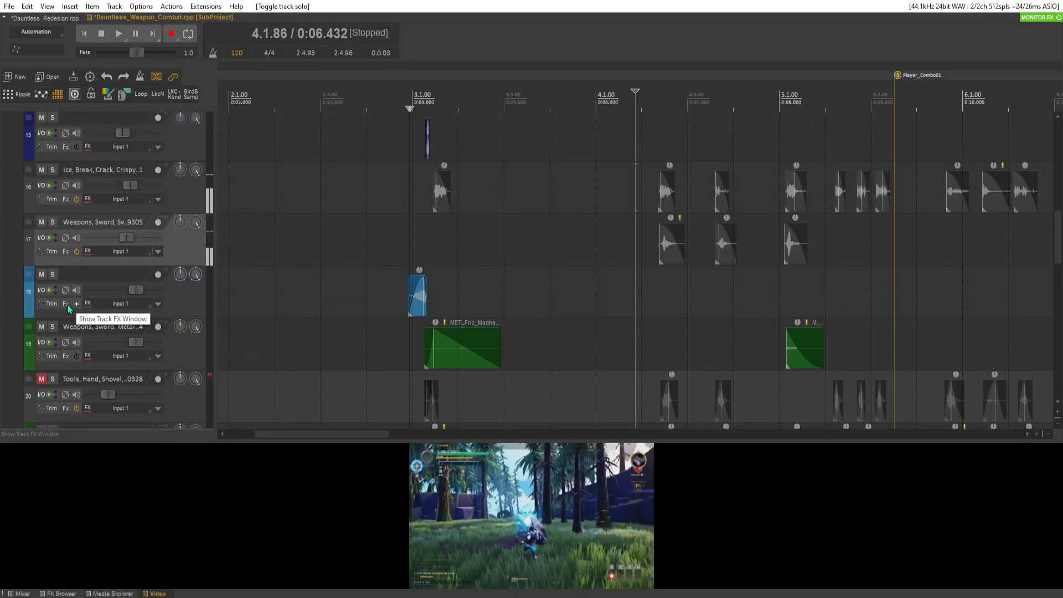
Play the sword metal impact clips on track 21 alone once more and unsolo the track
key("space")
scroll(69, 308, "down", 2)
left_click(53, 354)
key("space")
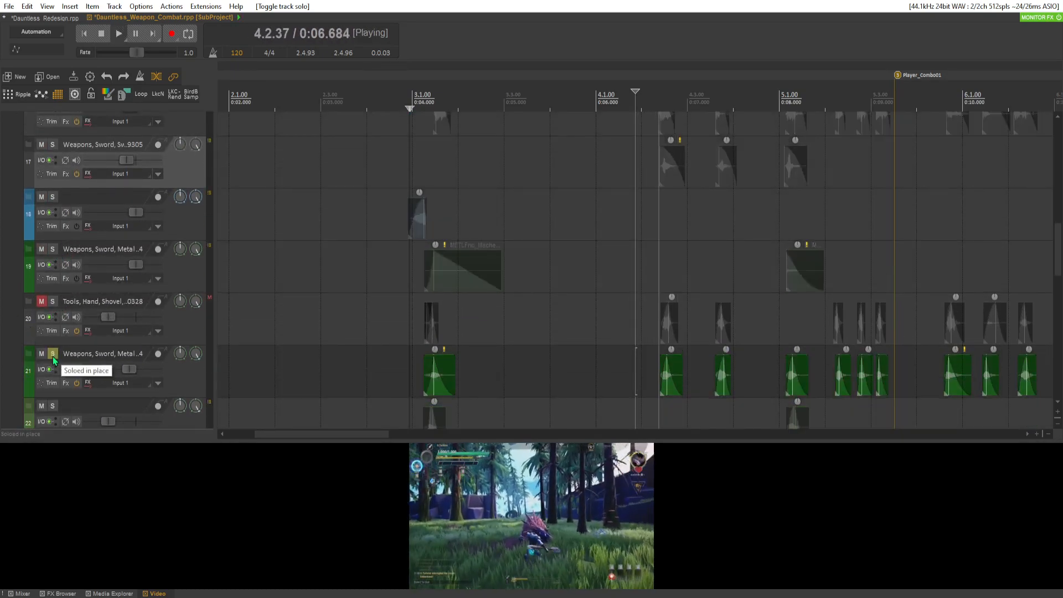
left_click(52, 354)
key("space")
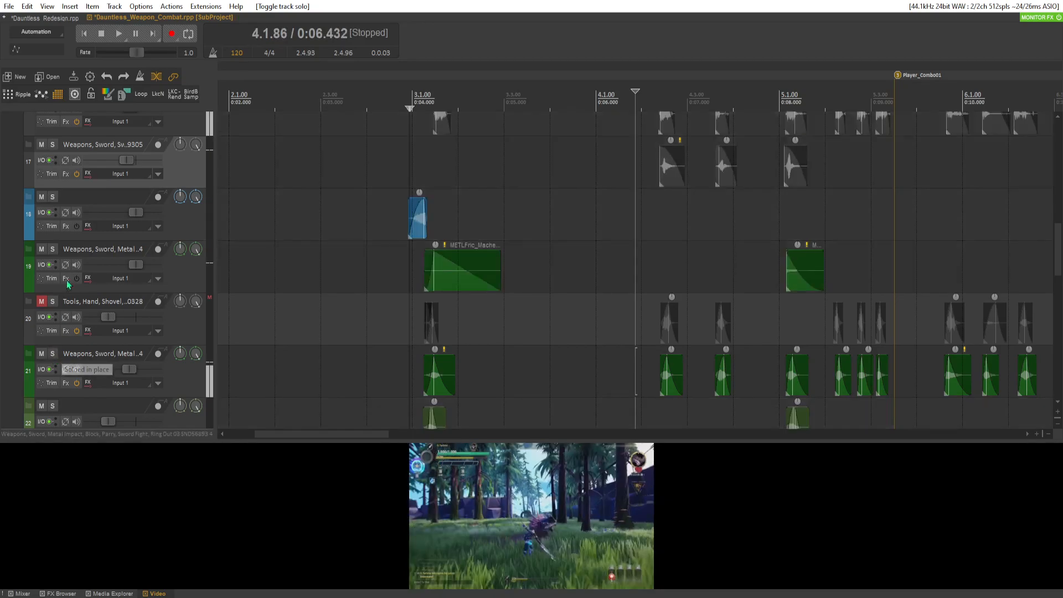
Solo the pitched-down sword whoosh on track 17, play it twice from 0:06.432 and release the solo
left_click(53, 146)
key("space")
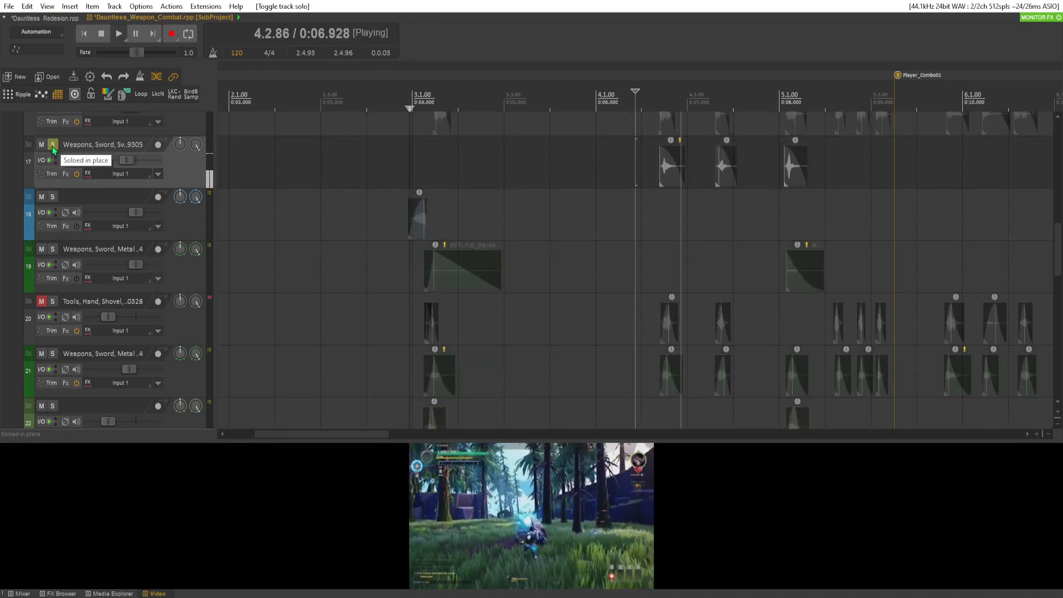
key("space")
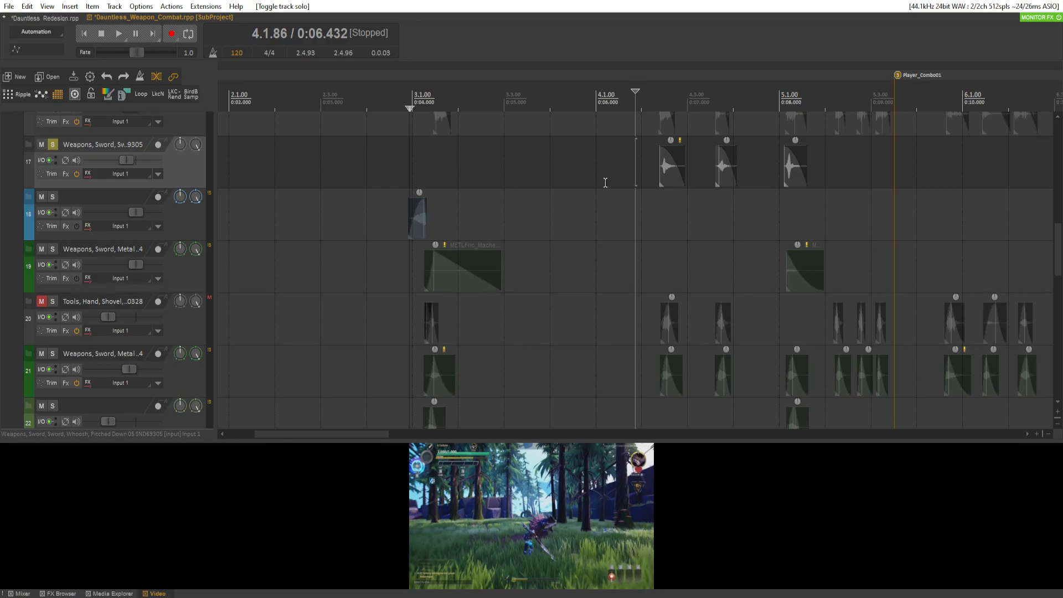
scroll(143, 198, "up", 2)
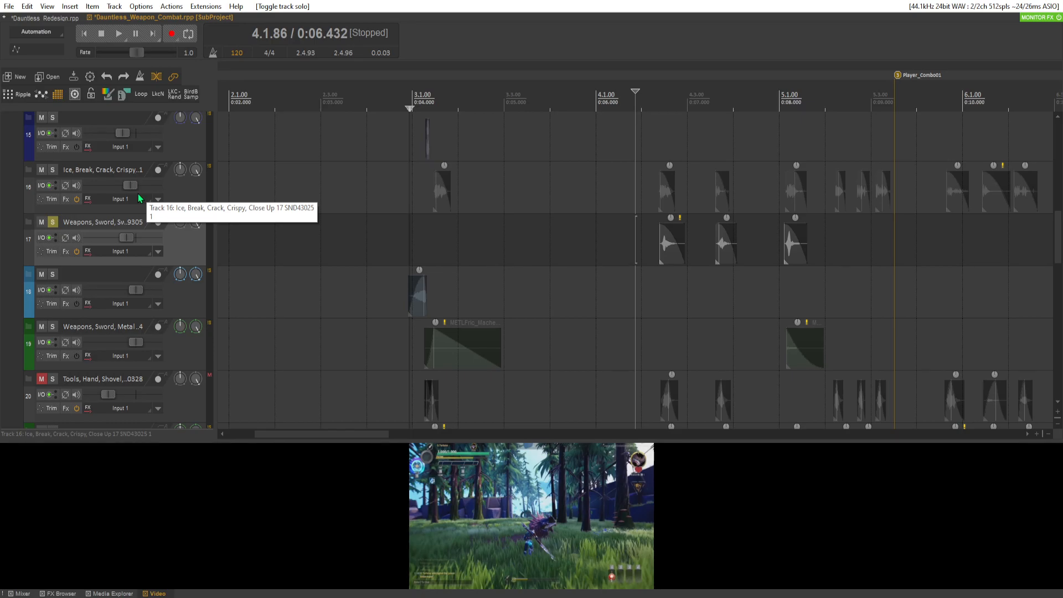
key("space")
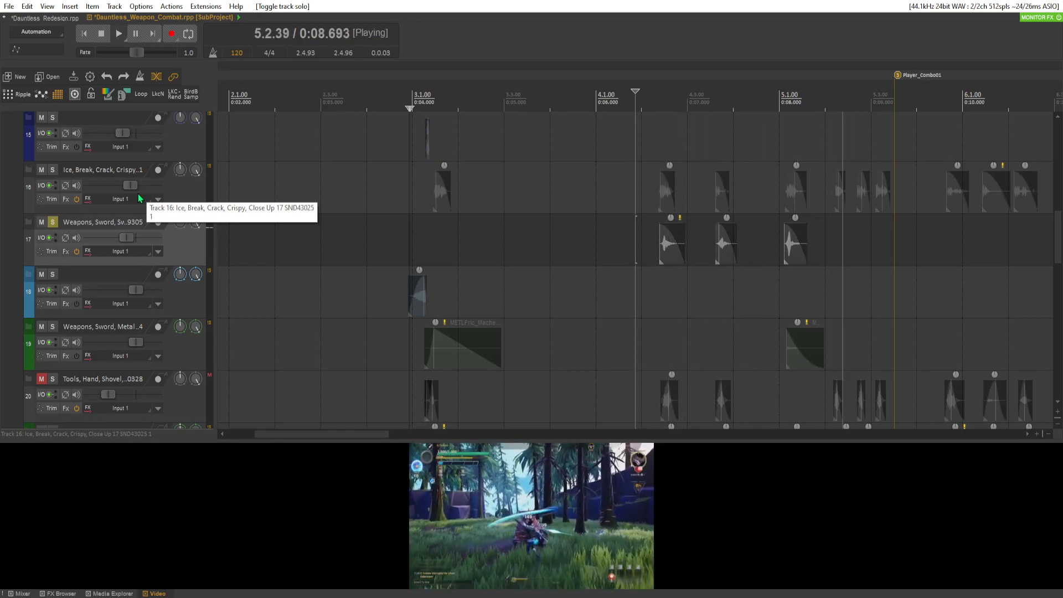
key("space")
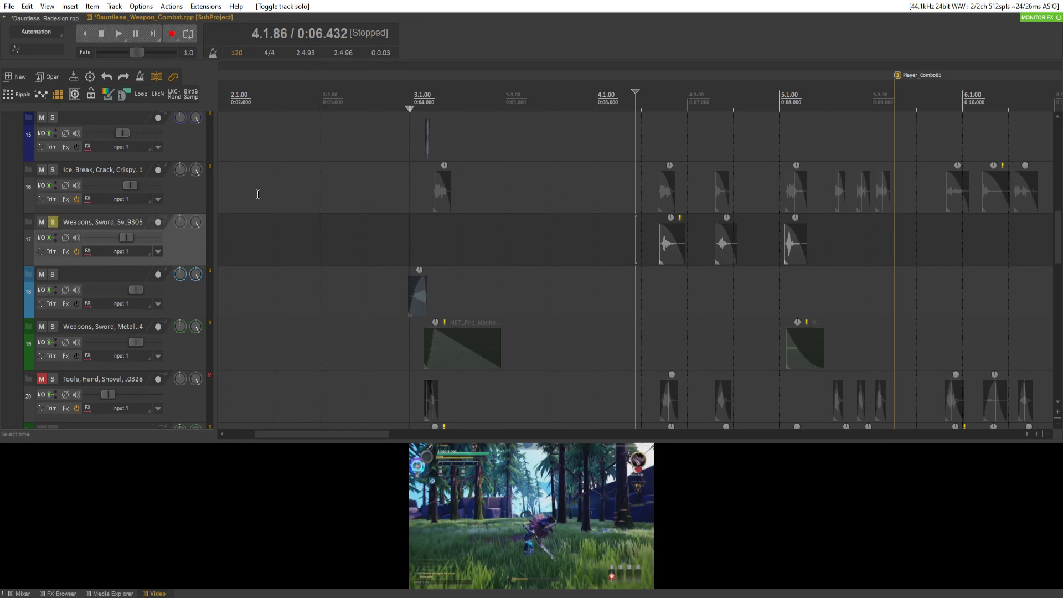
left_click(52, 222)
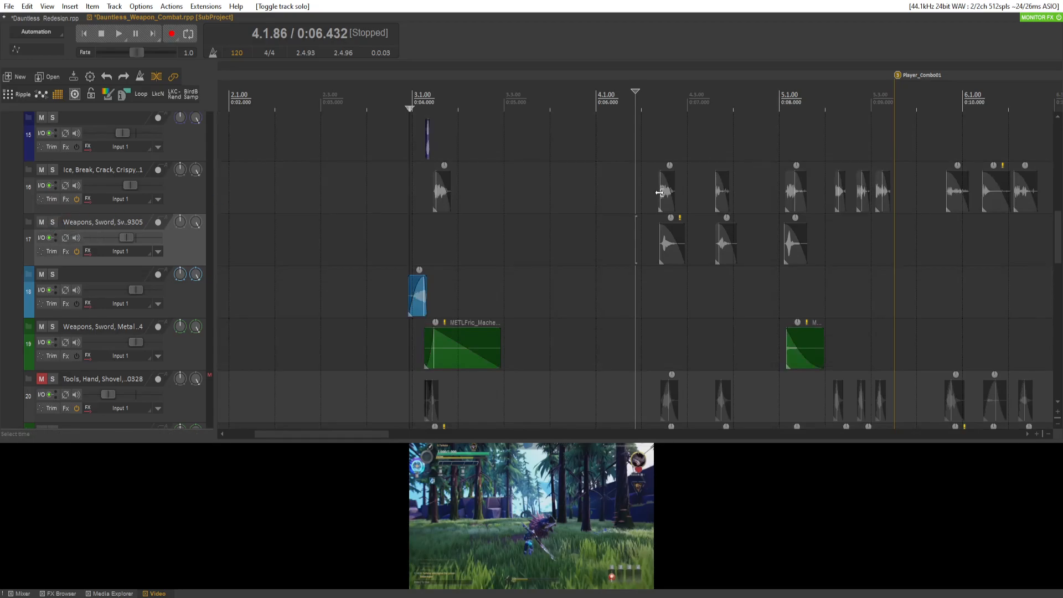
Play the sword swings from 0:06.432 with the ice crack layer on track 16 active, muted and unmuted again
key("space")
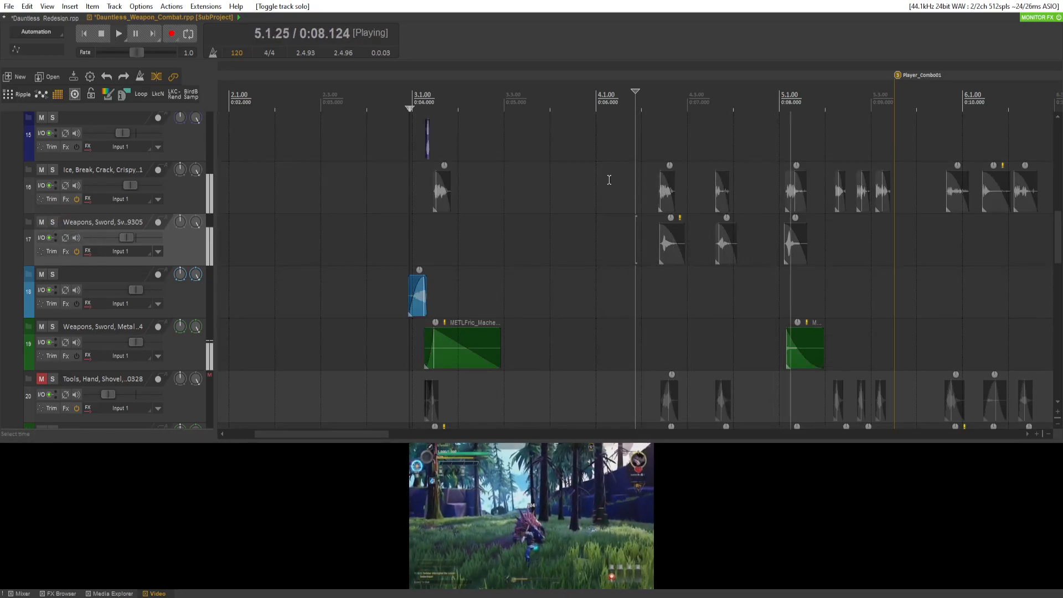
key("space")
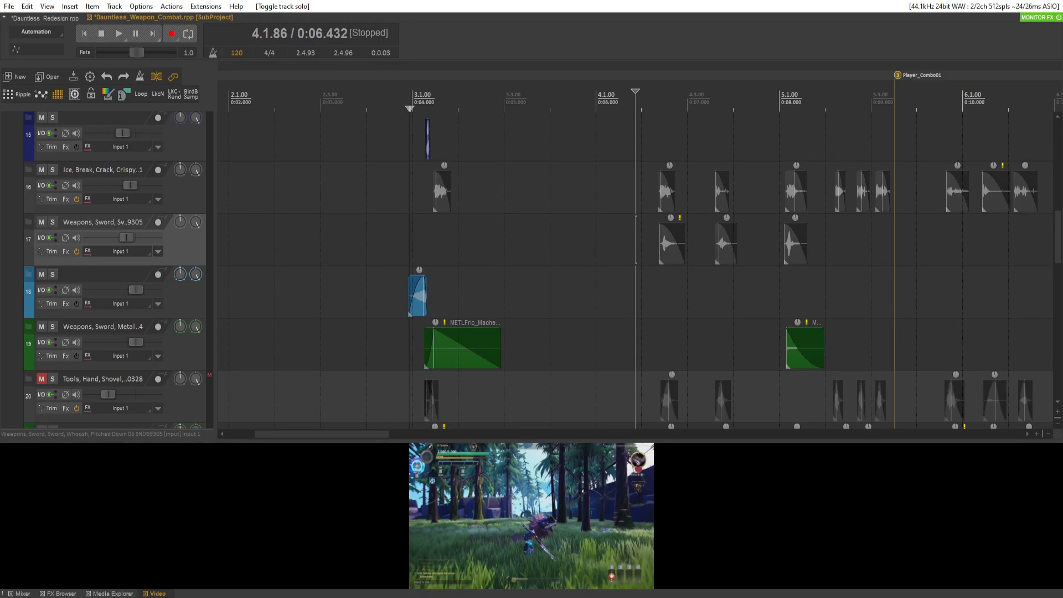
left_click(41, 169)
key("space")
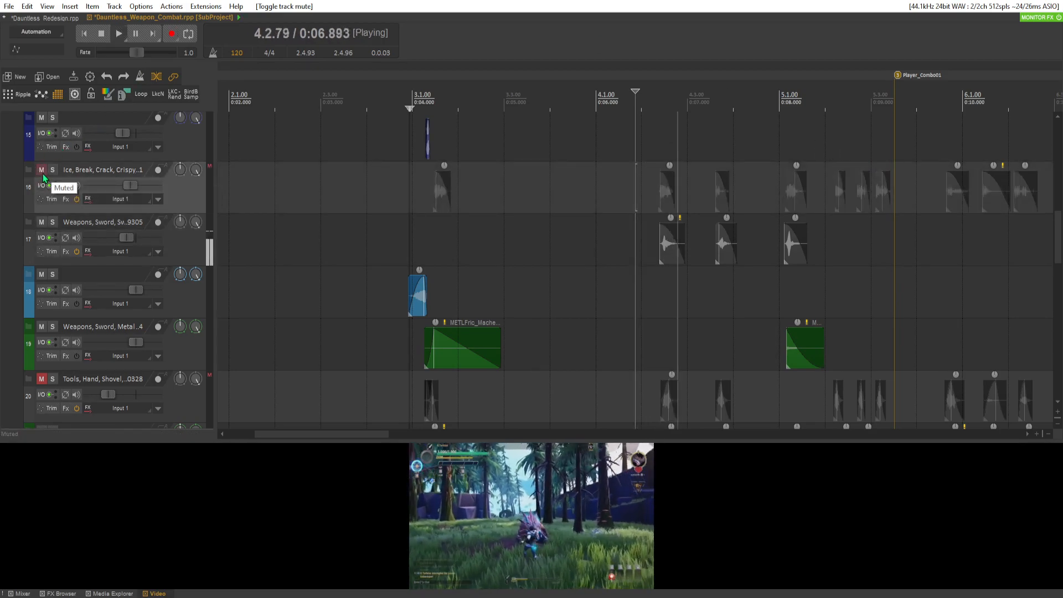
key("space")
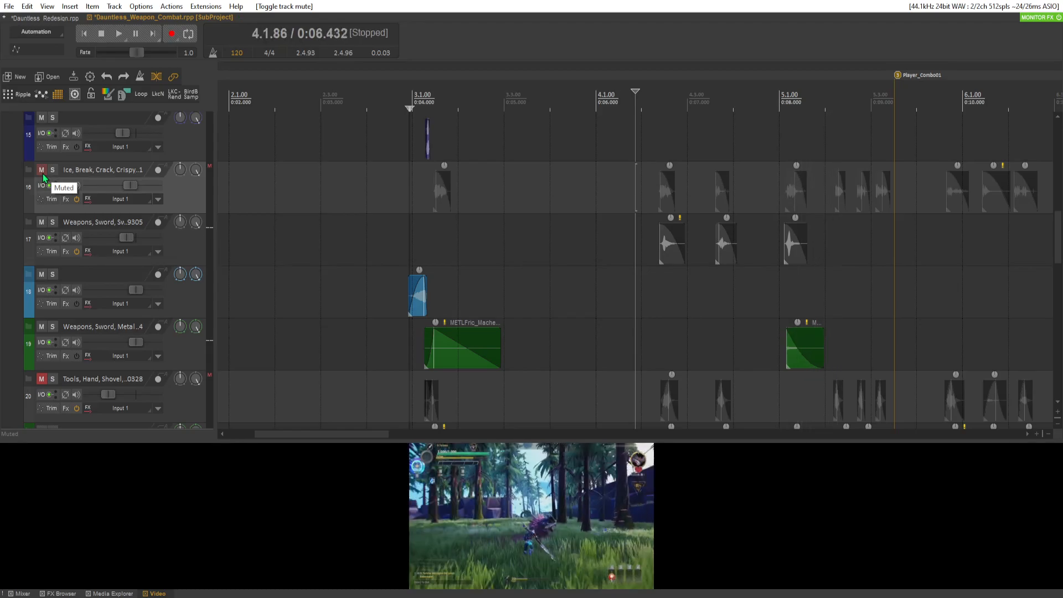
left_click(42, 172)
key("space")
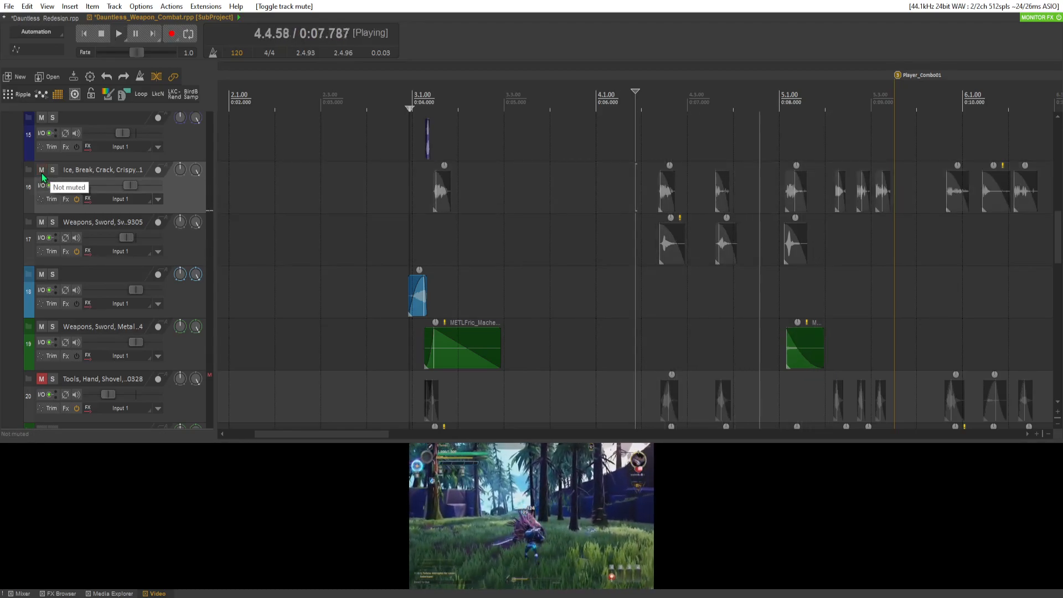
key("space")
Lower the ice crack layer on track 16 to -14.1 dB and then slightly further, replaying the swings at each level
left_click_drag(131, 185, 121, 191)
key("space")
key("space")
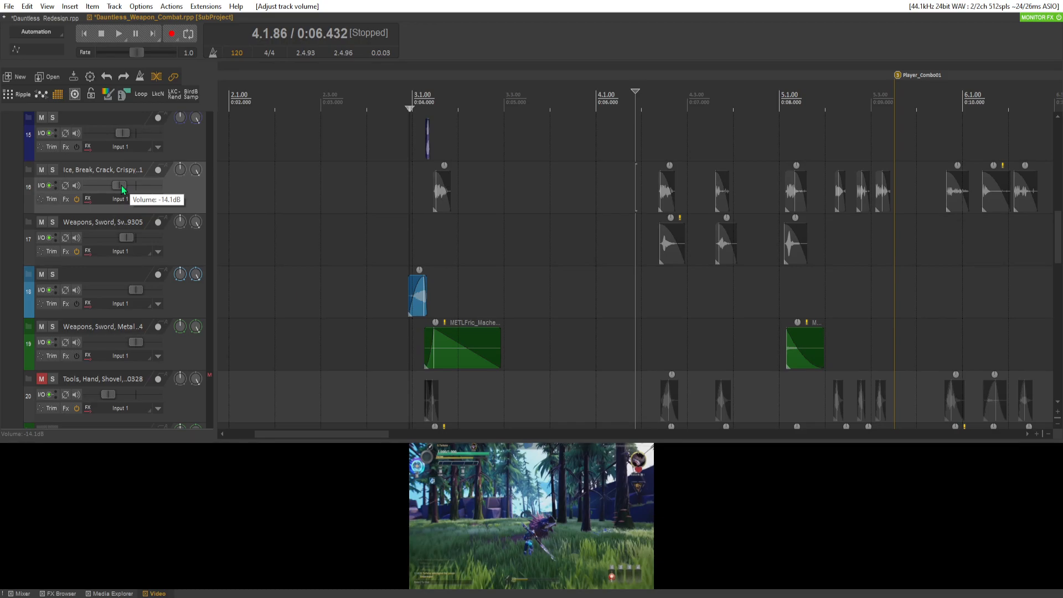
scroll(124, 191, "down", 4)
key("space")
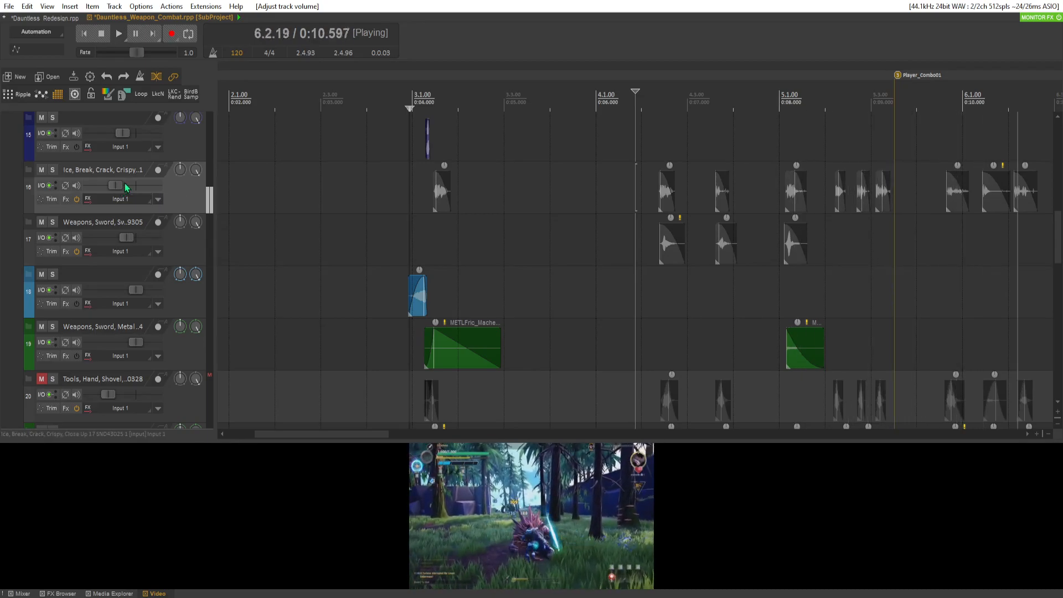
key("space")
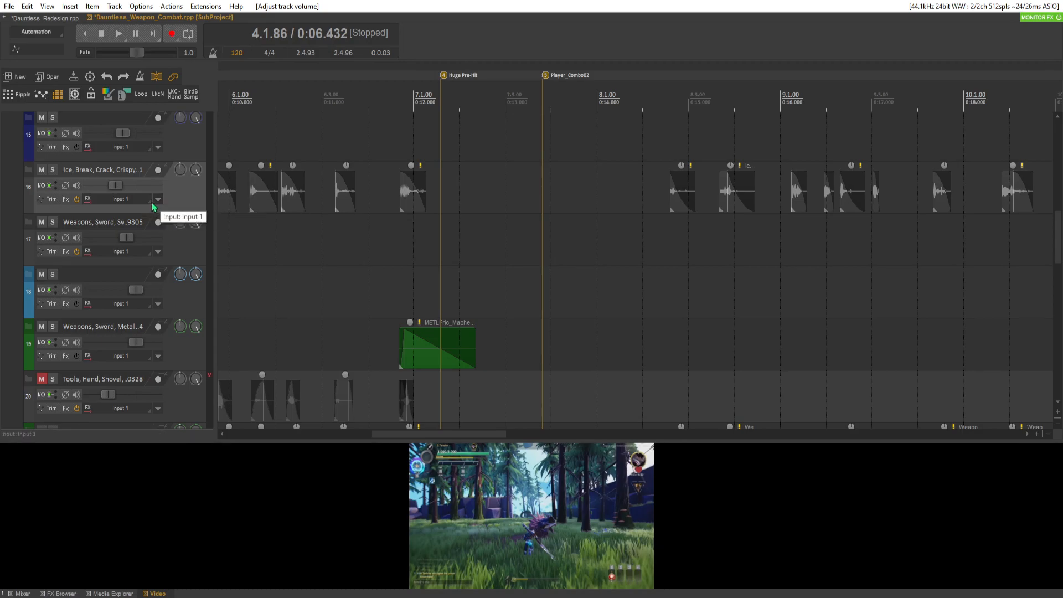
Place the edit cursor at 0:06.615 and replay the sword swings from there several times
scroll(397, 285, "down", 3)
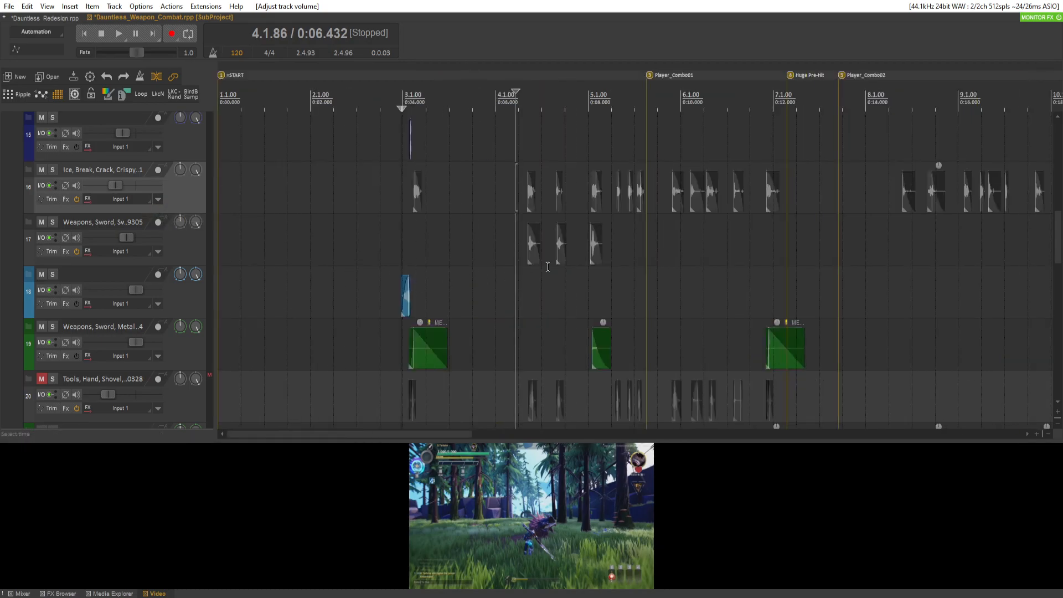
left_click(524, 214)
key("space")
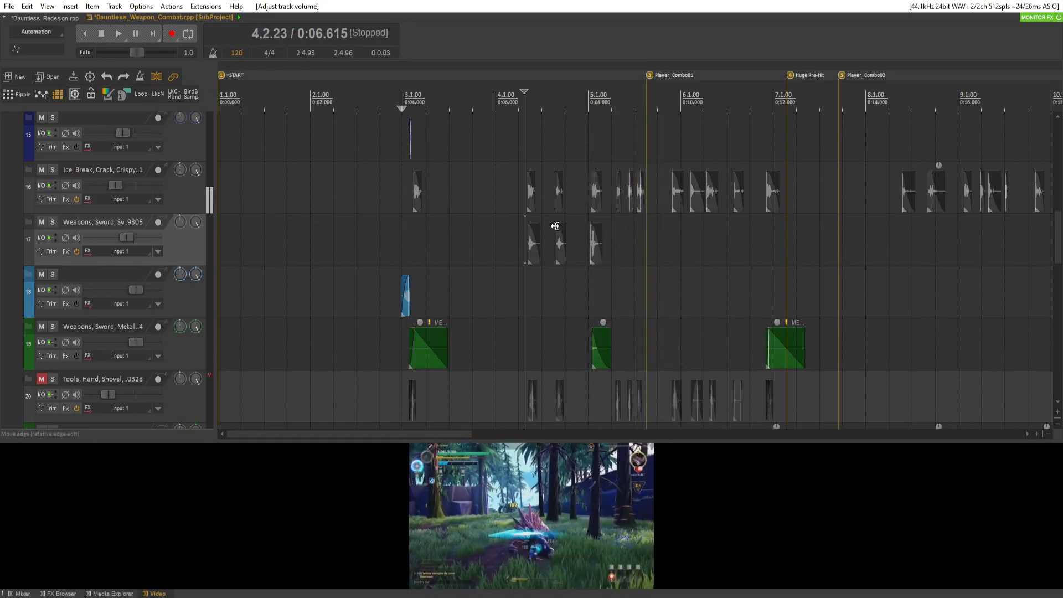
key("space")
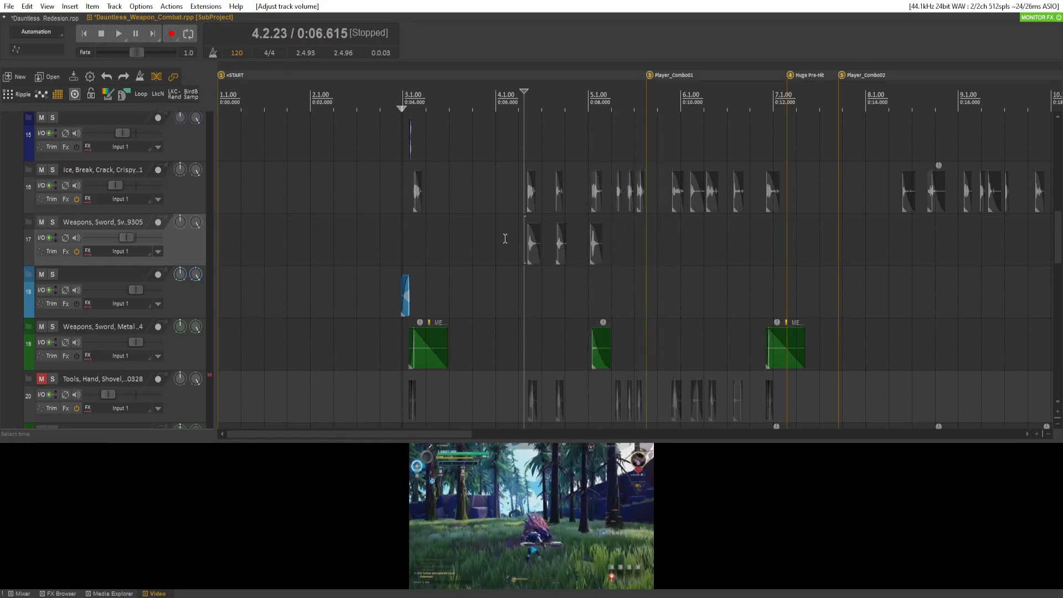
key("space")
key("space")
key("space")
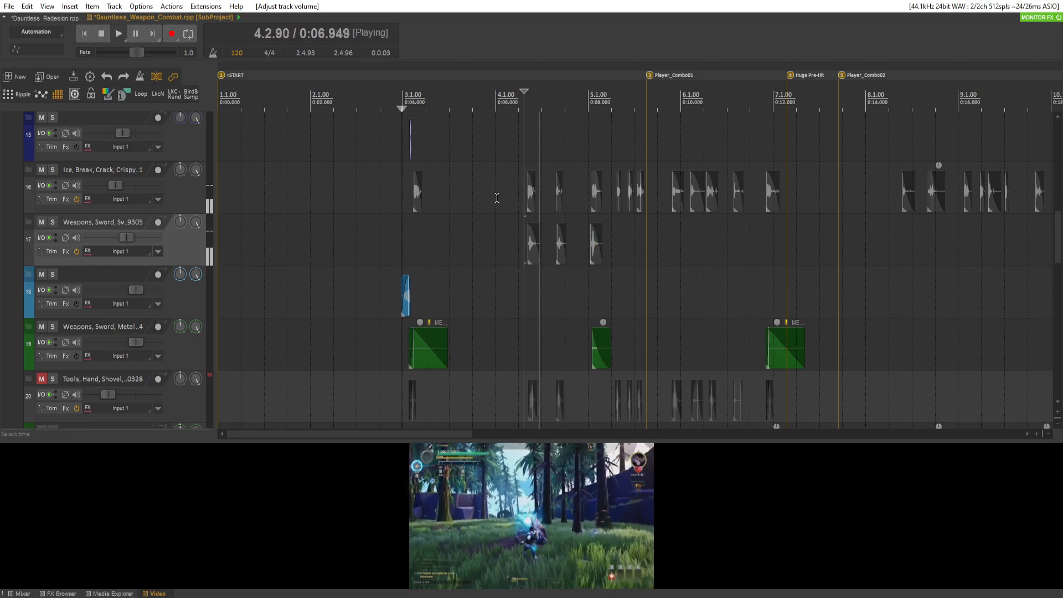
key("space")
Toggle the solo of the Weapon folder track and play the weapon sounds from 0:06.615
scroll(59, 251, "up", 15)
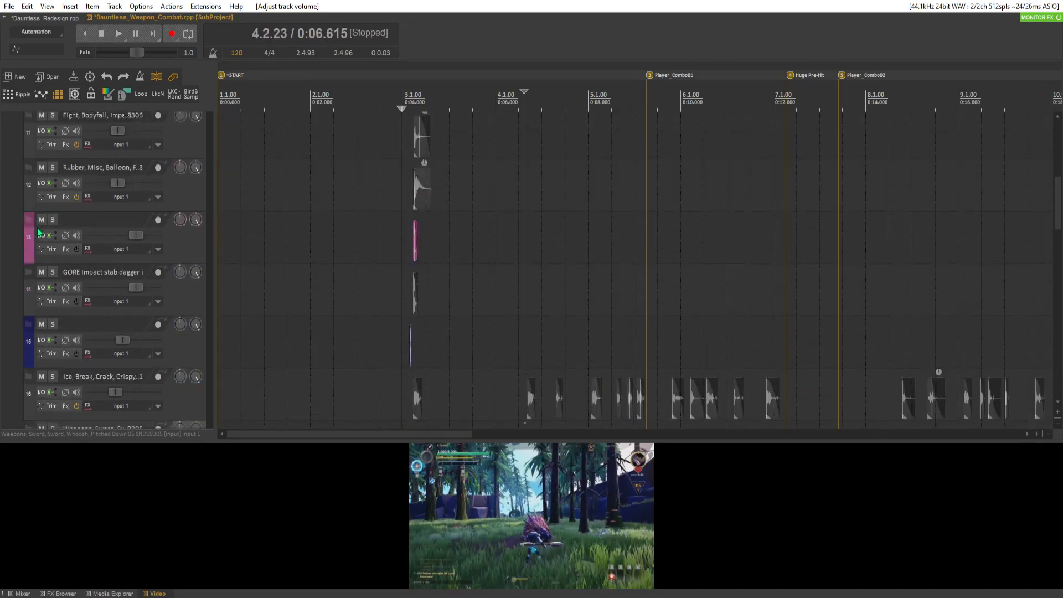
left_click(31, 268)
key("space")
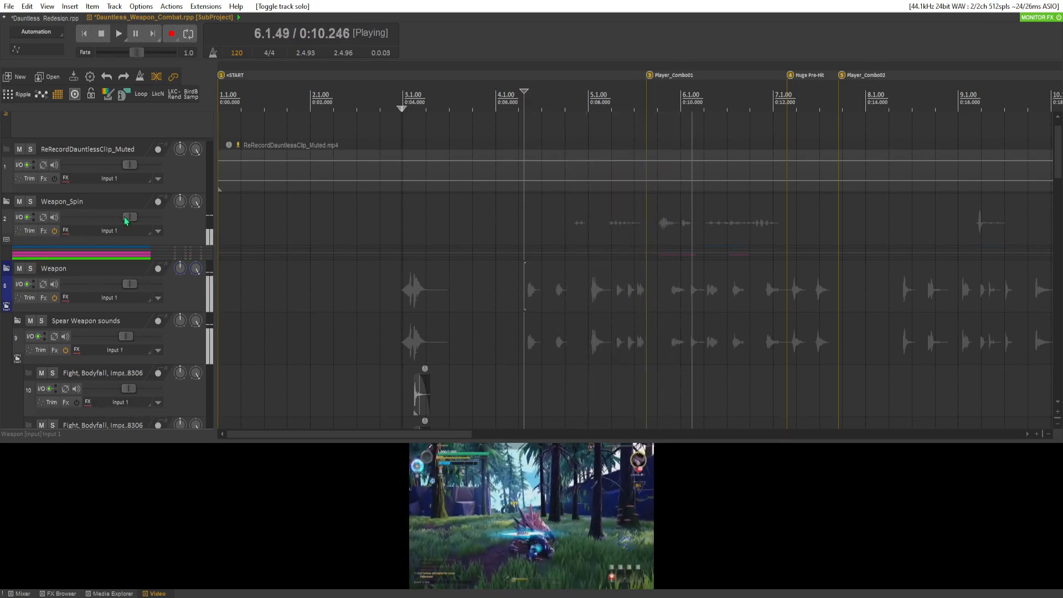
key("space")
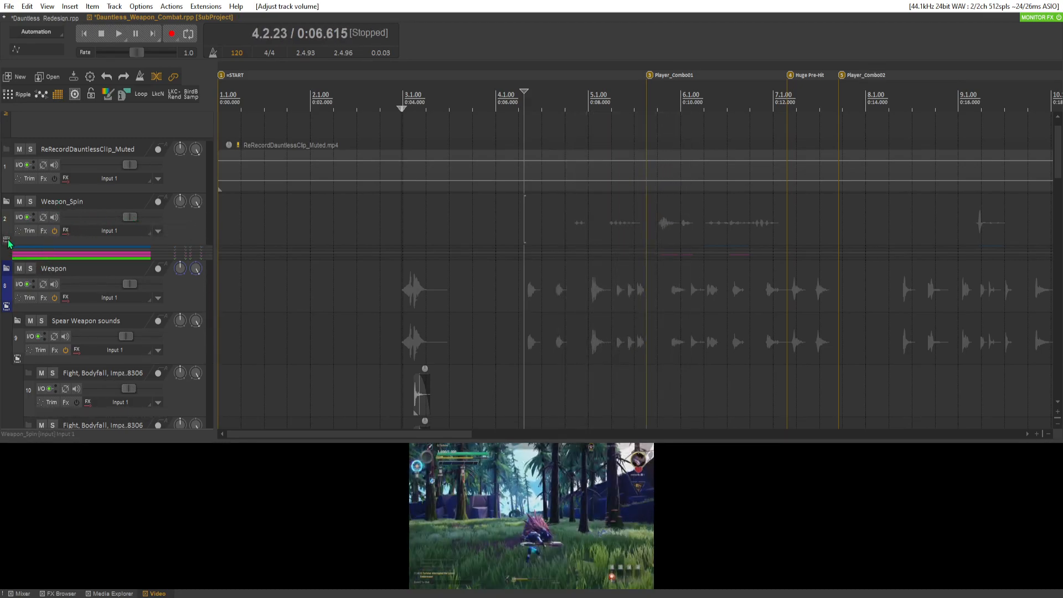
Expand the Weapon_Spin folder and play its layers in the mix from 0:06.615
left_click(7, 240)
key("space")
scroll(26, 236, "down", 2)
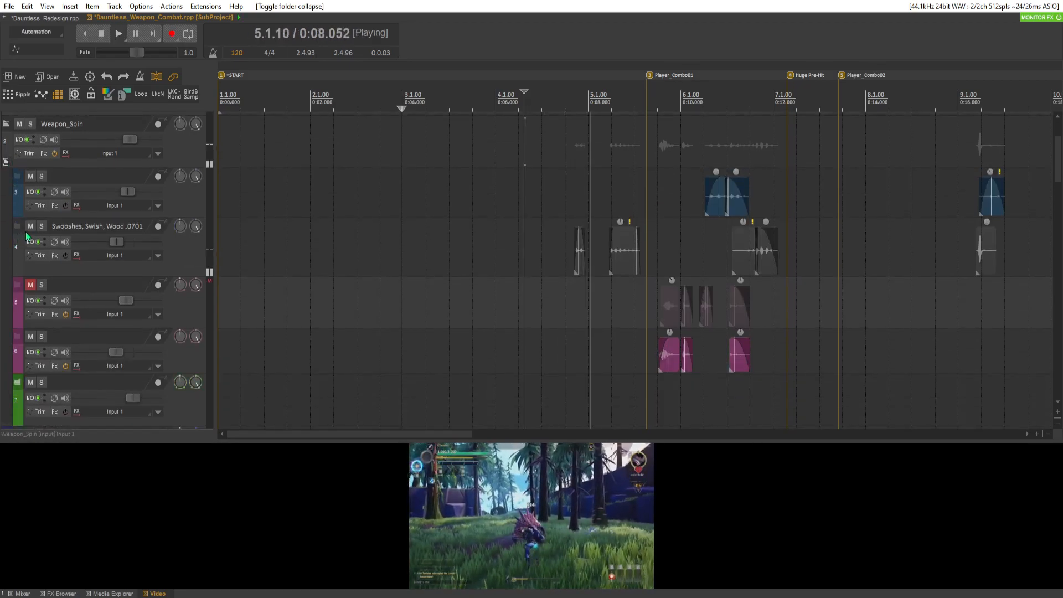
scroll(26, 236, "down", 1)
key("space")
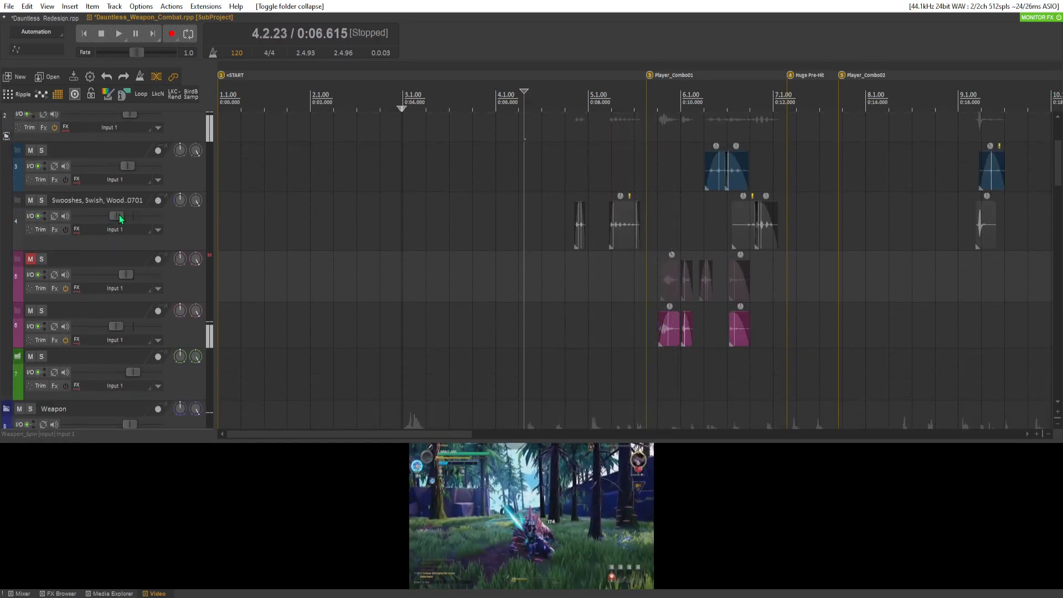
Set the wooden swoosh layer on track 4 to -6.72 dB and replay the combo twice
mouse_move(120, 218)
left_click_drag(121, 217, 125, 221)
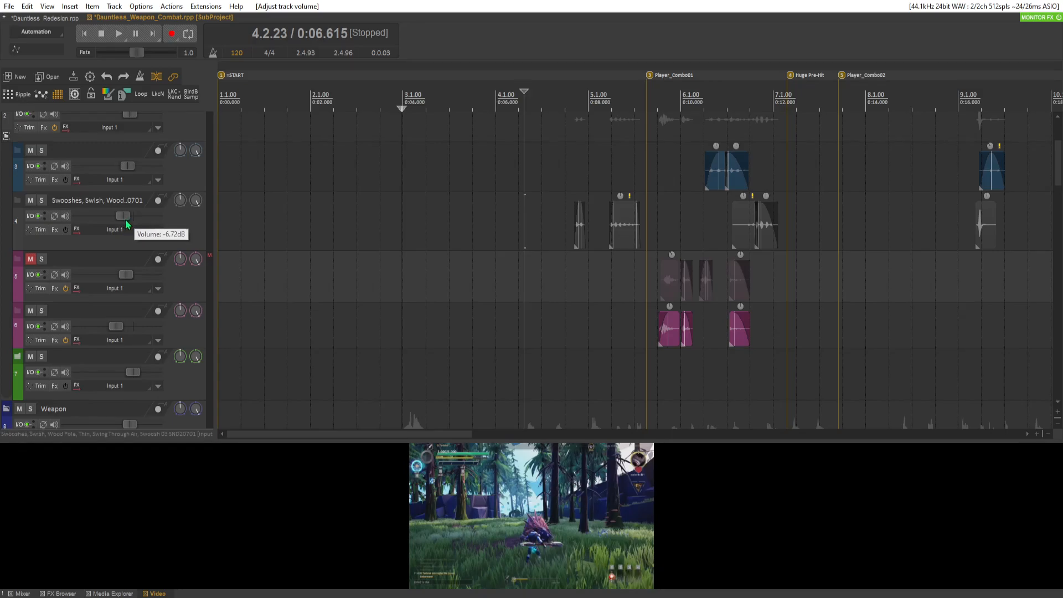
key("space")
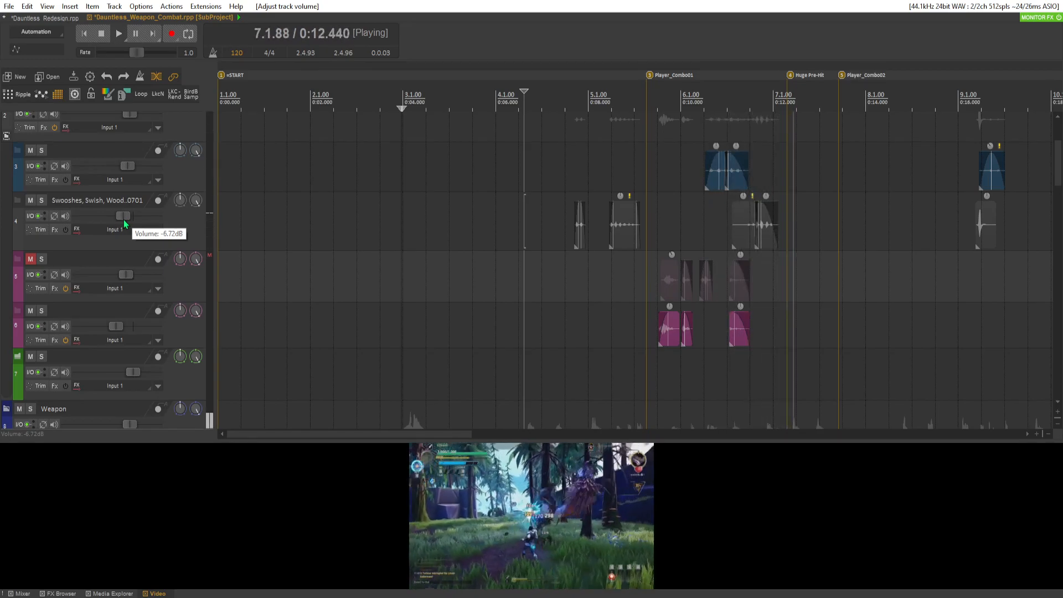
key("space")
key("space")
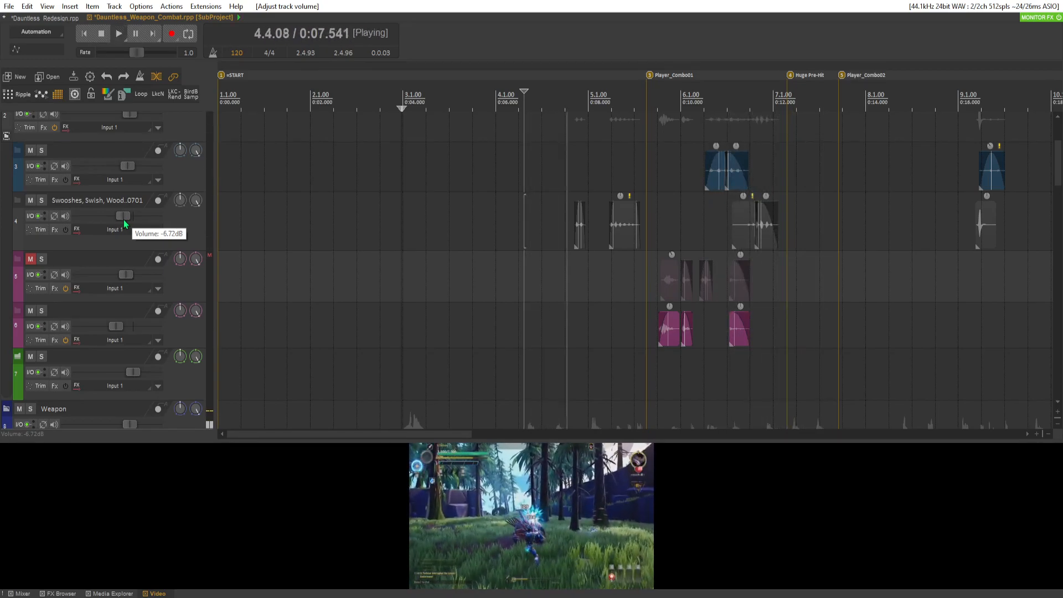
key("space")
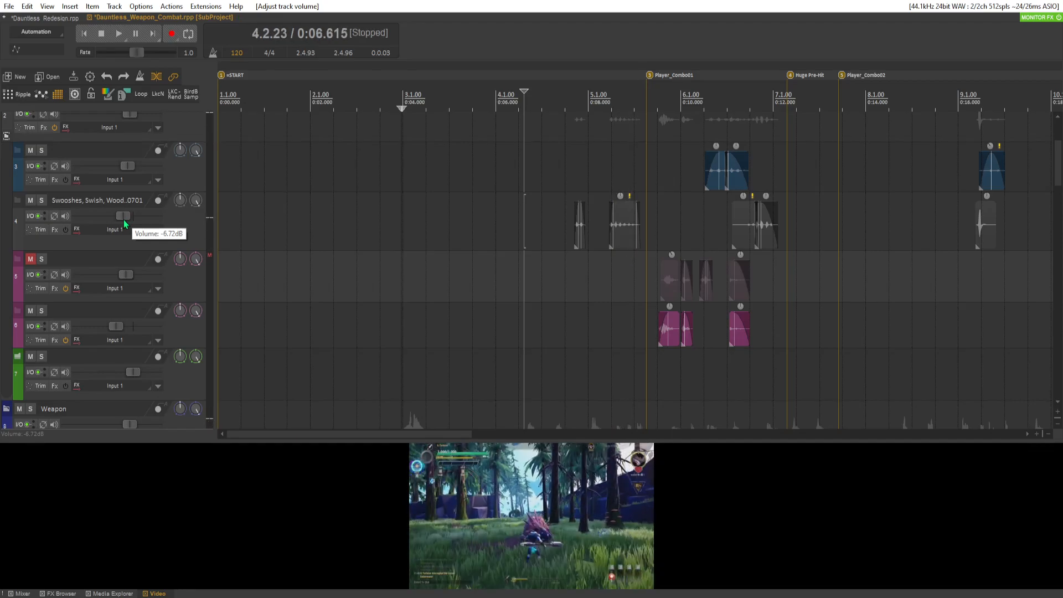
Lower the threshold of ReaComp on the Weapon_Spin folder to -25.8 dB during playback and close its effects chain
scroll(124, 219, "up", 1)
mouse_move(127, 146)
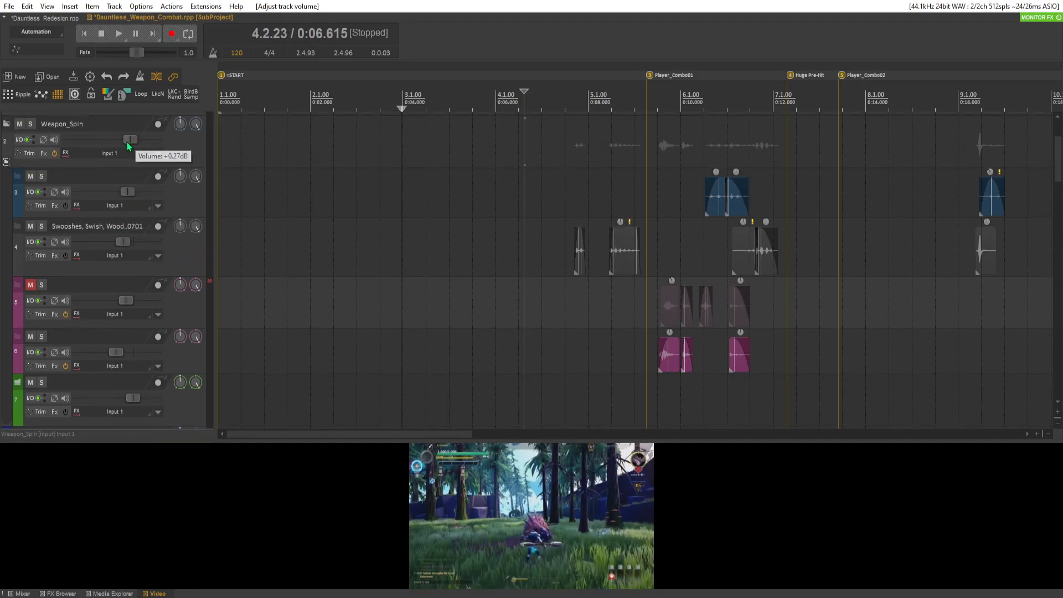
left_click(43, 154)
key("space")
left_click_drag(36, 183, 36, 192)
key("space")
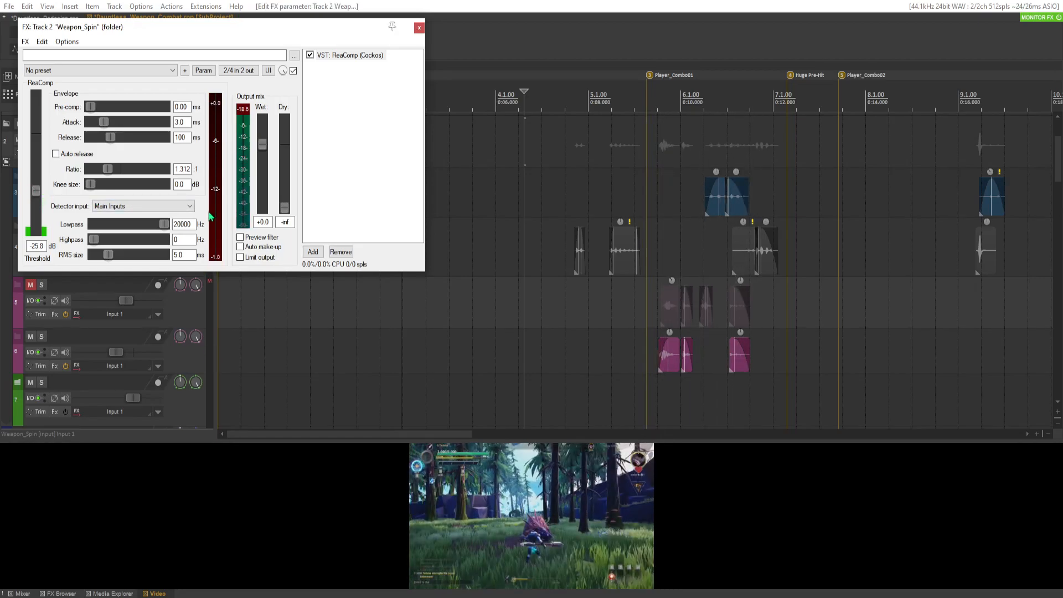
left_click(419, 28)
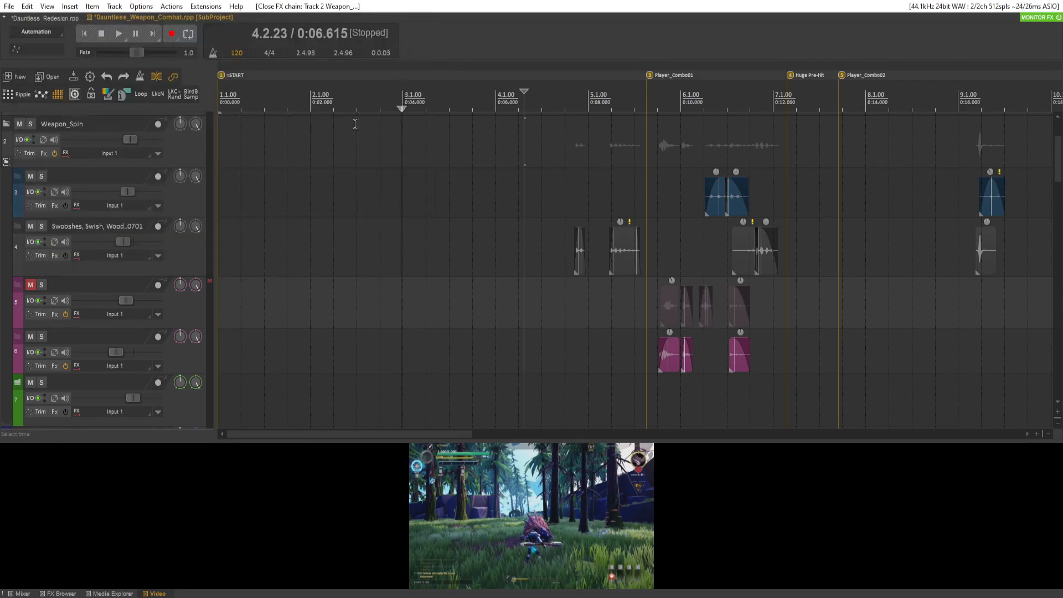
Rename the Weapon folder track as Weapon_Hit and lower its volume to -5.43 dB
scroll(139, 220, "down", 4)
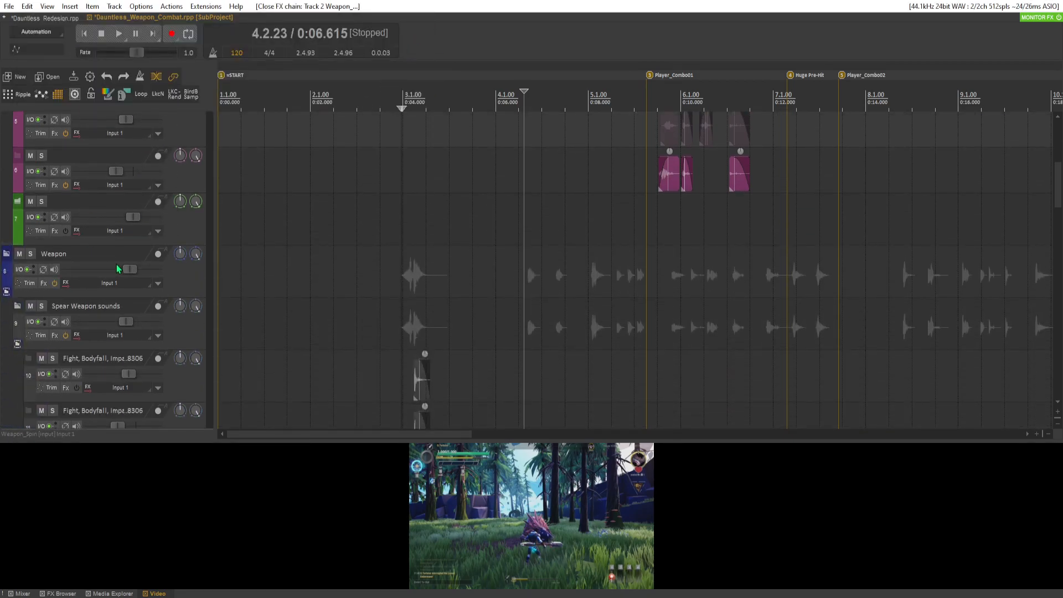
double_click(98, 255)
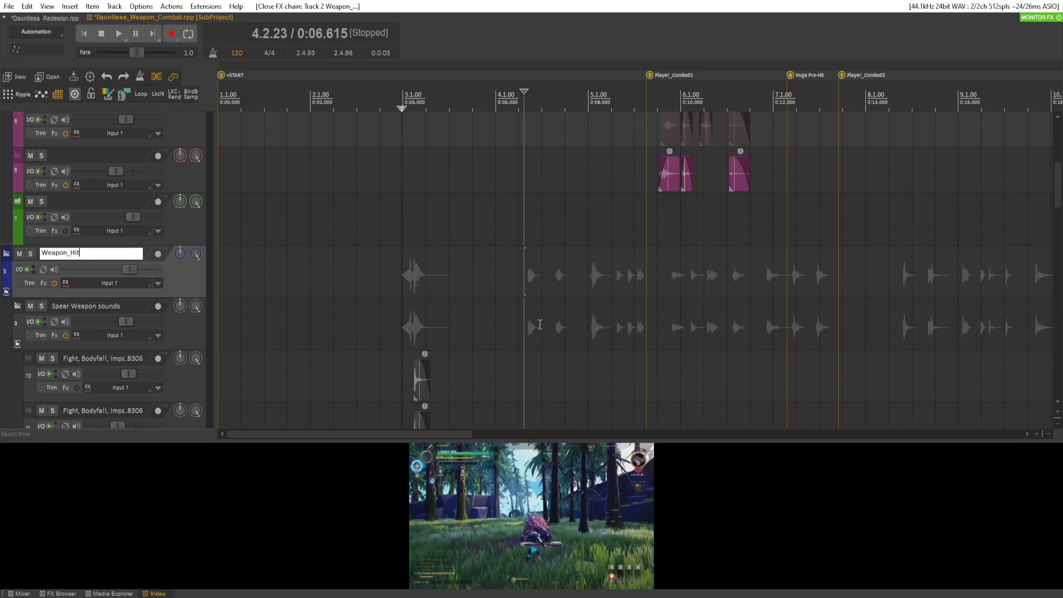
left_click(202, 270)
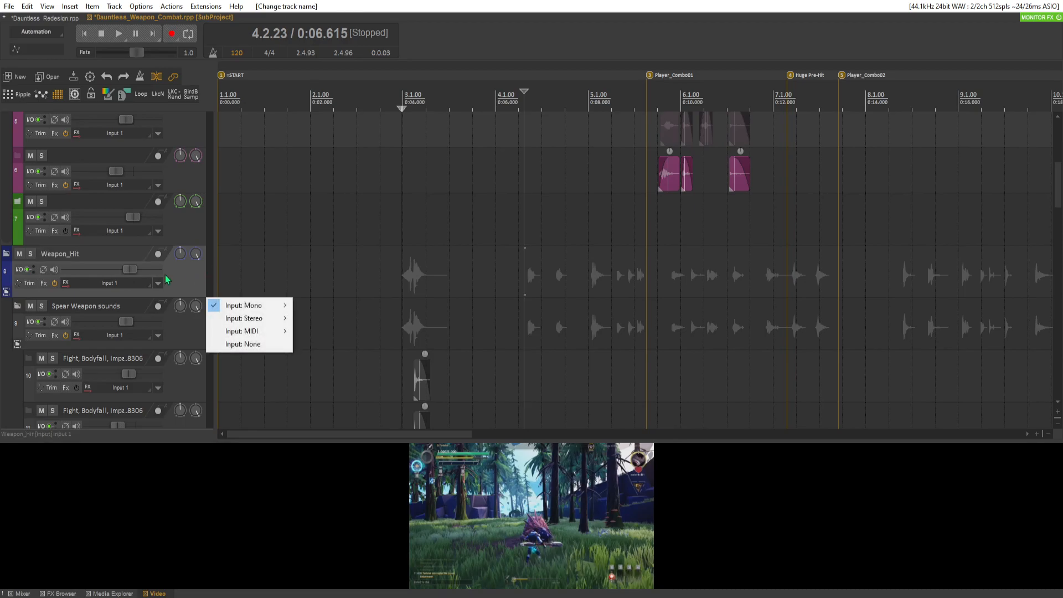
left_click(130, 273)
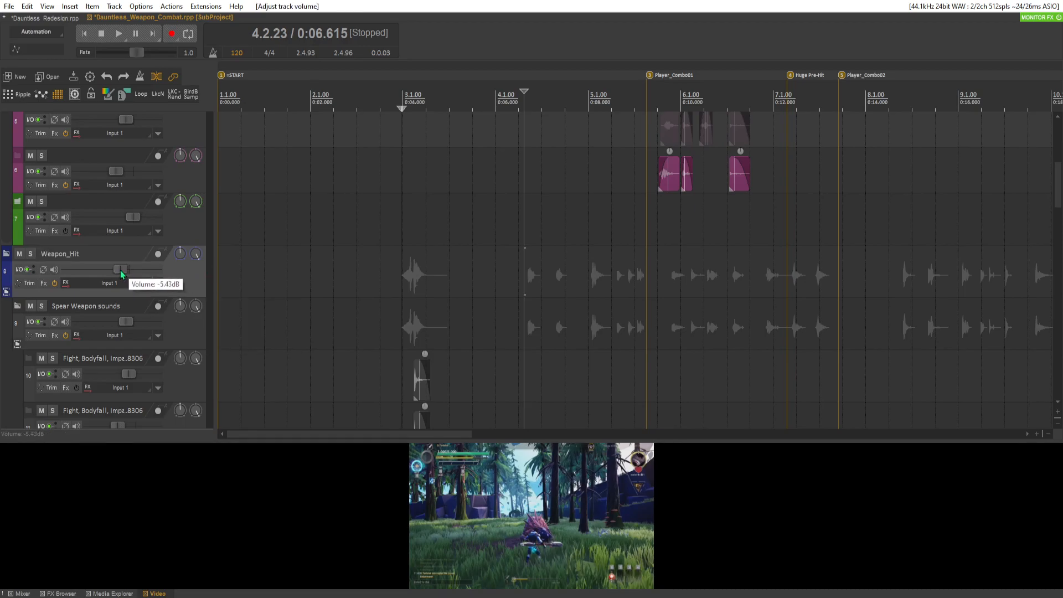
Add the kHs Transient Shaper plug-in after ReaComp in the Weapon_Spin effects chain
scroll(108, 270, "up", 8)
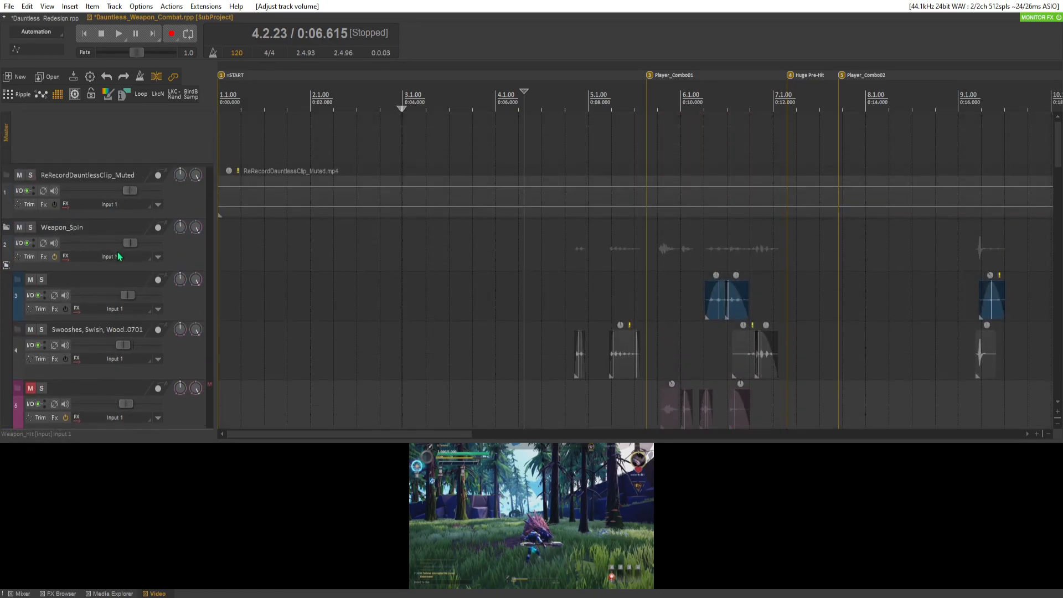
left_click(49, 258)
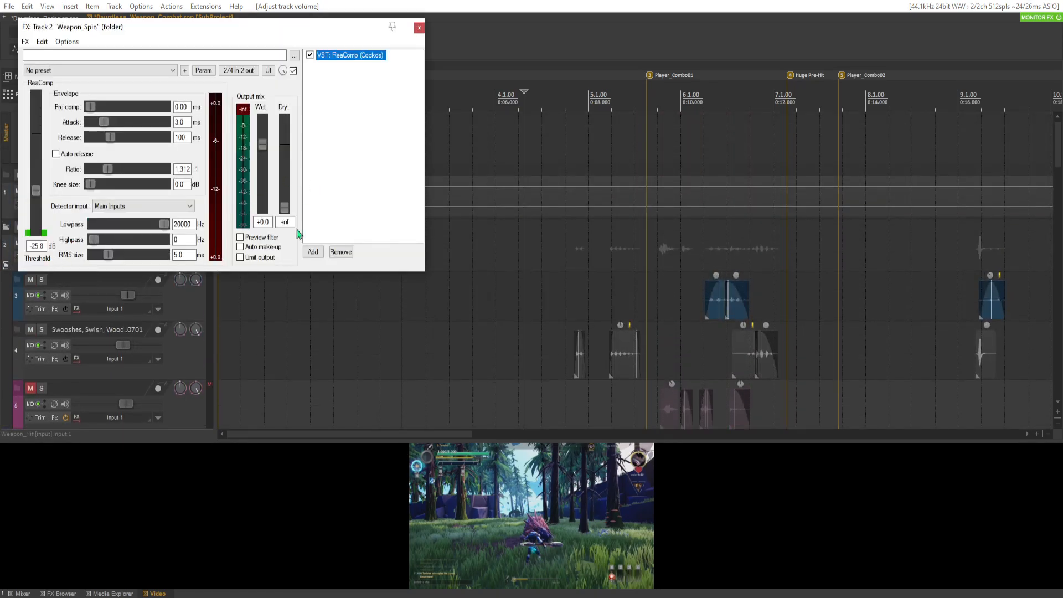
left_click(314, 255)
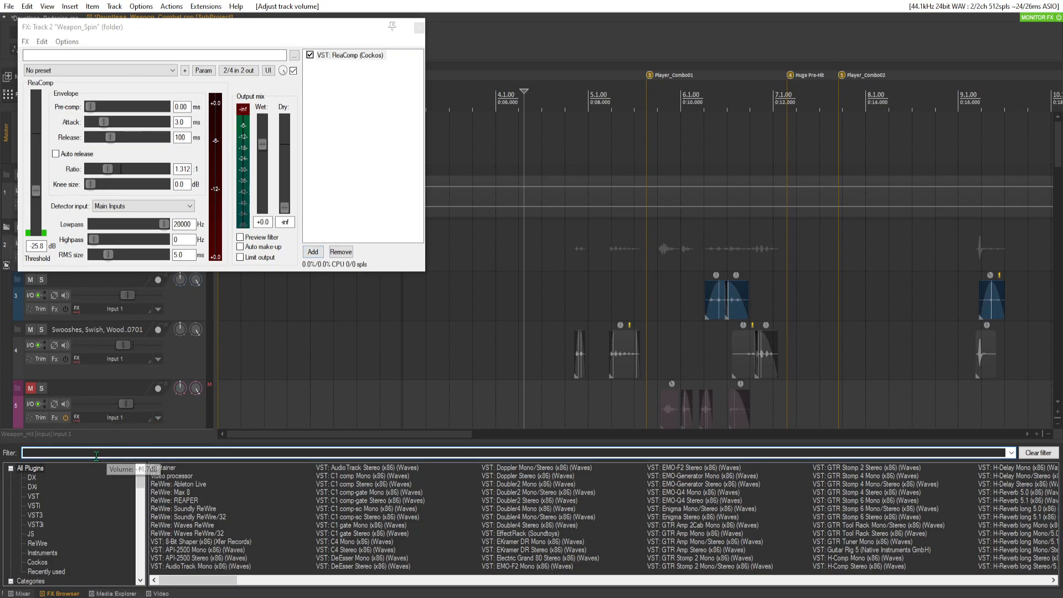
type("trans")
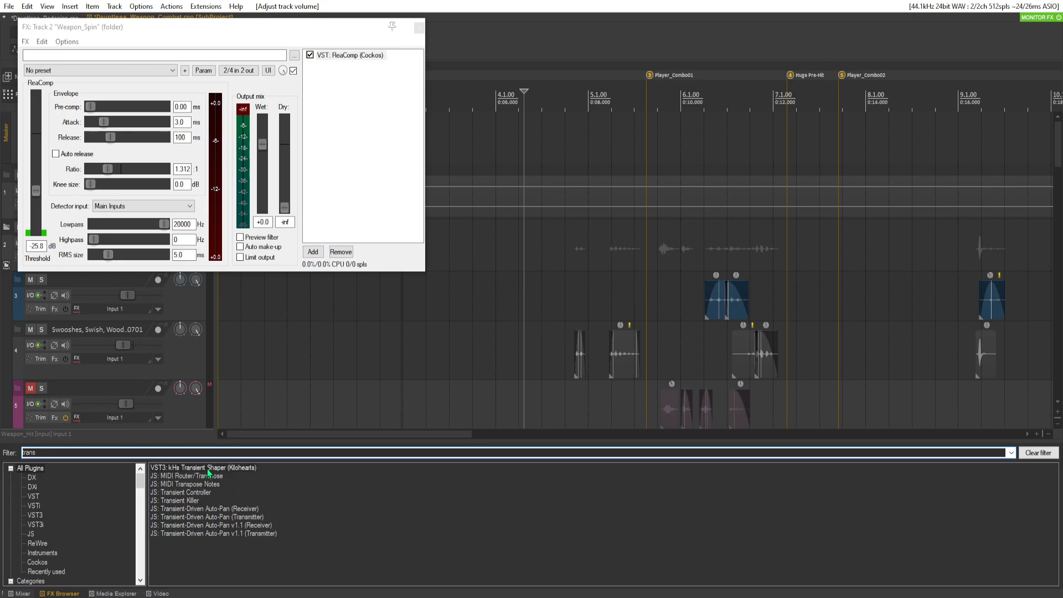
double_click(208, 469)
Raise the Transient Shaper's Attack on Weapon_Spin while playing the combo from 0:06.615
key("space")
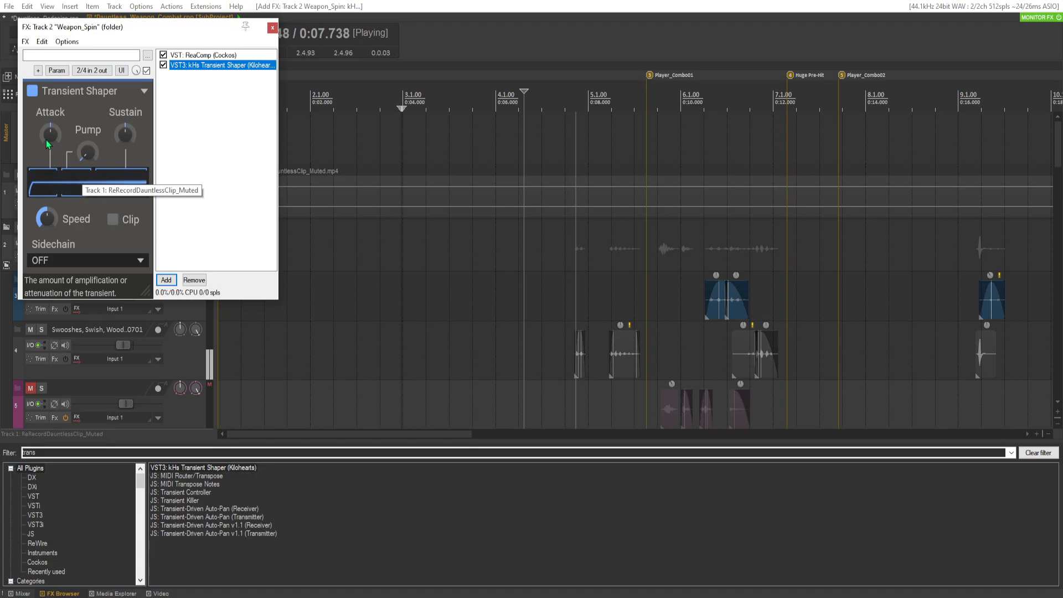
left_click_drag(49, 137, 49, 118)
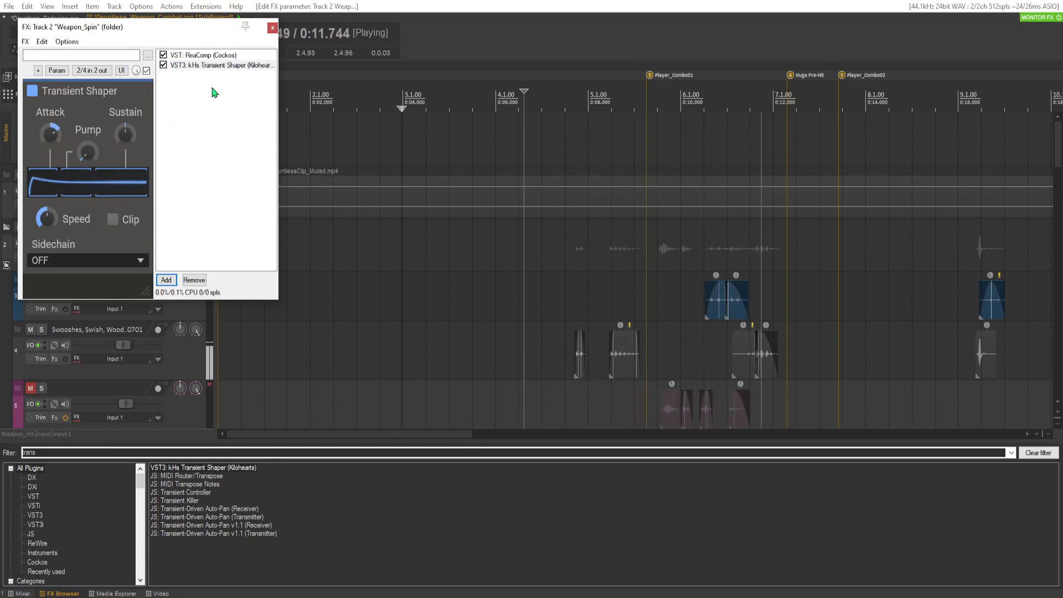
key("space")
Search the plug-ins for "event" and add JS: Event Horizon Limiter/Clipper after the Transient Shaper on Weapon_Spin
left_click(78, 453)
type("cont")
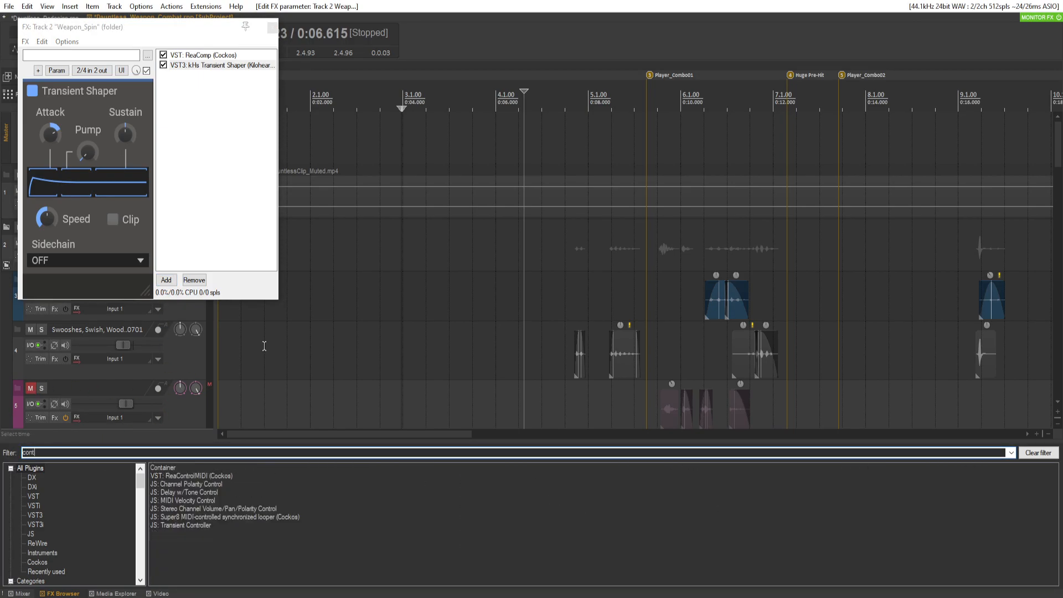
key("BackSpace")
scroll(130, 358, "down", 5)
scroll(131, 357, "down", 1)
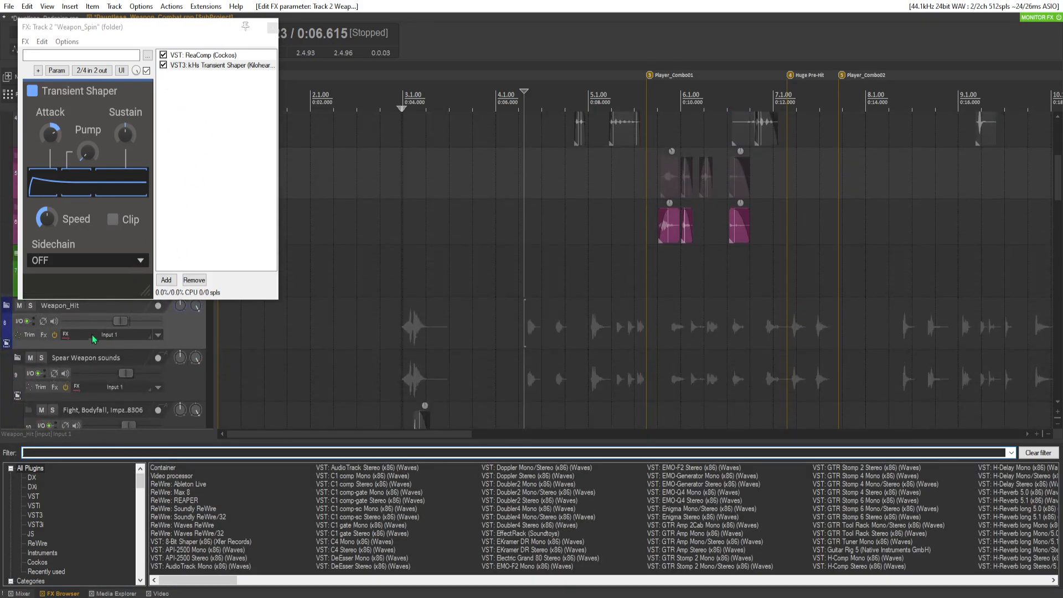
mouse_move(48, 340)
double_click(185, 478)
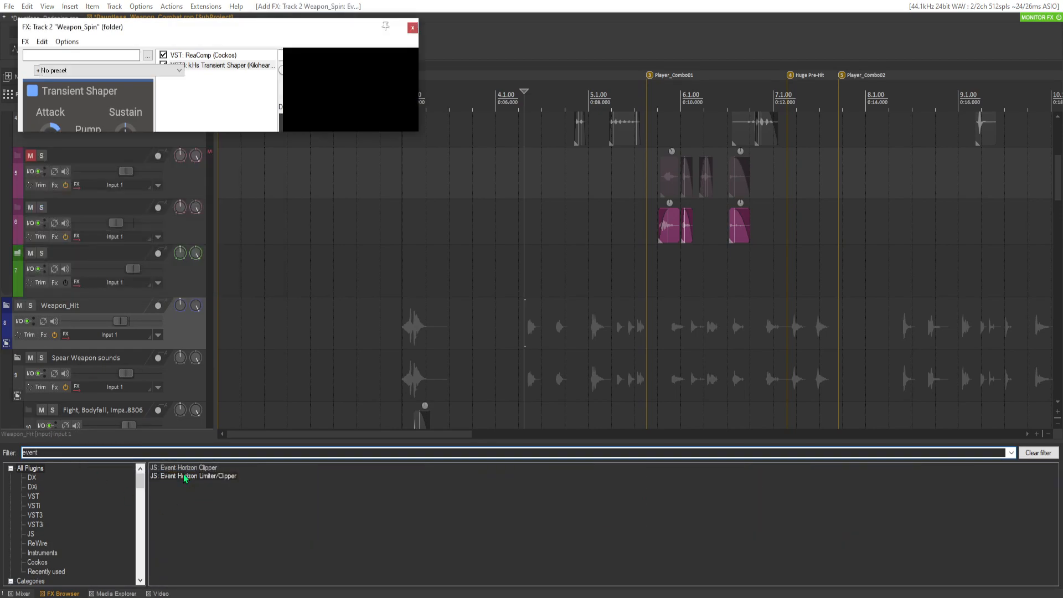
Lower the Event Horizon limiter's threshold to -2.9 during playback and close the Weapon_Spin effects chain
key("space")
left_click_drag(229, 103, 224, 105)
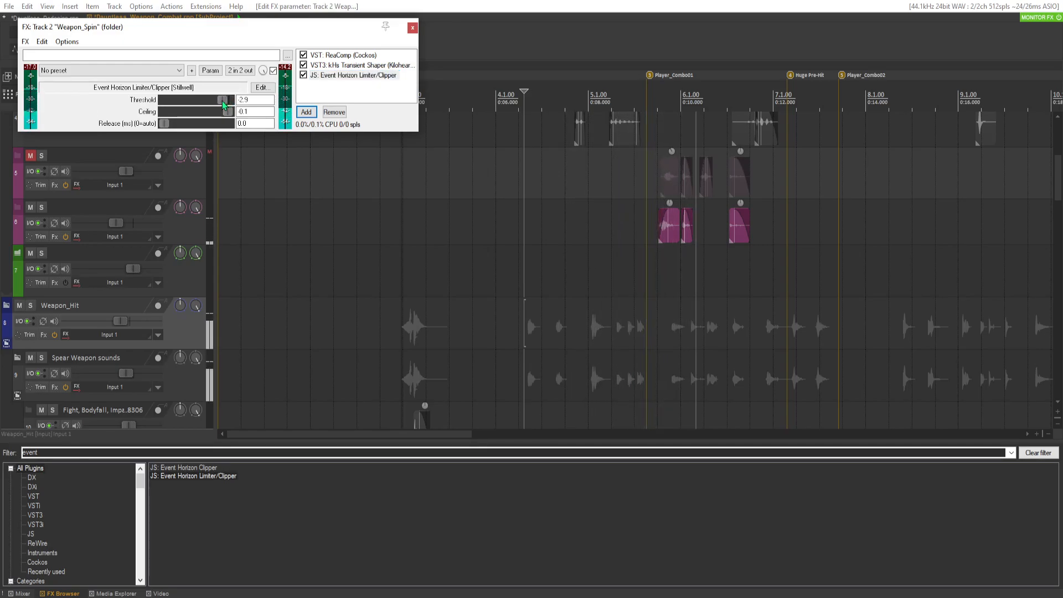
key("space")
key("space")
left_click(412, 27)
Set the volume of the Swooshes, Swish, Wood track to -5.17 dB while playing the combo
scroll(111, 212, "up", 3)
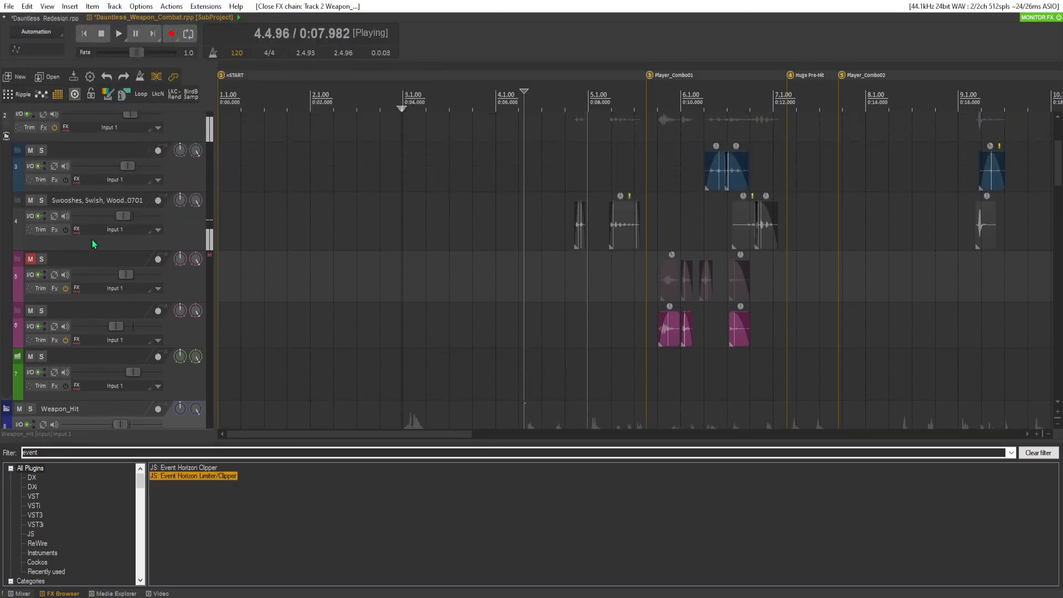
left_click_drag(127, 222, 129, 221)
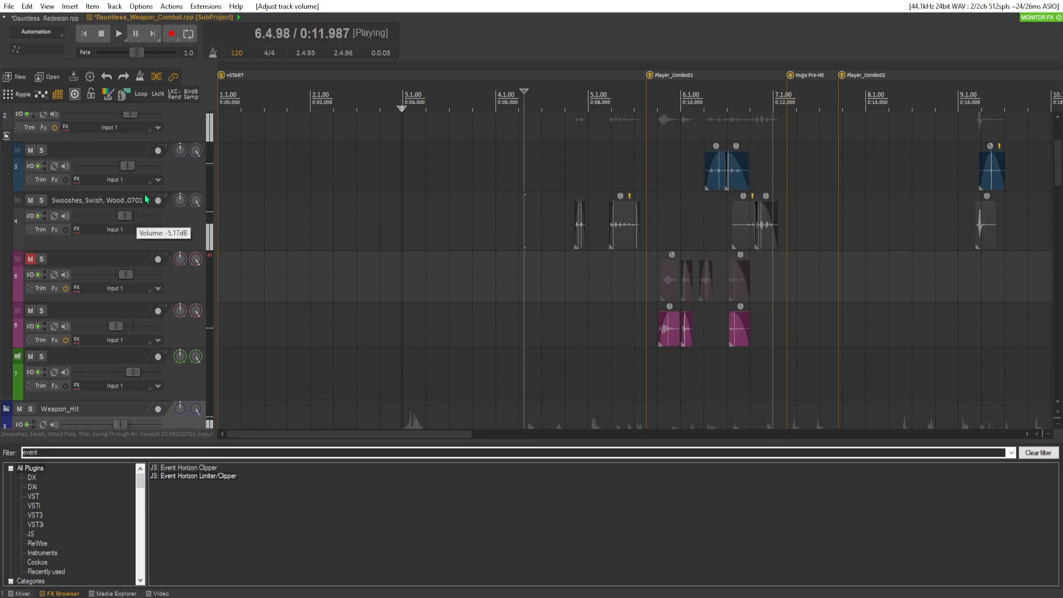
key("space")
key("space")
key("space")
Play the swoosh layers from 0:10.407, then the combo from 0:07.261, to check the spin balance
left_click(699, 159)
key("space")
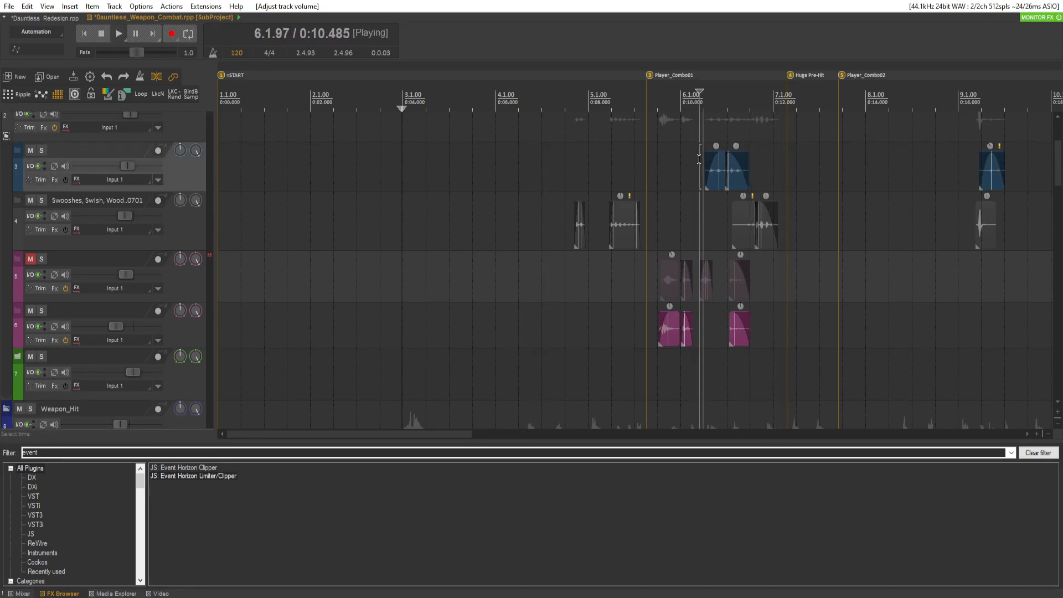
key("space")
key("space")
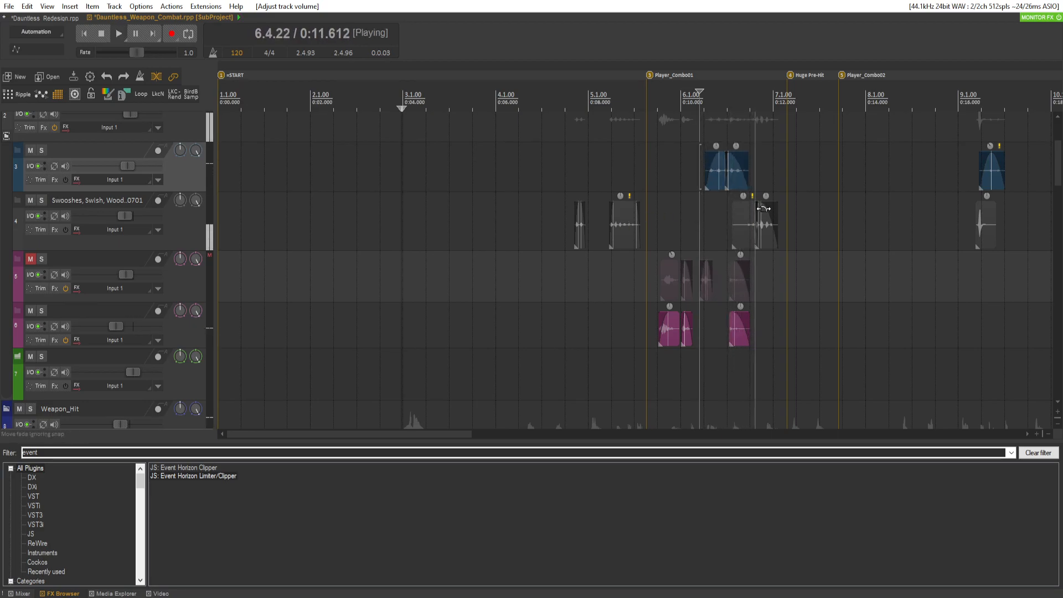
key("space")
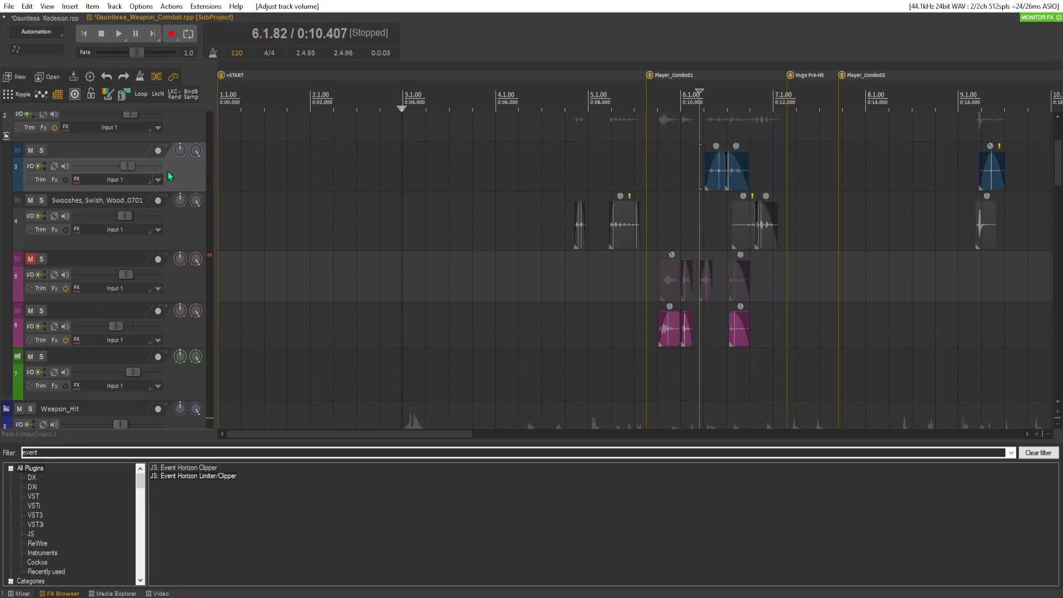
key("space")
left_click(554, 177)
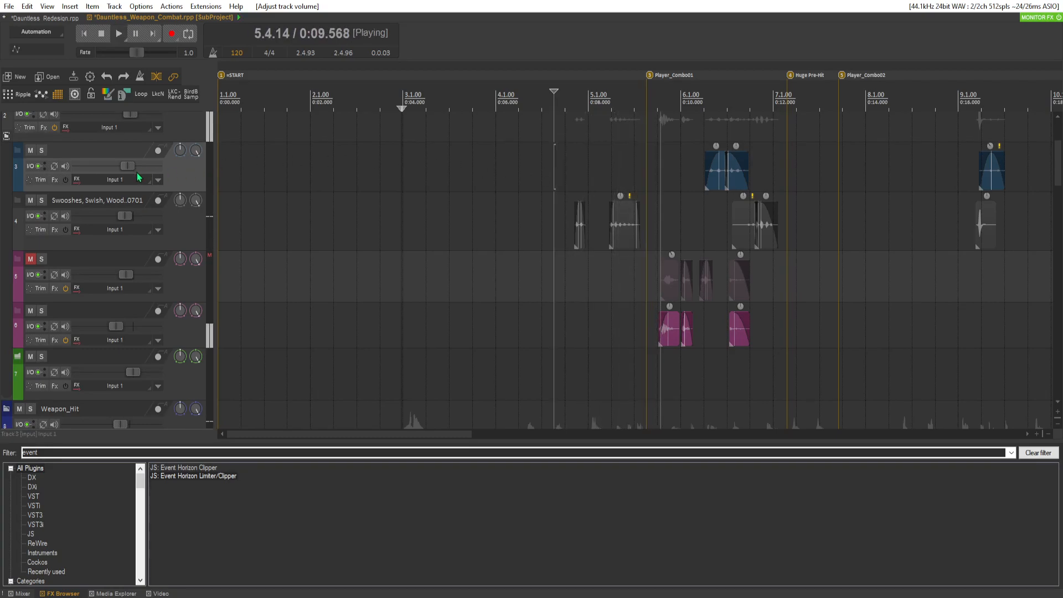
Show the mixer, adjust the H-Comp compressor in the master effects chain during playback, and close the chain
scroll(139, 177, "up", 3)
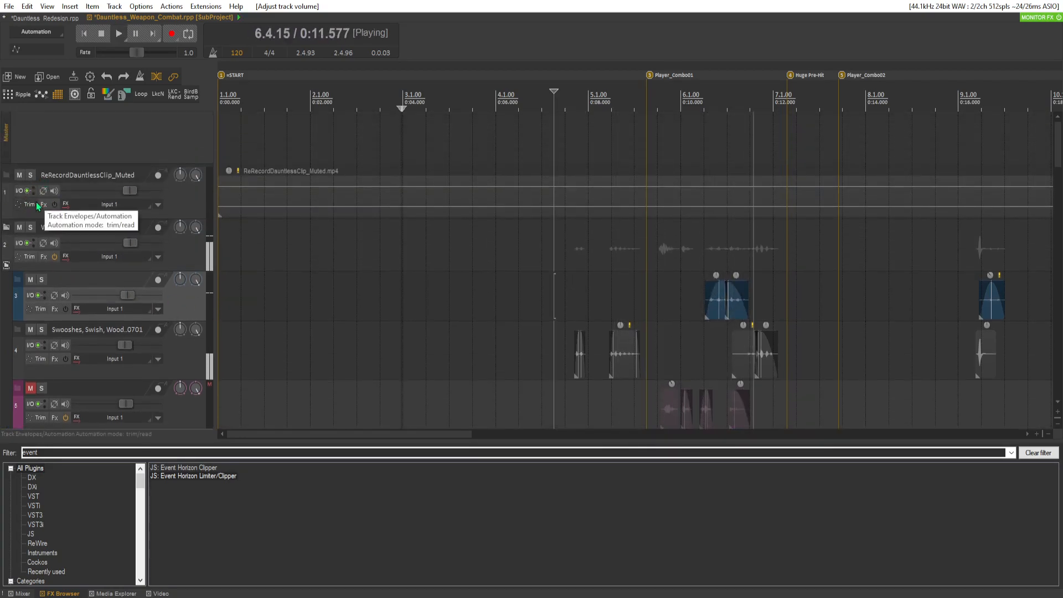
left_click(22, 593)
key("space")
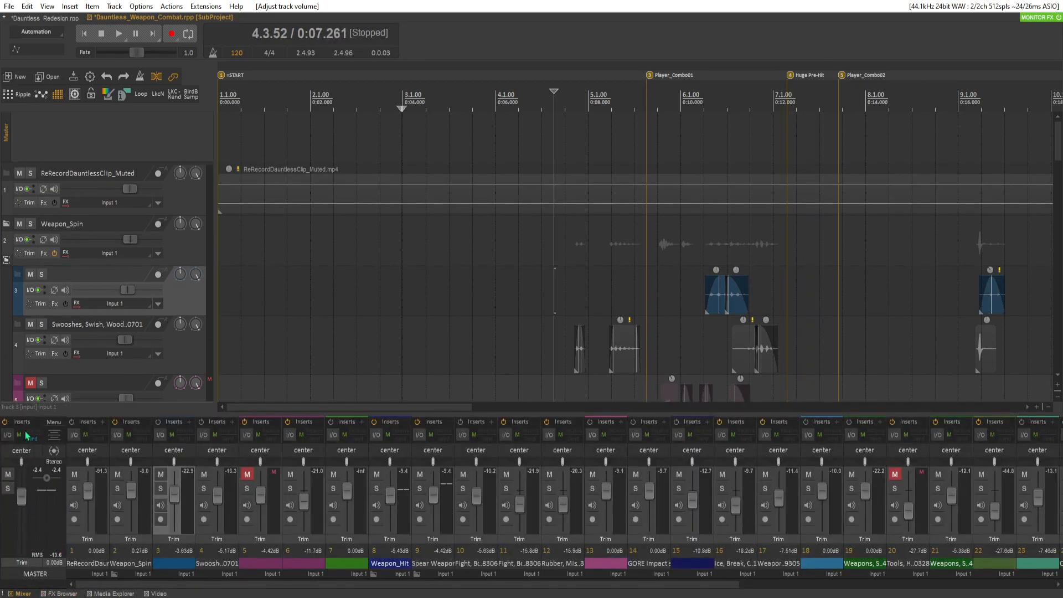
left_click(23, 424)
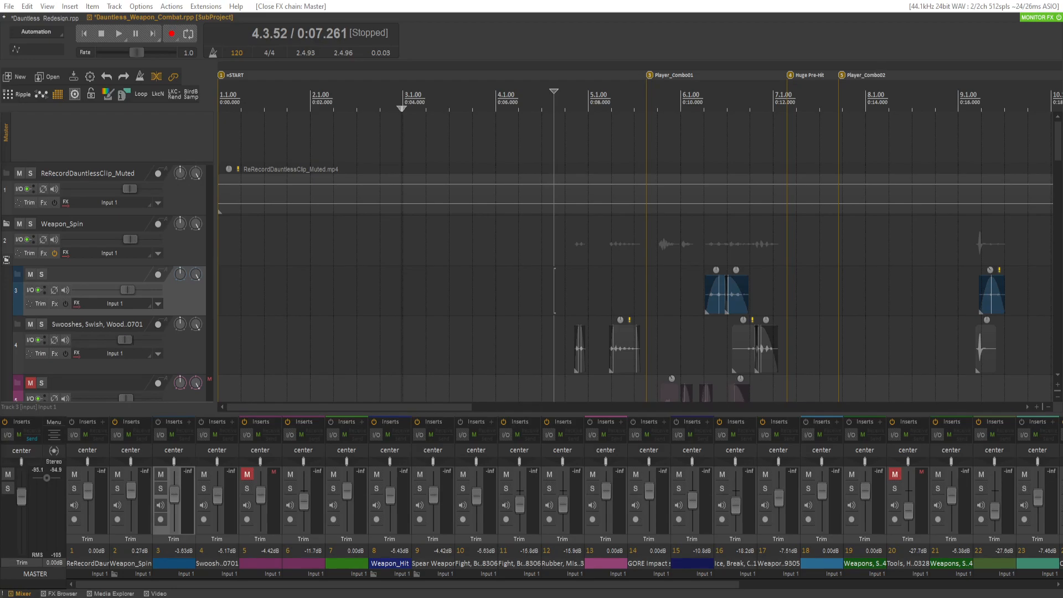
key("space")
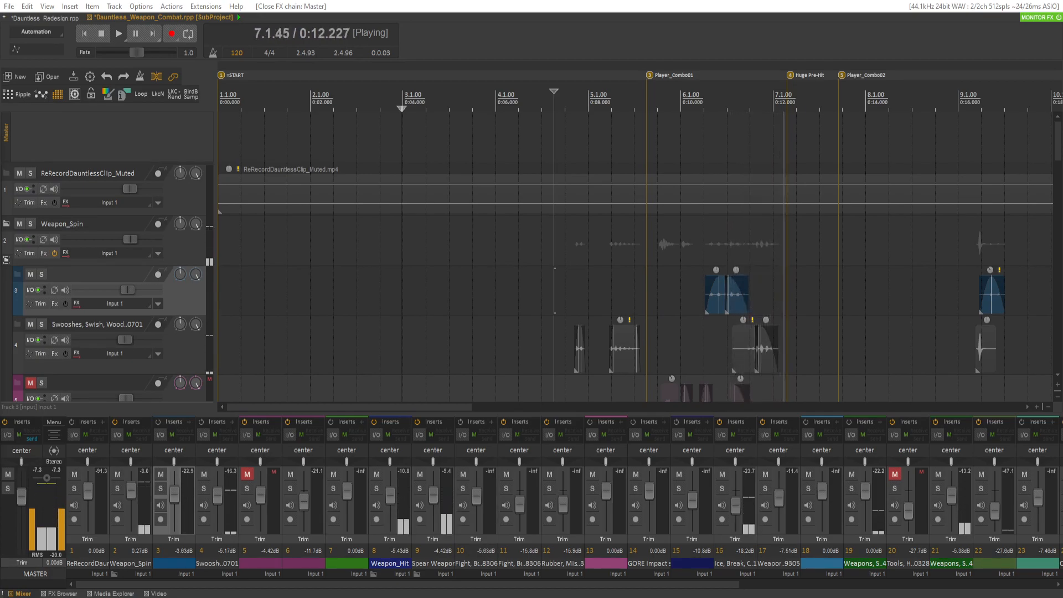
key("space")
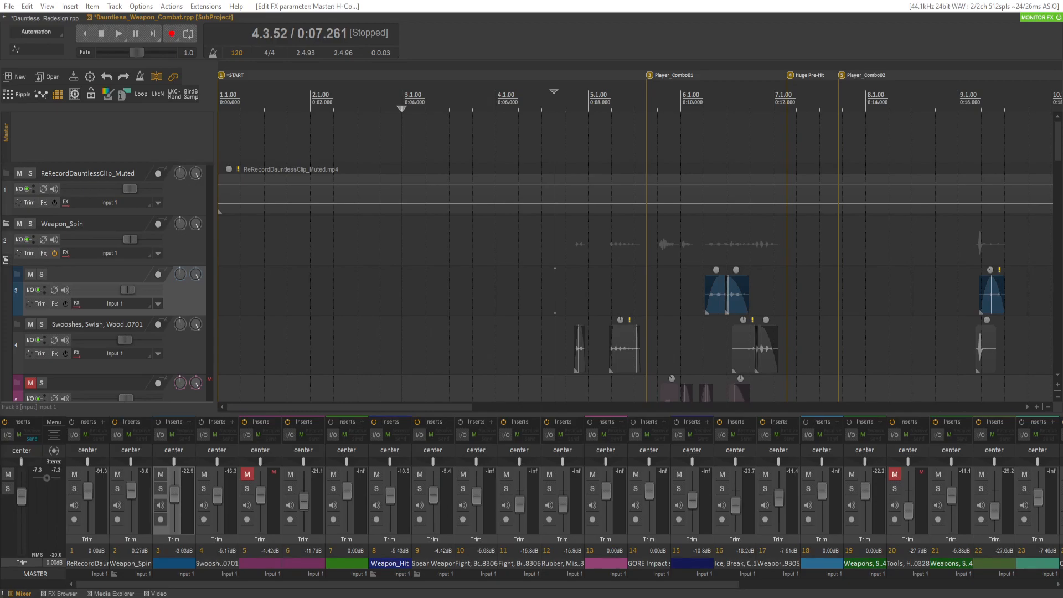
key("space")
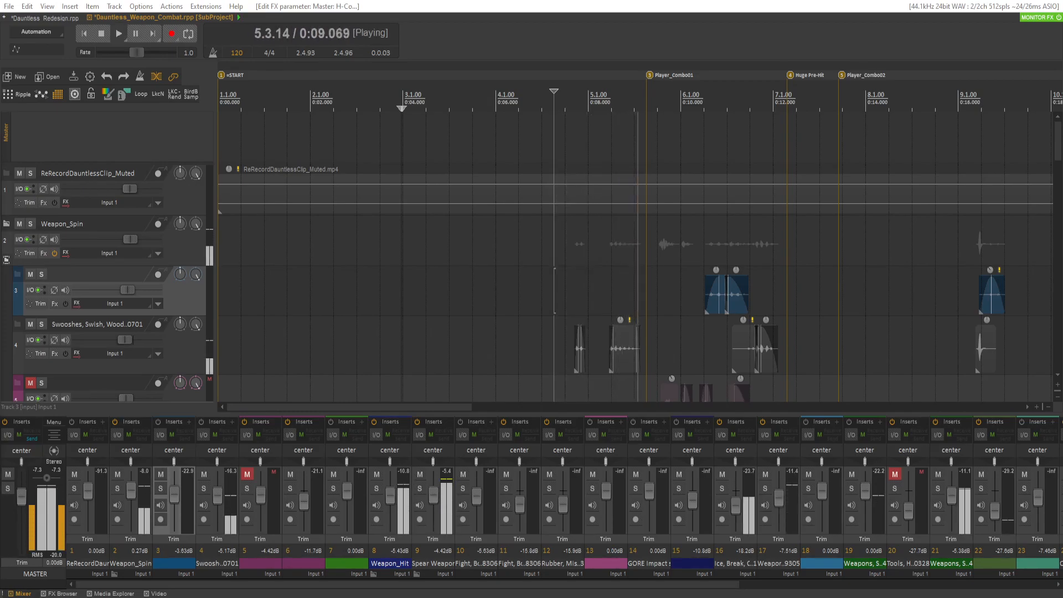
key("Escape")
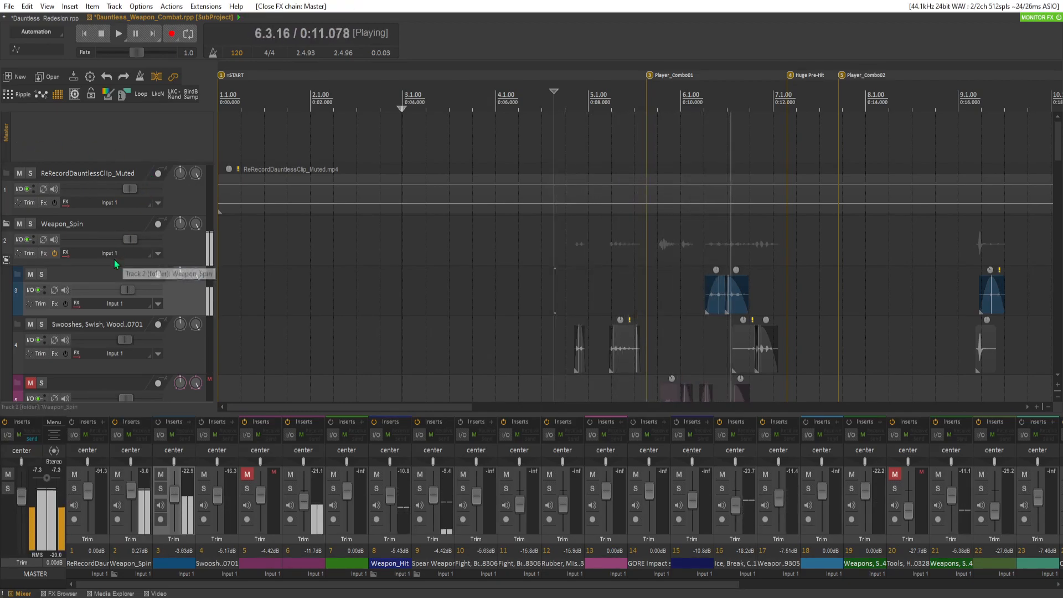
Adjust the volume of track 21, Weapons, Sword, Metal, to -11.7 dB during playback
scroll(111, 277, "down", 5)
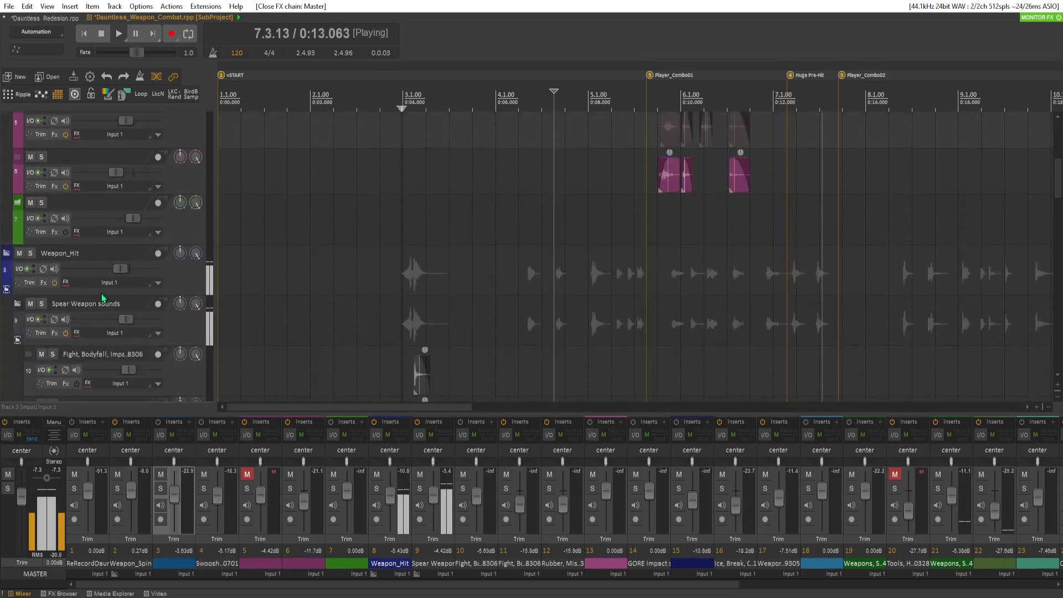
scroll(106, 301, "down", 4)
scroll(124, 301, "down", 4)
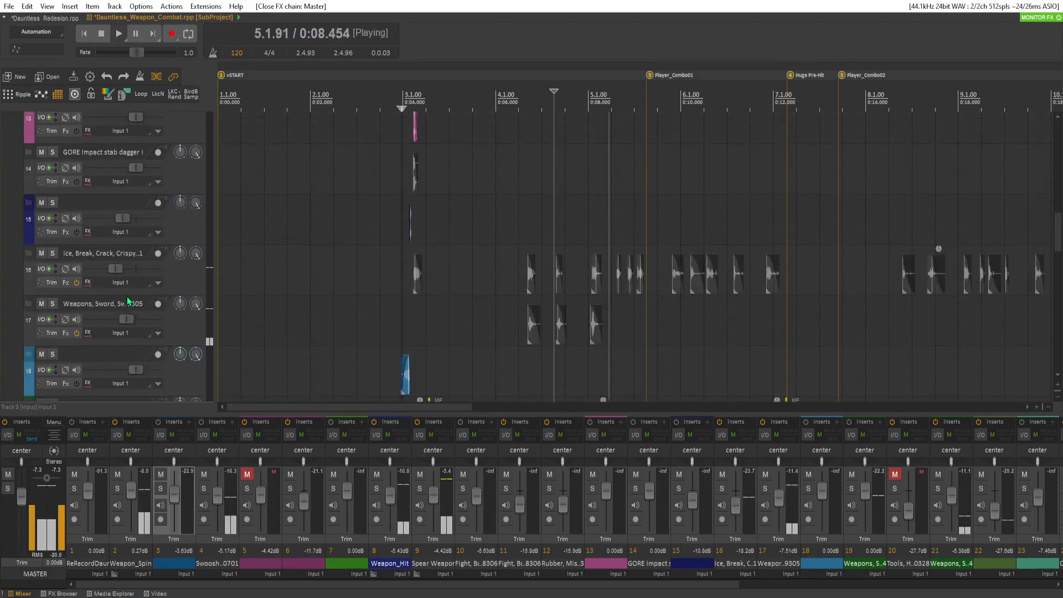
scroll(127, 301, "down", 5)
scroll(108, 297, "down", 6)
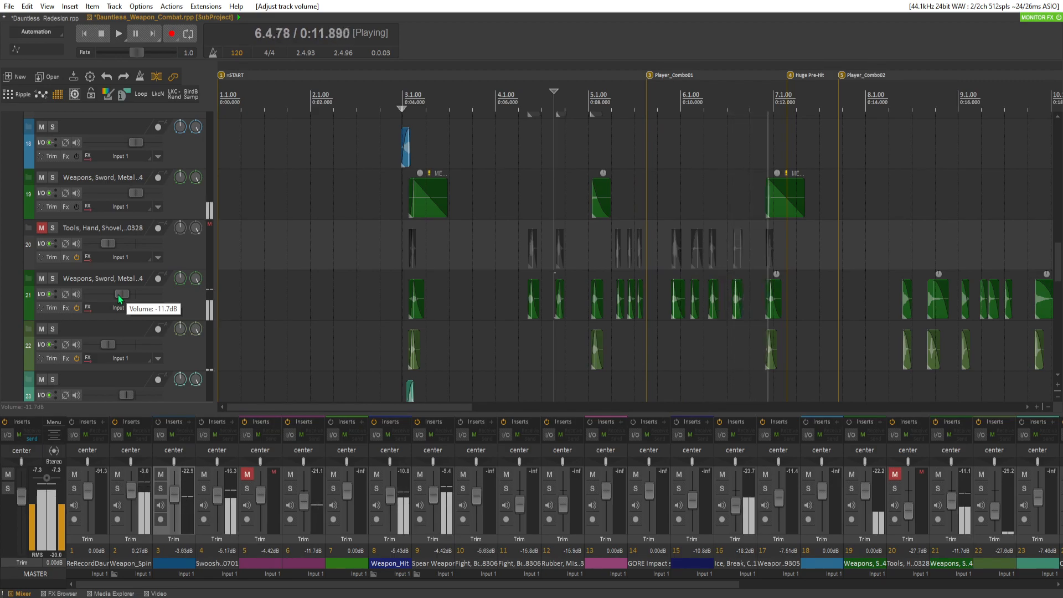
key("space")
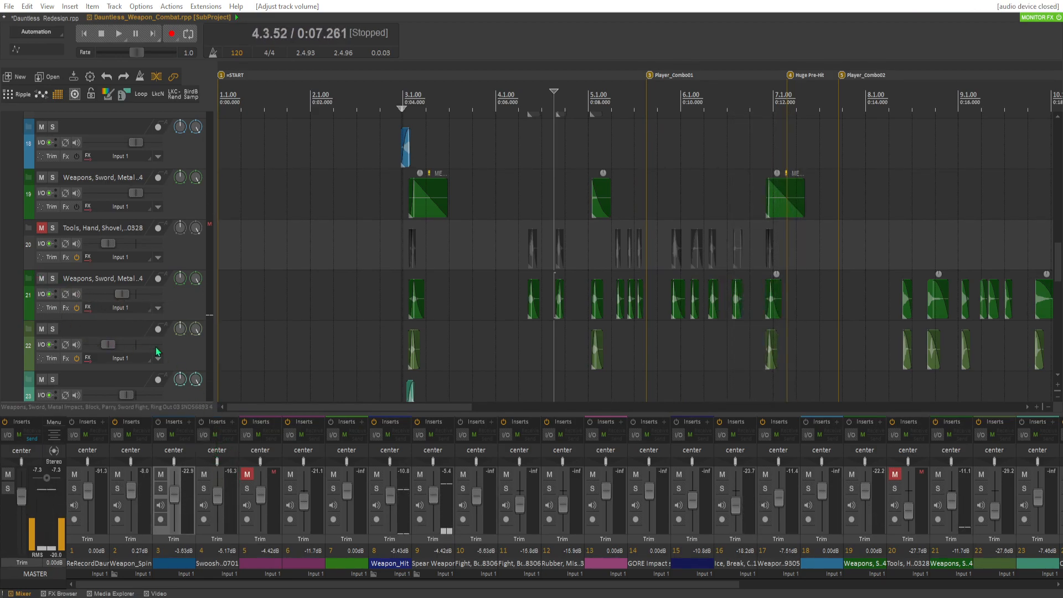
Show the gameplay video and play the combo from 0:07.261 against it
left_click(159, 593)
key("space")
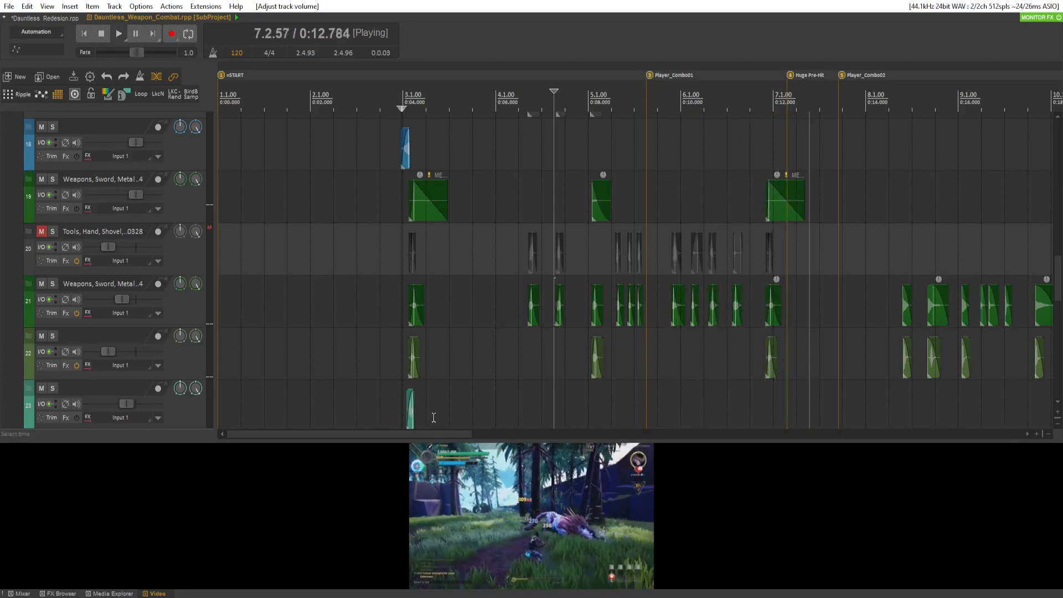
key("space")
Bring the mixer back into view and remove an effect from the Weapon_Hit folder track
scroll(112, 254, "up", 3)
scroll(107, 271, "up", 10)
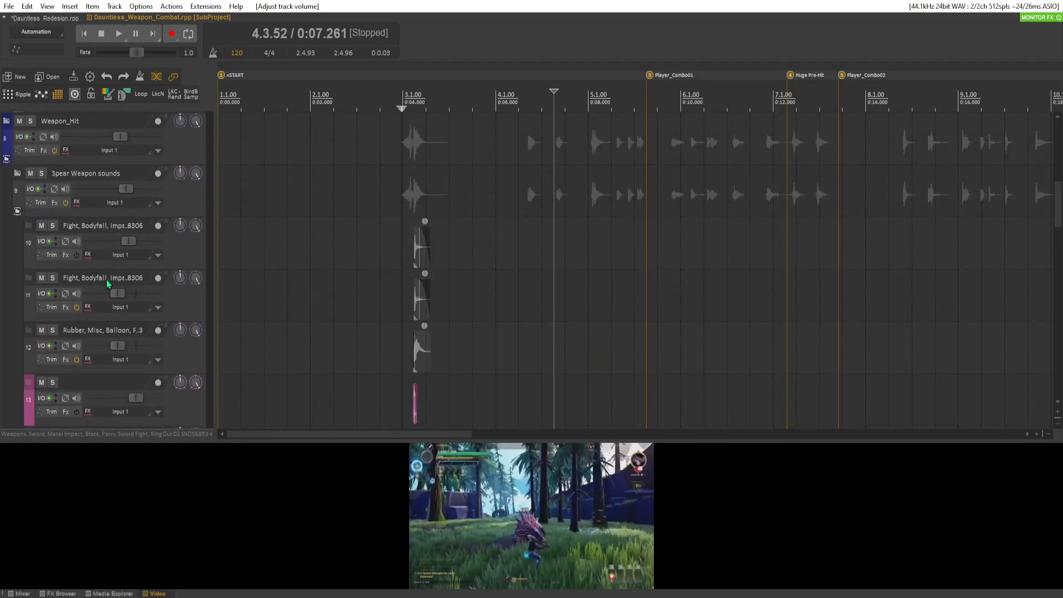
scroll(105, 271, "up", 2)
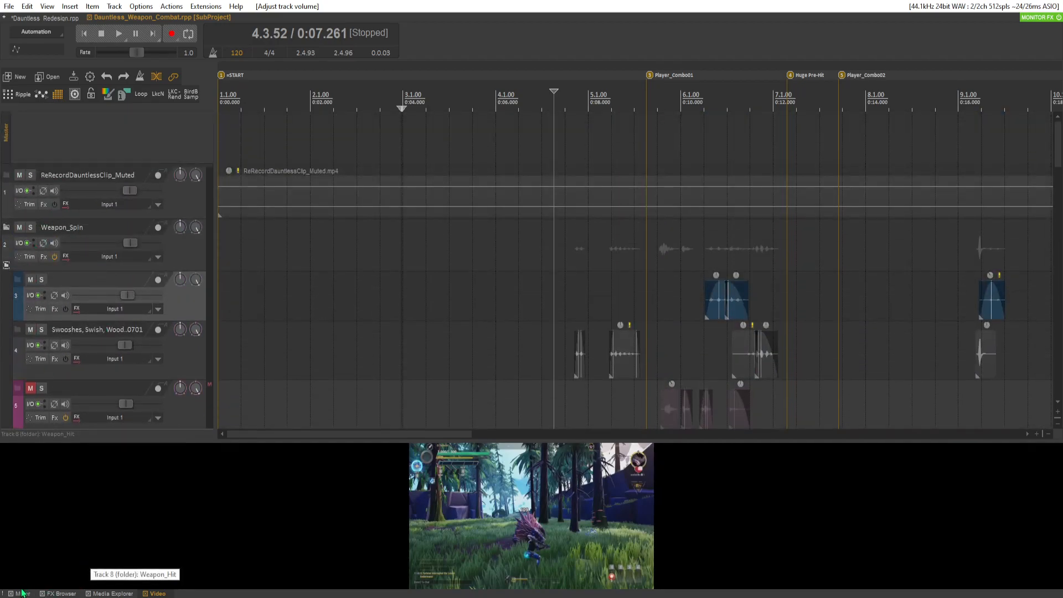
left_click(22, 594)
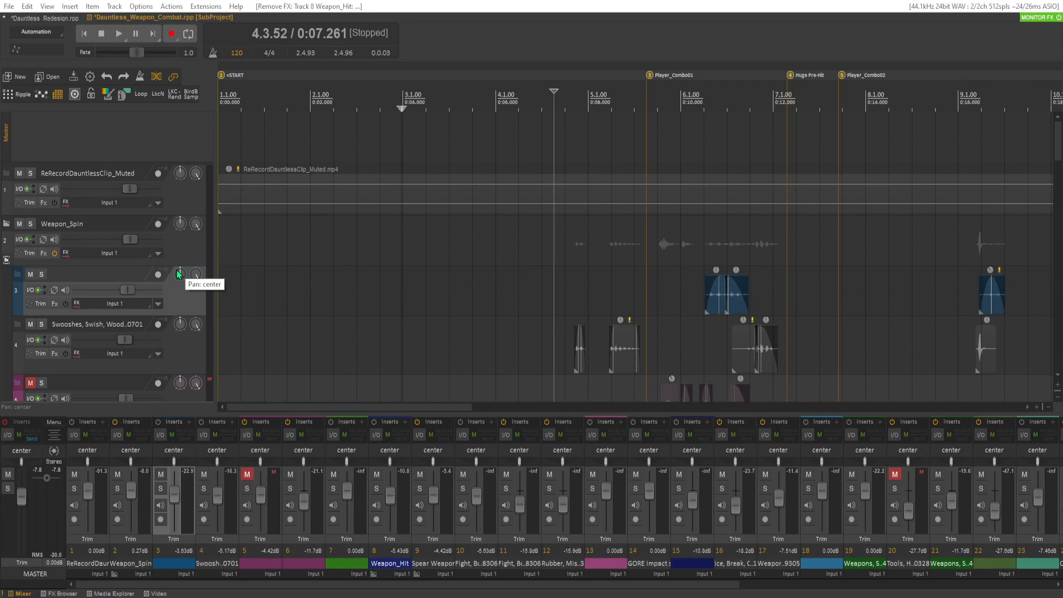
Review the ReaPitch effects chains on tracks 5 and 6 in the Weapon_Spin folder and close them
scroll(111, 293, "down", 2)
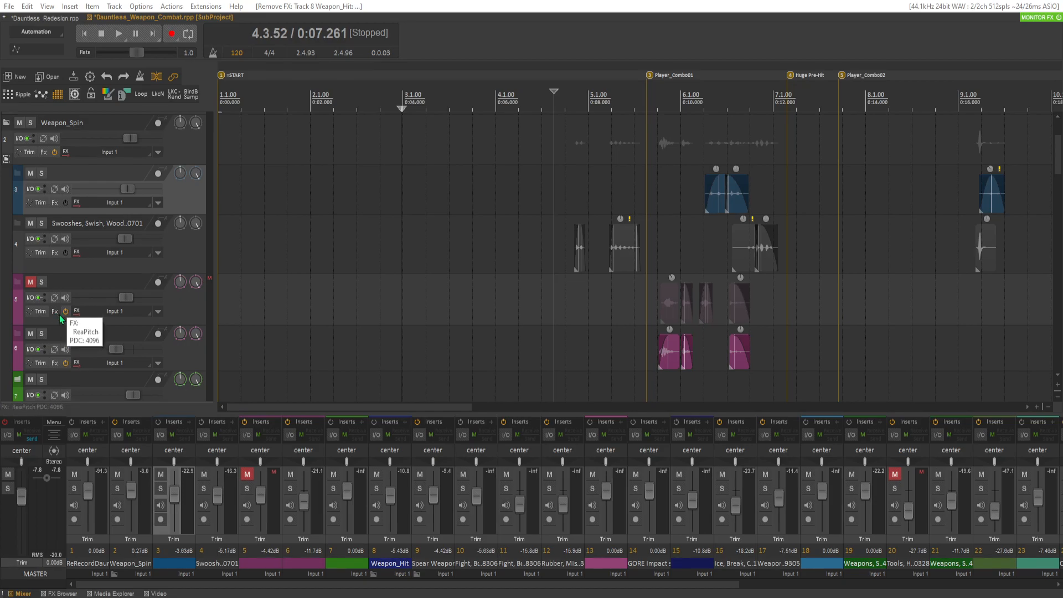
left_click(61, 311)
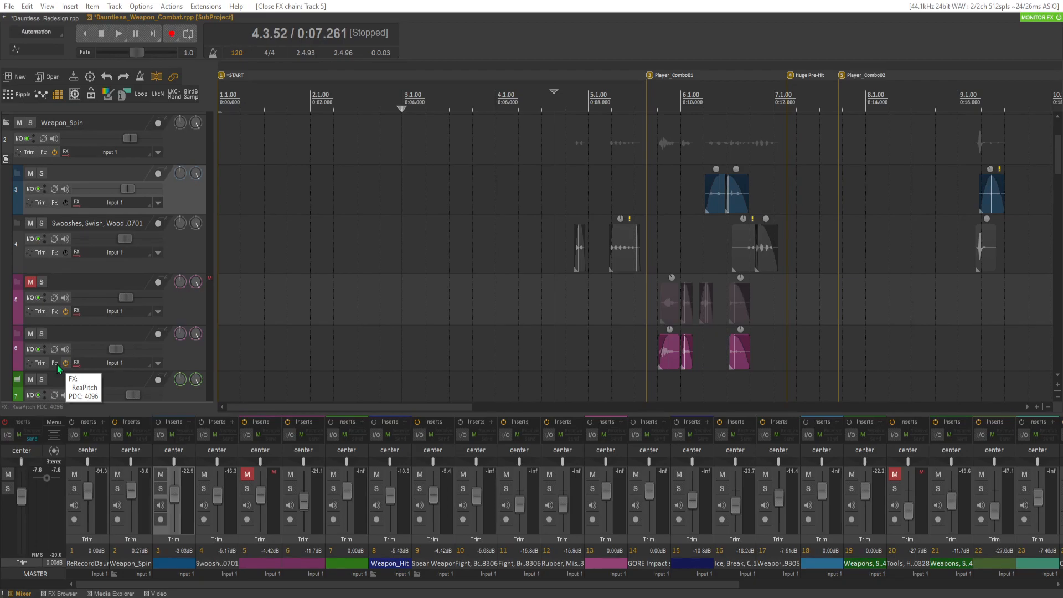
scroll(69, 353, "down", 3)
scroll(76, 353, "up", 3)
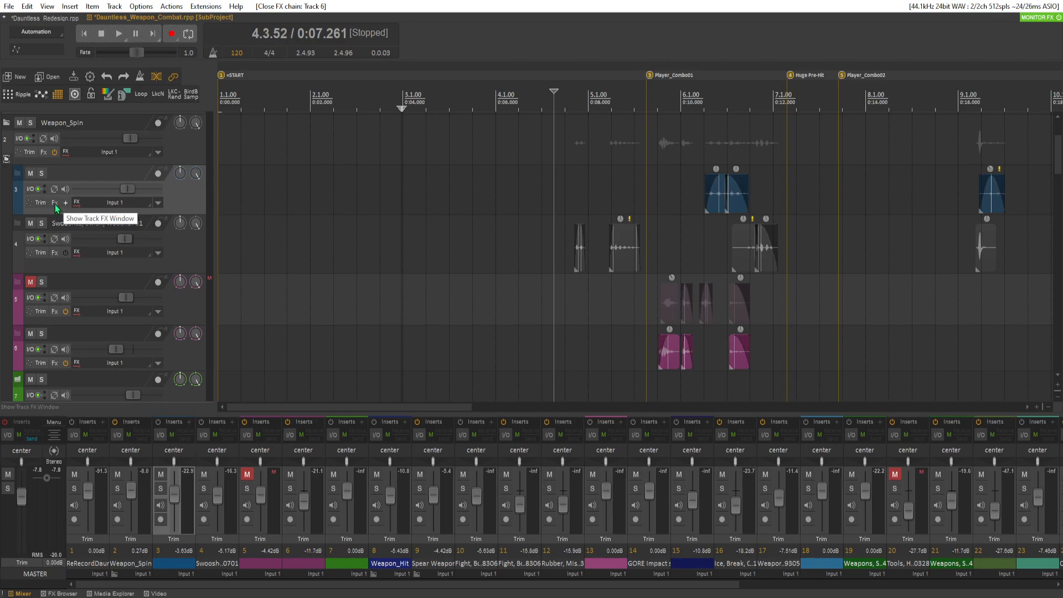
key("space")
key("space")
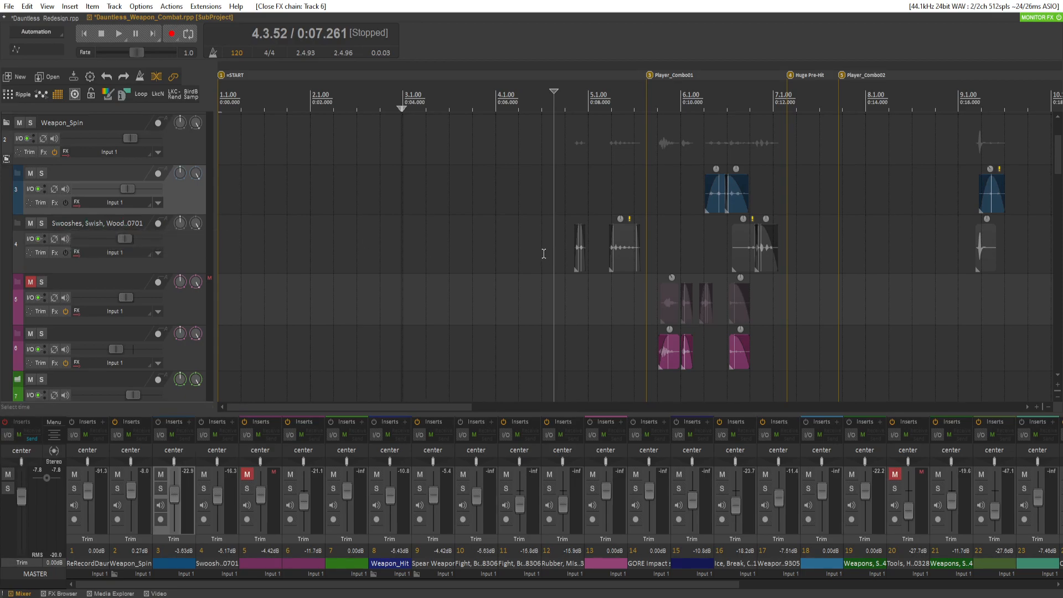
Play the combo from 0:07.464 to hear the spin and hit layers together
left_click(563, 245)
key("space")
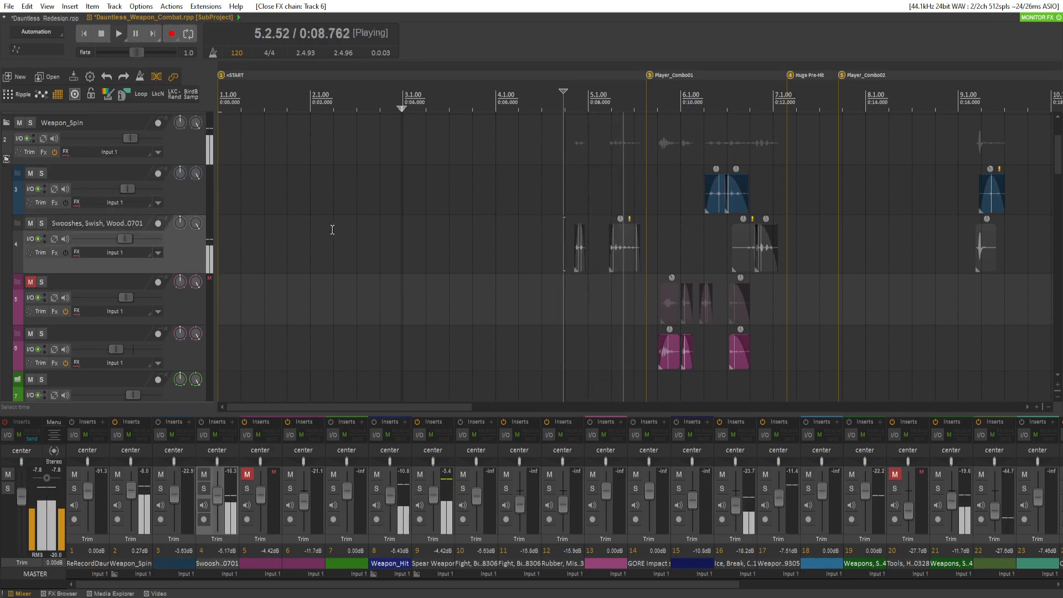
key("space")
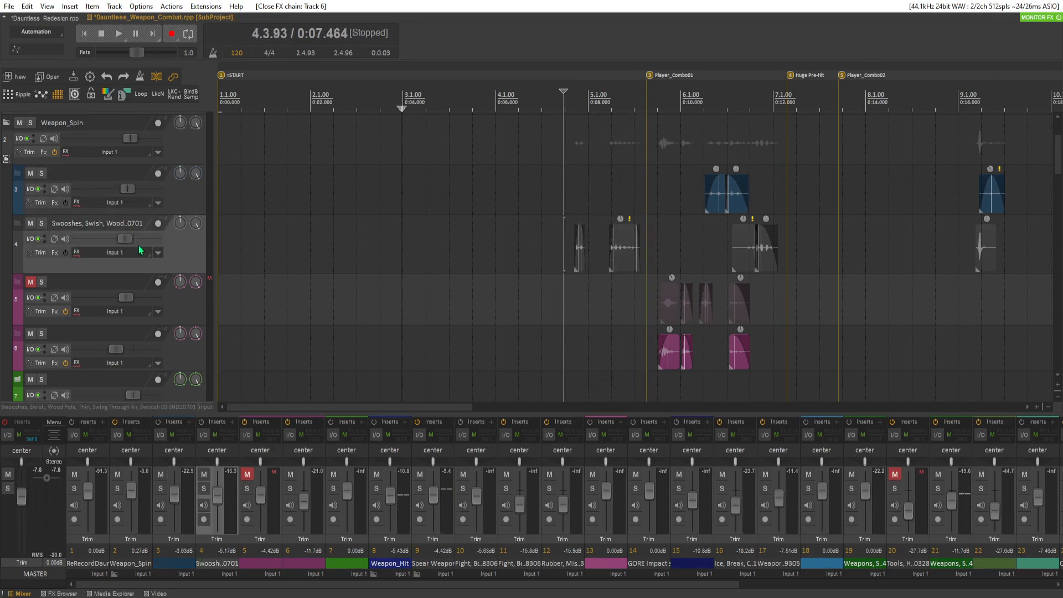
Inspect the effects chain of the Weapon_Hit folder track and close it
scroll(168, 257, "down", 1)
scroll(168, 258, "down", 3)
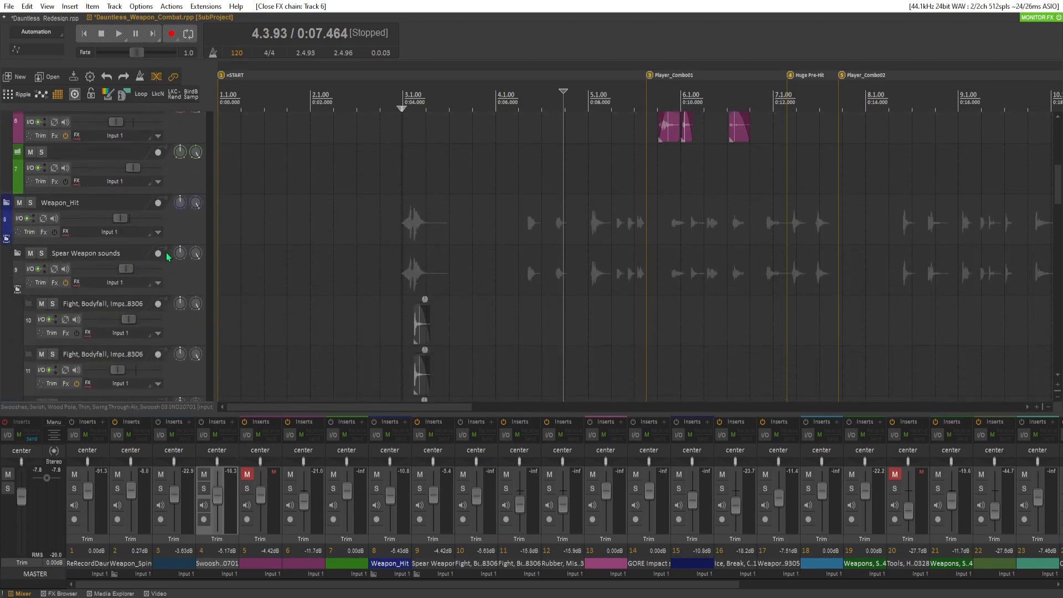
left_click(44, 235)
left_click(45, 234)
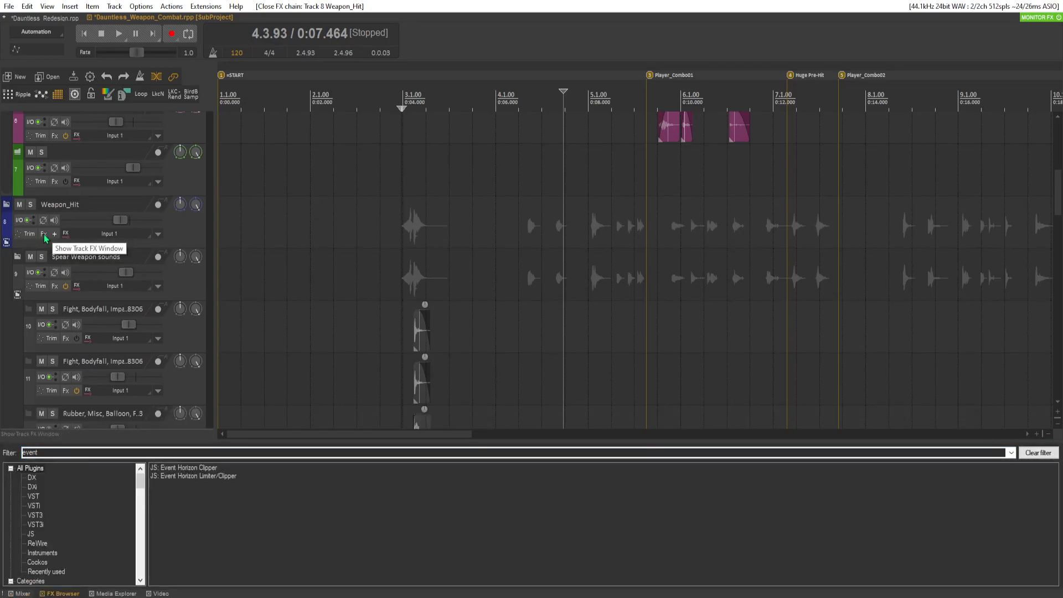
Replay the combo from 0:07.464 while comparing the levels of the Weapon_Spin and Weapon_Hit tracks
scroll(135, 239, "up", 3)
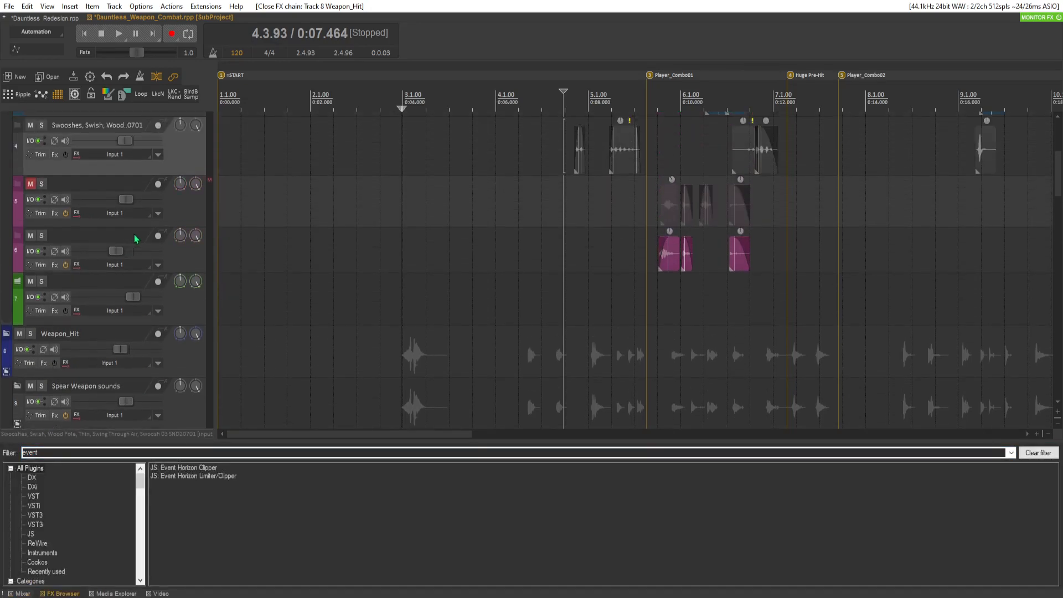
scroll(135, 239, "up", 2)
key("space")
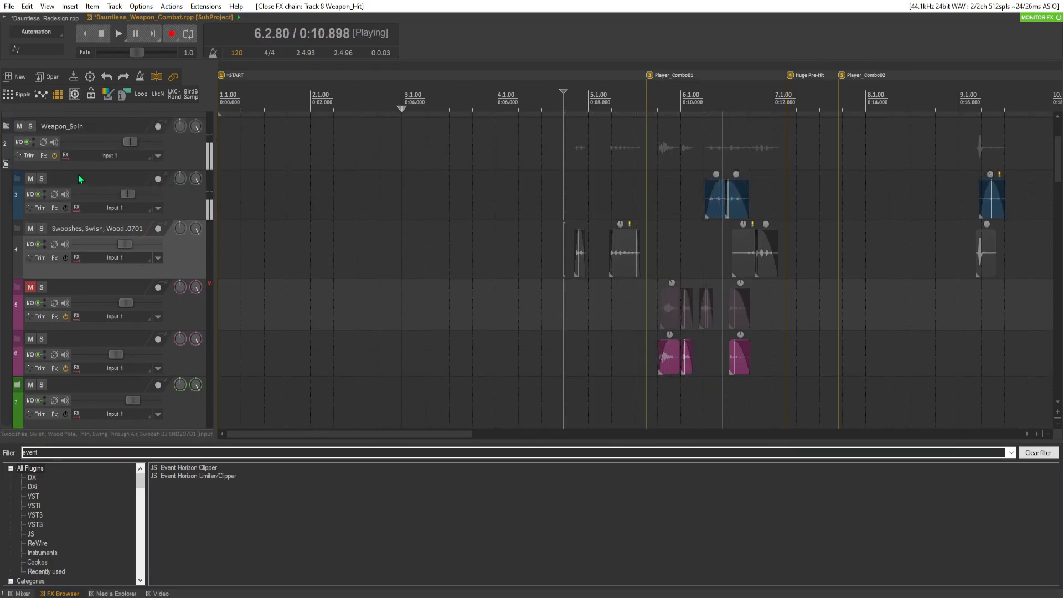
key("space")
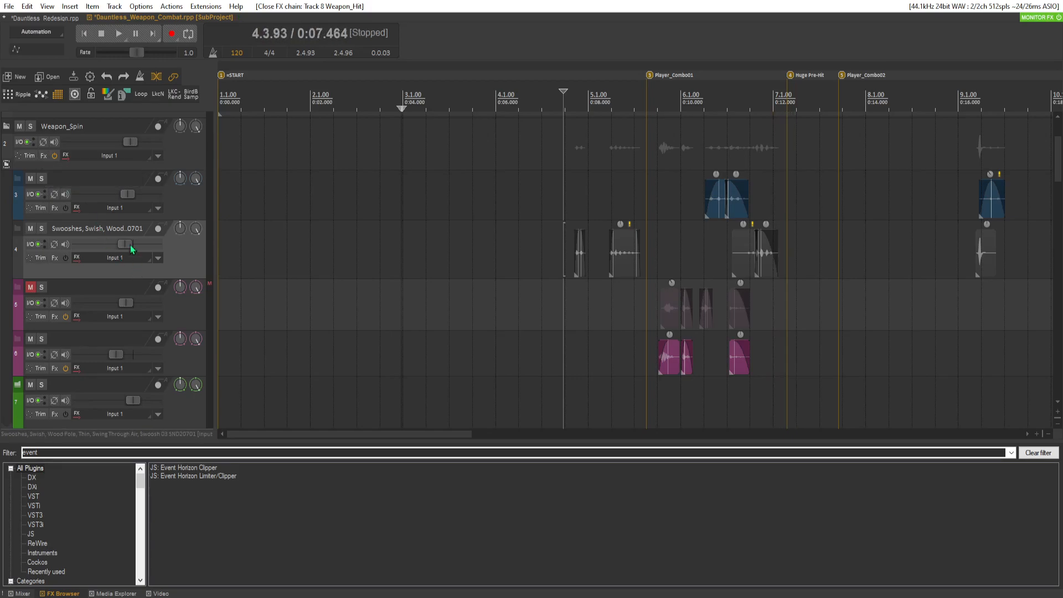
key("space")
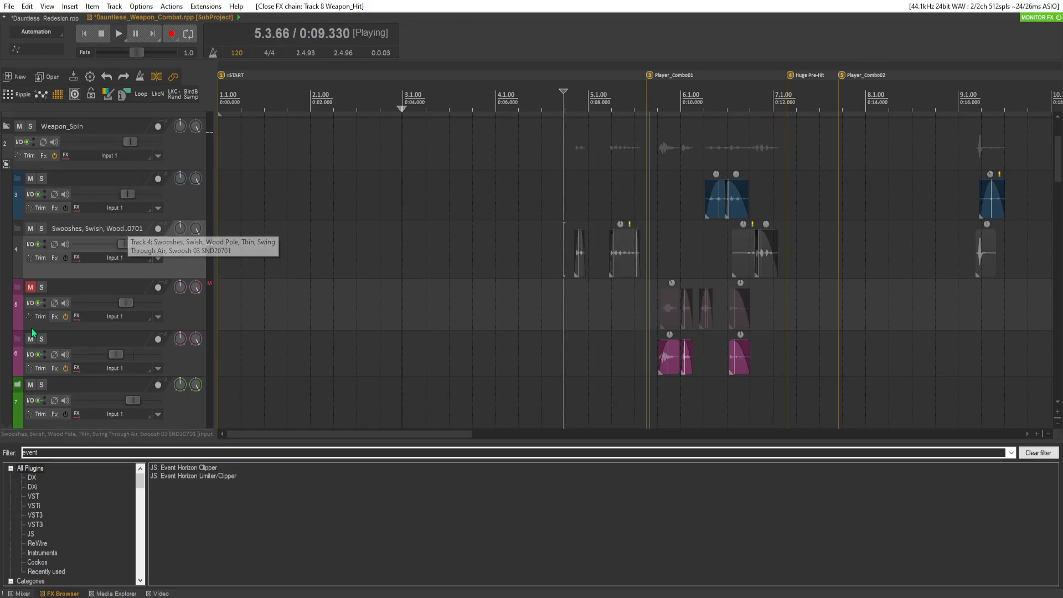
scroll(66, 349, "down", 6)
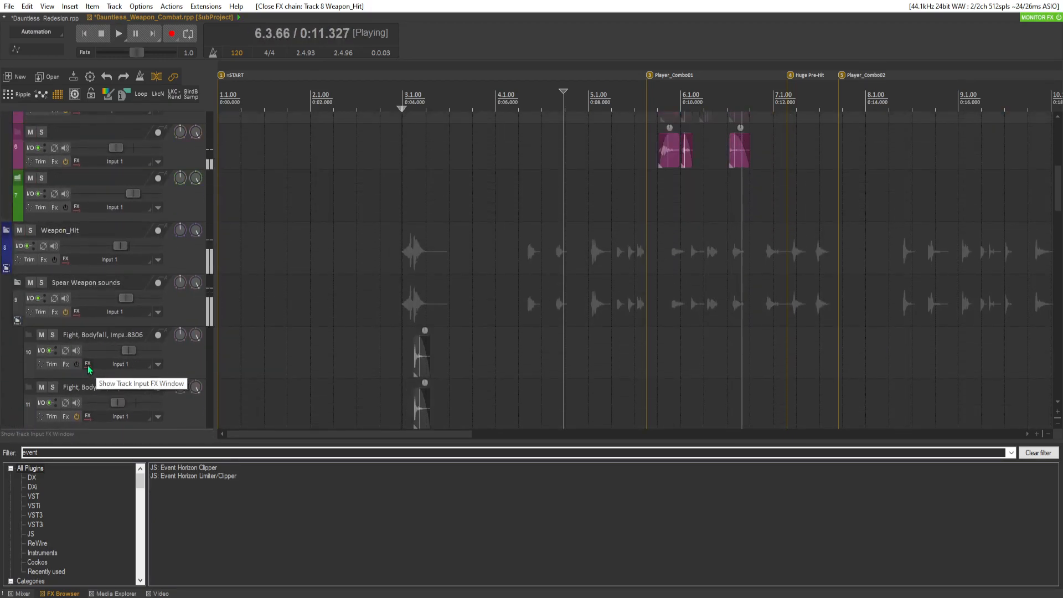
scroll(89, 370, "up", 1)
Nudge the volume of the Weapon_Hit folder track slightly and replay the combo to check it
key("space")
left_click_drag(120, 301, 119, 304)
key("space")
key("space")
key("space")
key("space")
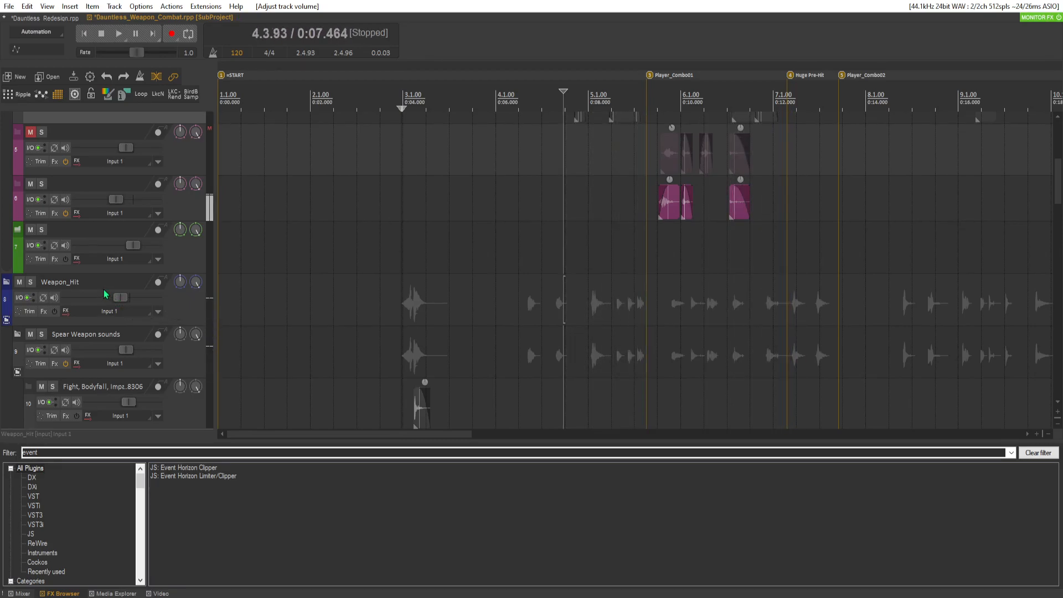
Play the start of the combo, open the Weapon_Spin folder track's effects chain and show the mixer
scroll(108, 295, "up", 5)
key("space")
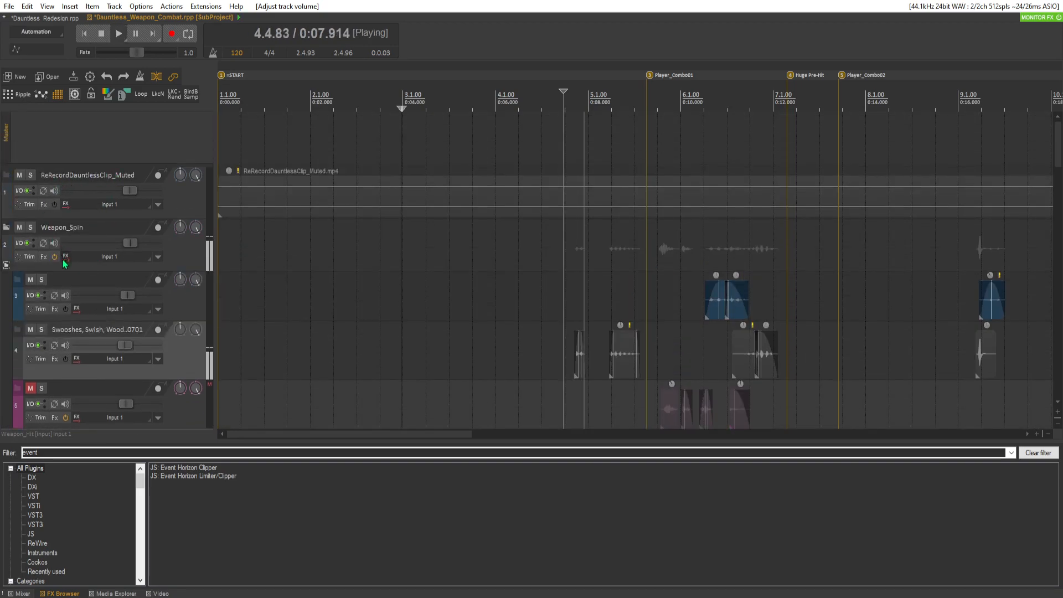
key("space")
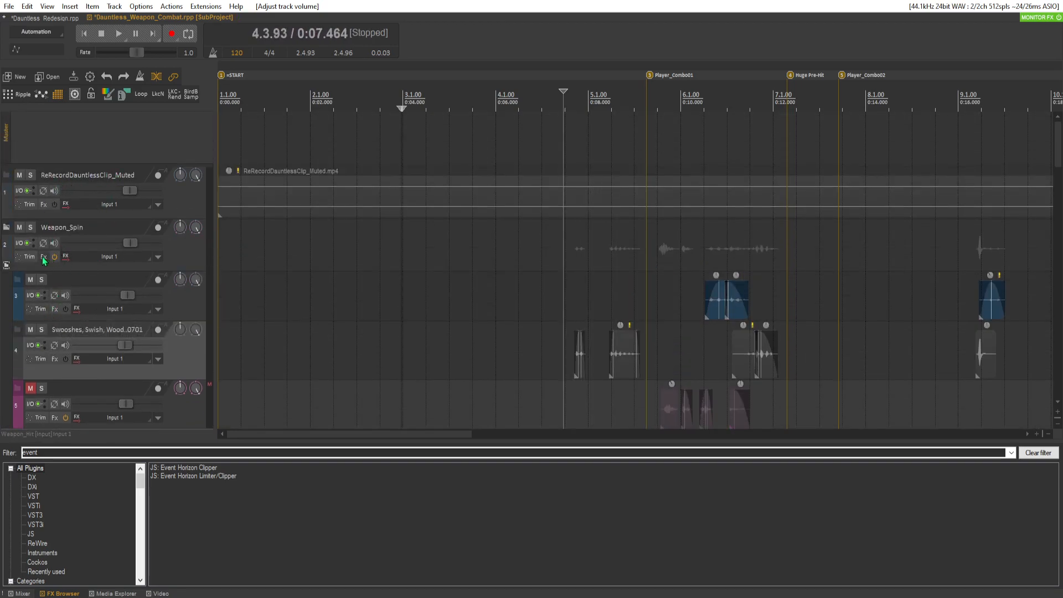
left_click(44, 259)
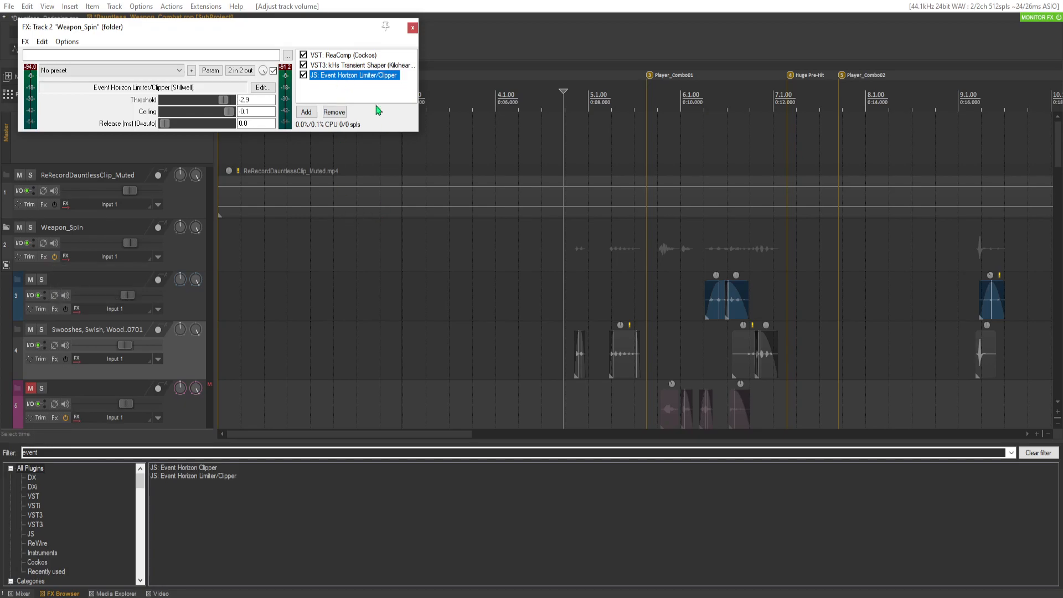
left_click(283, 250)
left_click(22, 595)
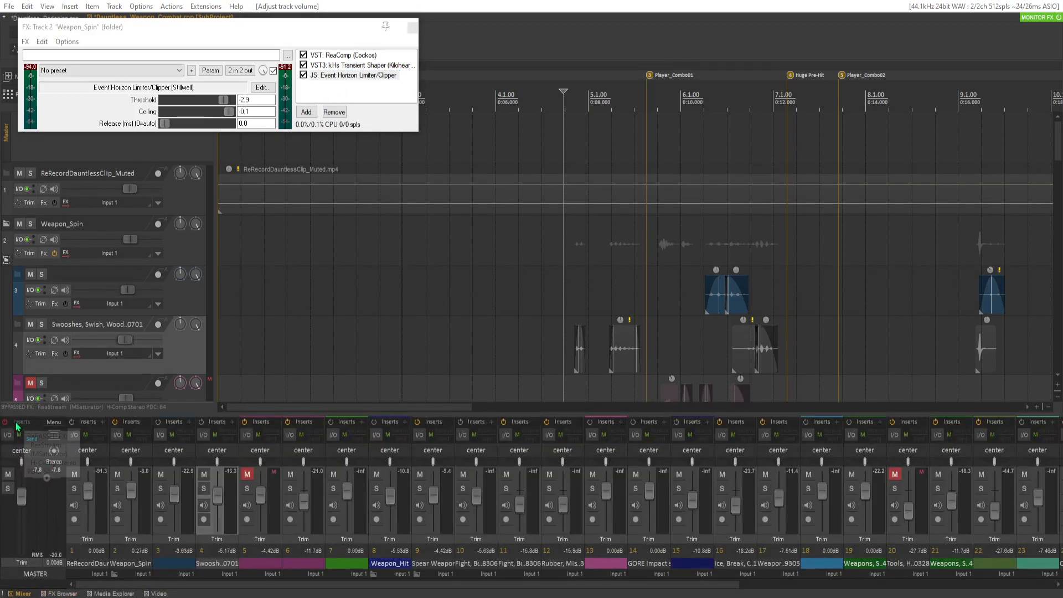
Move the Event Horizon Limiter/Clipper from the Weapon_Spin chain to the master chain and remove MSaturator from the master
left_click(339, 77)
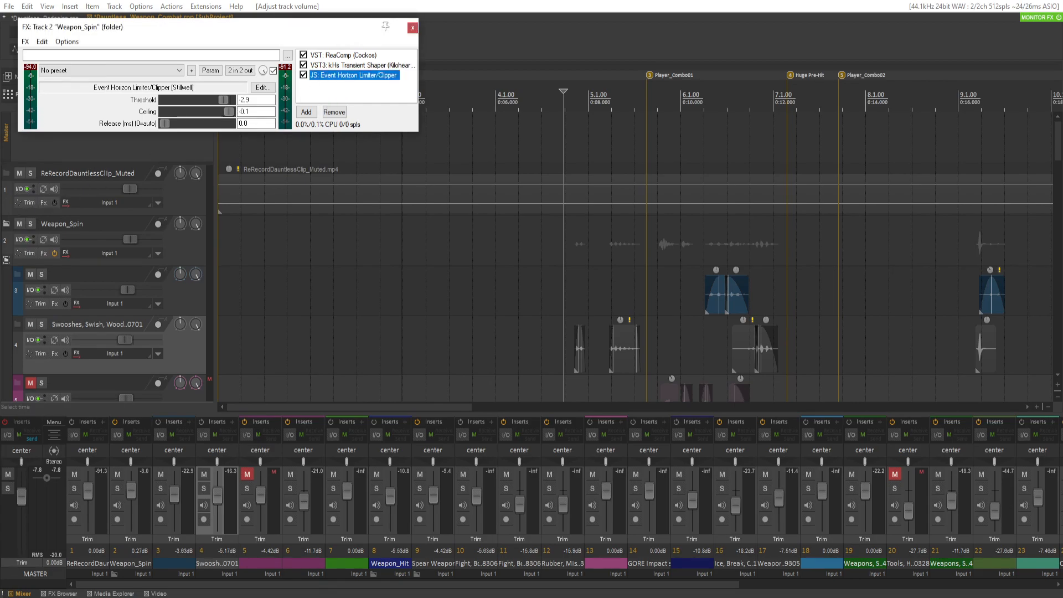
left_click_drag(339, 77, 392, 570)
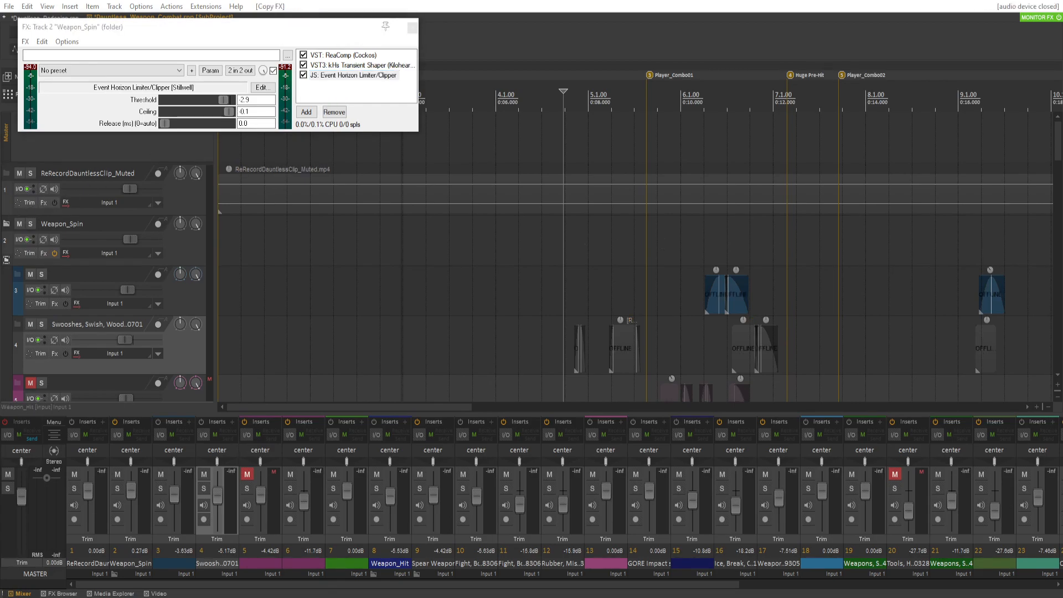
key("ctrl+z")
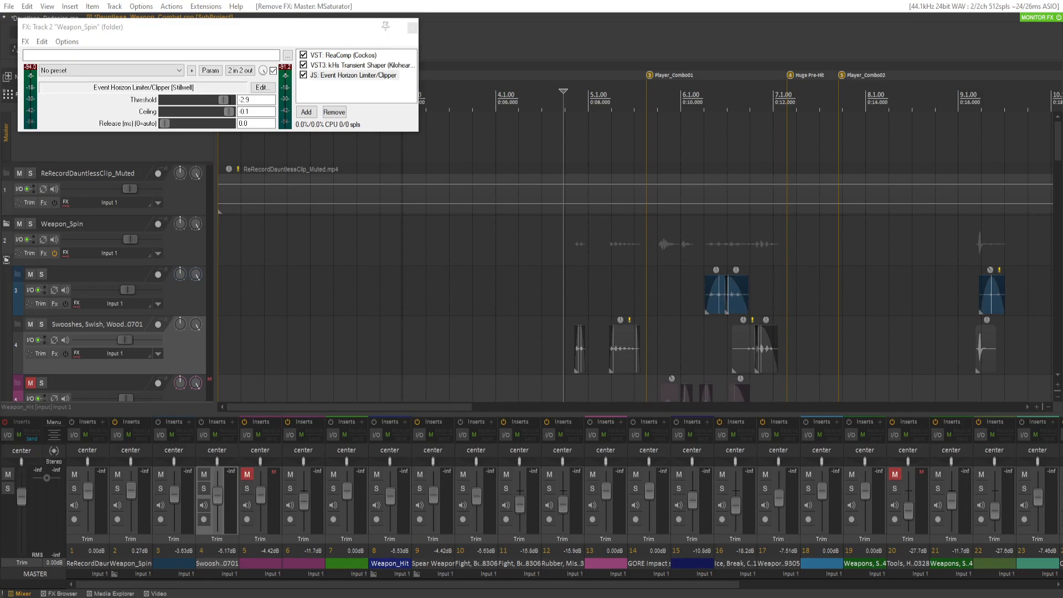
left_click(378, 76)
left_click(334, 112)
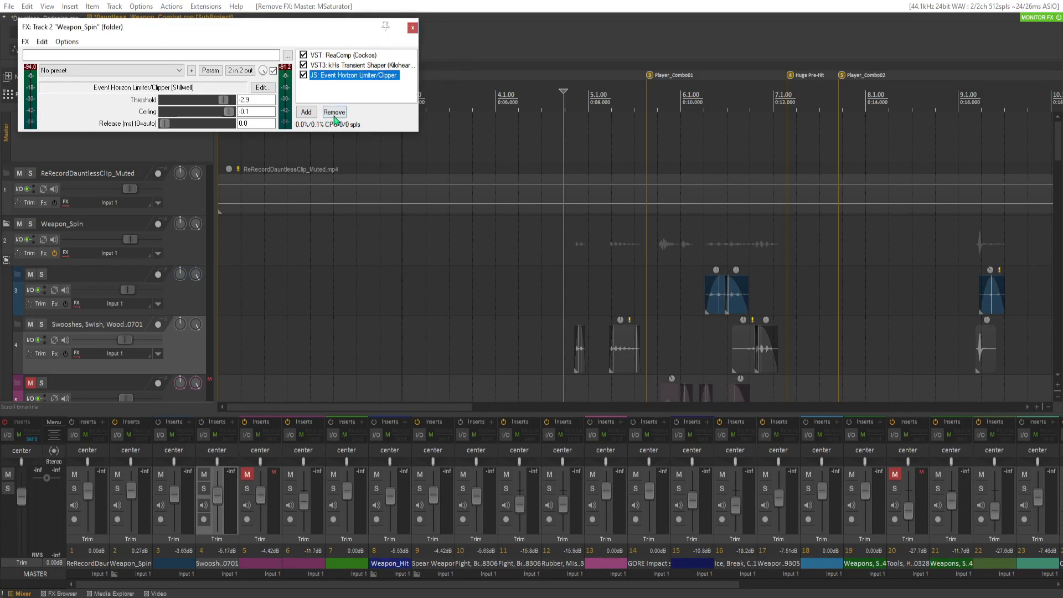
Remove the kHs Transient Shaper from the Weapon_Spin chain, play from 0:07.153 and close the chain
left_click_drag(226, 67, 394, 572)
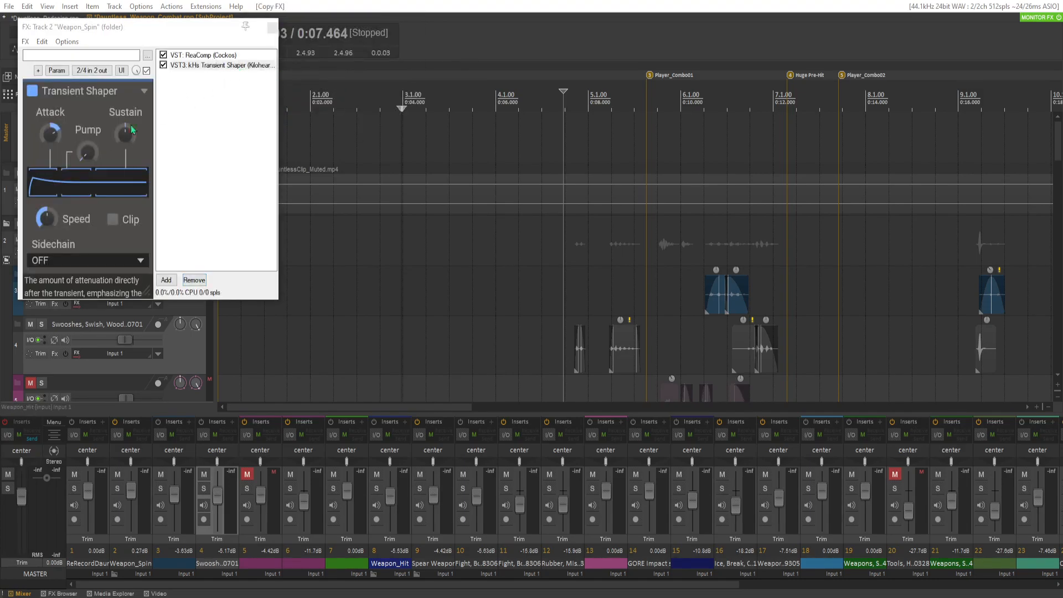
left_click(194, 281)
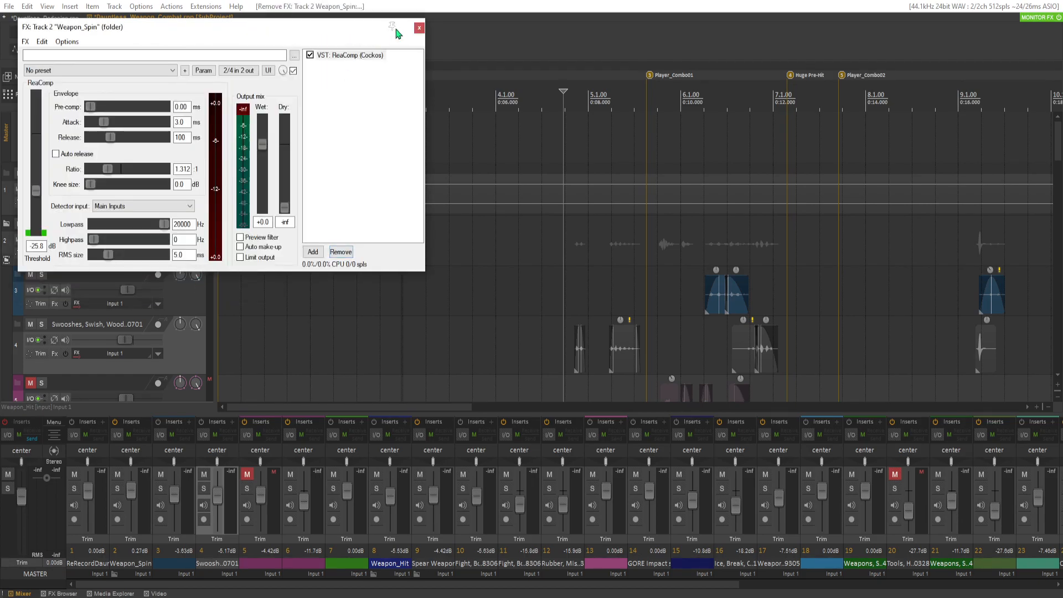
left_click(549, 234)
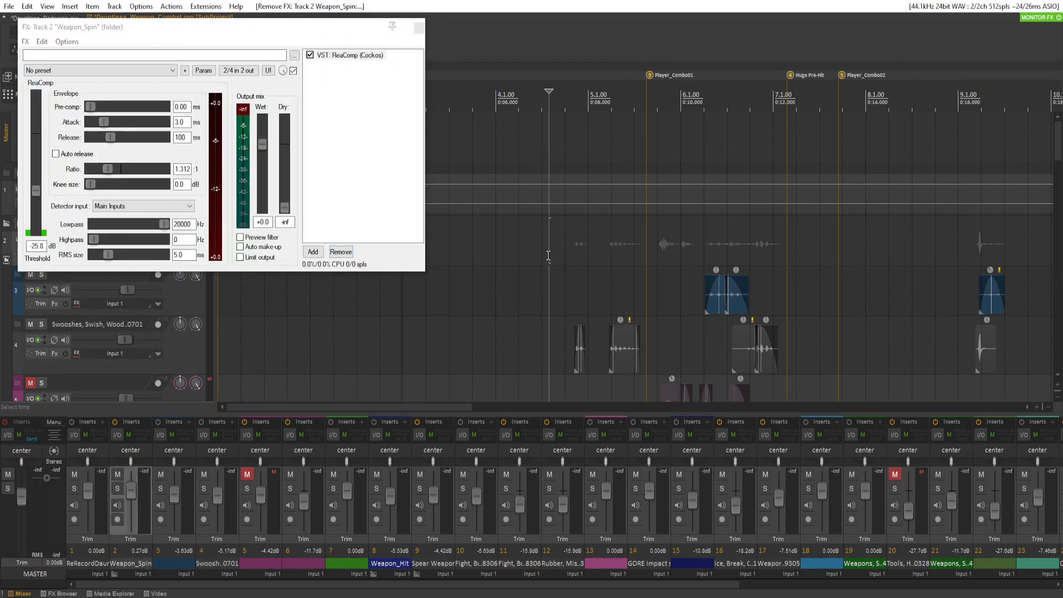
key("space")
left_click(416, 28)
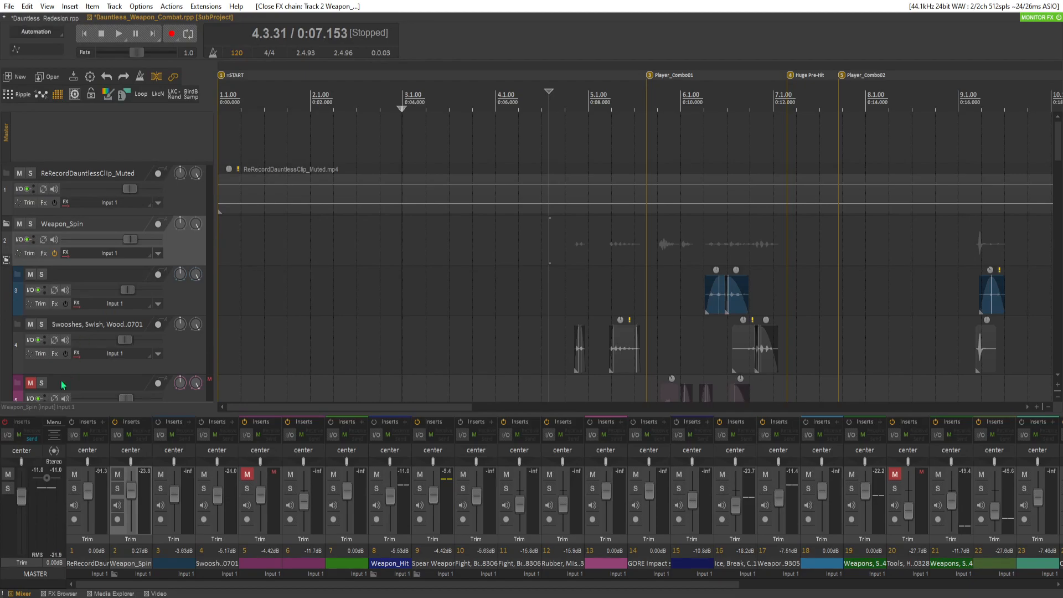
Enable the master effects chain, adjust its Event Horizon Limiter/Clipper while replaying the combo, and close the chain
left_click(6, 422)
key("space")
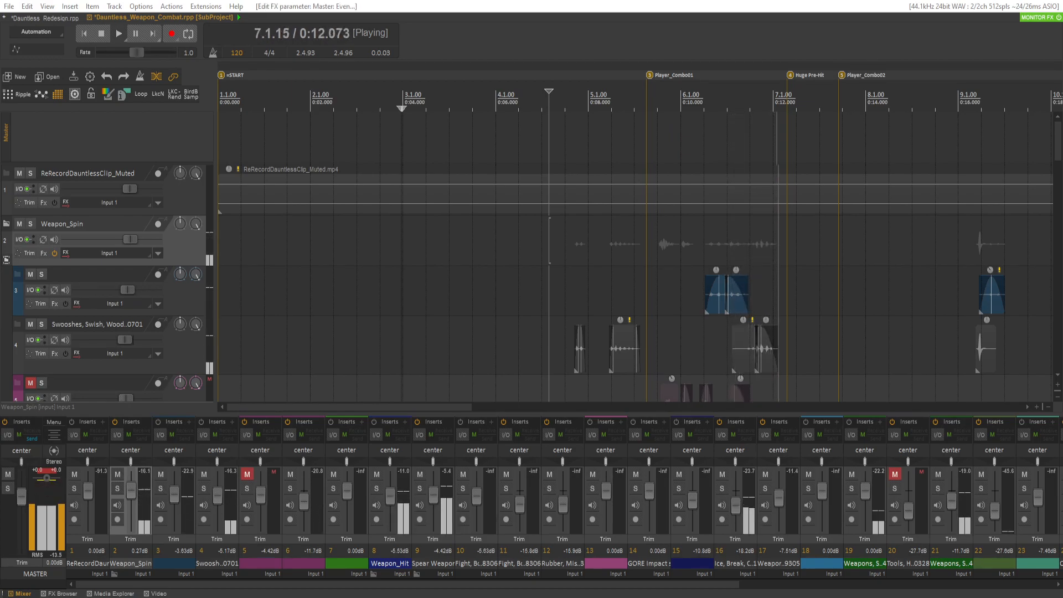
key("space")
key("space")
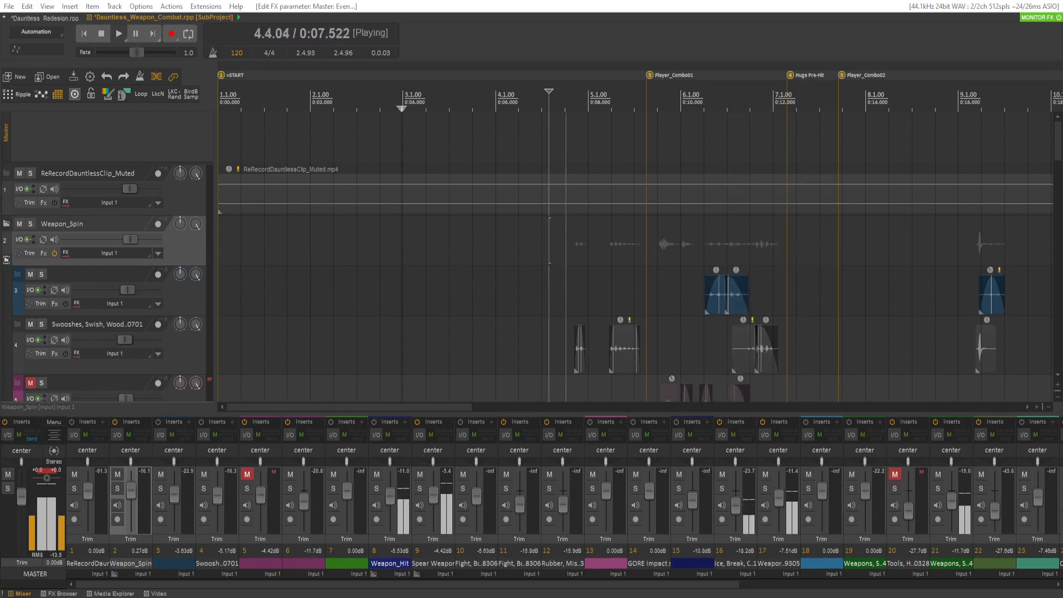
key("Escape")
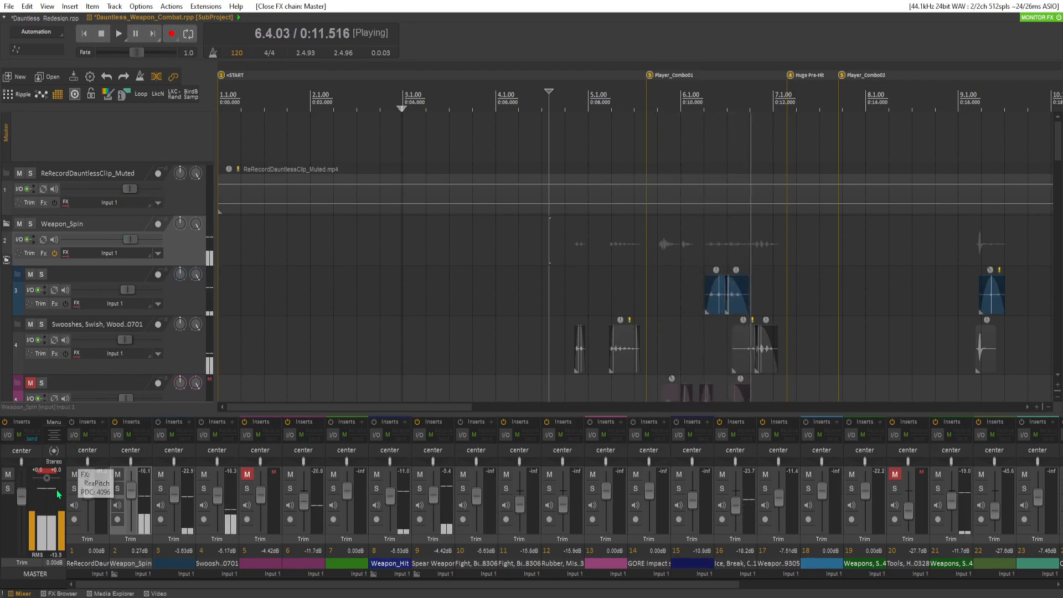
Lower the master volume to -4.17 dB and replay the combo from 0:07.153
key("space")
left_click_drag(21, 498, 21, 504)
key("space")
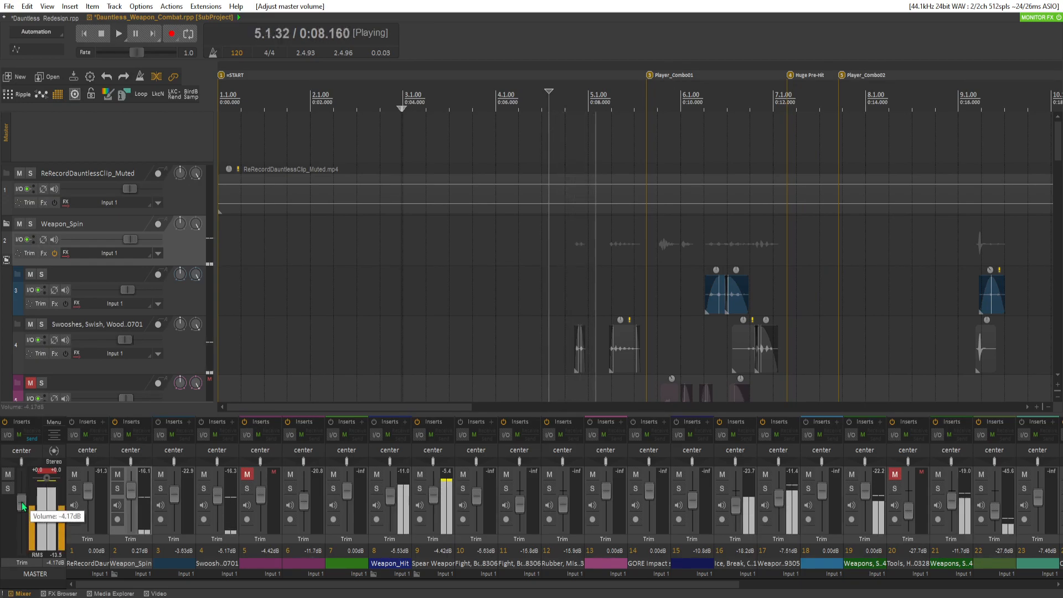
key("space")
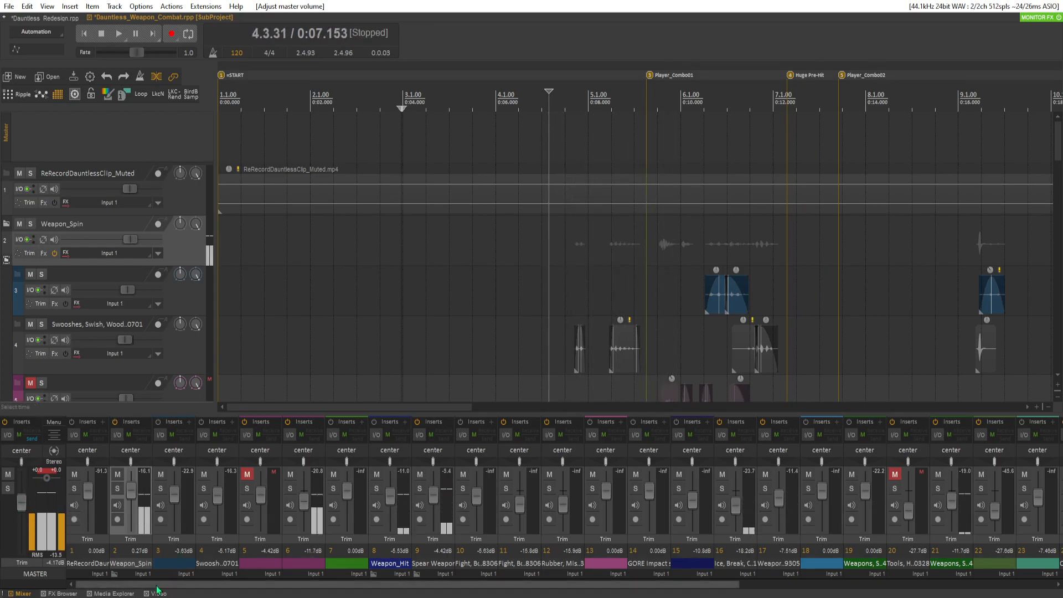
Show the video, enlarge it and play the combo from 0:07.153 against the picture before shrinking it again
left_click(158, 593)
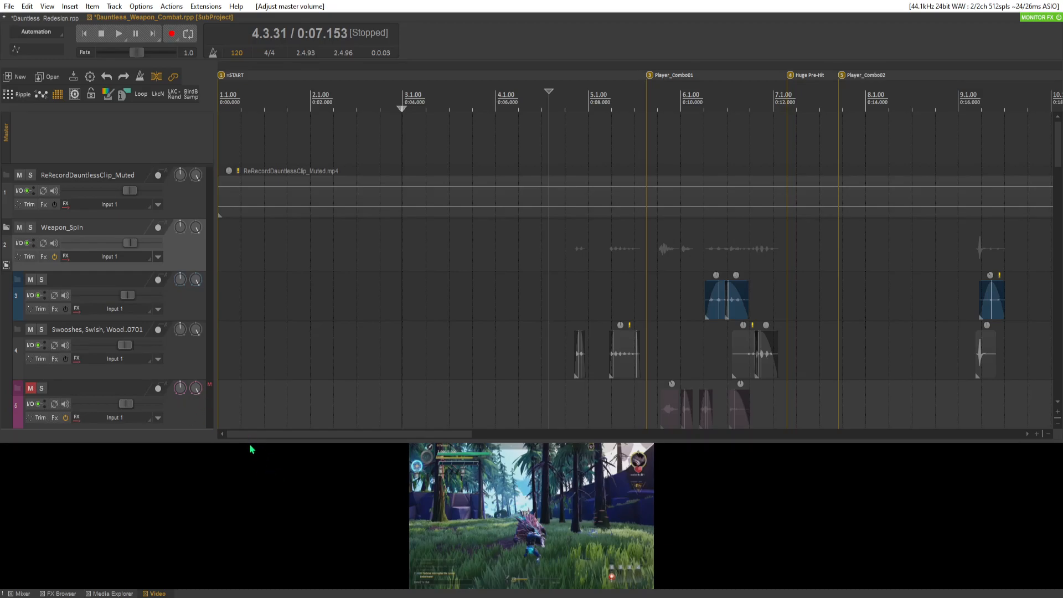
left_click_drag(248, 442, 235, 256)
key("space")
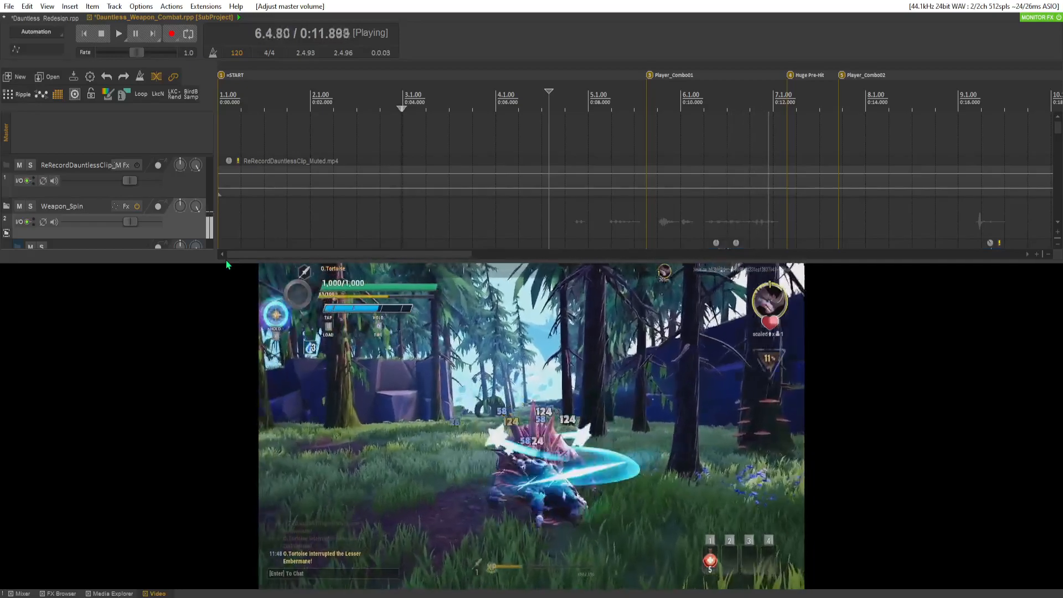
key("space")
left_click_drag(228, 261, 218, 459)
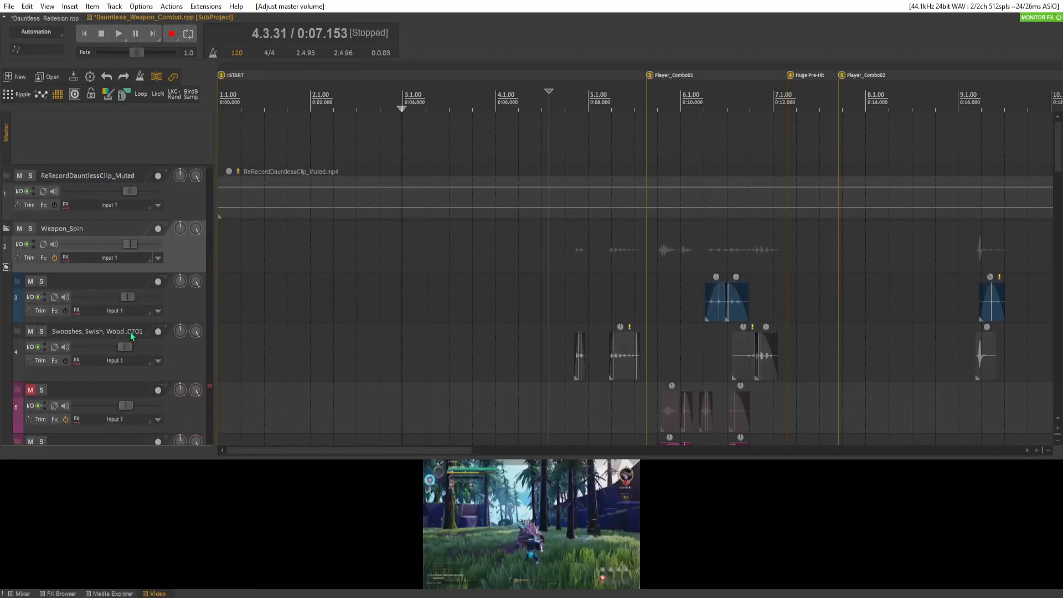
Save the weapon combat subproject, switch to the Dauntless_Redesign project with an enlarged video view, and save it
key("ctrl+s")
left_click(55, 18)
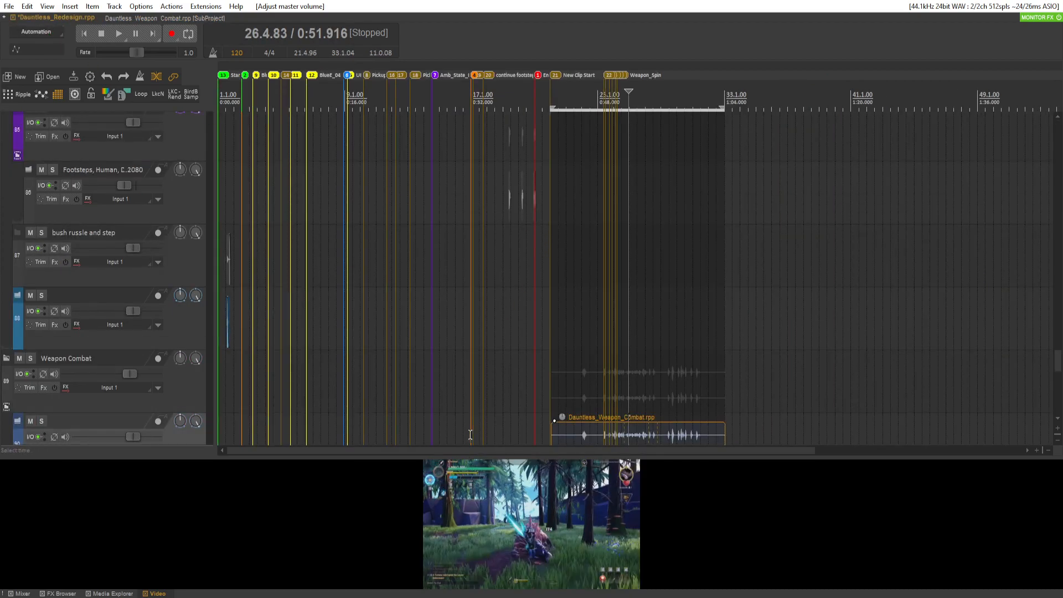
left_click_drag(464, 457, 500, 314)
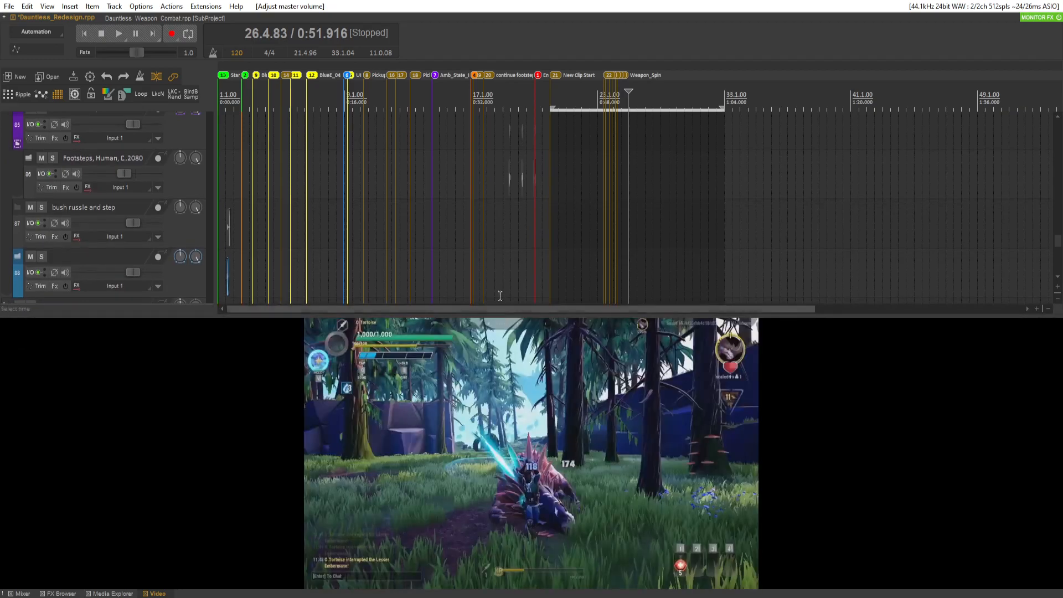
key("ctrl+s")
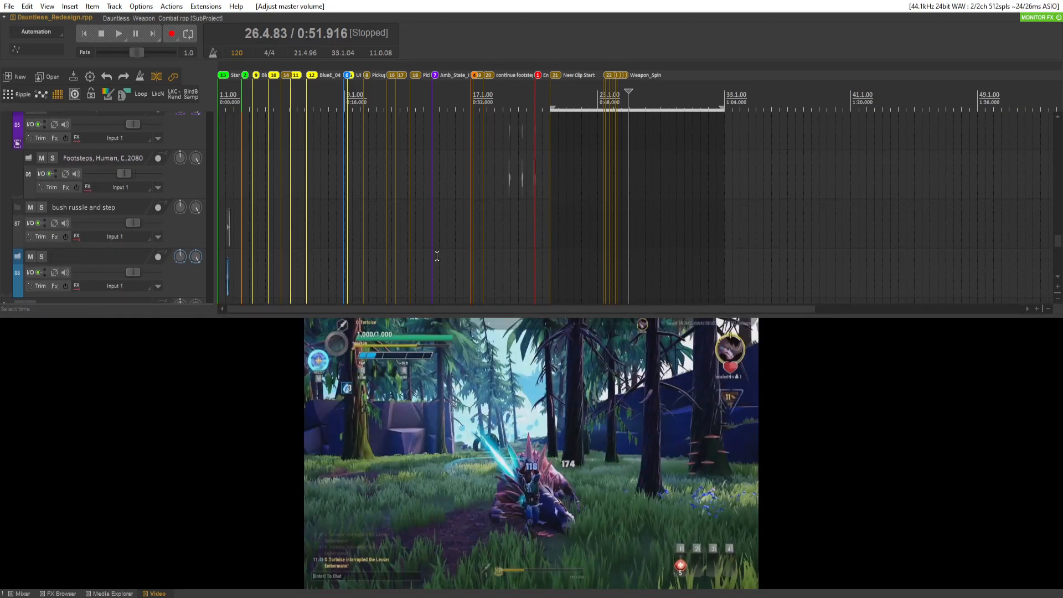
Play the main project from 0:41.981 to review the weapon combat sounds against the video
left_click(550, 222)
key("space")
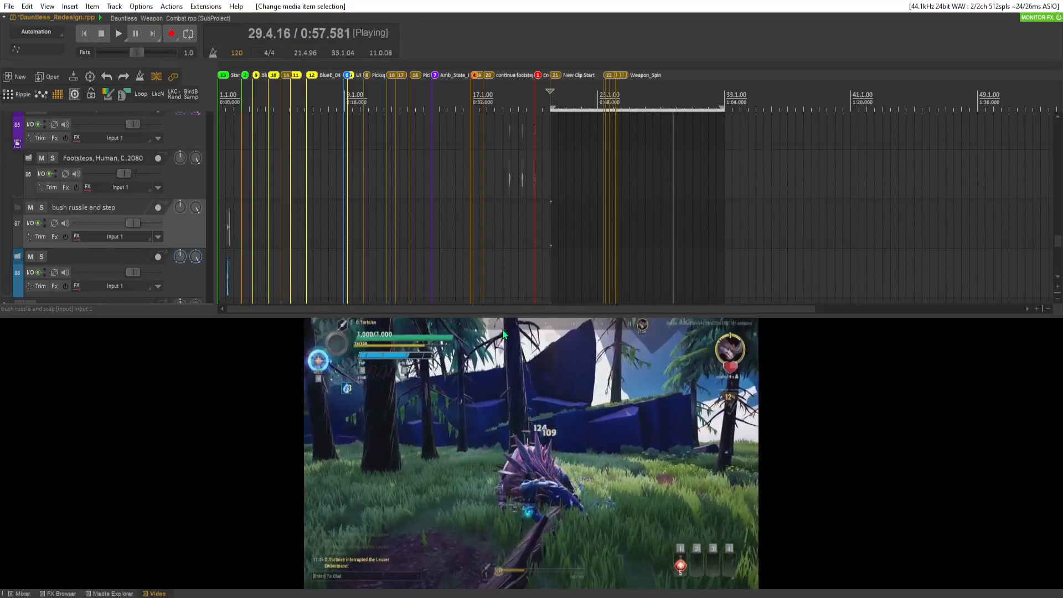
key("space")
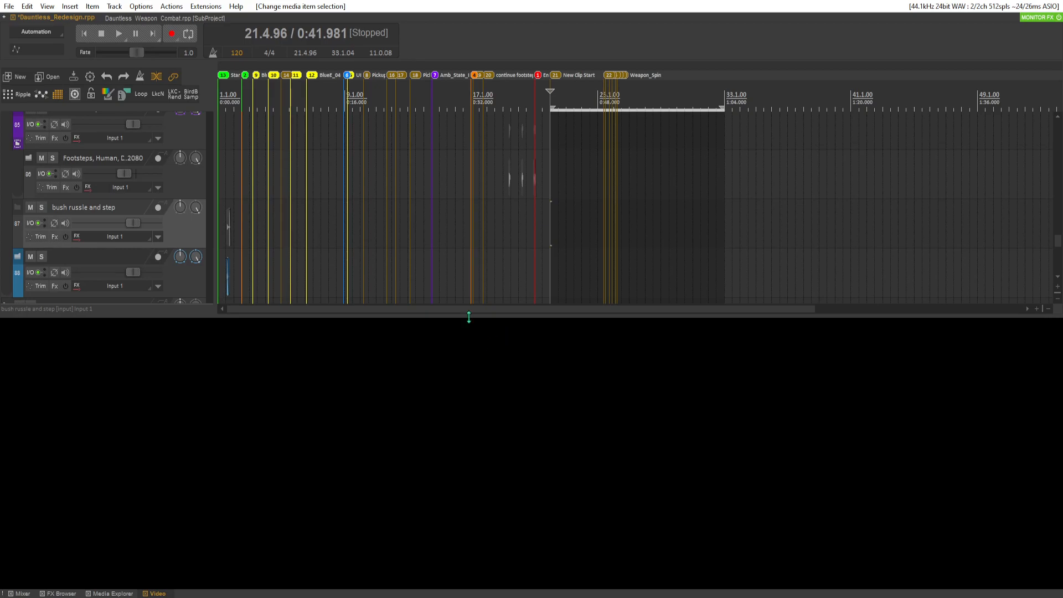
Return to the weapon combat subproject, place the edit cursor at 0:07.404 and reset the master volume to 0.00 dB
left_click(142, 17)
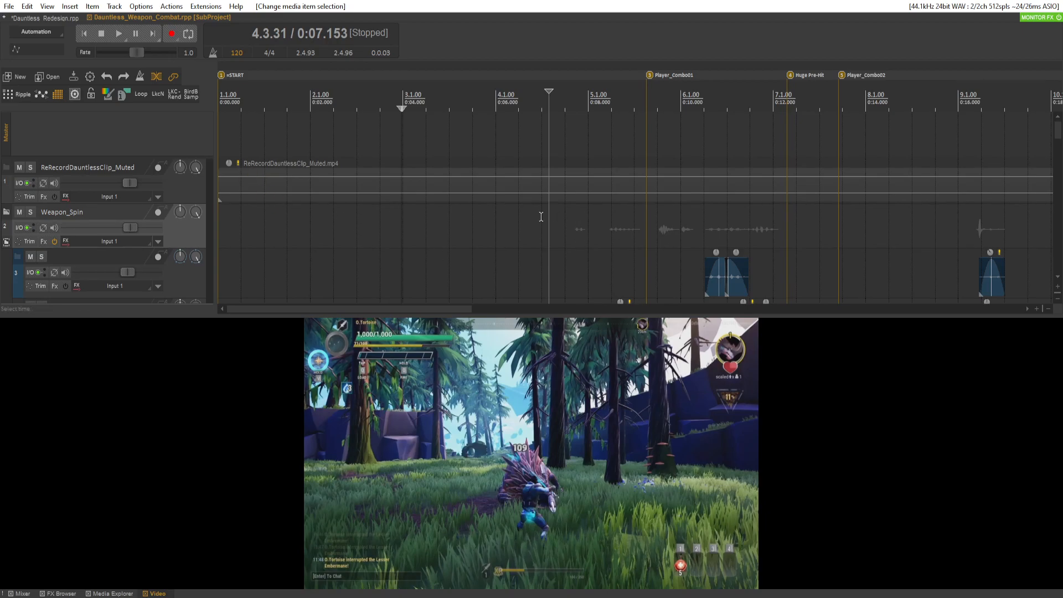
left_click(560, 219)
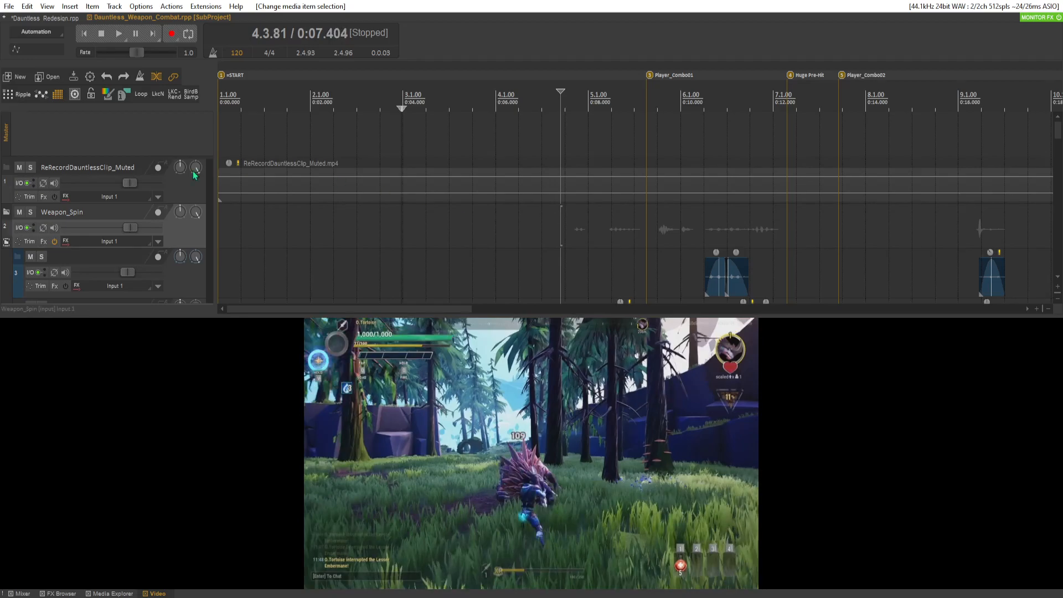
left_click(22, 594)
double_click(17, 497)
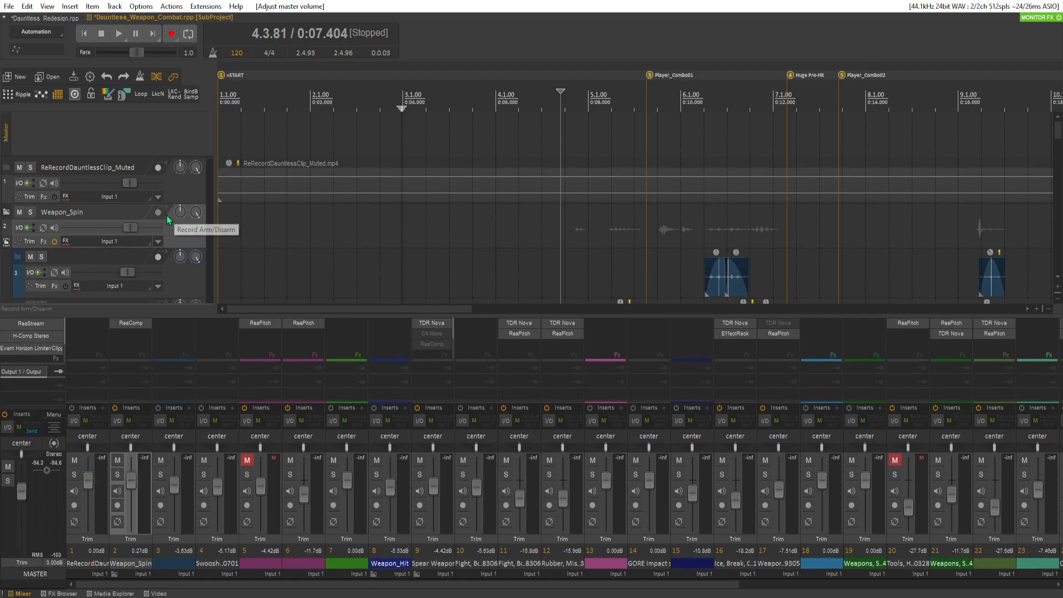
scroll(170, 220, "down", 3)
scroll(170, 220, "down", 6)
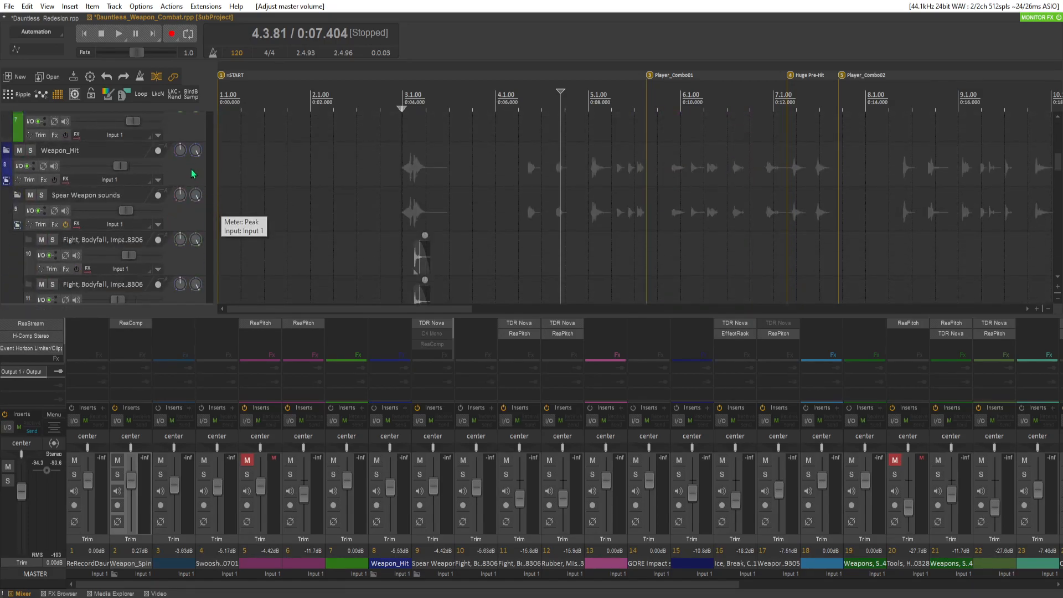
Show the Weapon_Hit track's volume envelope, add points around the first hit near 0:04, and raise the section between them
left_click(31, 180)
left_click(226, 210)
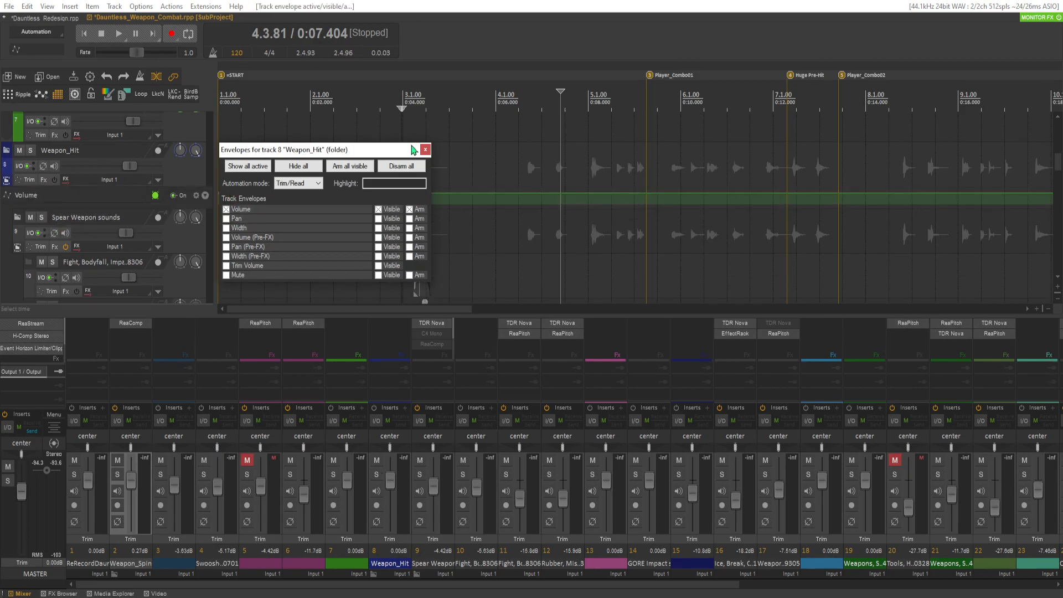
left_click(425, 150)
left_click(394, 193, "ctrl")
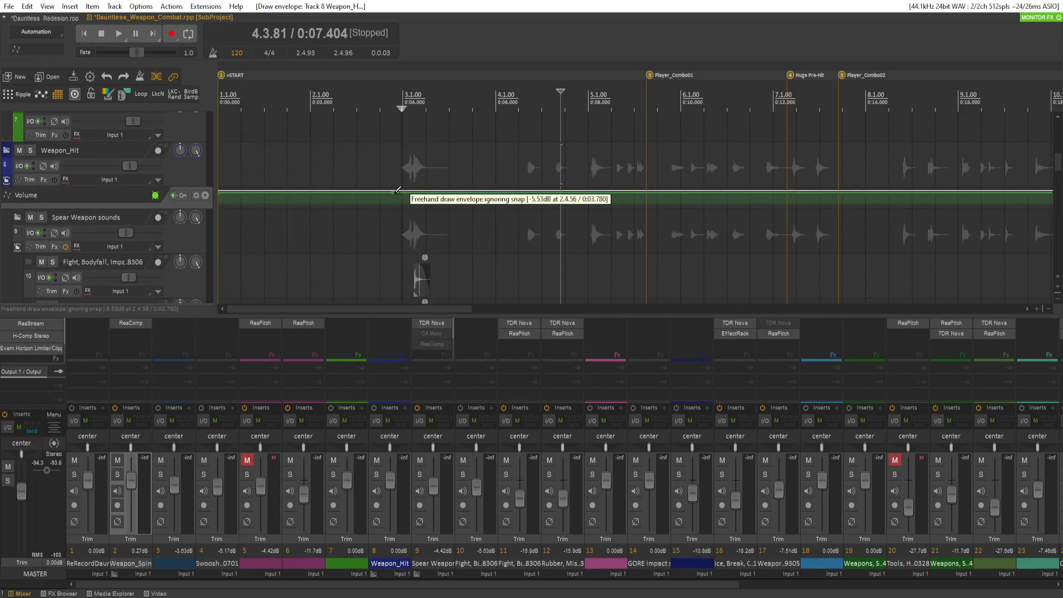
left_click(461, 192, "ctrl")
left_click(473, 192, "ctrl")
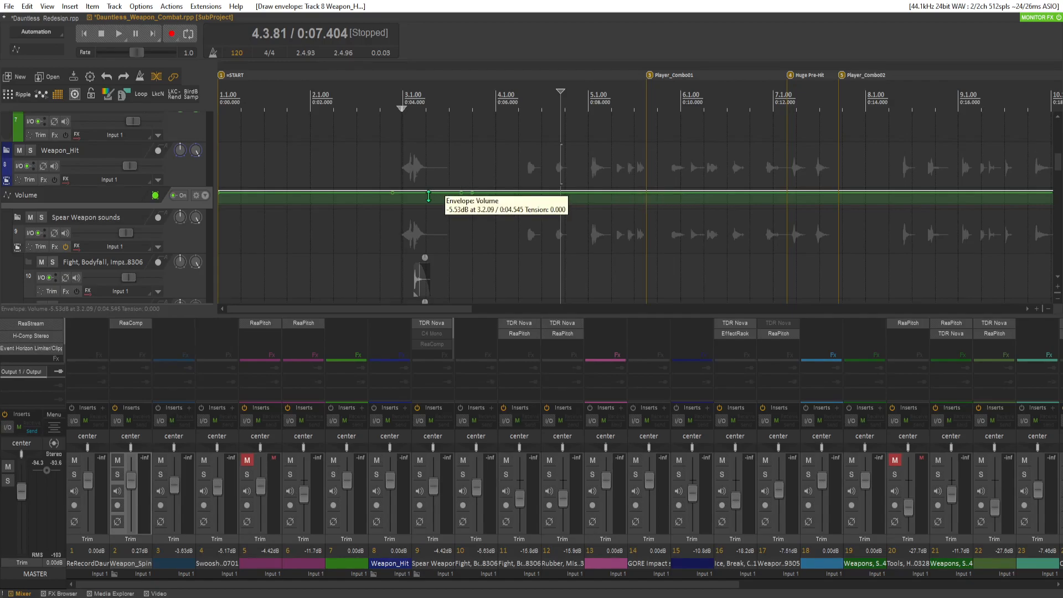
left_click_drag(429, 197, 431, 183)
Play the first hit from 0:03.505 to check its raised level, and save the weapon combat subproject
left_click(381, 171)
key("space")
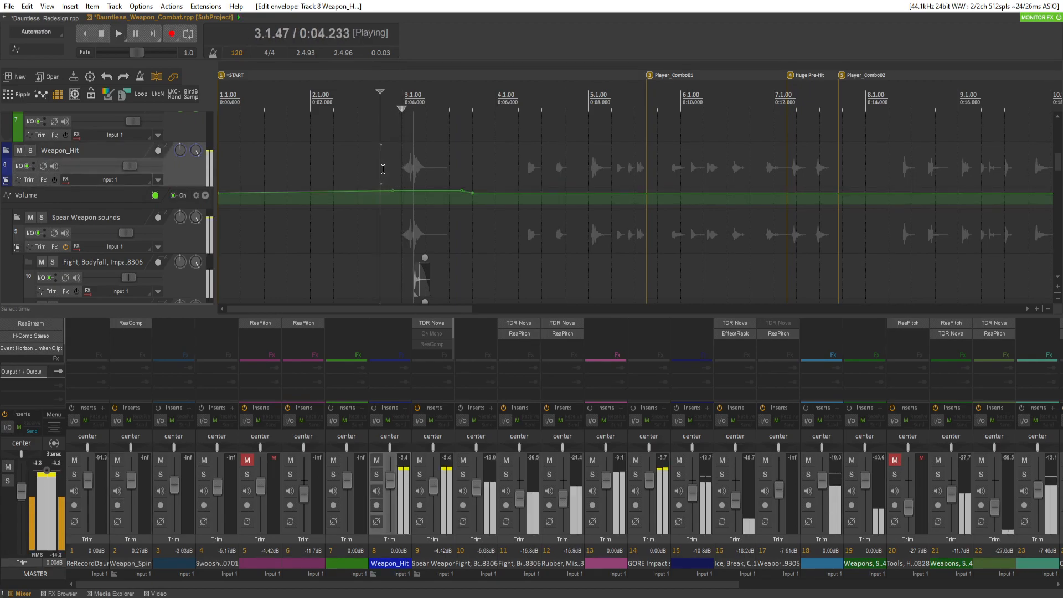
key("space")
key("space")
key("space")
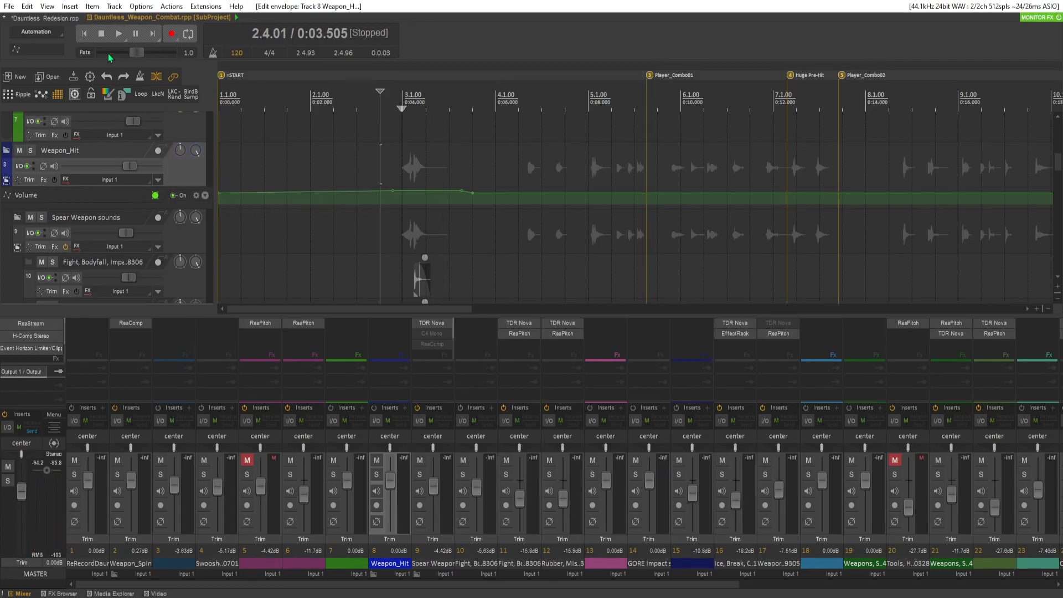
Switch to the Dauntless_Redesign project and play it from 0:41.981 with the video shown
left_click(57, 18)
key("space")
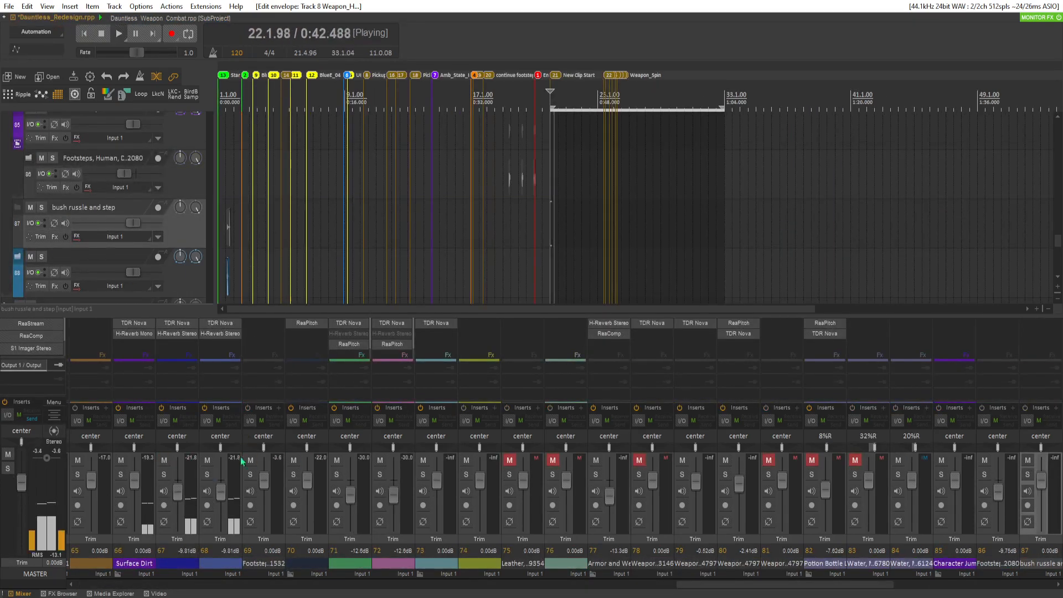
left_click(161, 593)
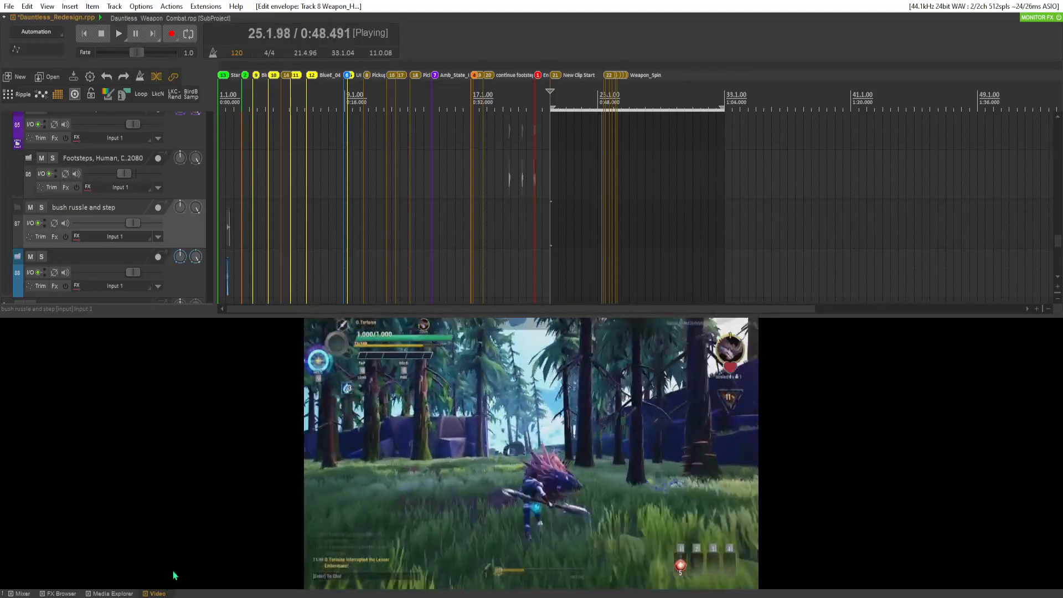
Return to the weapon combat subproject and play the first hit from 0:03.828 against the video
left_click(161, 18)
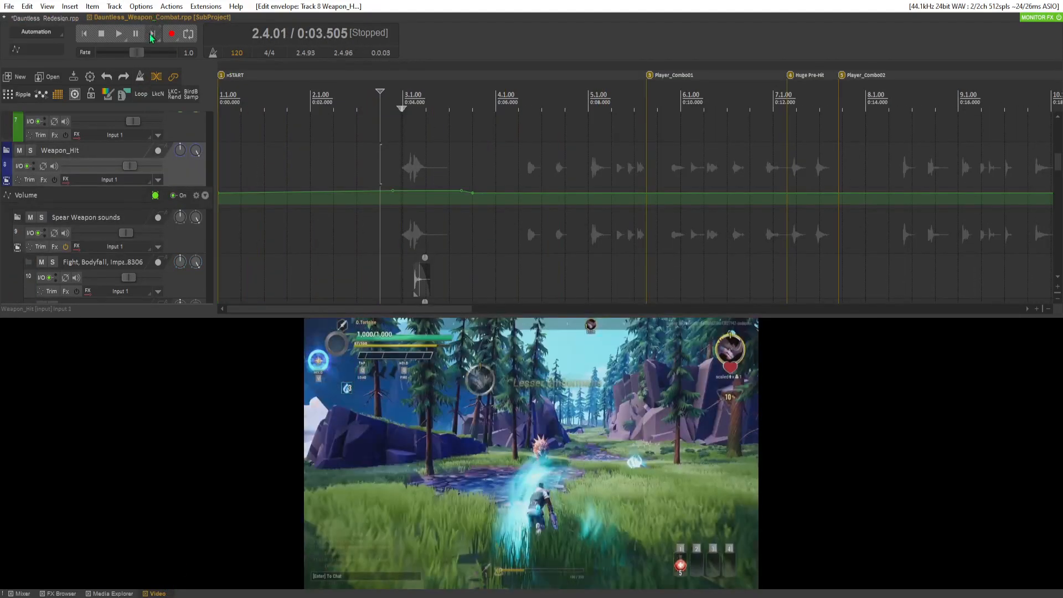
left_click(394, 150)
key("space")
key("space")
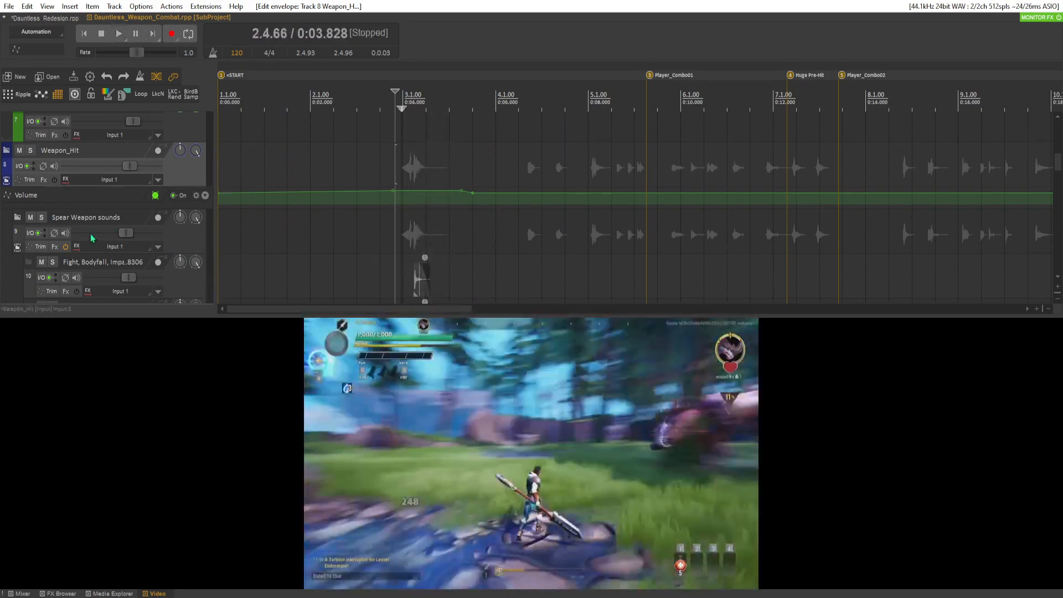
Audition track 23 soloed from 0:03.828, and compare it with the full mix after clearing the solo
scroll(105, 200, "down", 10)
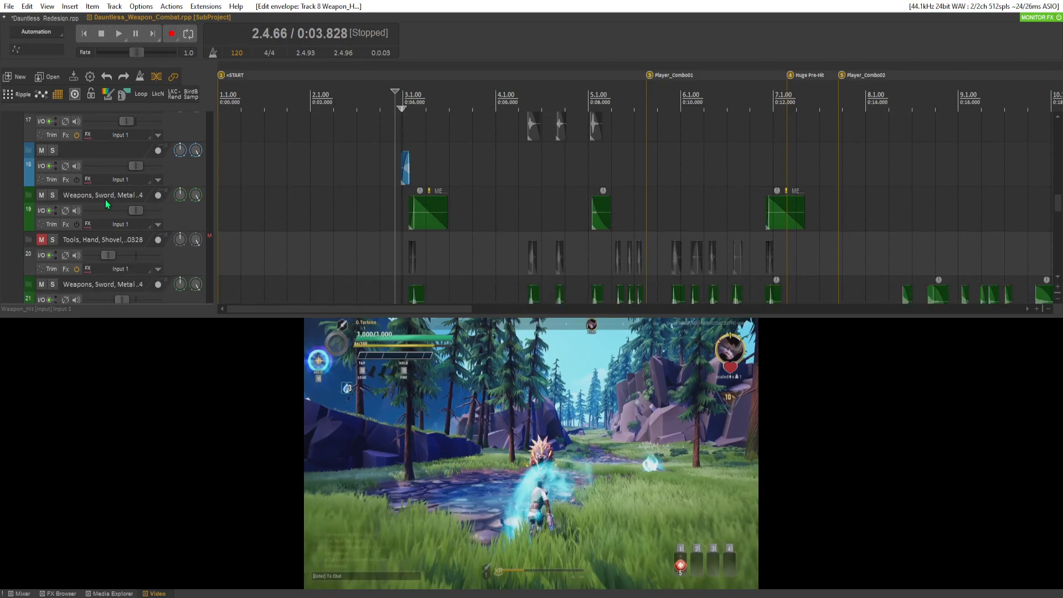
scroll(128, 200, "down", 3)
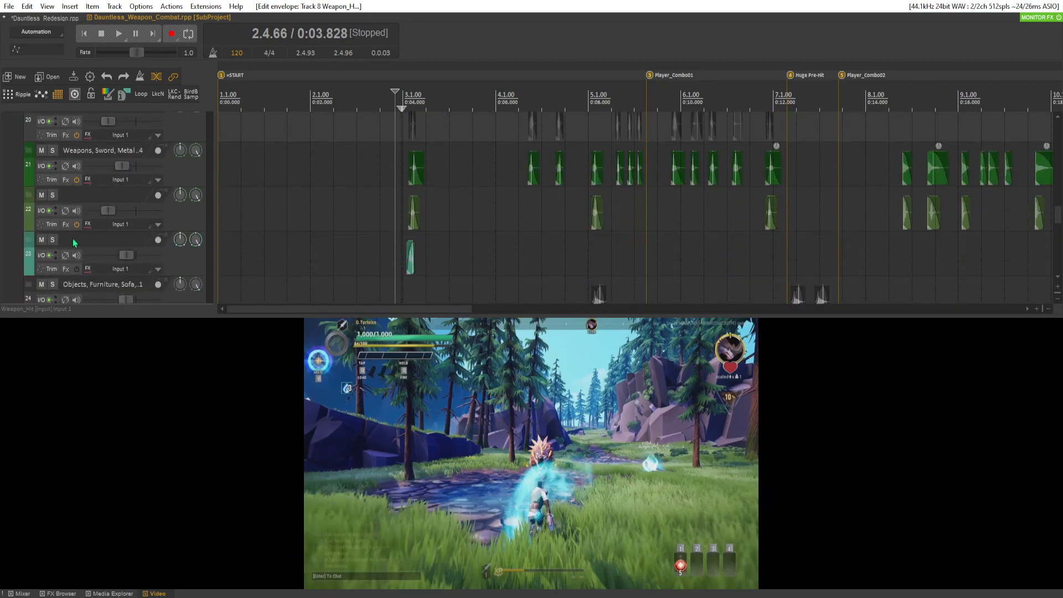
left_click(54, 241)
key("space")
key("space")
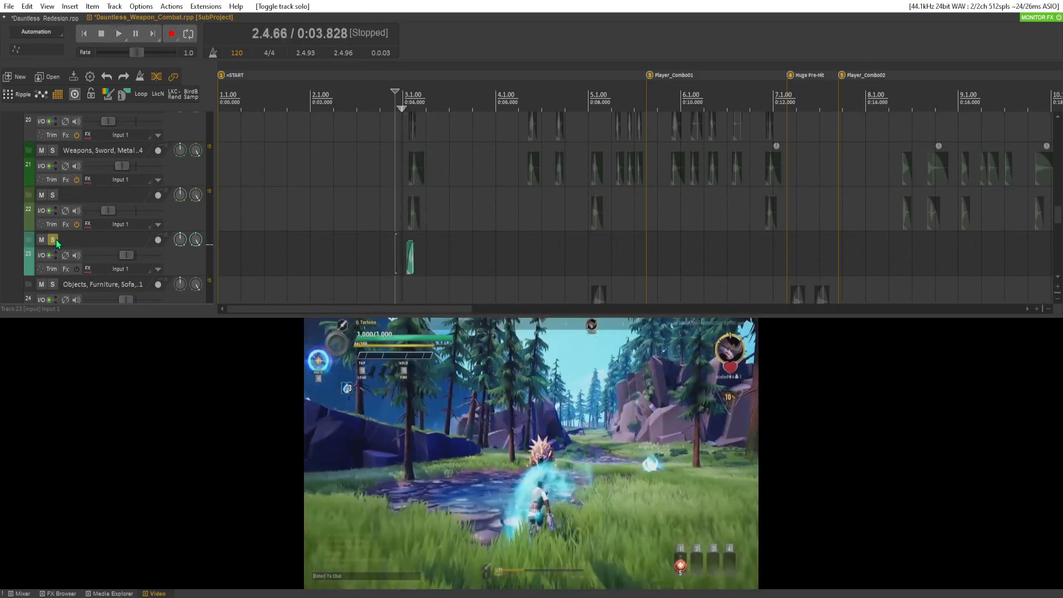
left_click(55, 241)
key("space")
key("space")
Audition the hit with track 22 soloed, add track 21 to the solo for comparison, and release track 21
left_click(55, 197)
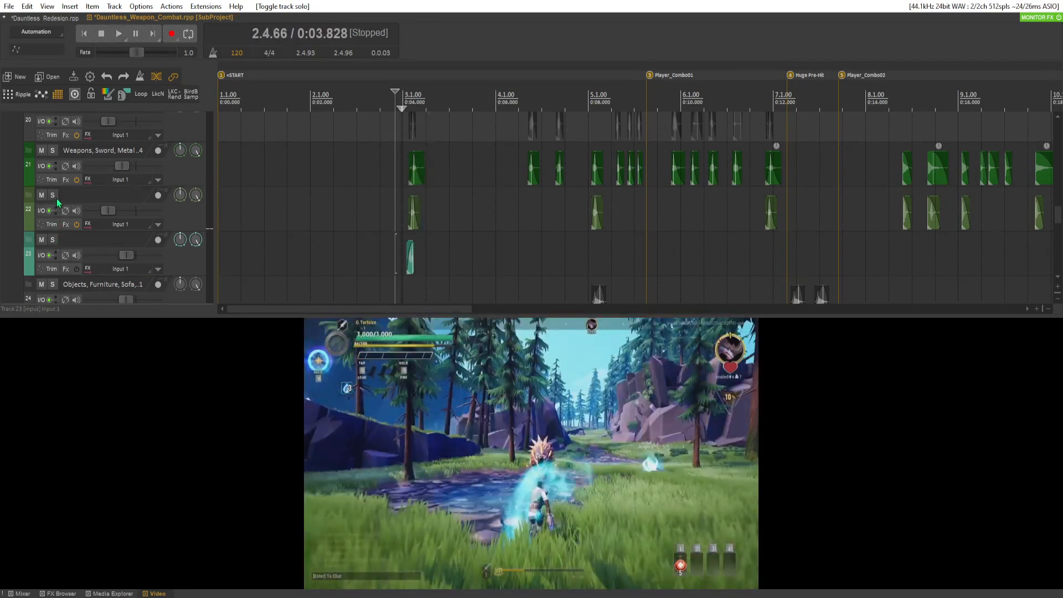
key("space")
key("space")
left_click(53, 151)
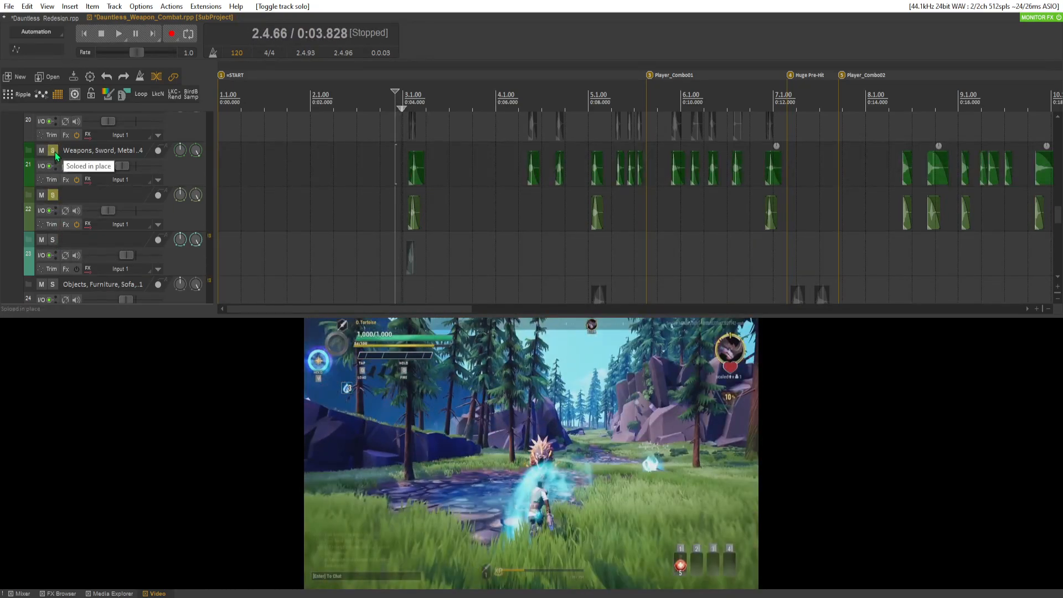
key("space")
key("space")
key("space")
key("space")
left_click(55, 153)
left_click(59, 200)
Solo the upper Weapons, Sword, Metal track, audition its part of the first hit, and release its solo
scroll(63, 203, "up", 5)
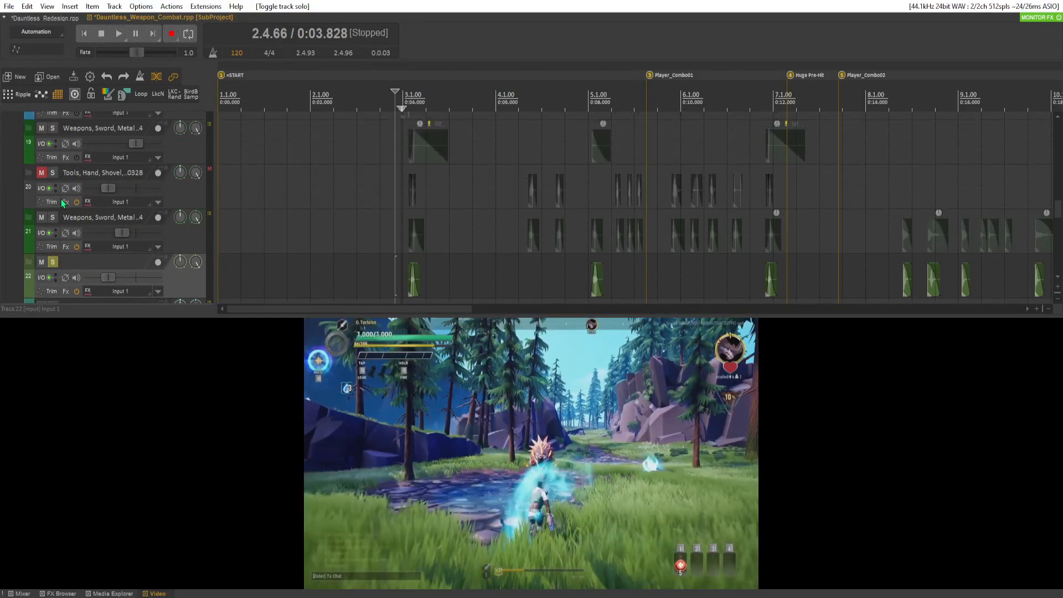
scroll(70, 203, "up", 1)
left_click(53, 196)
key("space")
key("space")
left_click(54, 198)
scroll(55, 198, "up", 10)
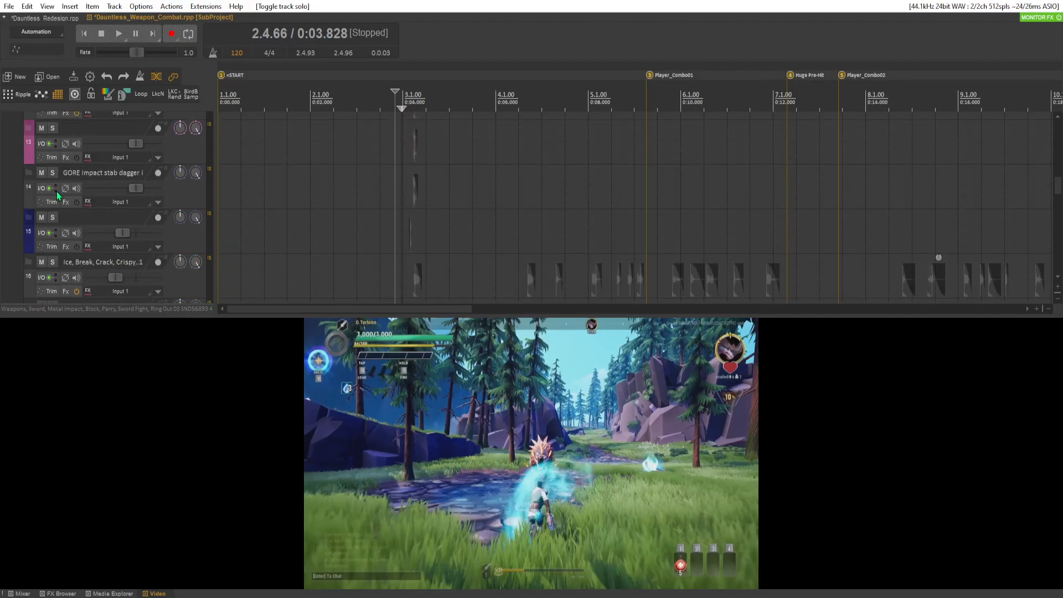
Audition the Spear Weapon sounds folder, clear the remaining solos, and replay the first hit with all layers
scroll(60, 195, "up", 8)
left_click(44, 217)
key("space")
scroll(45, 217, "down", 12)
key("space")
scroll(52, 213, "down", 10)
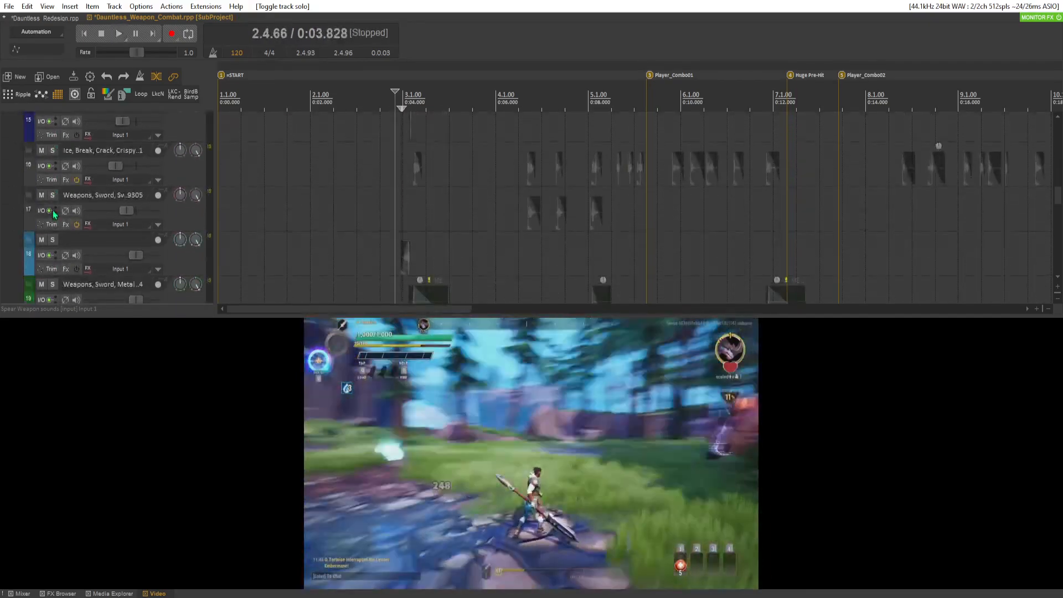
key("space")
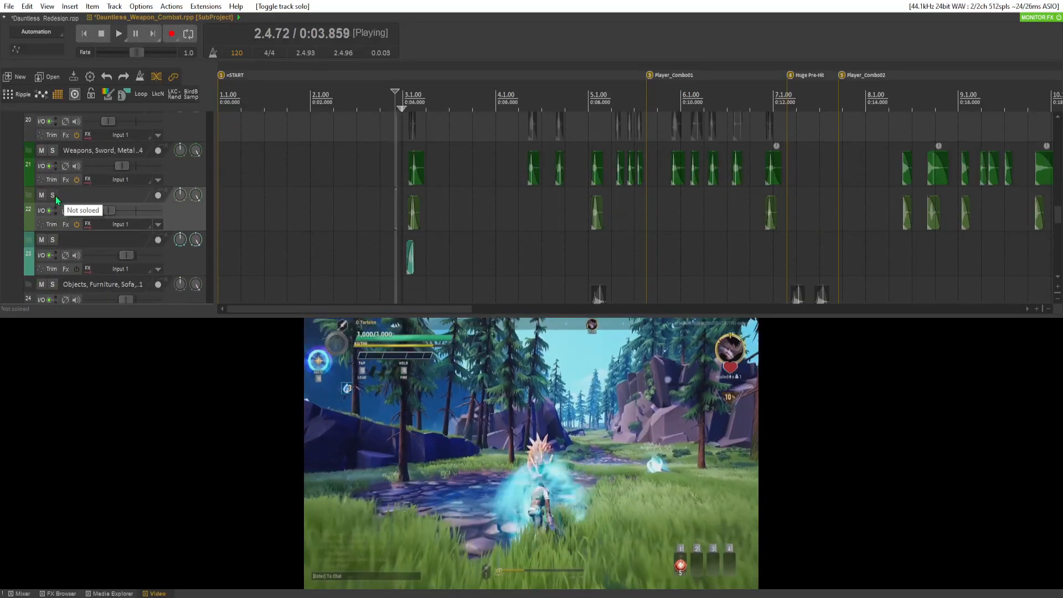
scroll(55, 196, "down", 5)
key("space")
Solo track 25 and audition the hit, then add track 26 to the solo and listen to both together
left_click(52, 173)
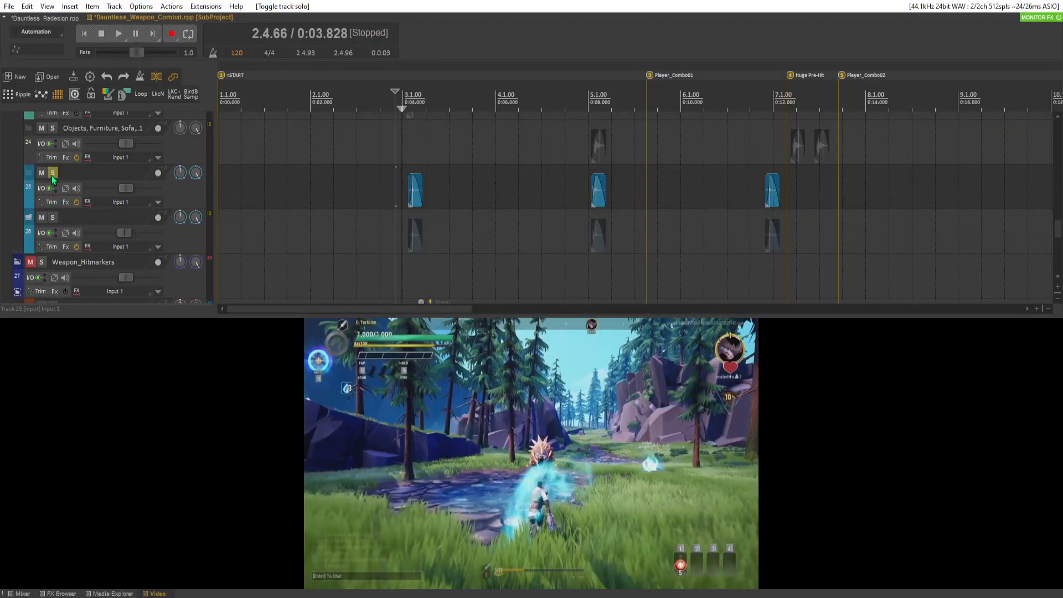
key("space")
key("space")
left_click(53, 219)
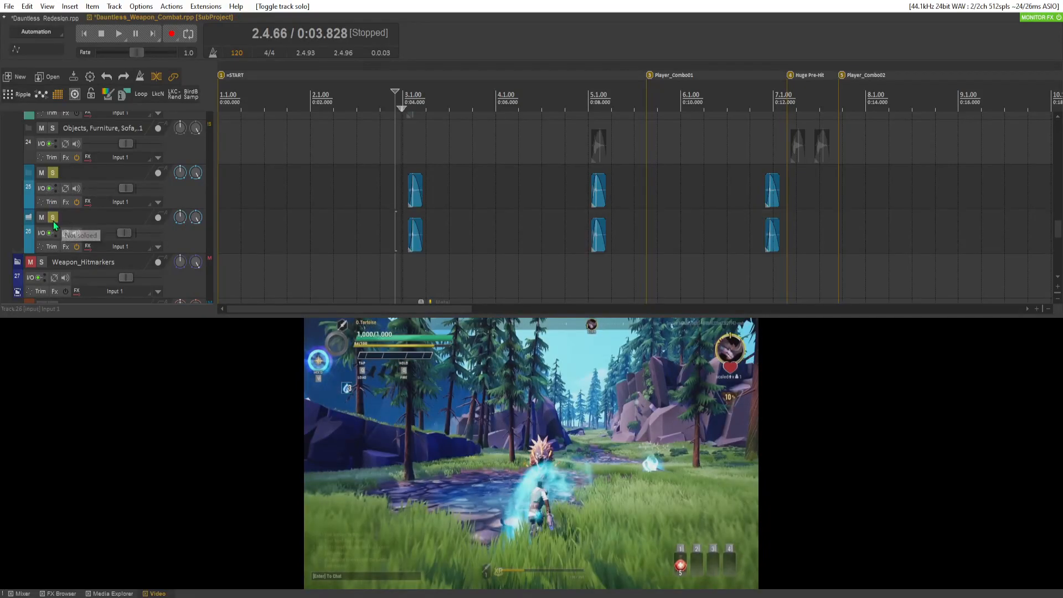
key("space")
key("space")
Raise the volume of track 25 and audition the soloed hit layers
scroll(128, 189, "up", 3)
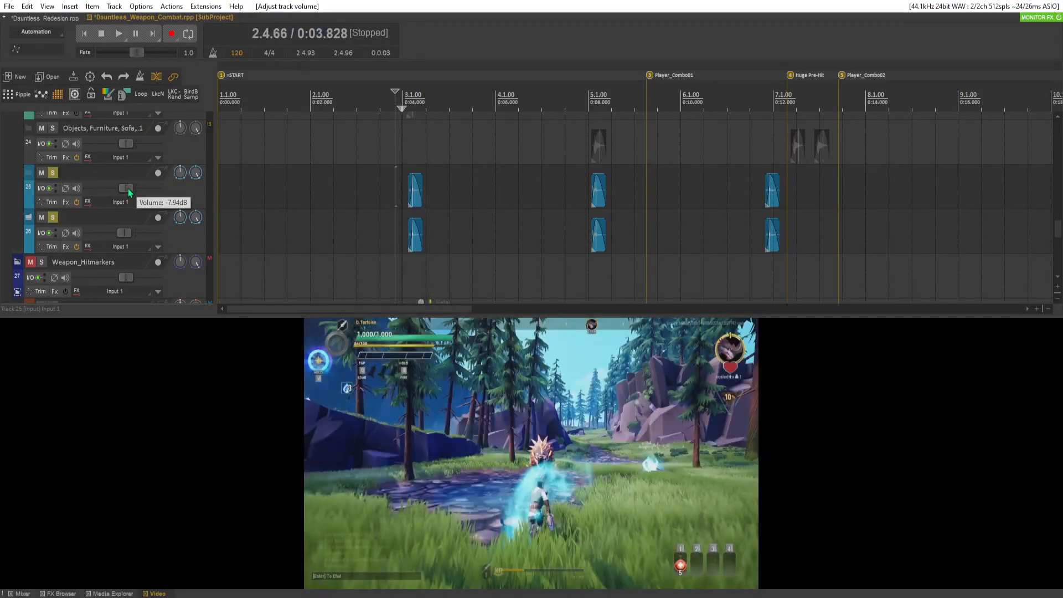
key("space")
key("space")
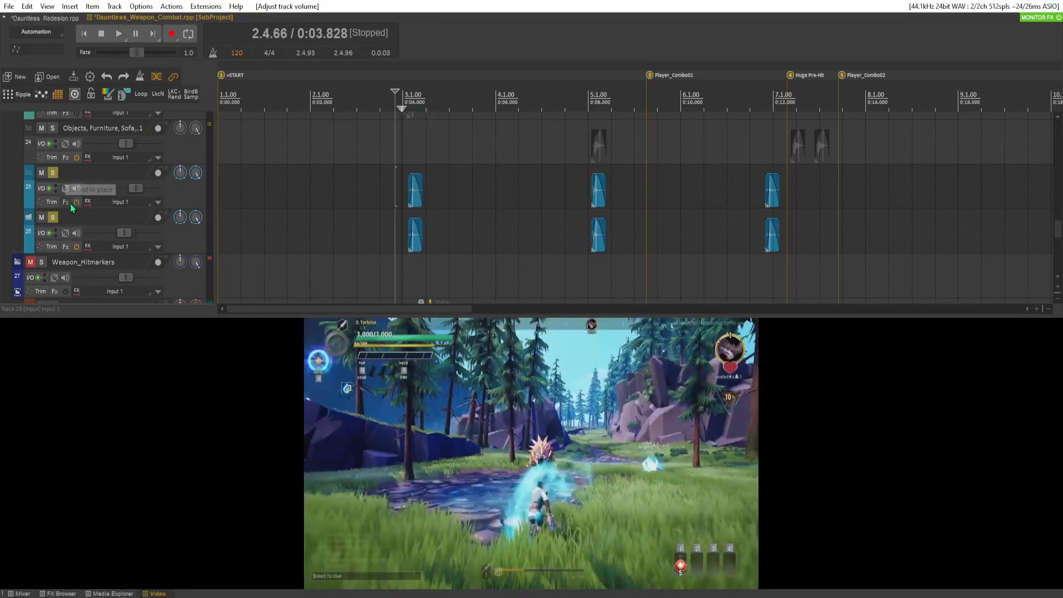
Adjust the TDR Nova equalizer on track 25 while repeatedly playing the soloed hit from 0:03.828
key("space")
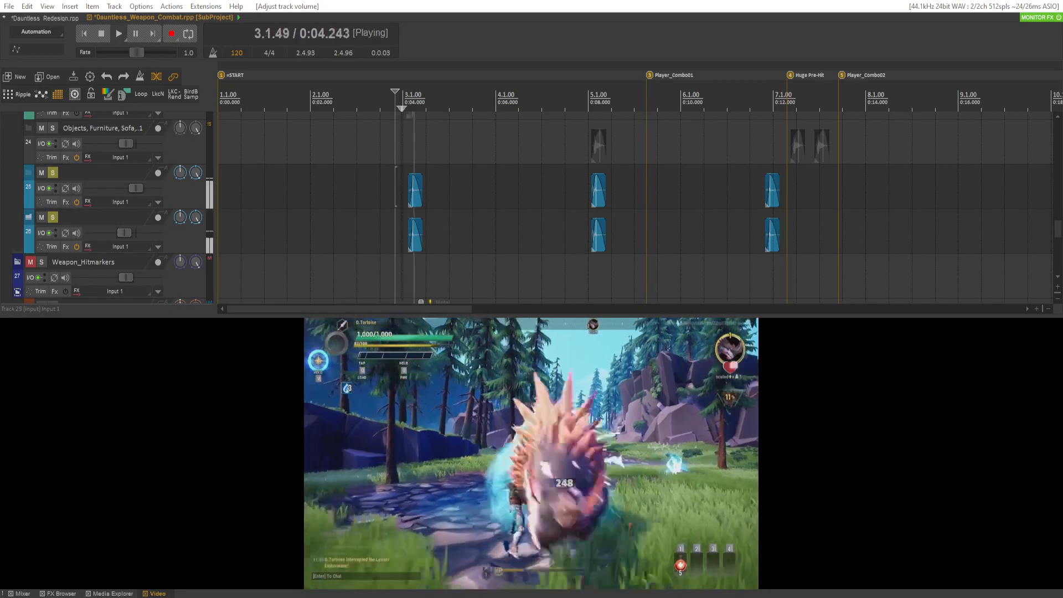
key("space")
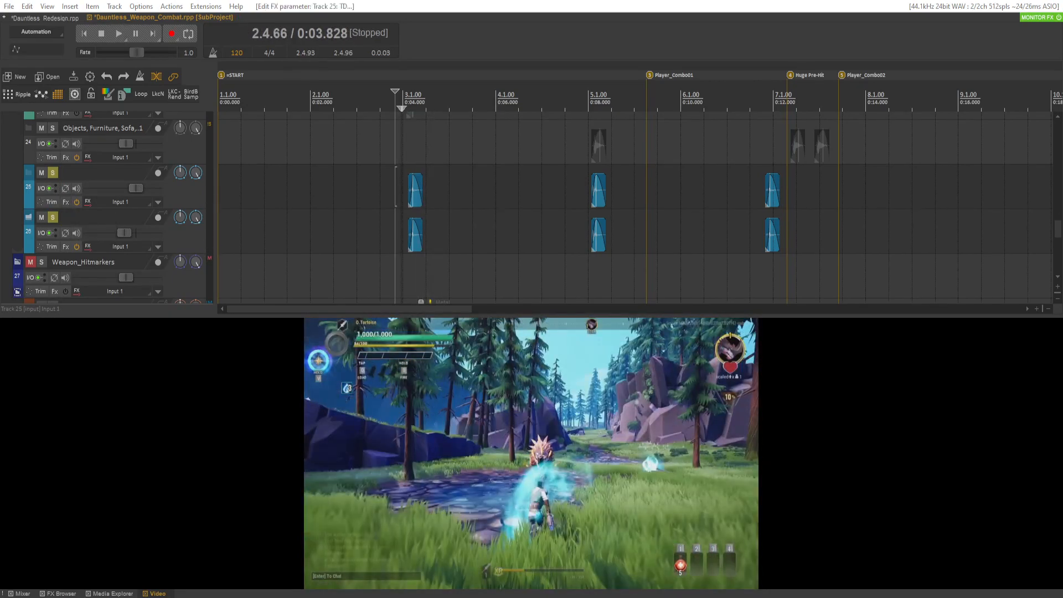
key("space")
key("space")
key("space")
key("space")
key("space")
key("space")
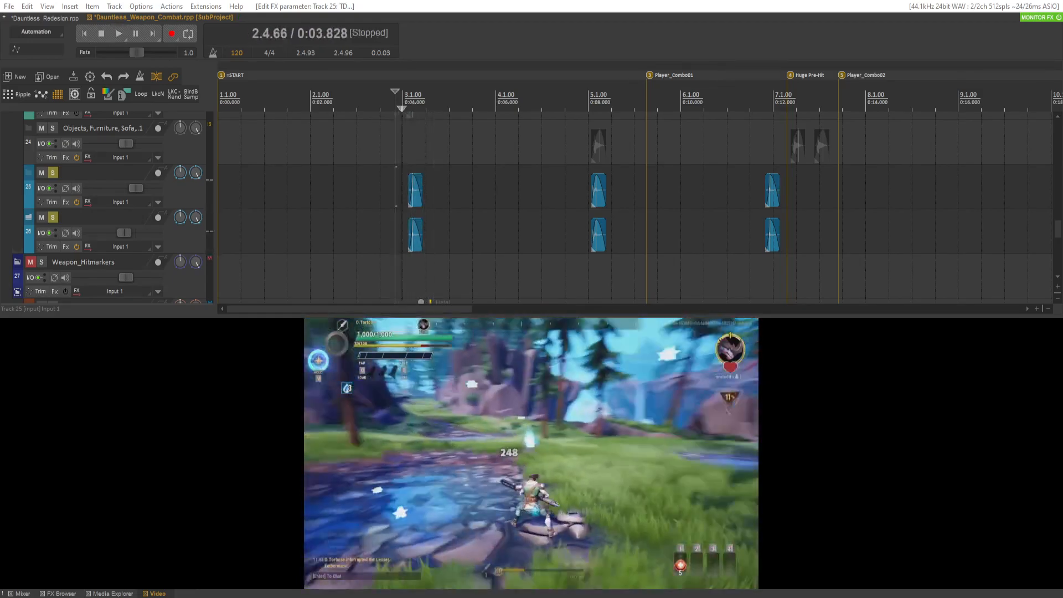
Find LoAir in the effects list, add LoAir Mono (Waves) to track 25, and audition the hit from 0:03.720
key("ctrl+alt+f")
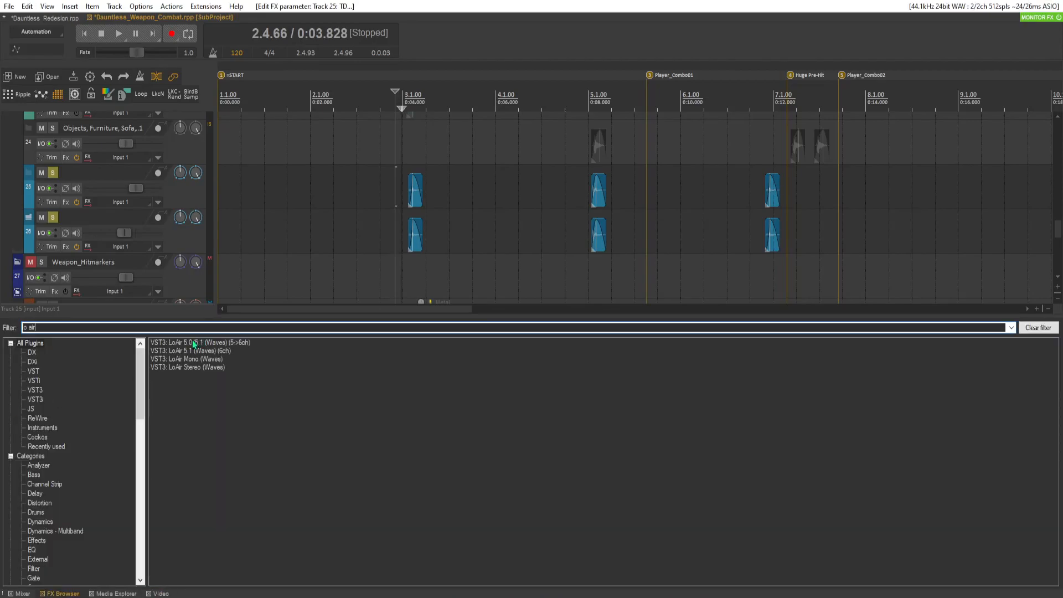
double_click(183, 361)
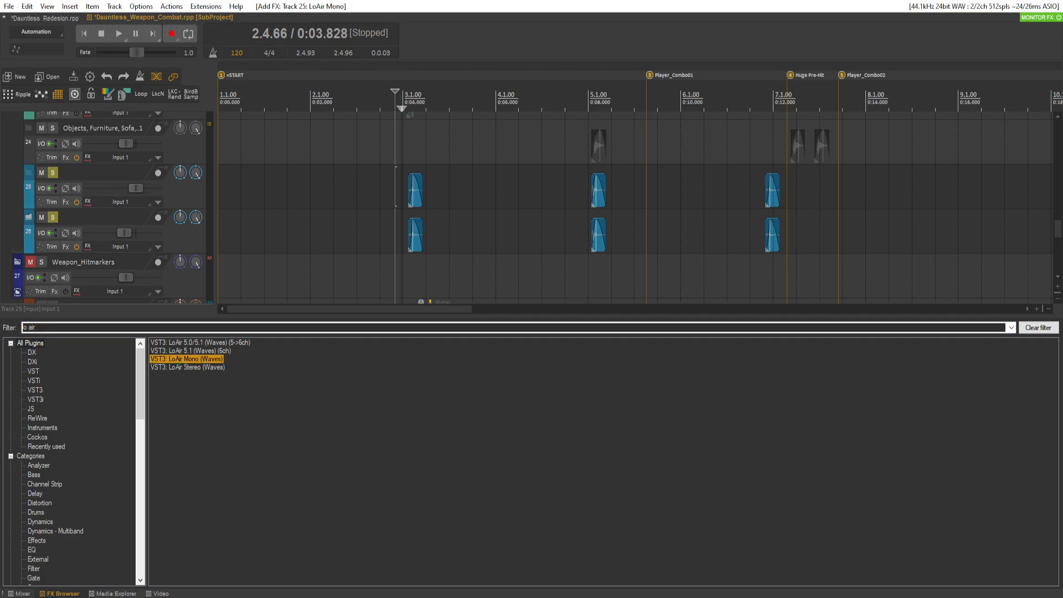
left_click(390, 174)
key("space")
key("space")
key("space")
key("space")
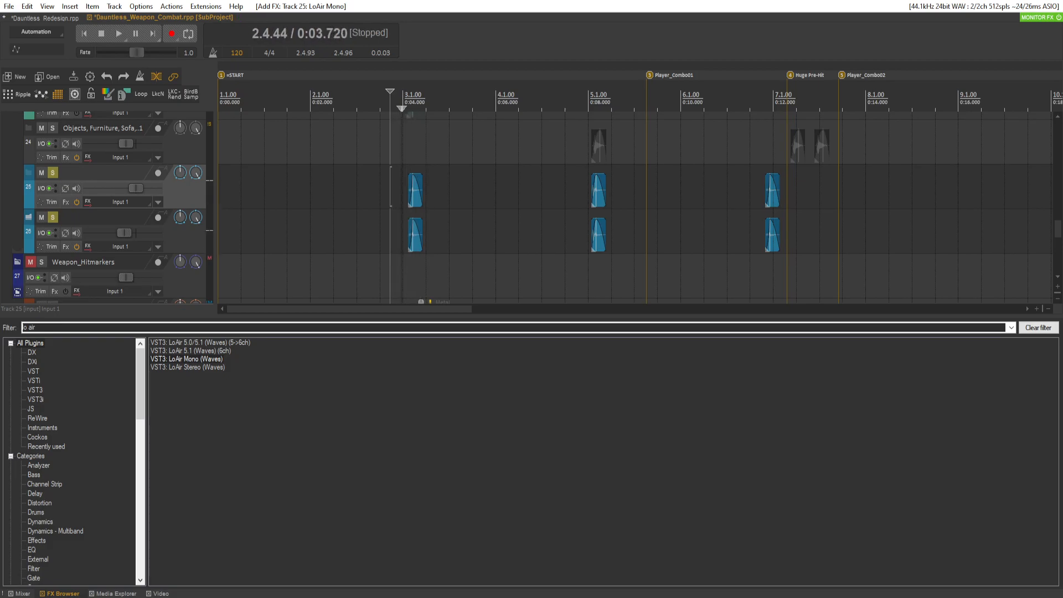
Adjust the LoAir Mono settings on track 25 while replaying the soloed hit
key("space")
key("space")
key("space")
key("space")
key("space")
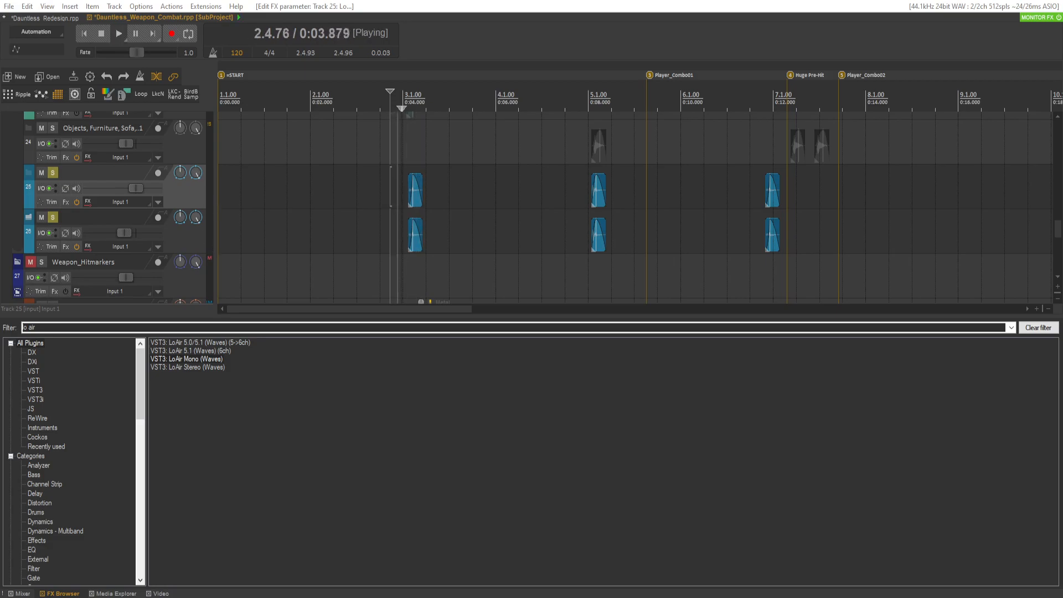
Refine the TDR Nova equalizer on track 25 over repeated playback from 0:03.720, and close the effect window
key("space")
key("space")
key("space")
key("space")
key("space")
key("space")
key("space")
key("space")
key("space")
key("space")
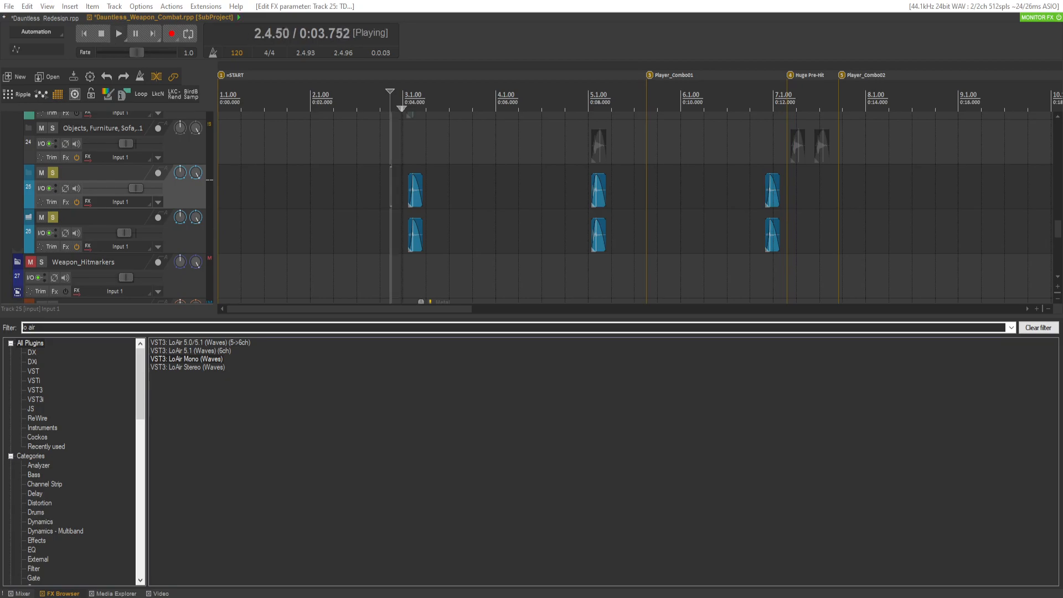
key("space")
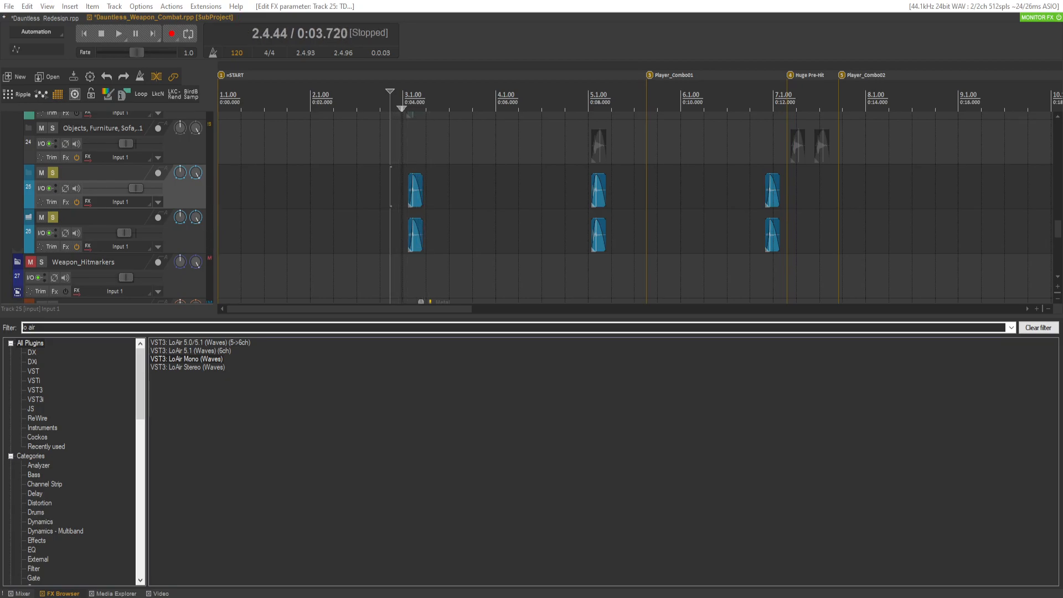
key("space")
key("space")
key("space")
key("space")
key("space")
key("space")
key("space")
key("space")
key("space")
key("space")
key("space")
key("space")
key("Escape")
key("space")
Clear the solos on tracks 26 and 25 and play the first hit repeatedly with all layers
left_click(53, 218)
left_click(53, 172)
key("space")
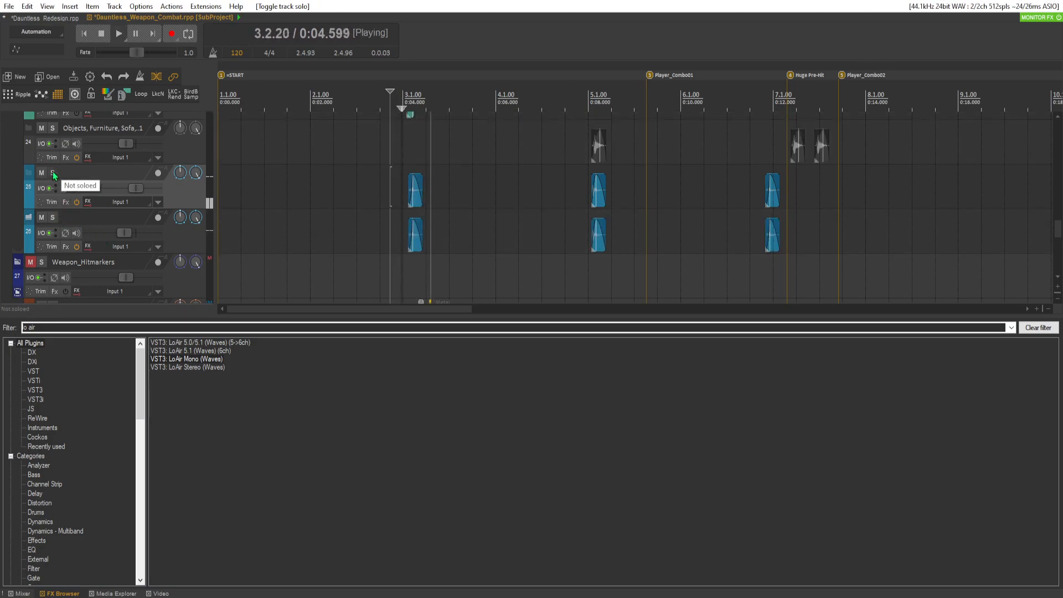
key("space")
key("space")
key("space")
key("space")
key("space")
key("space")
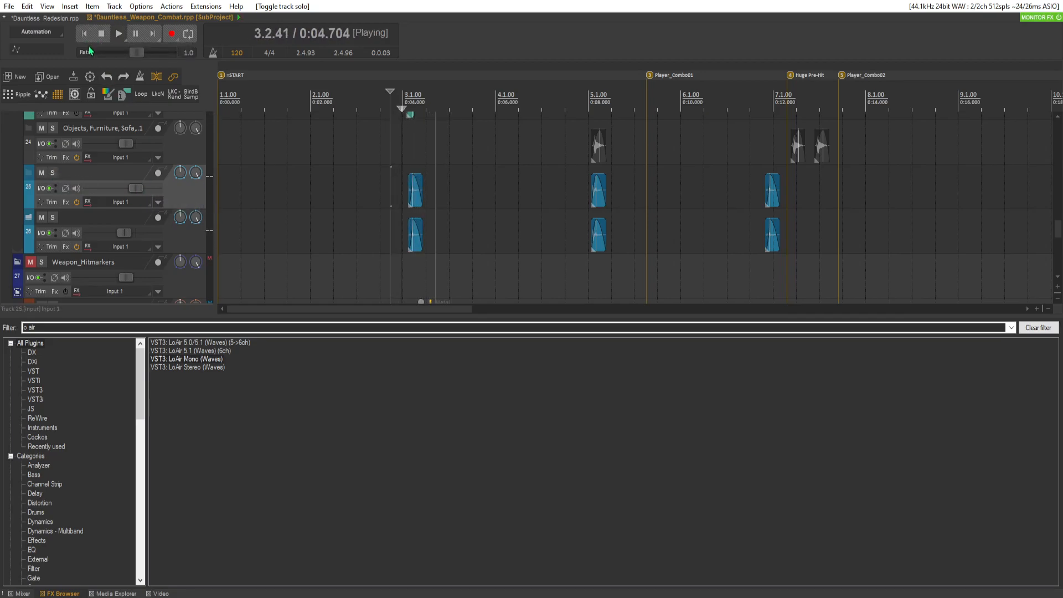
key("space")
Save the weapon combat subproject and switch to the Dauntless_Redesign project
key("ctrl+s")
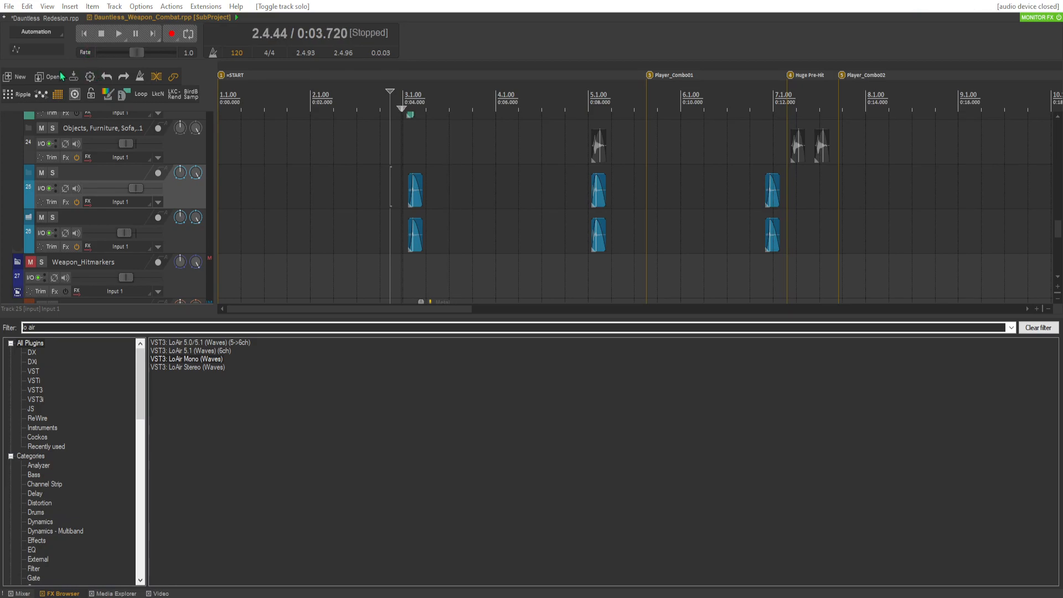
left_click(55, 17)
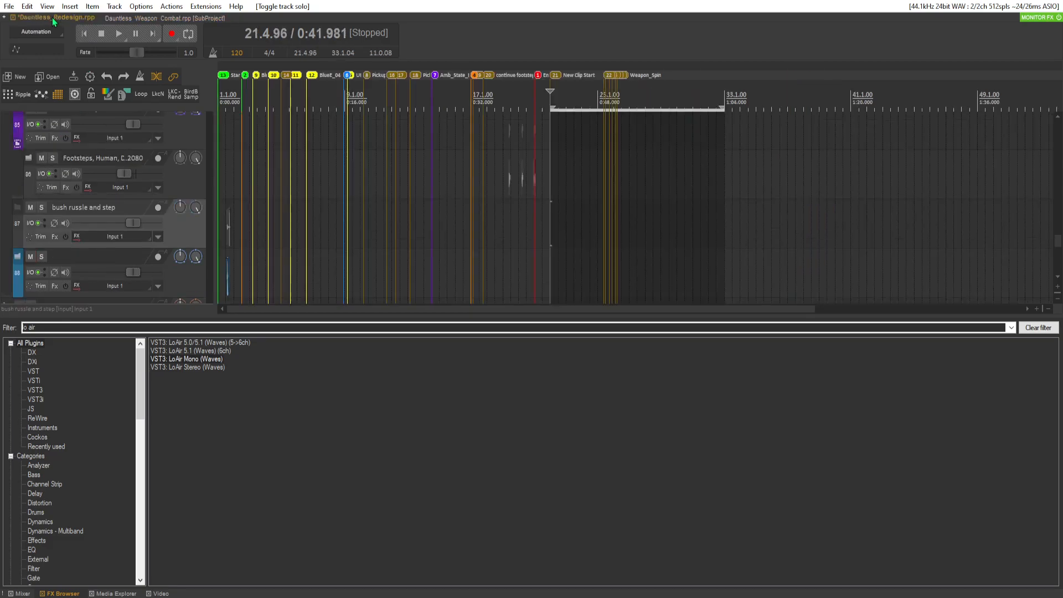
Show the gameplay video and play the main project from 0:41.981 to review the combat sounds
left_click(550, 172)
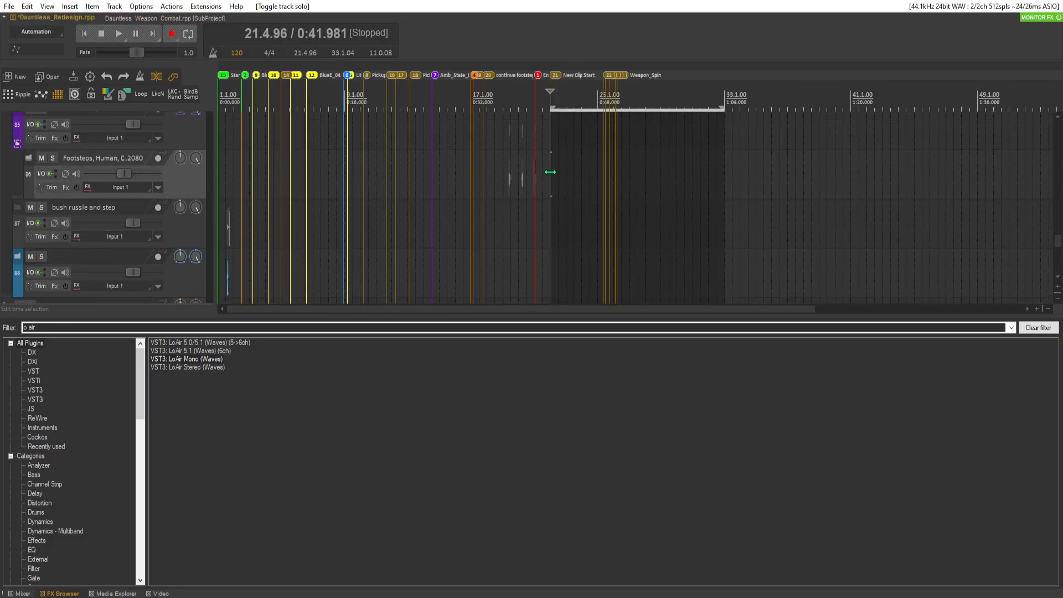
left_click(161, 594)
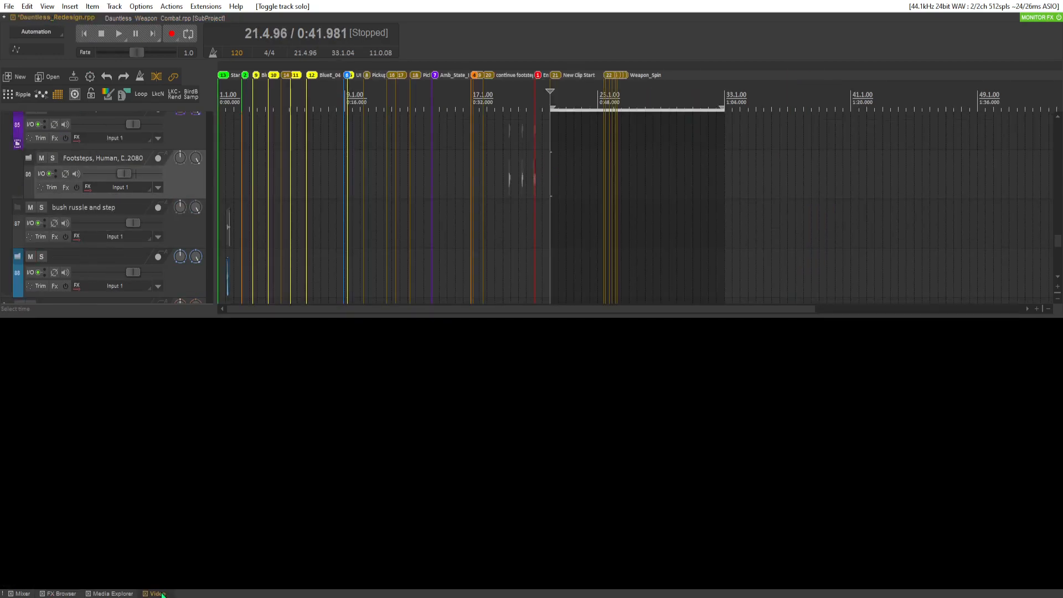
key("space")
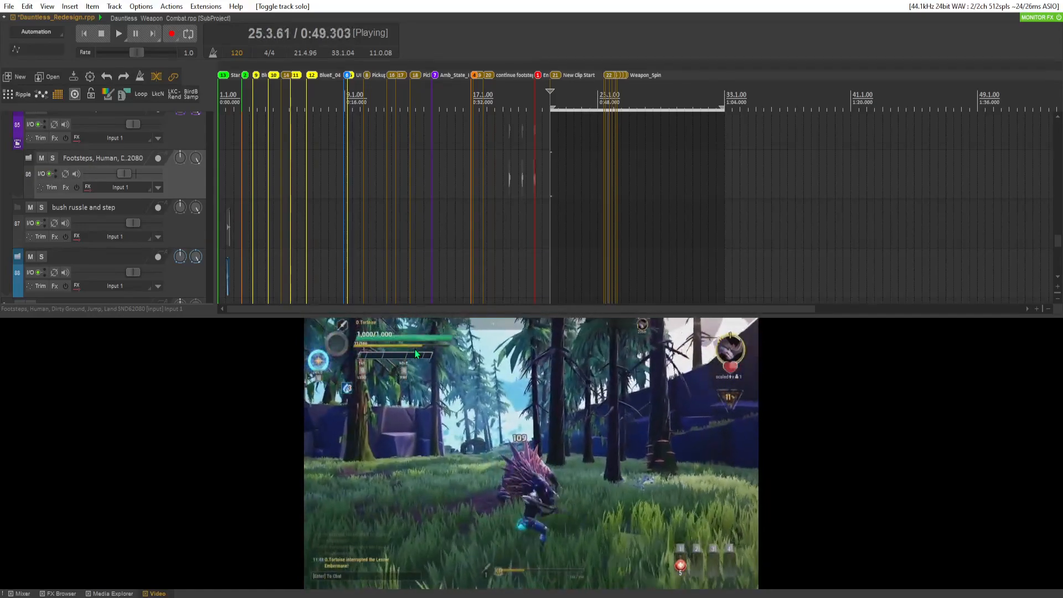
key("space")
key("space")
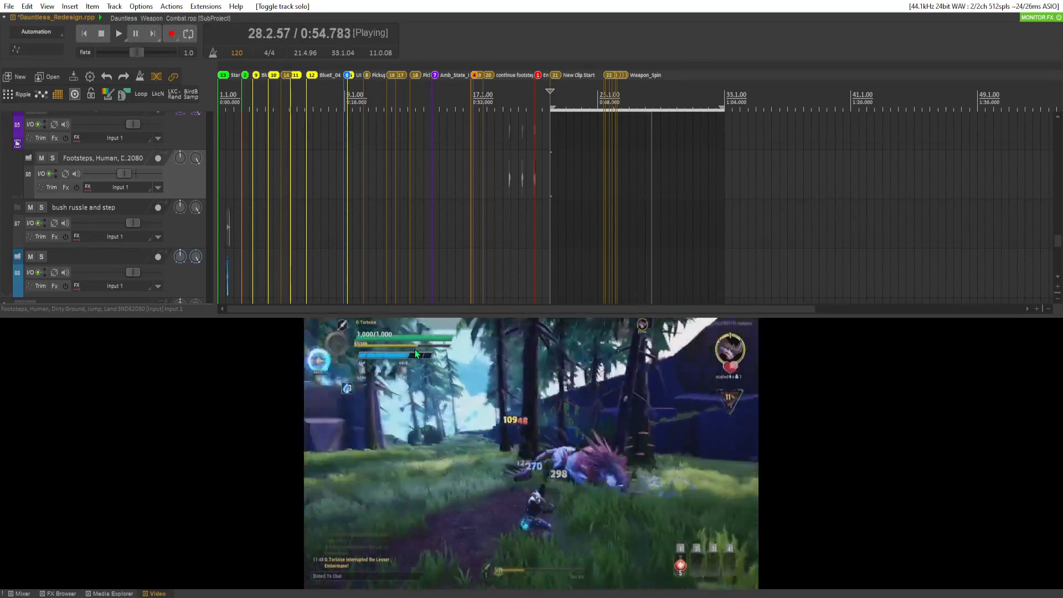
key("space")
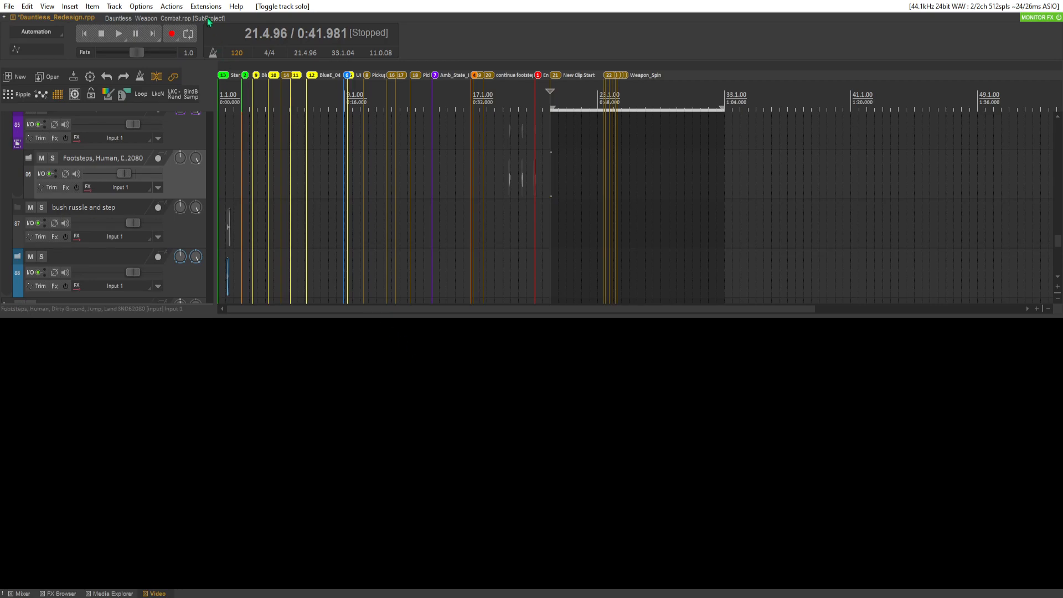
Return to the Dauntless_Weapon_Combat subproject and play the first hit from just before 0:04.000
left_click(179, 19)
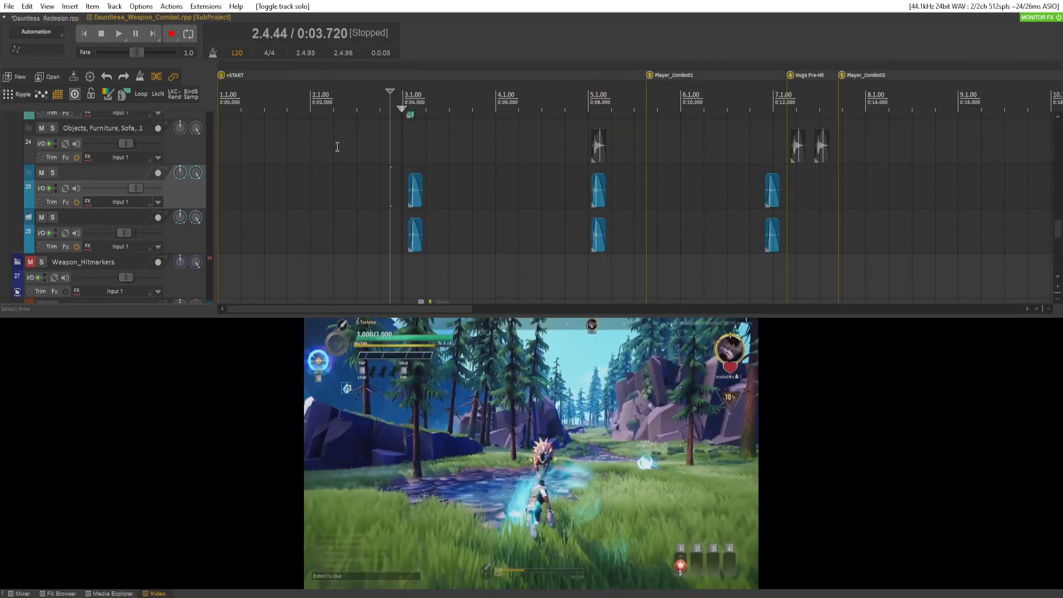
left_click(403, 149)
key("space")
key("space")
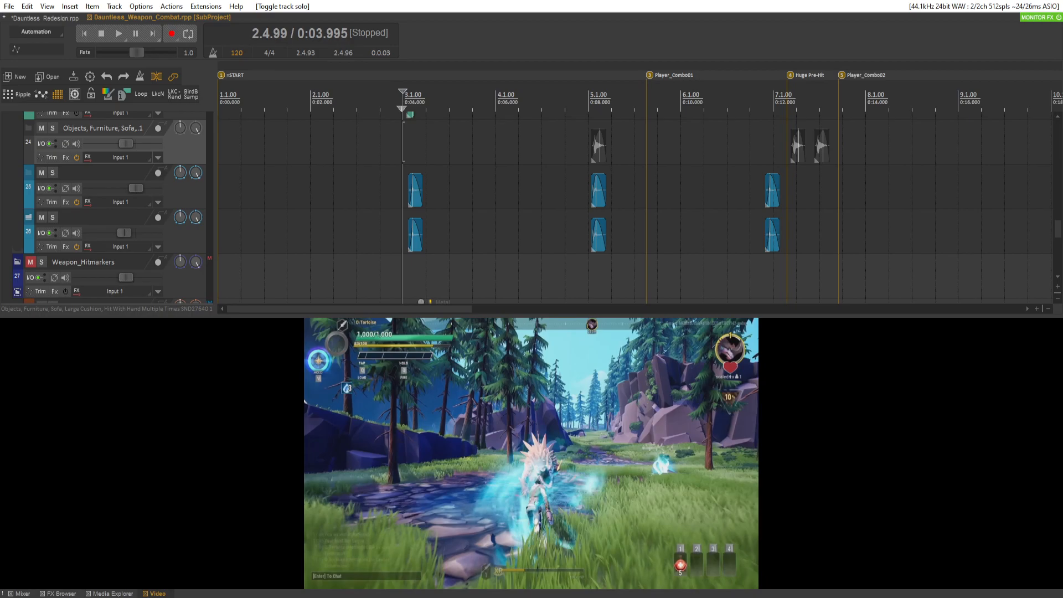
left_click(397, 175)
key("space")
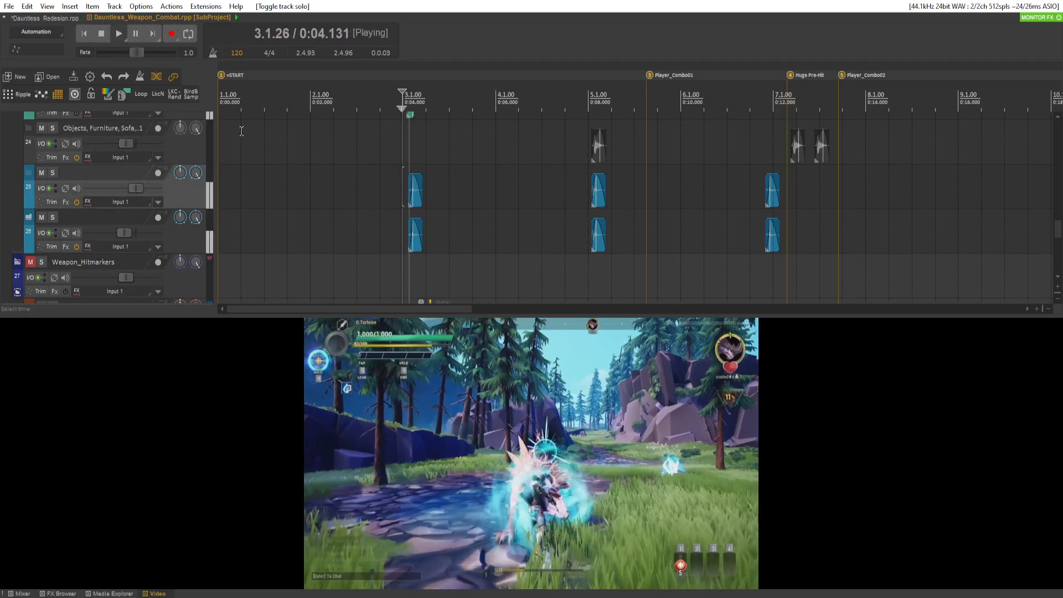
key("space")
Examine how the tracks are organized from the start of the list through Weapon_Spin and Weapon_Hit to the Spear Weapon sounds folder
scroll(105, 181, "up", 8)
scroll(106, 179, "up", 6)
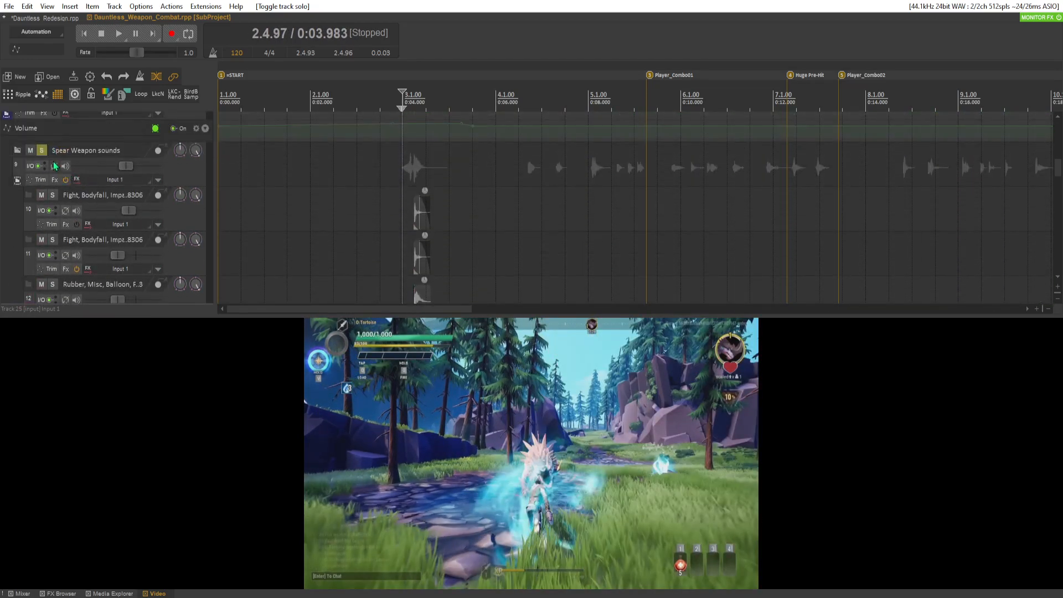
scroll(72, 175, "up", 8)
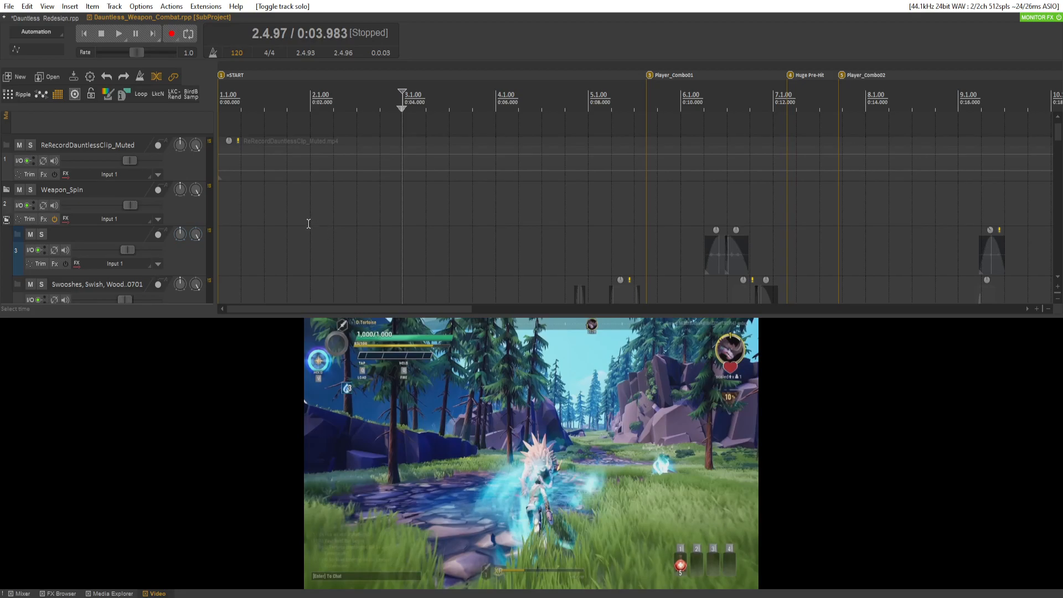
scroll(185, 225, "down", 1)
scroll(184, 225, "down", 2)
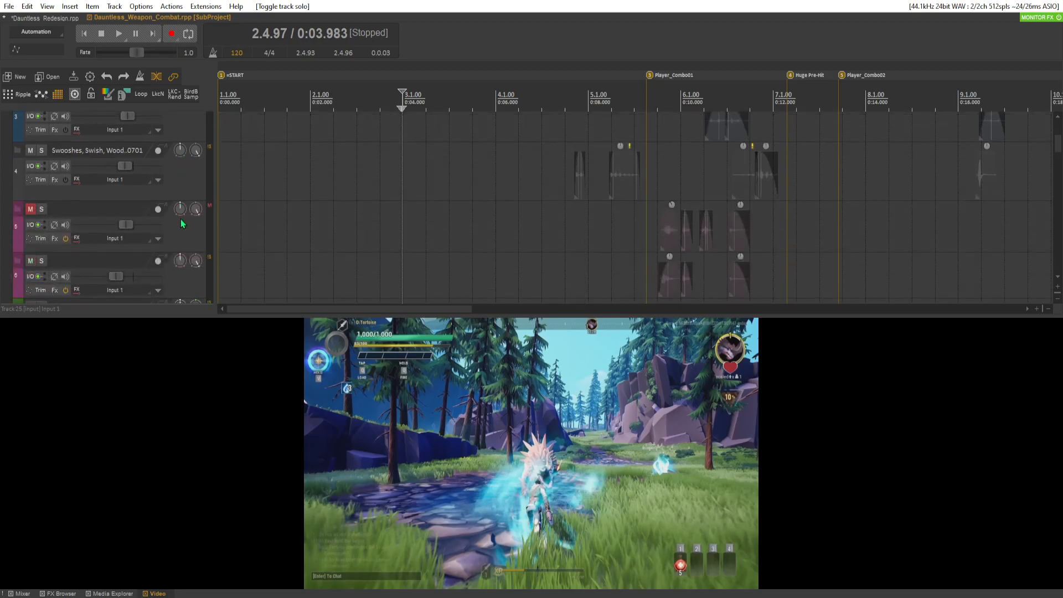
scroll(183, 219, "down", 3)
scroll(187, 221, "down", 1)
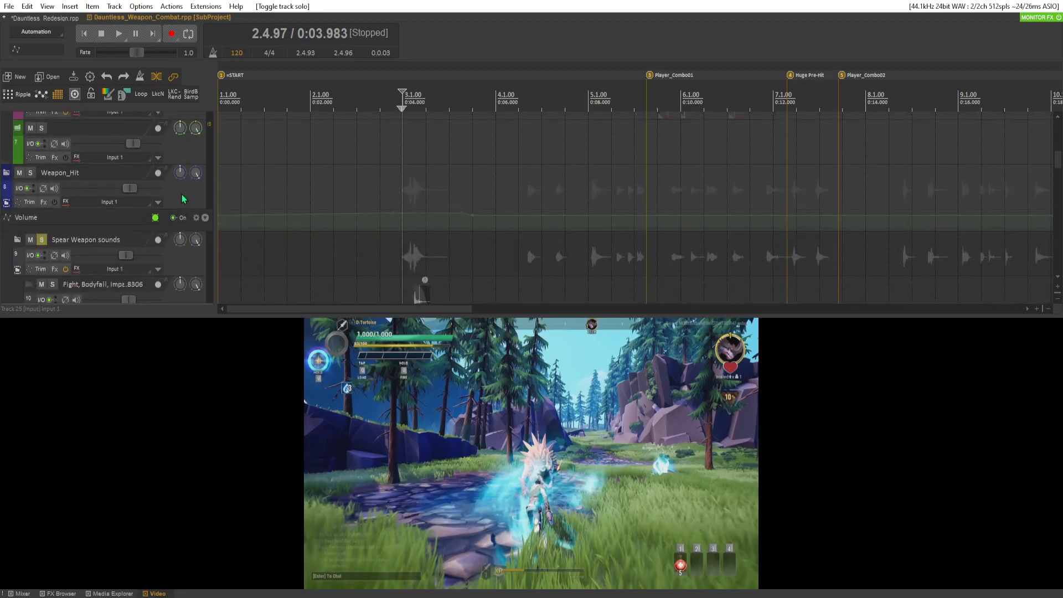
scroll(194, 238, "down", 1)
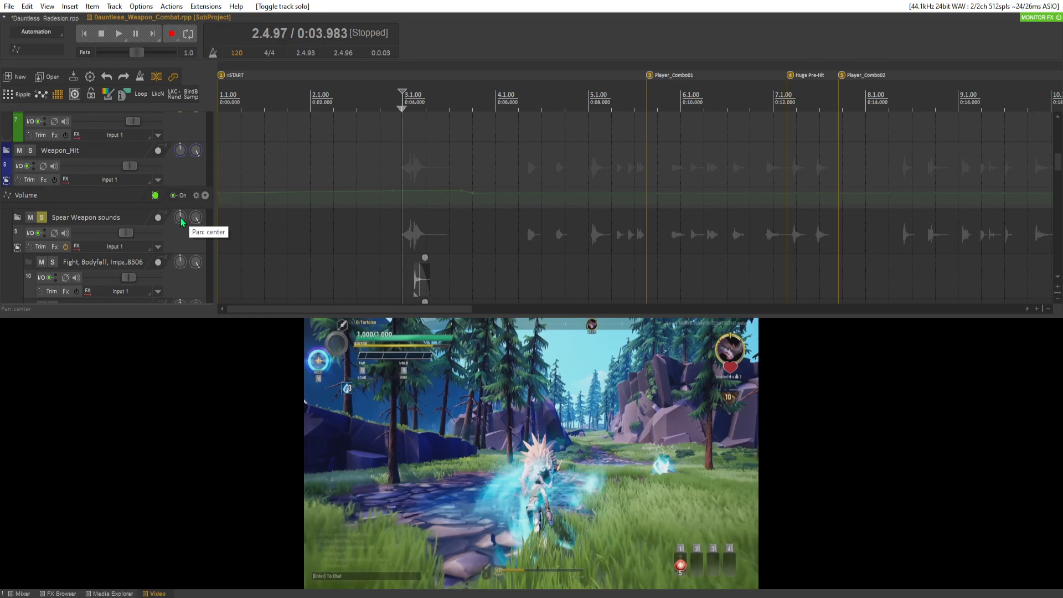
Insert a new track as the first child of the Spear Weapon sounds folder and name it High Freq
scroll(183, 221, "down", 3)
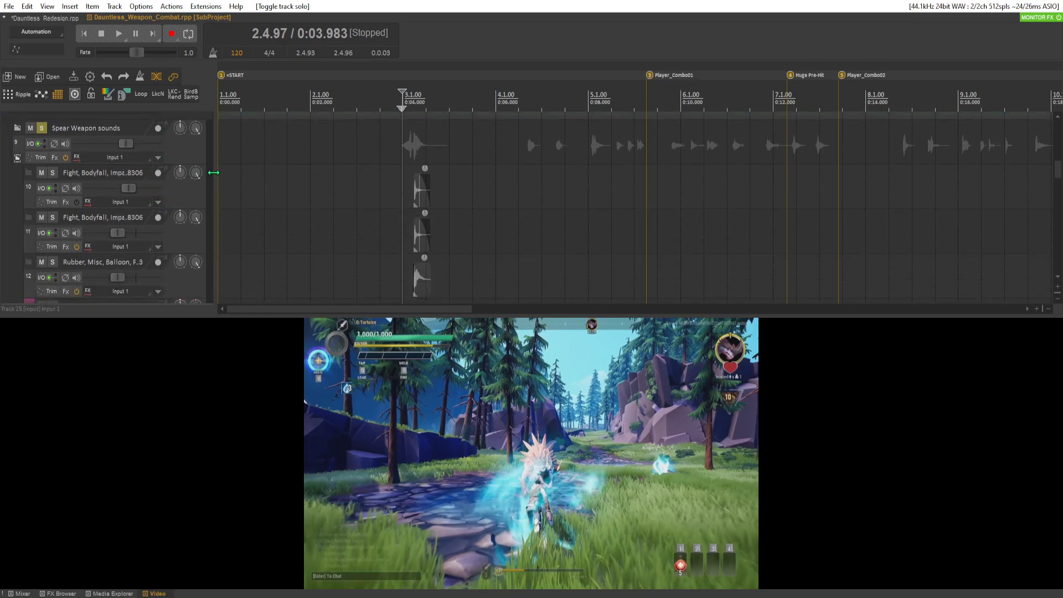
right_click(189, 160)
left_click(221, 192)
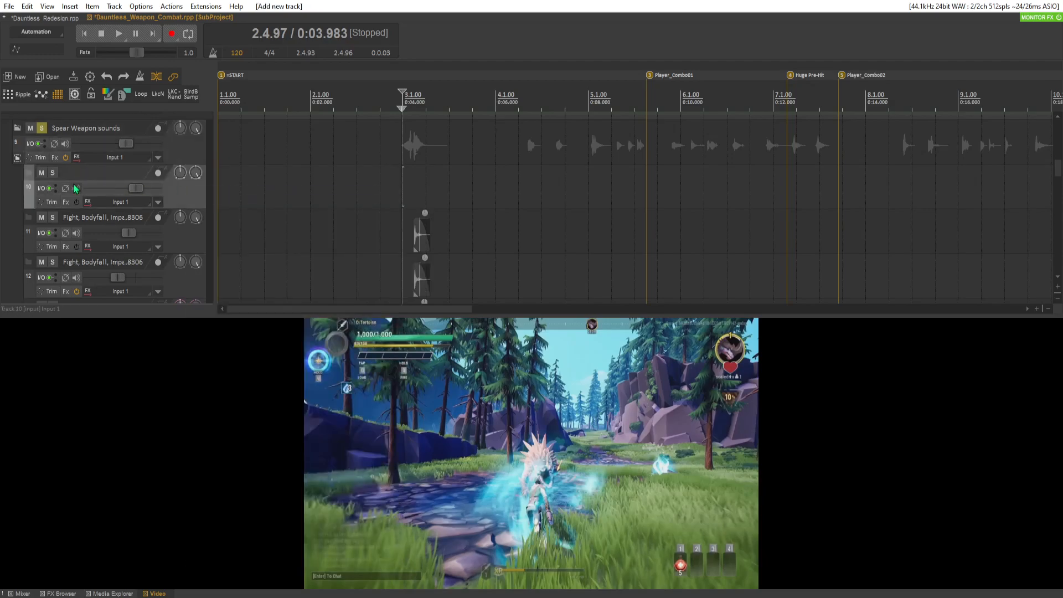
double_click(86, 172)
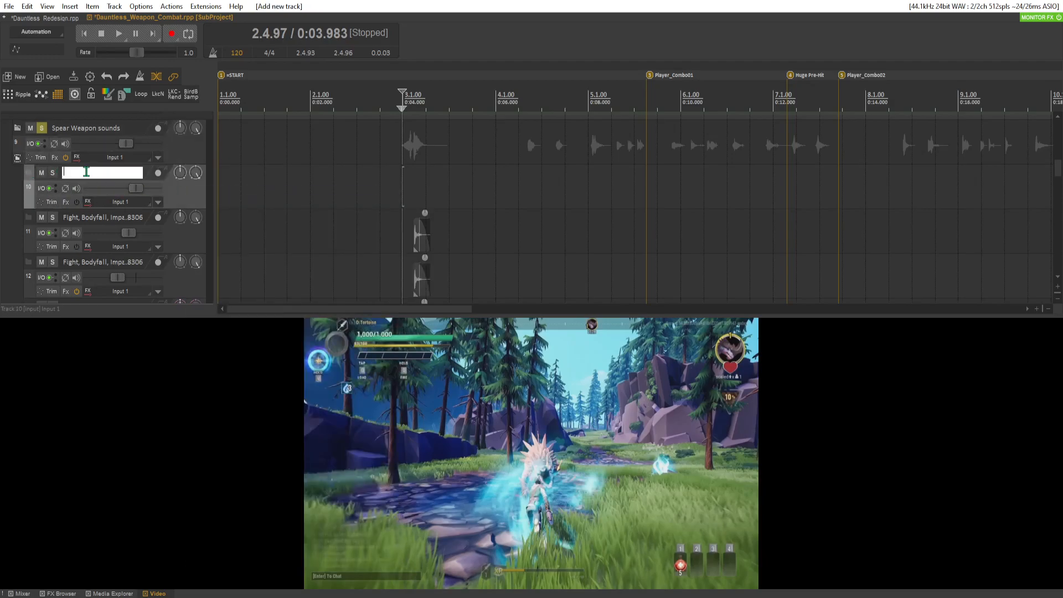
type("High Freq")
left_click(187, 194)
Insert a new track below High Freq and name it Mid Freq
right_click(190, 194)
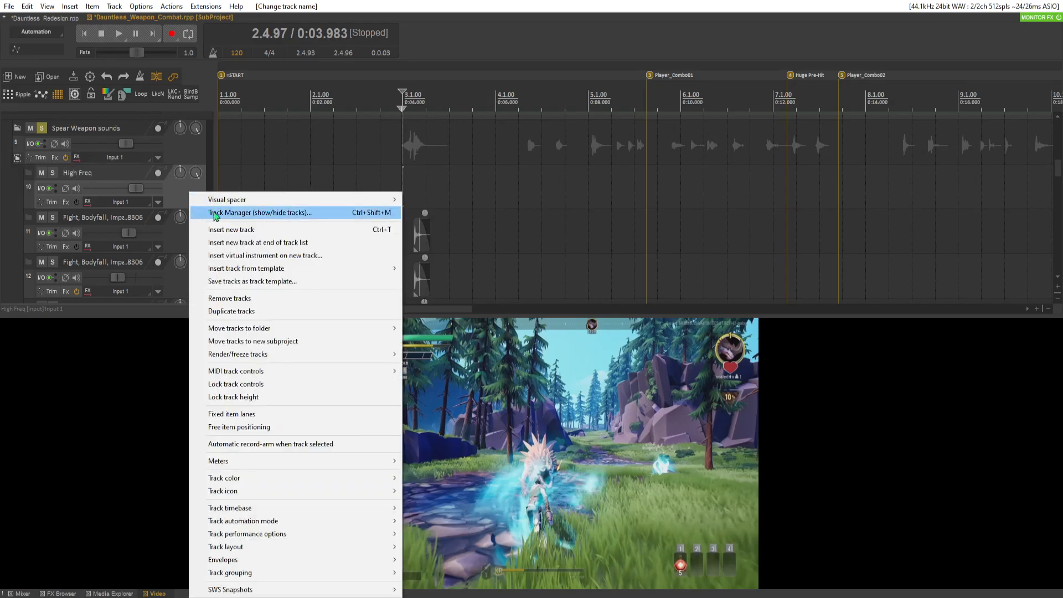
left_click(221, 233)
double_click(105, 218)
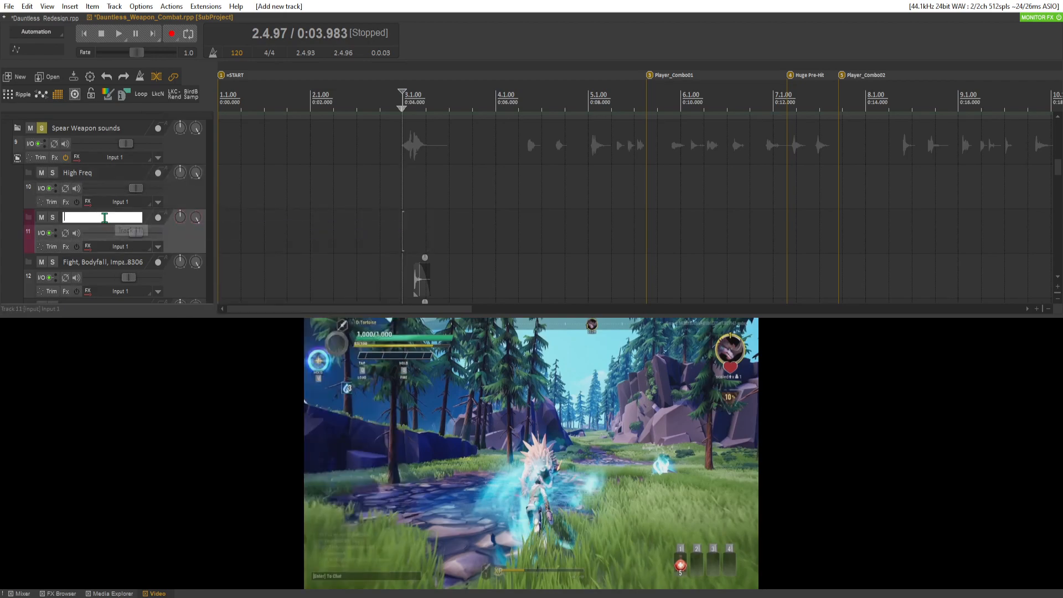
type("Mid")
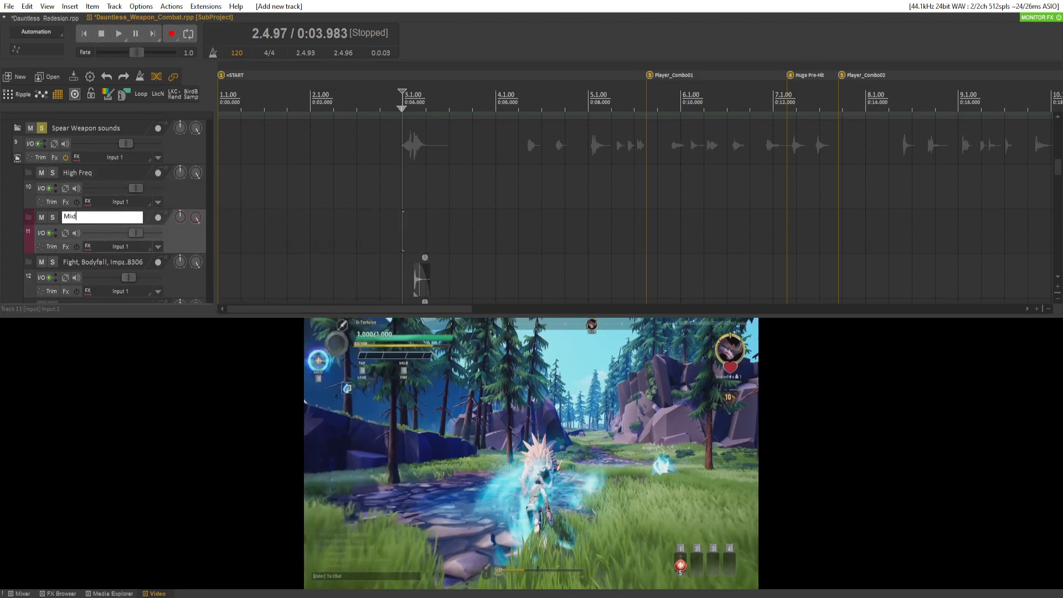
type(" Freq")
key("Return")
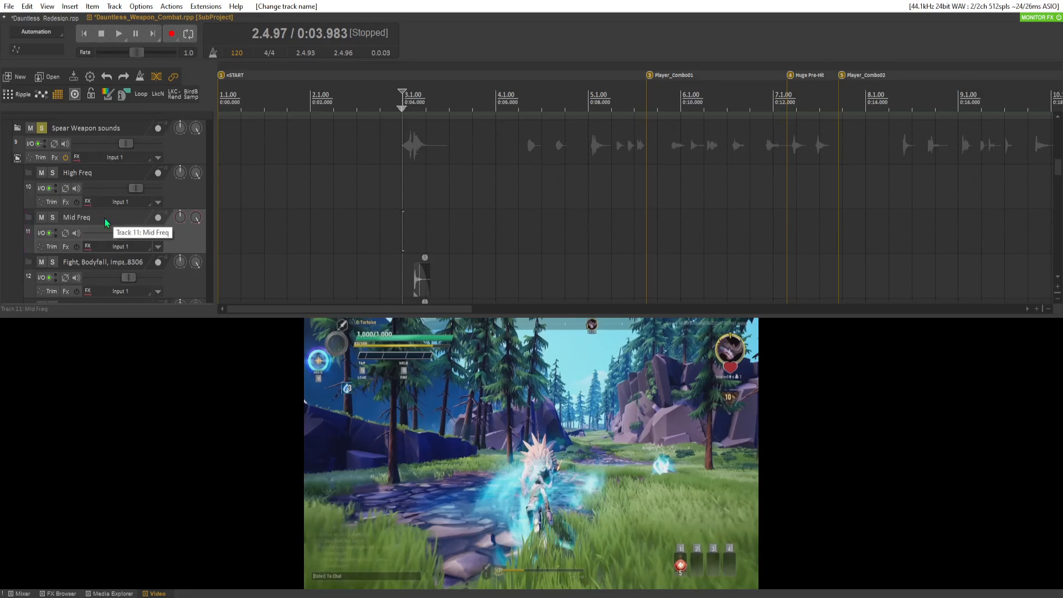
Insert a new track below Mid Freq and name it Low Freq
right_click(192, 240)
left_click(233, 228)
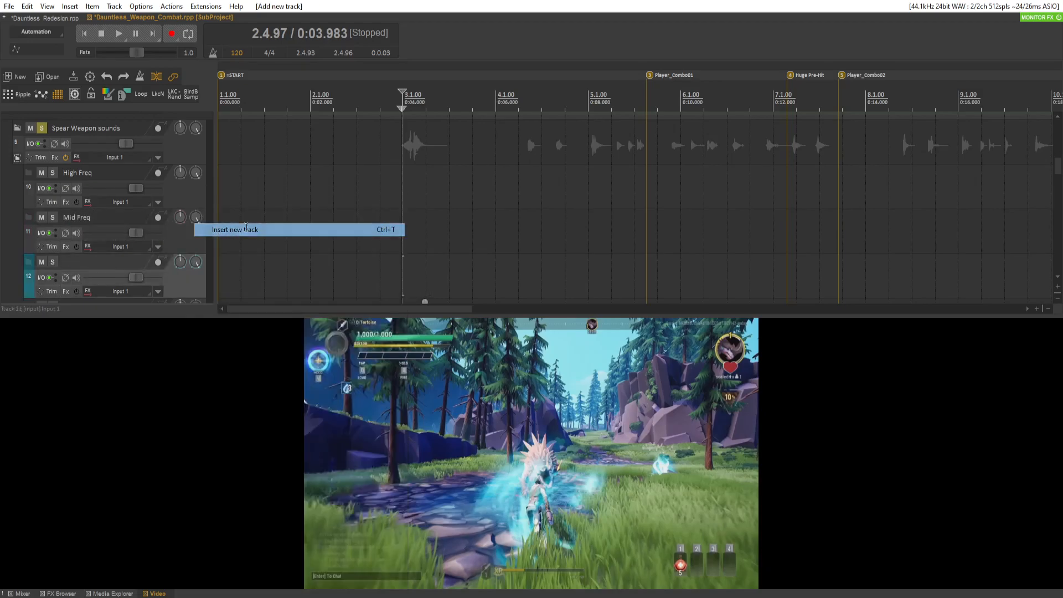
double_click(112, 264)
type("L")
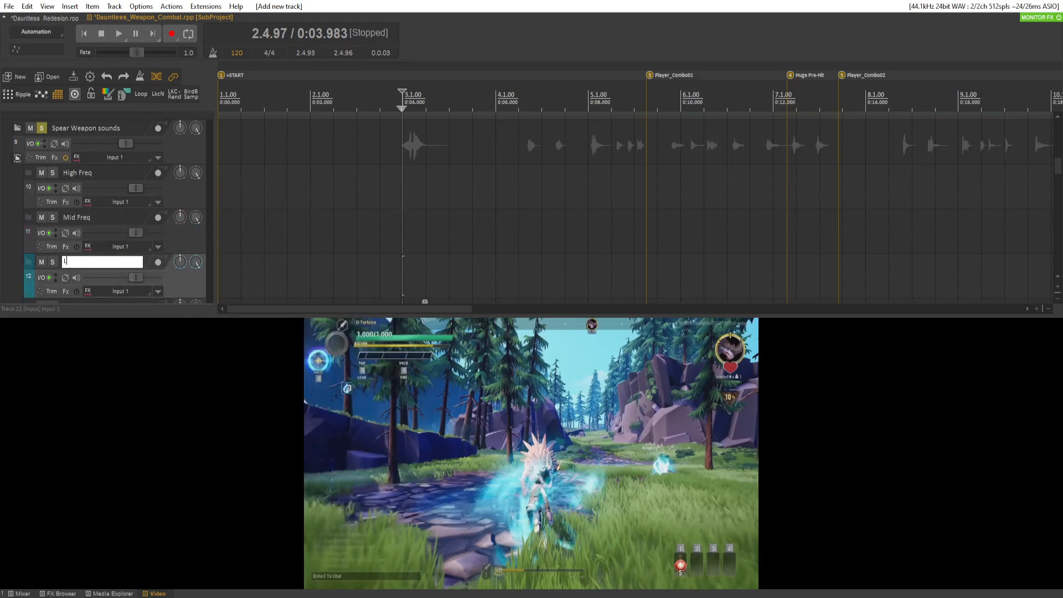
type("ow Freq")
key("Return")
Set the High Freq track to SWS custom color 3, light green
scroll(113, 269, "down", 1)
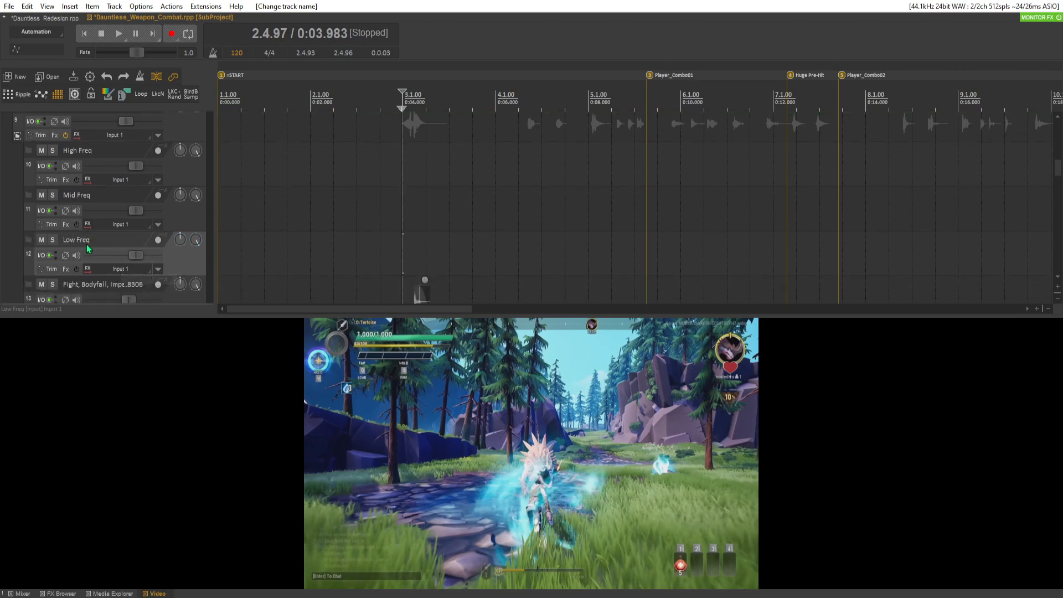
right_click(166, 172)
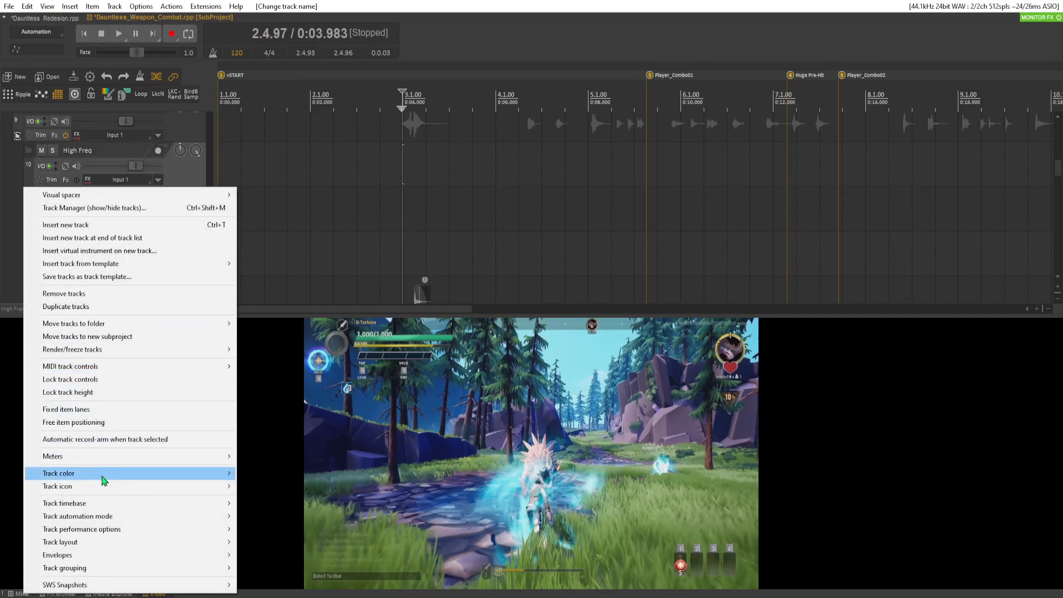
mouse_move(105, 475)
mouse_move(282, 526)
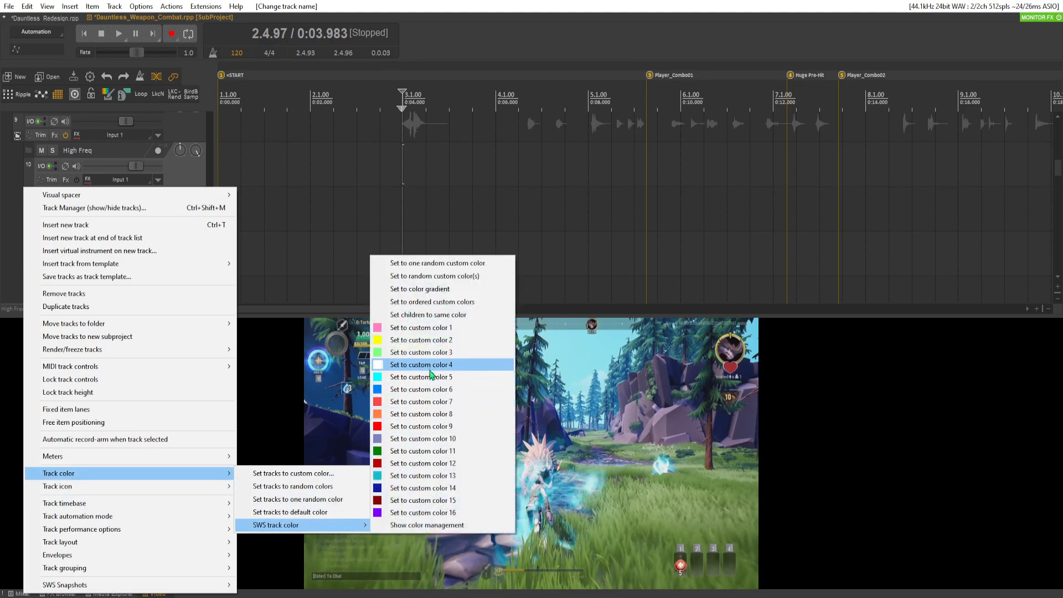
left_click(430, 353)
Set the Mid Freq track to SWS custom color 2, yellow
right_click(200, 224)
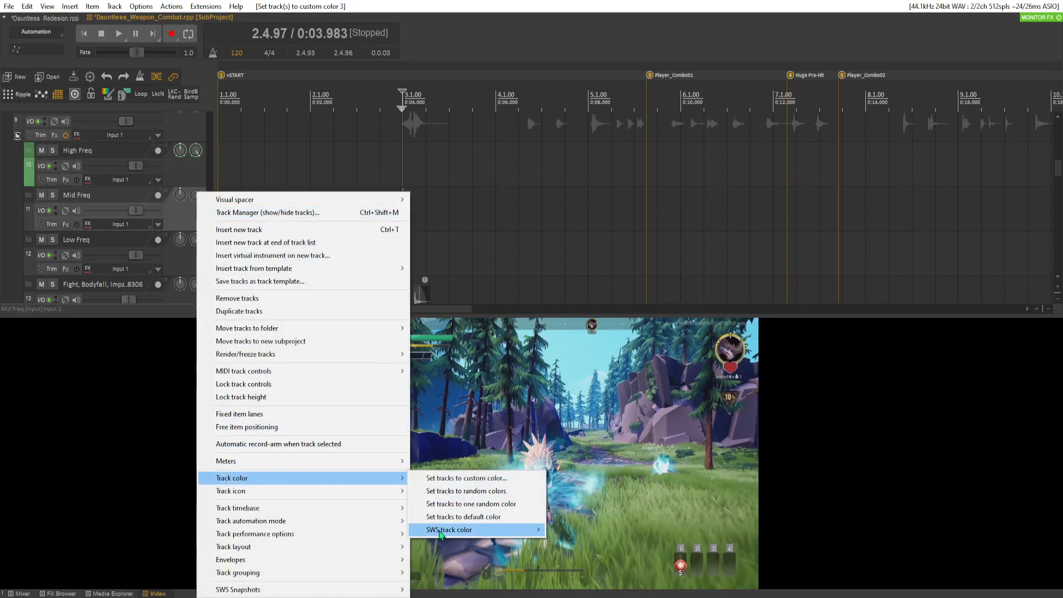
mouse_move(437, 530)
left_click(572, 347)
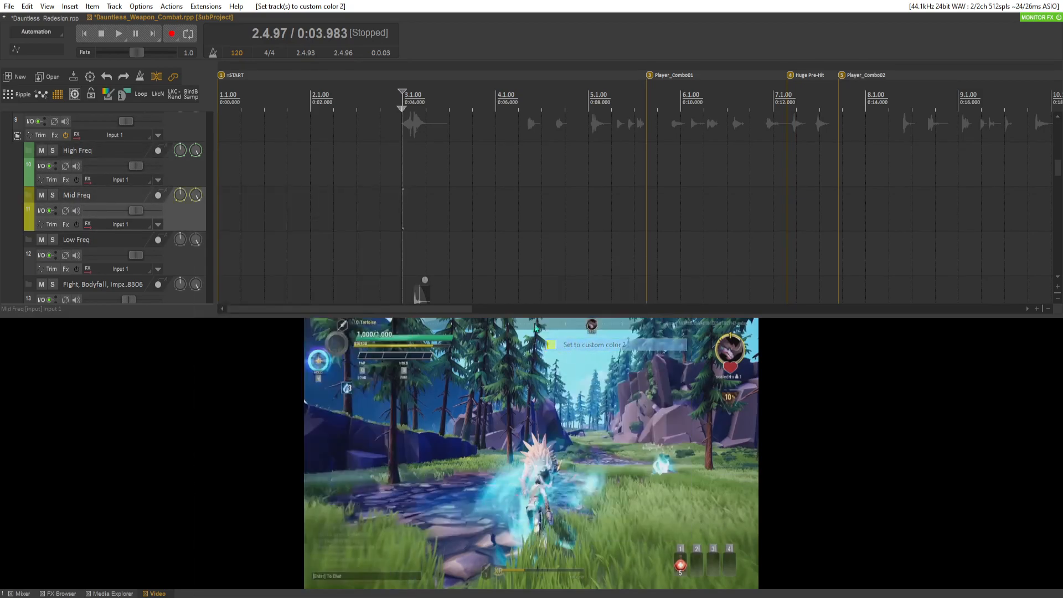
Set the Low Freq track to SWS custom color 9, red
right_click(191, 260)
mouse_move(258, 480)
mouse_move(463, 529)
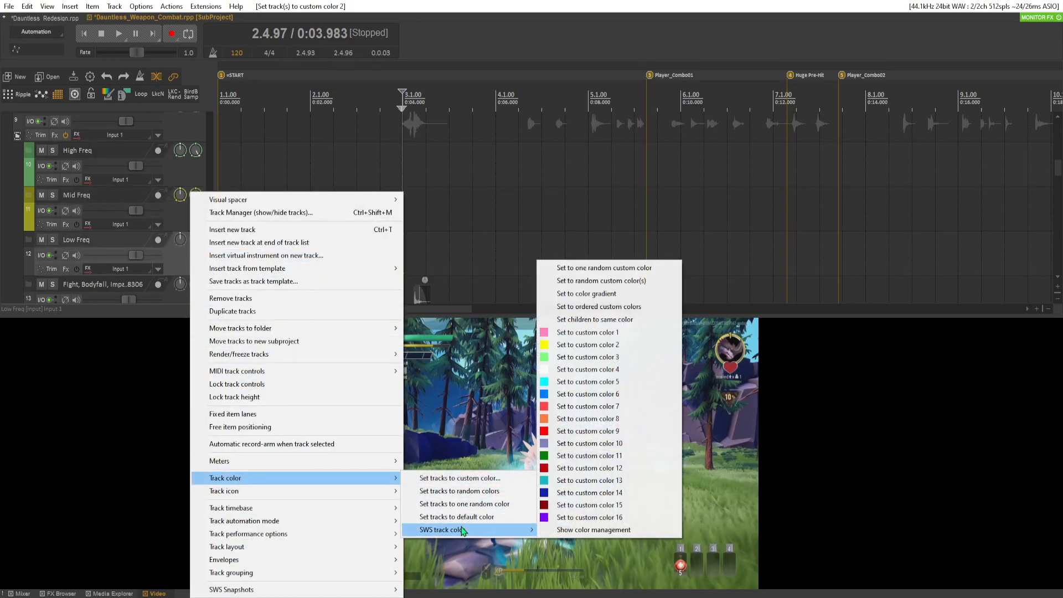
left_click(579, 431)
Solo the Fight, Bodyfall tracks 13 and 14 in turn and replay the first hit to compare their frequency content
scroll(132, 206, "down", 2)
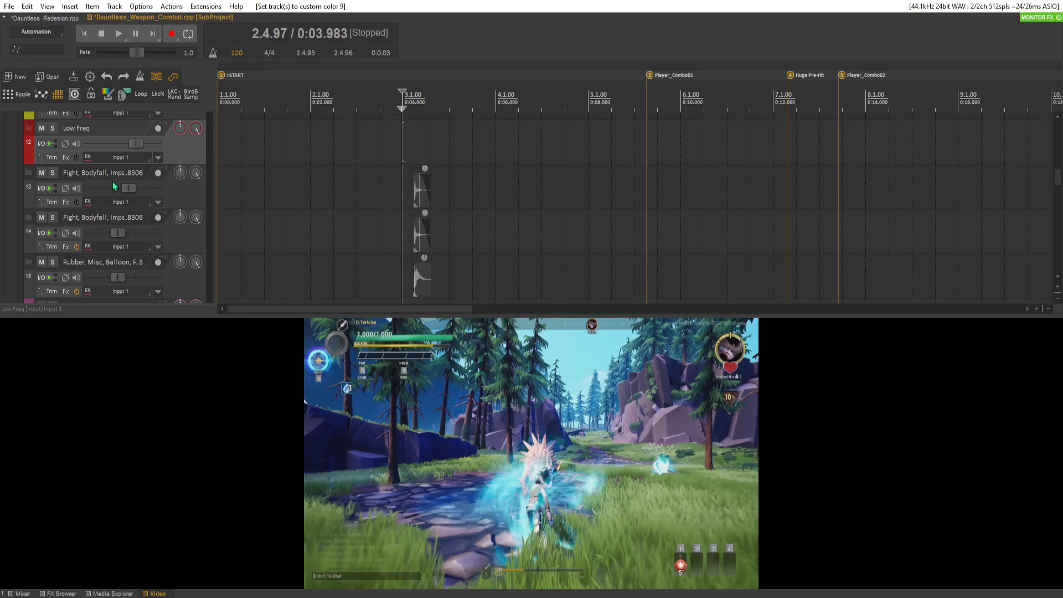
scroll(97, 197, "up", 4)
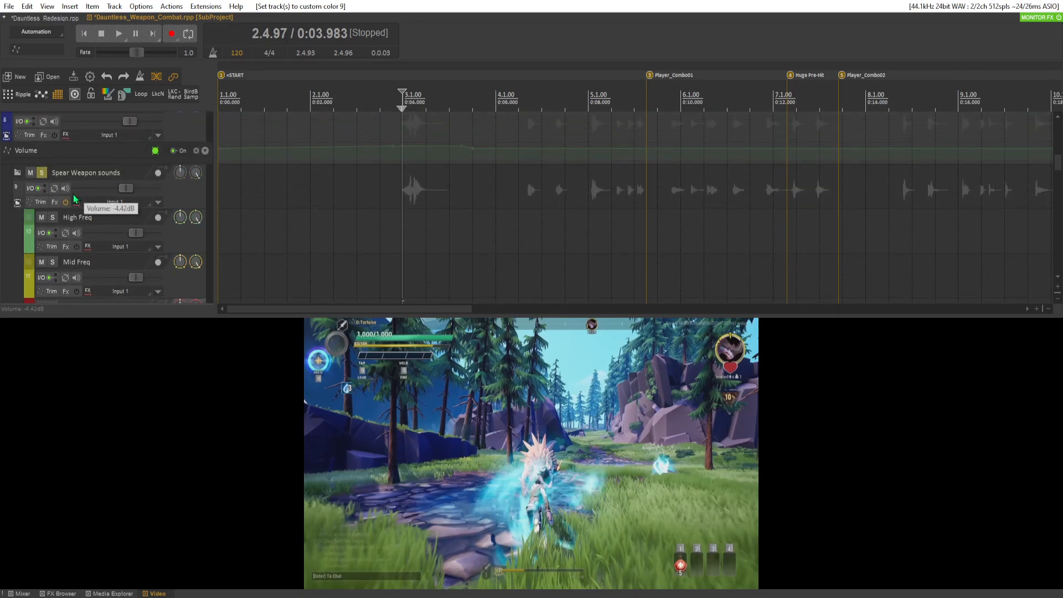
scroll(81, 199, "down", 4)
left_click(53, 175)
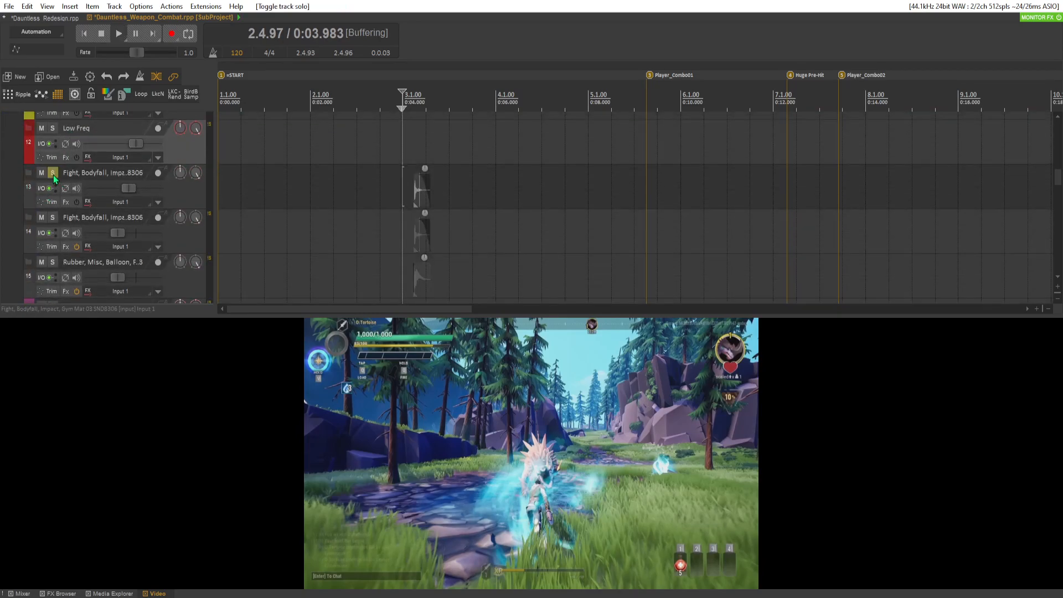
key("space")
key("space")
left_click(53, 218)
key("space")
key("space")
left_click(53, 173)
key("space")
key("space")
key("space")
key("space")
left_click(53, 218)
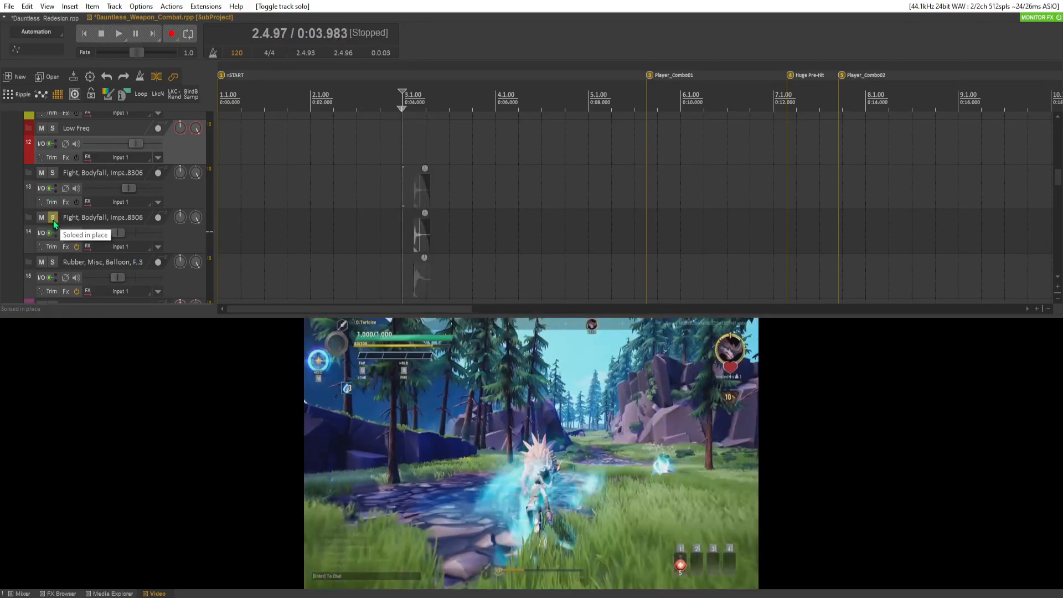
Solo the Rubber, Misc, Balloon track 15 and replay the first hit repeatedly to judge its frequency range
left_click(53, 263)
key("space")
key("space")
key("space")
key("space")
key("space")
key("space")
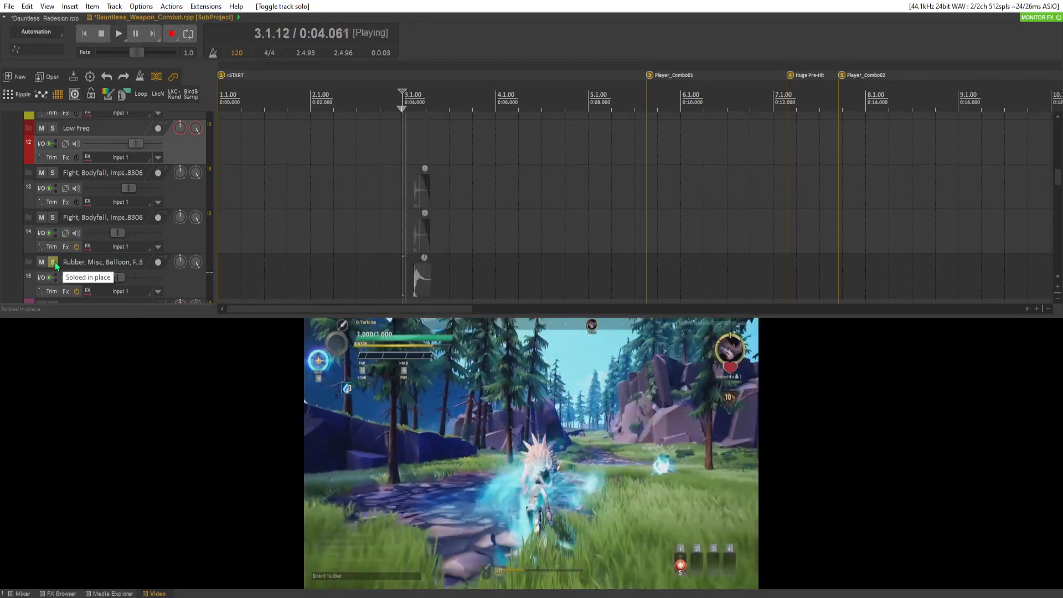
key("space")
key("space")
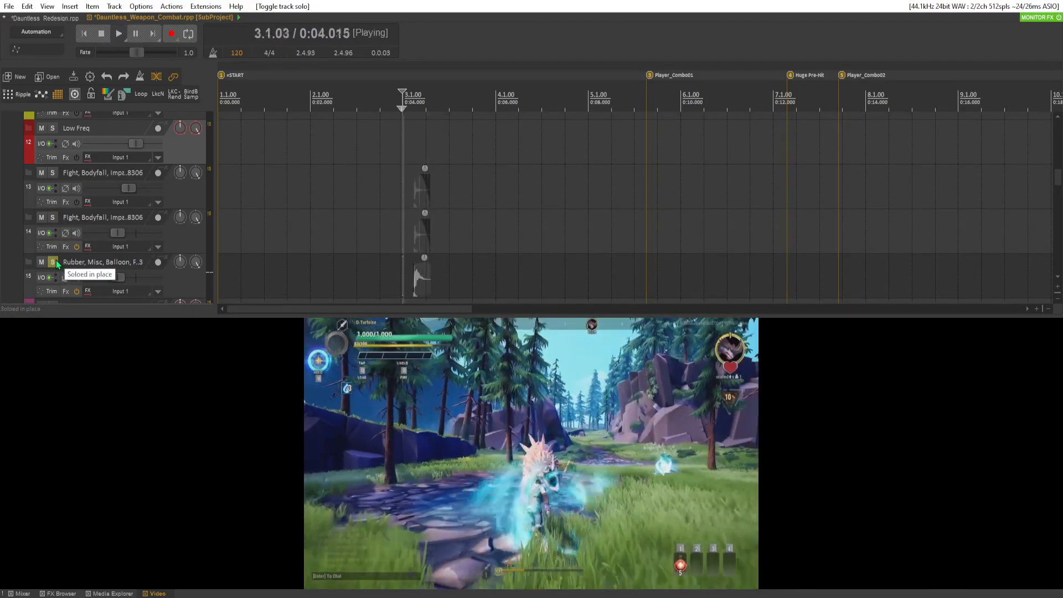
scroll(169, 204, "down", 3)
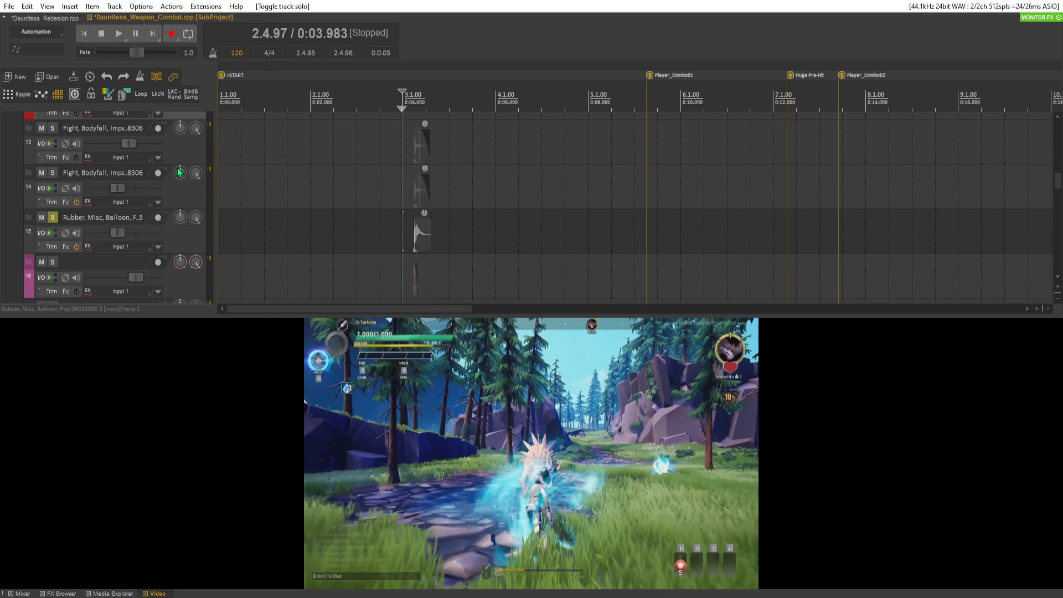
Solo the unnamed magenta track 16 in place of the Rubber, Misc, Balloon track 15 and replay the first hit repeatedly
scroll(157, 211, "up", 3)
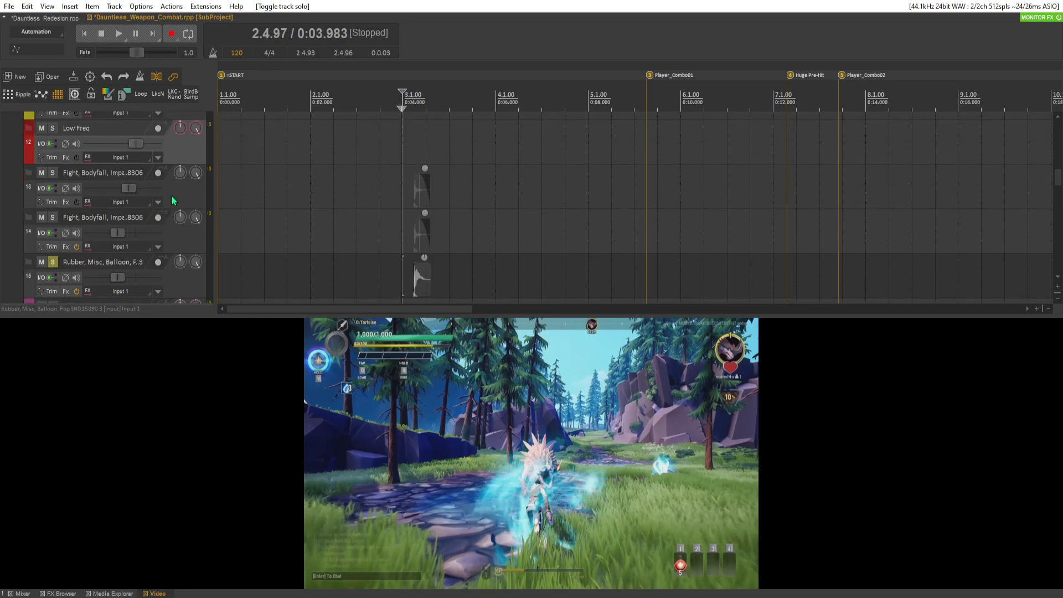
scroll(163, 204, "up", 6)
scroll(158, 205, "down", 6)
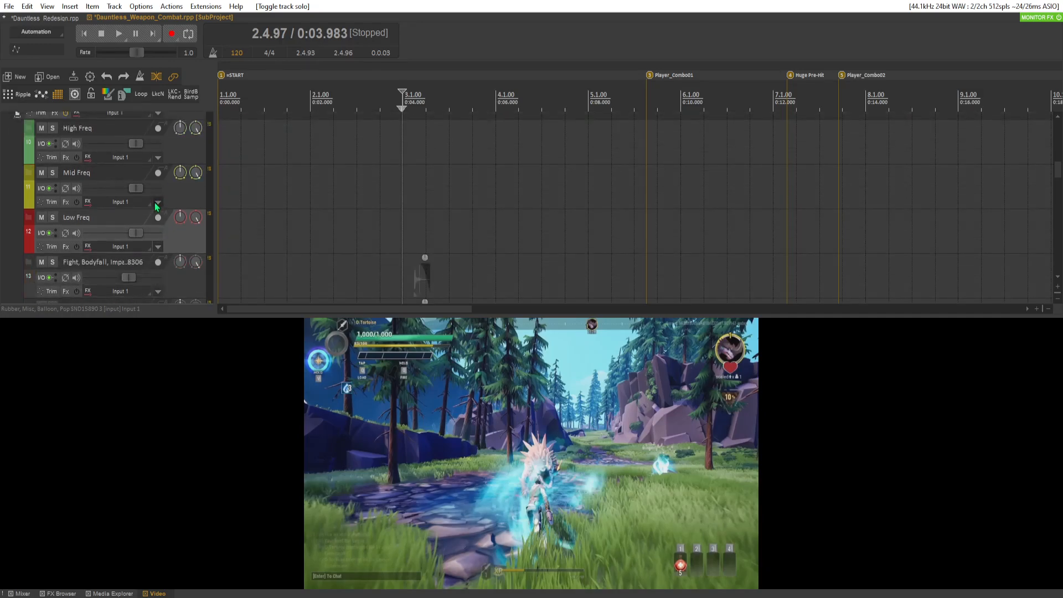
scroll(154, 202, "down", 1)
scroll(152, 200, "down", 1)
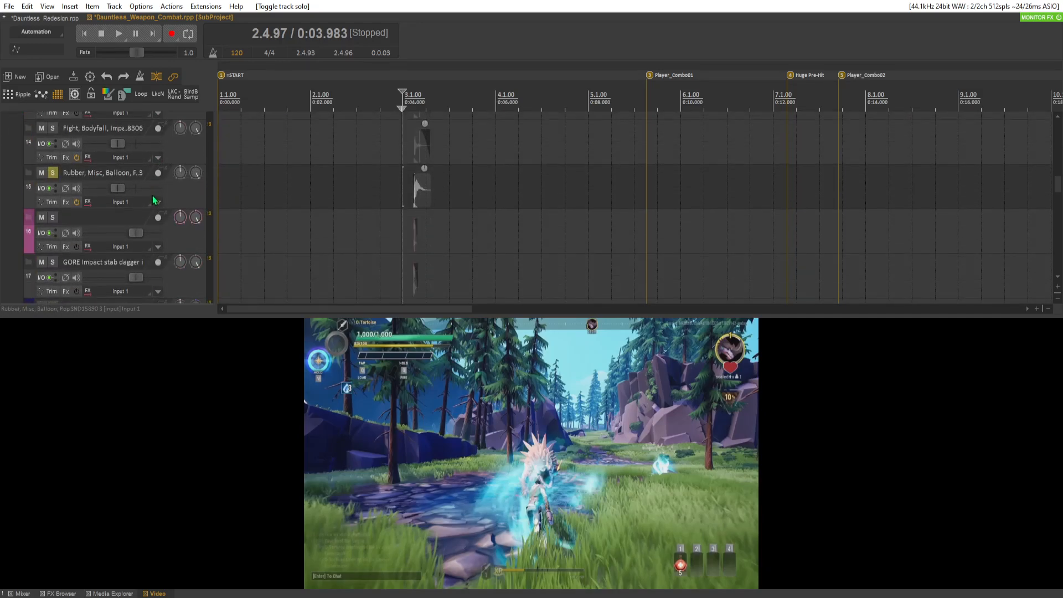
left_click(52, 217)
key("space")
key("space")
key("space")
left_click(53, 173)
key("space")
key("space")
key("space")
key("space")
key("space")
key("space")
key("space")
key("space")
key("space")
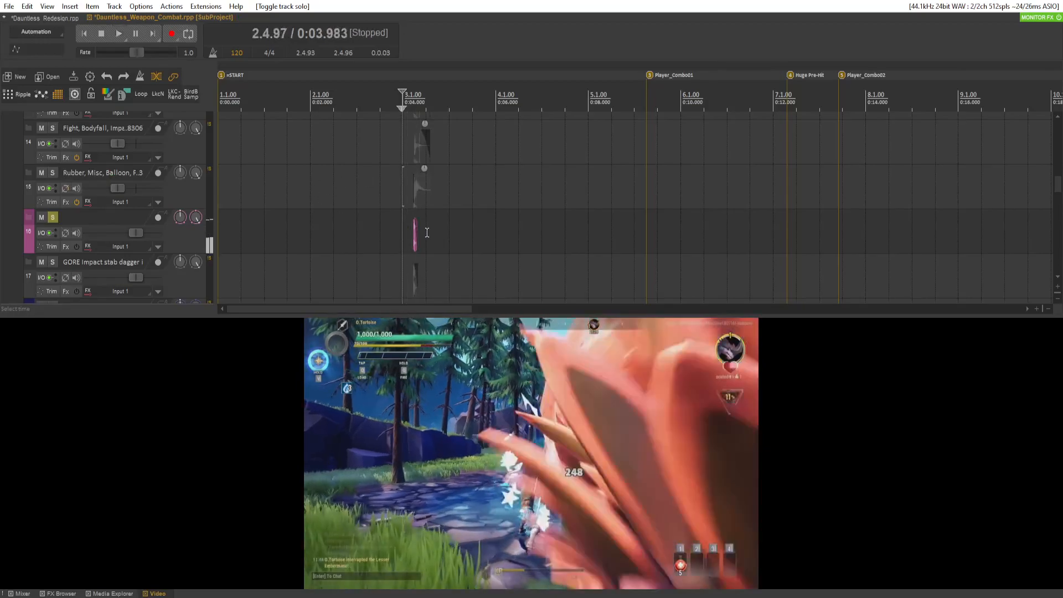
Compare the soloed magenta track 16 with the GORE Impact stab dagger track 17 soloed alone by replaying the first hit
scroll(503, 253, "up", 4)
scroll(735, 260, "up", 3)
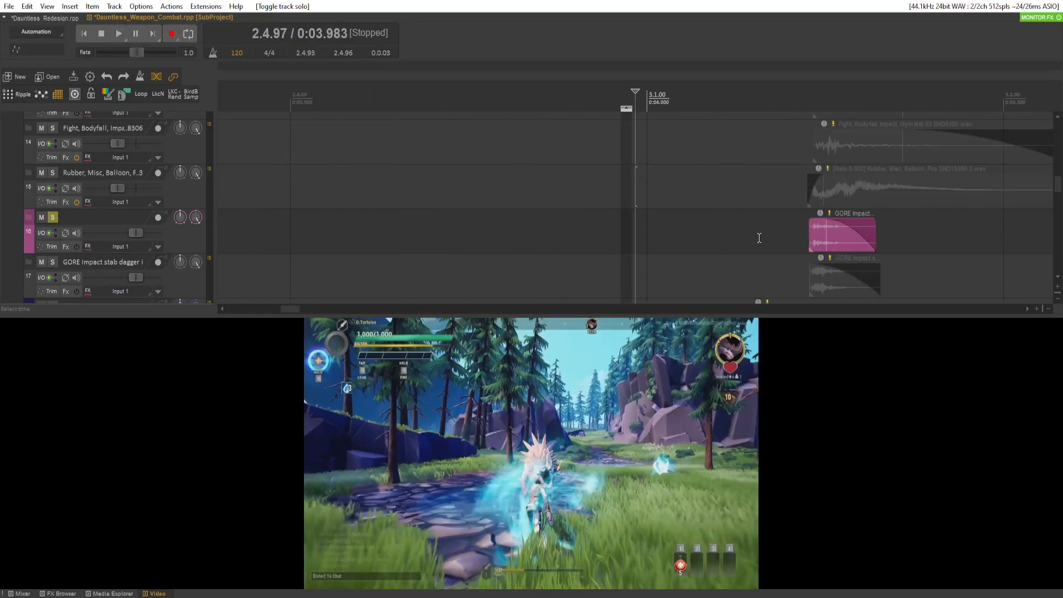
scroll(871, 235, "up", 2)
key("space")
scroll(861, 235, "down", 4)
key("space")
left_click(52, 262)
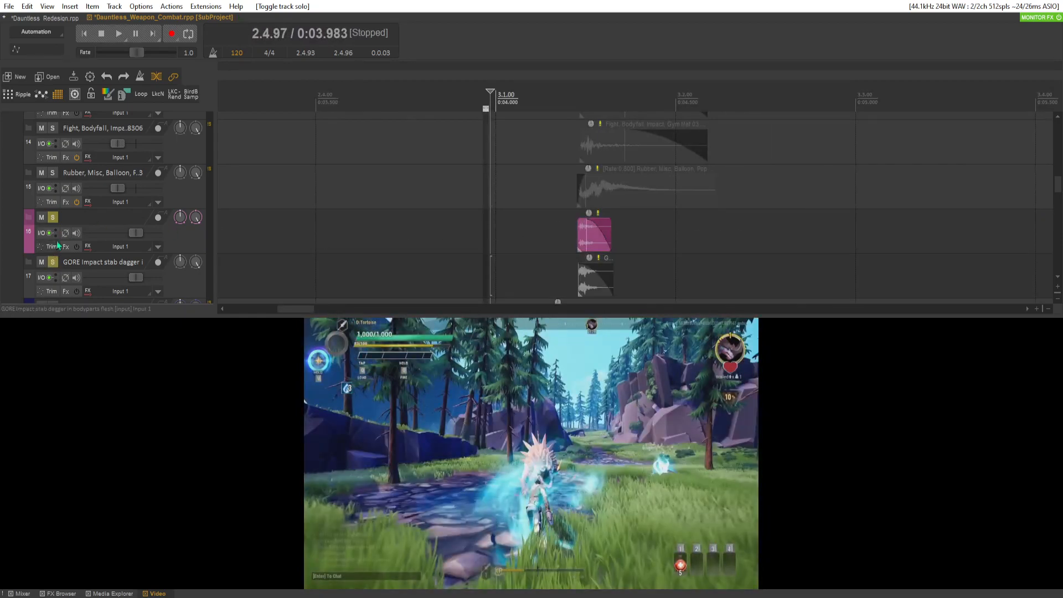
left_click(55, 216)
key("space")
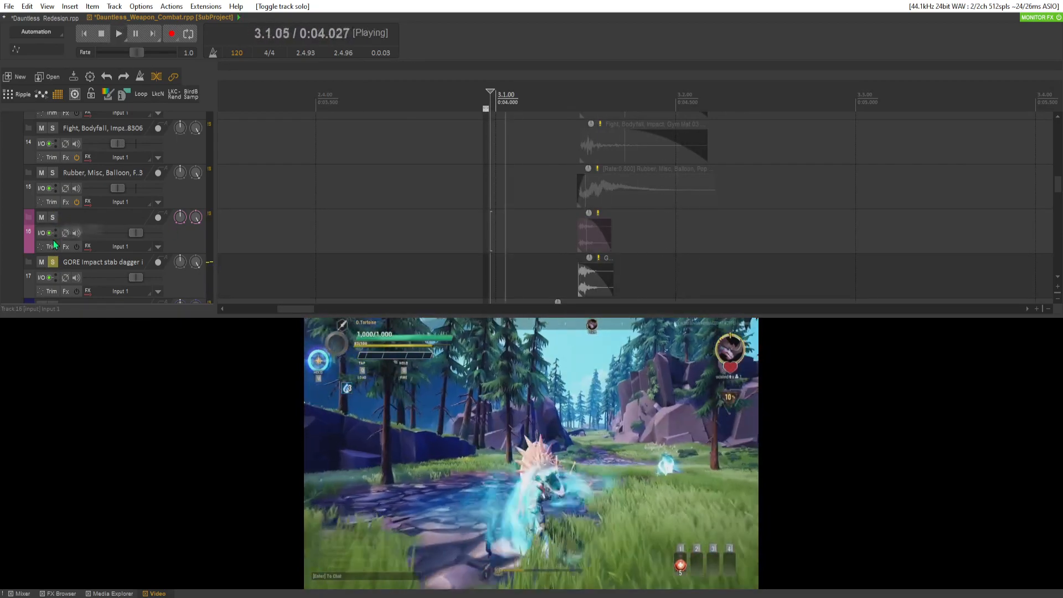
scroll(53, 239, "down", 1)
key("space")
key("space")
key("space")
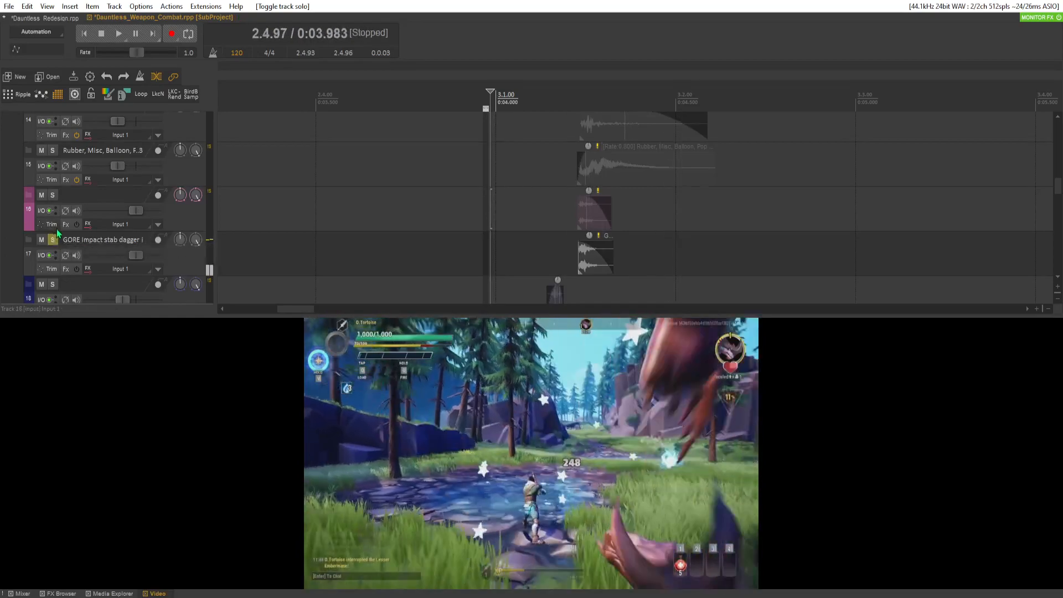
key("space")
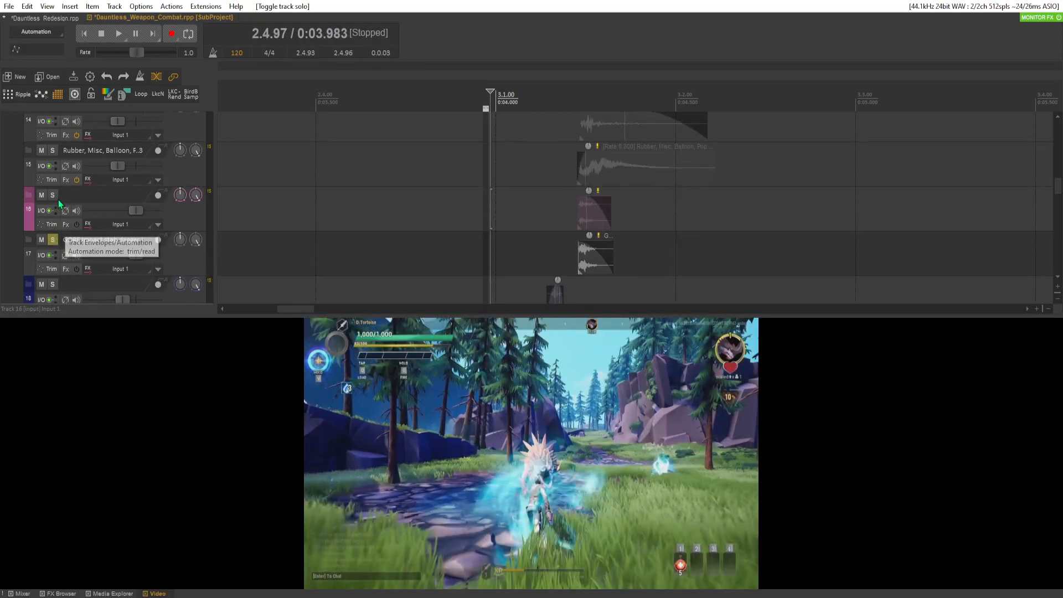
Audition the first hit with track 16 soloed again, and remove that track's solo
left_click(52, 195)
key("space")
key("space")
key("space")
left_click(52, 195)
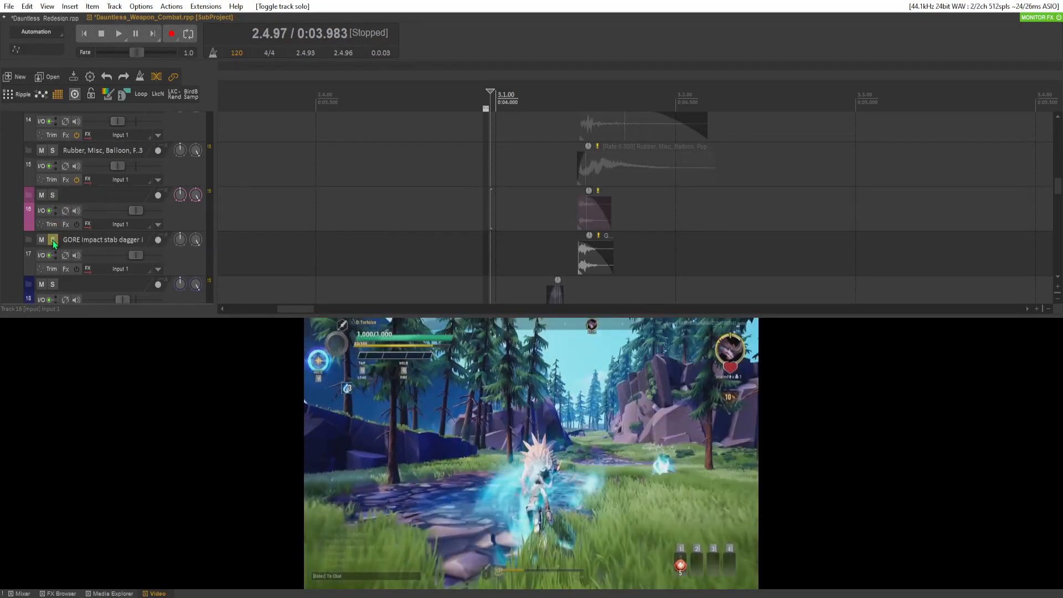
Clear the solo on track 17, mute tracks 16 and 17, and replay the first hit without both GORE layers
left_click(53, 240)
left_click(42, 196)
left_click(42, 240)
key("space")
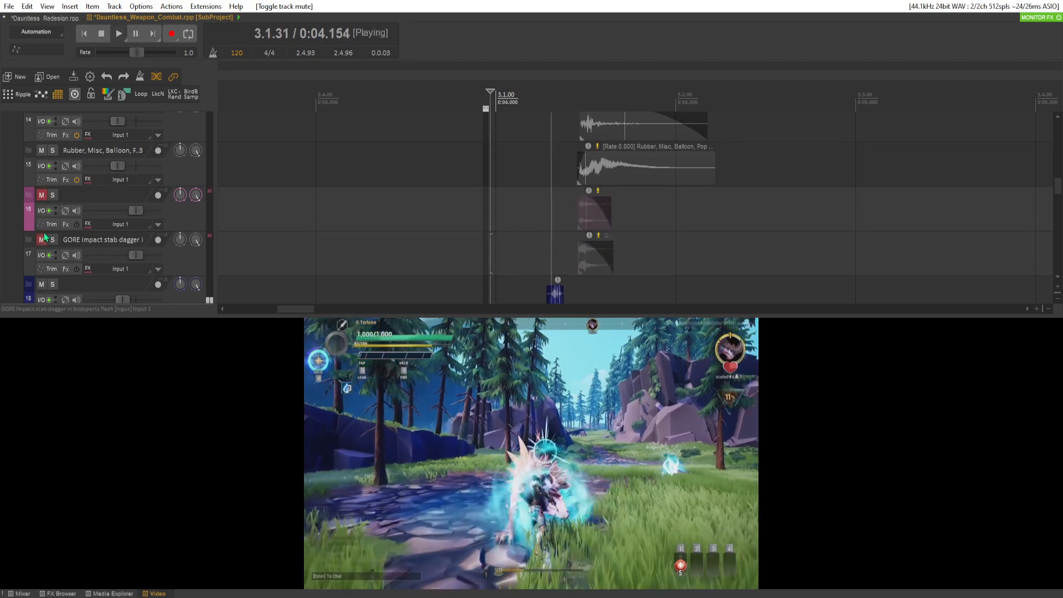
key("space")
key("space")
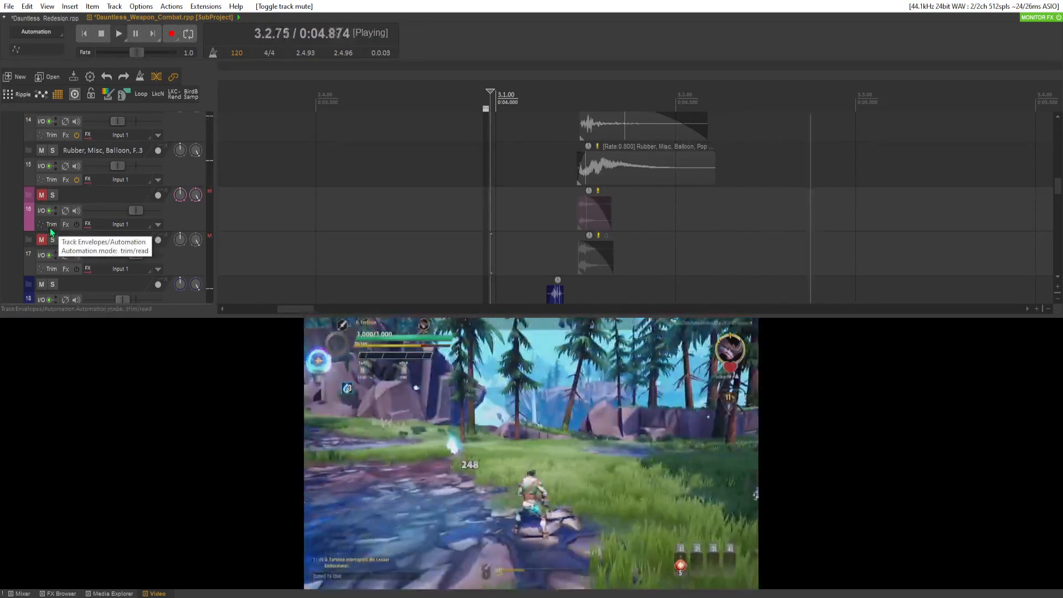
key("space")
key("space")
key("space")
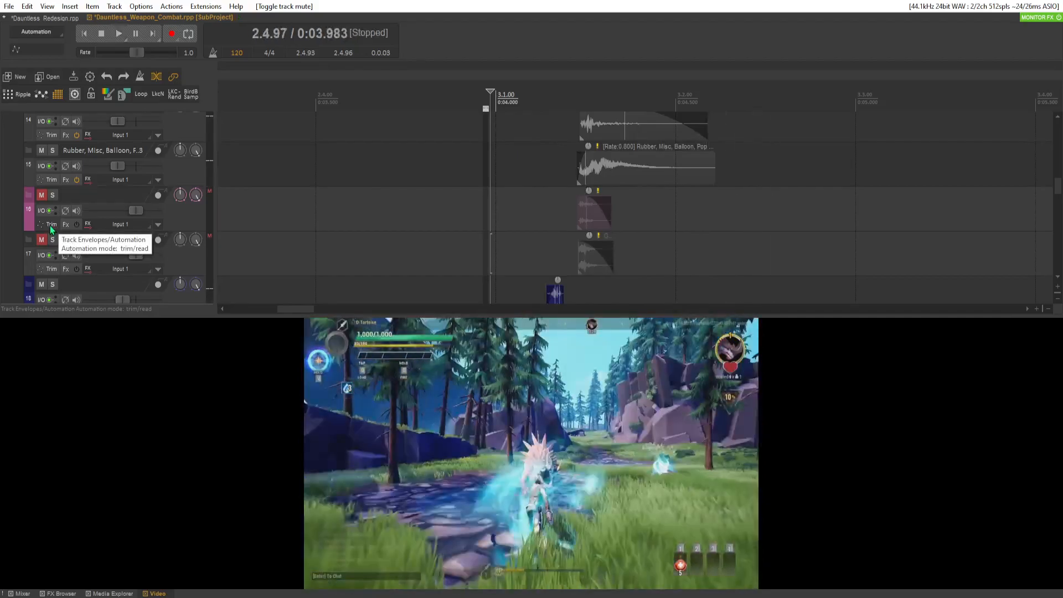
Compare the first hit with track 16 unmuted and muted while keeping the GORE Impact stab dagger track 17 muted
left_click(41, 196)
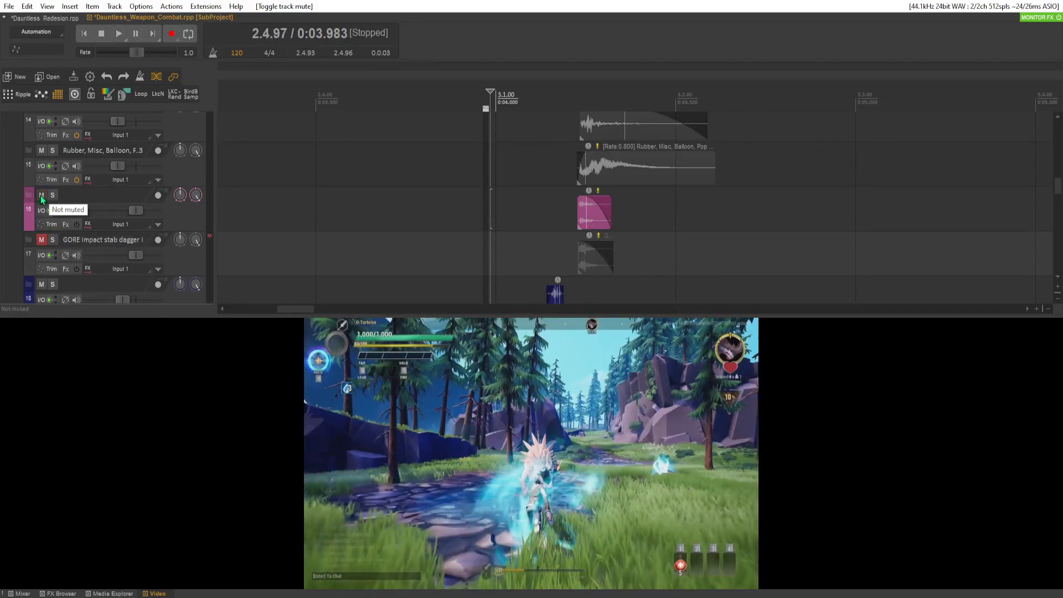
key("space")
key("space")
key("space")
key("space")
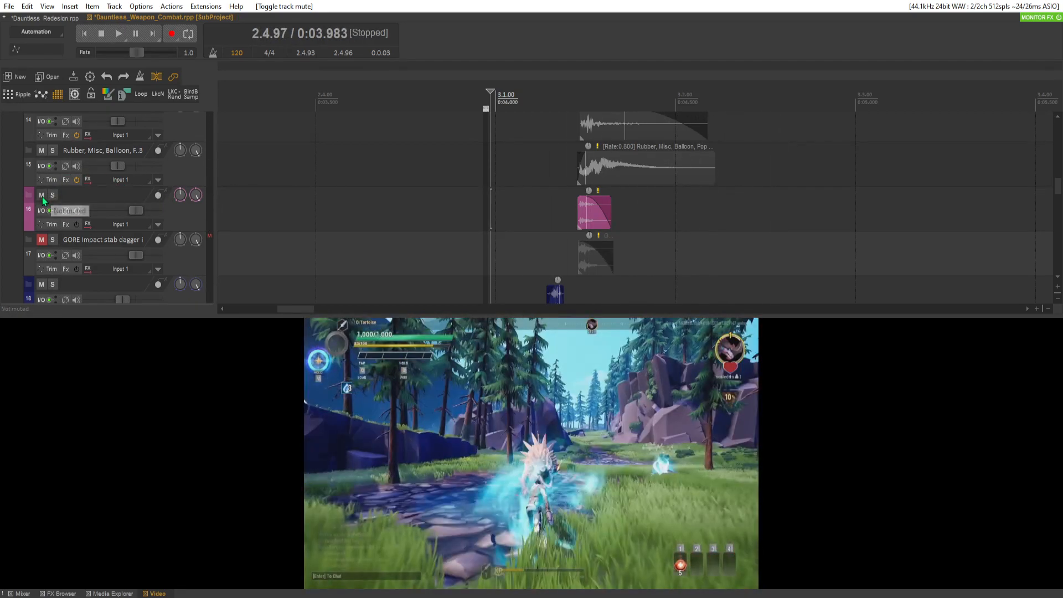
left_click(42, 197)
key("space")
key("space")
key("space")
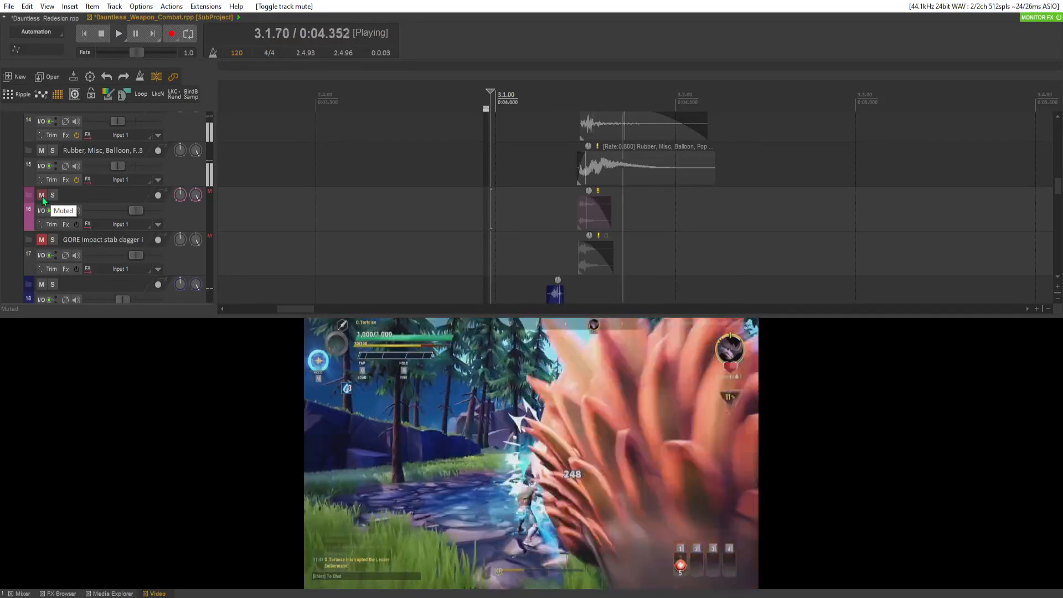
key("space")
Replay the first hit with tracks 16 and 17 both unmuted, and again with only track 16 muted
left_click(43, 198)
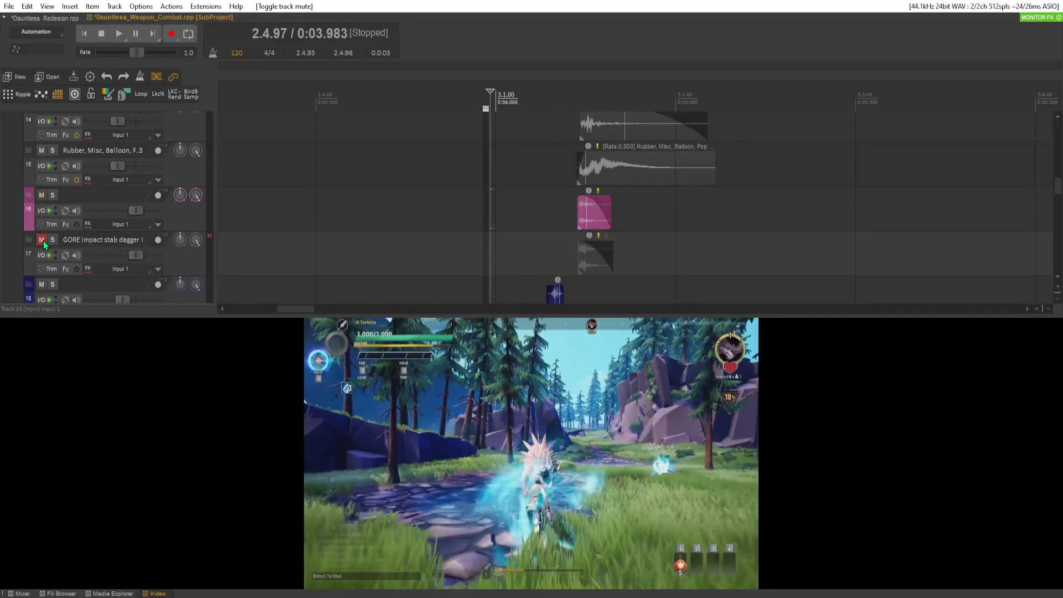
left_click(42, 240)
key("space")
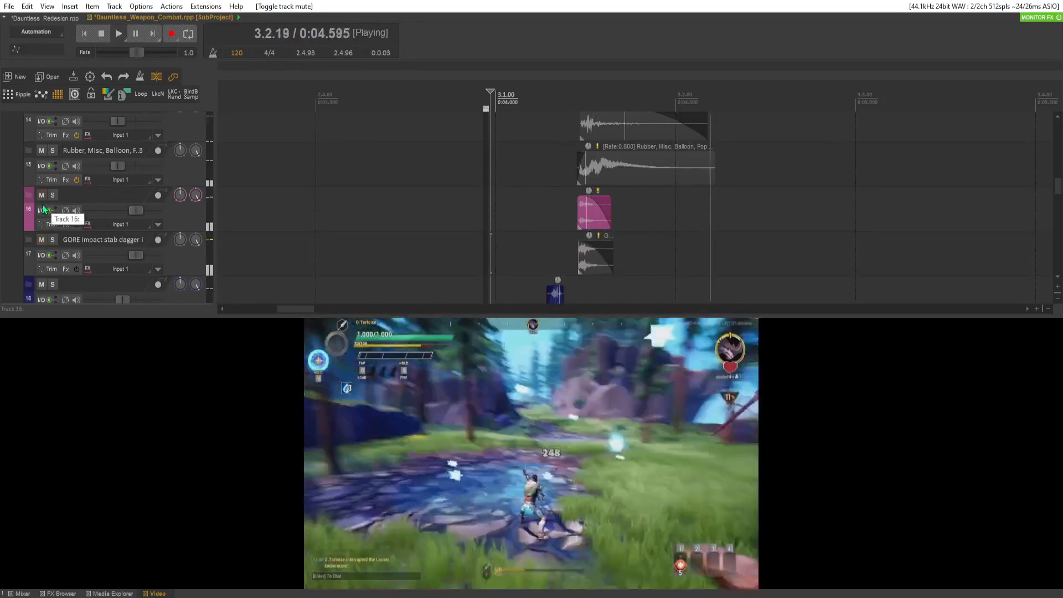
key("space")
left_click(42, 197)
key("space")
key("space")
key("space")
key("space")
key("space")
key("space")
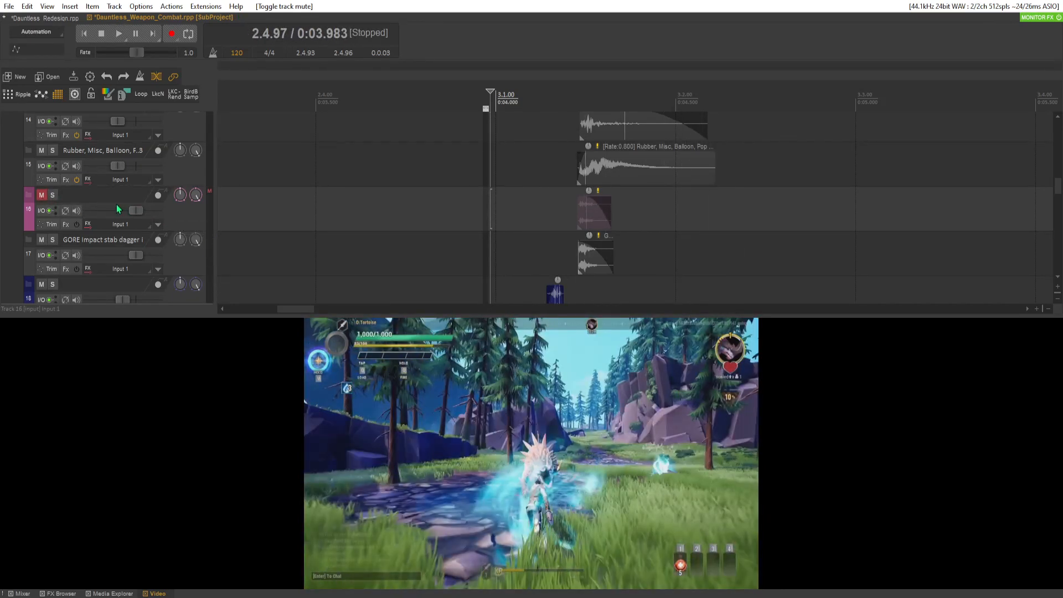
Unmute track 16, mute the GORE Impact stab dagger track 17, and replay the first hit
left_click(42, 195)
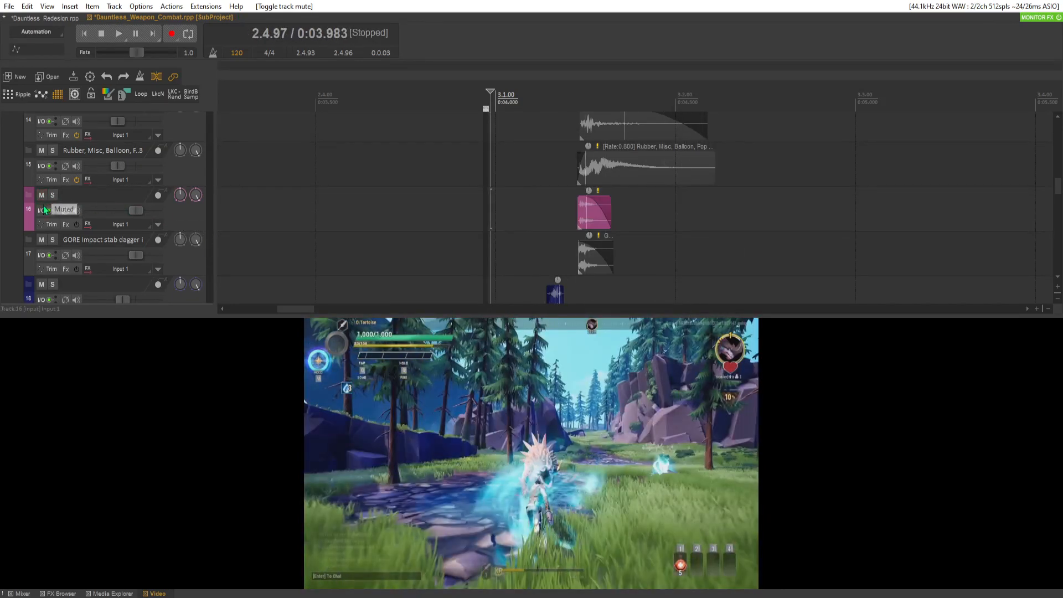
key("space")
key("space")
left_click(43, 242)
key("space")
key("space")
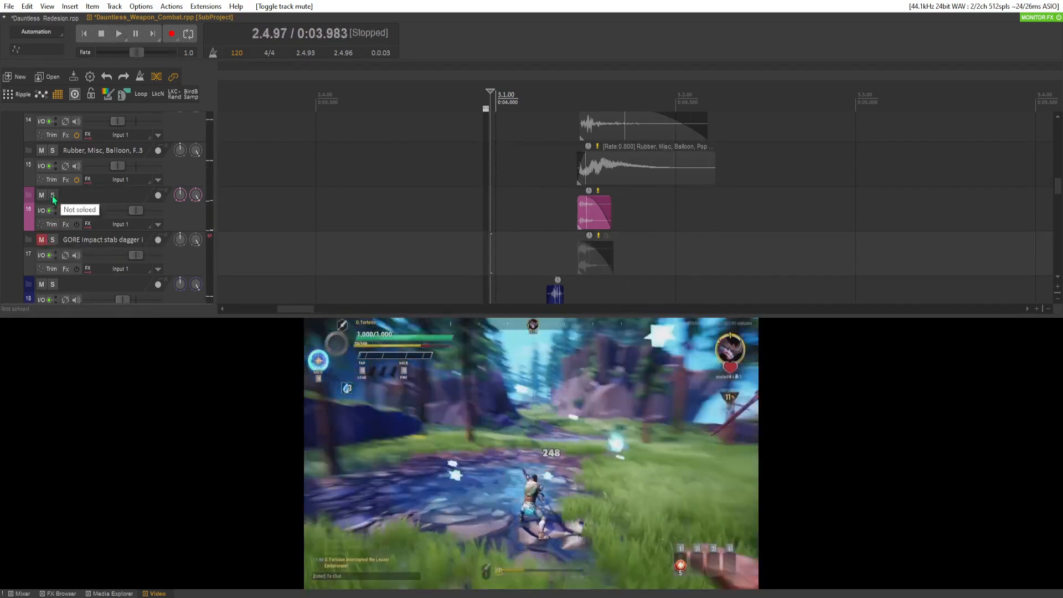
Solo track 16 and the unmuted GORE Impact stab dagger track 17 in turn, replaying the first hit for each
left_click(53, 196)
key("space")
key("space")
left_click(41, 240)
left_click(54, 240)
key("space")
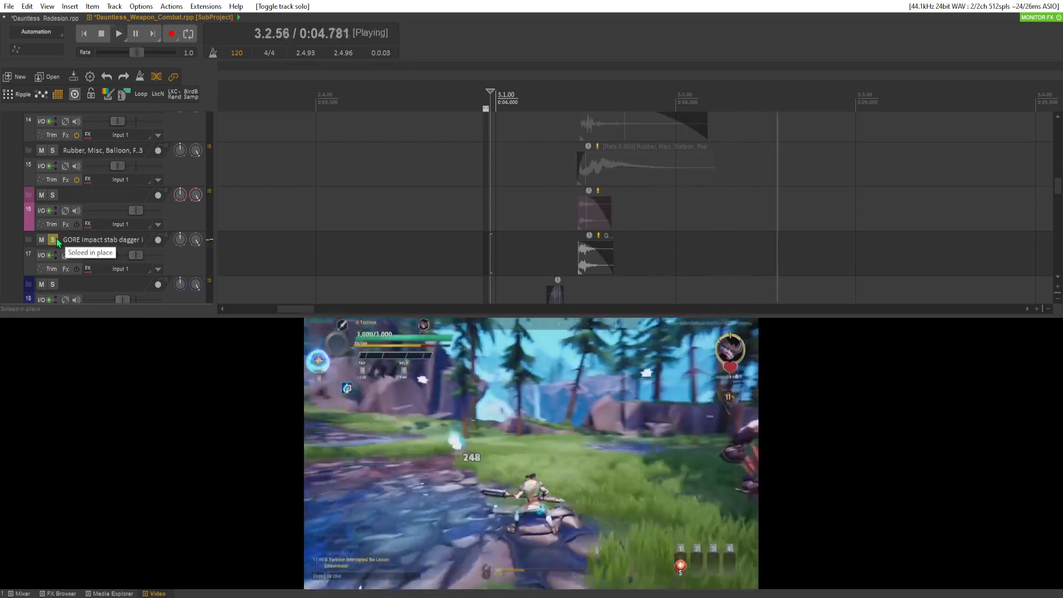
key("space")
Clear the solo on track 17, mute magenta track 16, and replay the first hit in the full mix
left_click(52, 240)
key("space")
key("space")
left_click(41, 196)
key("space")
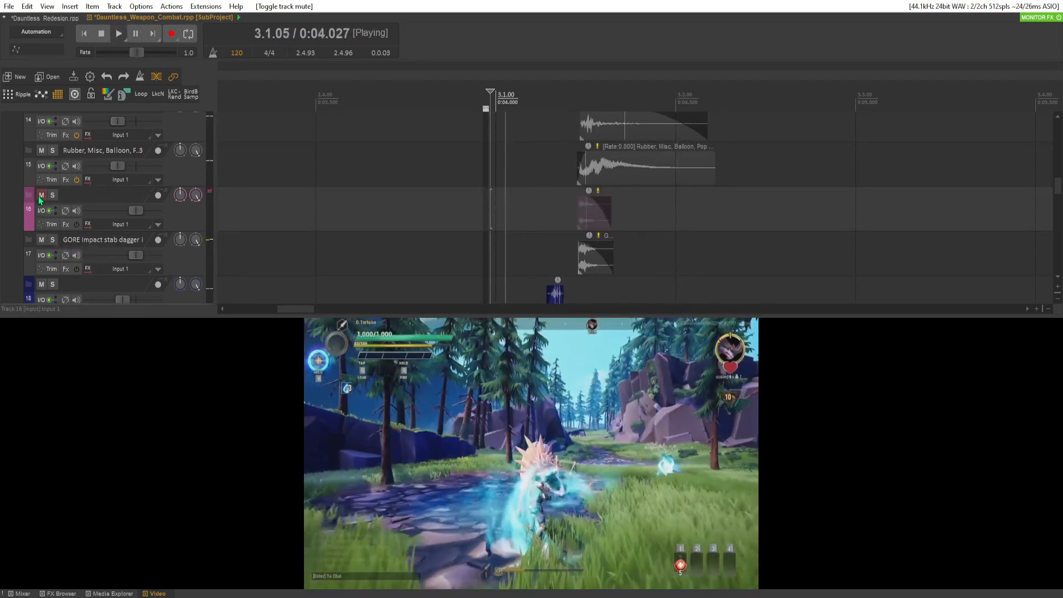
key("space")
key("space")
key("space")
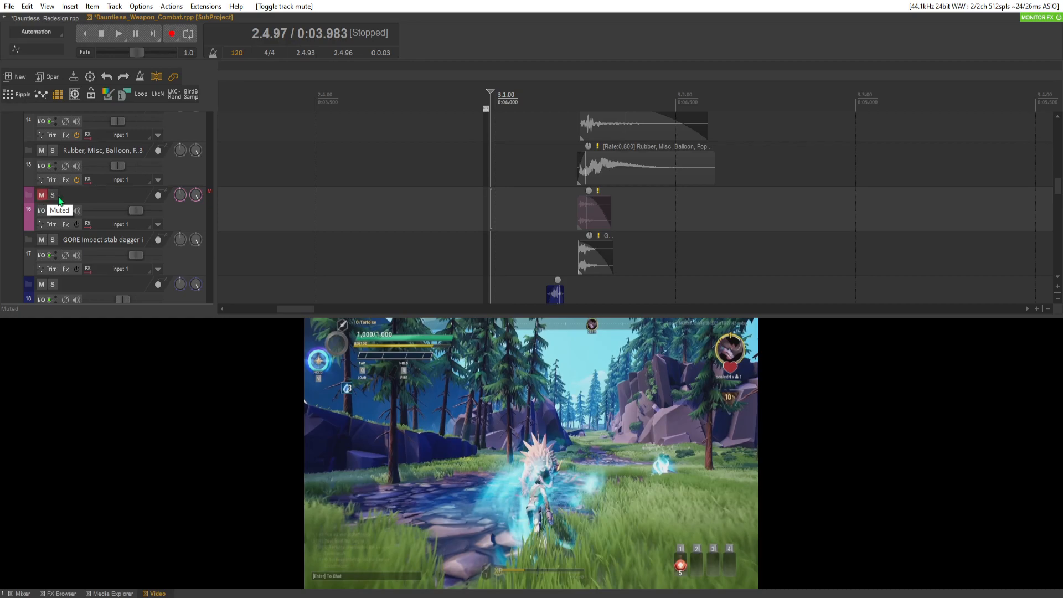
Audition dark blue track 18 by toggling its solo and mute while replaying the first hit, and leave both off
scroll(57, 200, "down", 3)
left_click(52, 217)
key("space")
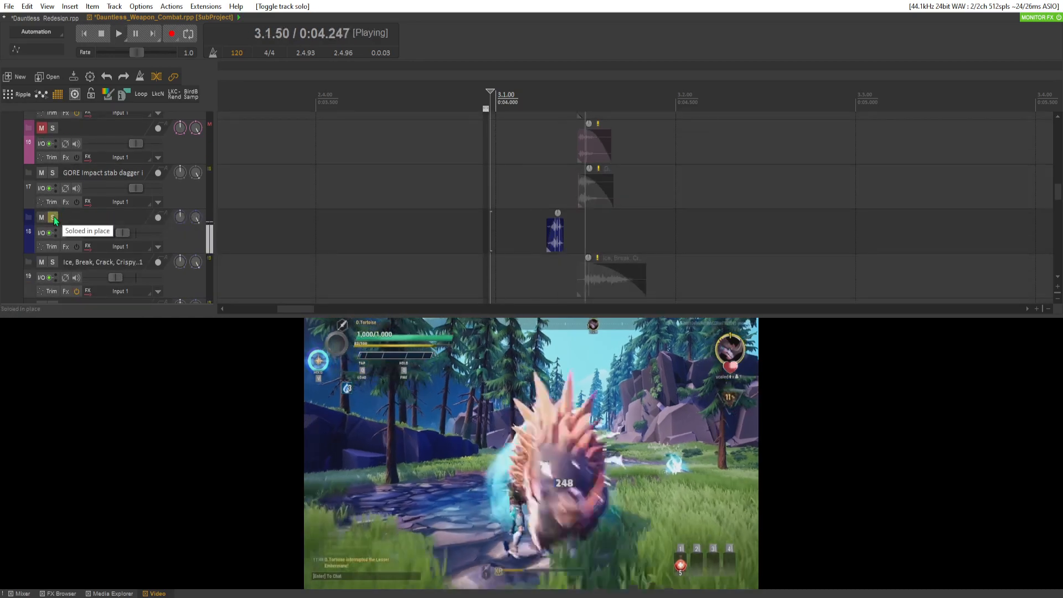
left_click(53, 218)
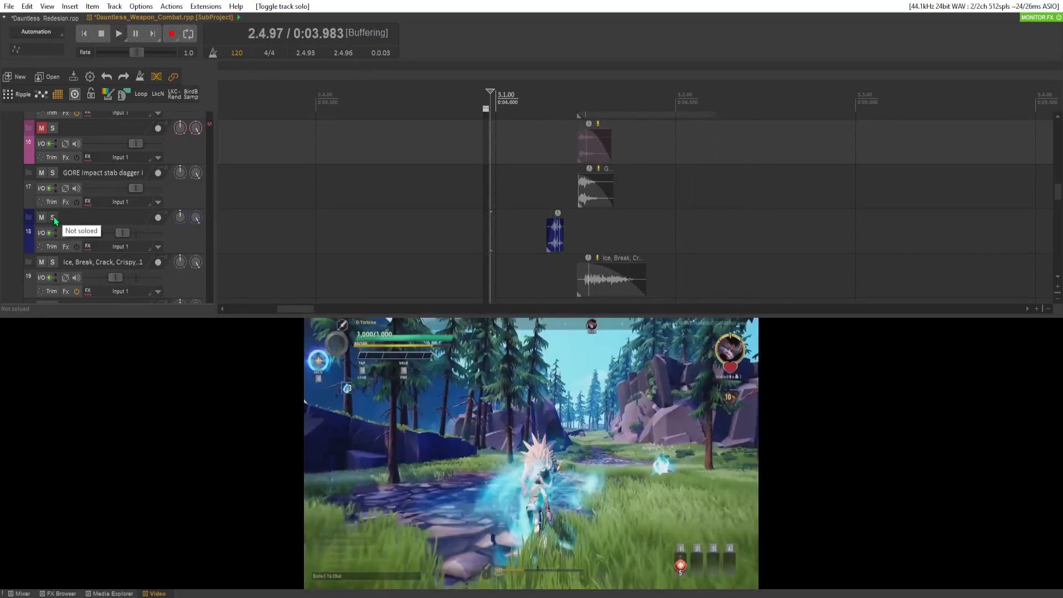
left_click(43, 218)
key("space")
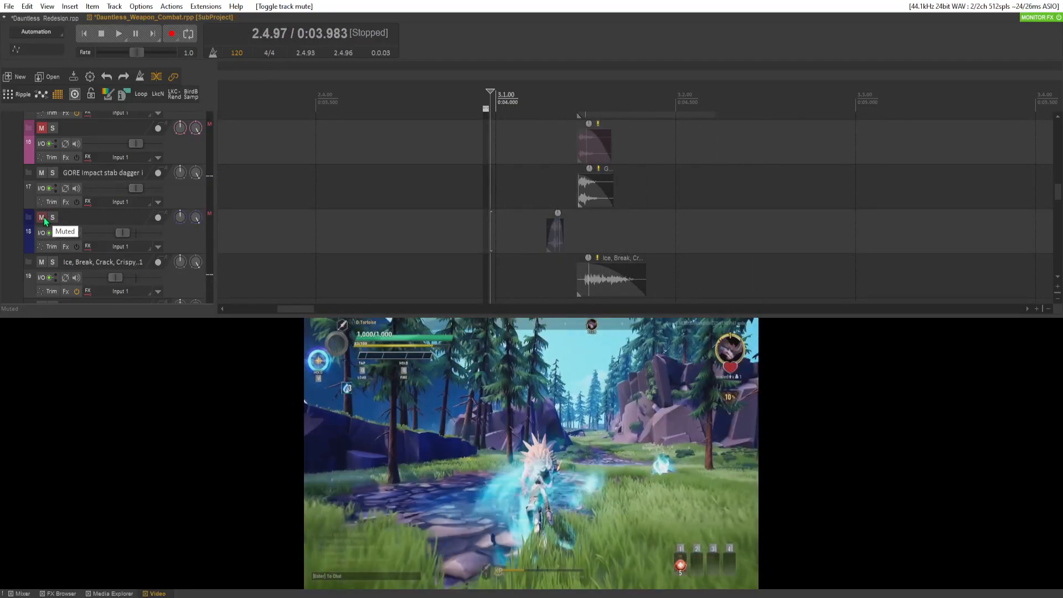
left_click(52, 218)
left_click(44, 218)
key("space")
left_click(53, 218)
key("space")
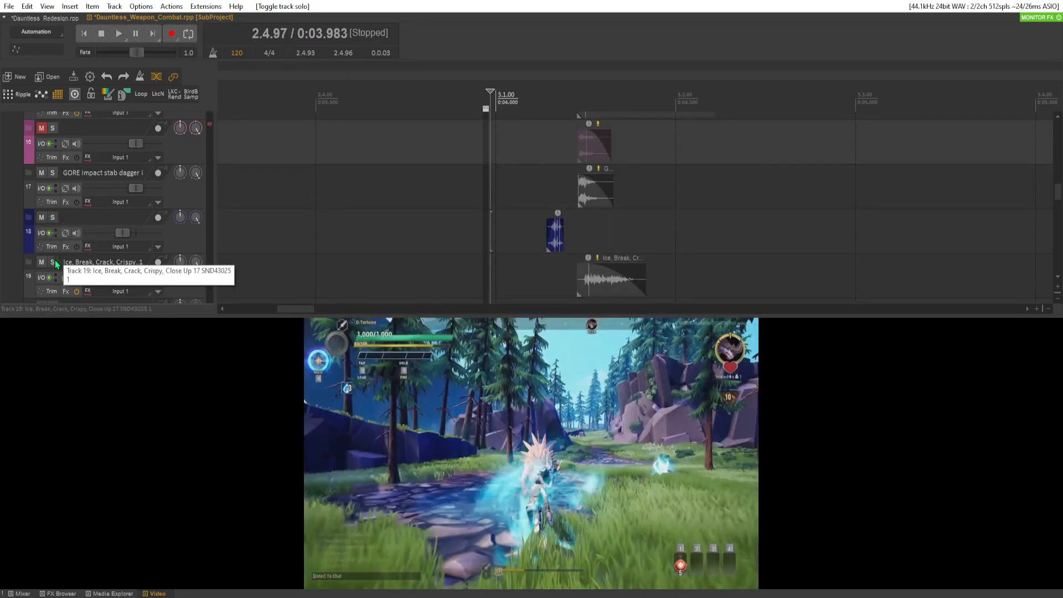
Solo the Ice, Break, Crack, Crispy track 19 to audition it on the first hit, and remove the solo
left_click(53, 262)
key("space")
left_click(54, 262)
key("space")
Replay the first hit several times with all unmuted layers to judge the overall mix
scroll(56, 262, "down", 1)
key("space")
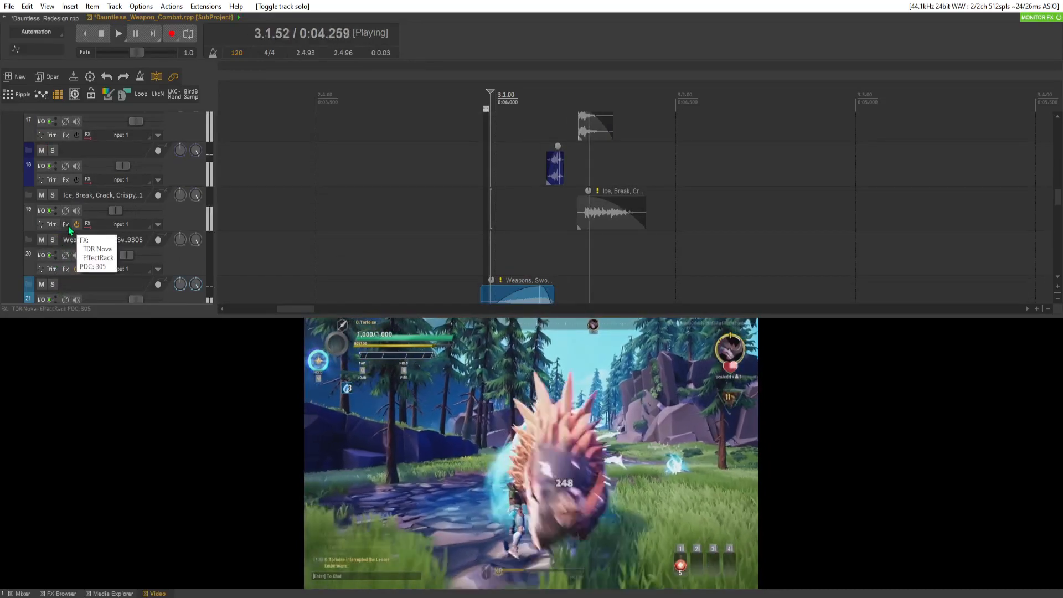
key("space")
key("space")
key("space")
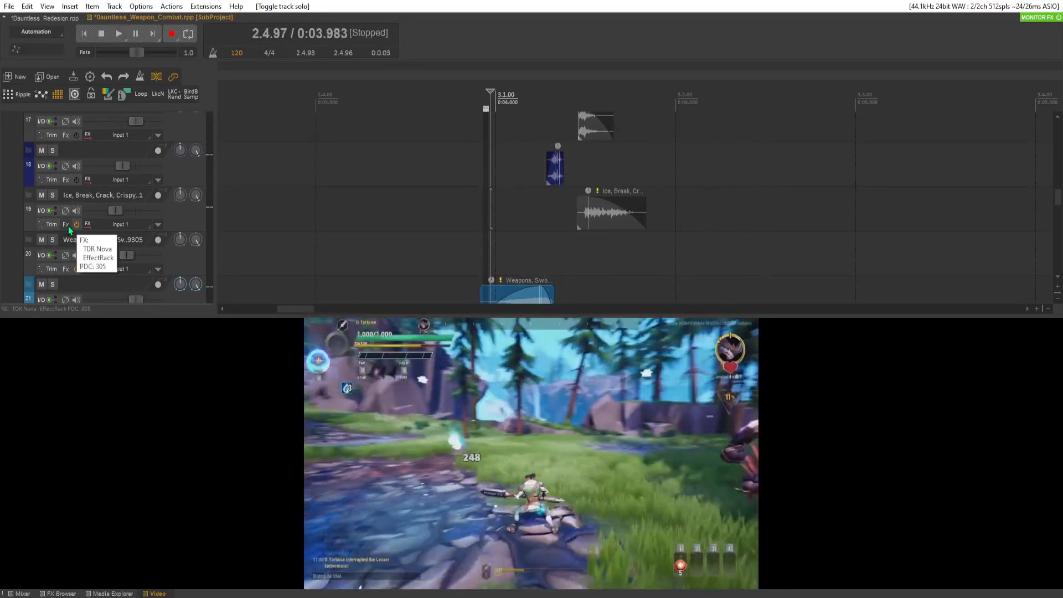
key("space")
key("space")
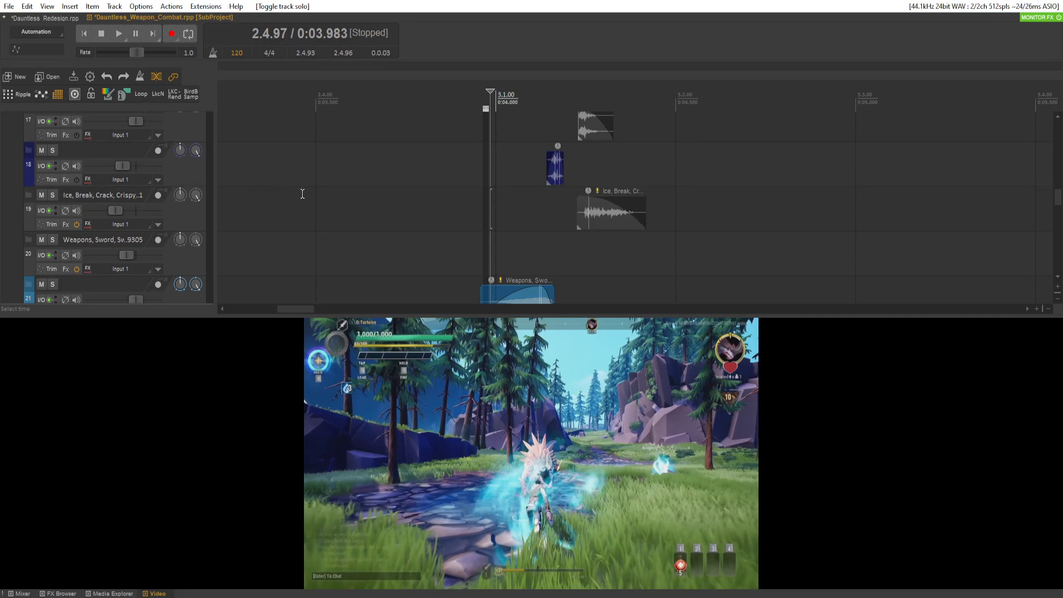
Place the edit cursor at 0:03.934, just before the Weapons, Sword clip on light blue track 21
left_click(486, 223)
left_click(479, 223)
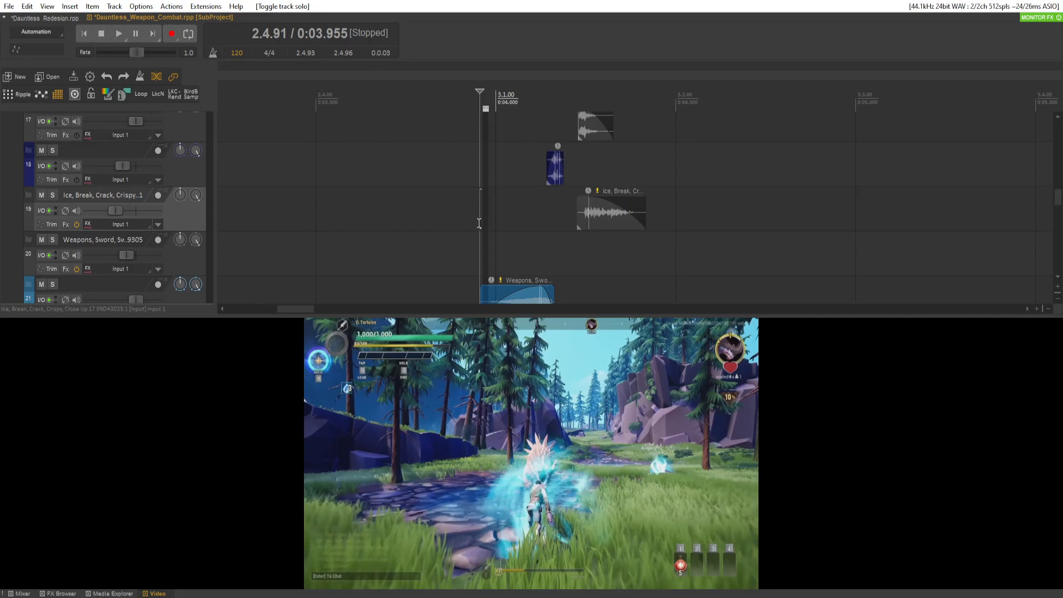
scroll(205, 169, "down", 2)
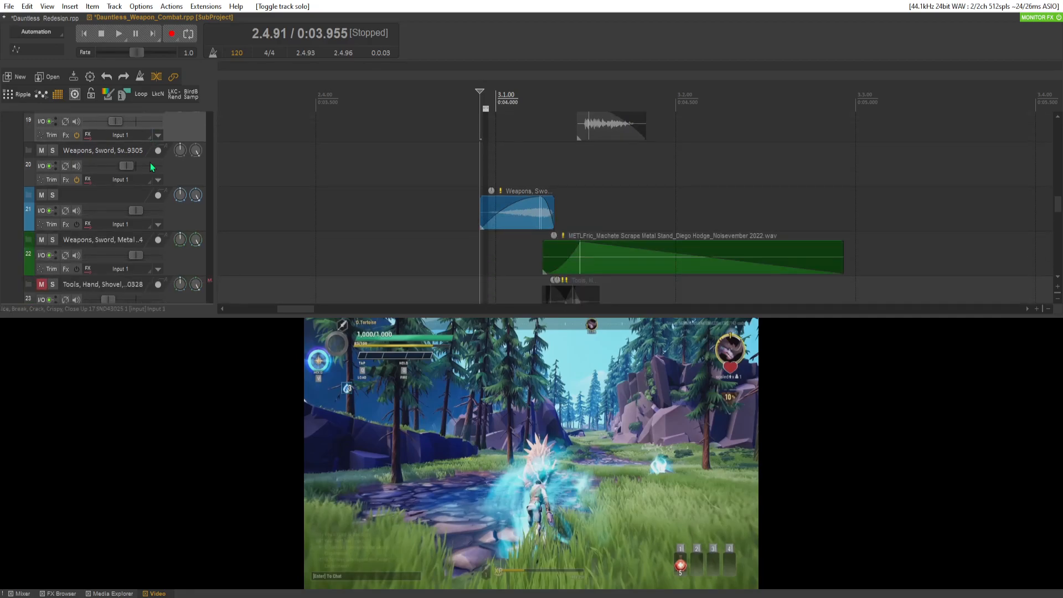
scroll(447, 183, "up", 2)
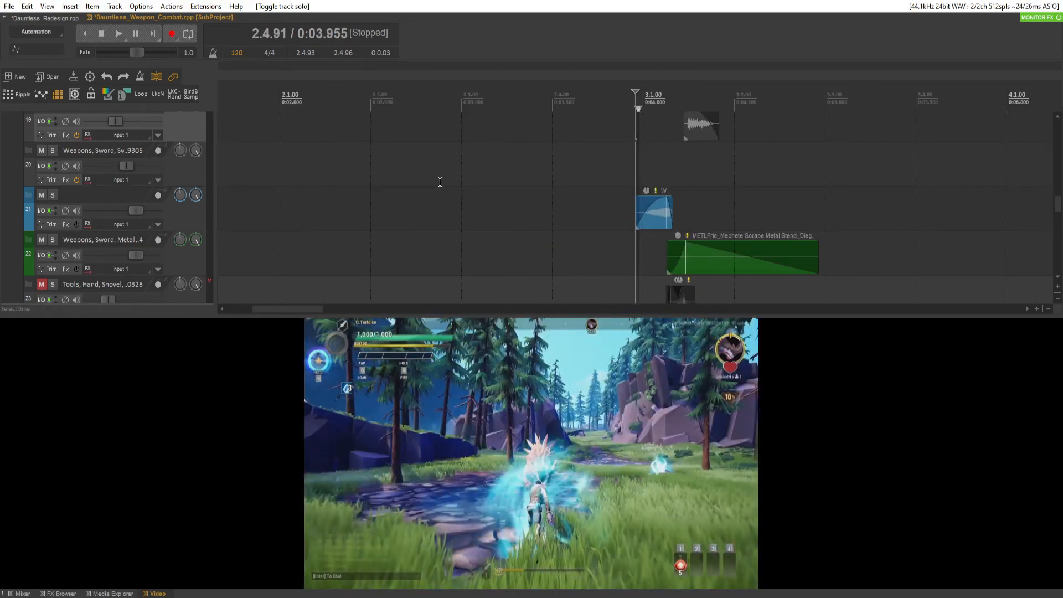
left_click(623, 177)
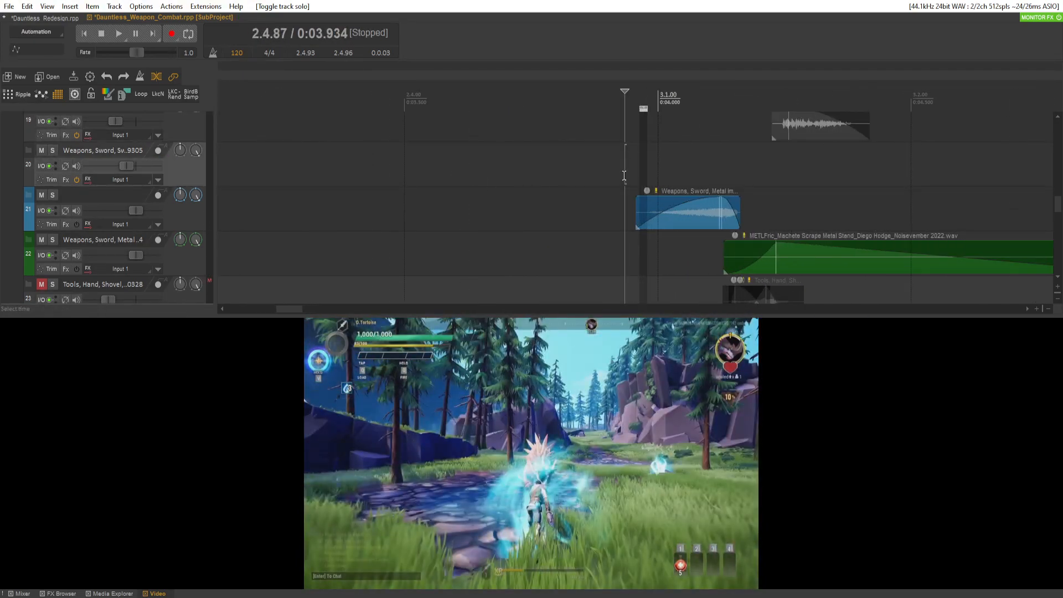
Replay the first hit from the edit cursor several times to judge all unmuted sword and impact layers together
key("space")
key("space")
key("space")
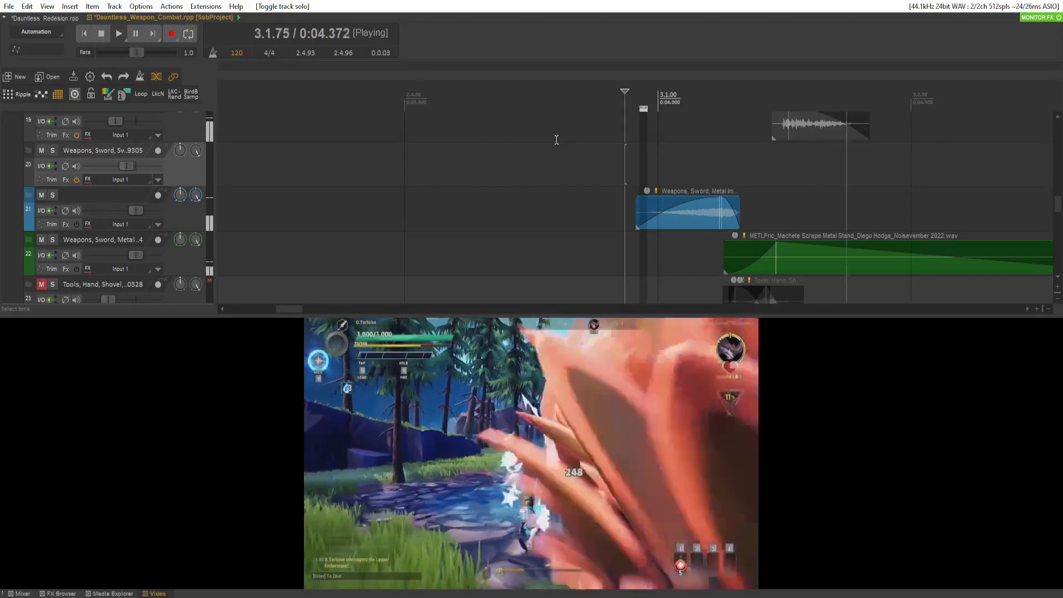
key("space")
key("space")
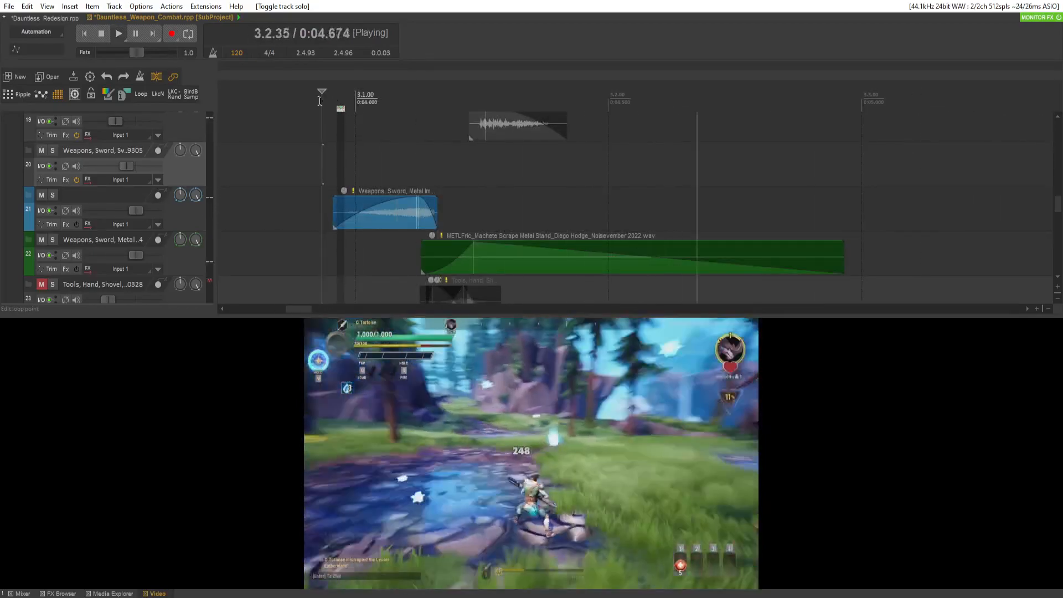
key("space")
scroll(163, 158, "down", 2)
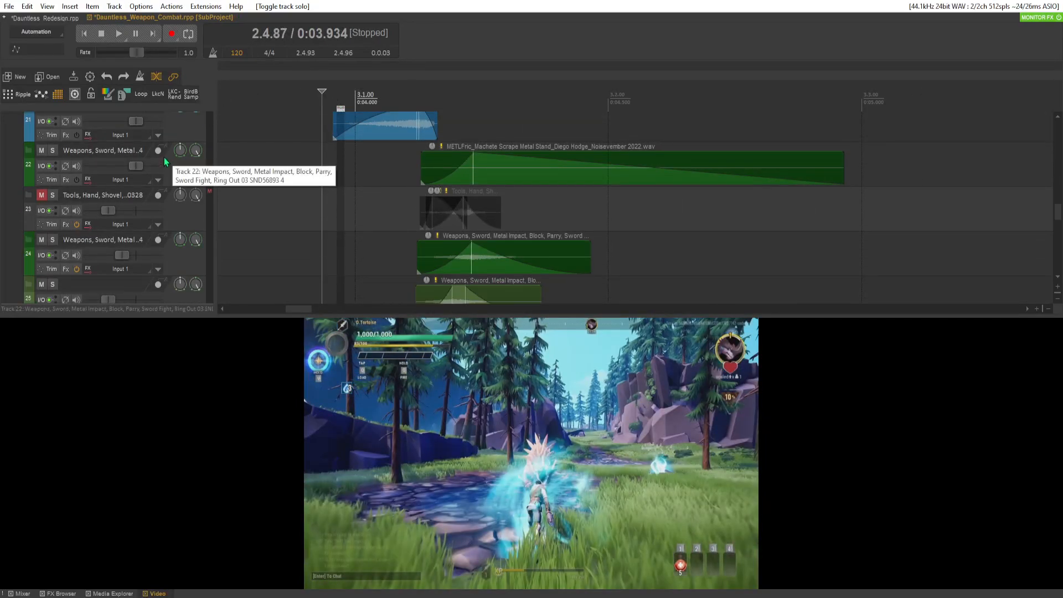
key("space")
key("space")
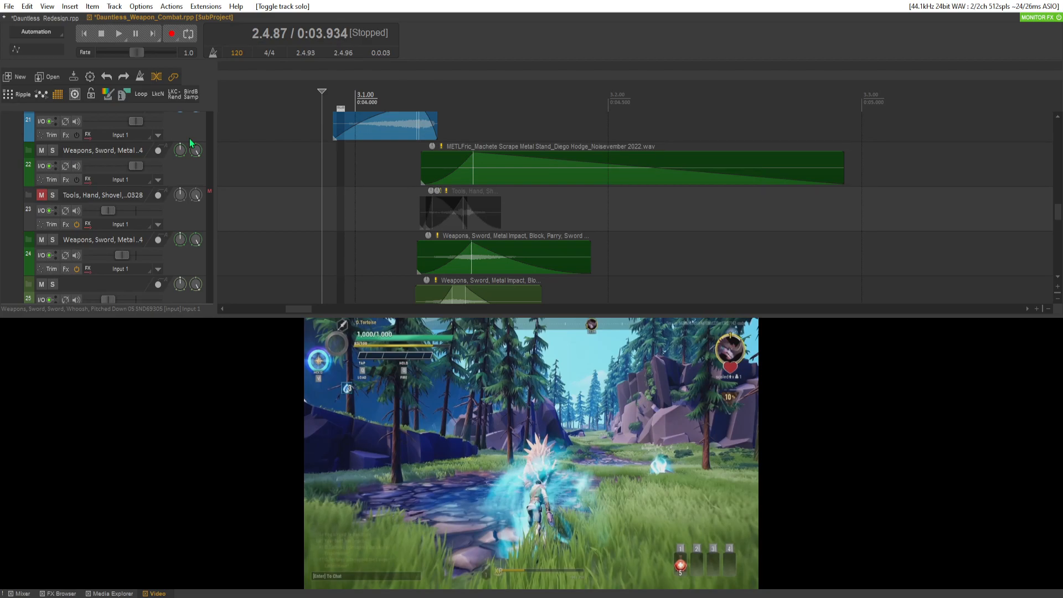
Bring up the High, Mid and Low Freq group tracks and play the first hit again
scroll(126, 203, "up", 10)
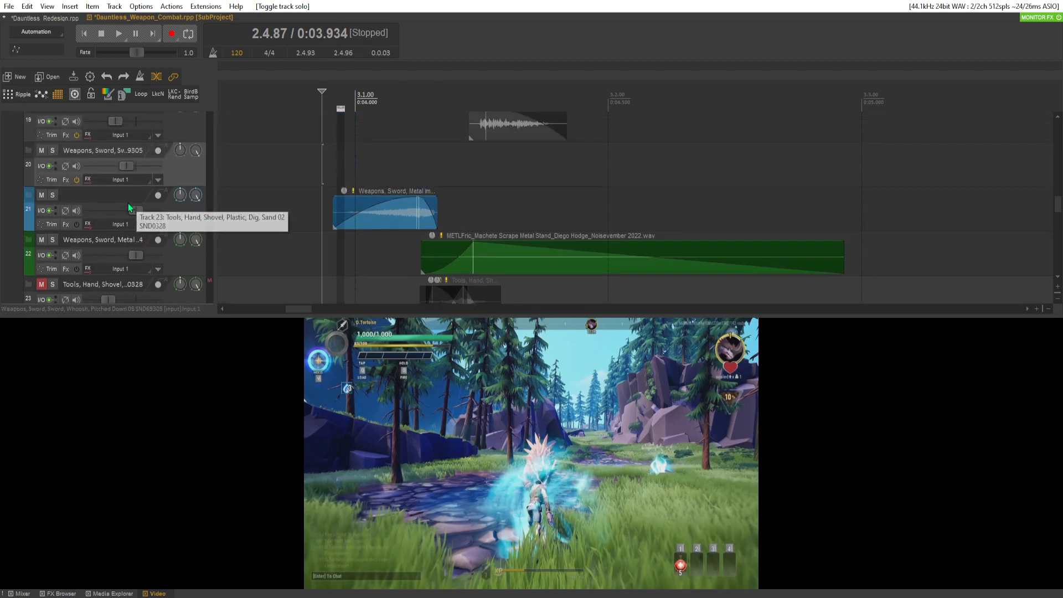
scroll(129, 202, "up", 1)
key("space")
key("space")
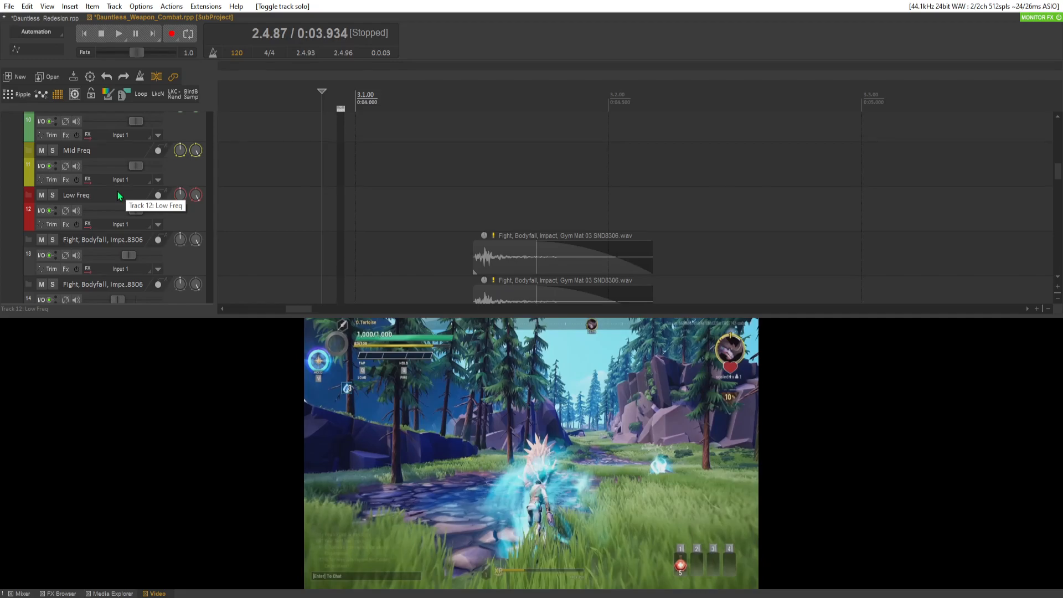
key("space")
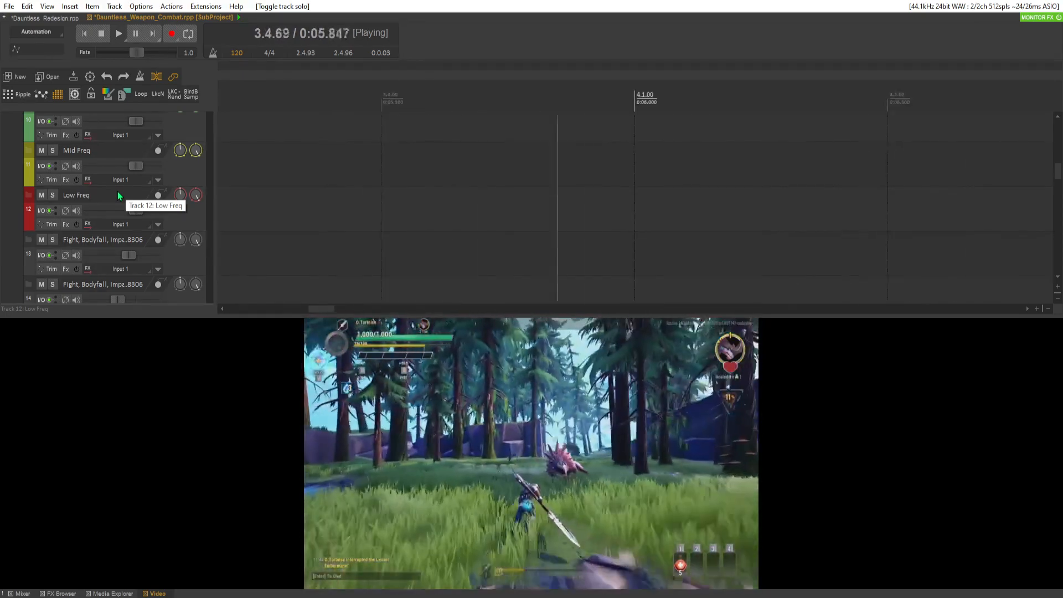
key("space")
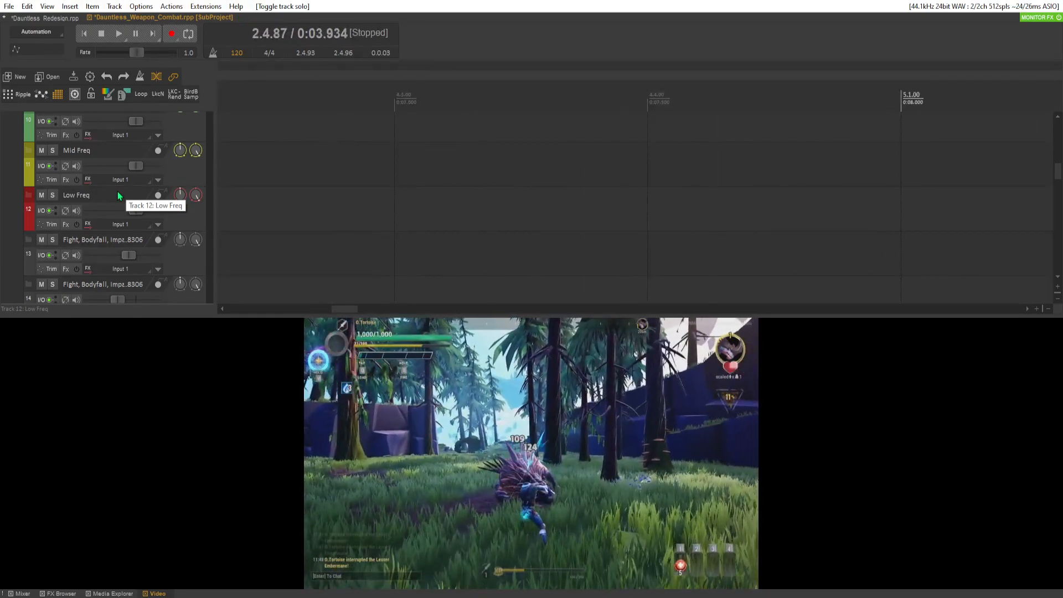
key("space")
key("space")
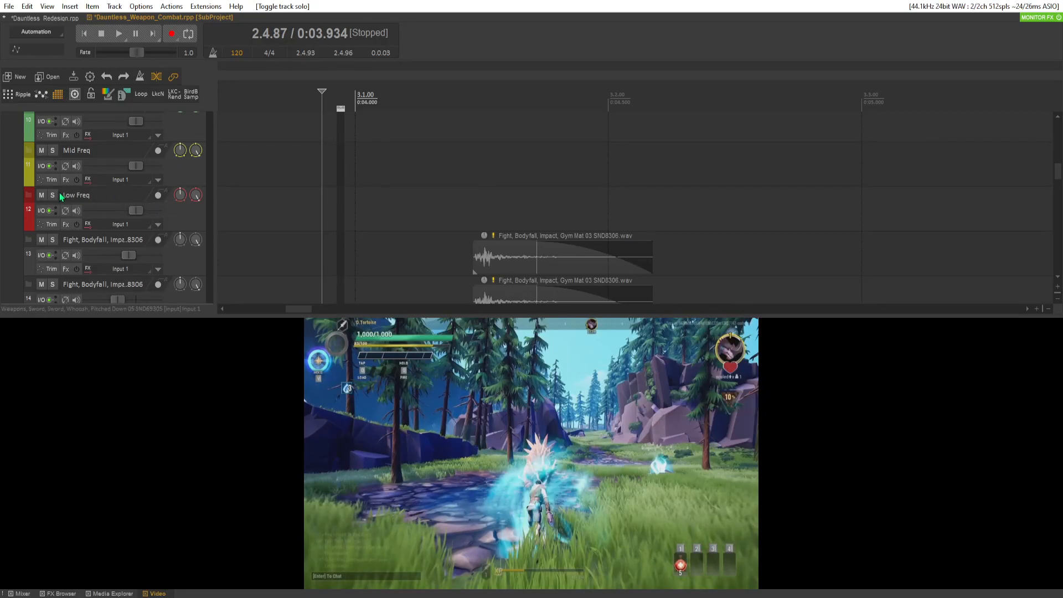
Compare the first hit with blue sofa cushion track 28 muted and unmuted, leaving the track unmuted
scroll(45, 190, "down", 6)
scroll(45, 191, "down", 12)
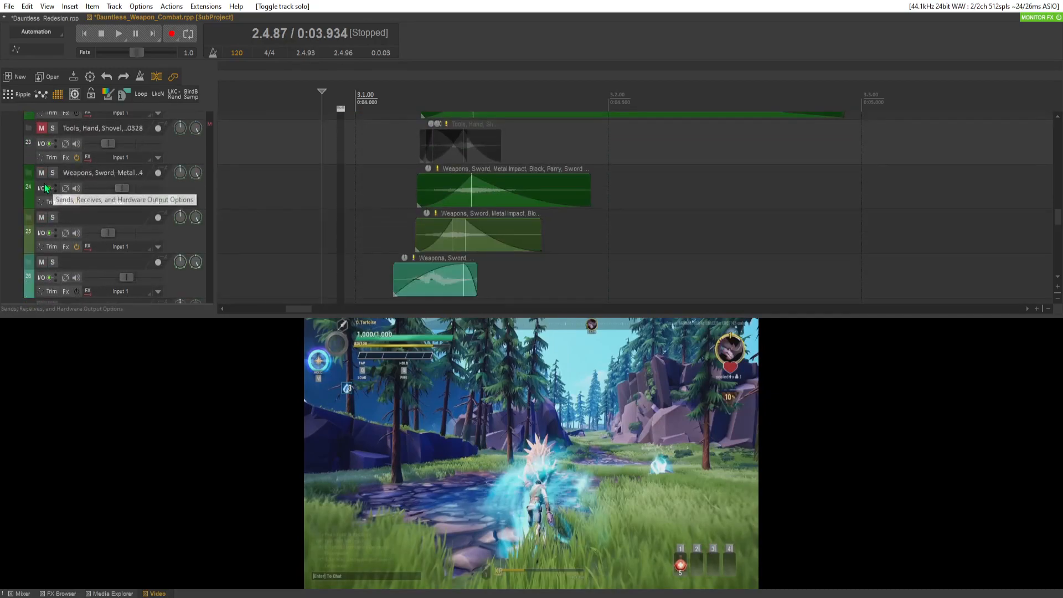
scroll(44, 175, "up", 1)
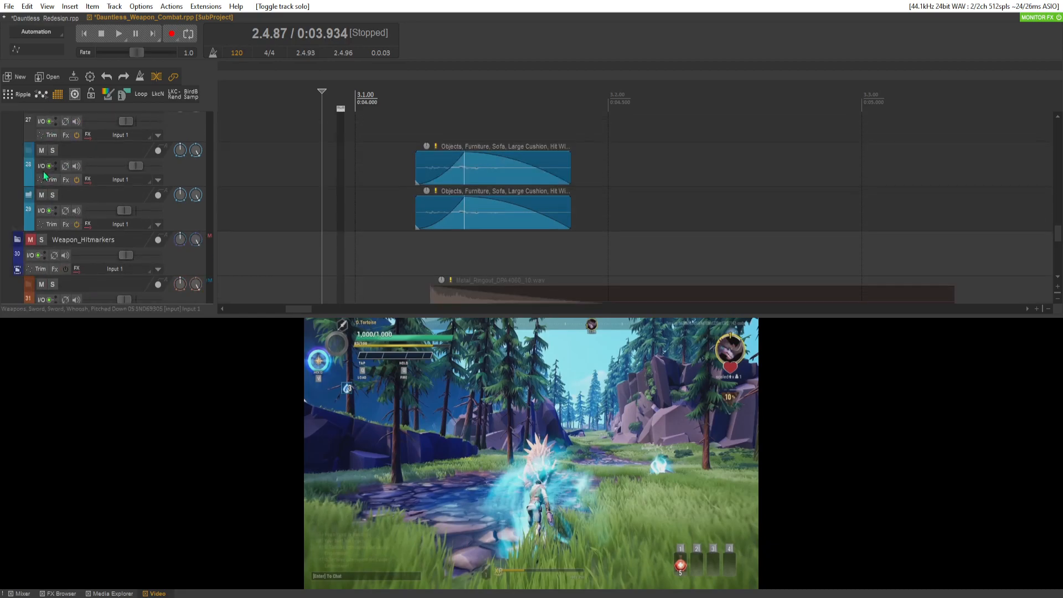
left_click(41, 150)
key("space")
key("space")
key("space")
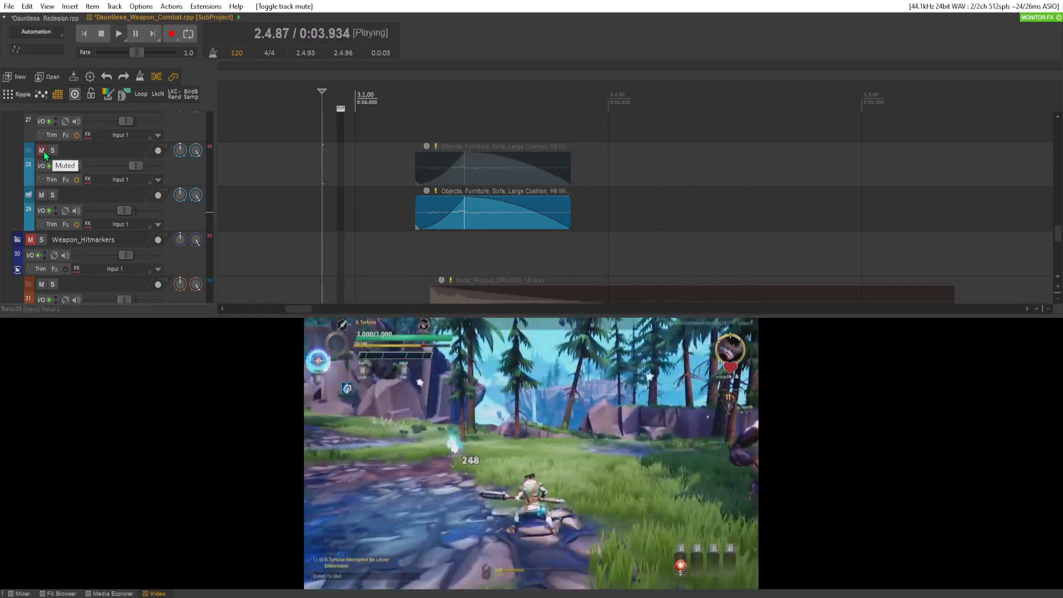
key("space")
key("space")
key("space")
left_click(42, 151)
key("space")
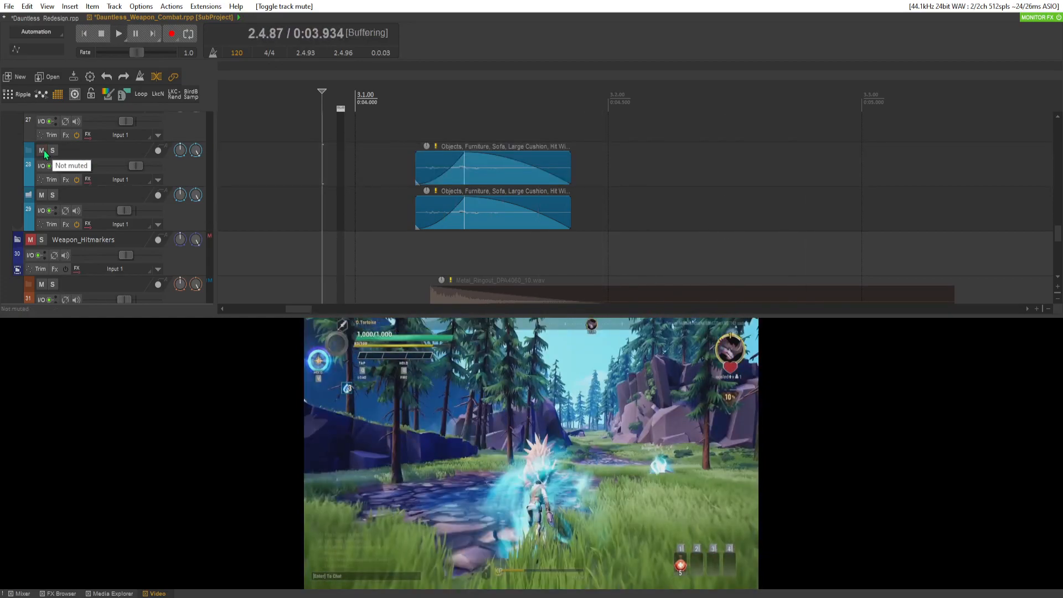
key("space")
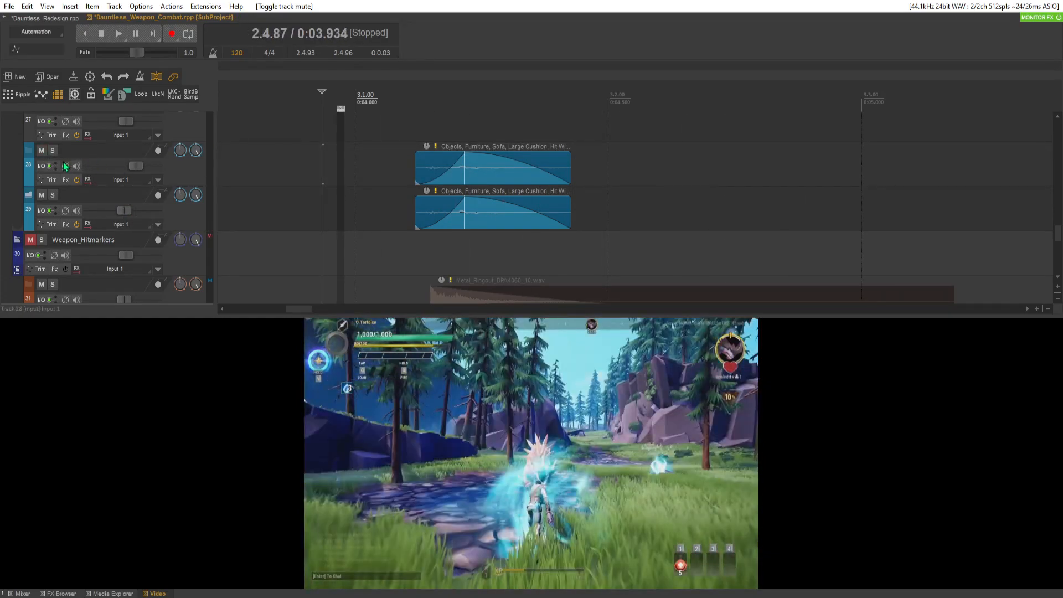
Solo blue sofa cushion track 28 to audition it on the first hit, and remove the solo
left_click(56, 151)
key("space")
key("space")
left_click(53, 151)
Lower the volume of blue sofa cushion track 28 to -6.98 dB and replay the first hit to check the balance
left_click_drag(135, 166, 125, 173)
key("space")
key("space")
key("space")
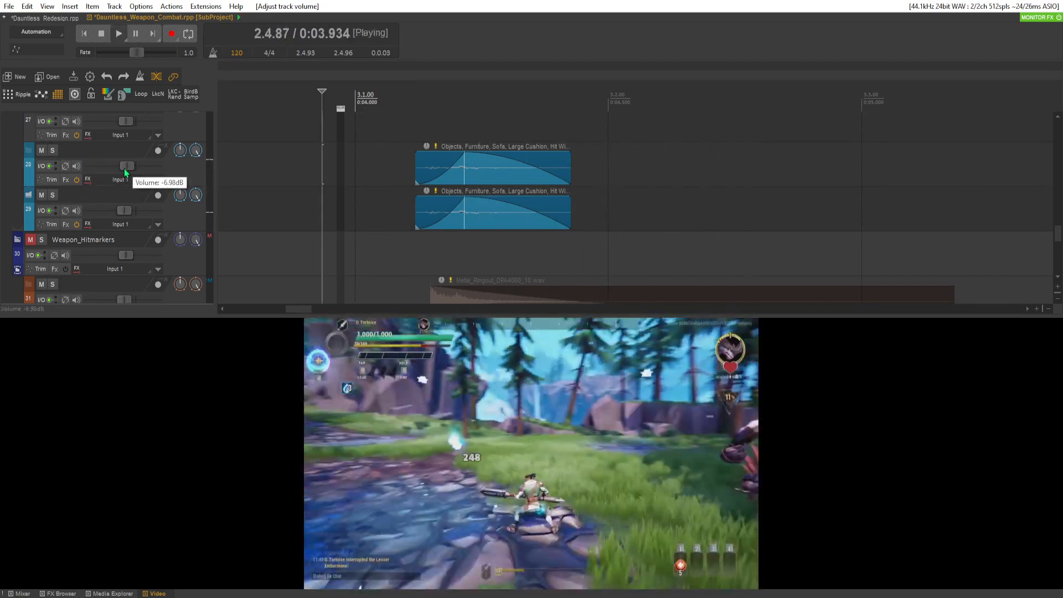
key("space")
key("space")
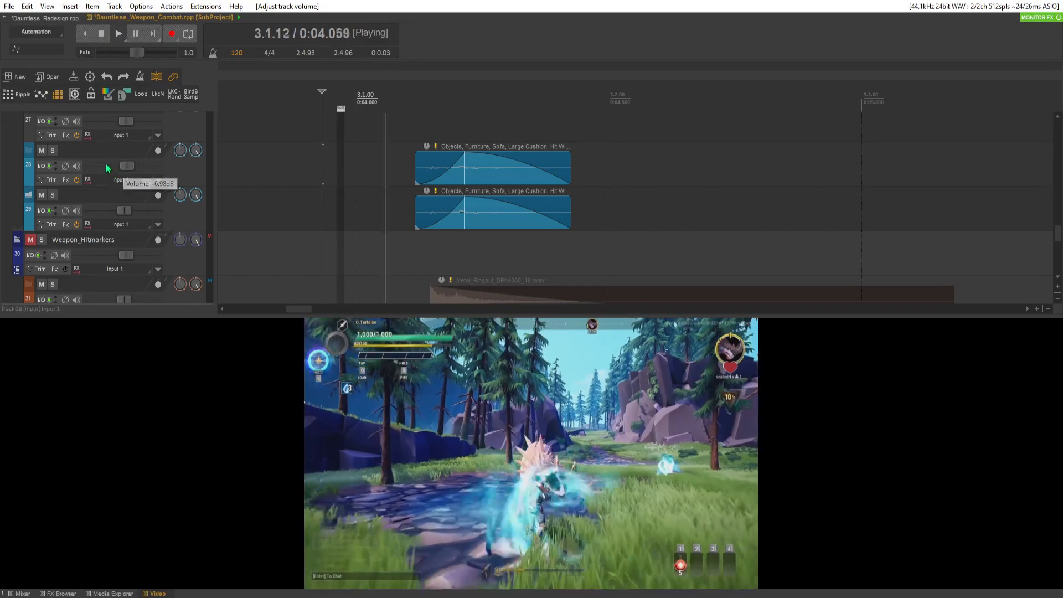
key("space")
Solo teal sword track 26 to audition it on the first hit, remove the solo, and replay the full mix
scroll(93, 165, "up", 3)
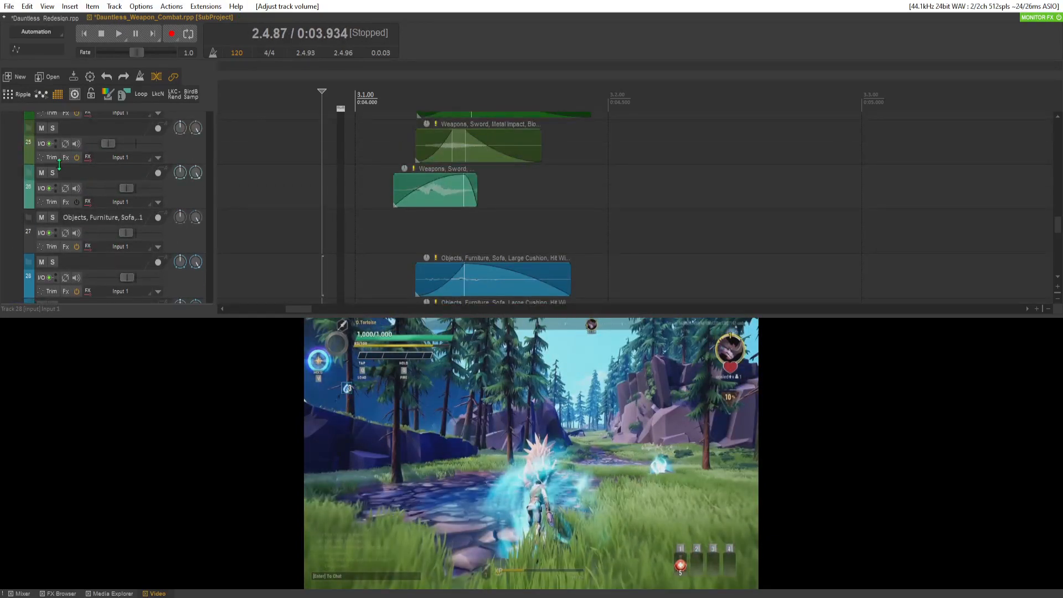
left_click(54, 172)
key("space")
key("space")
left_click(54, 172)
scroll(55, 172, "up", 1)
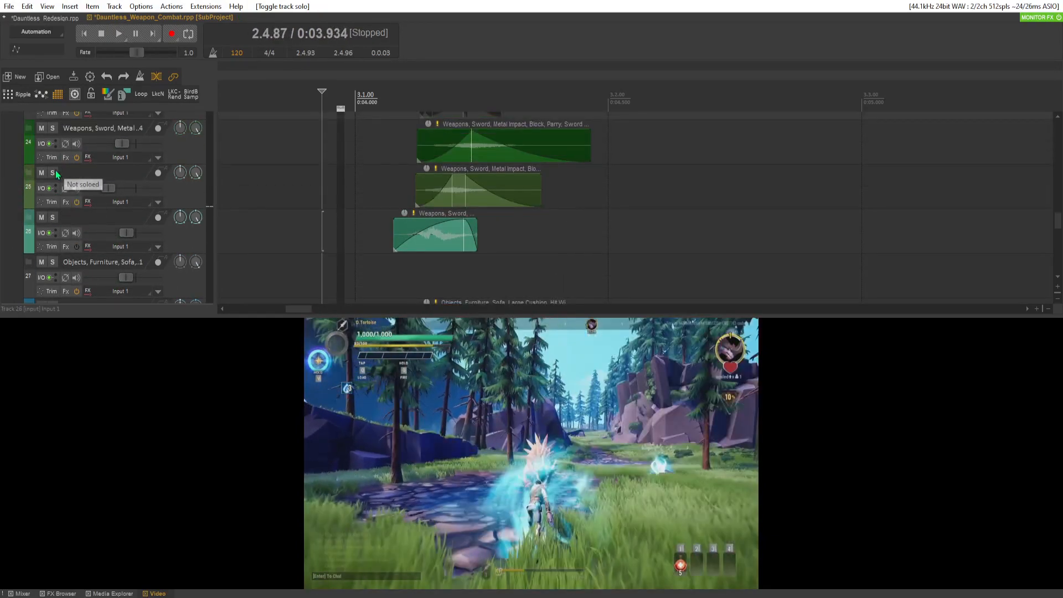
key("space")
scroll(57, 168, "up", 3)
key("space")
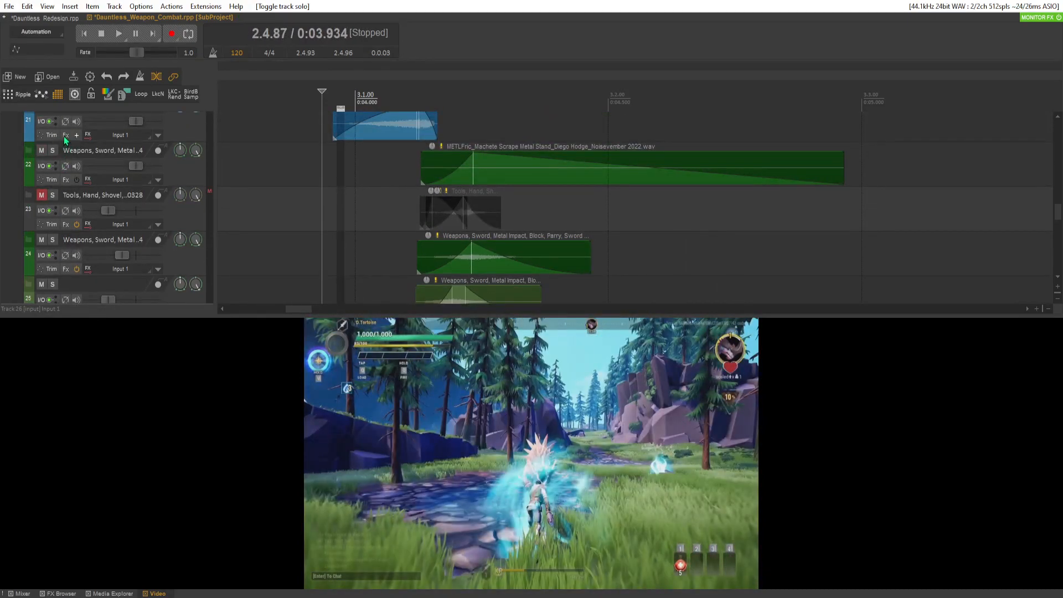
Solo green metal scrape track 22 to audition it on the first hit, and remove the solo
left_click(53, 151)
key("space")
key("space")
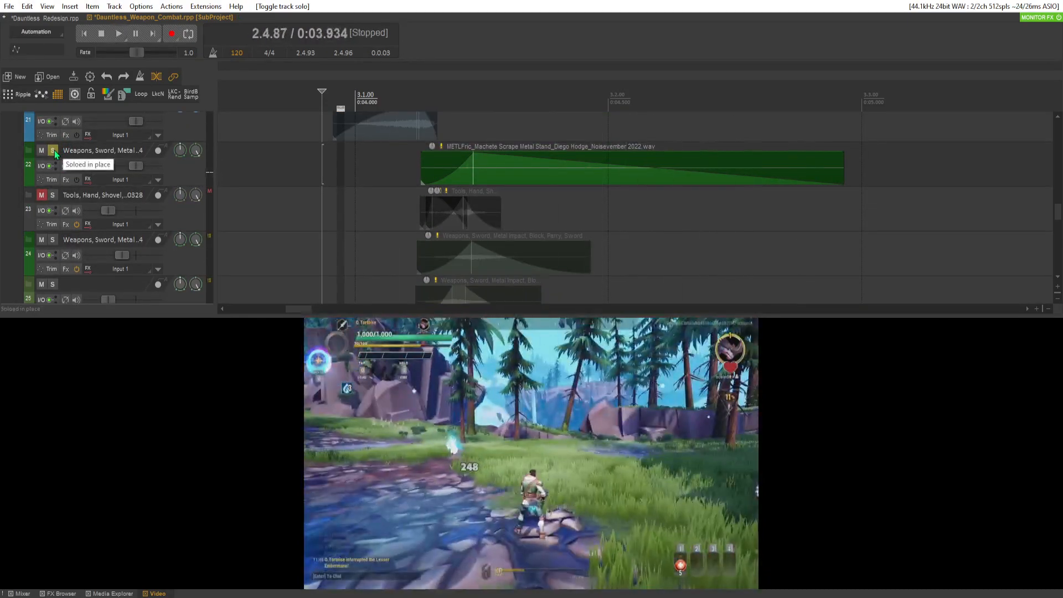
left_click(54, 151)
Place the edit cursor at 0:03.882, ahead of the first hit's clips, and play the hit from there
scroll(58, 151, "up", 1)
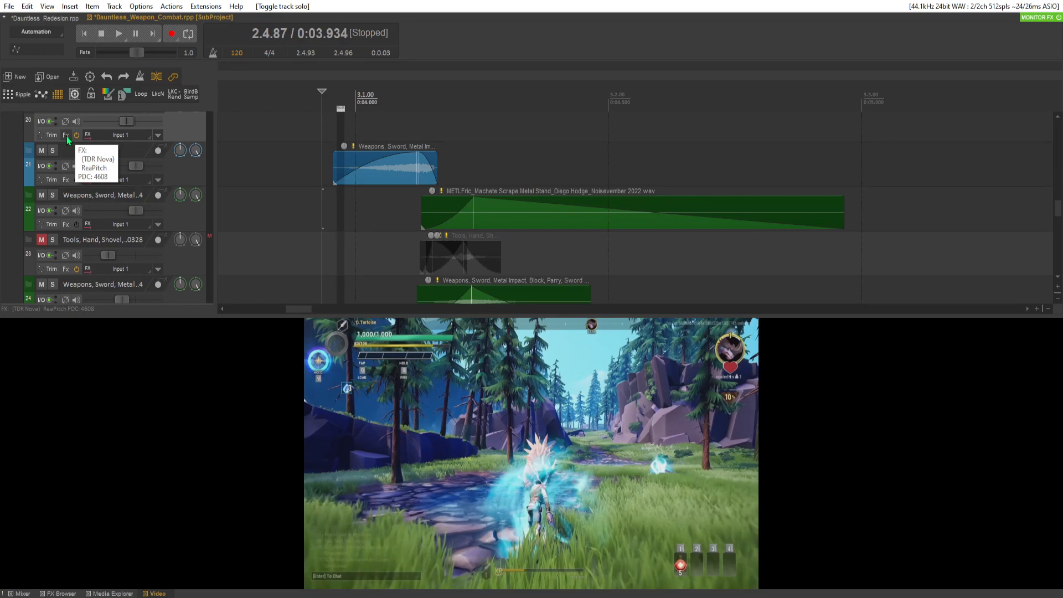
scroll(66, 136, "up", 3)
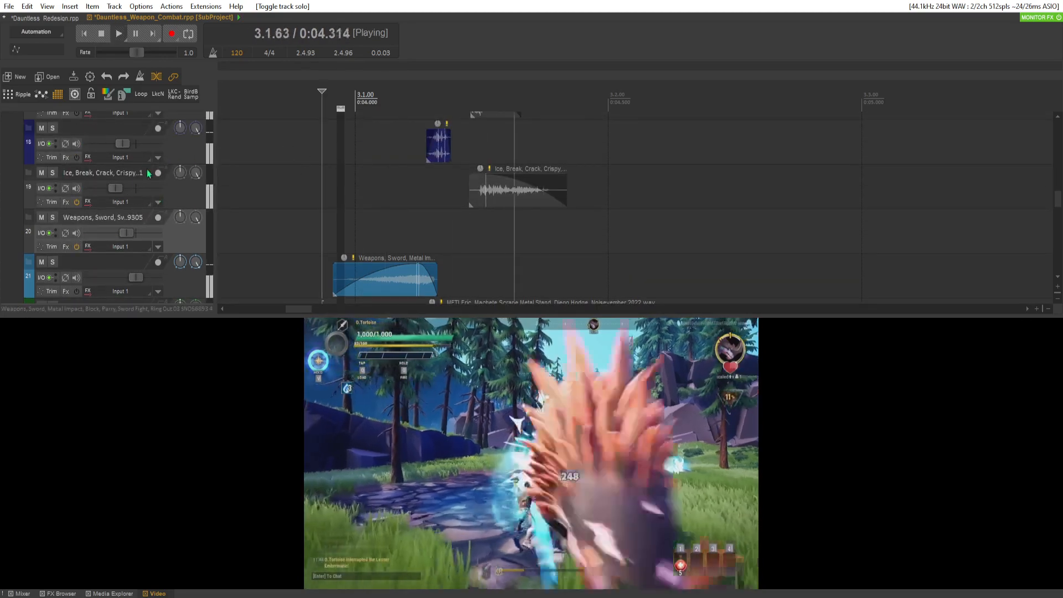
scroll(102, 205, "up", 2)
mouse_move(89, 208)
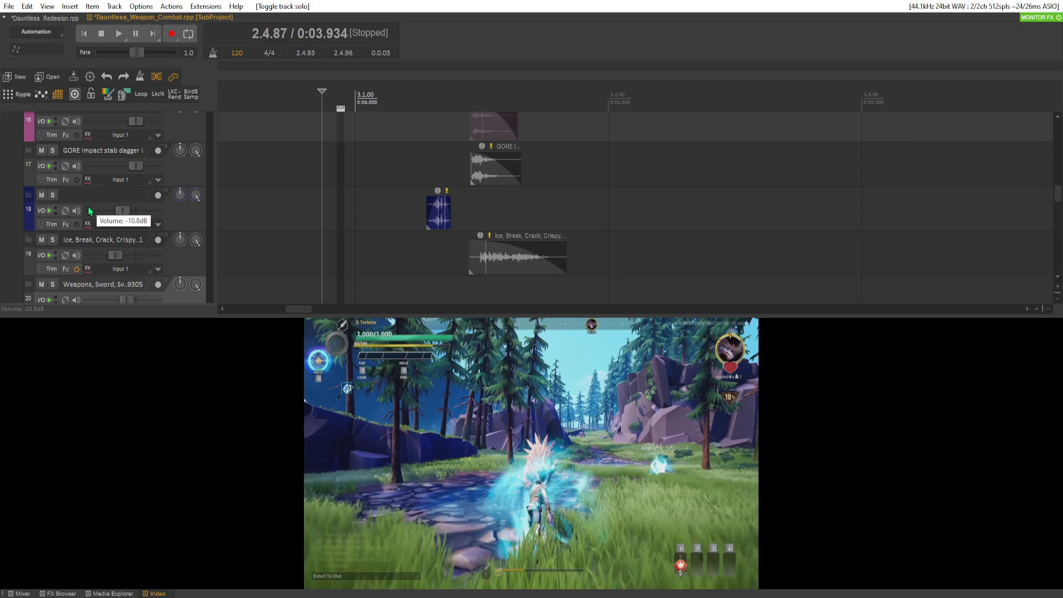
scroll(148, 217, "down", 1)
scroll(148, 217, "down", 1)
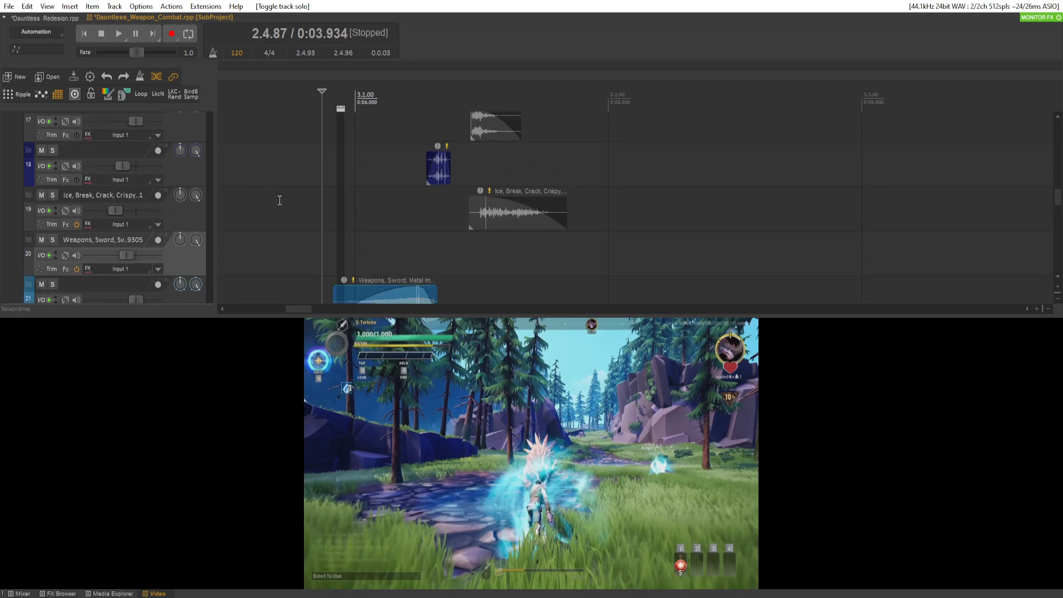
left_click(294, 202)
scroll(294, 201, "down", 4)
key("space")
key("space")
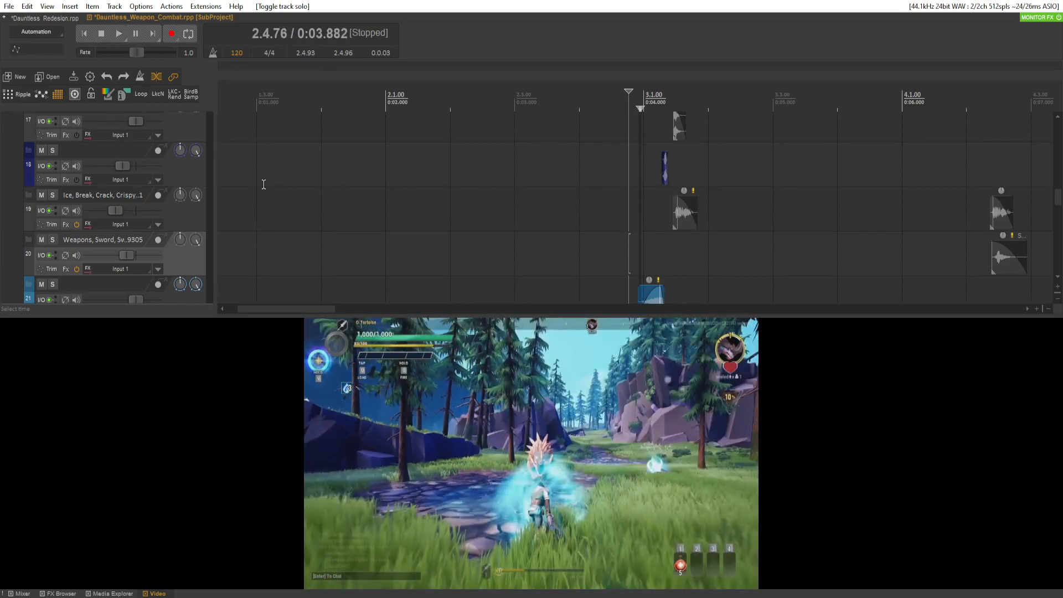
Look through the Weapon_Hit, Spear Weapon sounds and Weapon_Hitmarkers tracks and their clips across the combat sequence
scroll(139, 169, "up", 3)
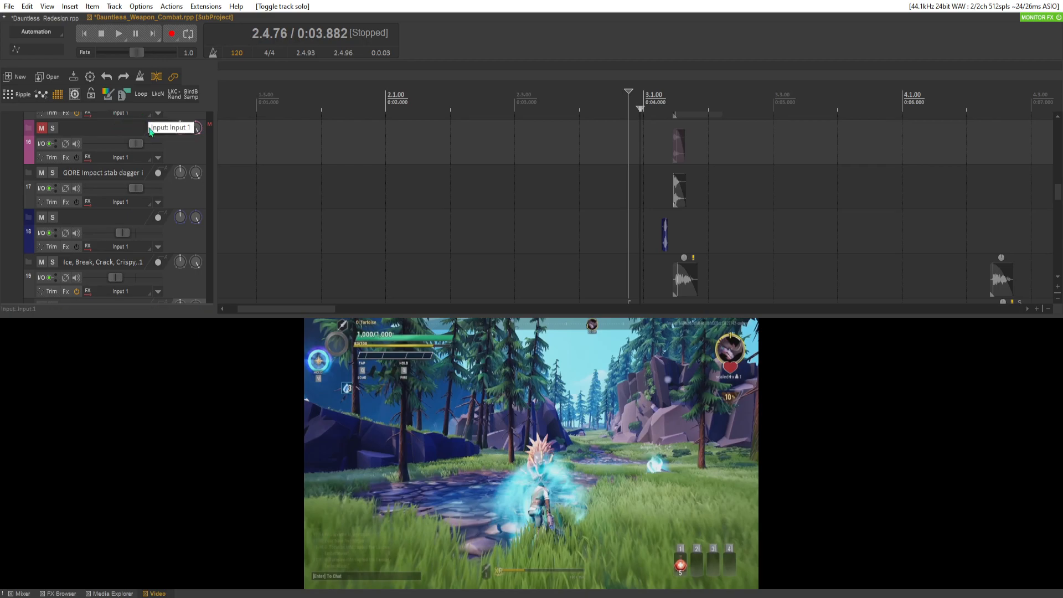
scroll(155, 144, "up", 12)
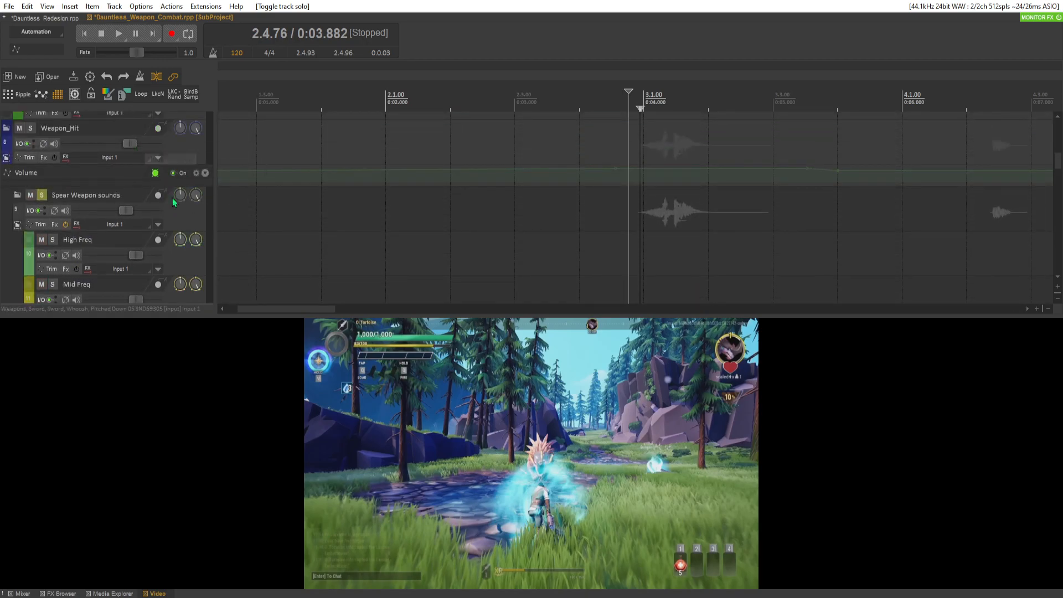
scroll(177, 199, "down", 20)
scroll(164, 196, "down", 8)
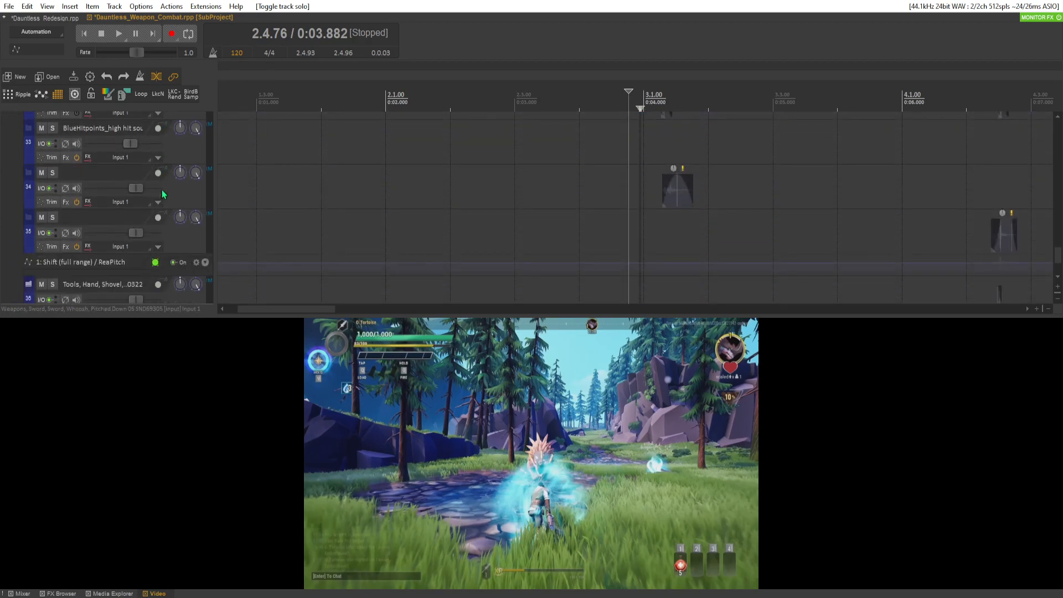
scroll(164, 194, "down", 3)
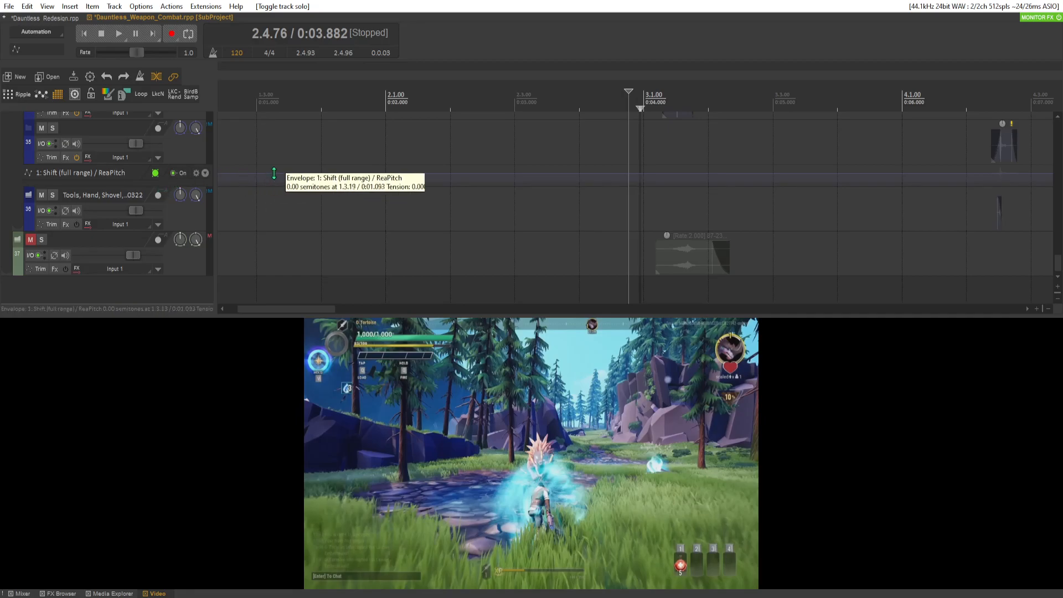
scroll(355, 201, "down", 3)
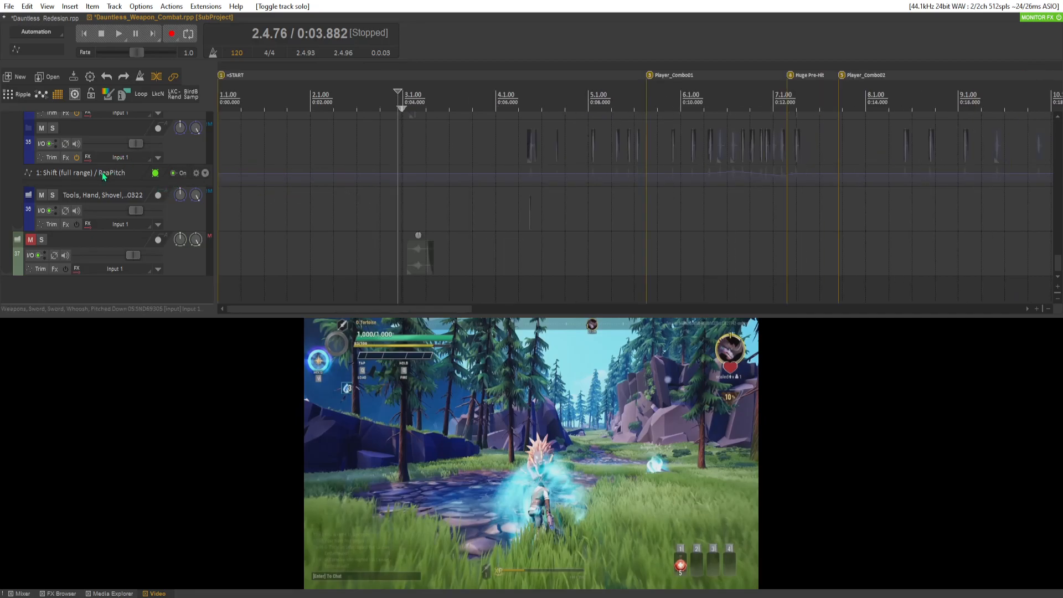
scroll(102, 171, "up", 5)
scroll(103, 170, "up", 4)
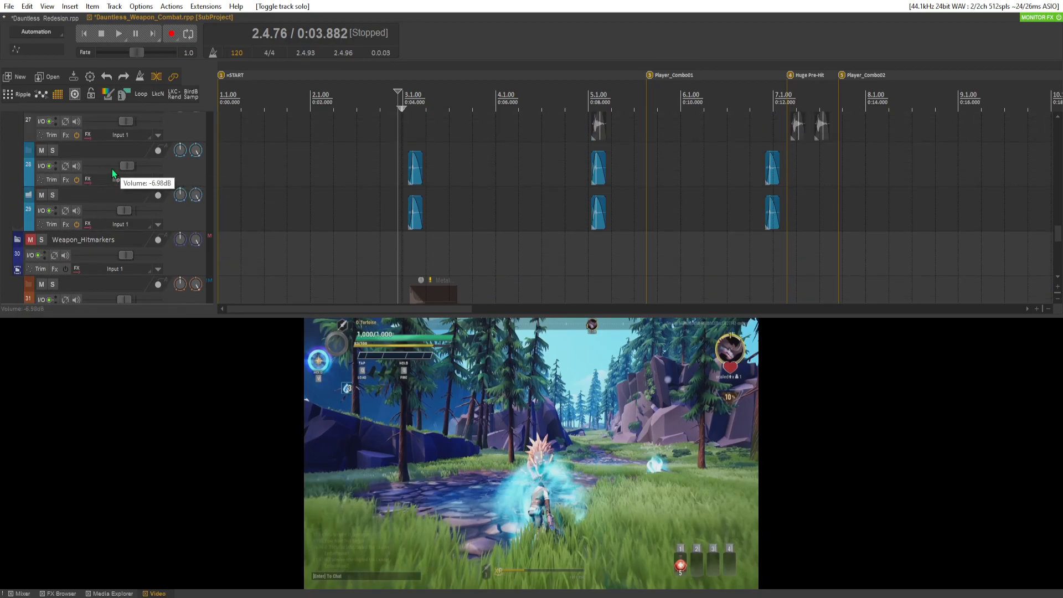
scroll(113, 173, "up", 4)
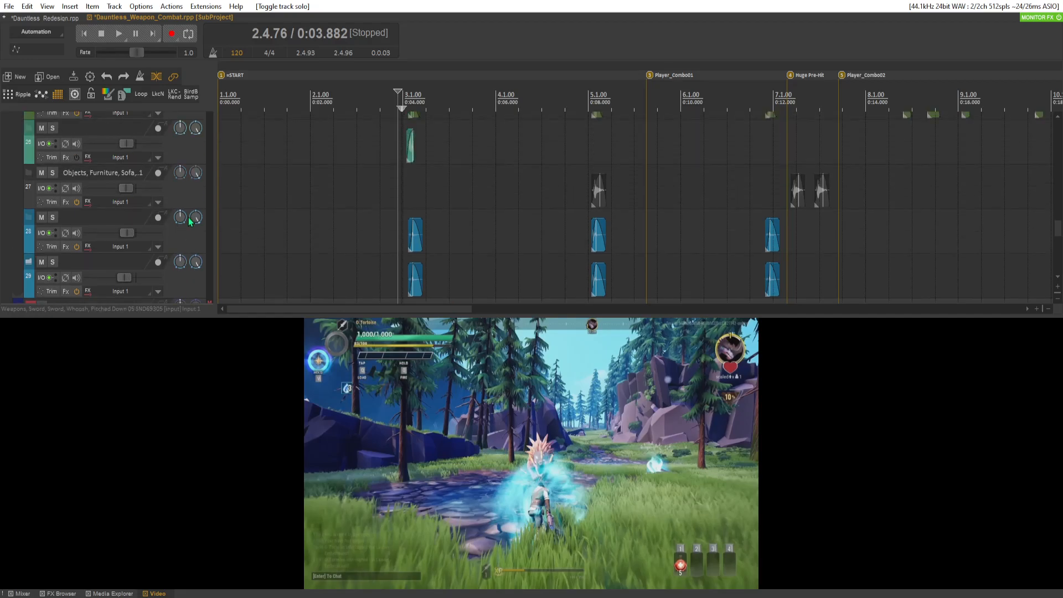
Place the edit cursor at 0:03.935, before the first hit, and bring the impact layers of tracks 14 to 18 into view
left_click(401, 167)
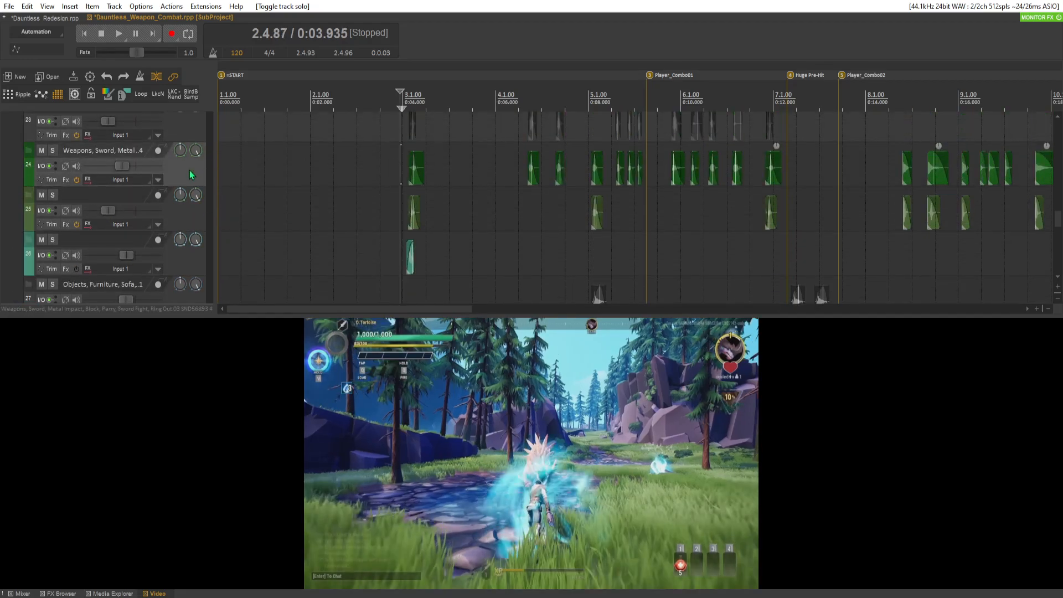
scroll(349, 202, "up", 10)
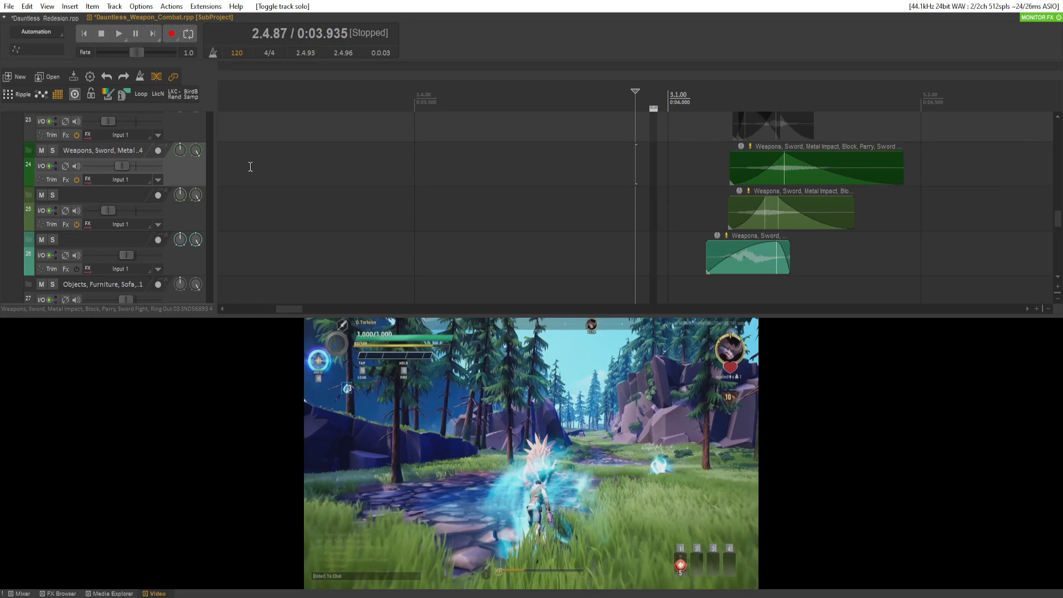
scroll(125, 188, "up", 12)
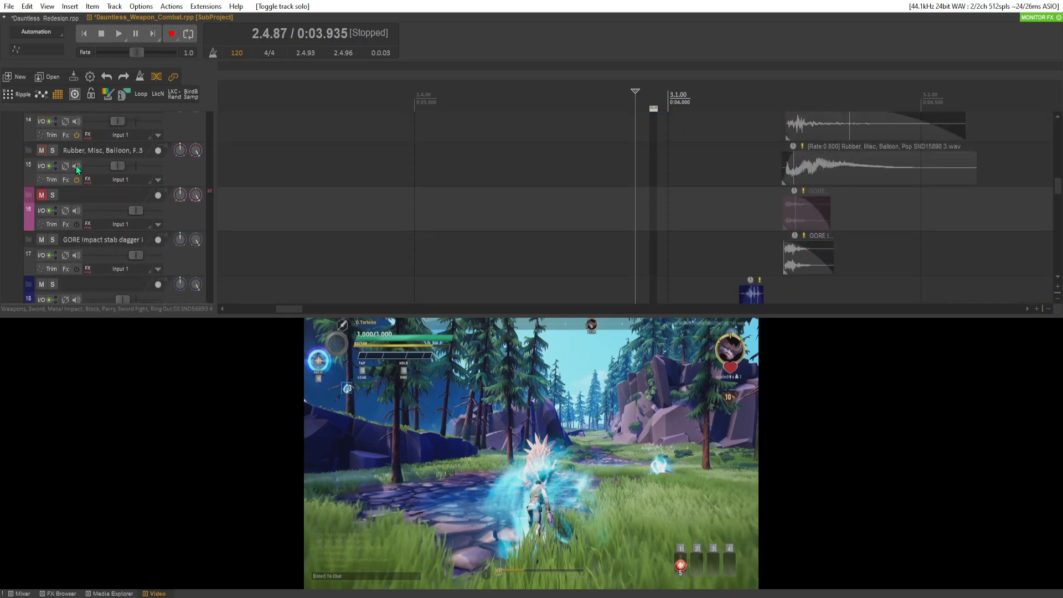
Collapse the child tracks of the Spear Weapon sounds folder
scroll(76, 165, "up", 5)
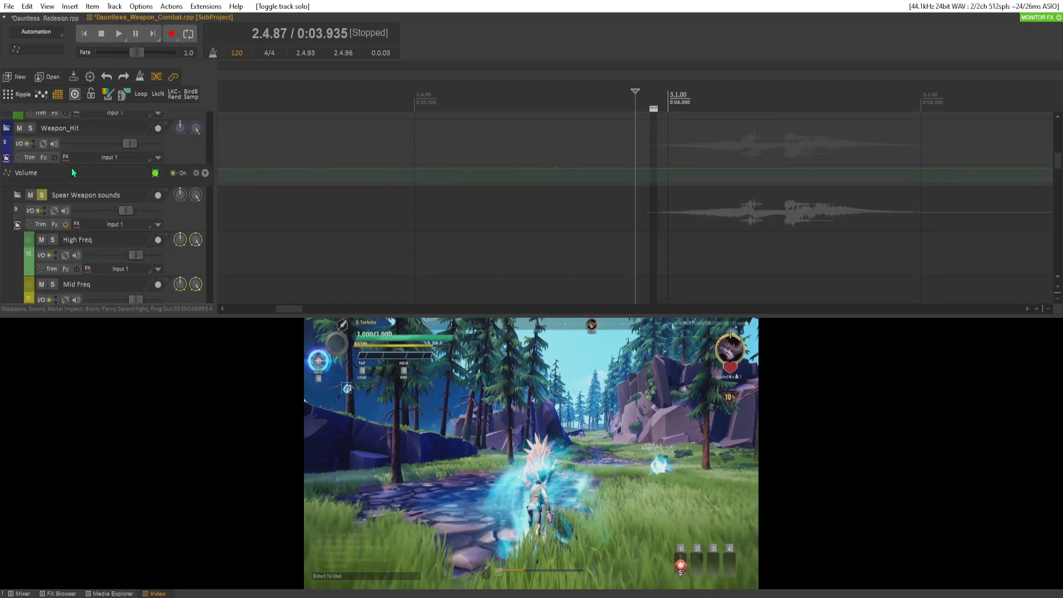
scroll(66, 171, "up", 1)
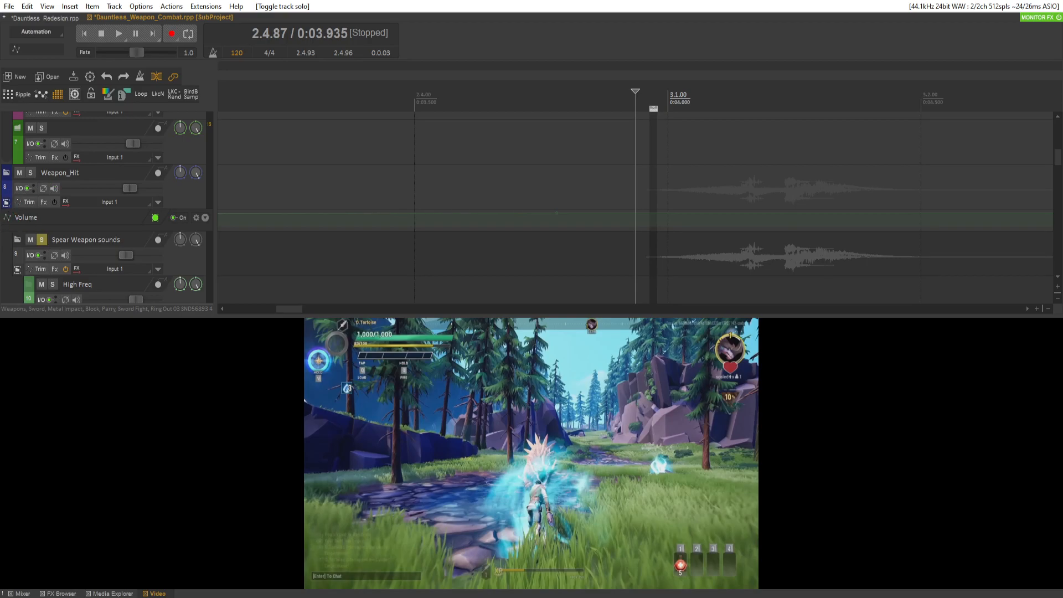
left_click(18, 270)
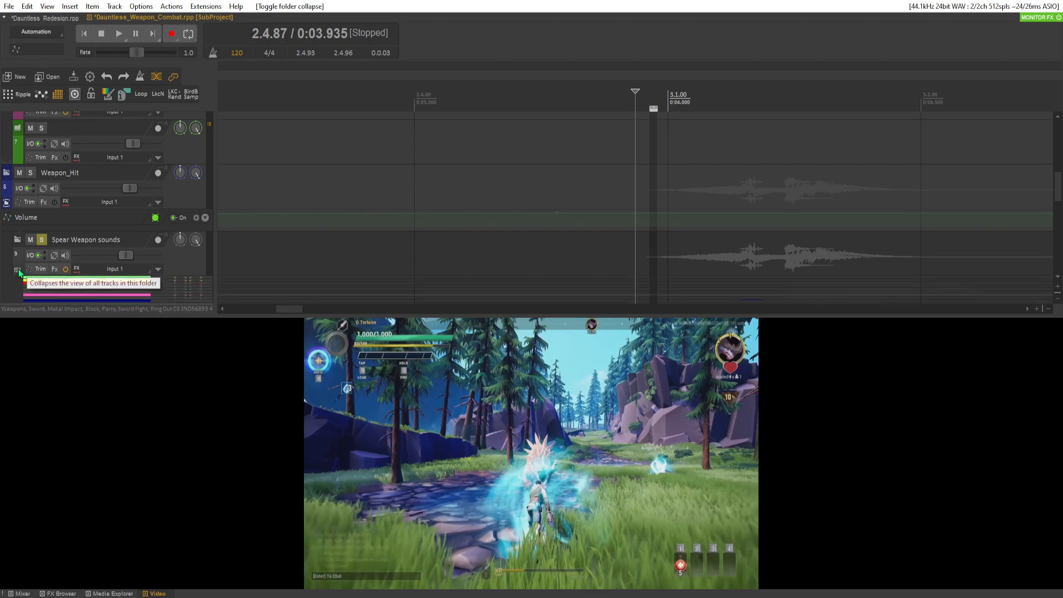
Look through the track list from ReRecordDauntlessClip_Muted down to the layers under Weapon_Hitmarkers
scroll(19, 271, "down", 4)
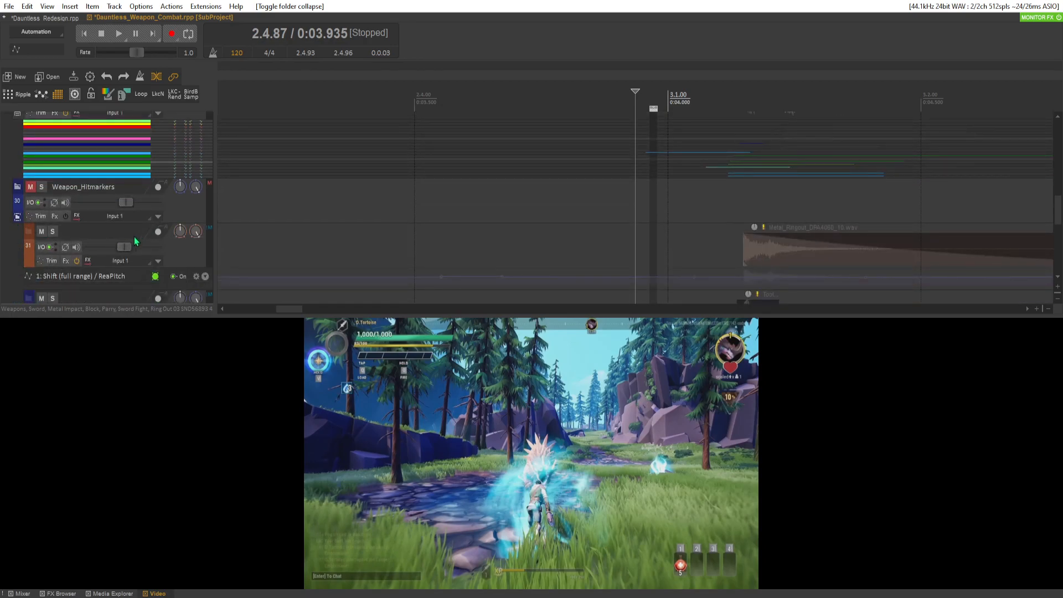
scroll(94, 251, "up", 3)
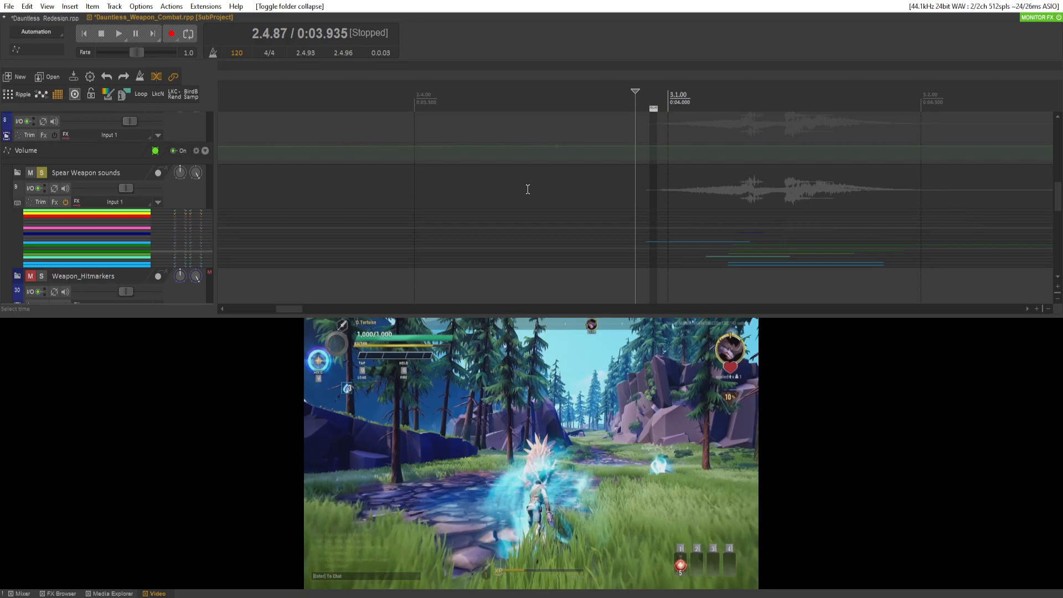
scroll(111, 174, "up", 15)
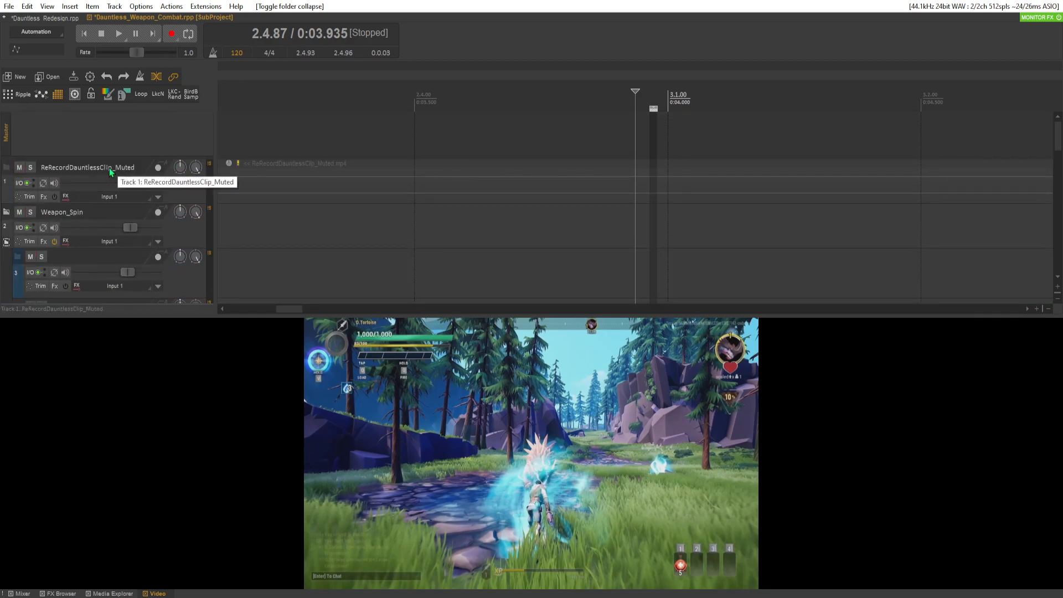
scroll(155, 215, "down", 6)
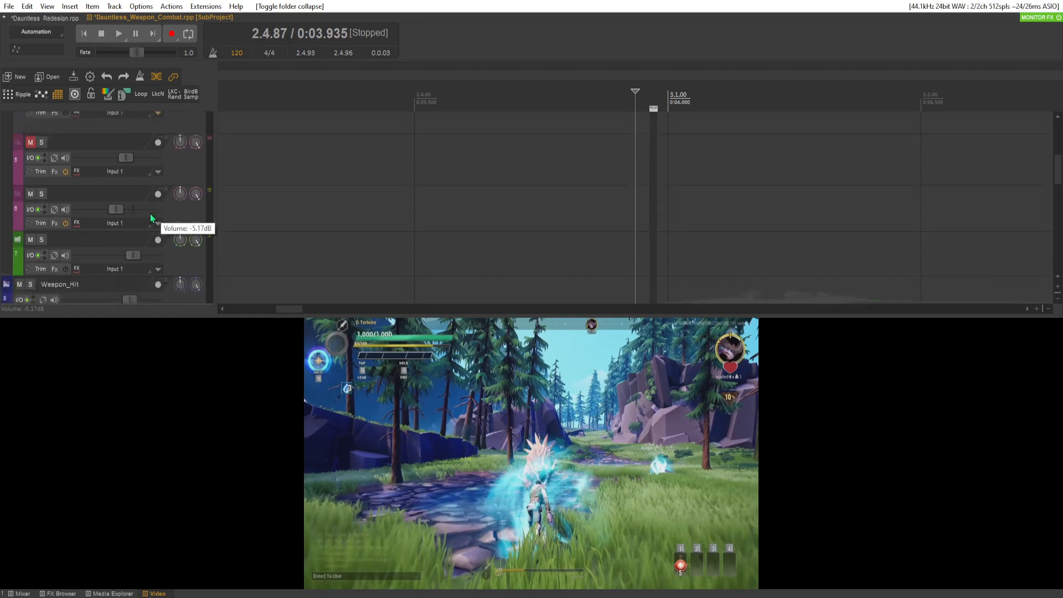
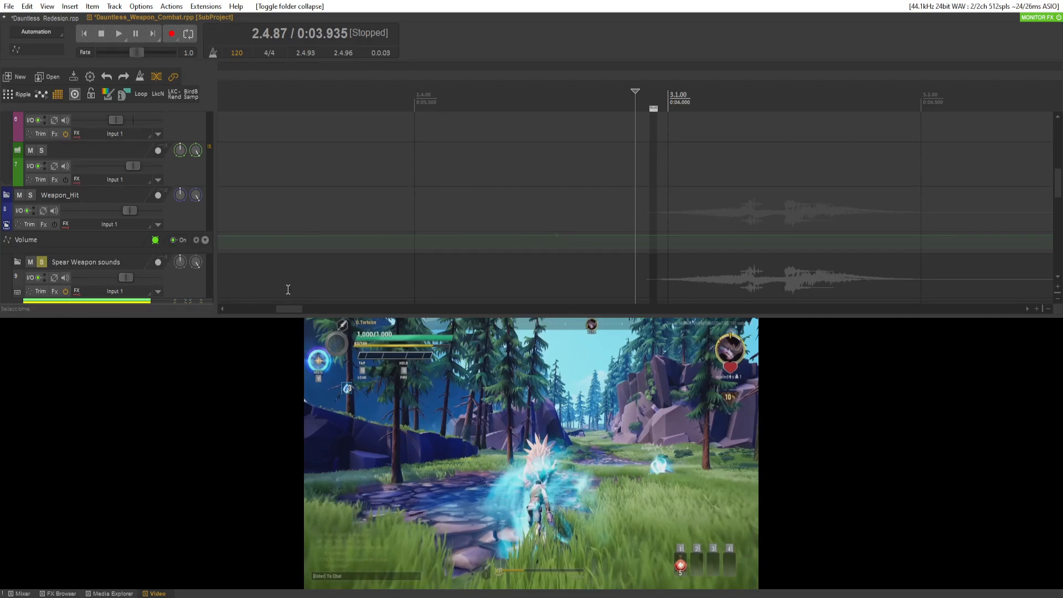
scroll(144, 245, "down", 1)
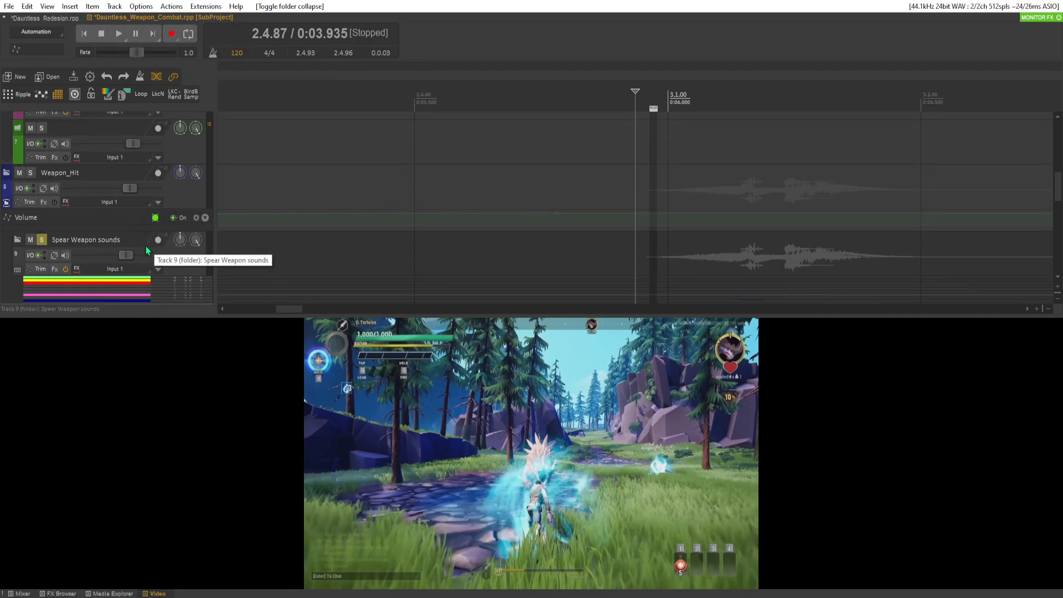
scroll(123, 198, "down", 6)
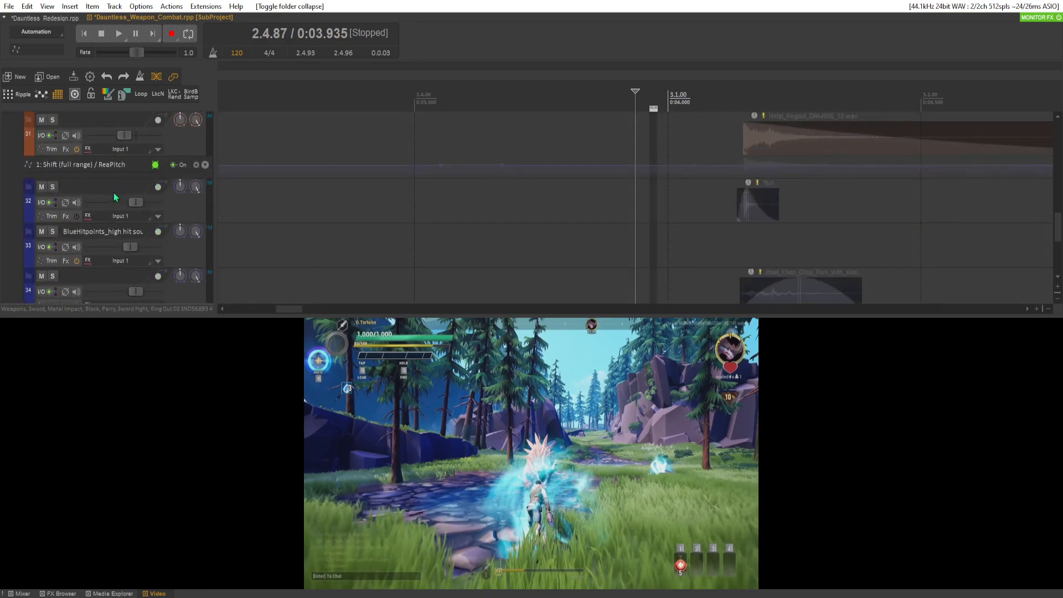
scroll(114, 196, "down", 4)
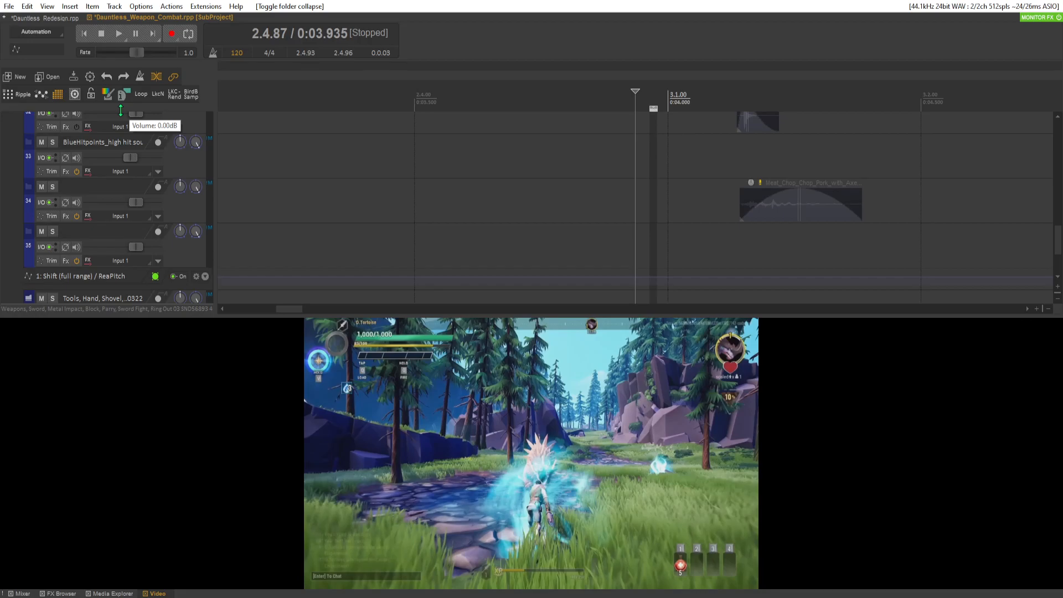
Place the edit cursor at 0:02.898, ahead of the first hit, and play the combat sequence from there
scroll(415, 207, "down", 3)
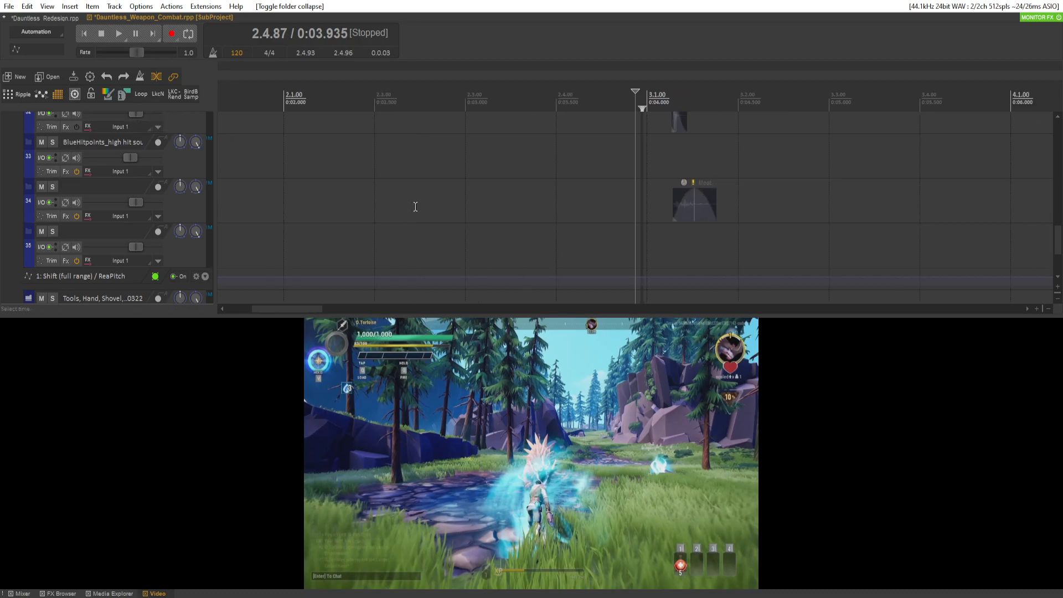
left_click(446, 192)
key("space")
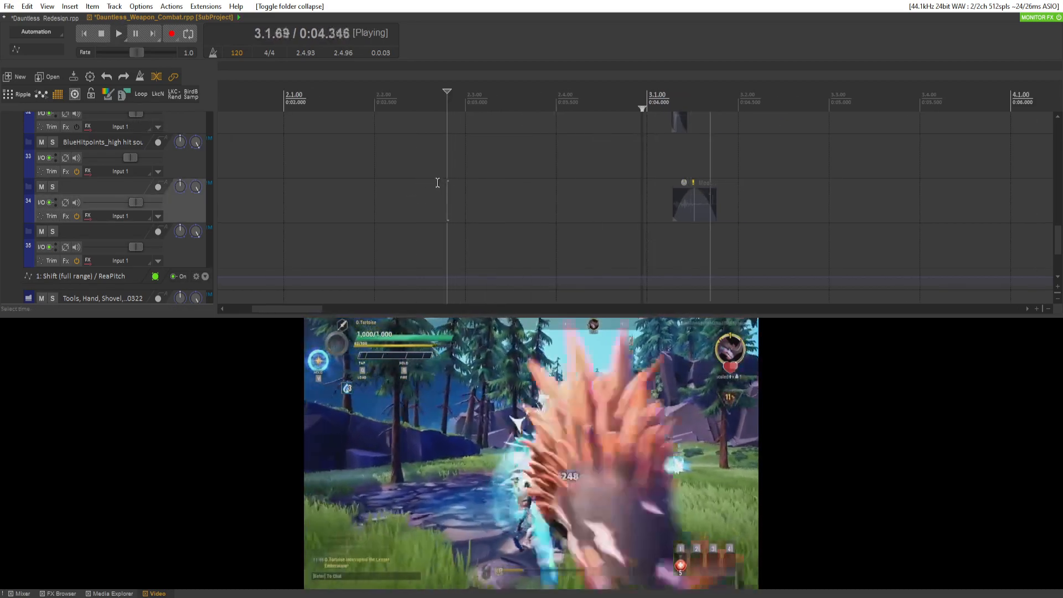
key("space")
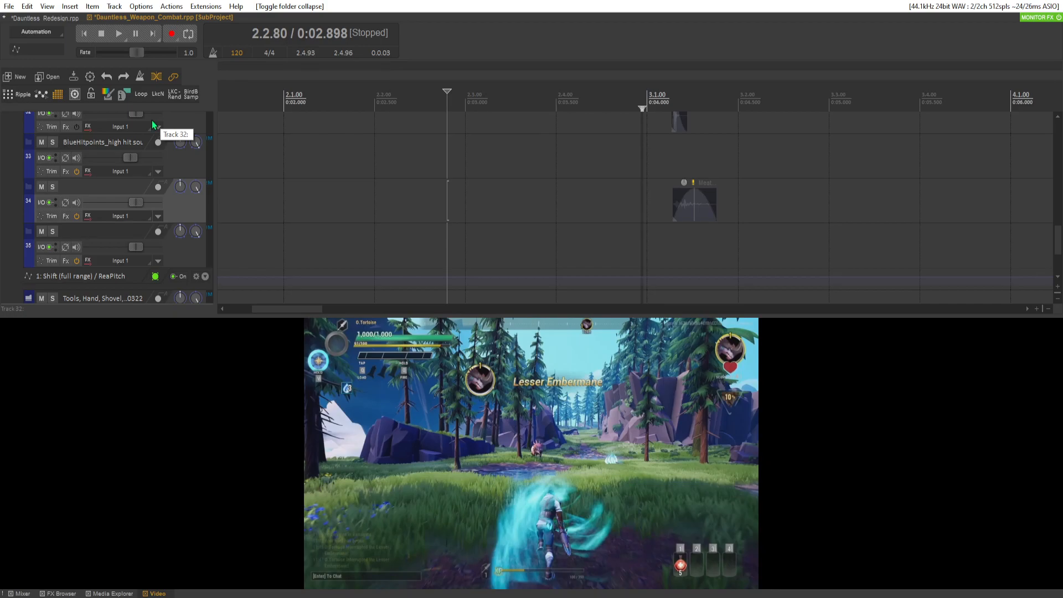
Switch to the Dauntless_Redesign project and play it from the start of its time selection
left_click(60, 19)
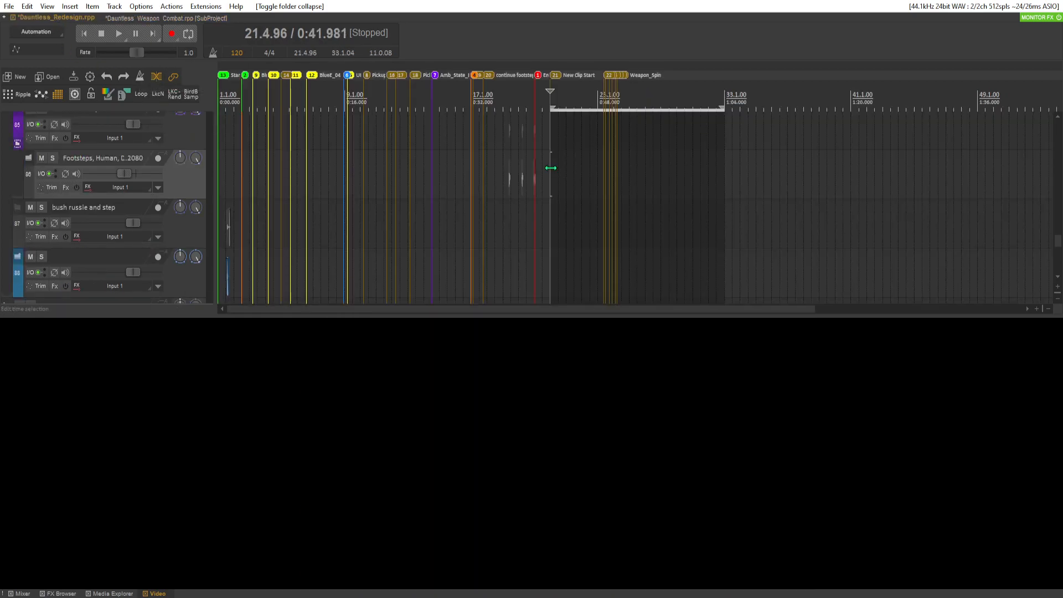
key("space")
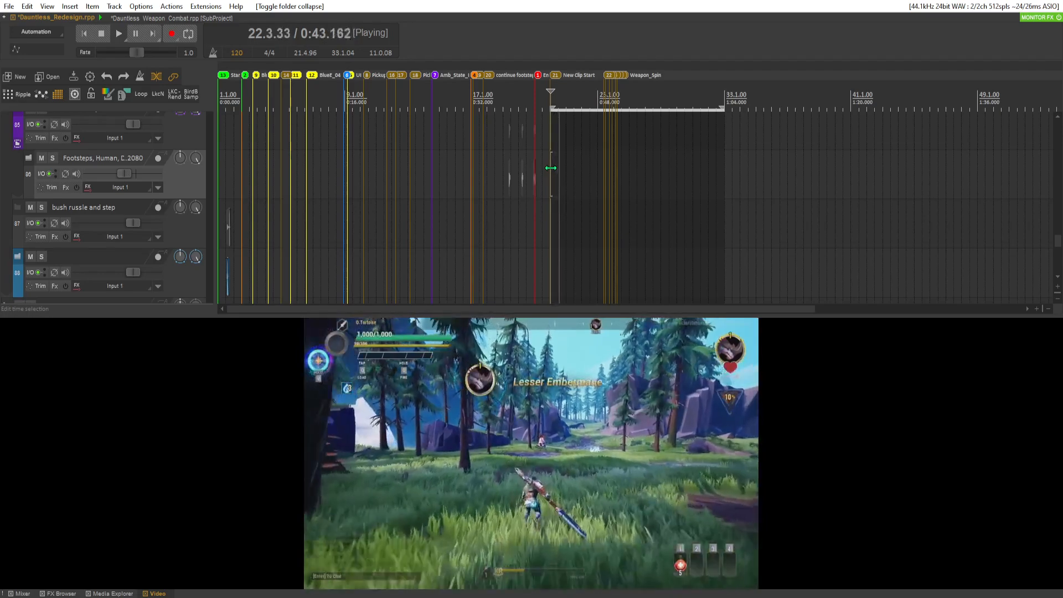
key("space")
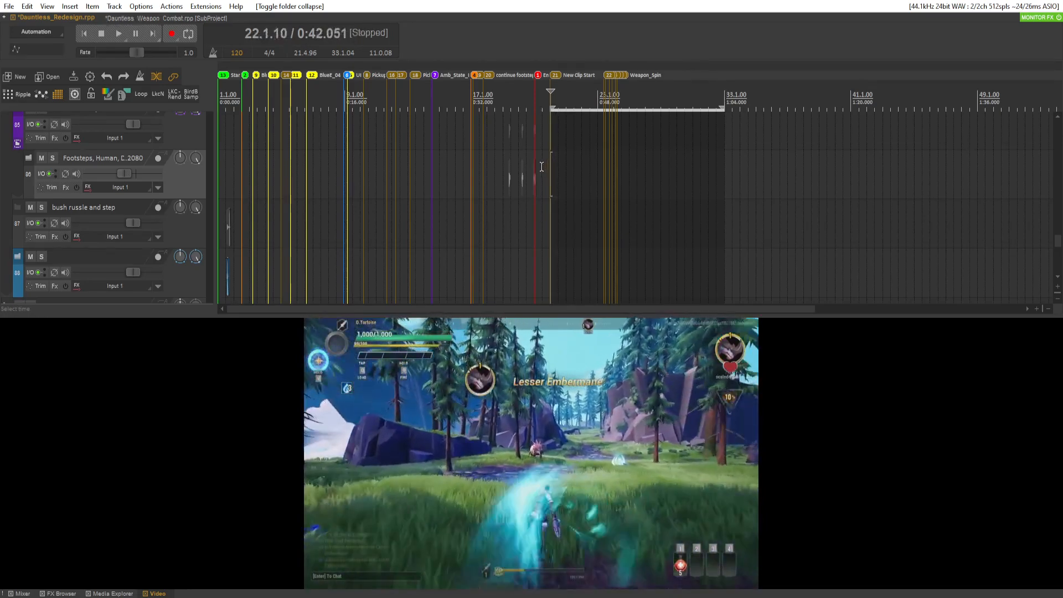
Return to the Dauntless_Weapon_Combat subproject and save it
left_click(163, 18)
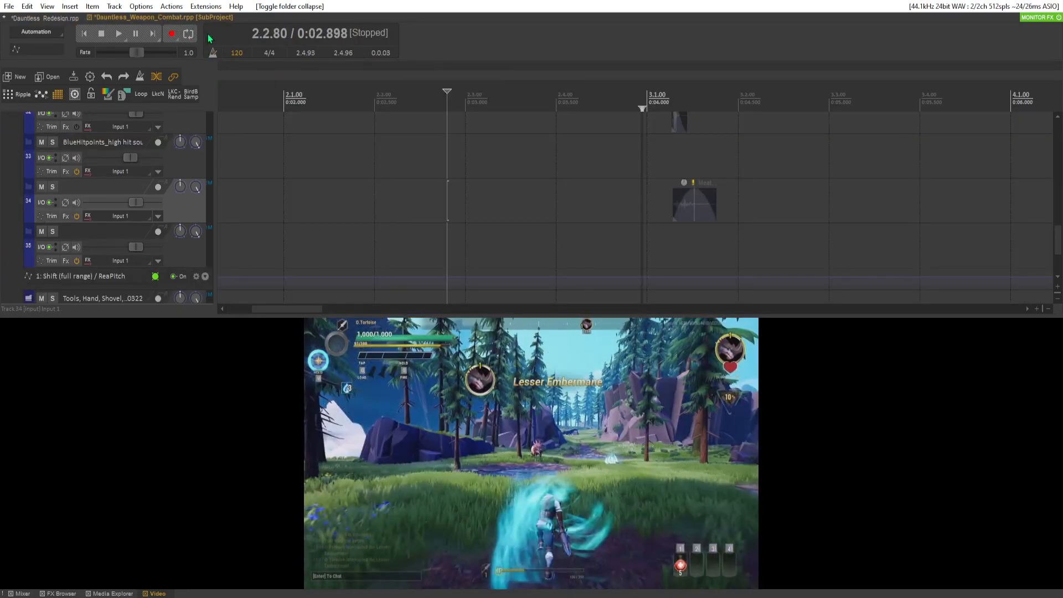
key("ctrl+s")
In the Dauntless_Redesign project, place the edit cursor at 0:44.569 and play the combat section from there twice
left_click(55, 19)
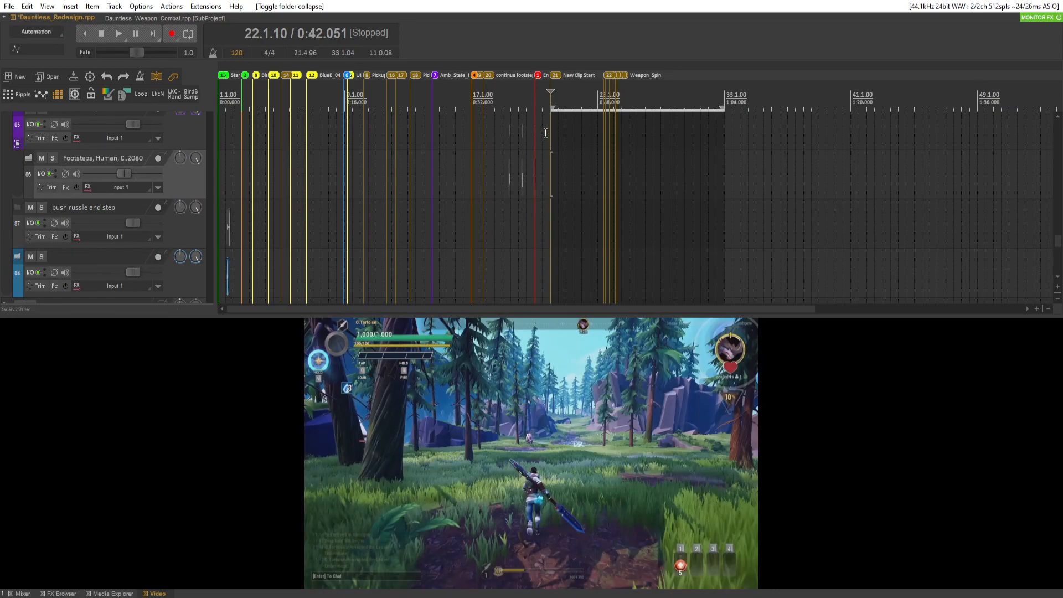
left_click(585, 137)
left_click(571, 141)
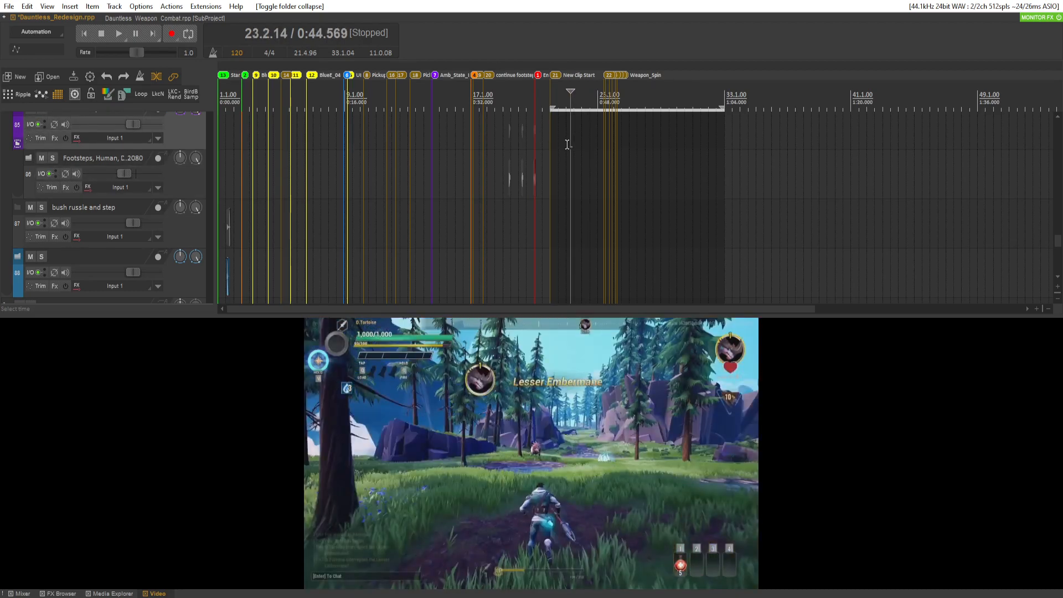
key("space")
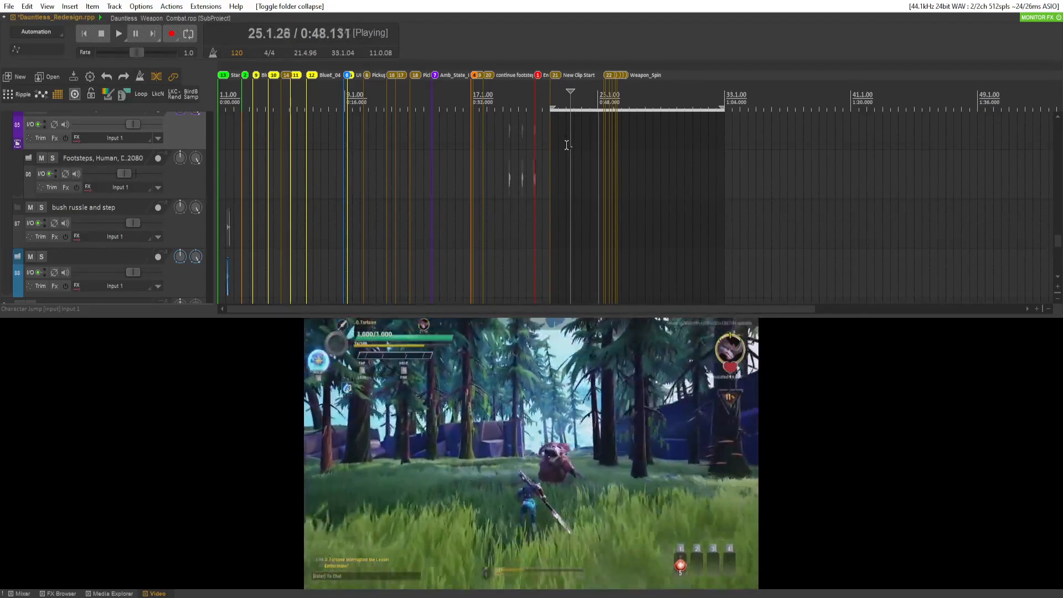
key("space")
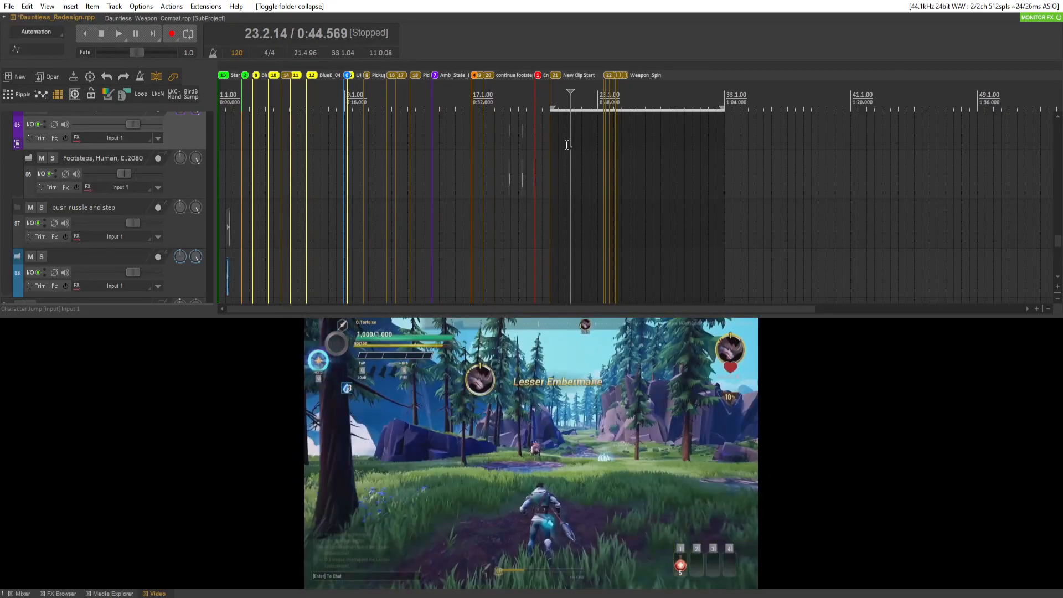
key("space")
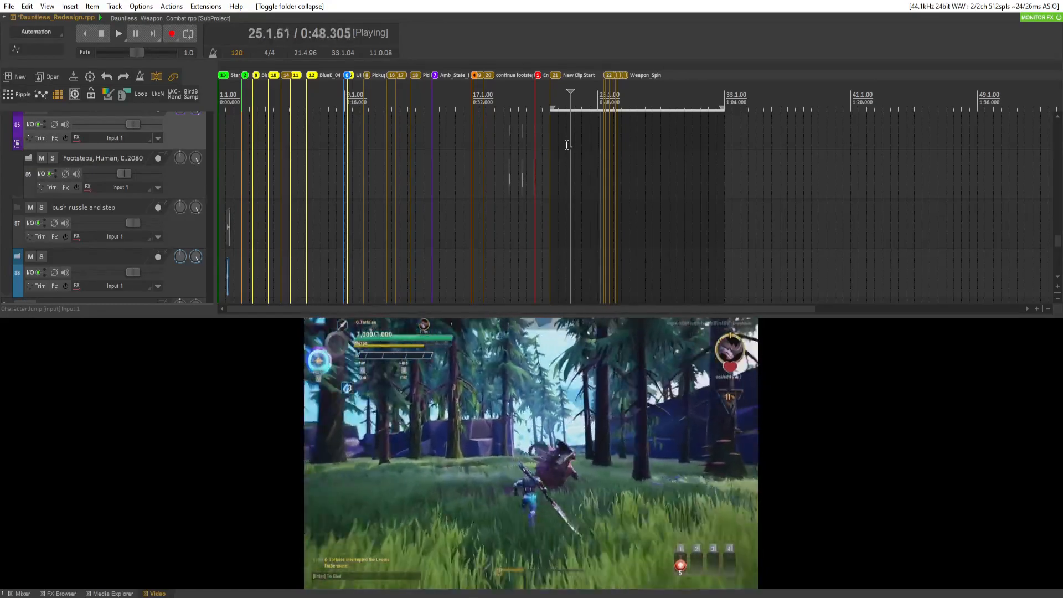
key("space")
Return to the Dauntless_Weapon_Combat subproject and expand the Spear Weapon sounds folder to full-height tracks
left_click(180, 17)
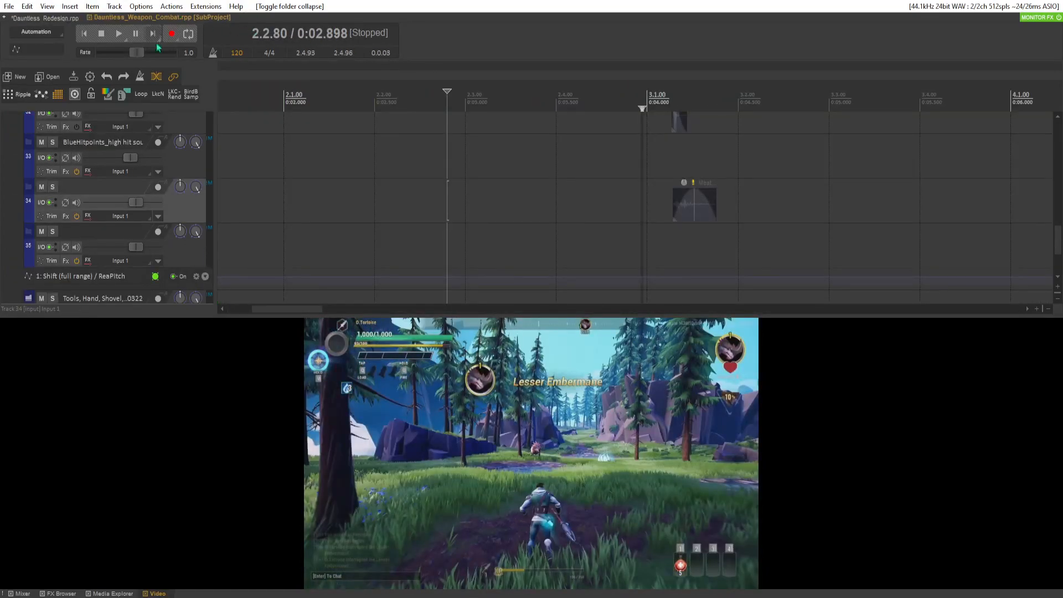
scroll(96, 159, "up", 10)
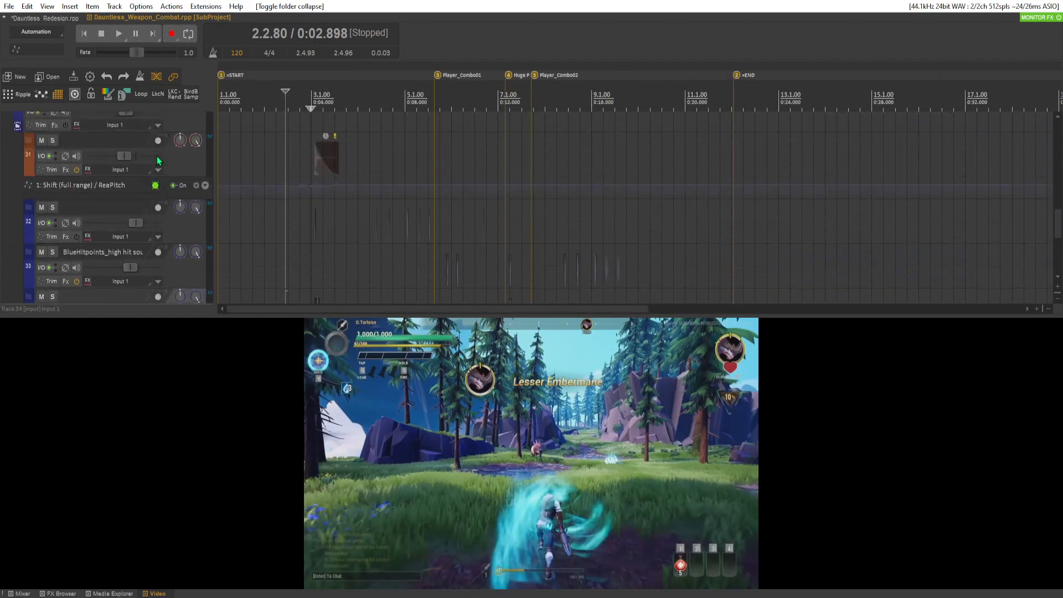
scroll(72, 155, "up", 1)
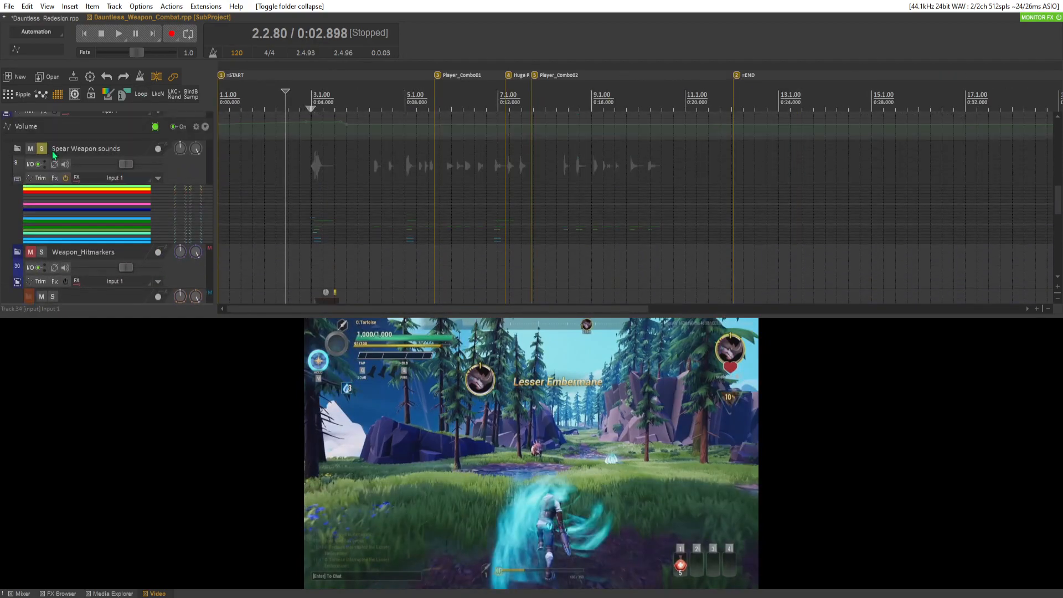
left_click(20, 181)
scroll(128, 198, "down", 1)
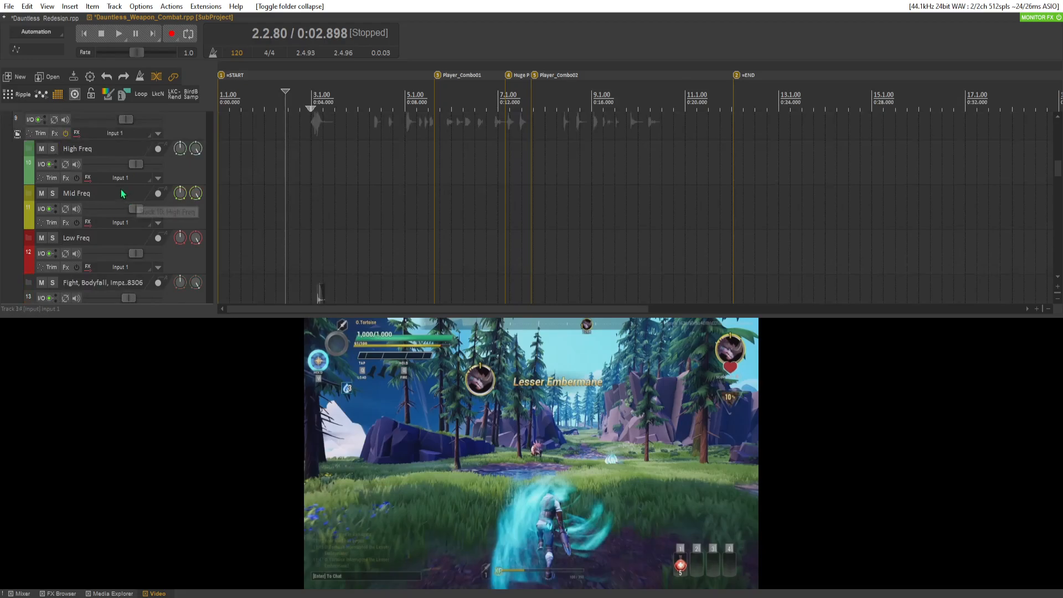
Delete the High Freq, Mid Freq and Low Freq tracks from the Spear Weapon sounds folder
left_click(183, 166)
left_click(191, 251, "shift")
key("Delete")
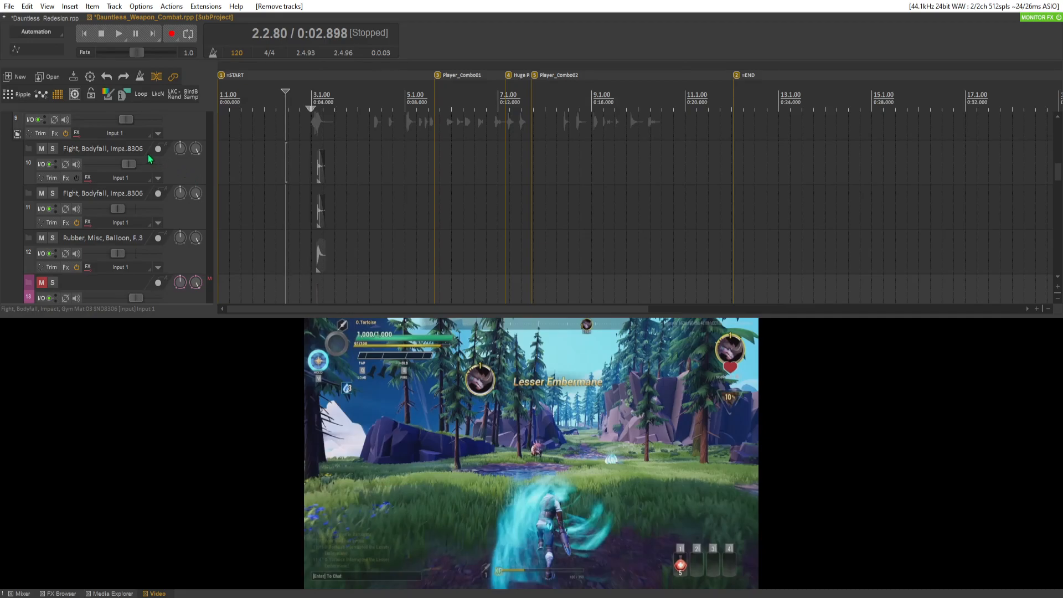
Place the edit cursor at 0:03.822, just ahead of the first hit's clips on tracks 10 to 12
left_click(118, 145)
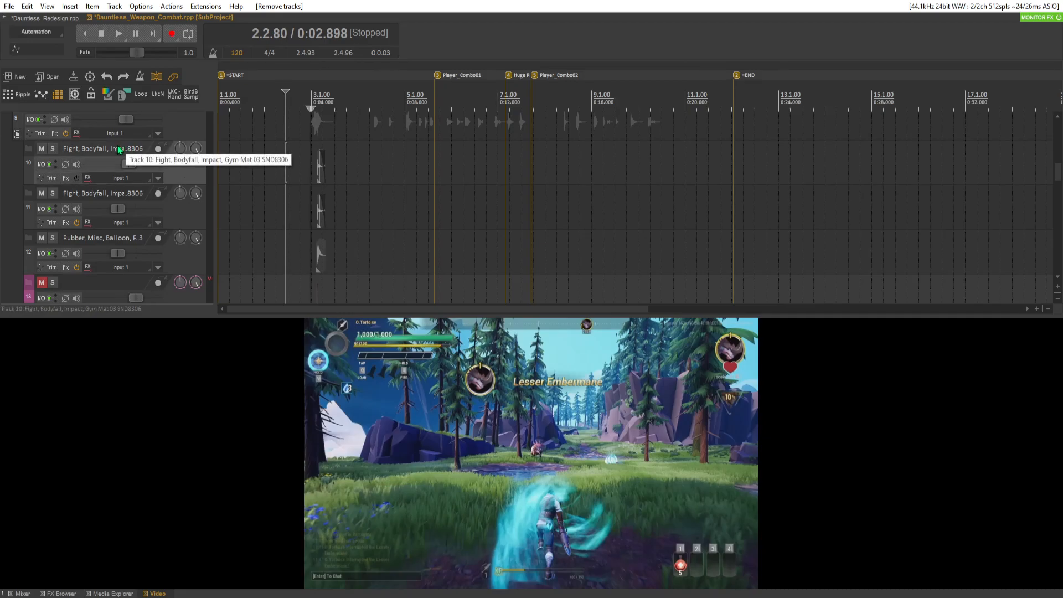
scroll(312, 176, "up", 5)
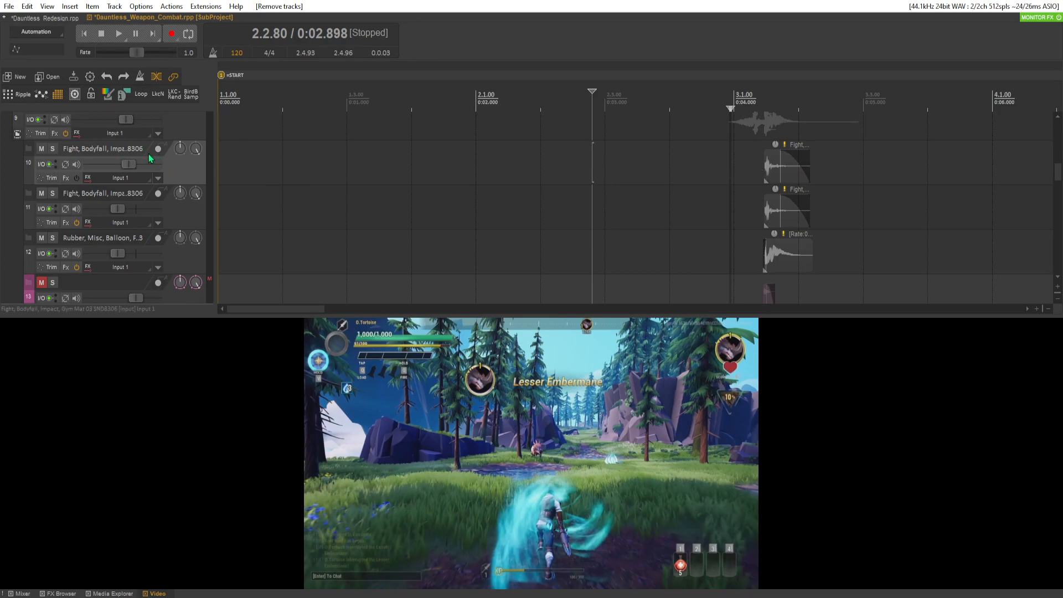
scroll(183, 198, "down", 1)
scroll(183, 198, "up", 1)
left_click(180, 211)
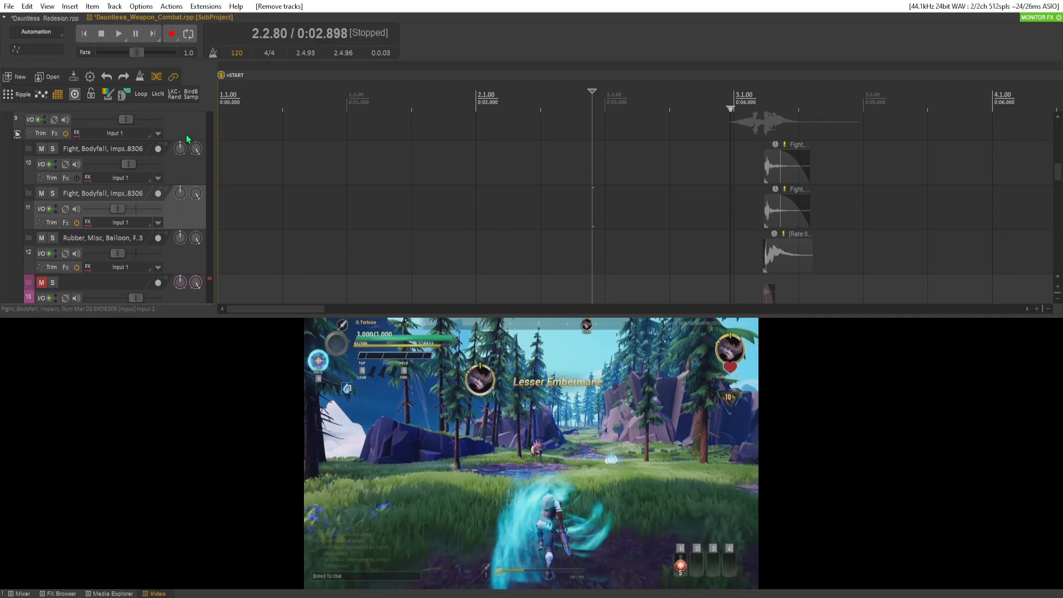
left_click(761, 161)
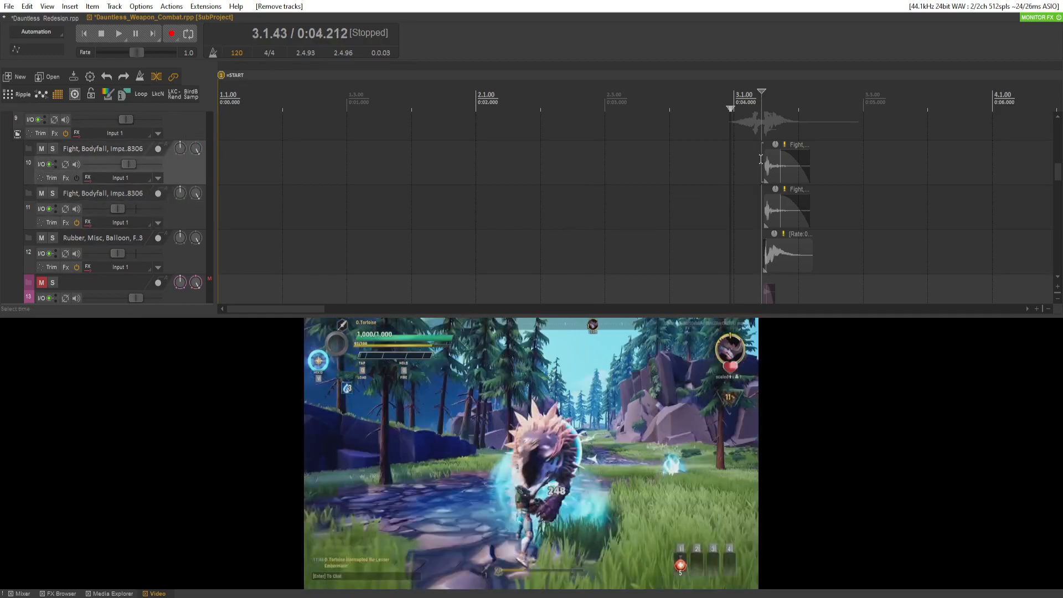
left_click(711, 149)
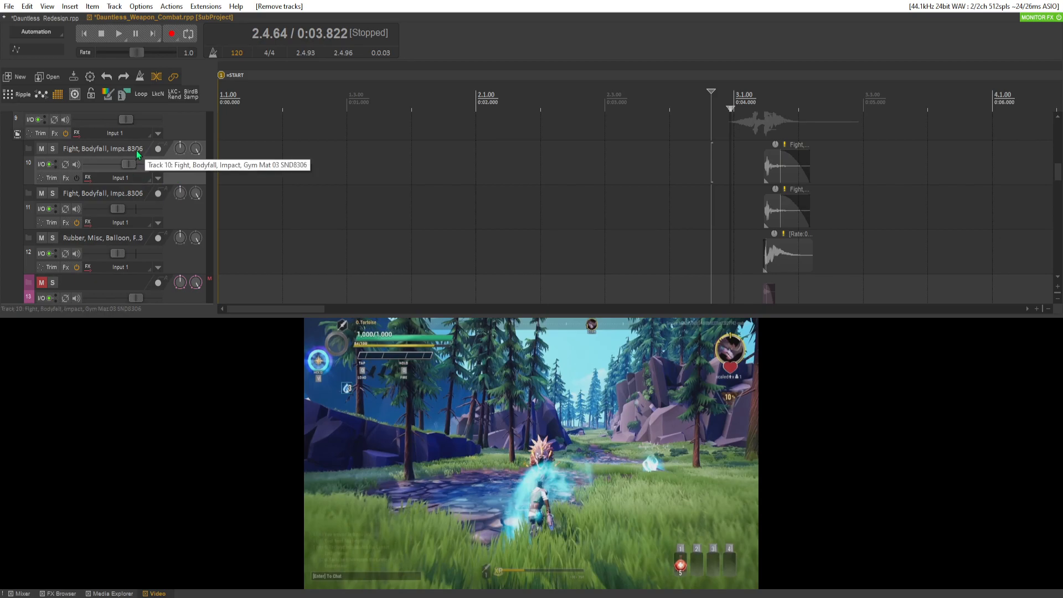
Solo the two Fight, Bodyfall, Impact layers on tracks 10 and 11 one at a time and play the first hit with each
left_click(52, 150)
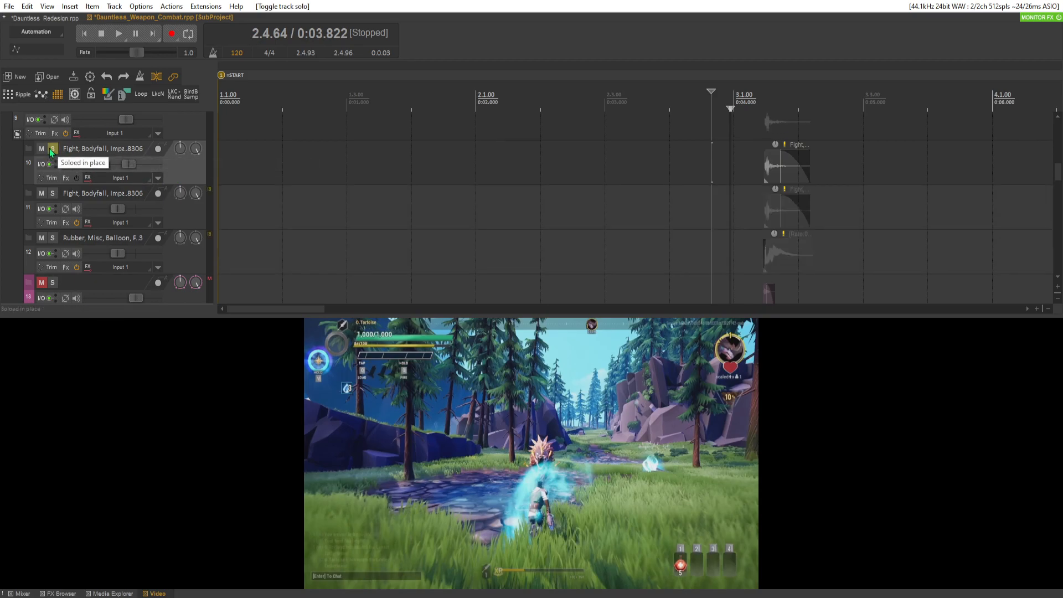
key("space")
key("space")
left_click(53, 194)
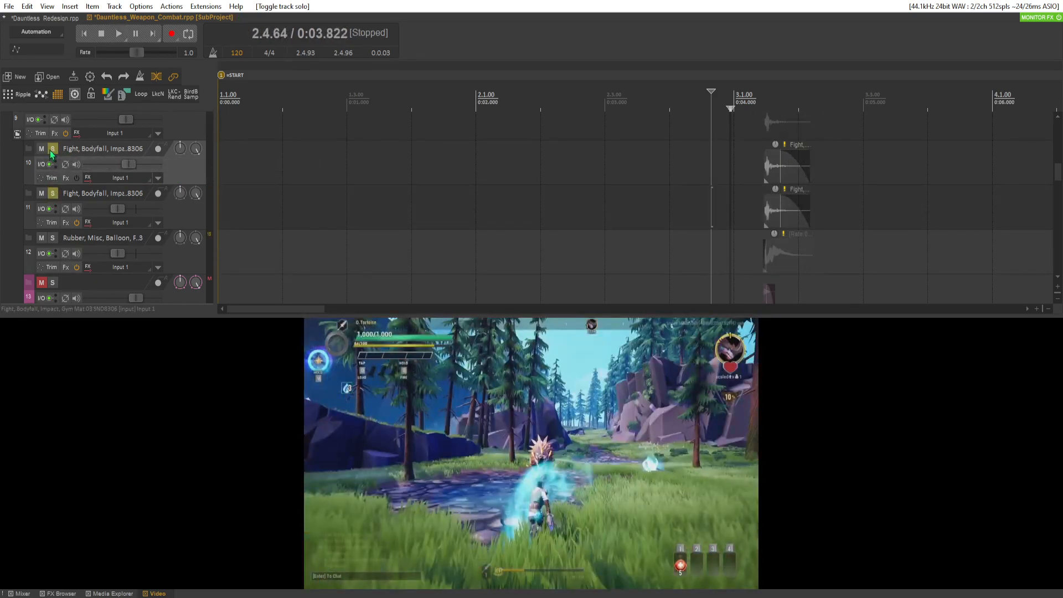
left_click(52, 149)
key("space")
key("space")
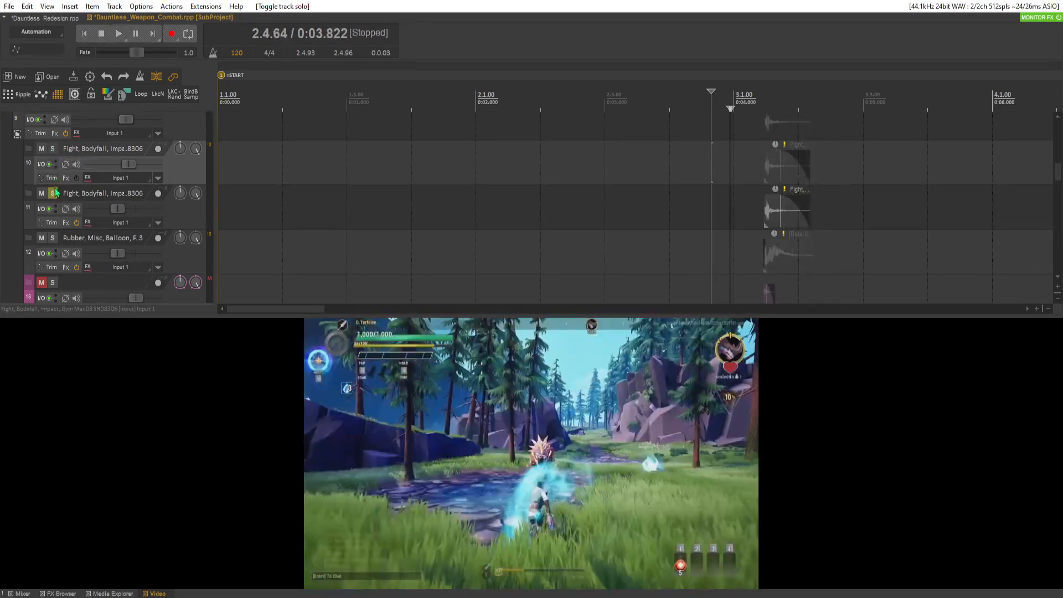
Unsolo track 11 and play the first hit with all the Spear Weapon sounds layers together
left_click(53, 193)
key("space")
key("space")
key("space")
key("space")
scroll(56, 176, "up", 2)
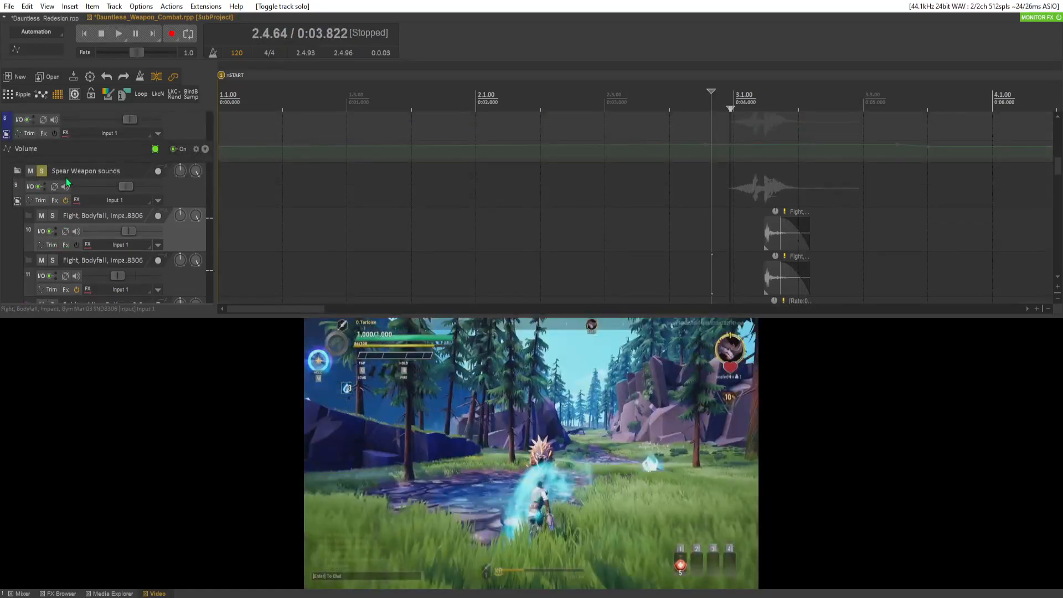
key("space")
key("space")
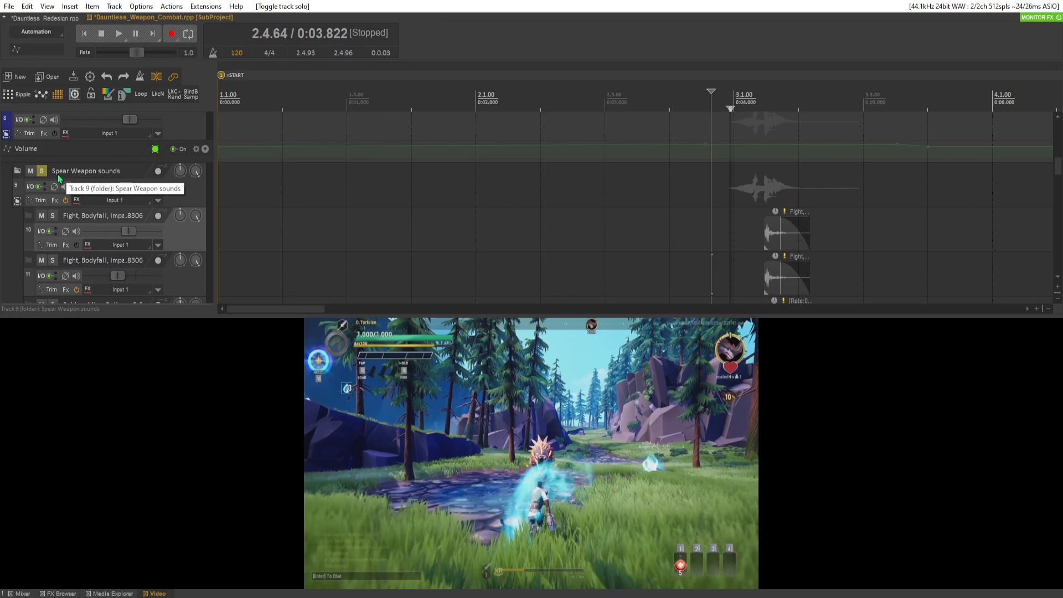
Mute the layers on tracks 12, 11 and 10 in turn, playing the first hit after each mute
scroll(52, 174, "down", 4)
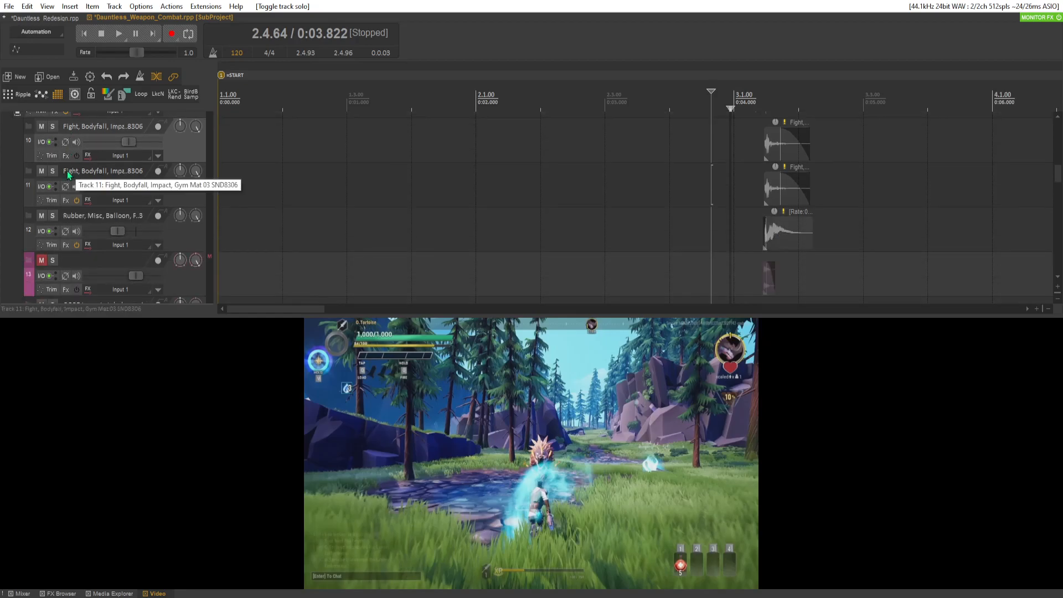
left_click(43, 193)
key("space")
key("space")
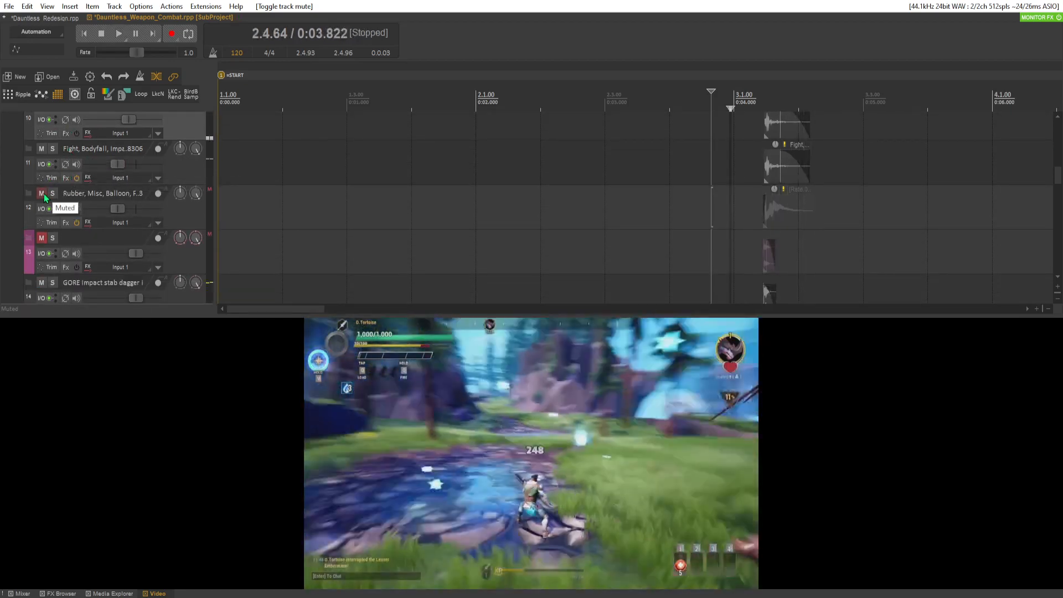
left_click(42, 149)
key("space")
scroll(42, 153, "up", 2)
key("space")
left_click(42, 150)
key("space")
scroll(42, 156, "down", 3)
key("space")
key("space")
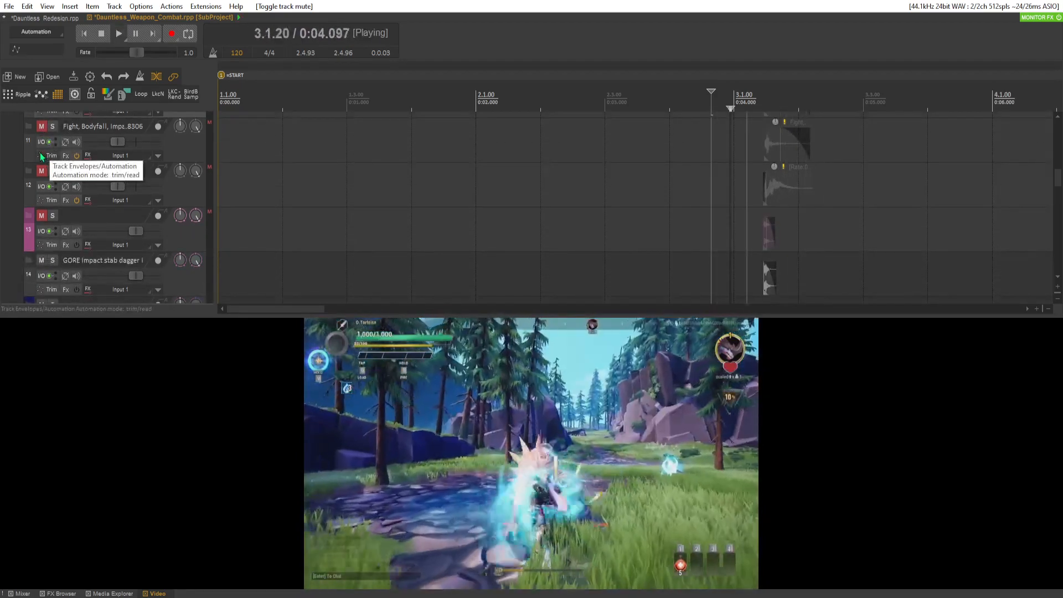
Unmute tracks 12, 11 and 10 and replay the first hit several times with these layers back in
left_click(40, 173)
key("space")
scroll(42, 174, "up", 3)
left_click(42, 193)
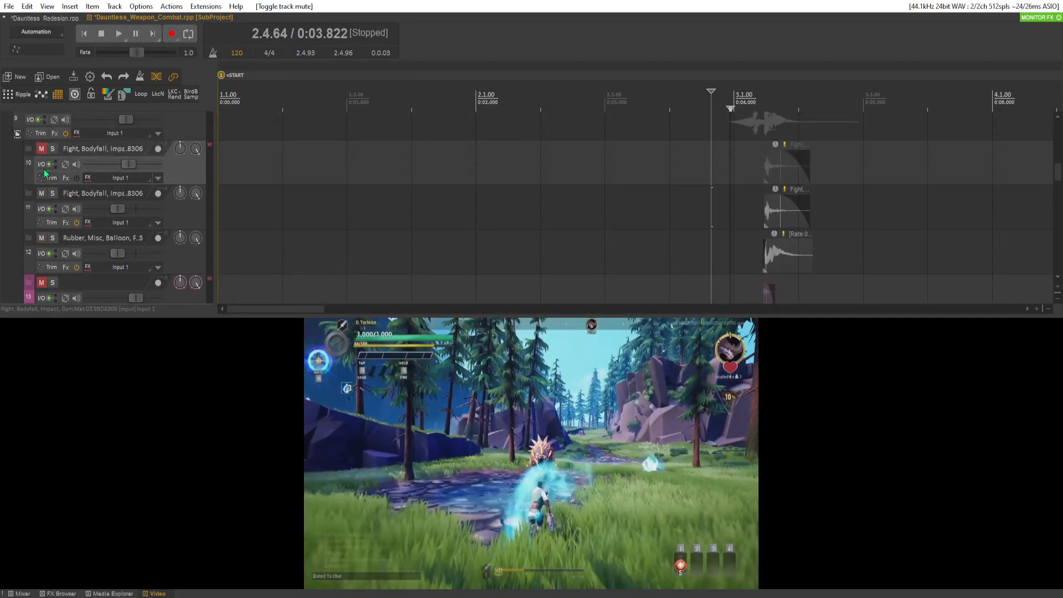
left_click(41, 149)
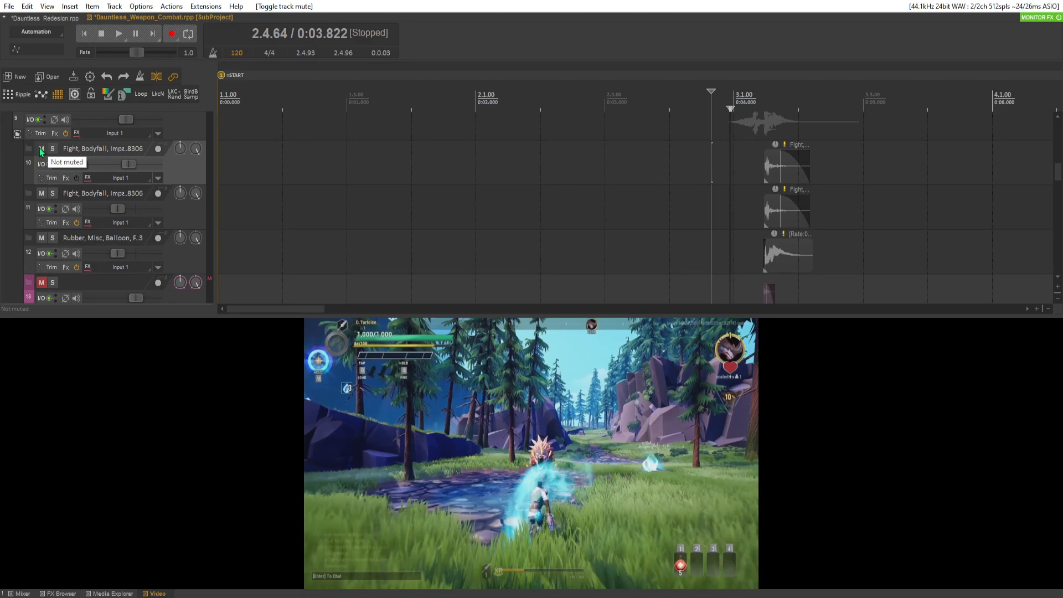
scroll(41, 152, "down", 2)
key("space")
scroll(33, 142, "down", 6)
key("space")
key("space")
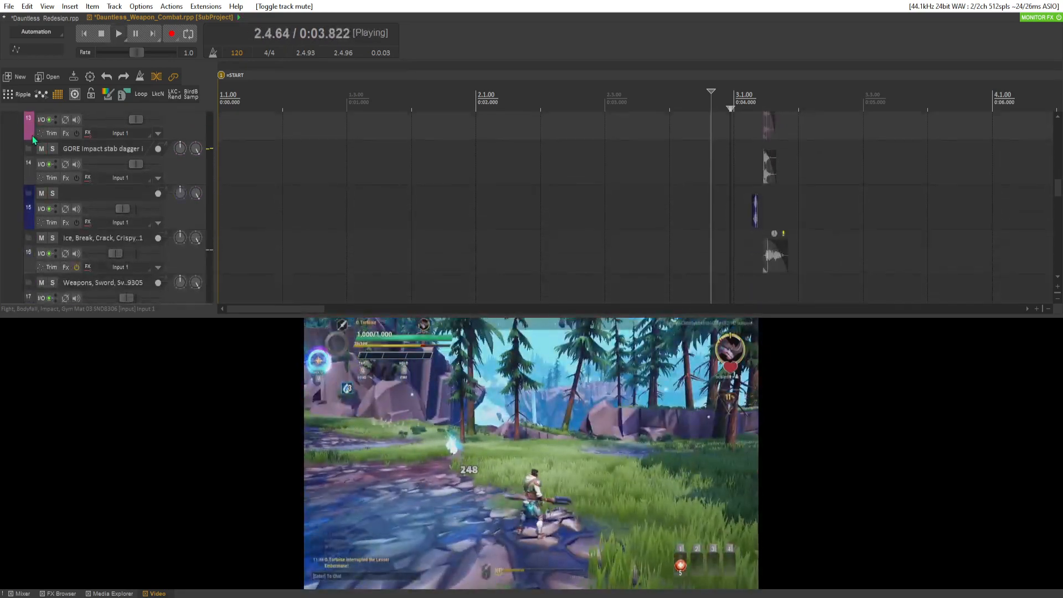
key("space")
key("space")
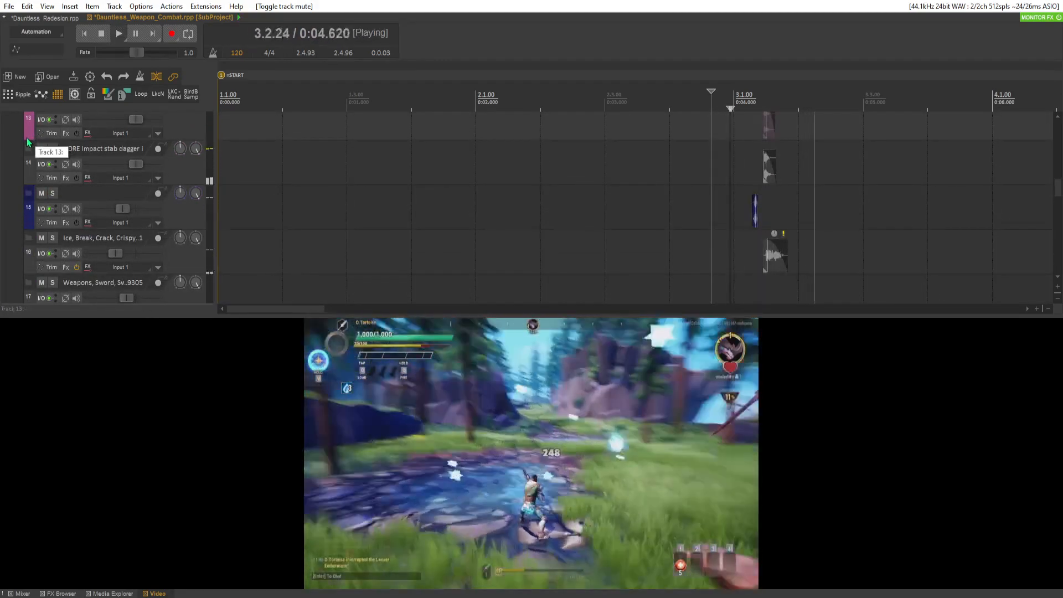
key("space")
key("space")
key("space")
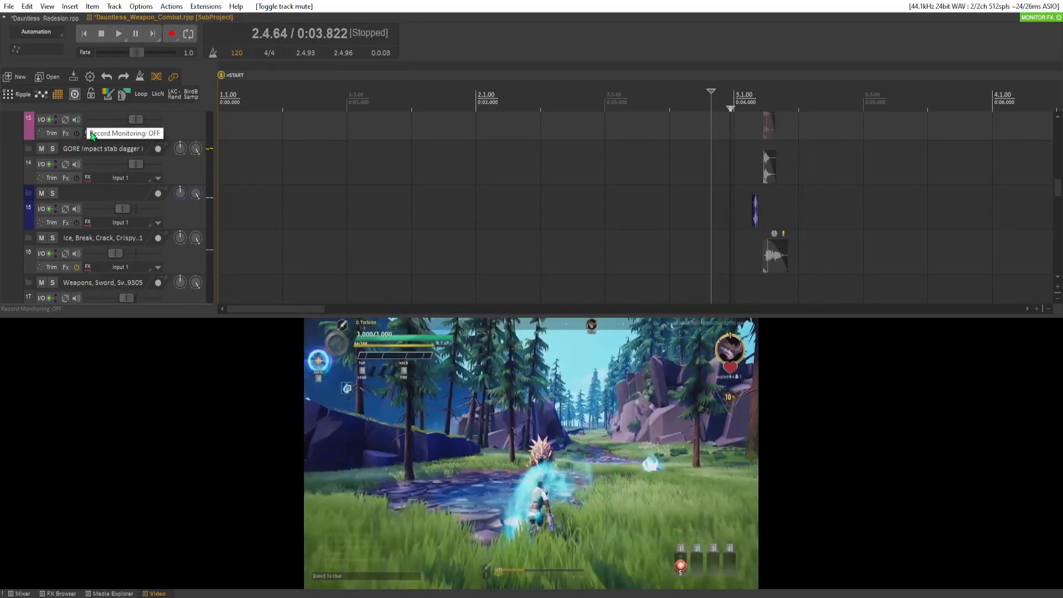
Audition the GORE Impact stab dagger layer on track 14 on its own, with its solo cleared at the end
scroll(91, 135, "down", 3)
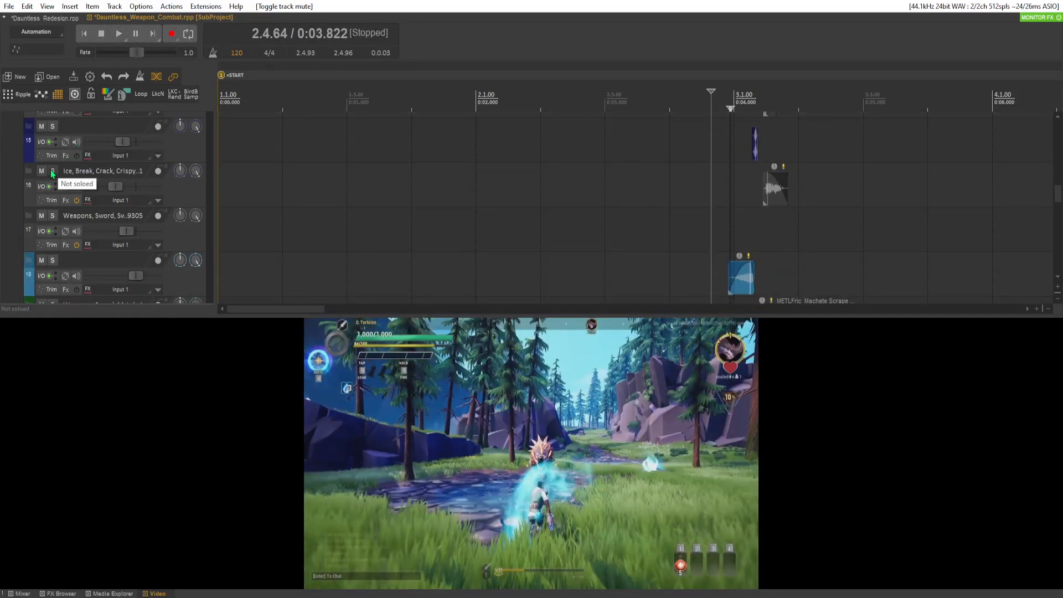
scroll(50, 175, "down", 6)
scroll(51, 172, "up", 4)
scroll(51, 172, "up", 10)
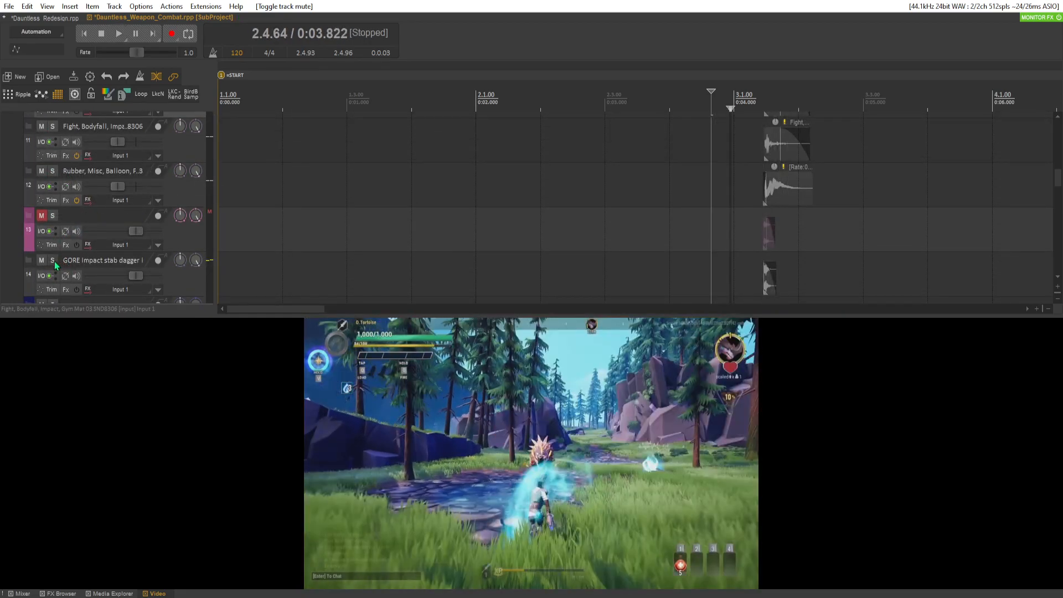
key("space")
key("space")
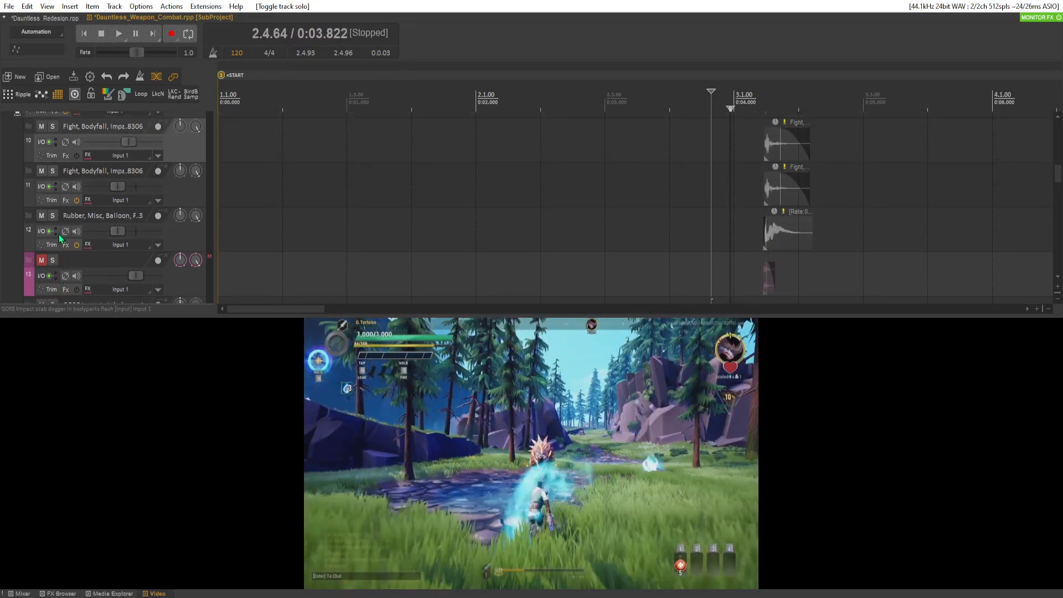
scroll(52, 224, "down", 5)
scroll(50, 212, "down", 5)
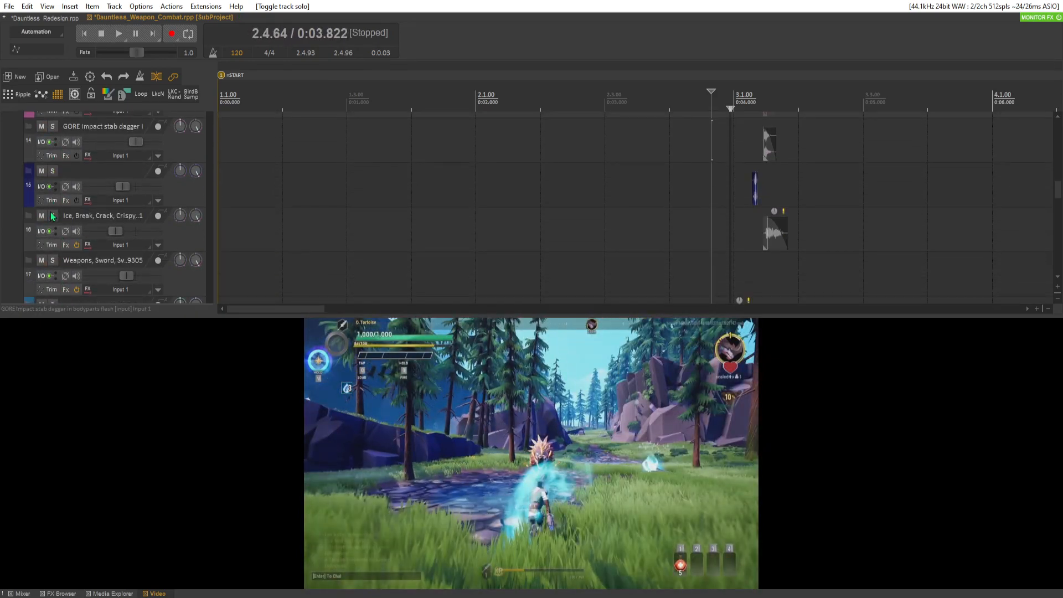
Audition the unnamed layer on track 22 on its own from the edit cursor
scroll(62, 197, "down", 6)
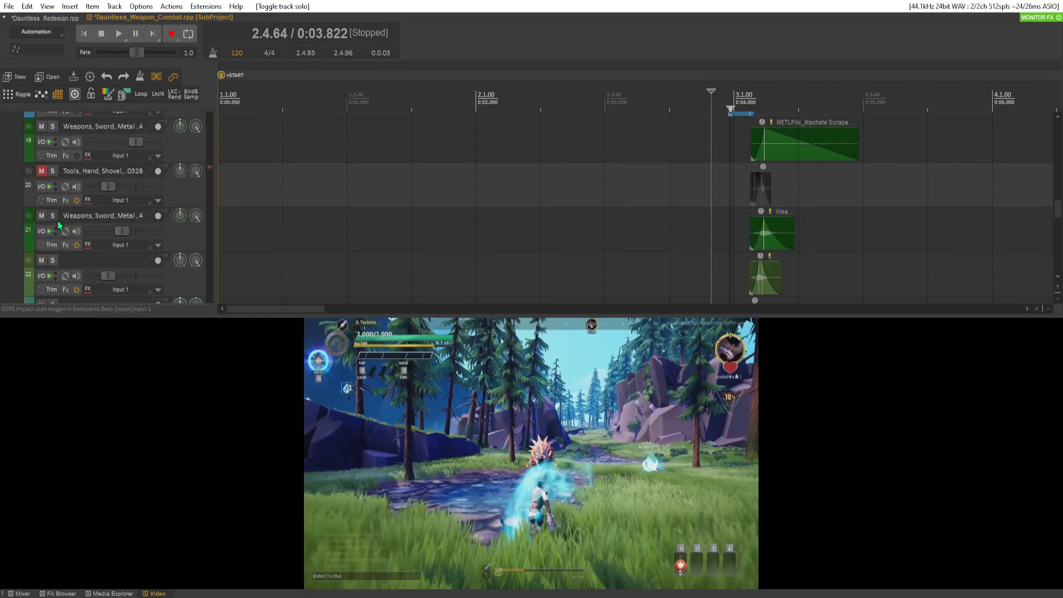
key("space")
key("space")
key("space")
key("space")
scroll(52, 259, "down", 2)
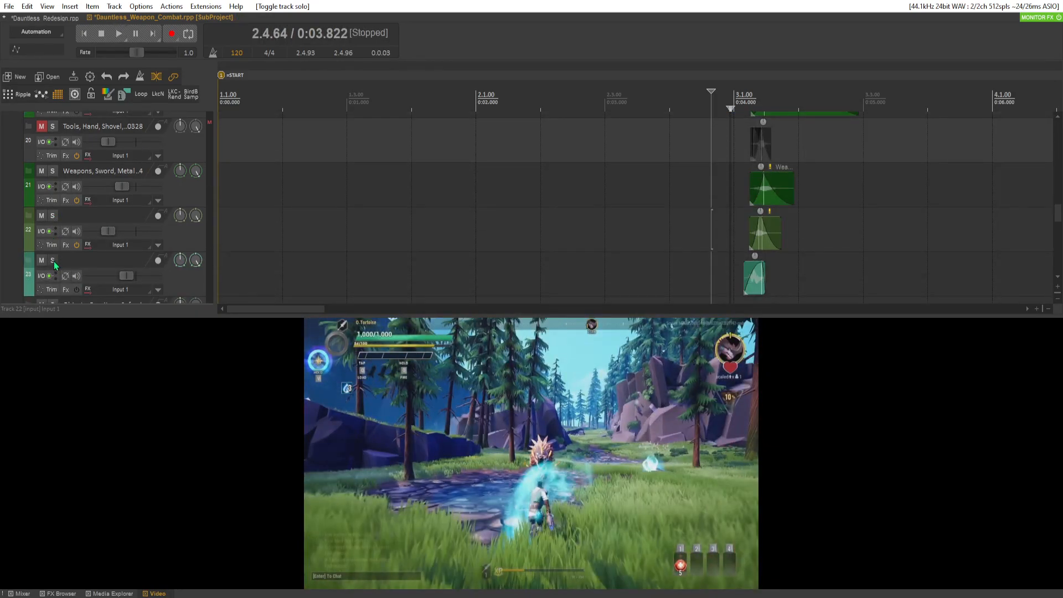
Solo the unnamed layer on track 23 and play the first hit from the edit cursor several times
left_click(53, 261)
key("space")
scroll(55, 260, "down", 1)
key("space")
key("space")
key("space")
key("space")
key("space")
scroll(60, 244, "down", 1)
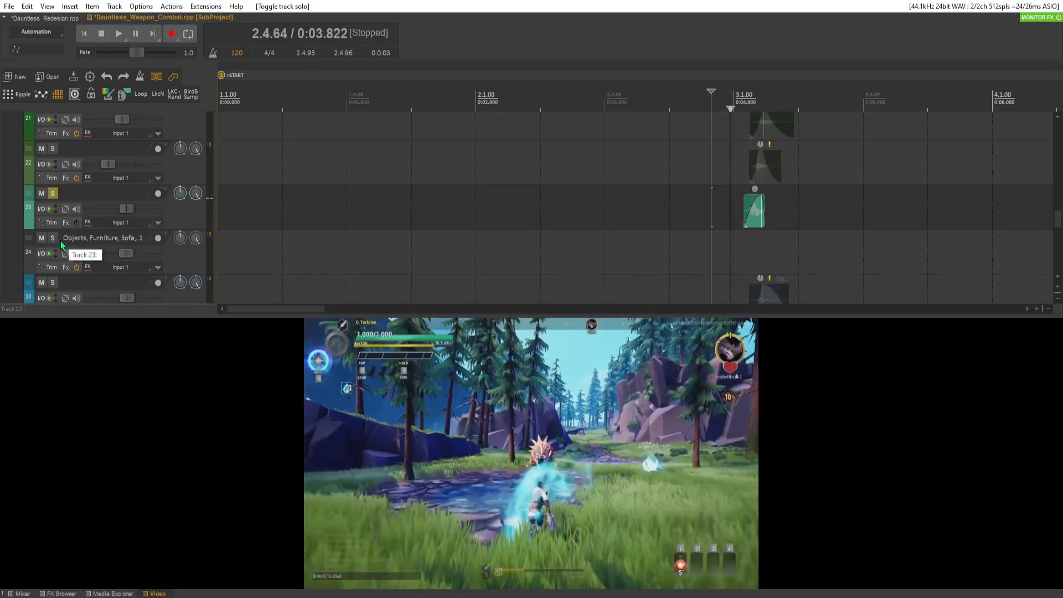
Add tracks 25 and 26 to the solo with track 23, playing the hit after each addition
scroll(53, 245, "down", 1)
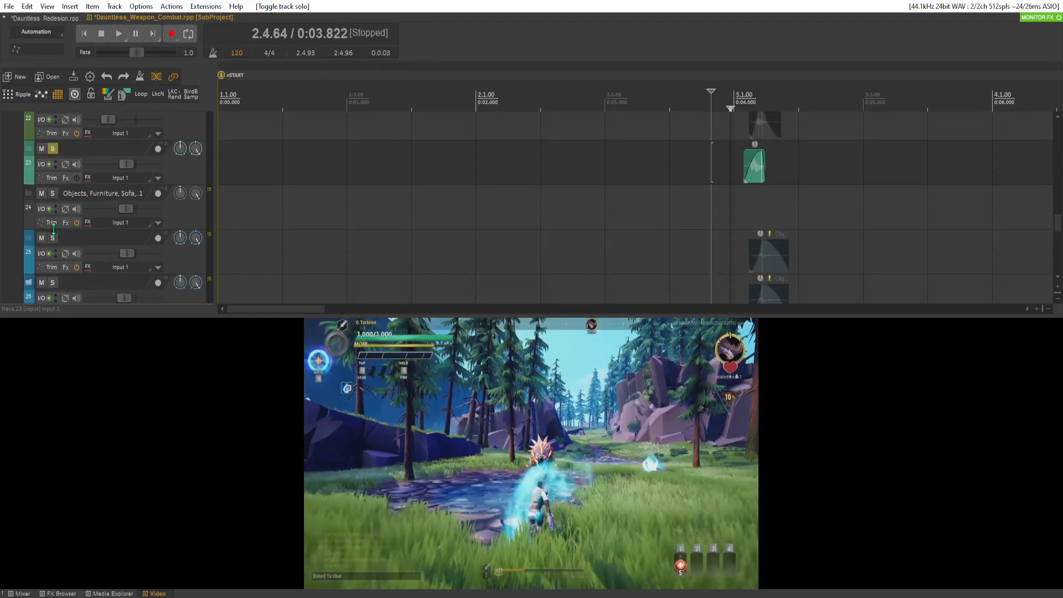
left_click(53, 238)
key("space")
key("space")
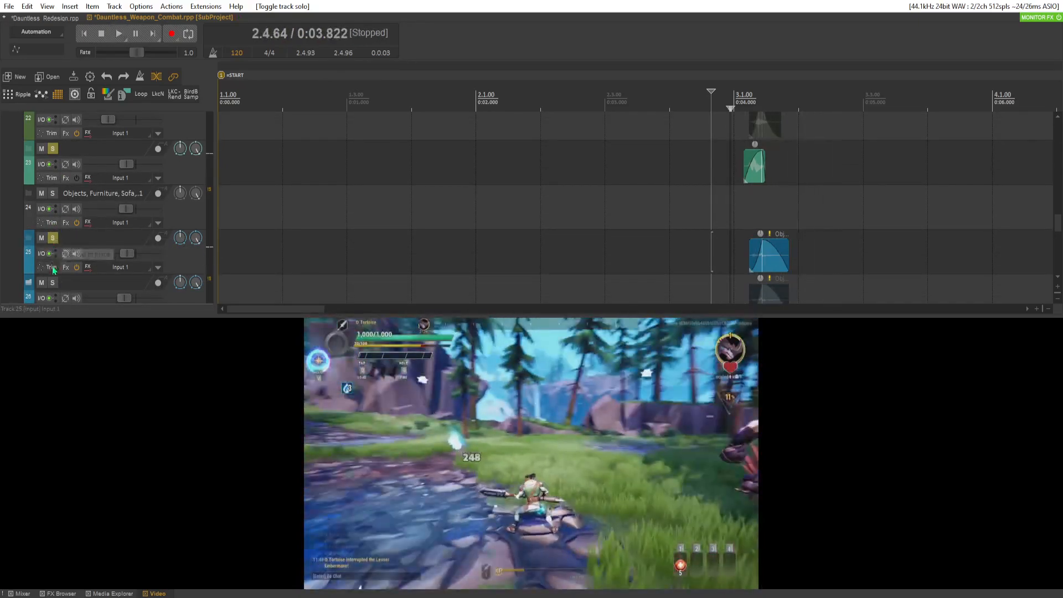
left_click(54, 283)
key("space")
key("space")
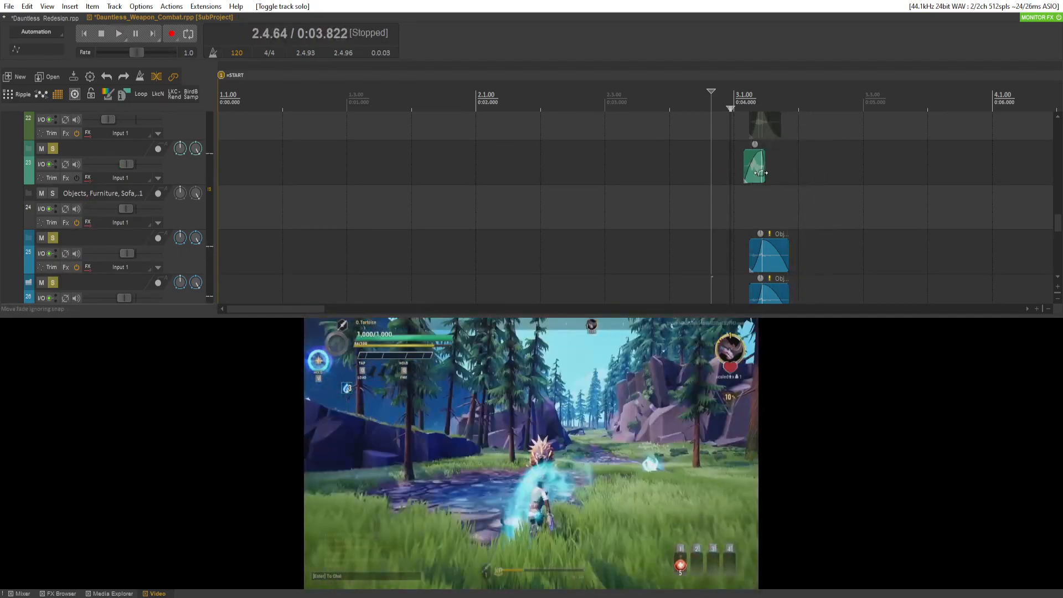
Move the track 23 clip slightly later, just past the start of the track 25 and 26 clips, and play the soloed layers
left_click(752, 174)
left_click_drag(754, 175, 767, 173)
key("space")
key("space")
key("space")
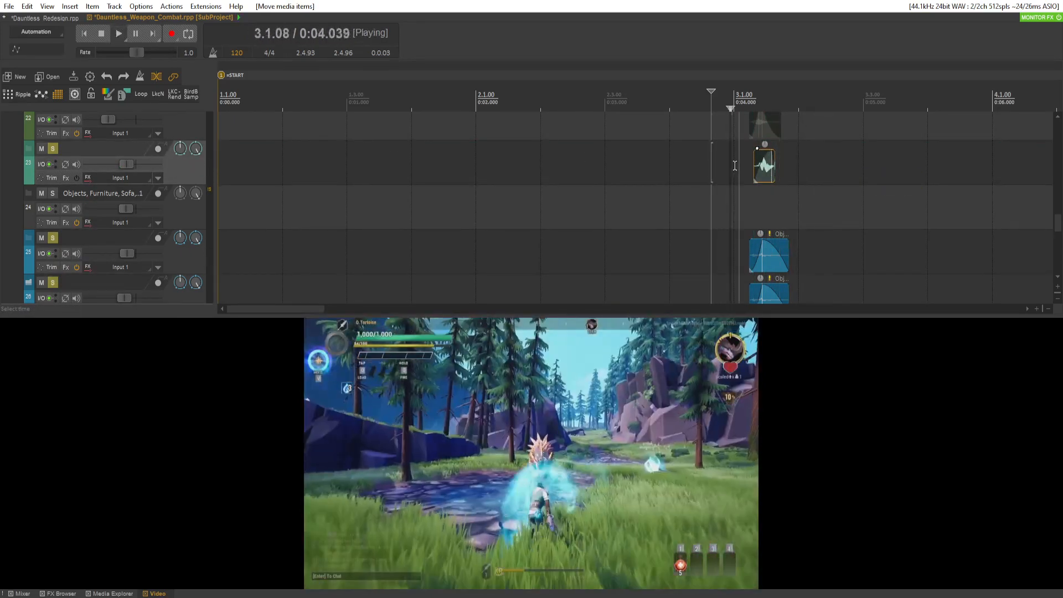
key("space")
Clear the solo on tracks 23, 25 and 26 and replay the first hit with all spear layers
left_click(53, 148)
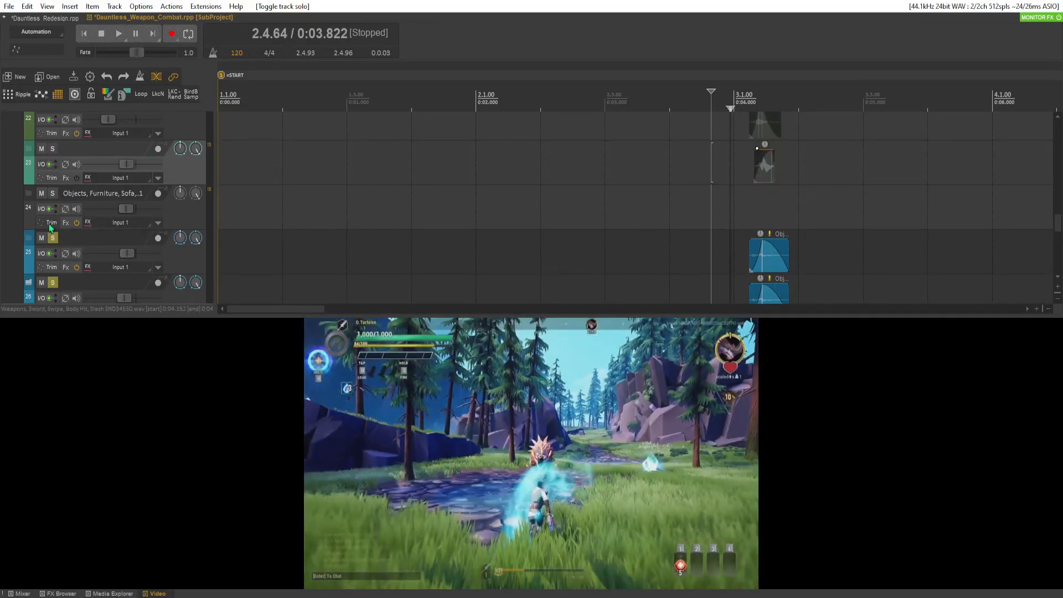
left_click(53, 238)
left_click(53, 283)
key("space")
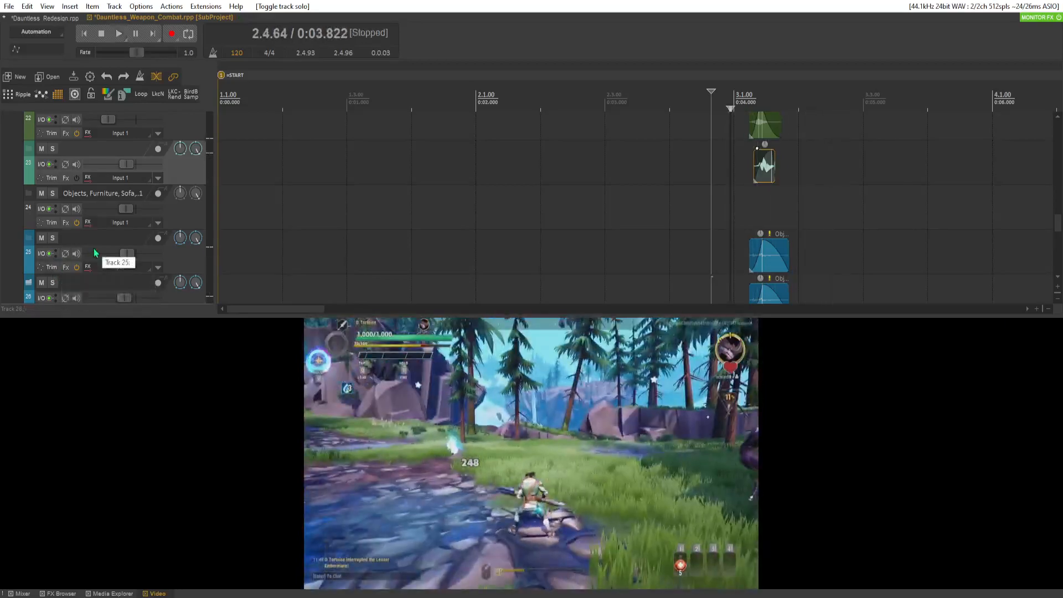
key("space")
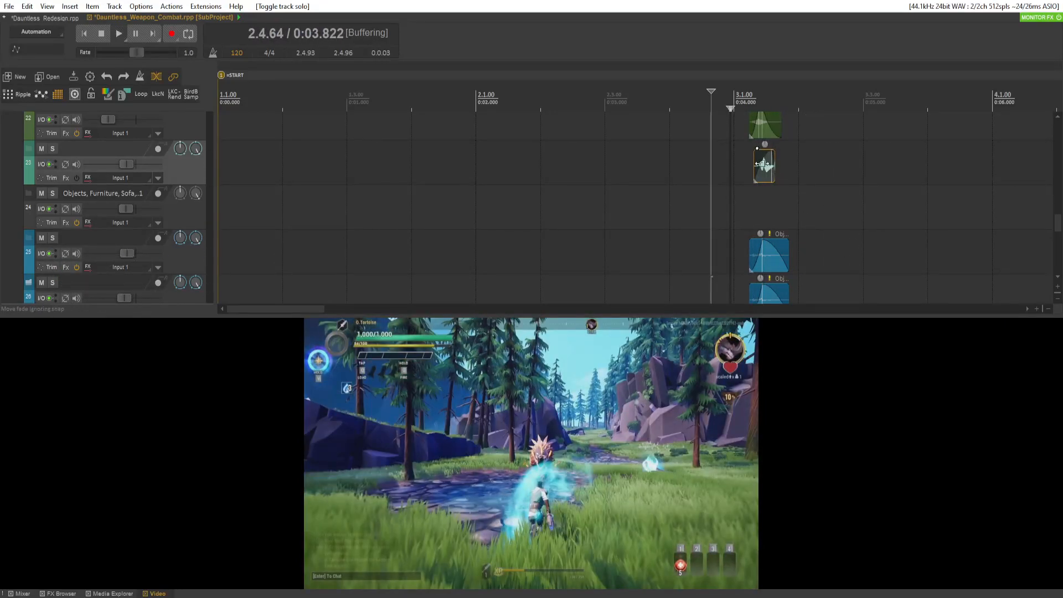
key("space")
key("space")
key("space")
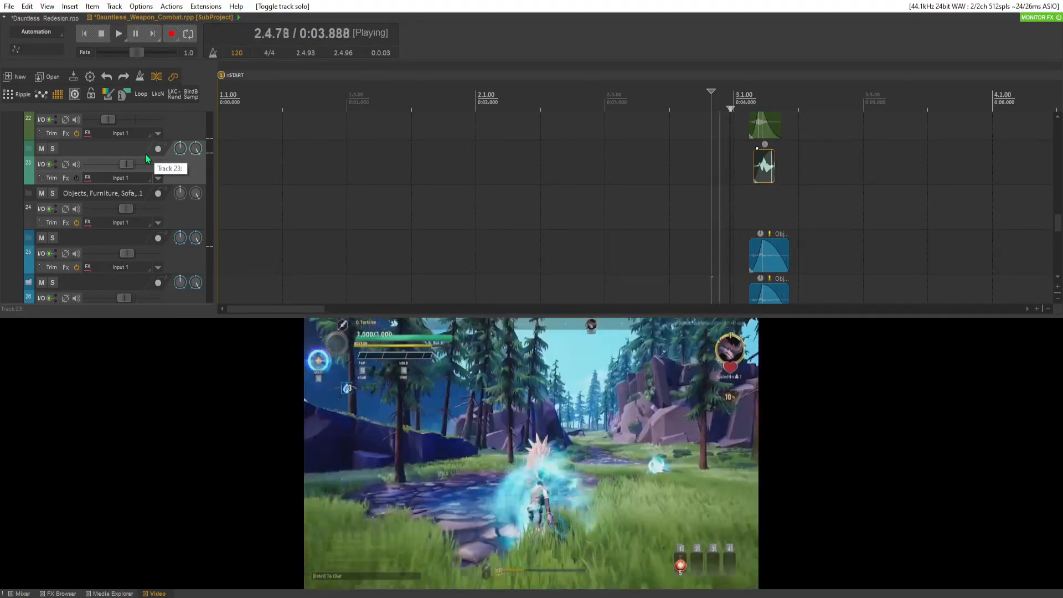
key("space")
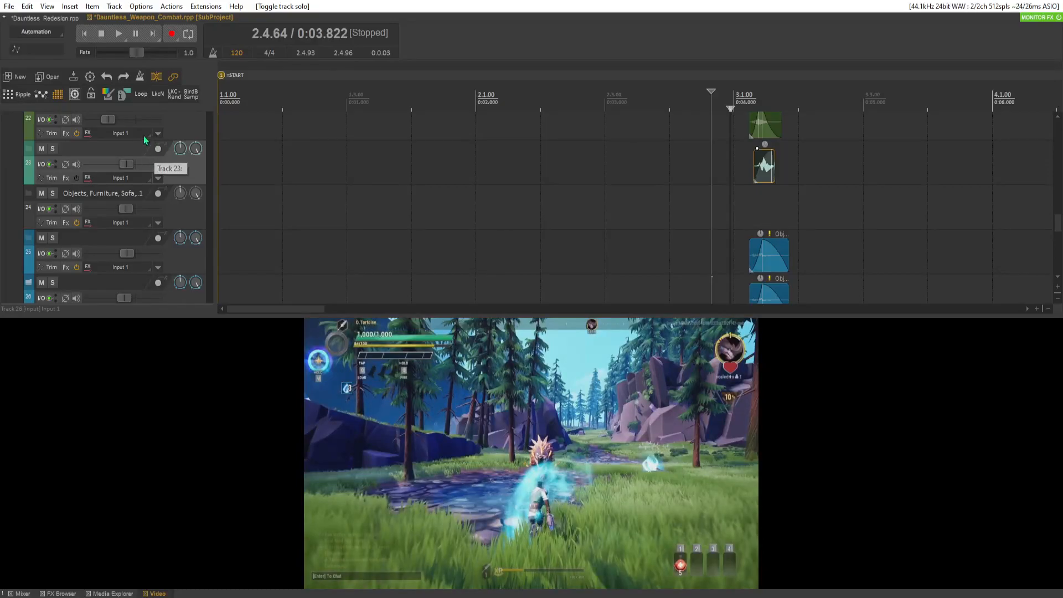
Replay the full first hit and save the Dauntless_Weapon_Combat subproject
scroll(51, 176, "down", 4)
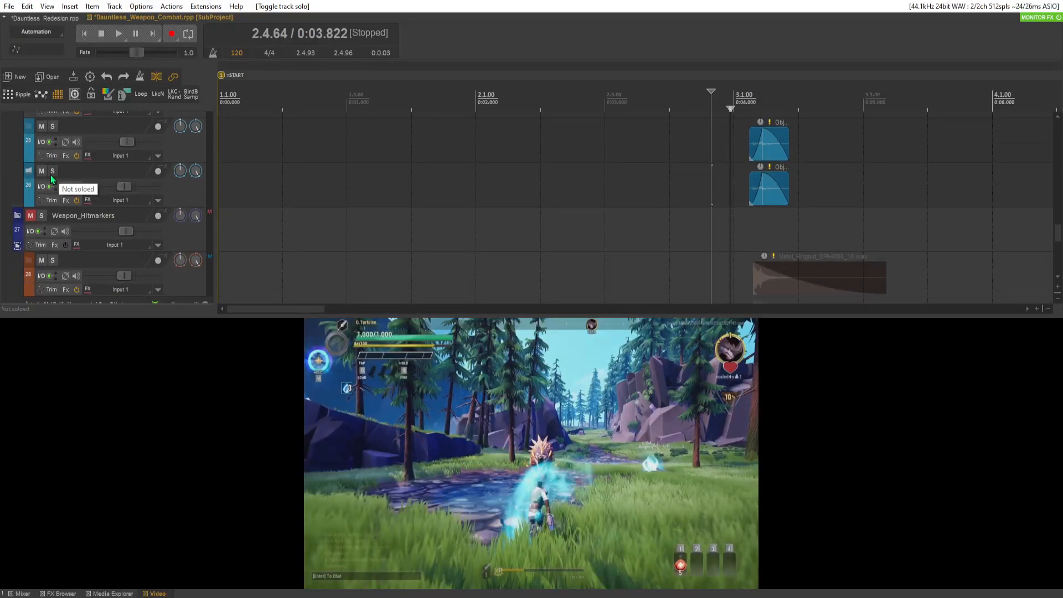
key("space")
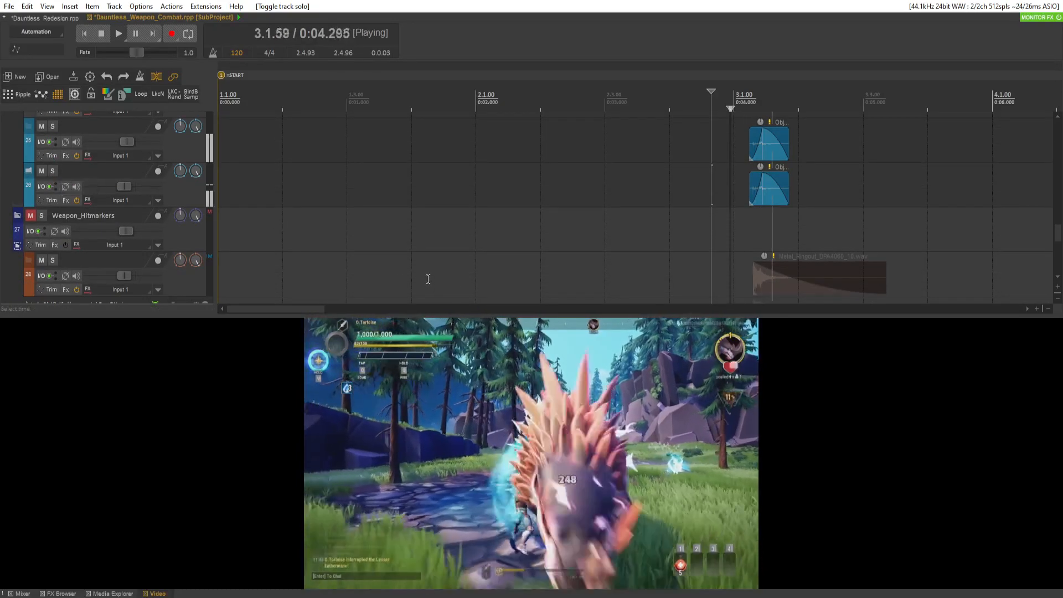
key("space")
key("space")
key("space")
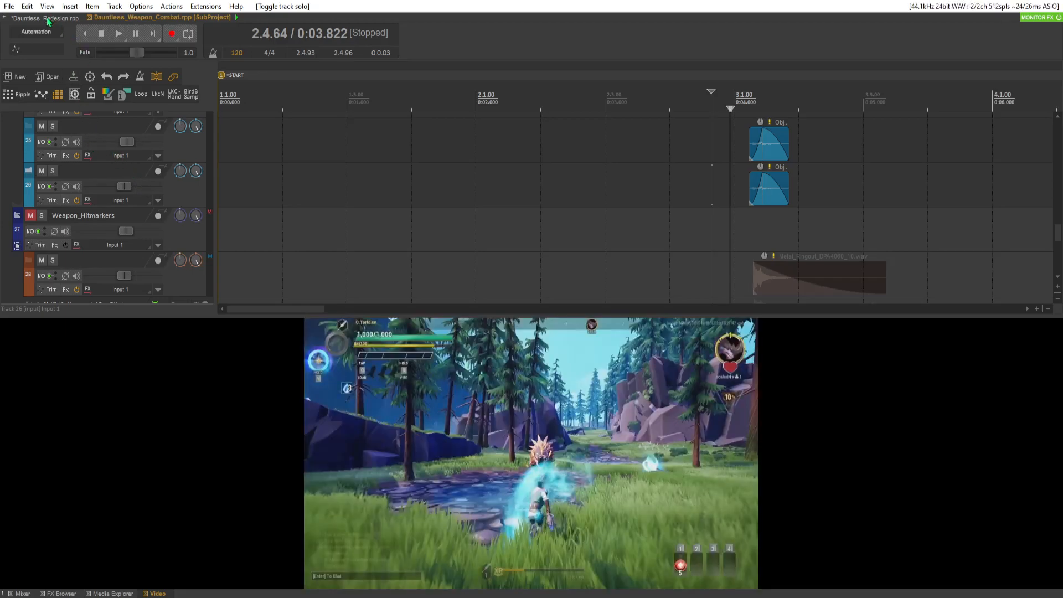
Switch to the Dauntless_Redesign project and play the combat section repeatedly from the edit cursor
left_click(46, 18)
key("space")
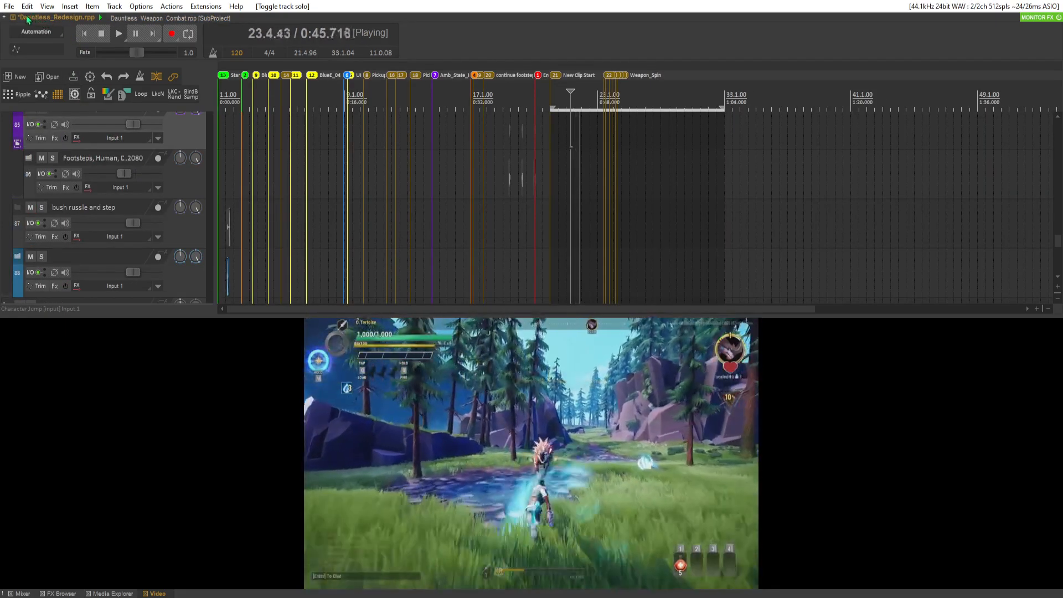
key("space")
key("space")
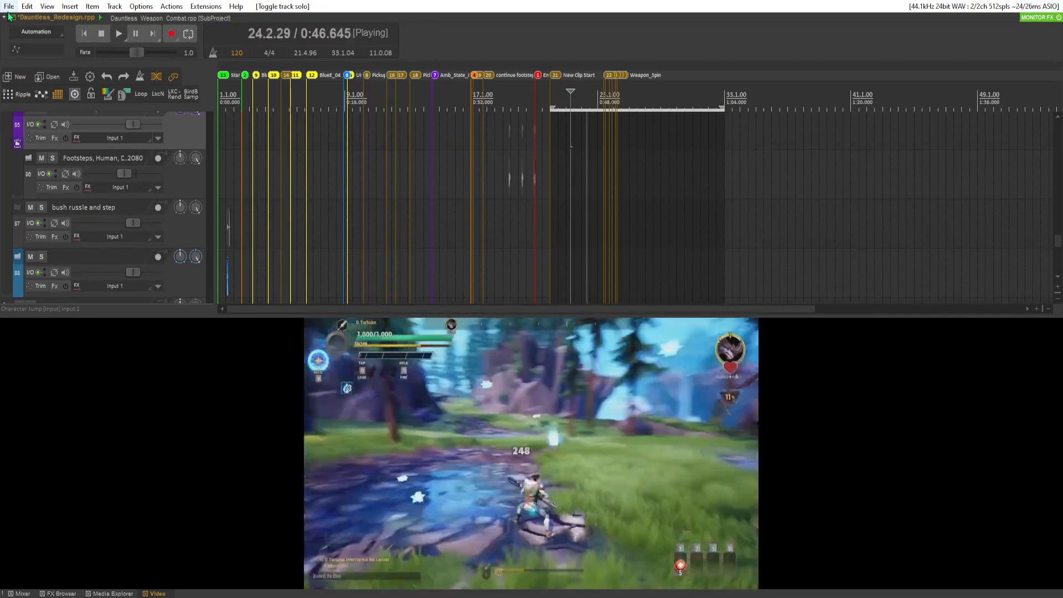
key("space")
key("space")
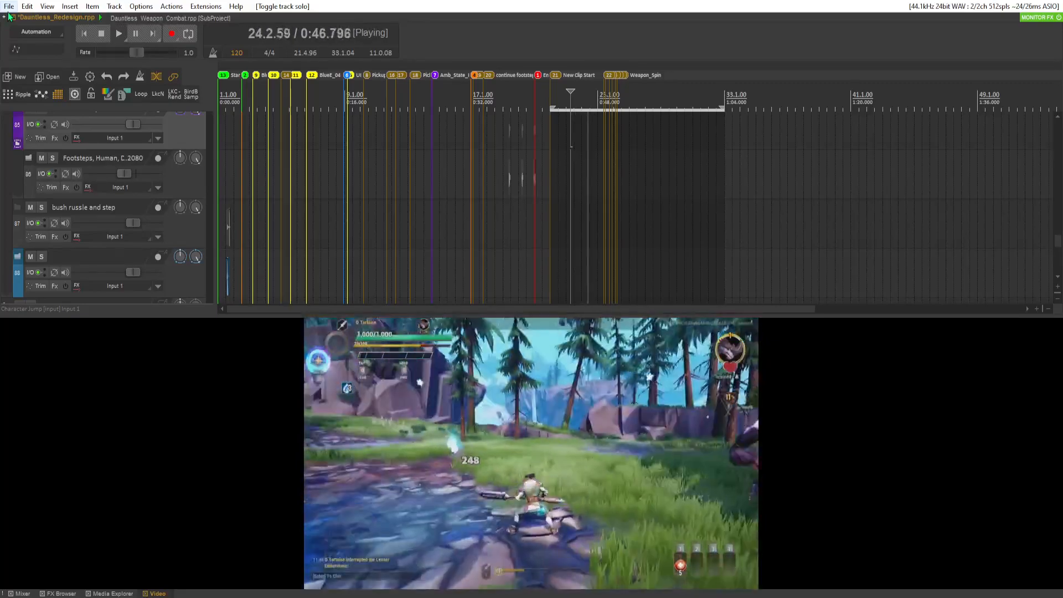
Replay the opening combat hit in the main project several times from 0:44.569
key("space")
key("space")
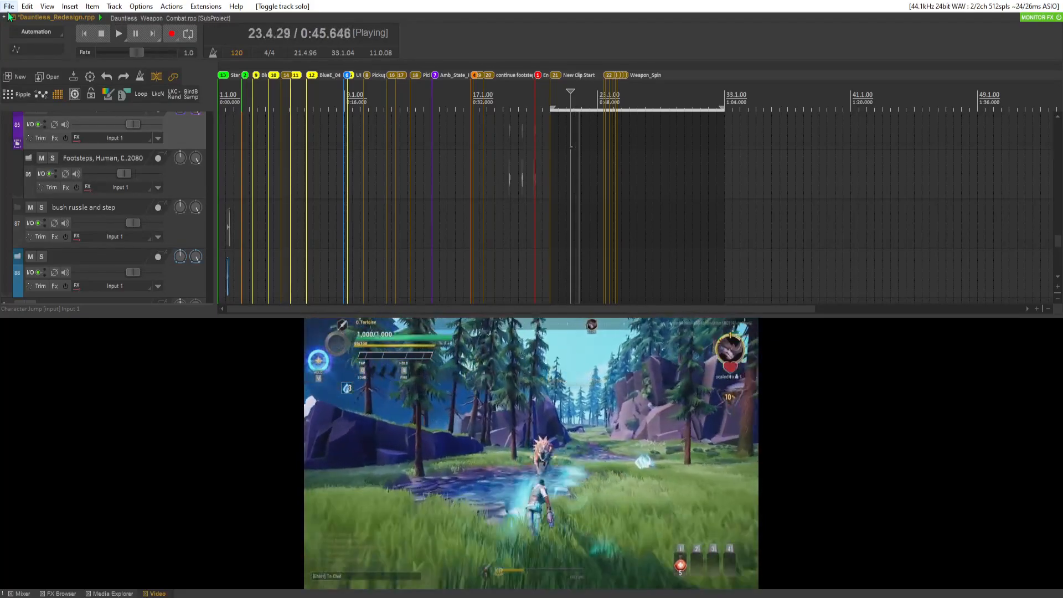
key("space")
key("space")
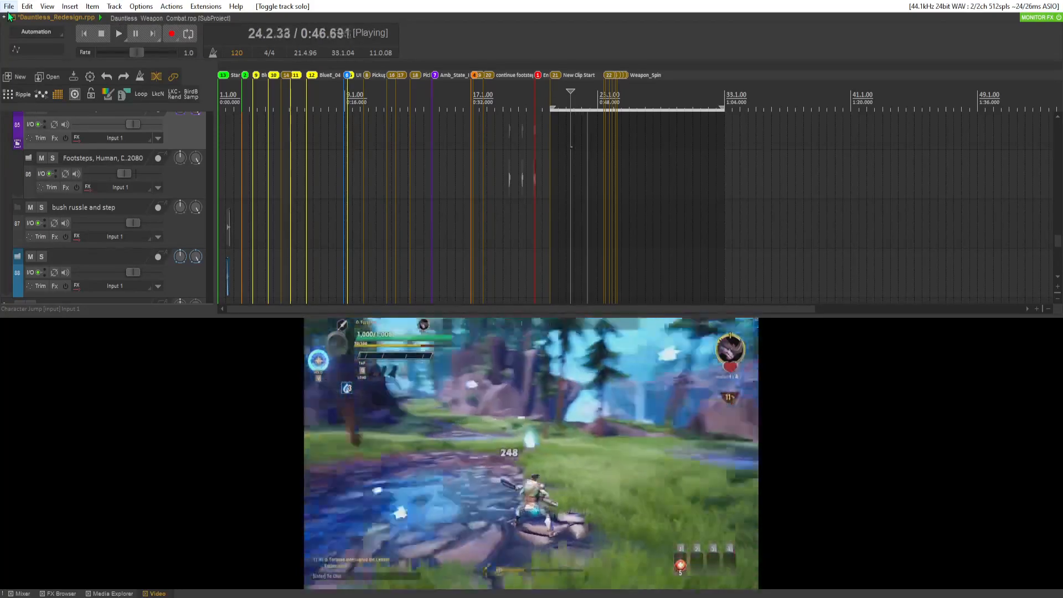
key("space")
key("space")
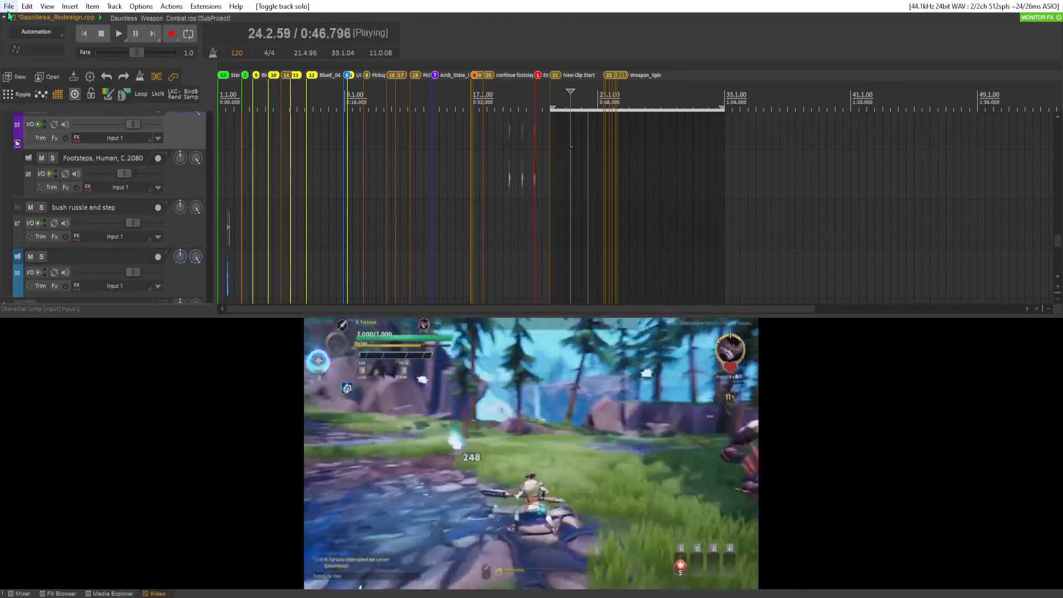
key("space")
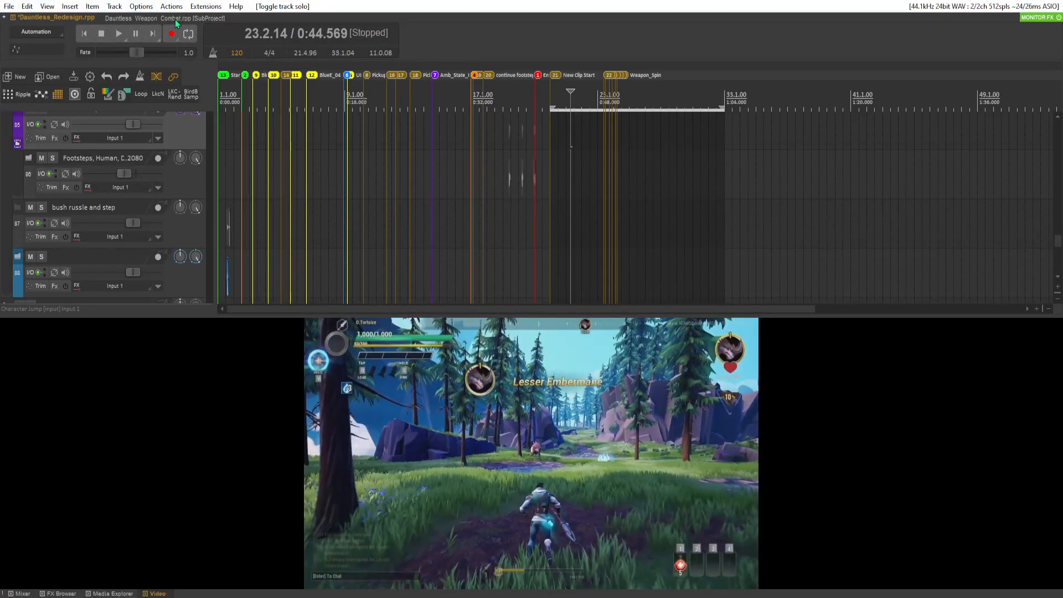
Switch to the Dauntless_Weapon_Combat subproject and replay the first hit from the edit cursor for comparison
left_click(176, 19)
key("space")
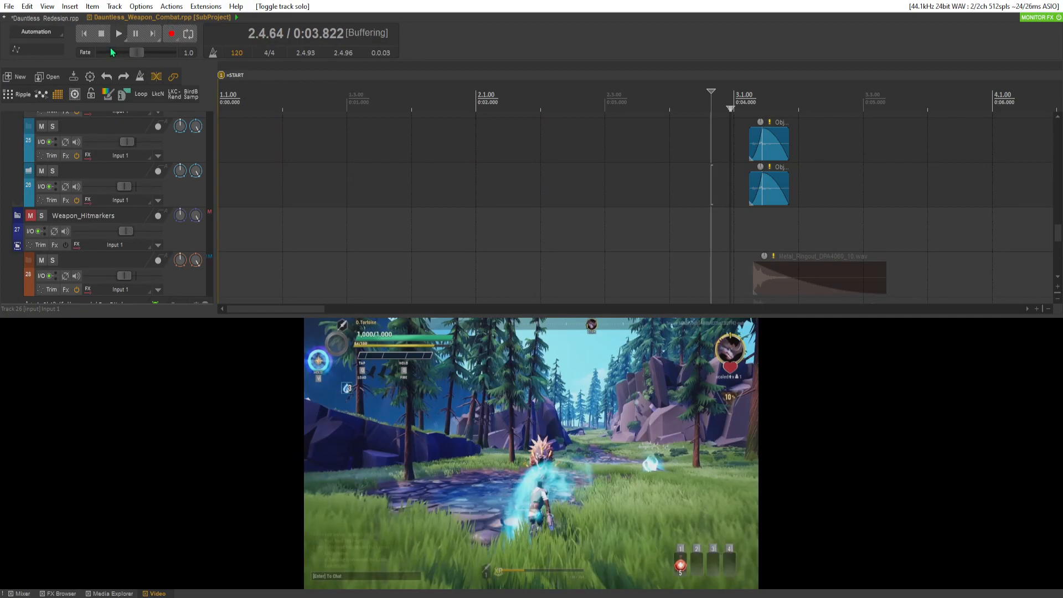
key("space")
key("space")
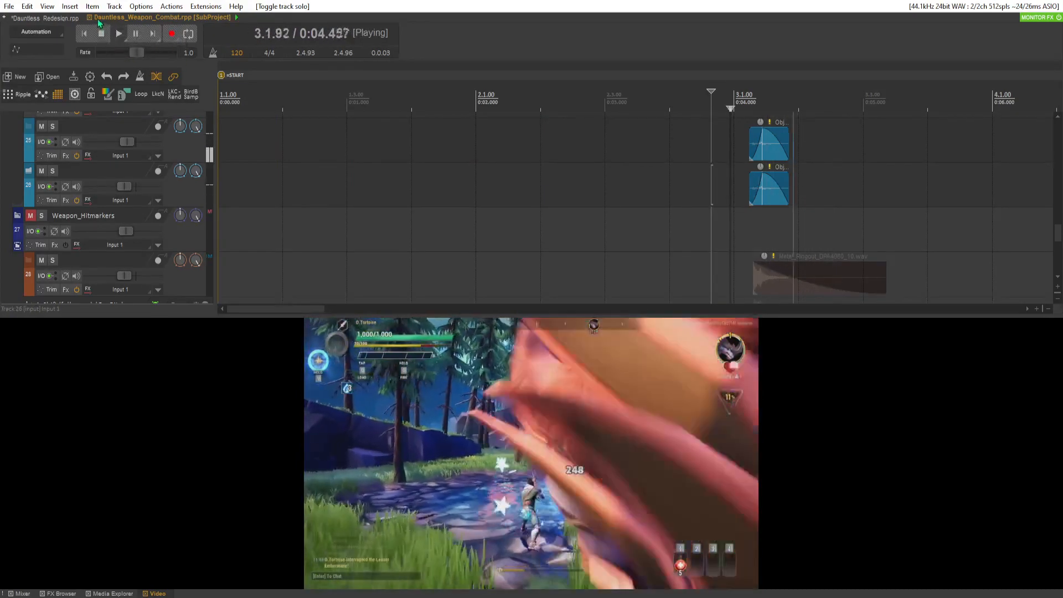
Return to the Dauntless_Redesign project and play the combat section past the first hit into the following attacks
left_click(72, 18)
key("space")
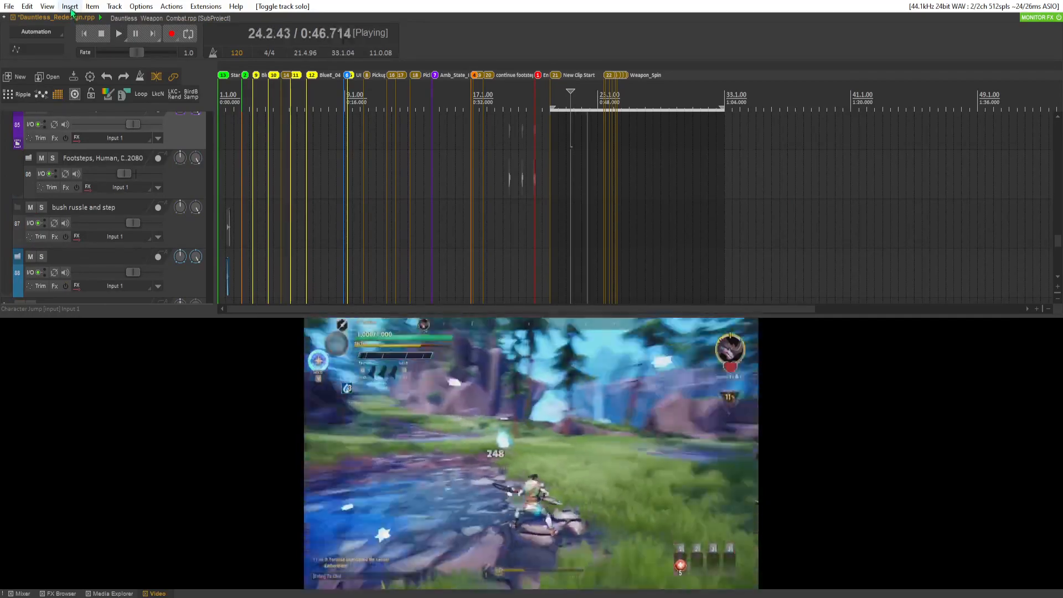
key("space")
key("space")
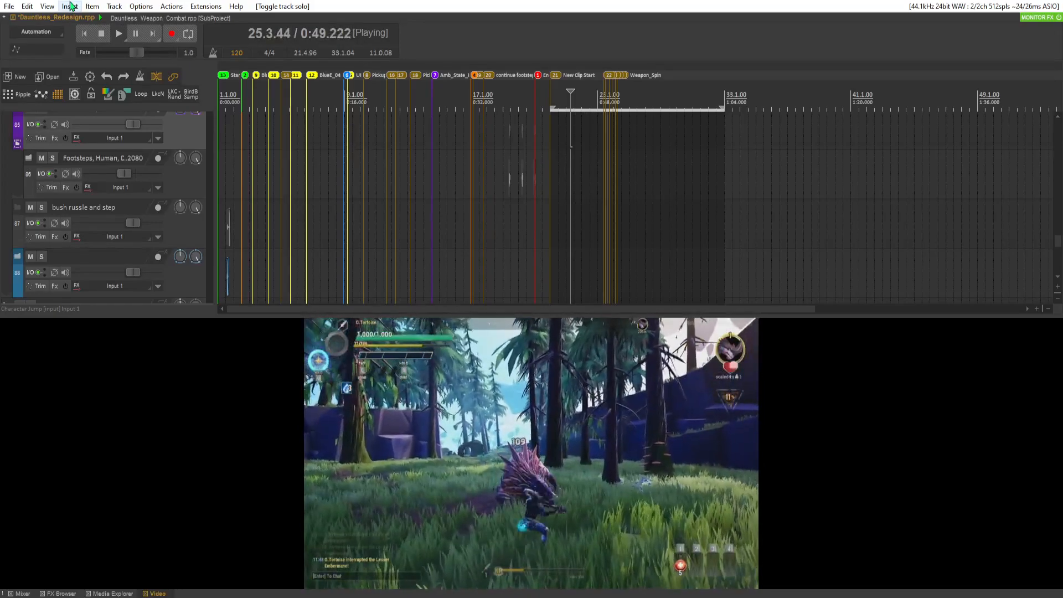
key("space")
scroll(114, 207, "down", 5)
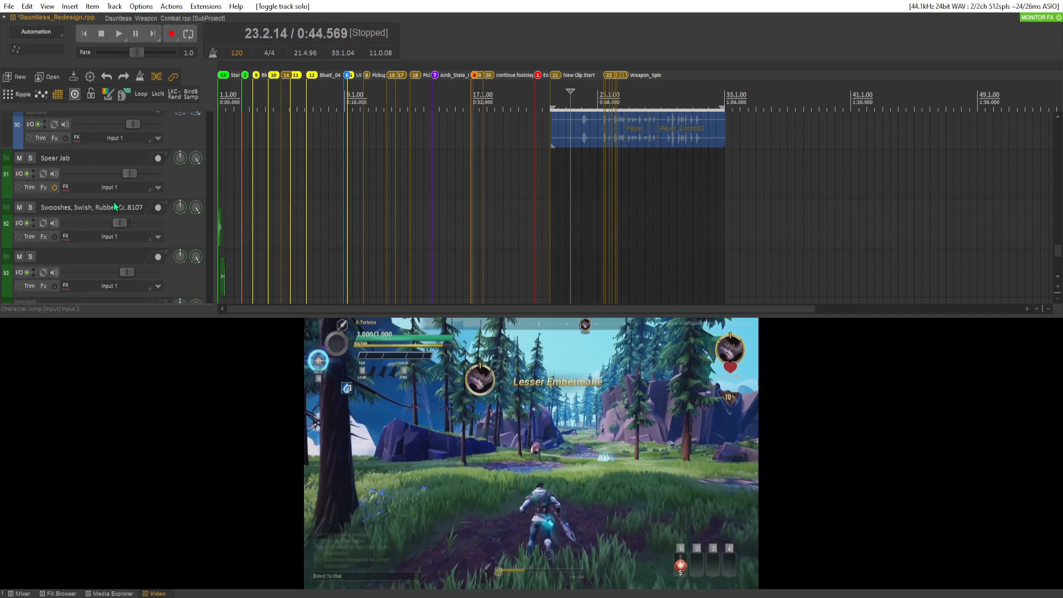
Go back to the Dauntless_Weapon_Combat subproject and play from the first hit on through the following attacks
left_click(145, 21)
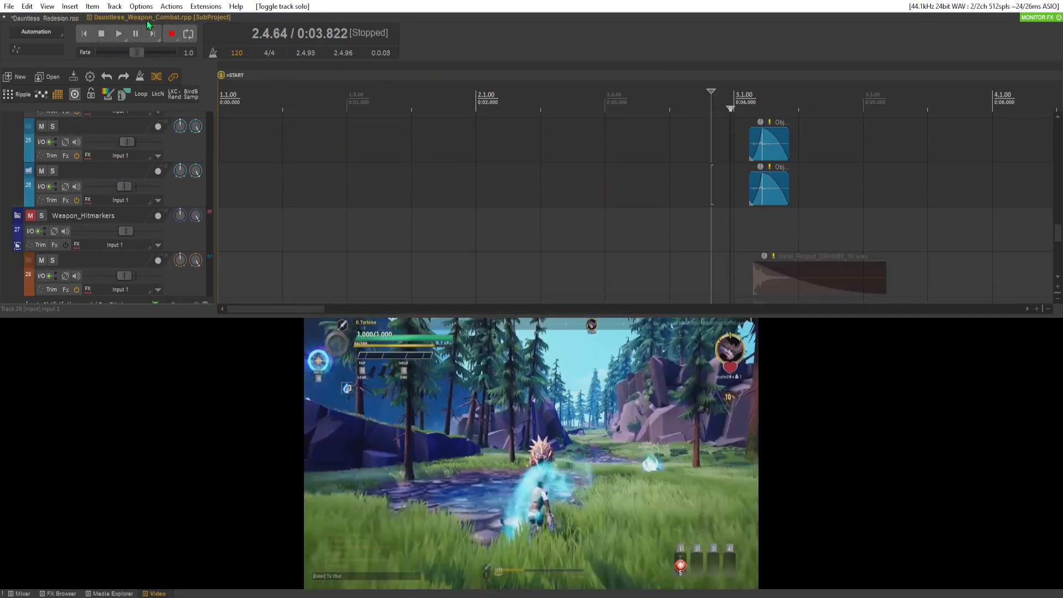
scroll(331, 186, "down", 4)
key("space")
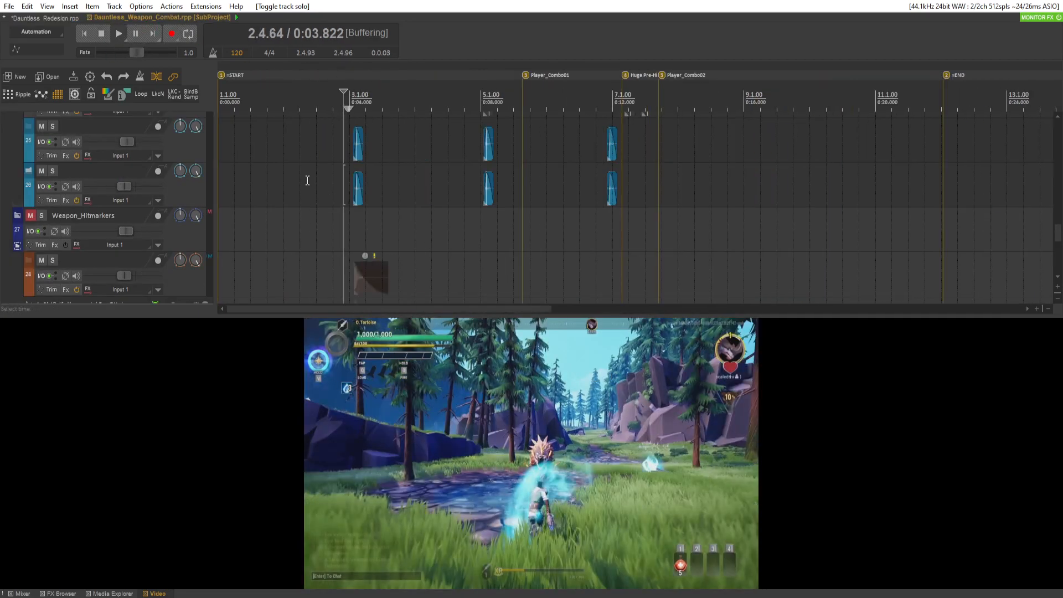
key("space")
key("space")
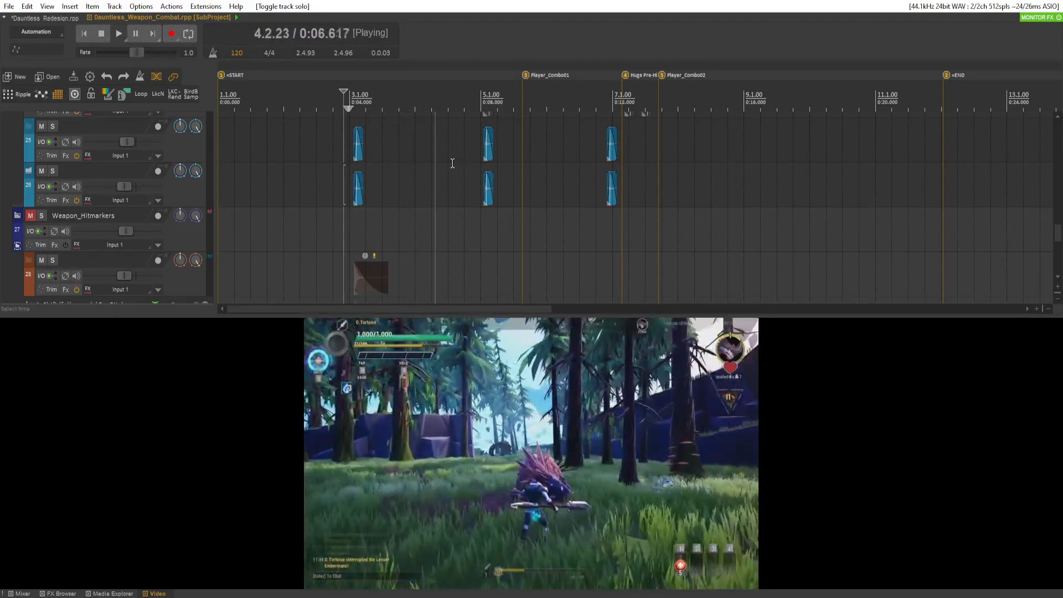
key("space")
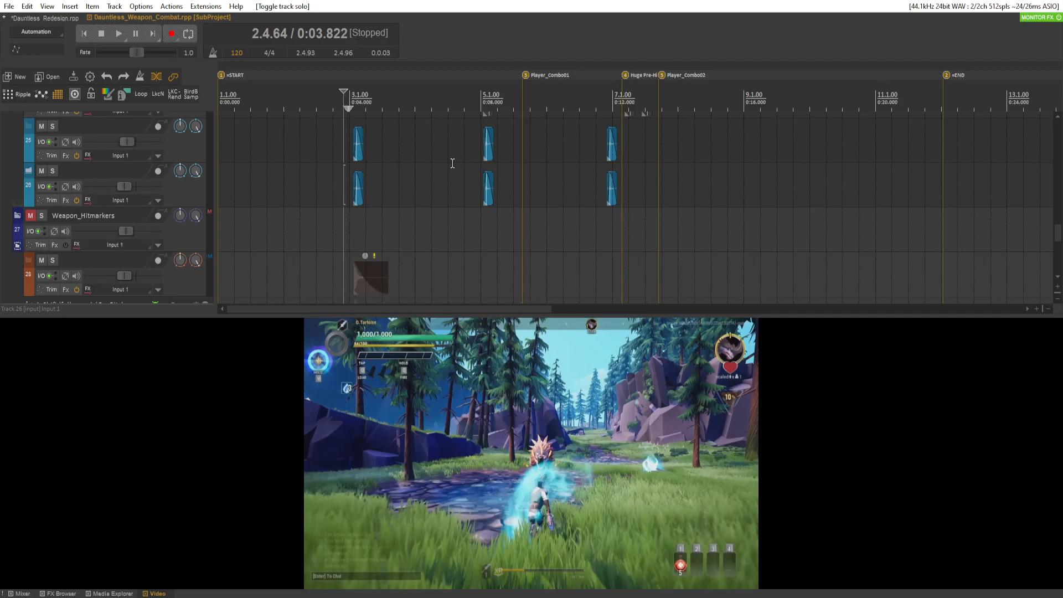
Audition the attacks along tracks 16 and 17 from several points, including 0:14.464 and 0:05.910
scroll(146, 157, "up", 8)
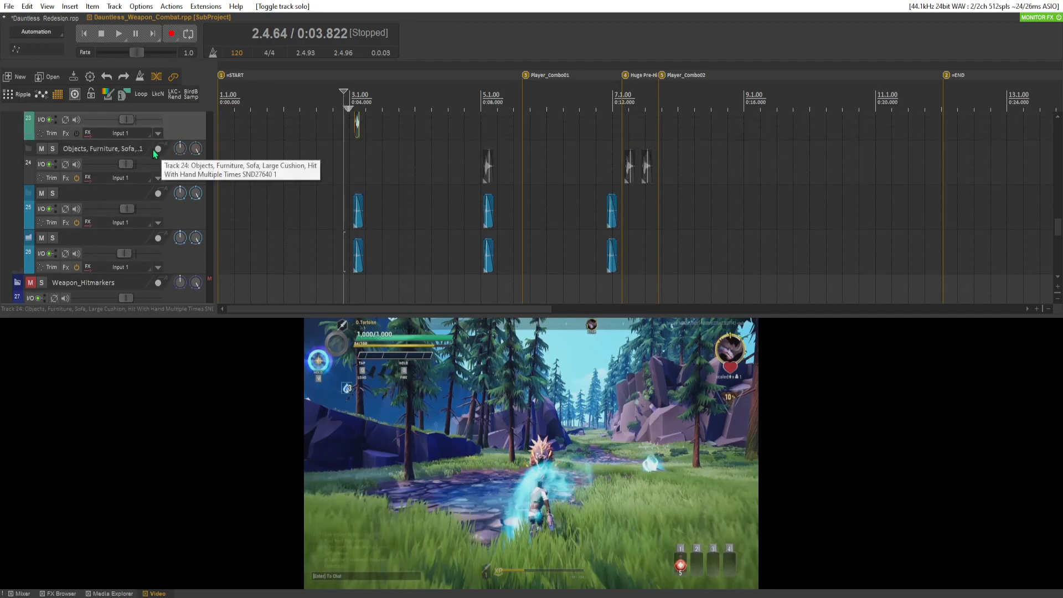
scroll(145, 156, "up", 2)
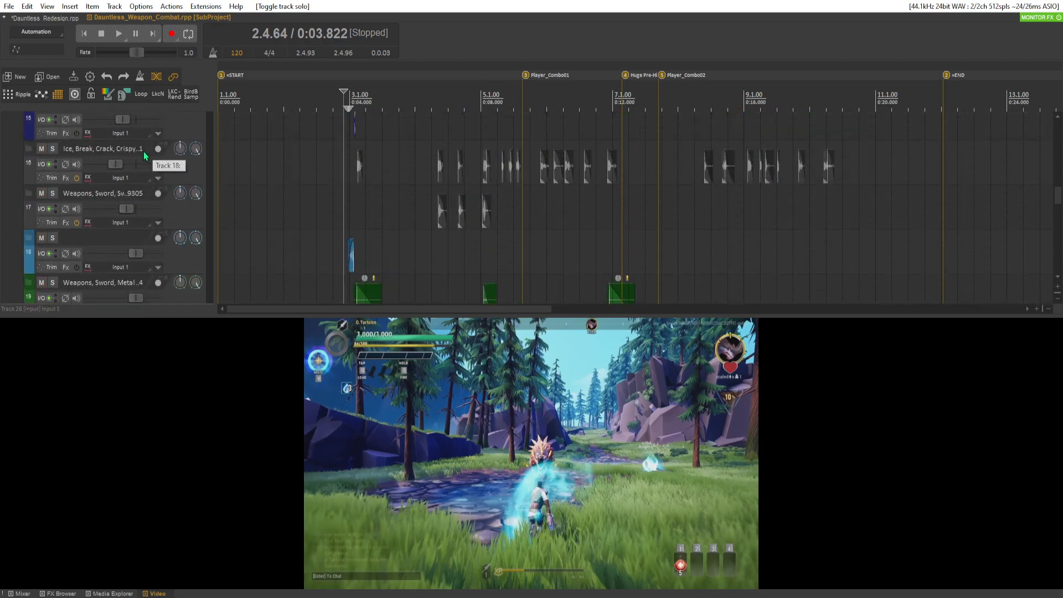
left_click(432, 170)
key("space")
left_click(694, 166)
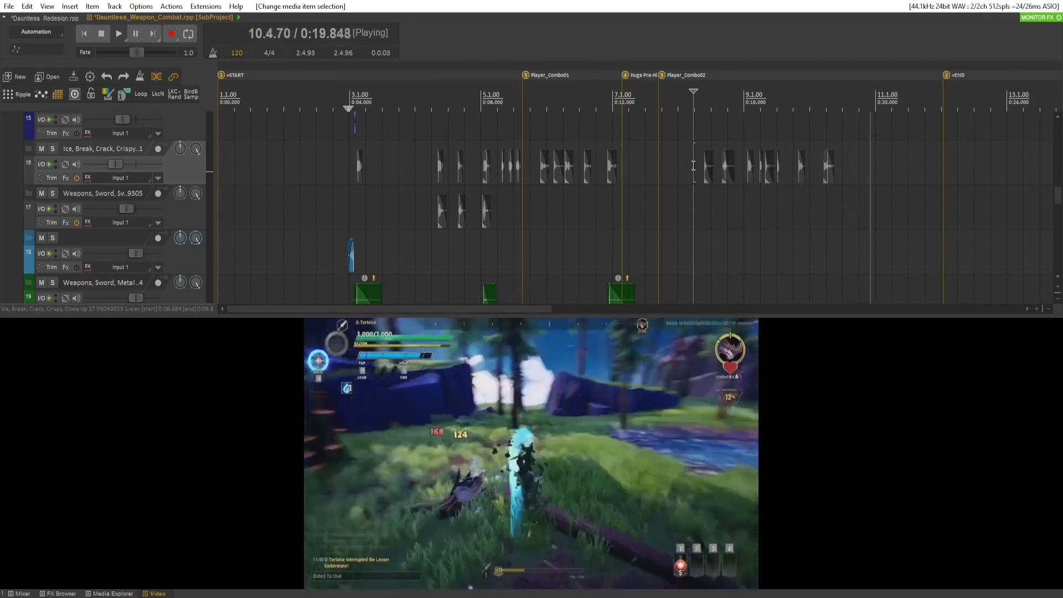
left_click(693, 165)
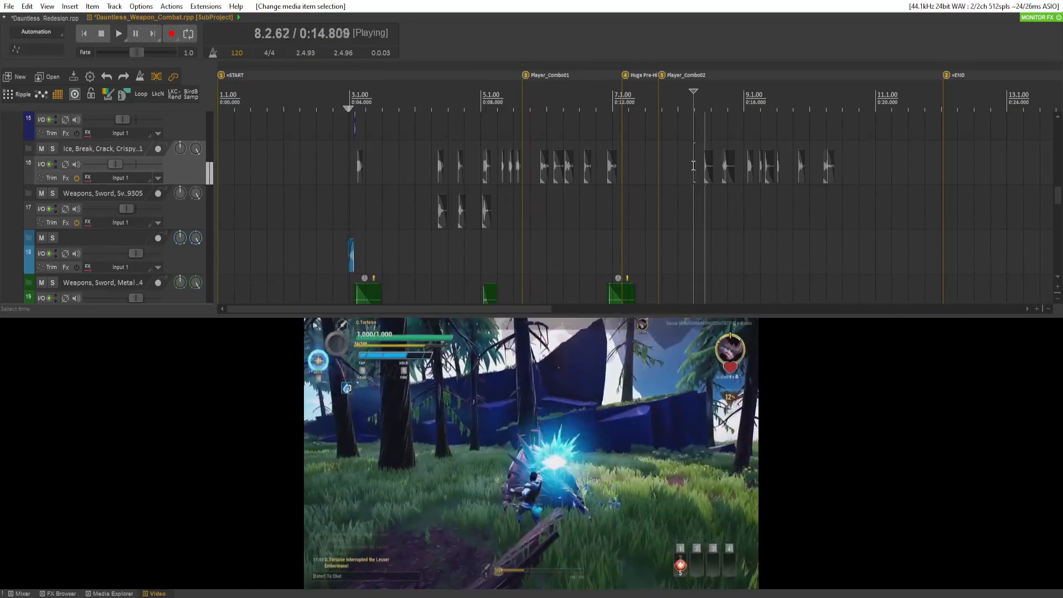
key("space")
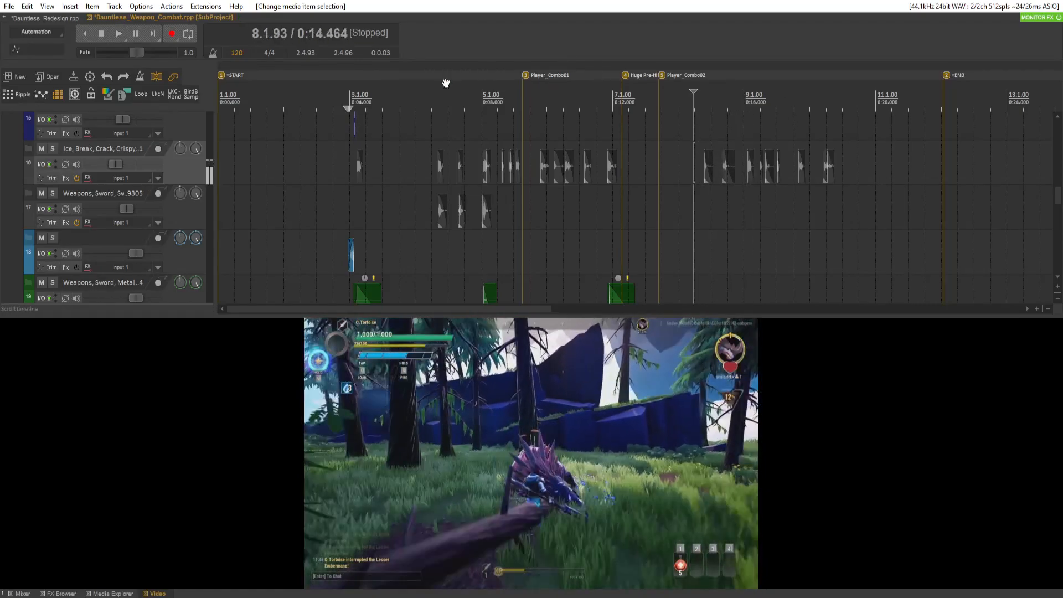
key("space")
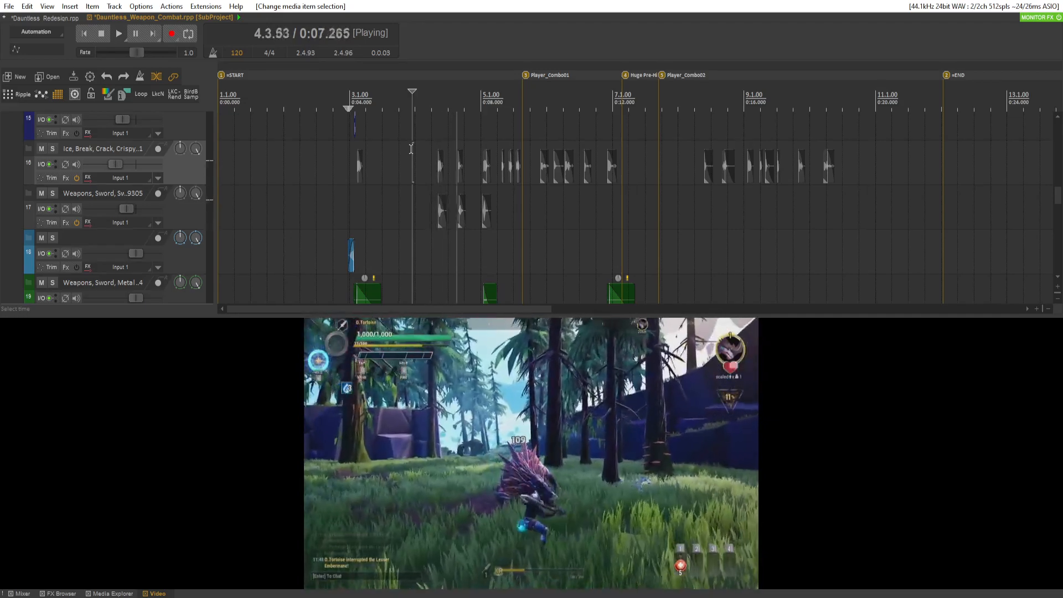
key("space")
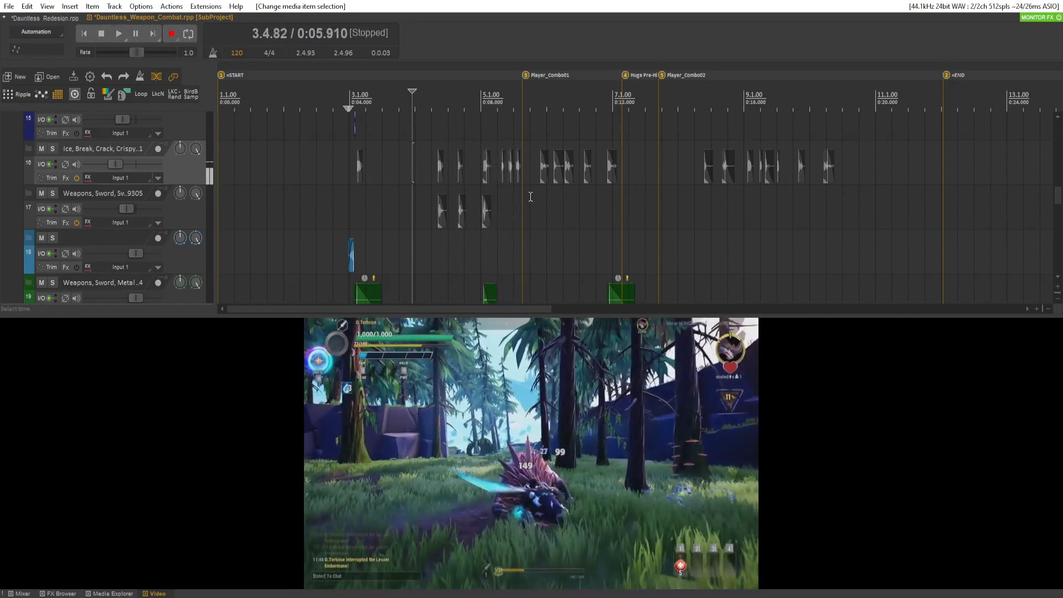
Insert a new empty track directly below the sword whoosh track 17
scroll(493, 216, "up", 5)
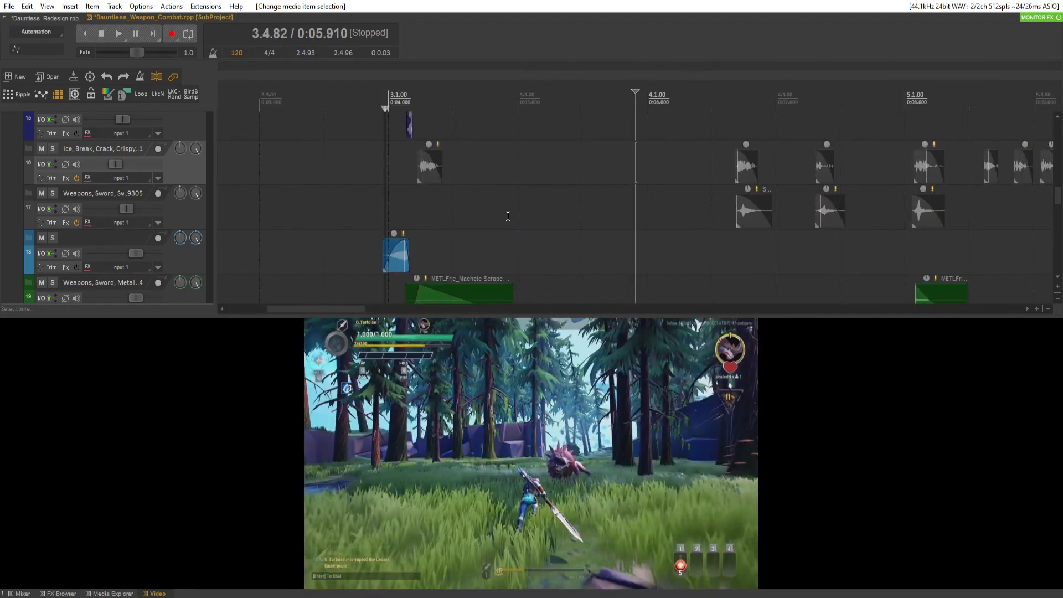
right_click(203, 217)
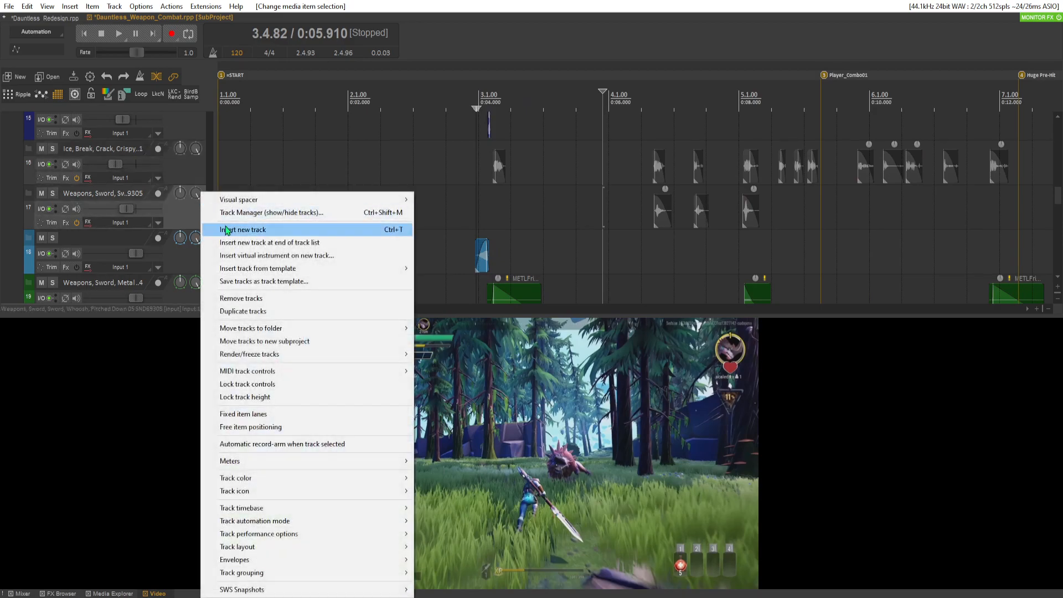
left_click(226, 225)
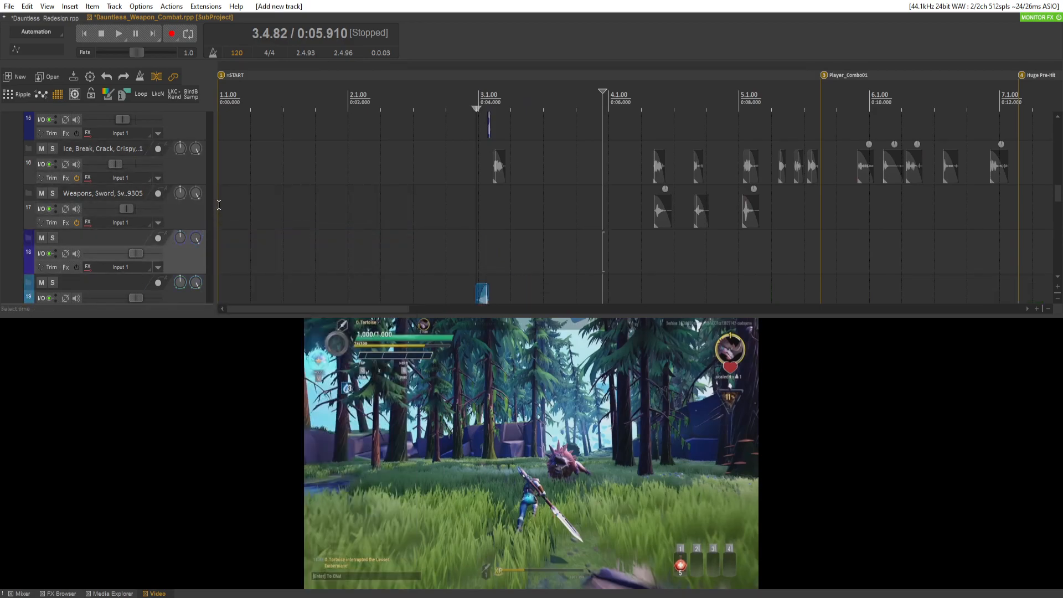
Play the attack after the first hit and place the edit cursor at 0:06.586, just before the first track 17 clip
key("space")
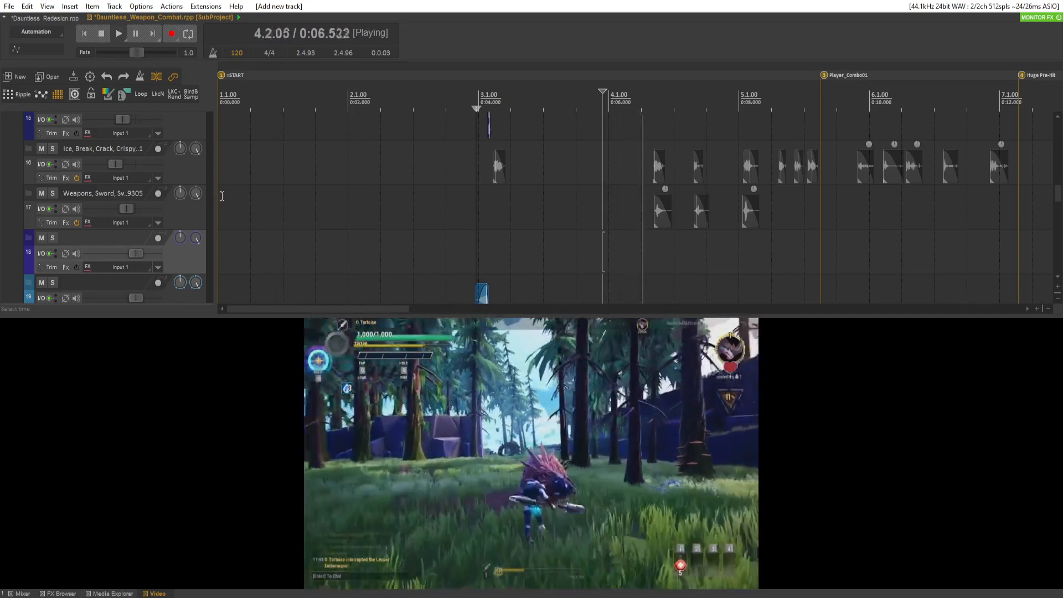
key("space")
left_click(646, 207)
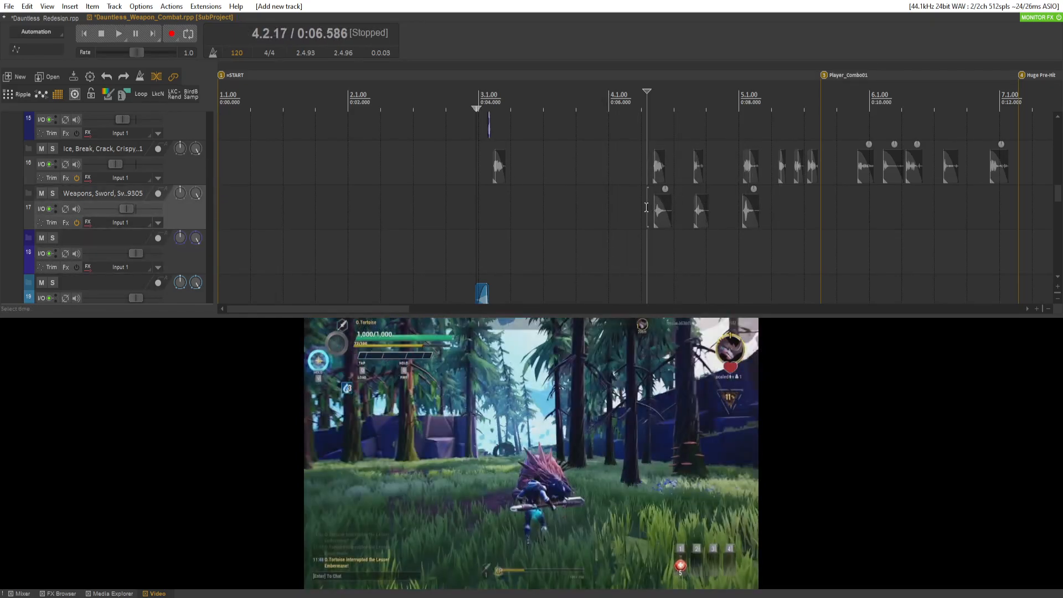
key("space")
key("space")
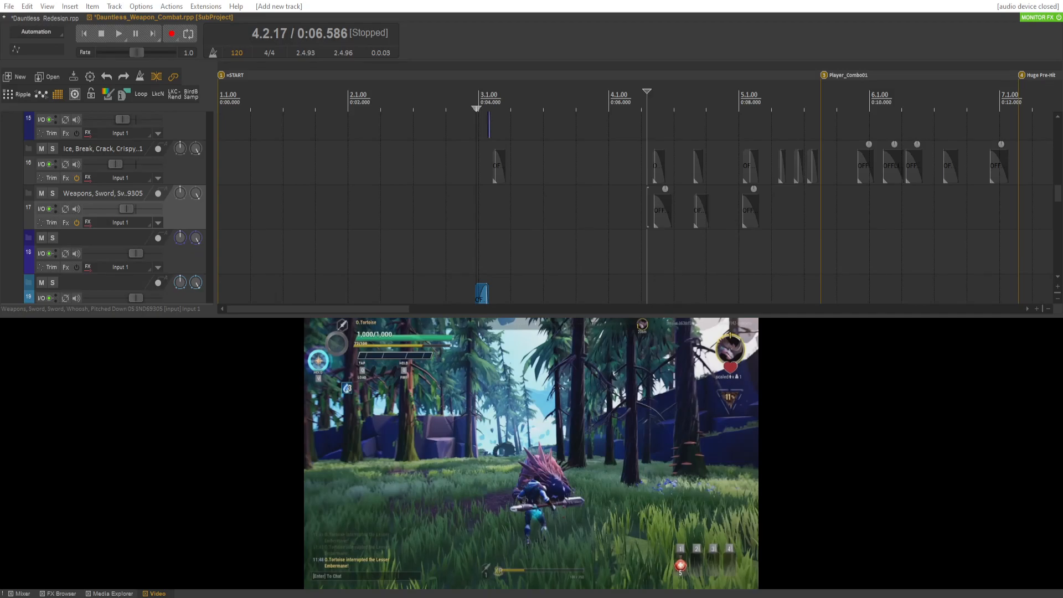
Search the Sound Effects/Samples collection in the Media Explorer for "swoosh"
left_click(113, 593)
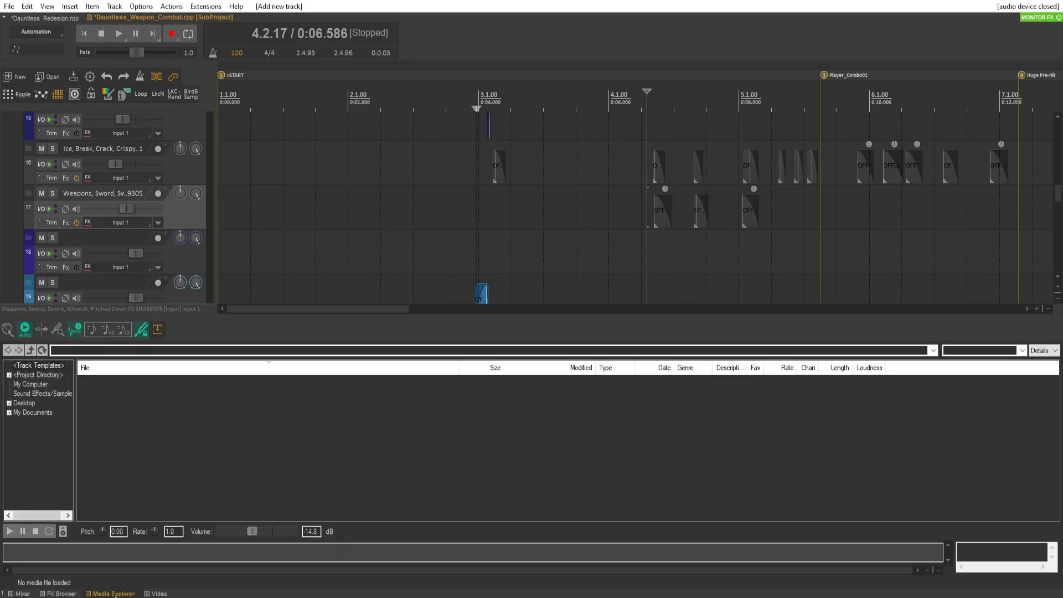
left_click(947, 350)
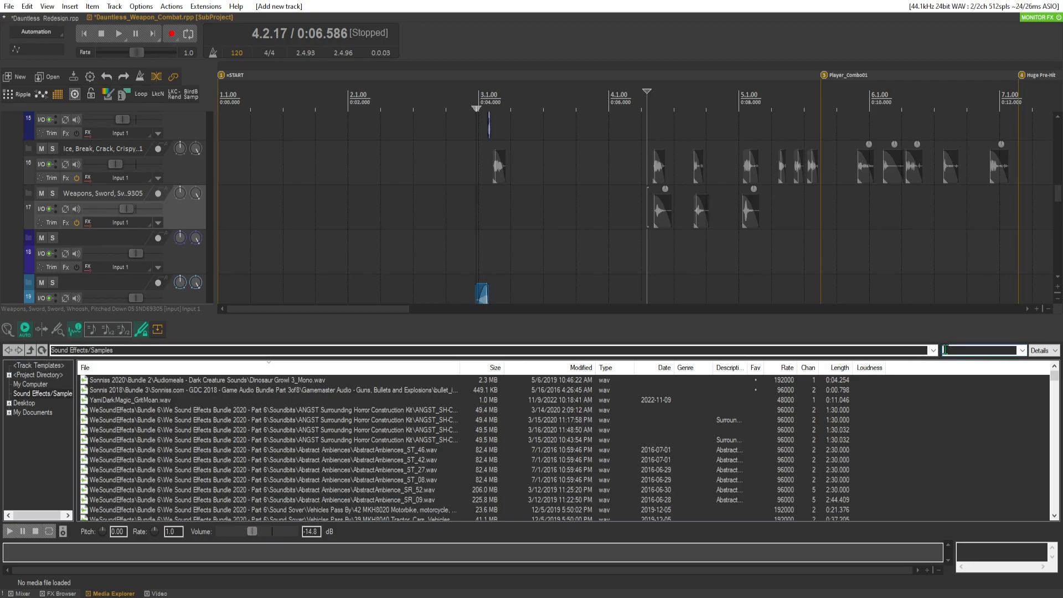
type("swo")
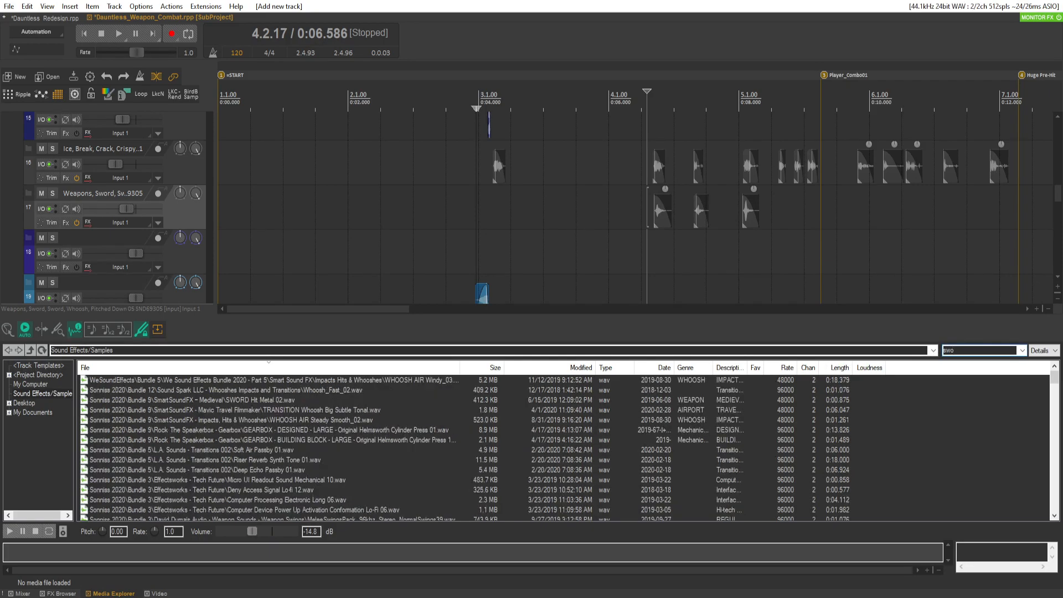
type("osh")
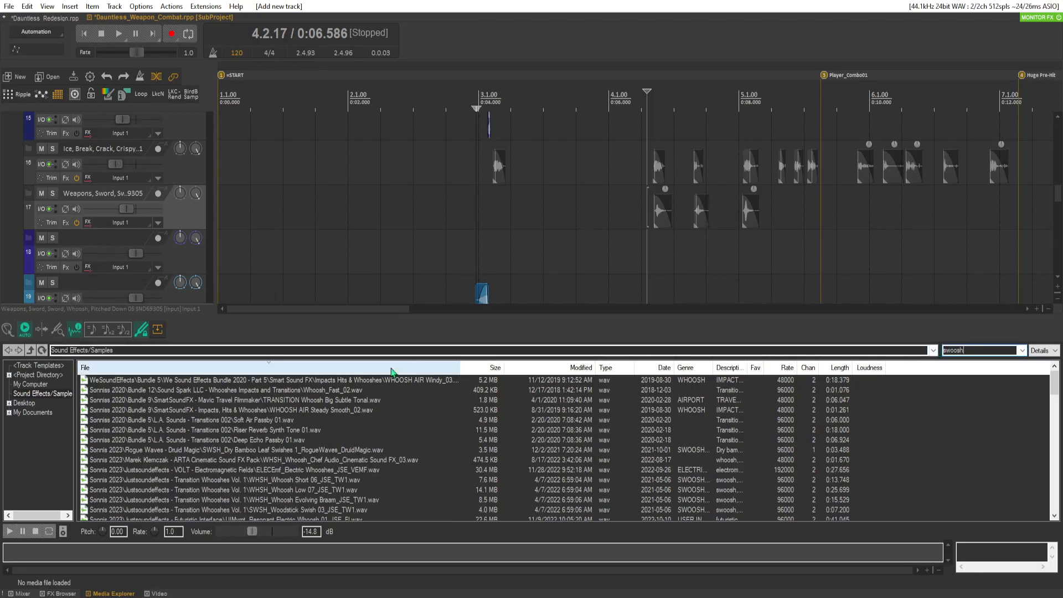
Select track 18 and audition whoosh results from Whoosh_Fast_02.wav through the Cinematic Sound FX and Transition Whooshes samples, including WHSH_Whoosh Low 07_JSE_TW1.wav
left_click(272, 392)
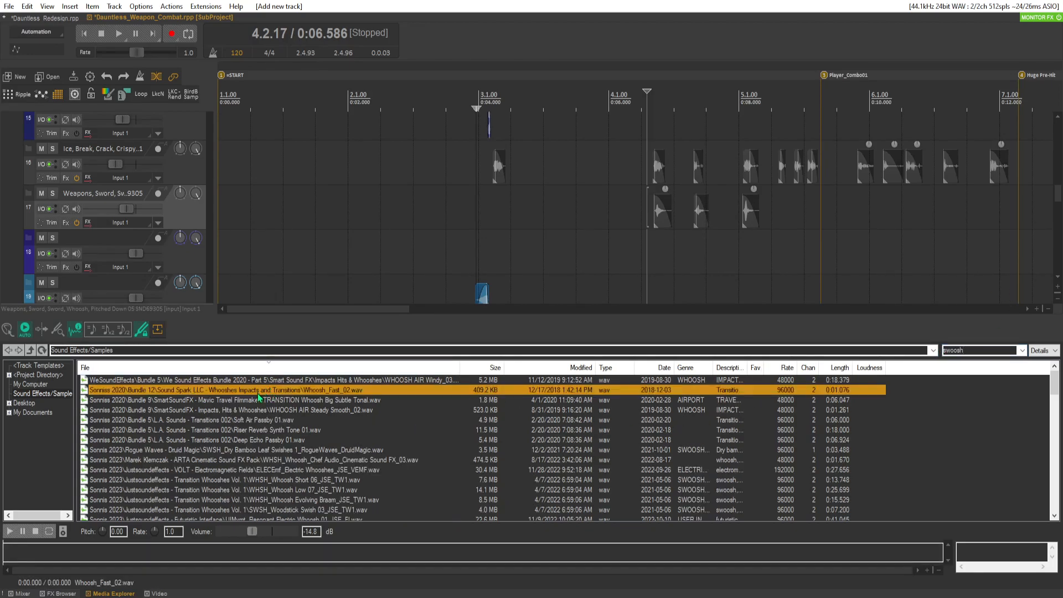
left_click(259, 400)
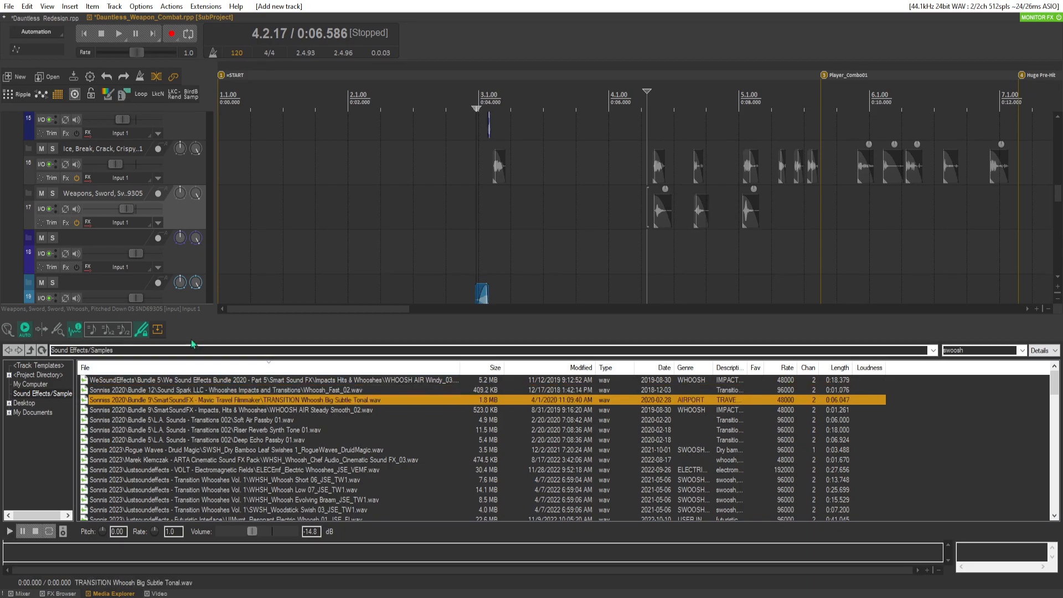
left_click(196, 256)
left_click(236, 432)
left_click(237, 461)
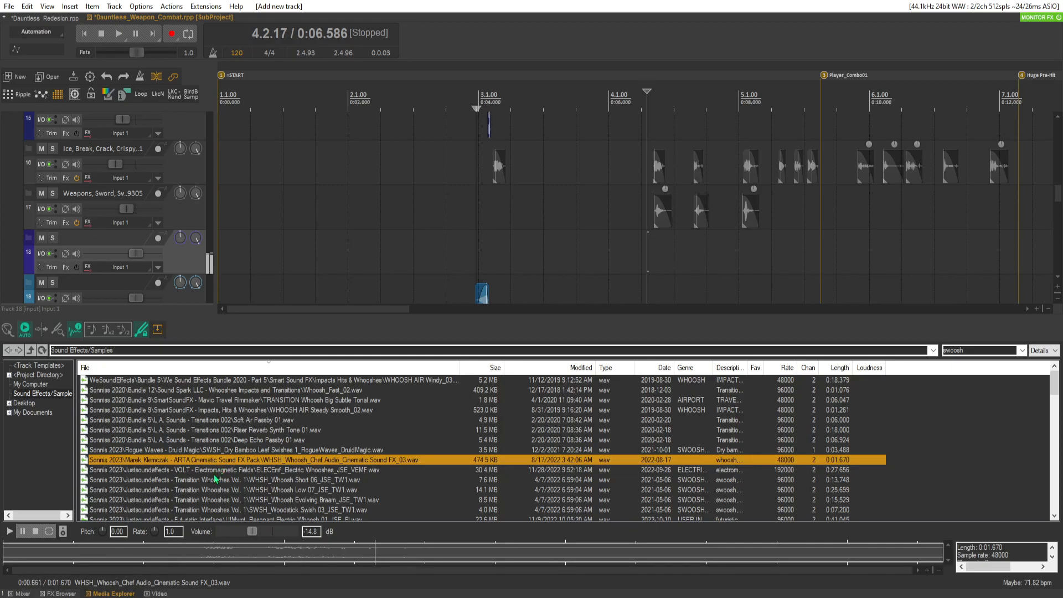
left_click(216, 471)
left_click(216, 483)
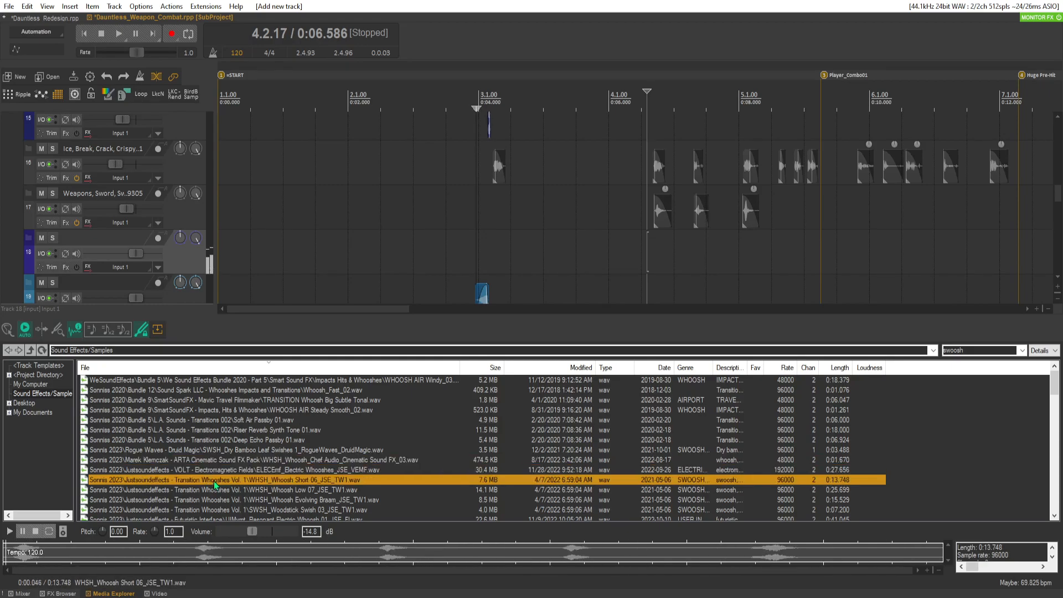
left_click(224, 493)
Audition more swoosh results, including Soft Air Passby 01.wav and WHSH_Whoosh 1, and settle on WHSH_InsJ_Whooshing_Low_Double_01-01.wav
scroll(224, 494, "down", 1)
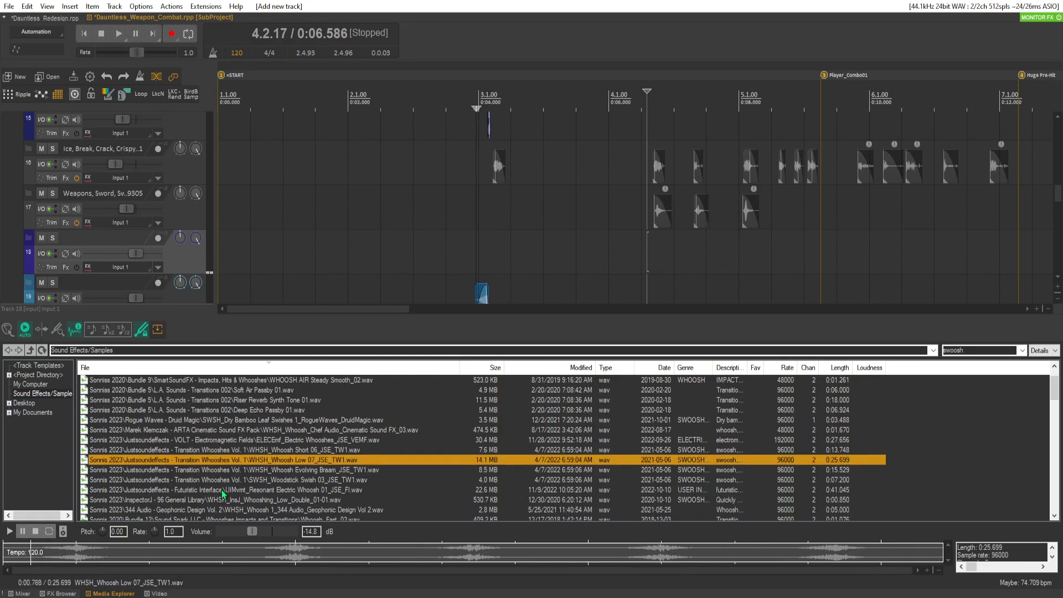
left_click(230, 500)
scroll(231, 498, "down", 2)
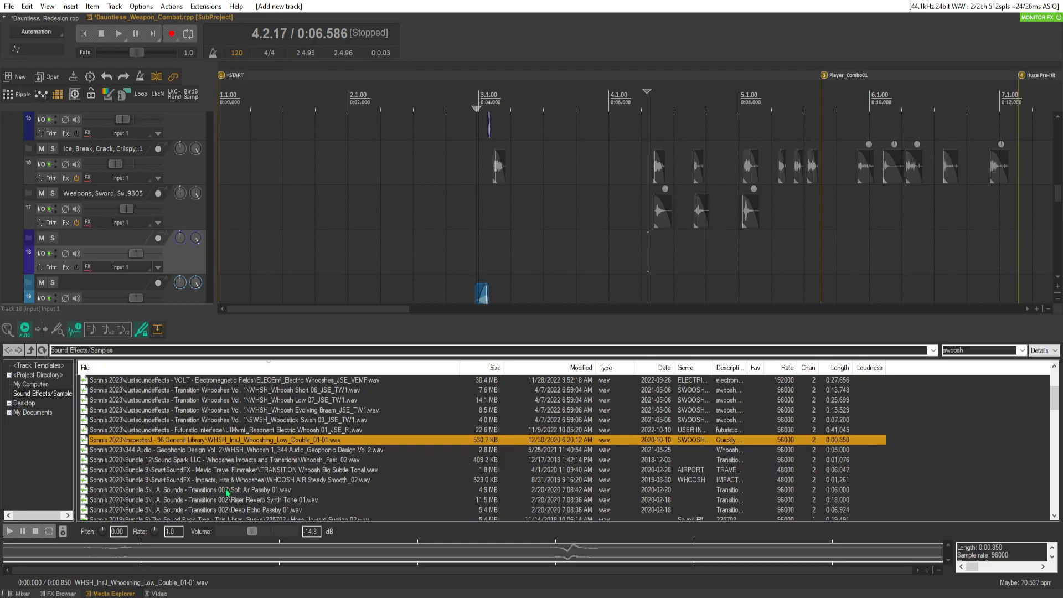
left_click(228, 489)
left_click(238, 499)
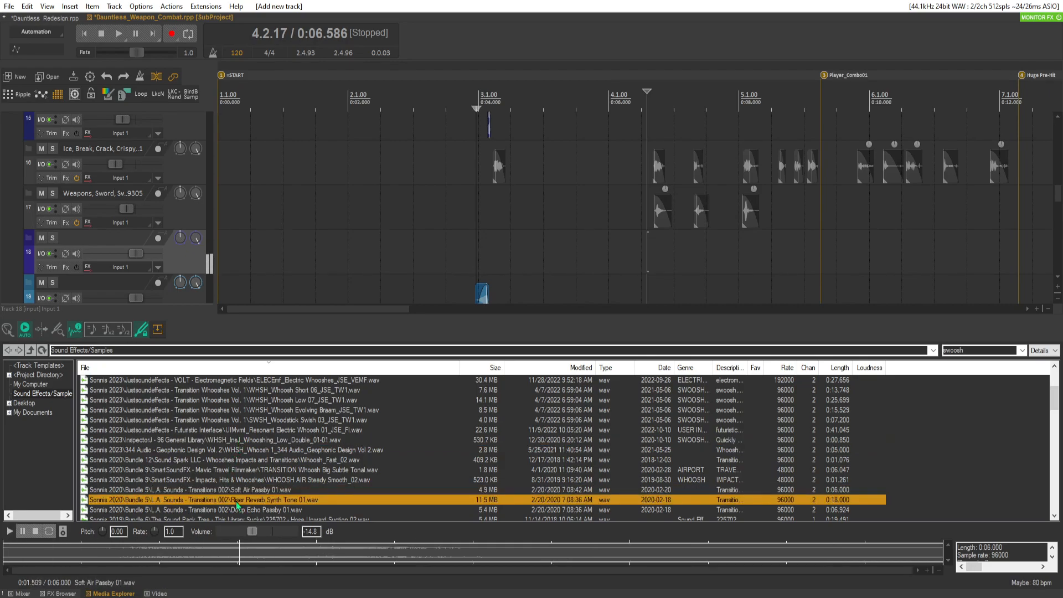
left_click(247, 431)
left_click(244, 449)
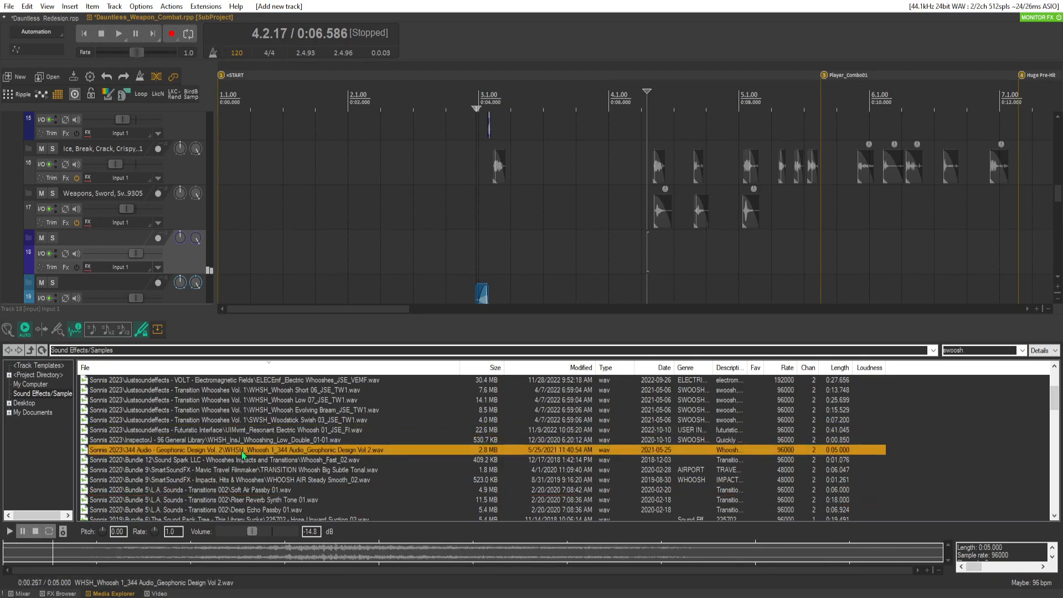
left_click(244, 460)
left_click(245, 440)
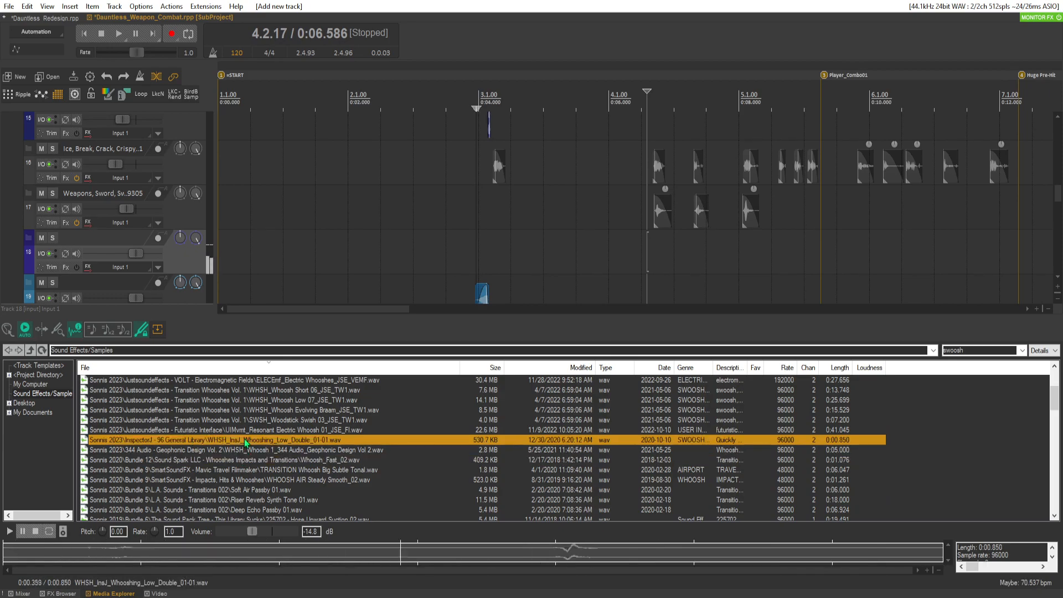
Insert the 0:00.042–0:00.142 and 0:00.486–0:00.579 sections of WHSH_InsJ_Whooshing_Low_Double_01-01.wav on track 18 beneath the quick track 16 hits and play them
scroll(244, 446, "down", 1)
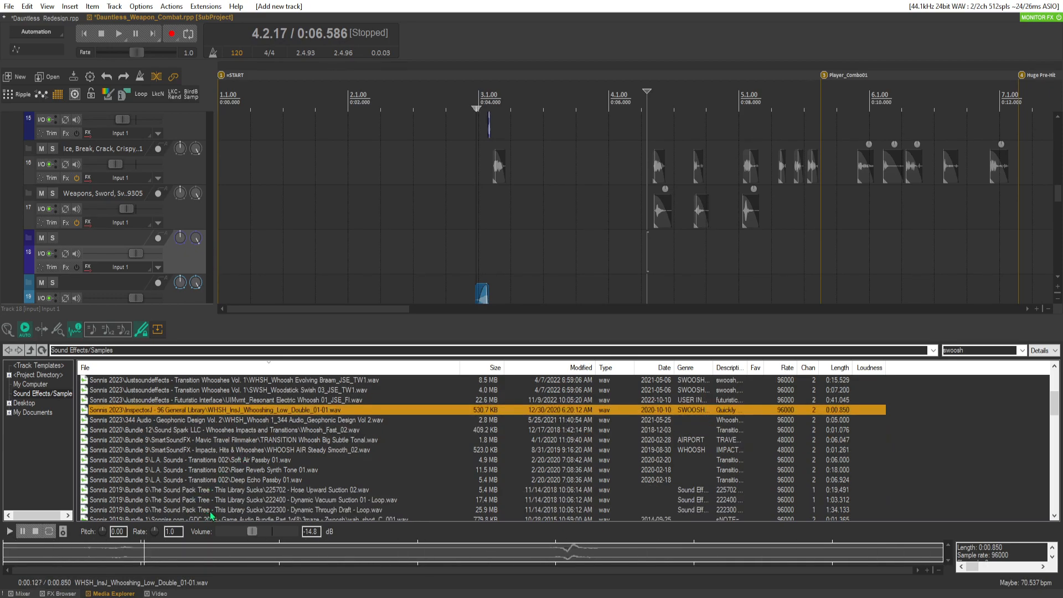
left_click_drag(158, 554, 781, 262)
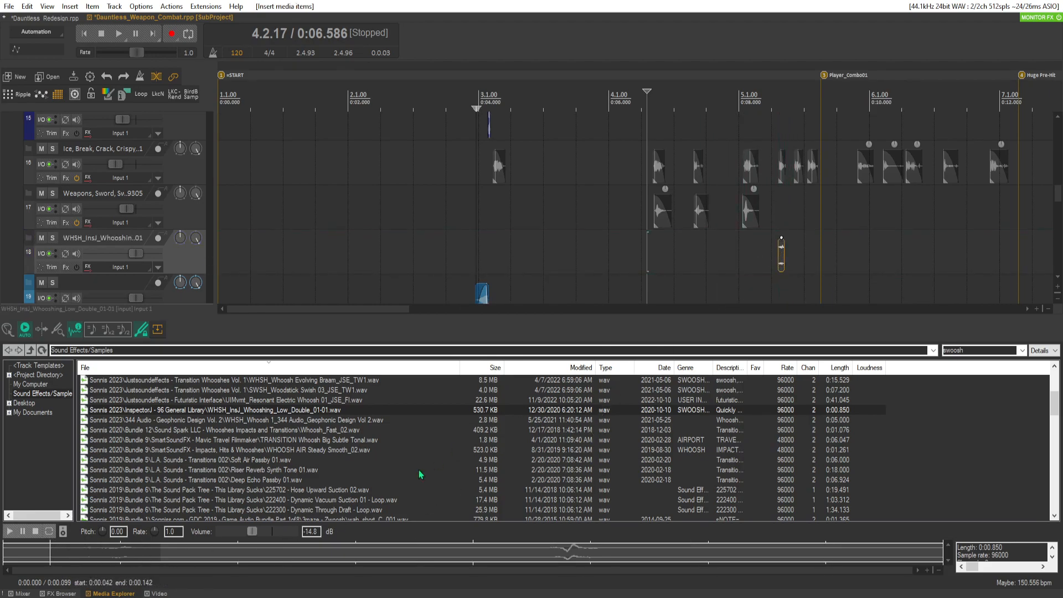
left_click_drag(540, 550, 797, 263)
left_click(770, 242)
key("space")
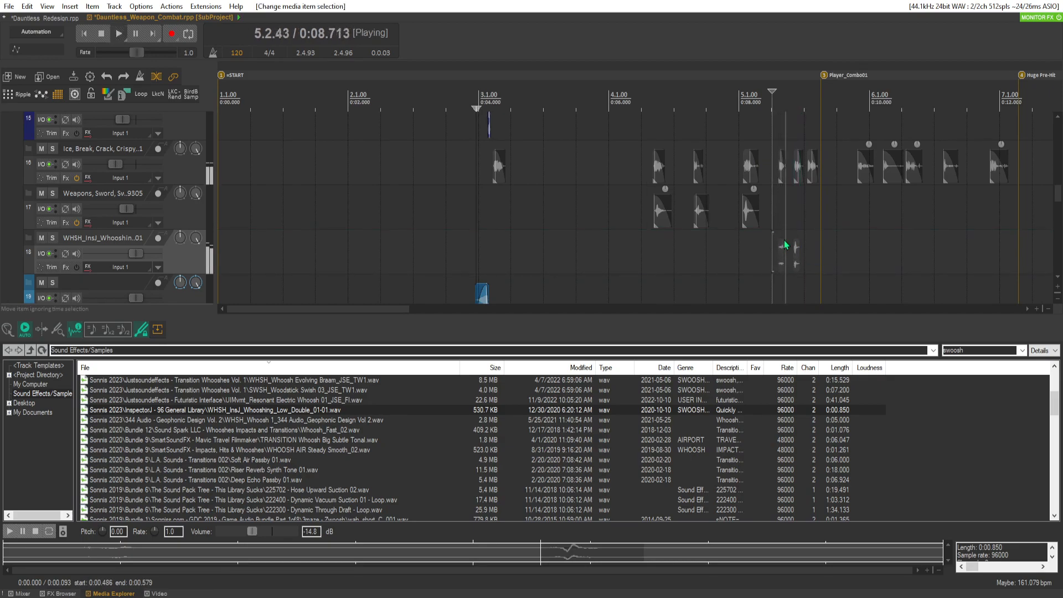
Lower the volume of the whooshing track (track 18) slightly and play back the quick hits before Player_Combo01
key("space")
left_click_drag(135, 254, 126, 255)
key("space")
key("space")
key("space")
key("space")
left_click(789, 241)
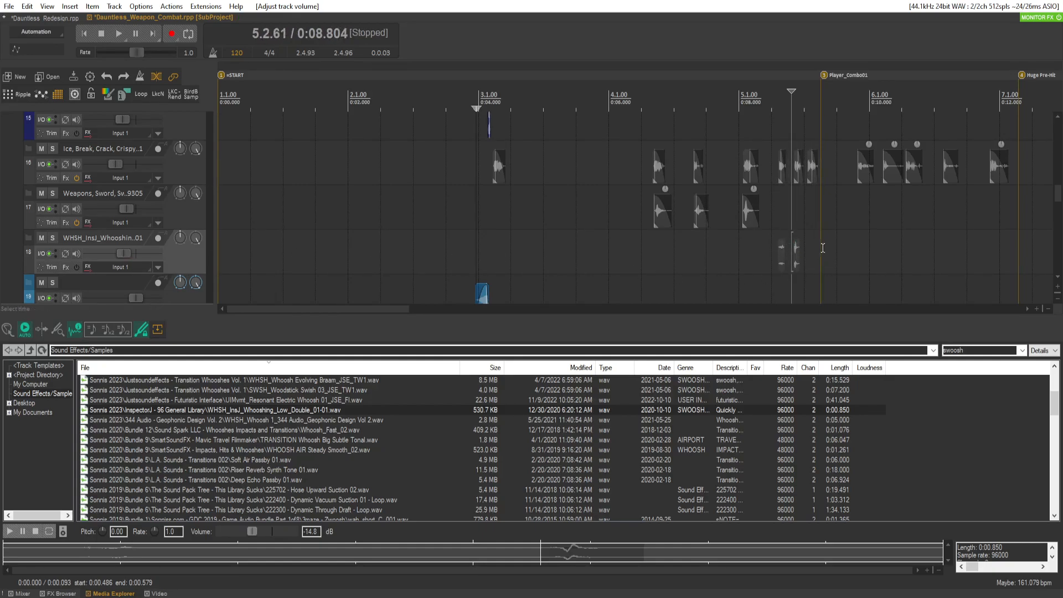
Trim the start of the second whoosh item on track 18 and audition it against the ice hits
scroll(789, 240, "up", 5)
left_click_drag(647, 260, 665, 253)
key("space")
key("space")
key("space")
key("space")
key("space")
key("space")
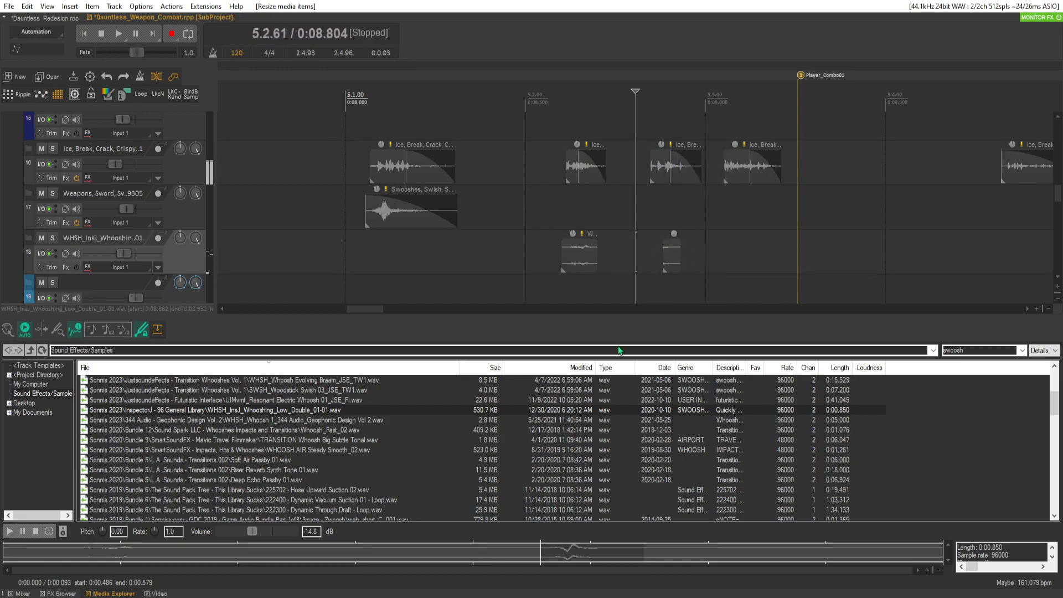
Audition WHSH_InsJ_Whooshing_Low_Double_01-01.wav from several points in the preview waveform
left_click(527, 552)
key("space")
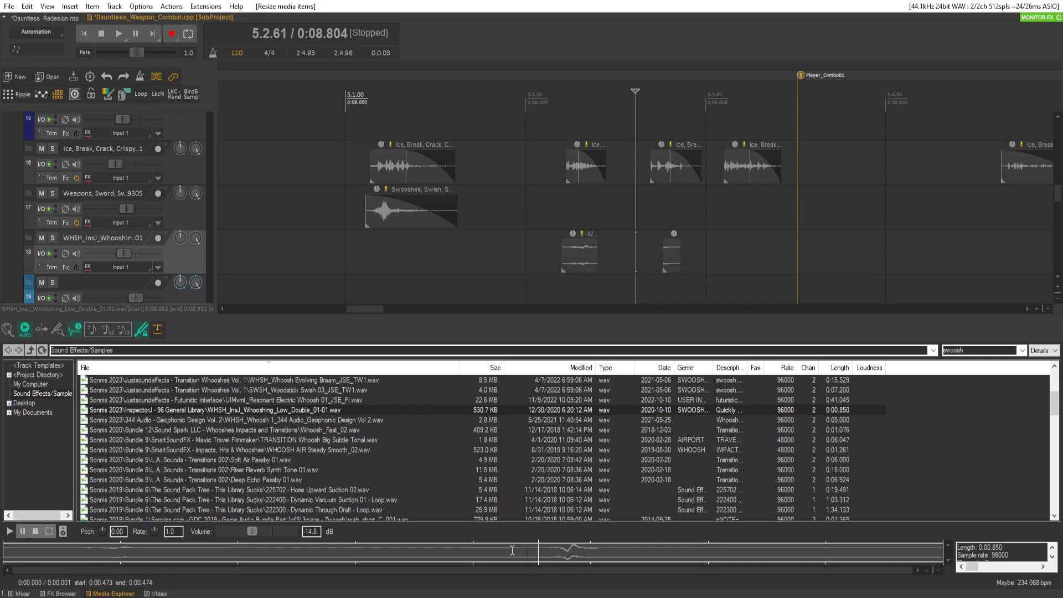
key("space")
left_click(481, 550)
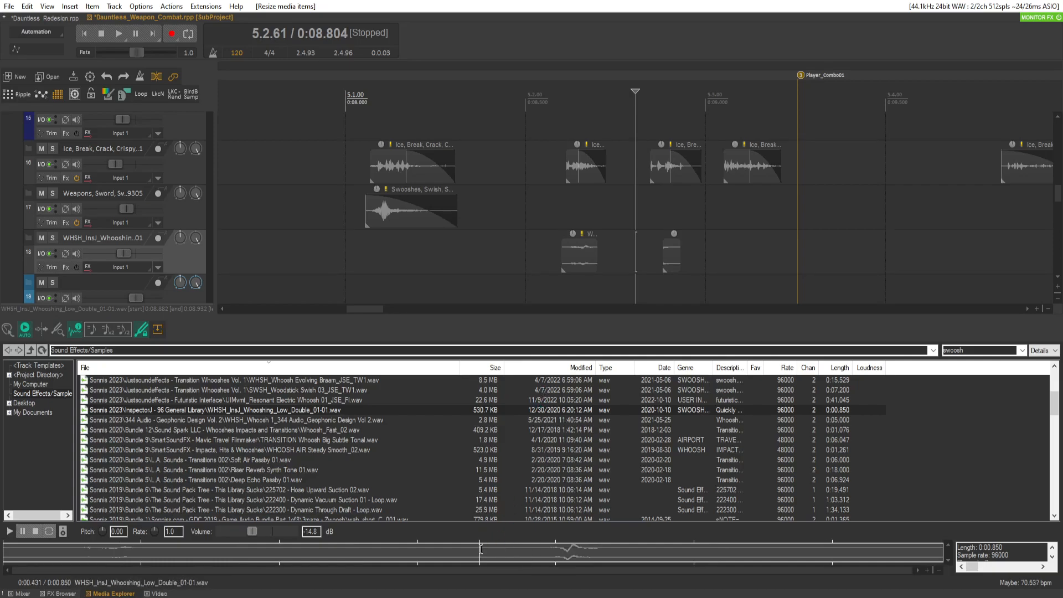
key("space")
key("space")
key("space")
left_click(53, 549)
key("space")
key("space")
Replace the second whoosh item on track 18 with the later whoosh section of WHSH_InsJ_Whooshing_Low_Double_01-01.wav
left_click_drag(505, 554, 672, 554)
left_click_drag(587, 554, 693, 253)
left_click(673, 258)
key("Delete")
Add fades to the first whoosh item on track 18, paste a copy under the third quick ice hit, and play them back
left_click(575, 254)
left_click_drag(561, 239, 588, 244)
left_click(576, 257)
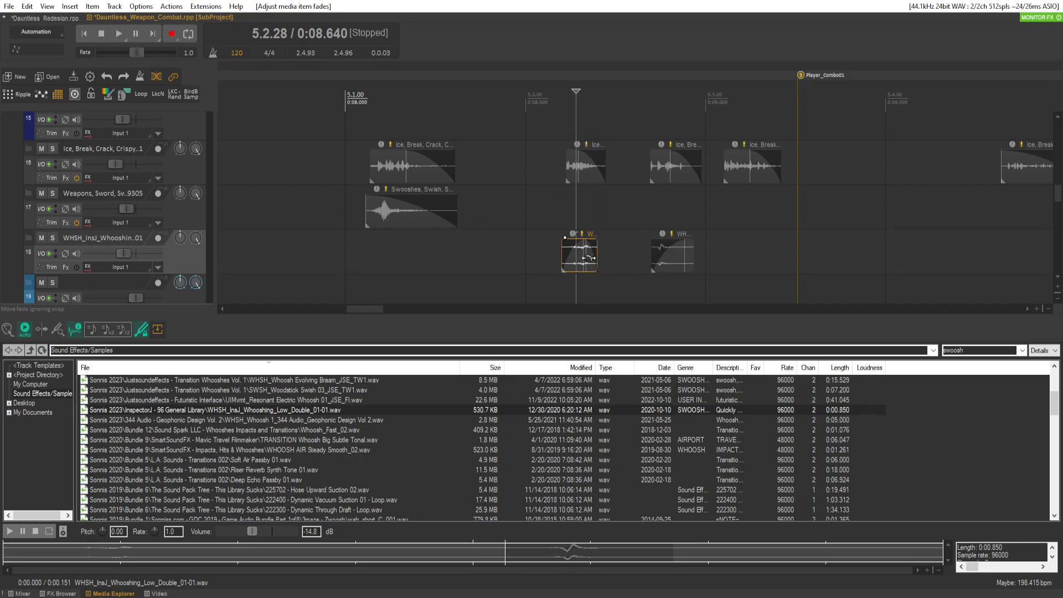
left_click(730, 252)
left_click(724, 253)
key("ctrl+v")
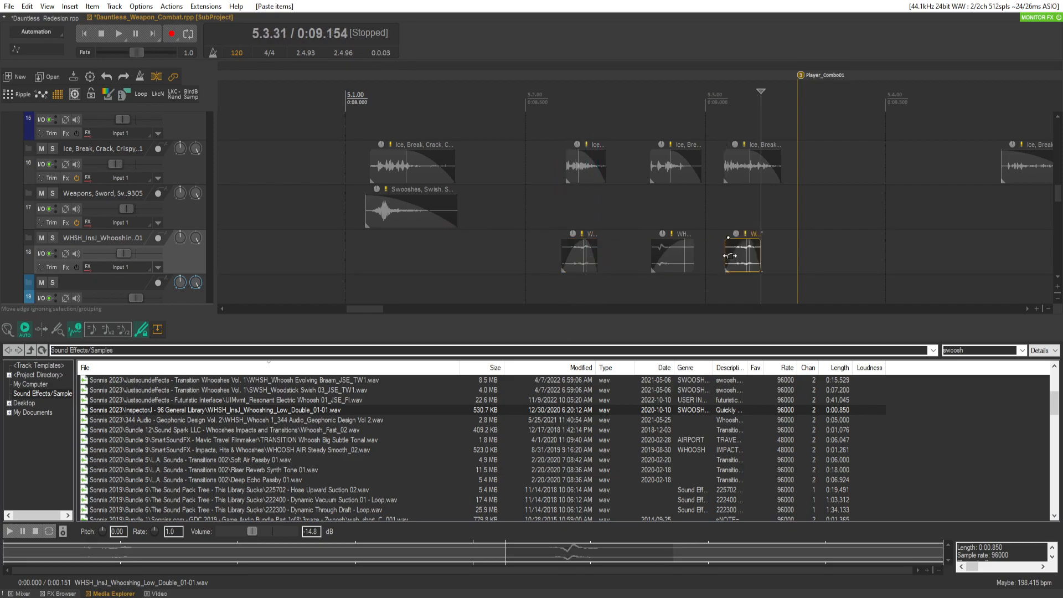
left_click(551, 261)
key("space")
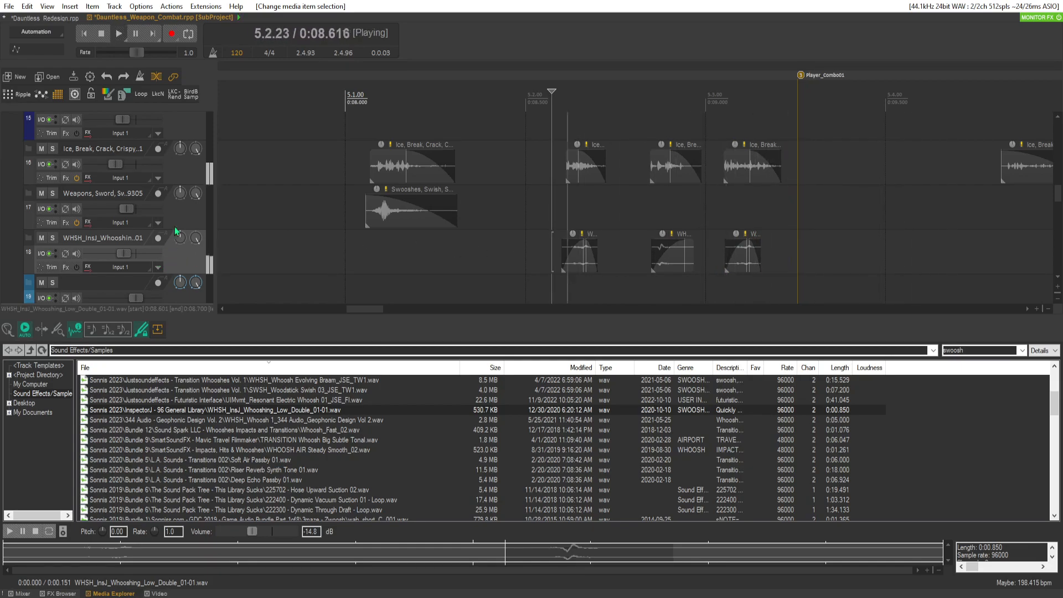
Lower the volume of the Weapons, Sword track (track 17) slightly while playing the neighbouring hits
left_click(321, 185)
key("space")
left_click_drag(129, 213, 125, 213)
key("space")
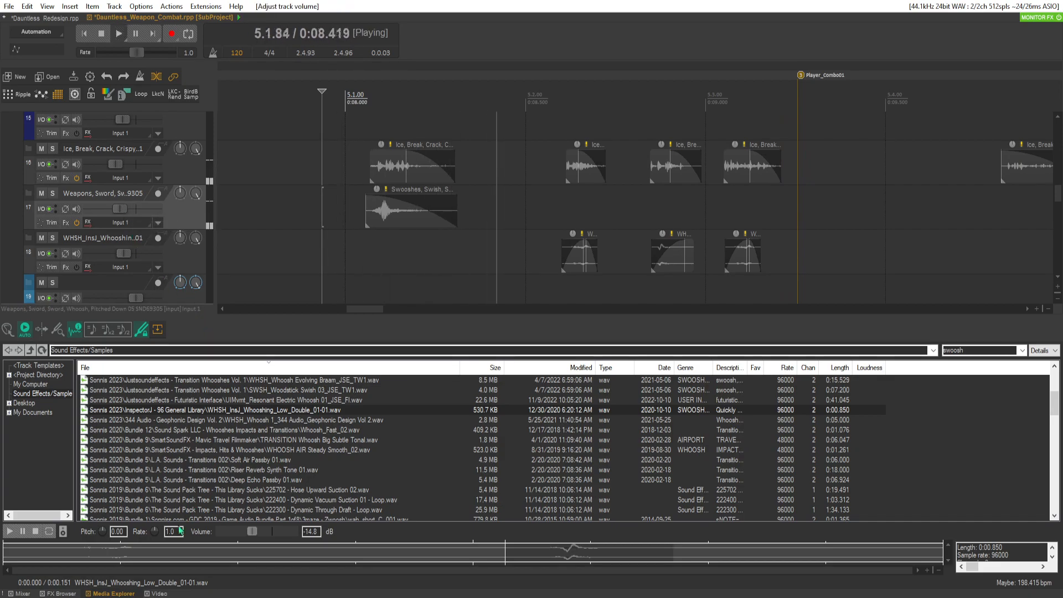
key("space")
Show the gameplay video and play the layered hits against it
left_click(158, 593)
key("space")
scroll(639, 187, "down", 3)
key("space")
key("space")
key("space")
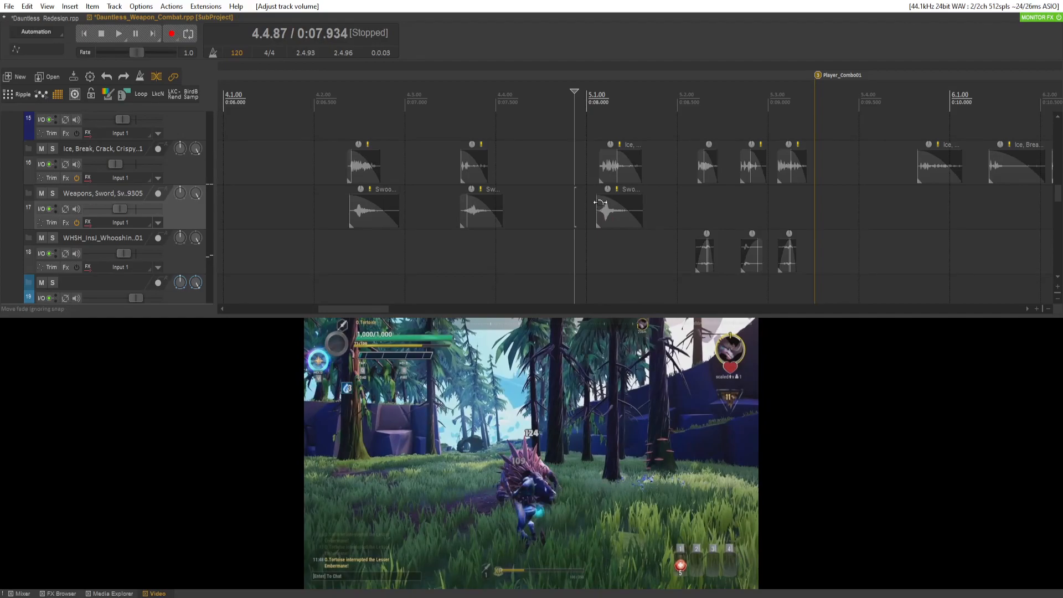
Lengthen the fade-in of the third sword swish item on track 17 and play it against the video
left_click(609, 196)
left_click_drag(610, 196, 622, 197)
key("space")
key("space")
key("space")
key("space")
Play the sequence from just before the first sword swish item to check its sync with the video
left_click(338, 200)
key("space")
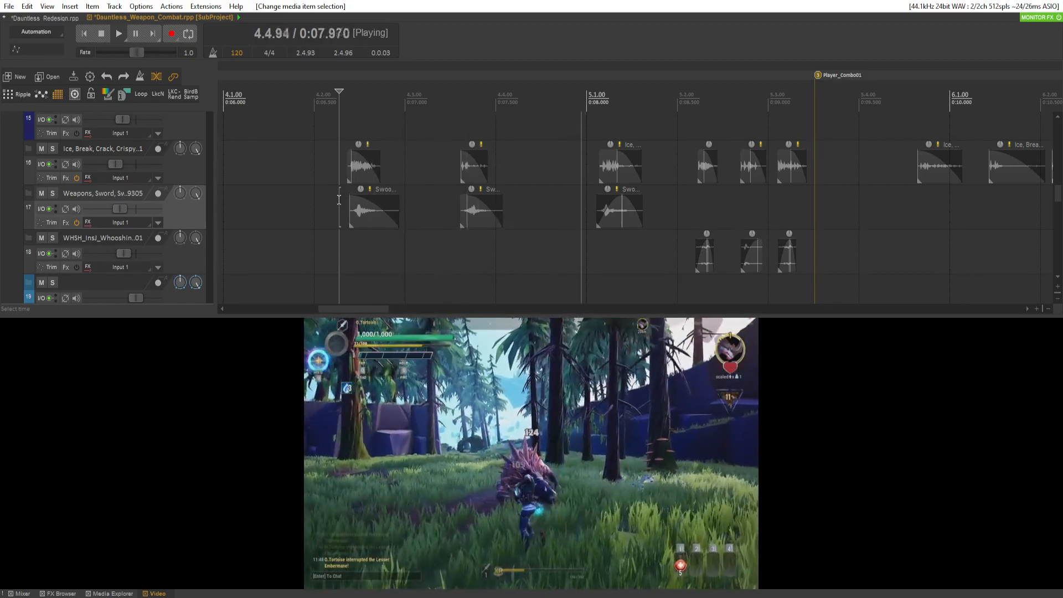
key("space")
key("space")
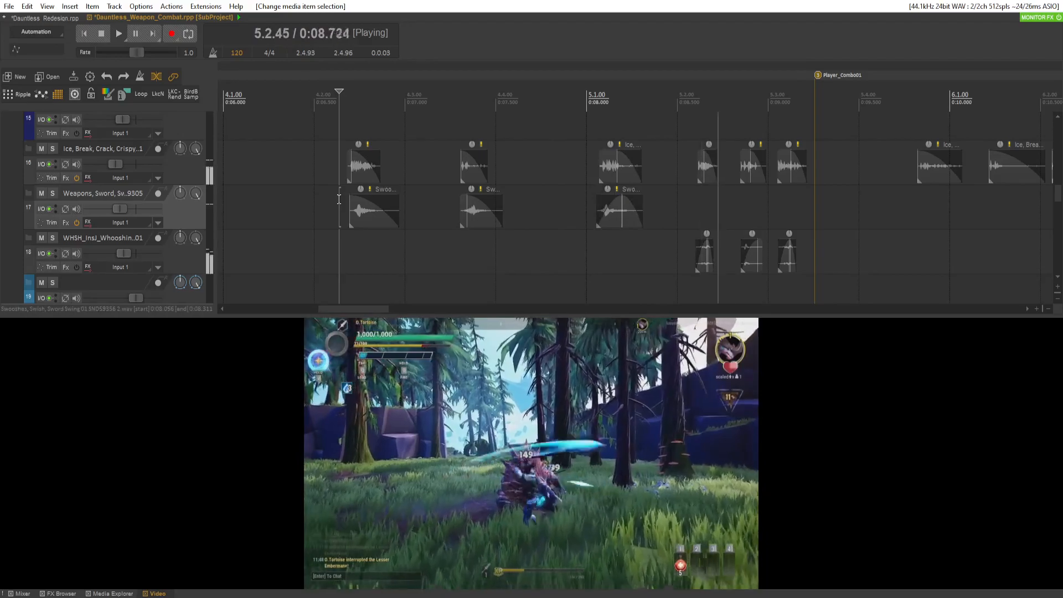
key("space")
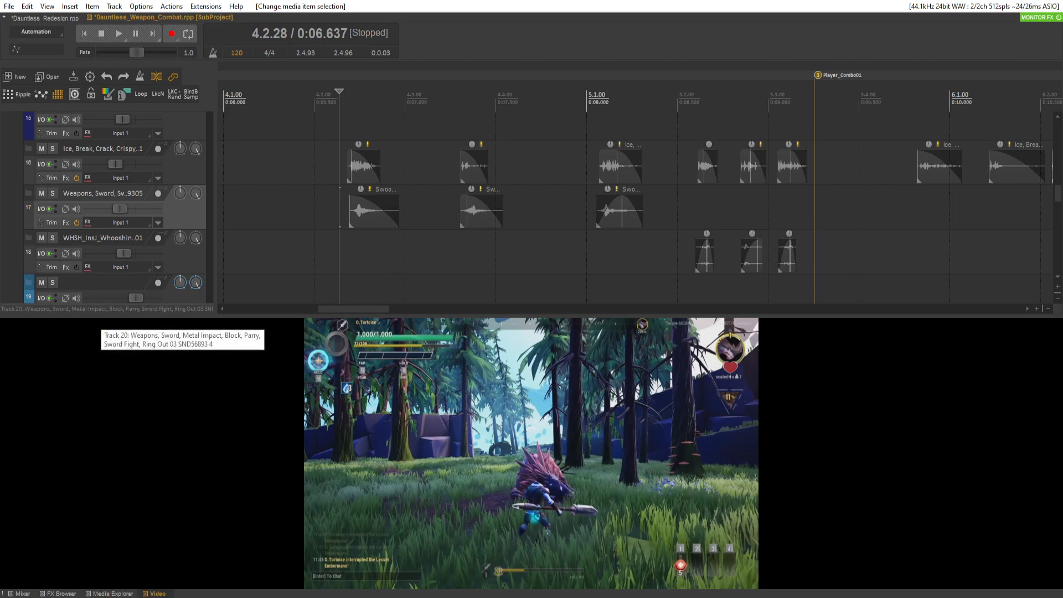
Browse the swoosh search results in the sample library for another whoosh sound
left_click(110, 593)
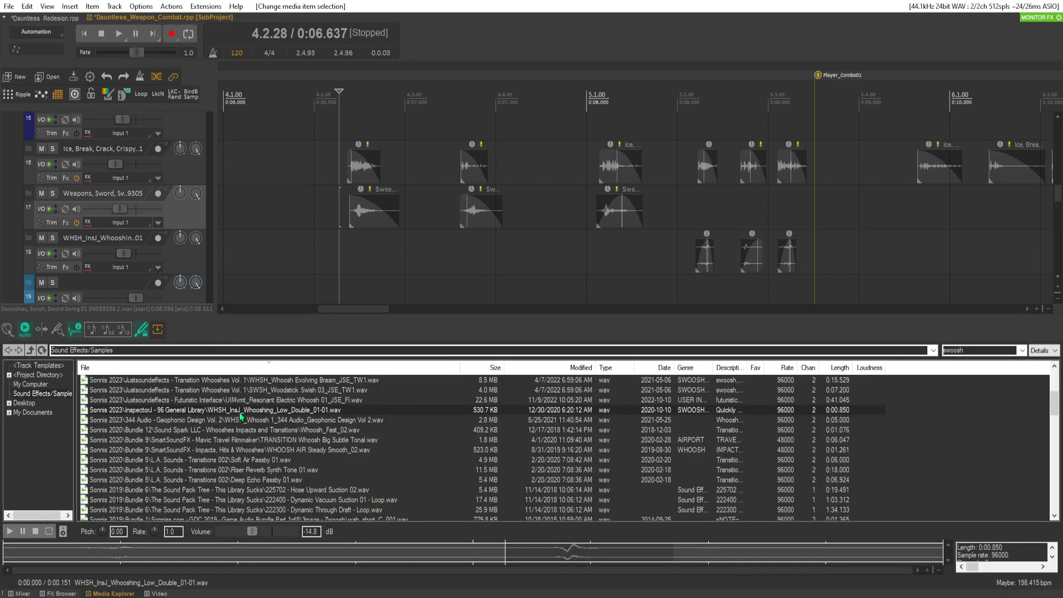
scroll(235, 416, "down", 5)
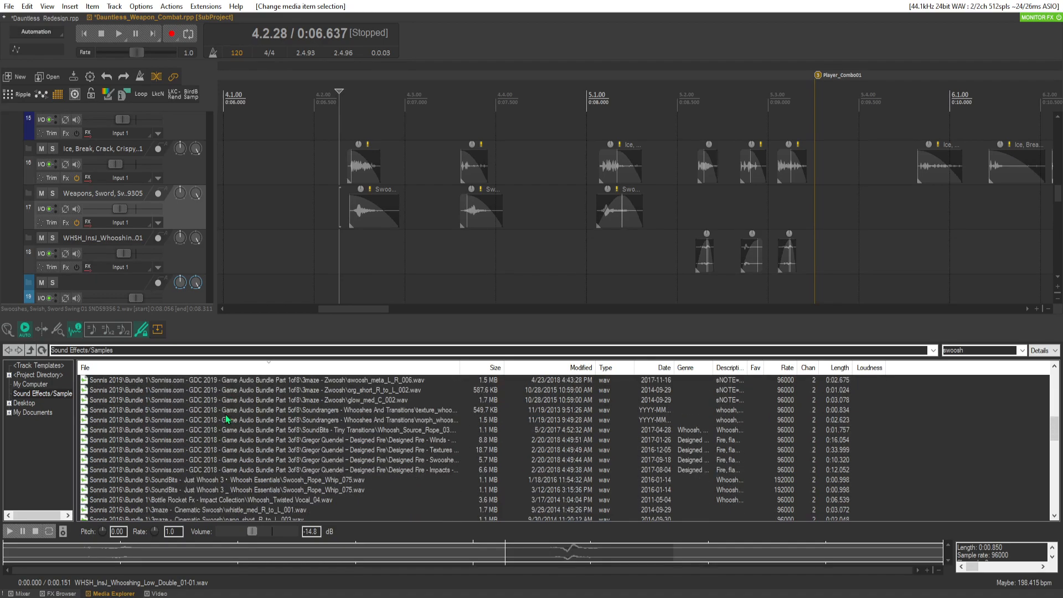
scroll(217, 425, "up", 3)
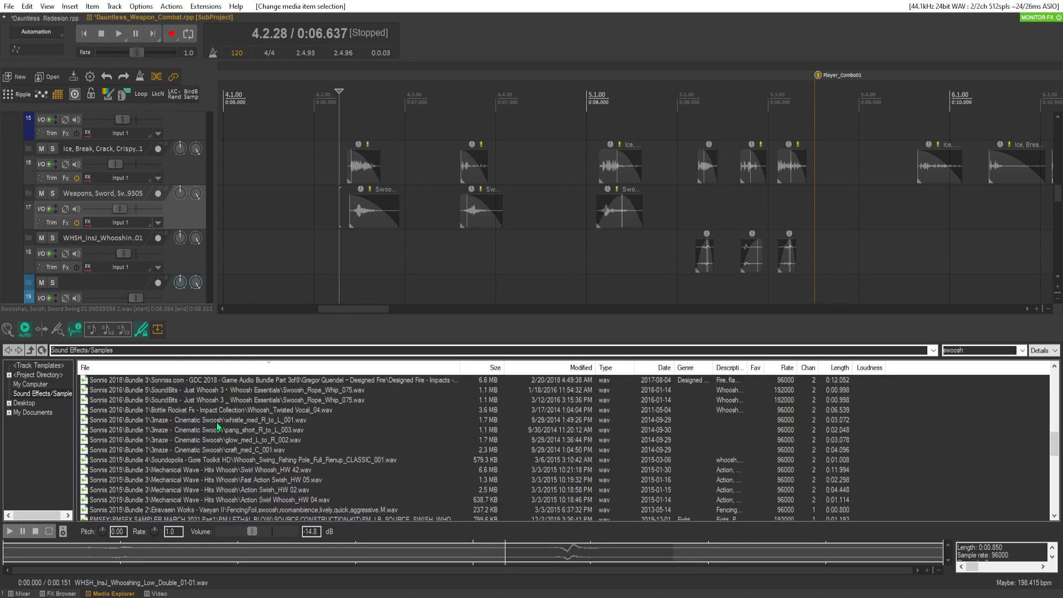
scroll(215, 422, "up", 3)
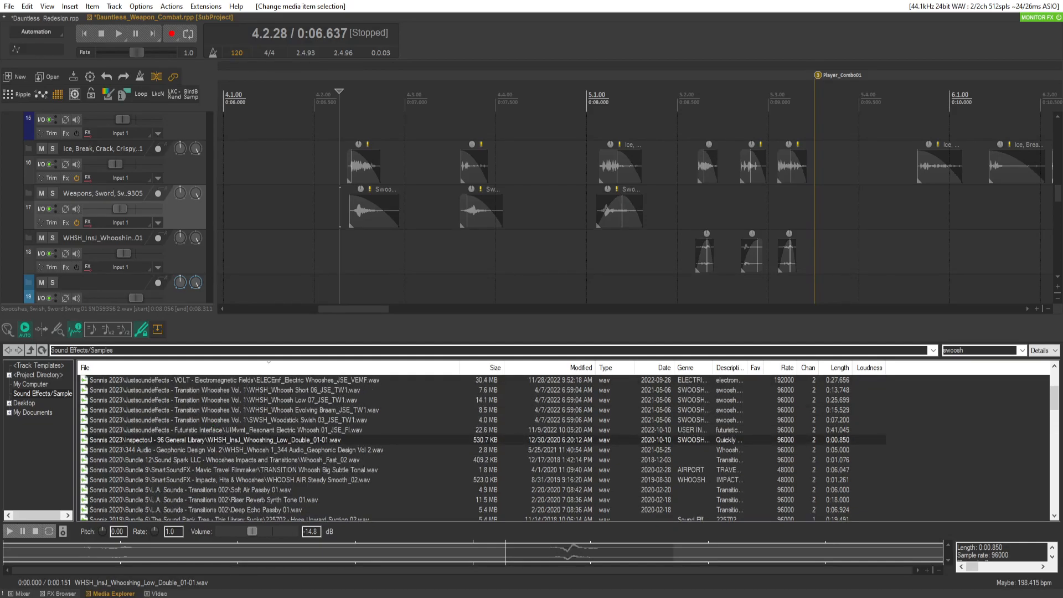
scroll(178, 462, "down", 6)
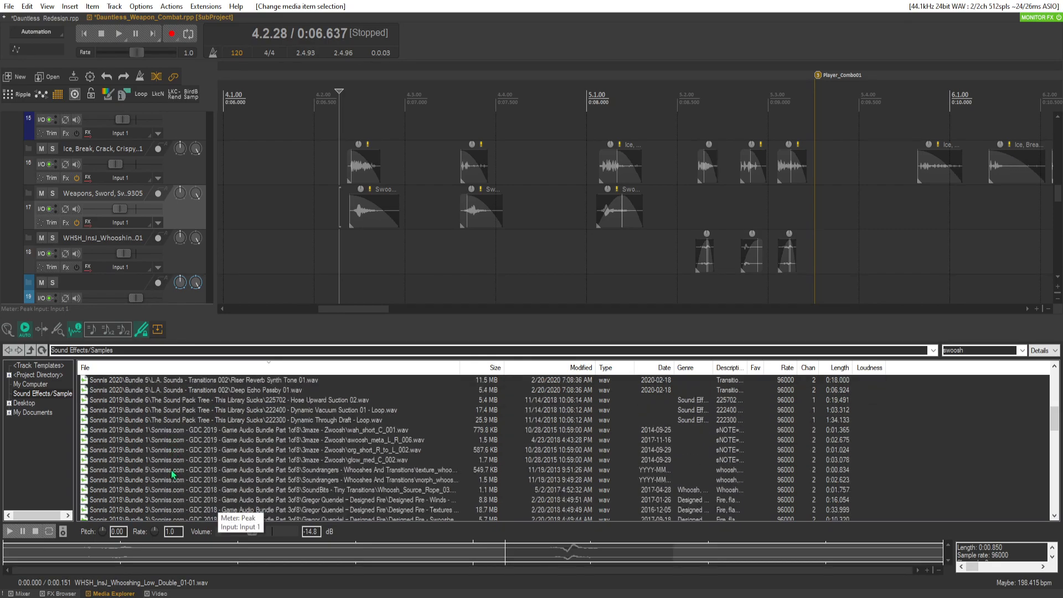
scroll(257, 490, "down", 3)
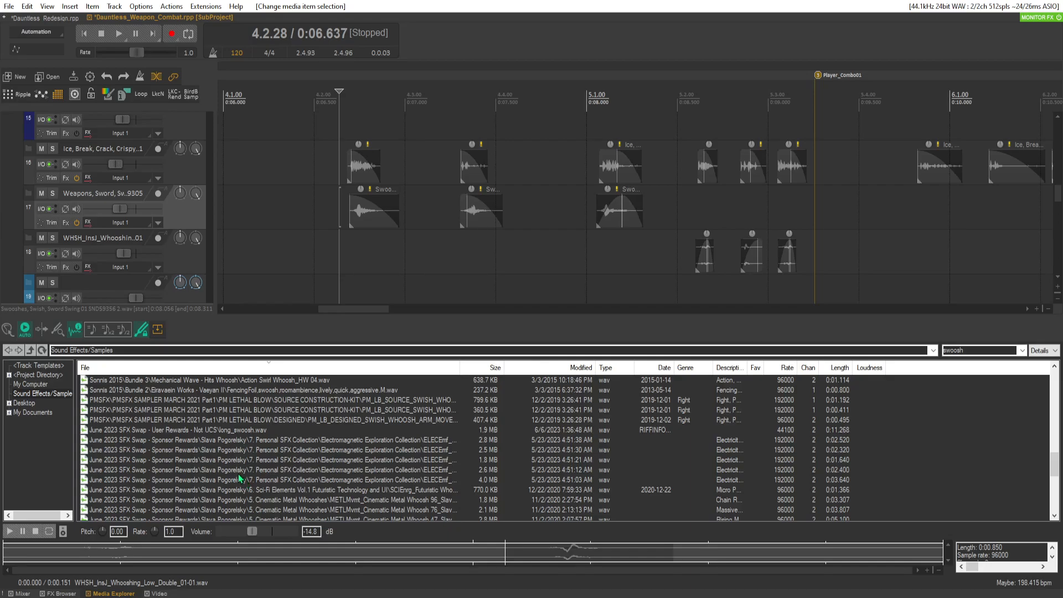
scroll(236, 479, "down", 3)
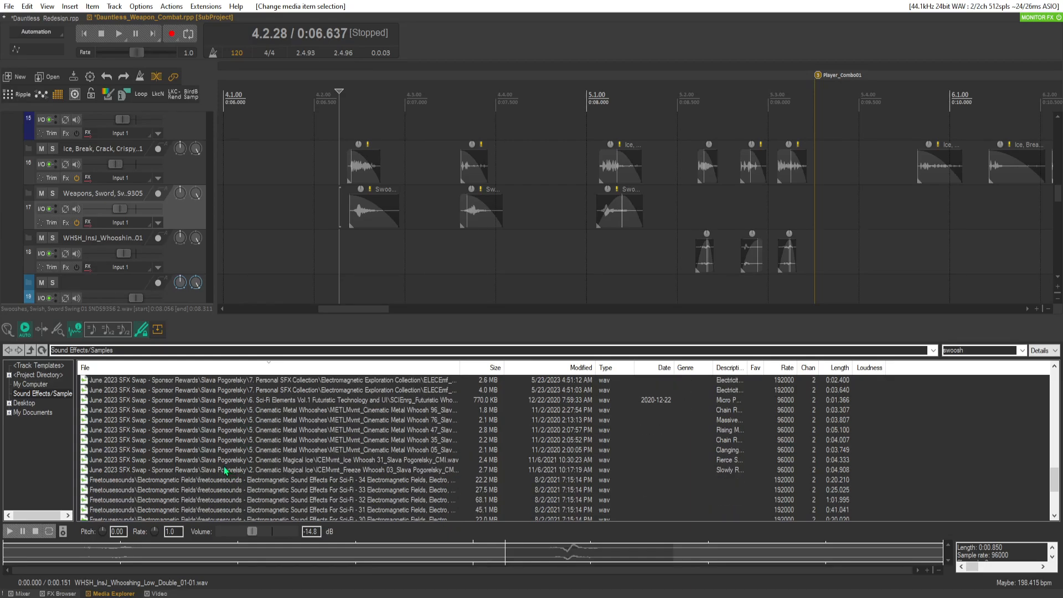
scroll(221, 464, "down", 4)
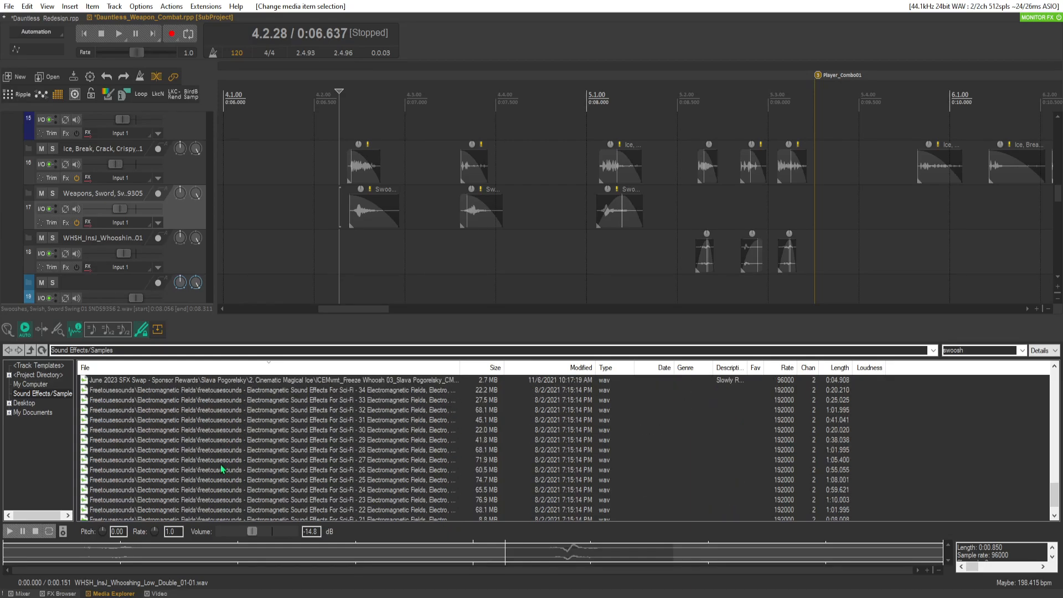
scroll(216, 467, "up", 10)
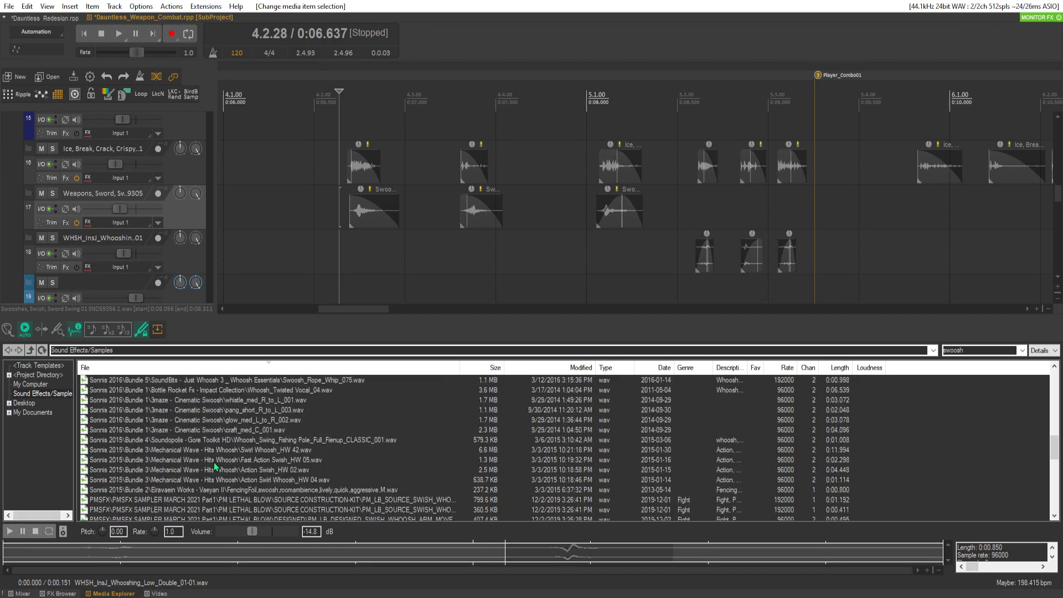
Audition the Mechanical Wave samples Action Swirl Whoosh_HW 04, Action Swish_HW 02, Swirl Whoosh_HW 42 and Fast Action Swish_HW 05
left_click(191, 480)
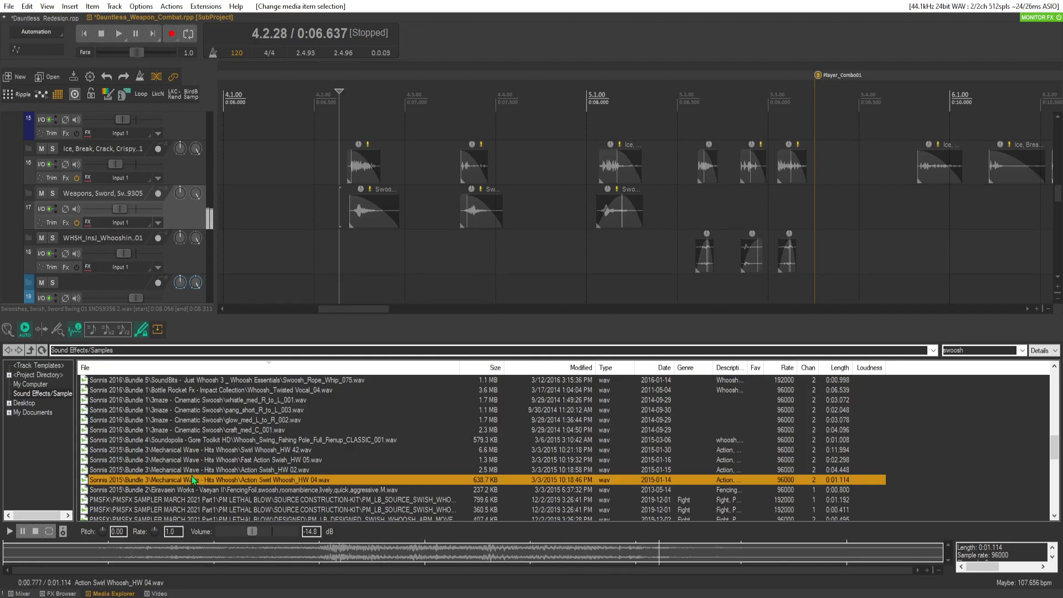
left_click(193, 469)
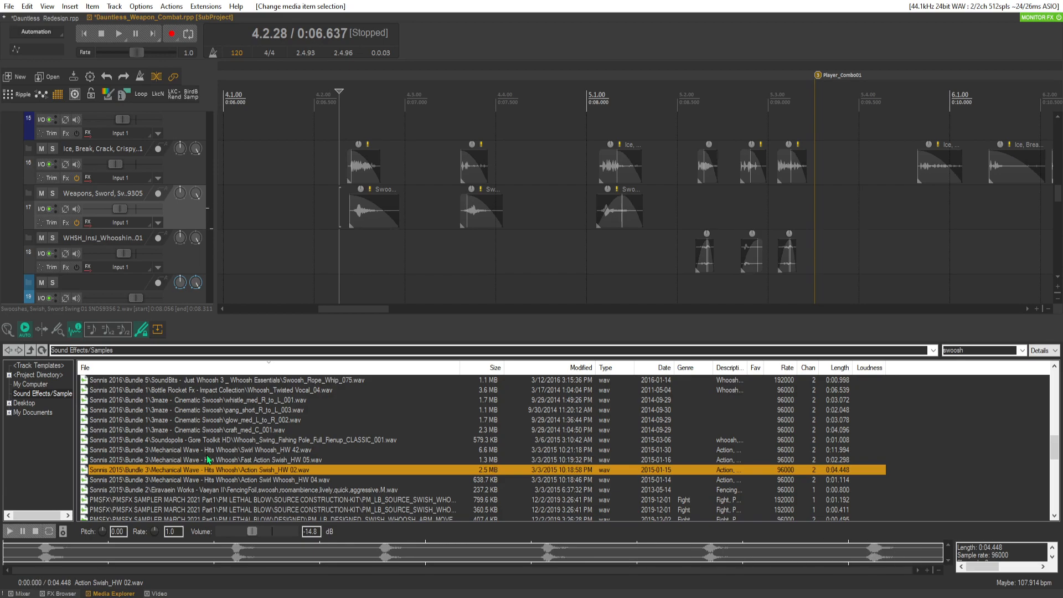
key("Up")
key("Up")
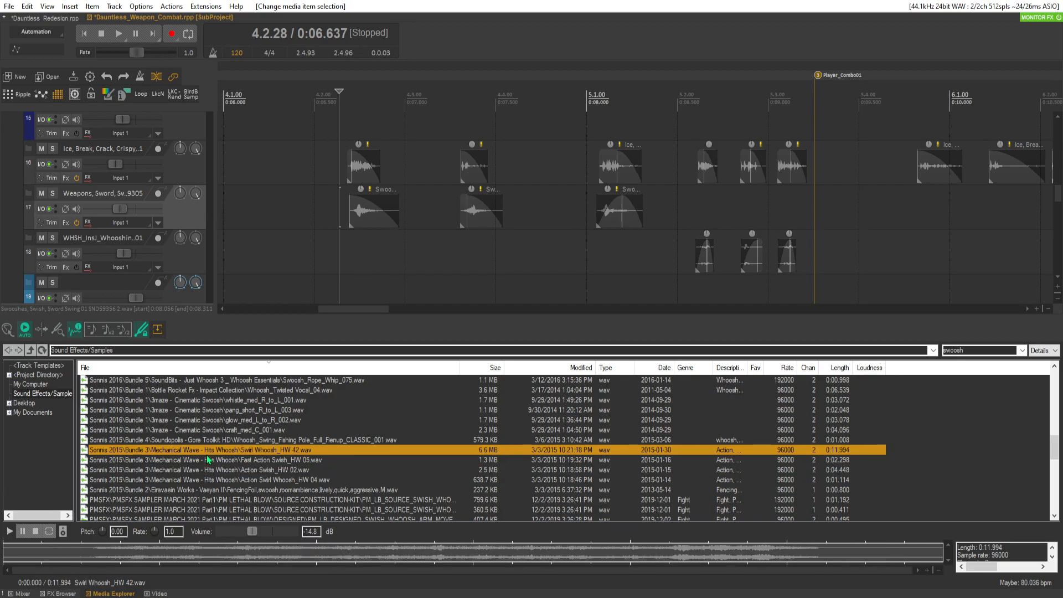
key("Down")
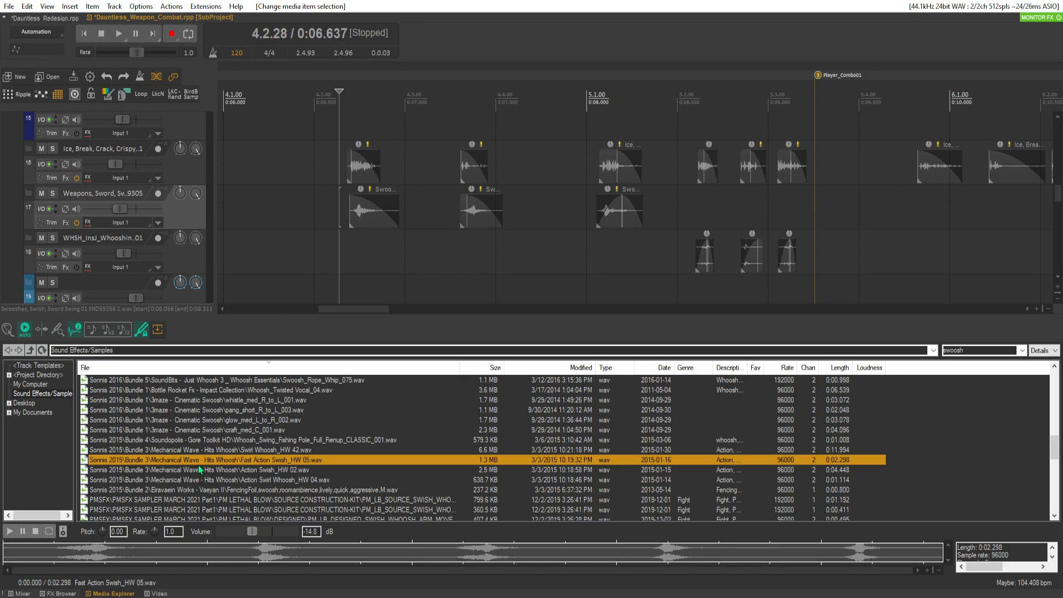
left_click(201, 480)
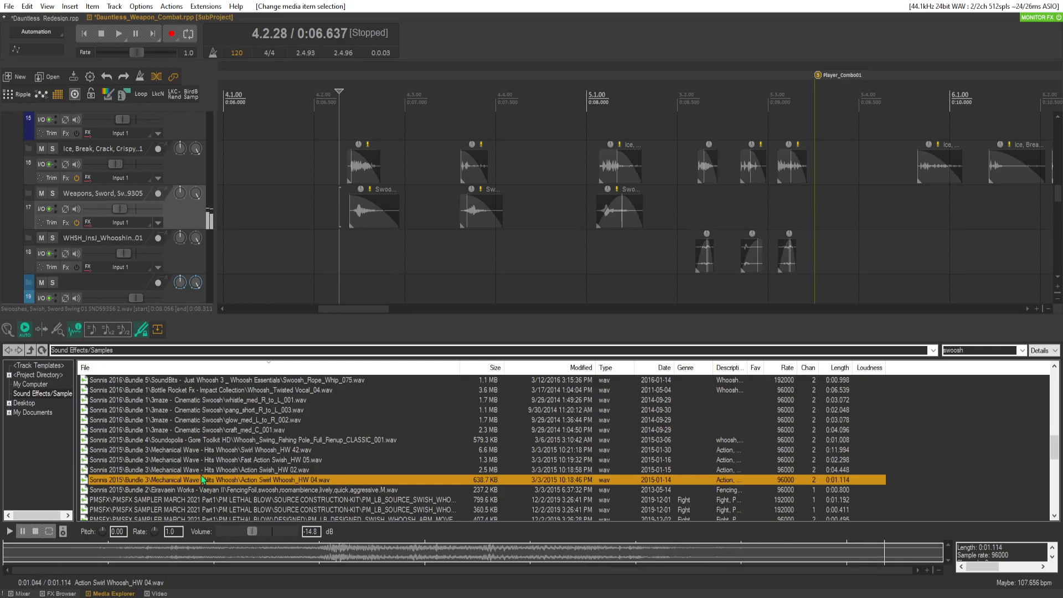
left_click(203, 473)
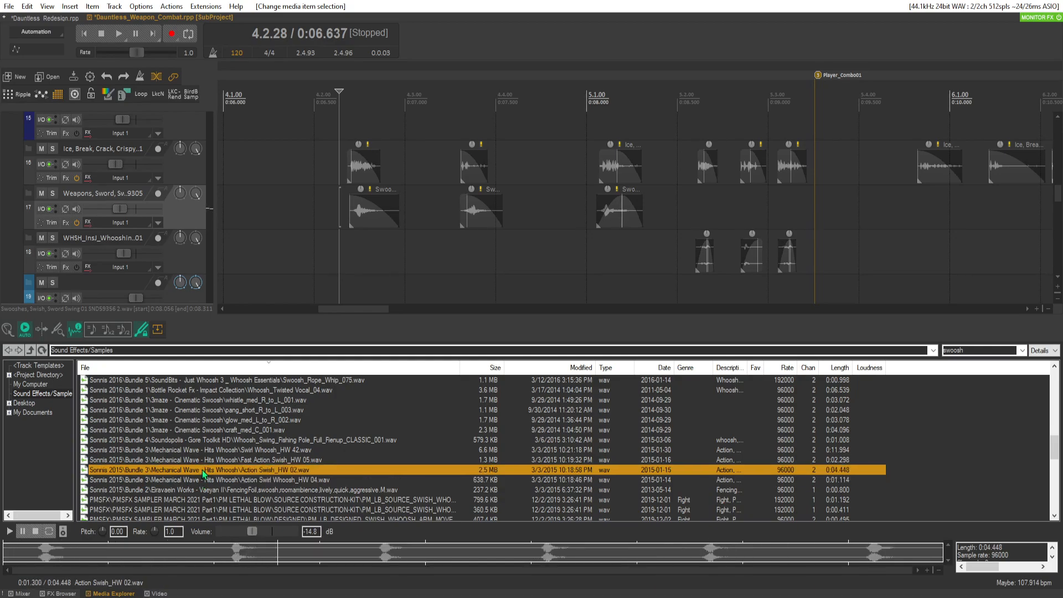
key("space")
Select the whooshing track (track 18) and play the sequence from just before the first hit
left_click(197, 261)
key("space")
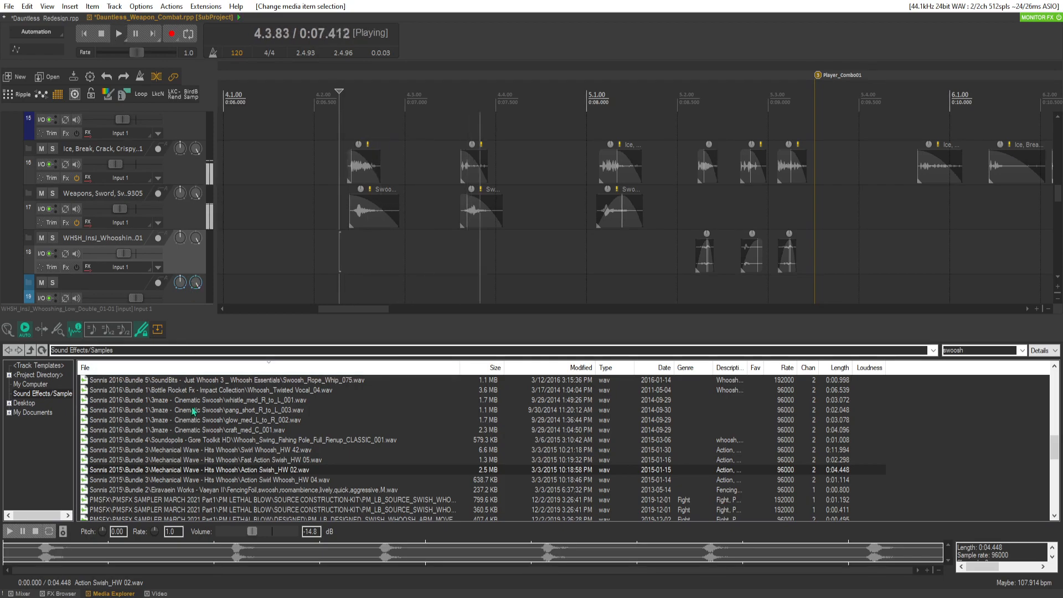
key("space")
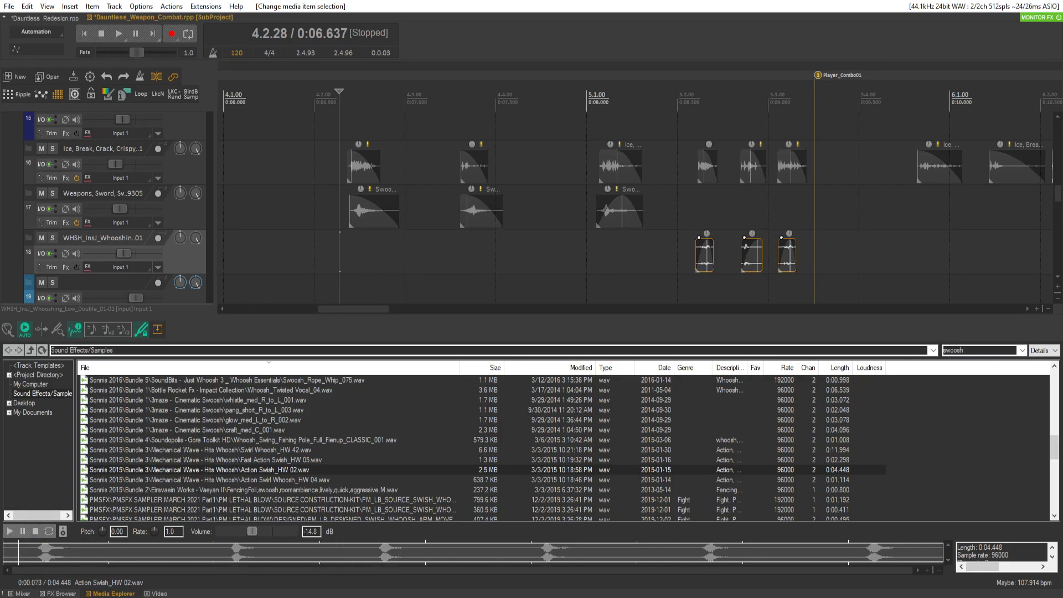
Bring Swooshes, Swish, Fast & Light, Punch, Many Variations SND107243.wav from the other application onto track 18 after the Player_Combo01 marker
key("alt+Tab")
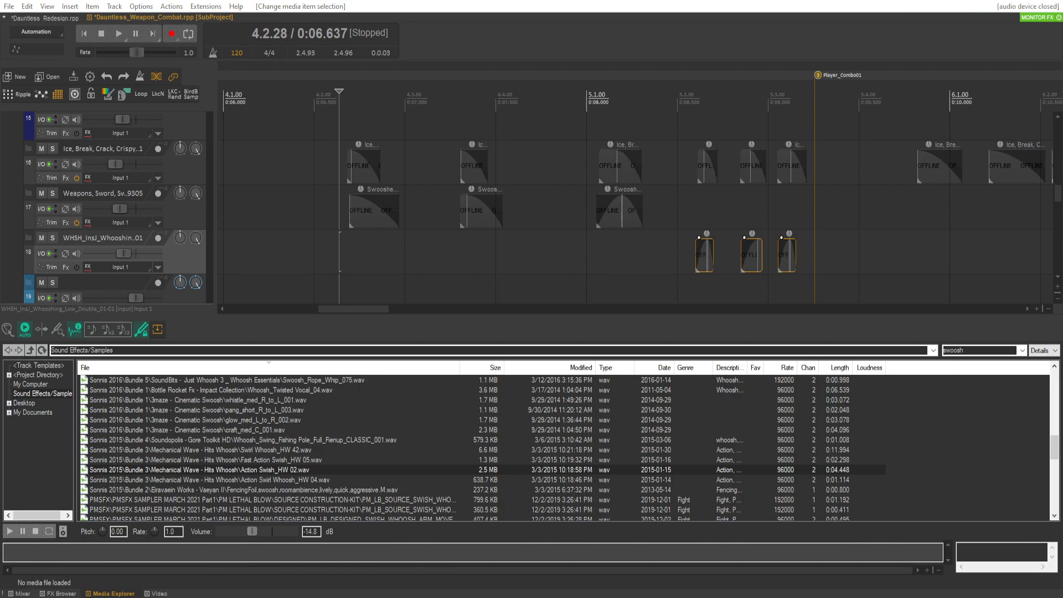
scroll(420, 201, "down", 8)
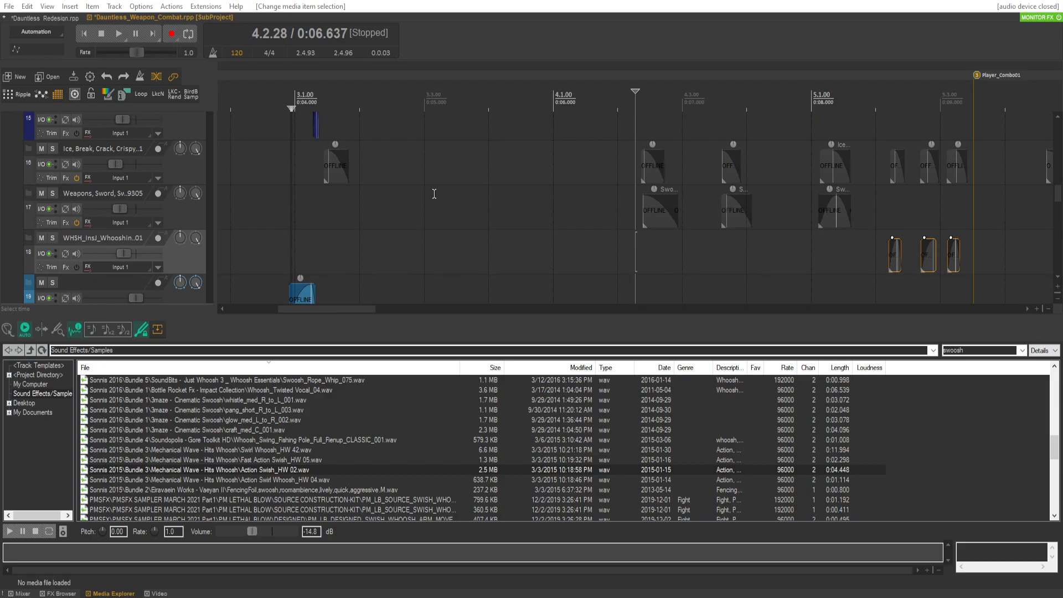
left_click(542, 241)
key("space")
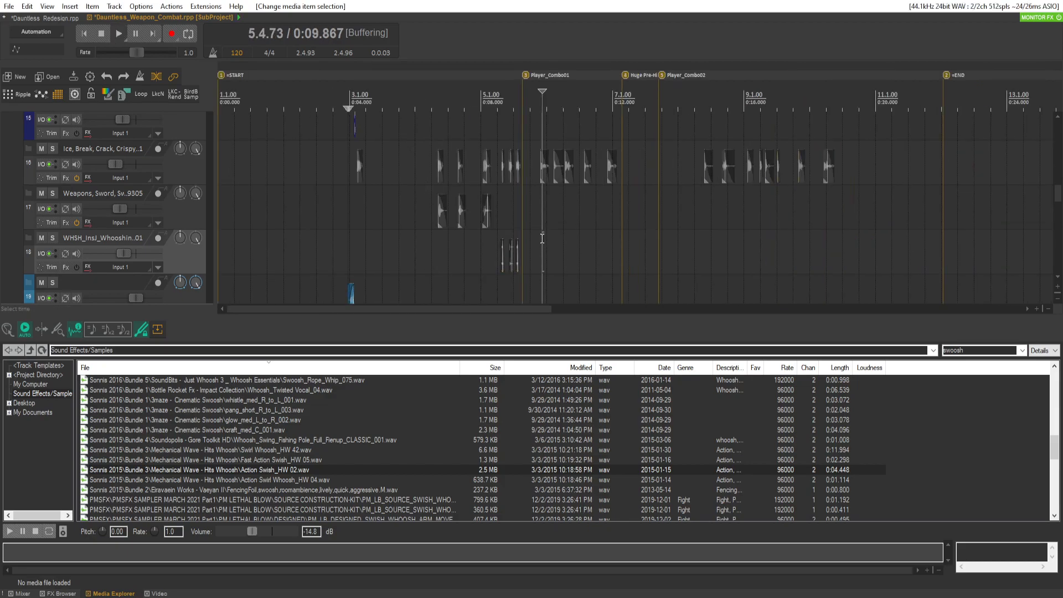
key("space")
left_click_drag(2, 414, 555, 250)
Split the first swish off the new multi-swish item and align it with the first ice hit after Player_Combo01
left_click(545, 217)
scroll(553, 213, "up", 5)
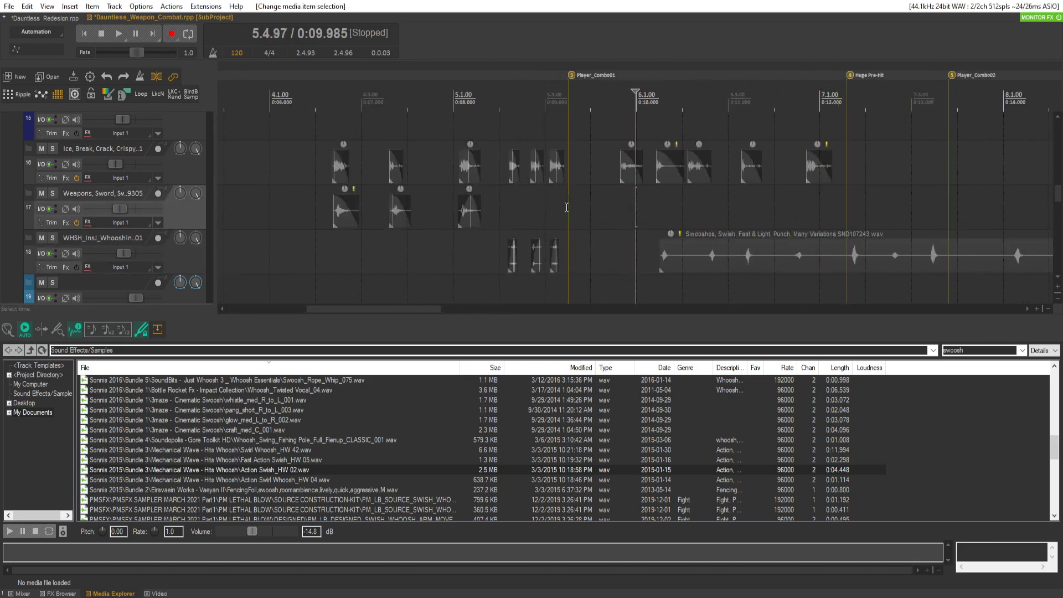
left_click(689, 256)
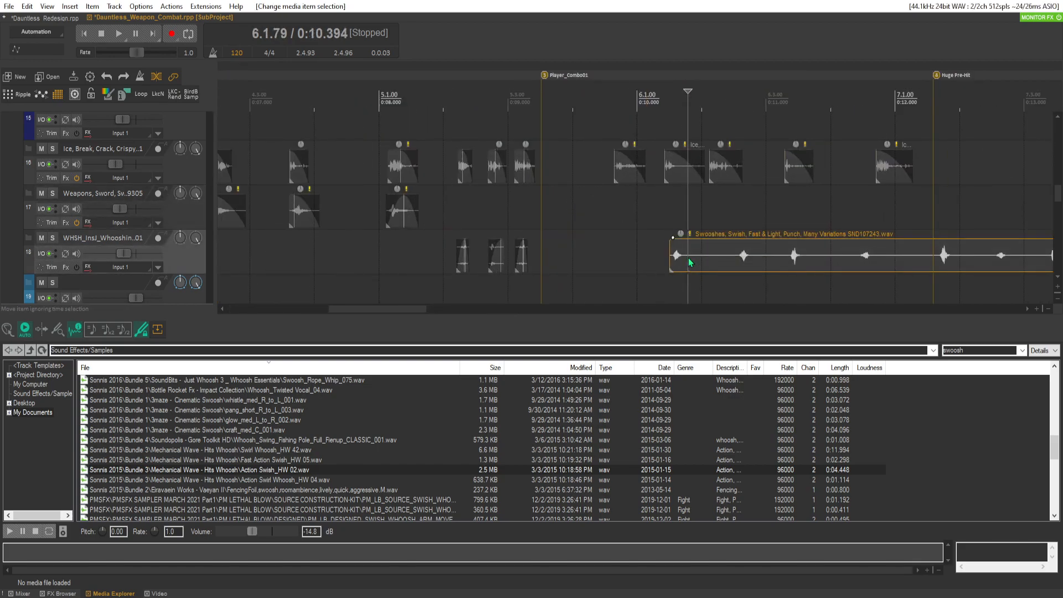
left_click(691, 258)
left_click(690, 258)
key("s")
left_click_drag(679, 258, 623, 258)
left_click_drag(692, 256, 620, 241)
Split off the second and third swishes and place them, with fades, under the second and third ice hits after Player_Combo01
left_click(767, 257)
key("s")
left_click(616, 238)
left_click_drag(771, 253, 719, 239)
left_click(826, 264)
key("s")
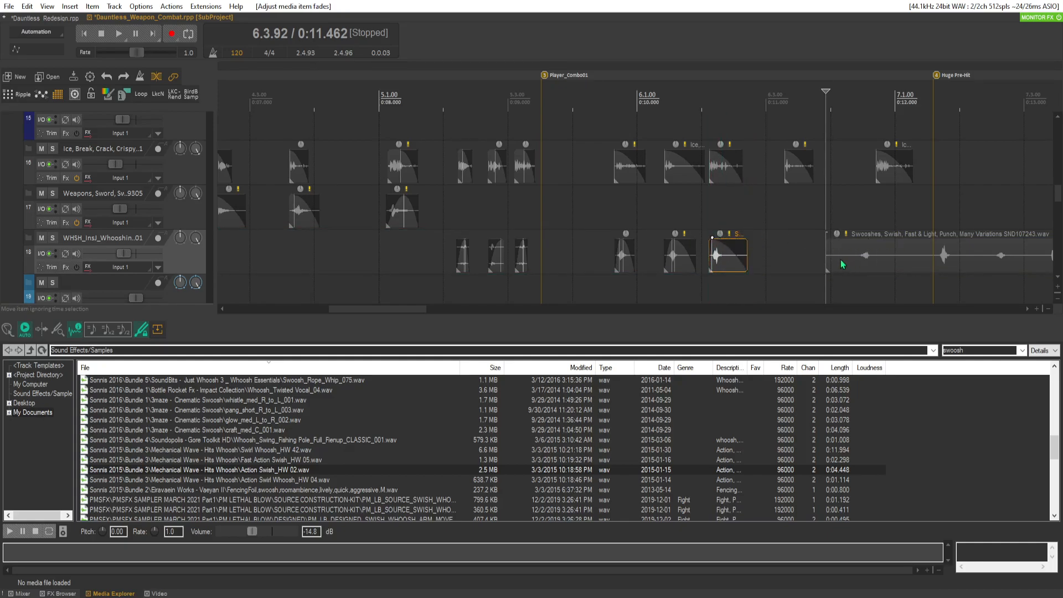
Place the next two swishes under the fourth and fifth ice hits after Player_Combo01, splitting each from the long item and adjusting fades
left_click_drag(826, 256, 797, 257)
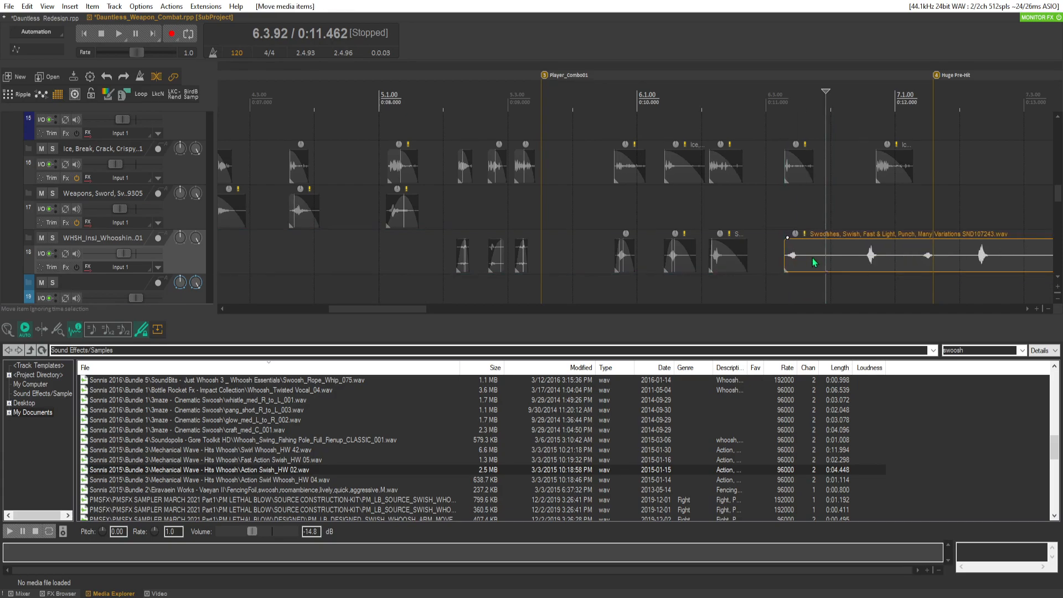
left_click(818, 258)
key("s")
left_click_drag(821, 260, 891, 242)
left_click(918, 257)
key("s")
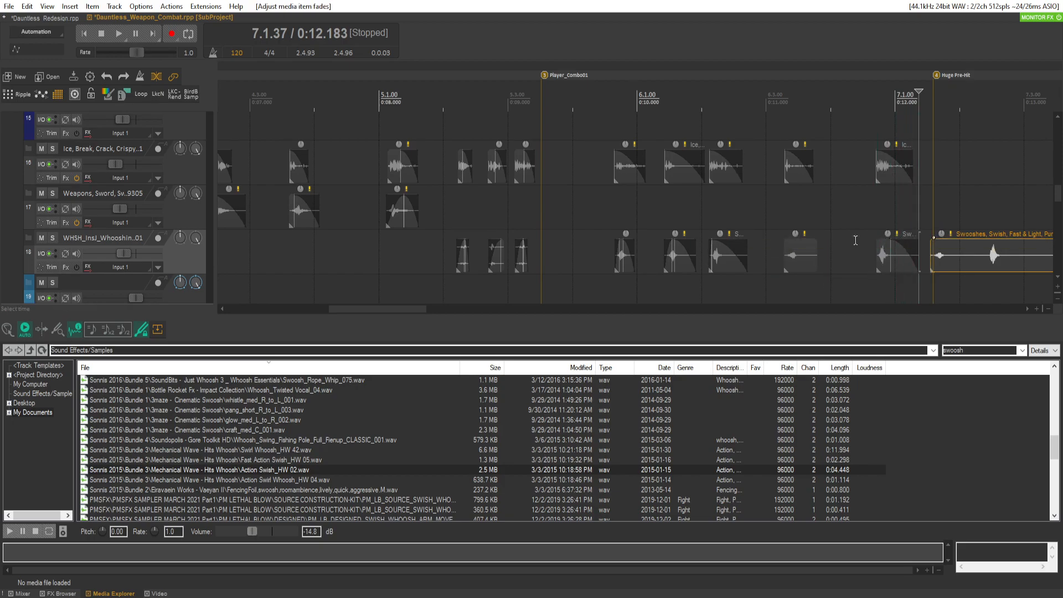
left_click_drag(814, 244, 916, 265)
Play back the hits after Player_Combo01 and move the remaining multi-swish item under the first ice hit after Player_Combo02
left_click(604, 217)
key("space")
scroll(752, 261, "down", 3)
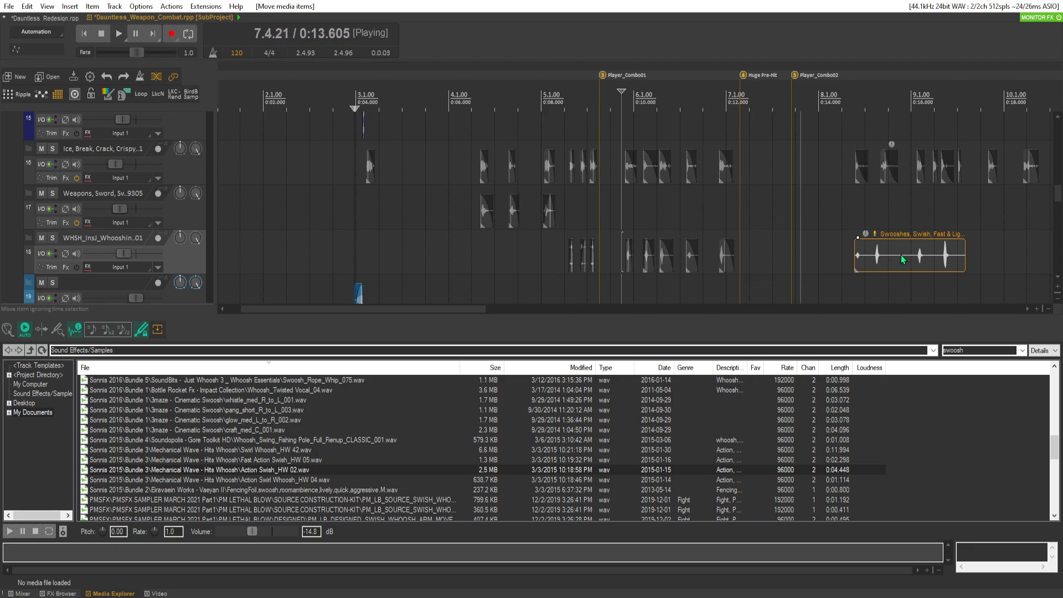
scroll(892, 253, "up", 3)
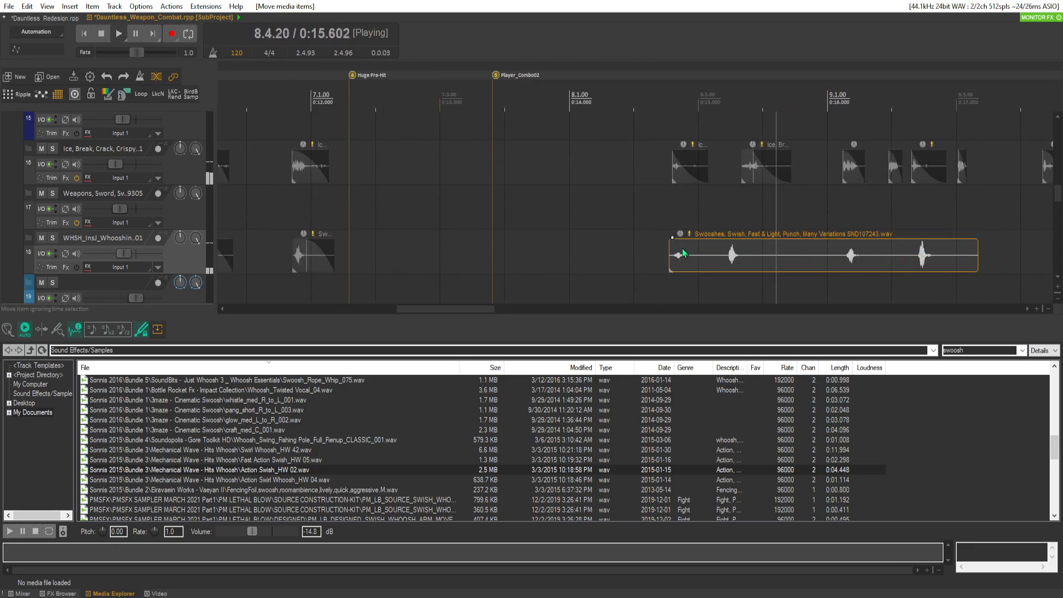
key("space")
Split off the first two swishes under the first two ice hits after Player_Combo02 and move the rest under the third
left_click_drag(670, 249, 753, 254)
left_click(710, 257)
key("s")
left_click(799, 258)
left_click(793, 257)
key("s")
left_click_drag(795, 261, 843, 263)
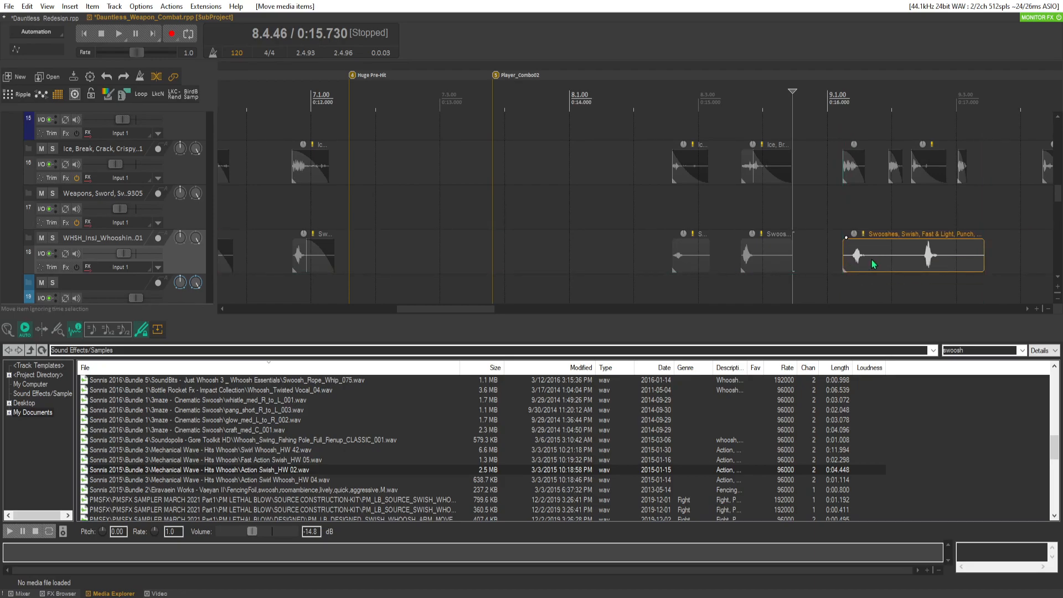
Split the last two swishes apart and move the final one under the fourth ice hit after Player_Combo02
left_click(878, 258)
left_click(882, 257)
left_click(879, 257)
left_click(869, 259)
key("s")
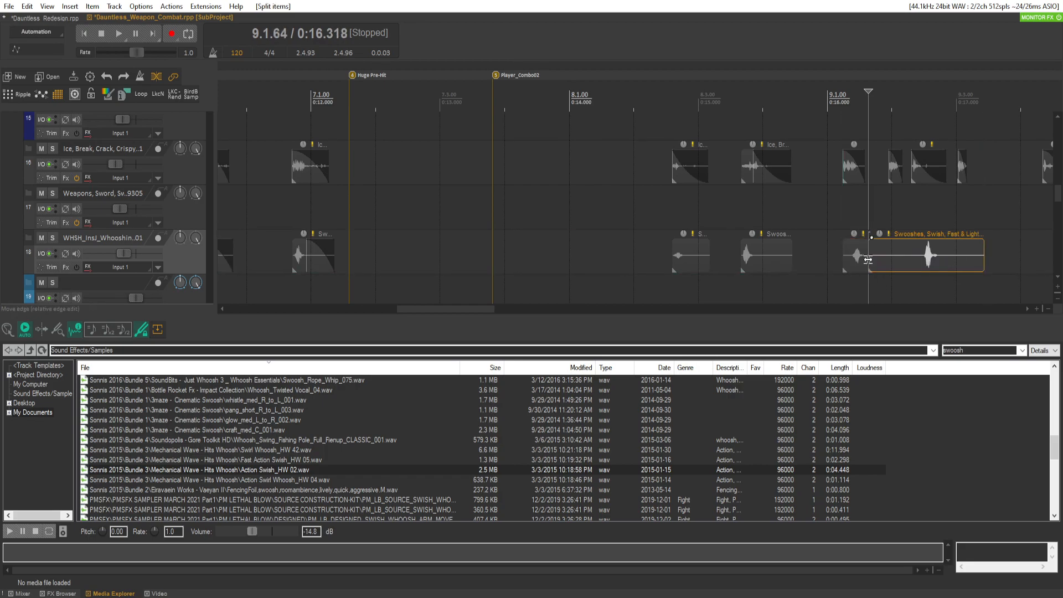
left_click_drag(874, 258, 899, 260)
Play back the ice hits after Player_Combo02 with the four newly placed swishes
key("space")
key("space")
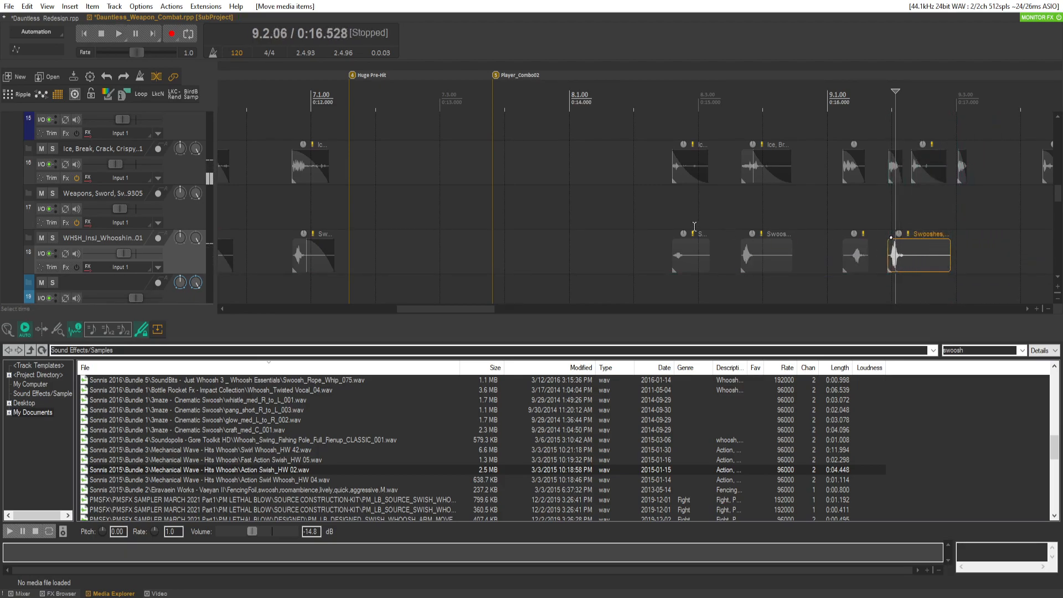
left_click(664, 223)
key("space")
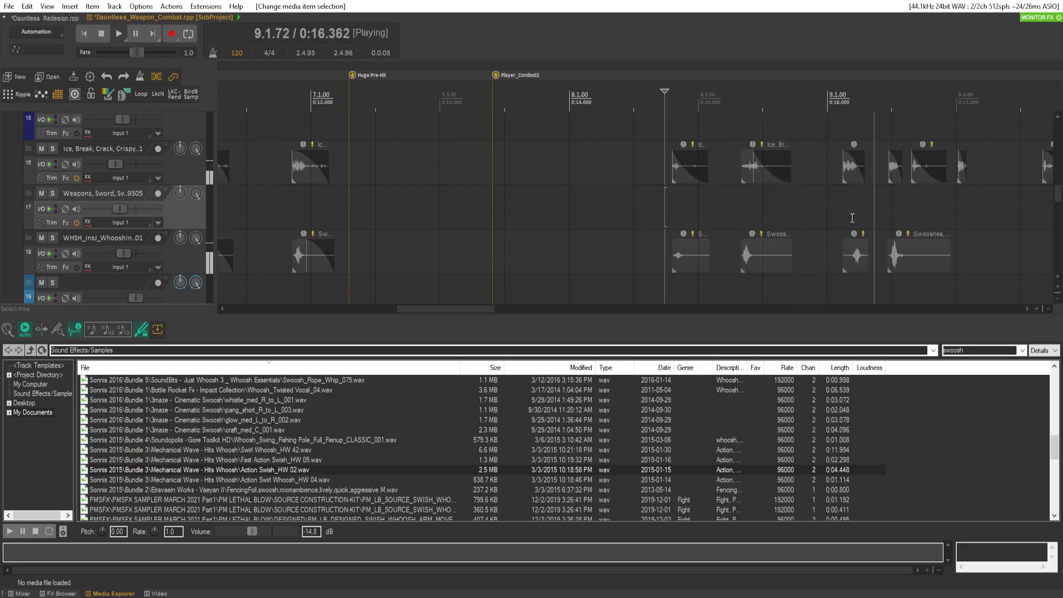
key("space")
key("space")
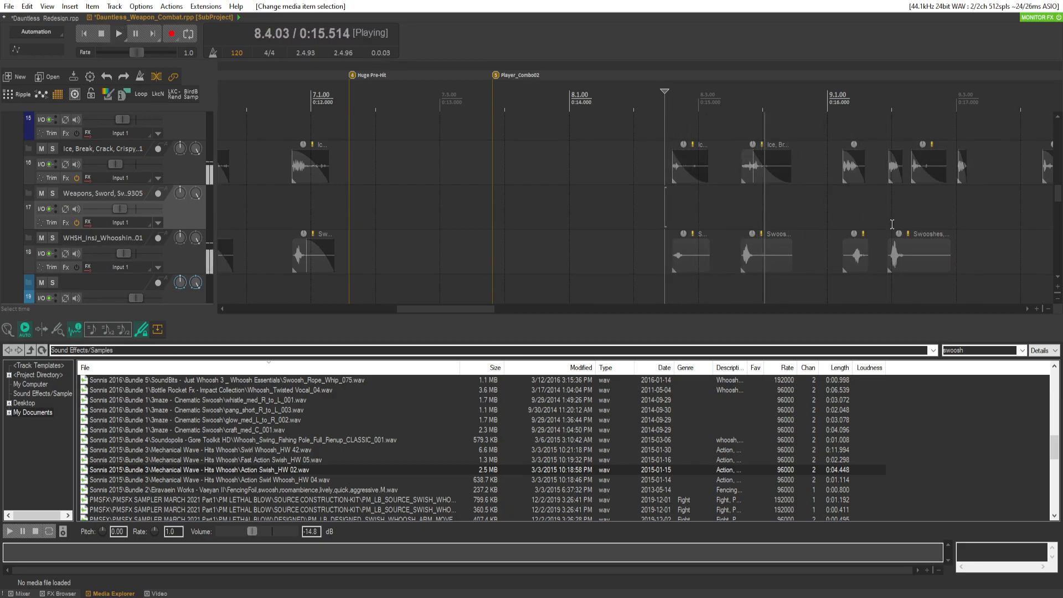
key("space")
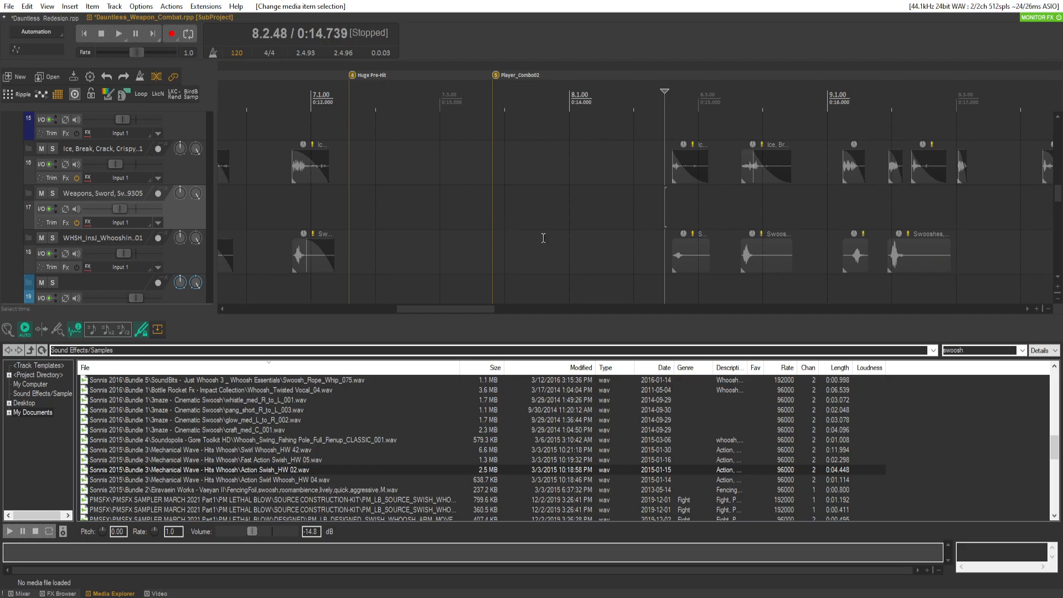
Move the last two swishes under the final two ice hits and paste copies of the three whooshes before Player_Combo01 at the third hit
scroll(392, 237, "down", 4)
left_click(356, 260)
left_click(374, 268)
left_click(356, 264, "shift")
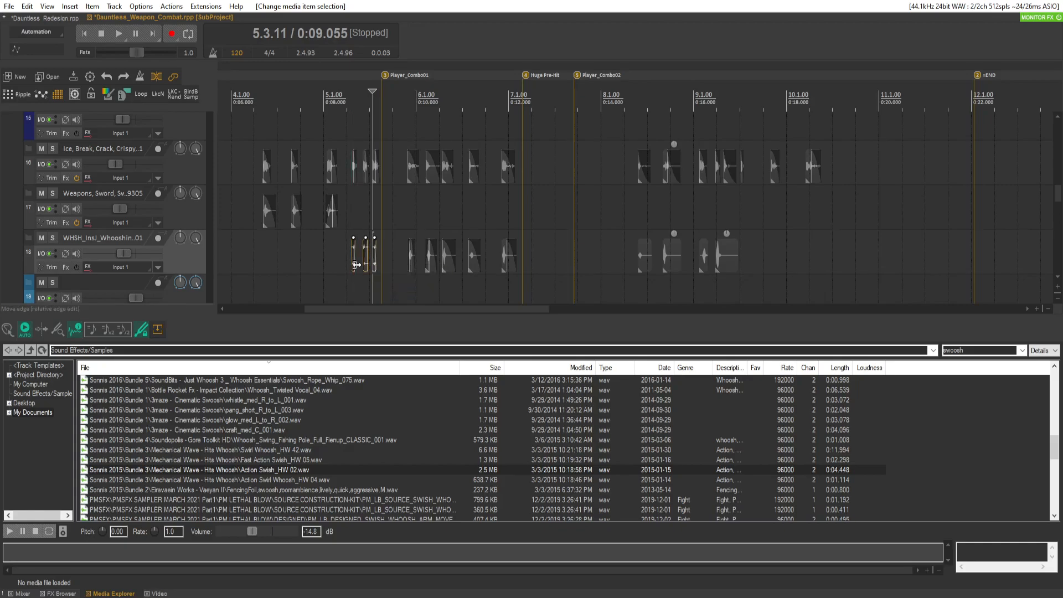
left_click_drag(728, 263, 820, 253)
left_click_drag(708, 263, 780, 260)
left_click(695, 255)
key("ctrl+v")
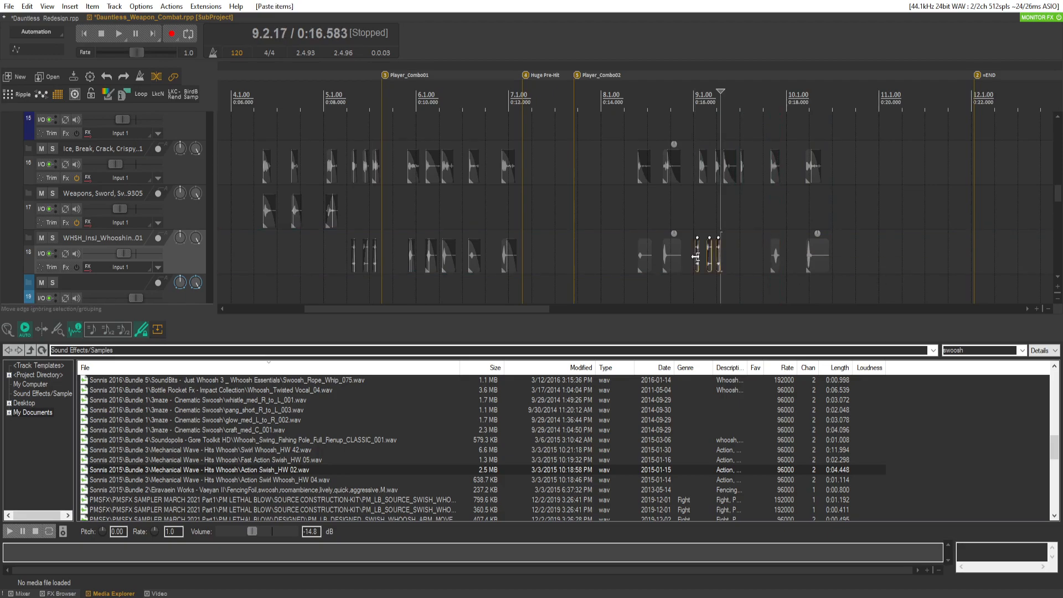
Align the three pasted whooshes with the third, fourth and fifth ice hits after Player_Combo02 and adjust the middle one's fades
scroll(690, 246, "up", 5)
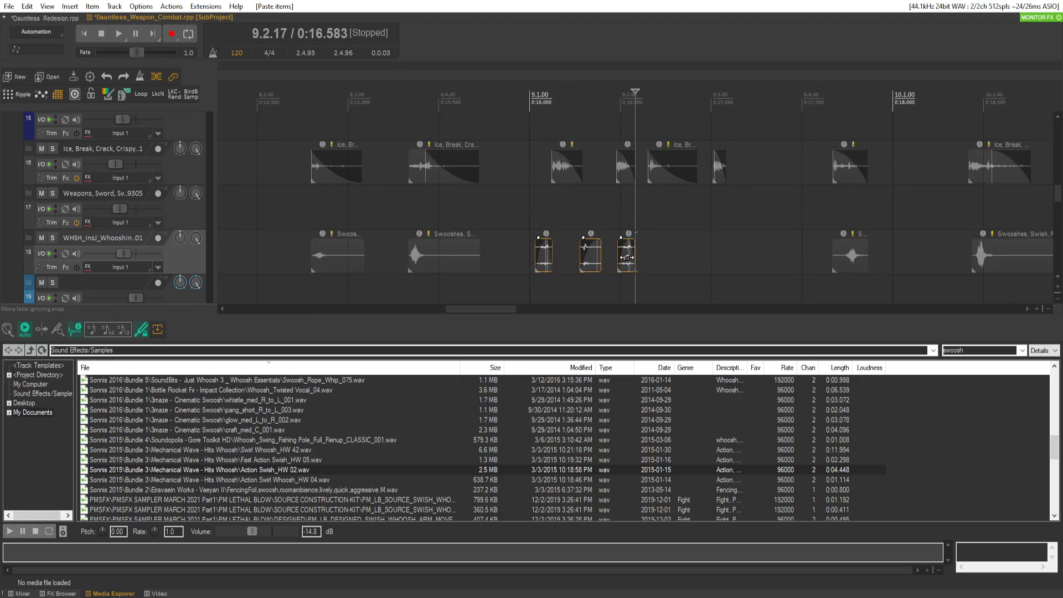
scroll(647, 252, "up", 3)
left_click_drag(615, 262, 676, 255)
left_click(631, 254)
left_click_drag(611, 239, 622, 252)
mouse_move(523, 260)
left_mouse_down()
mouse_move(509, 257)
mouse_move(518, 262)
left_mouse_up()
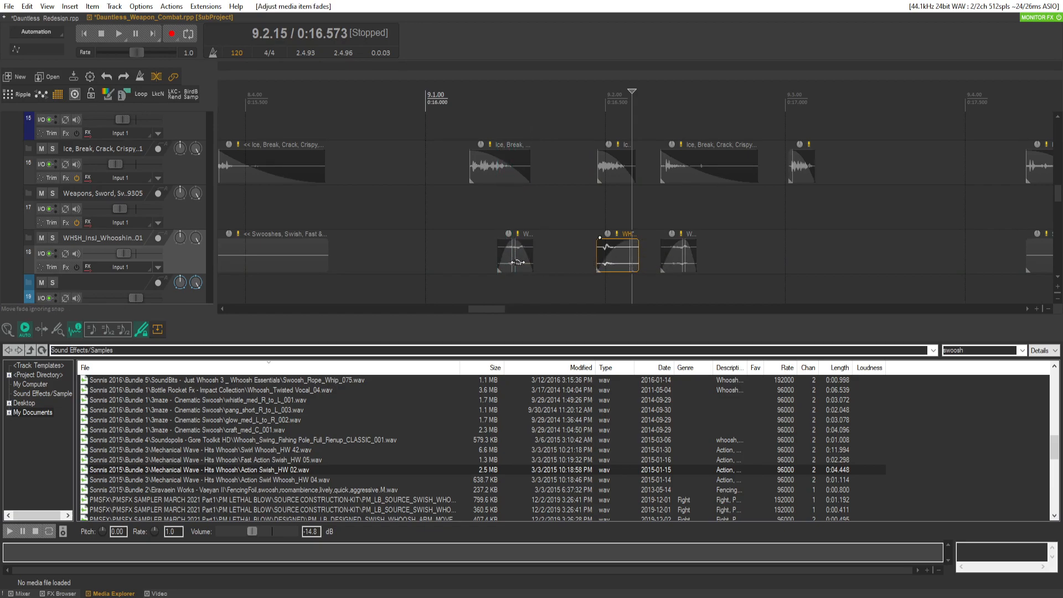
left_click(157, 594)
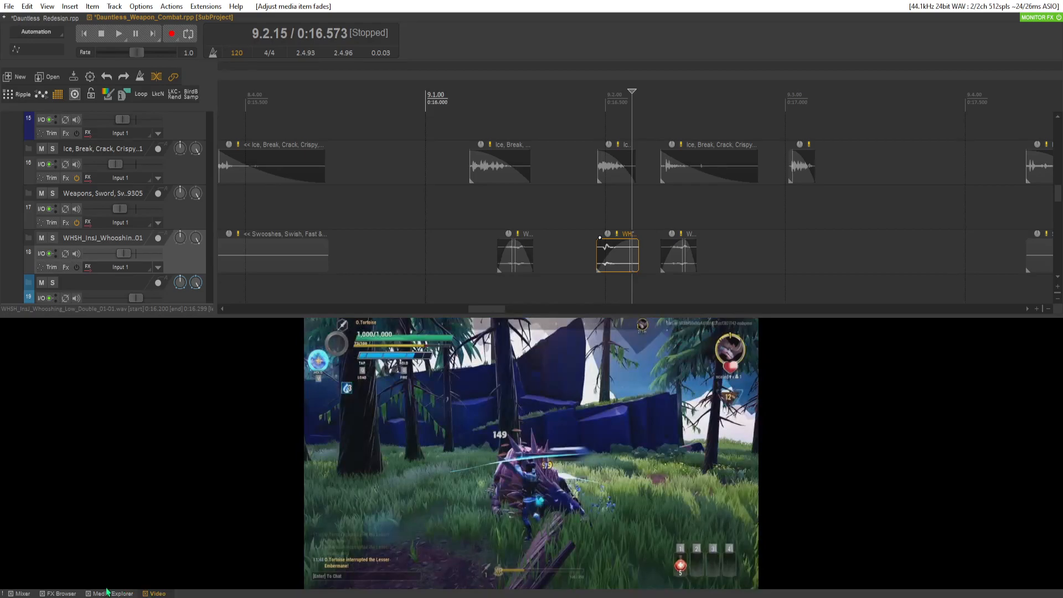
left_click(108, 593)
left_click_drag(520, 259, 494, 258)
Play back the rapid ice hits around 9.1.00 with the three pasted whooshes
left_click(451, 232)
key("space")
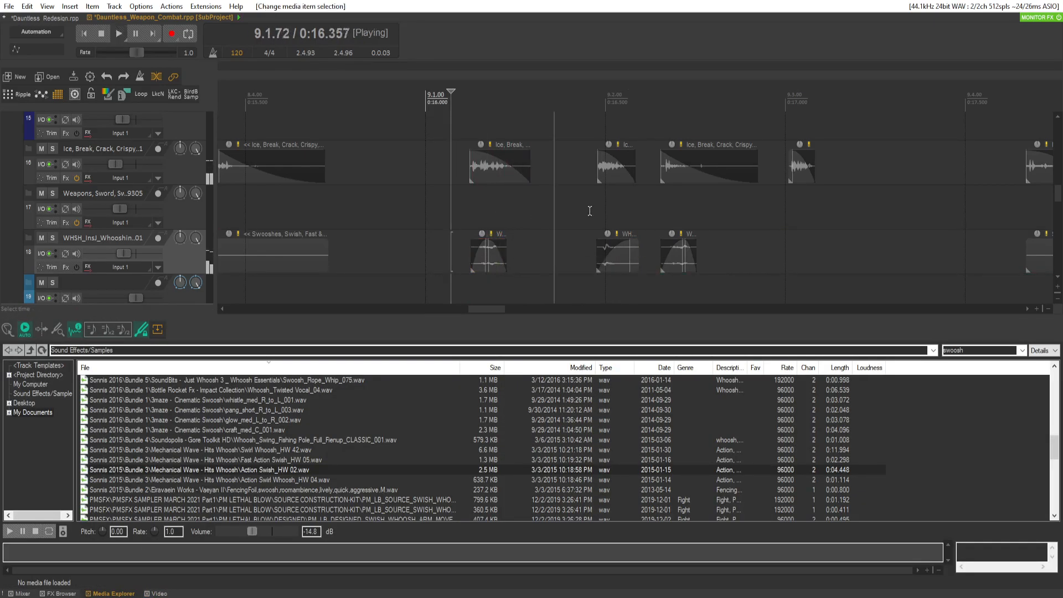
scroll(687, 209, "down", 2)
key("space")
key("space")
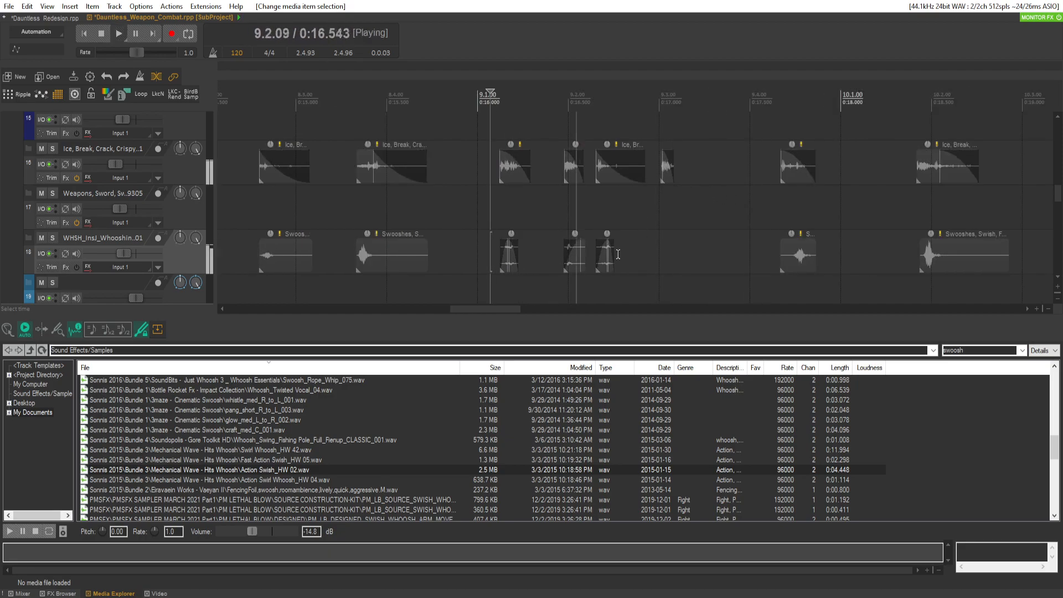
key("space")
key("space")
key("space")
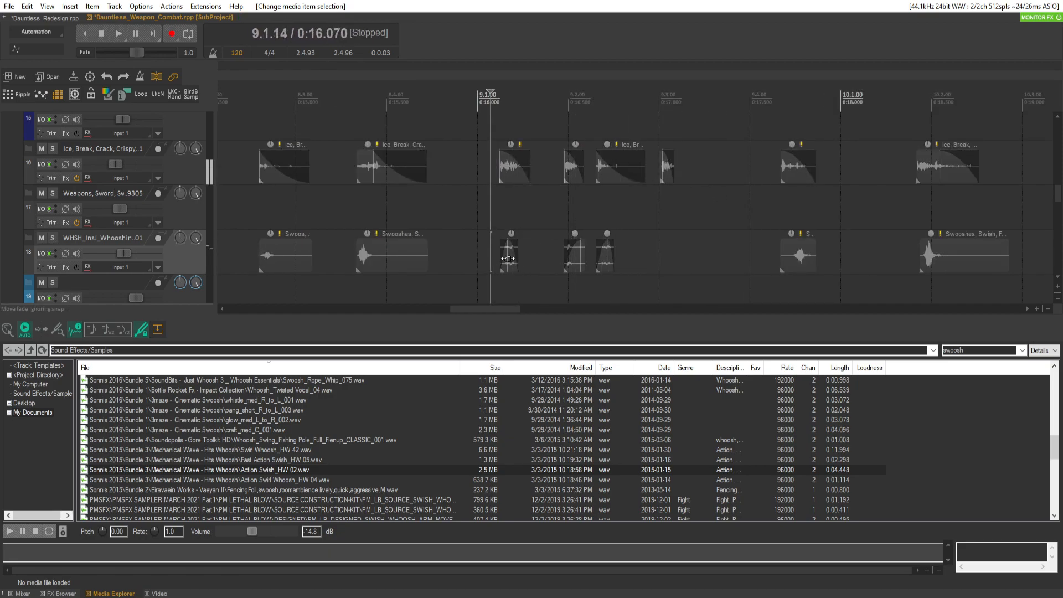
Copy the first pasted whoosh under the sixth ice hit after Player_Combo02 and play back the group
left_click(508, 258)
left_click(655, 246)
left_click(658, 245)
left_click(660, 245)
key("ctrl+v")
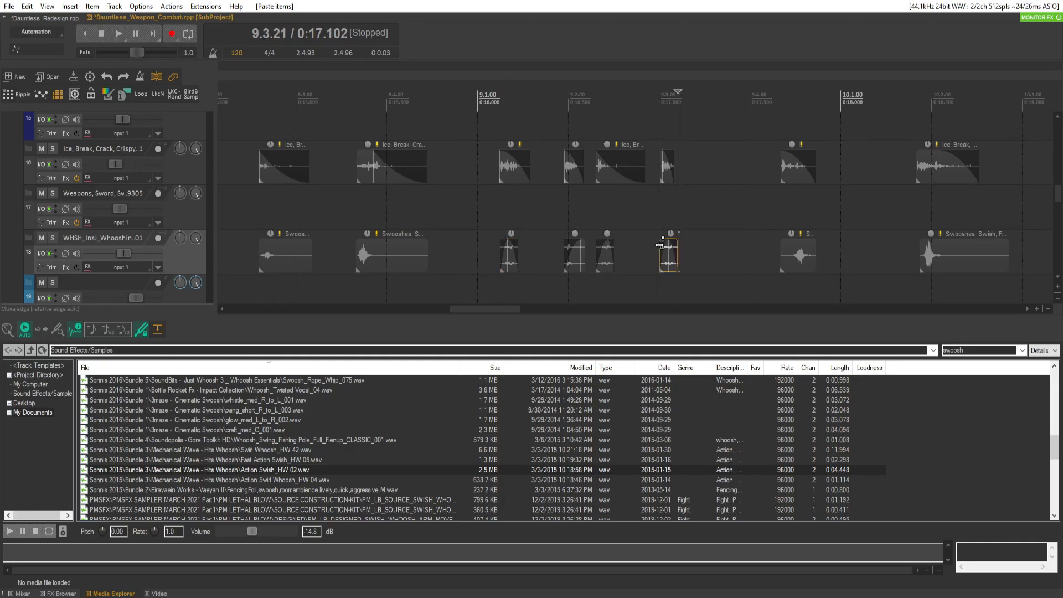
left_click(474, 223)
key("space")
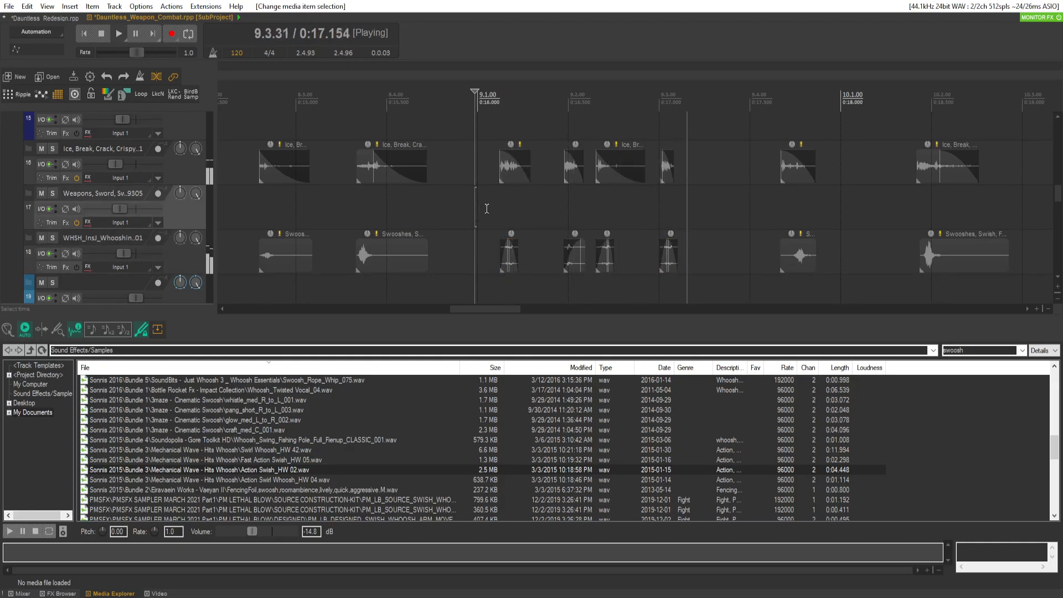
key("space")
Select the four short whooshes under the third to sixth ice hits after Player_Combo02
left_click(508, 256)
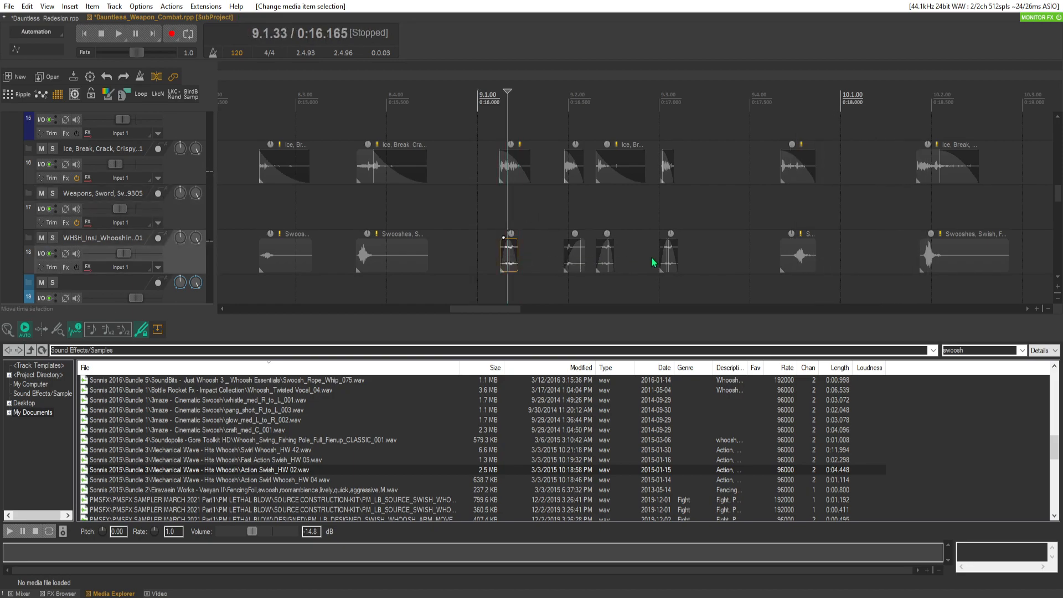
right_click(664, 255)
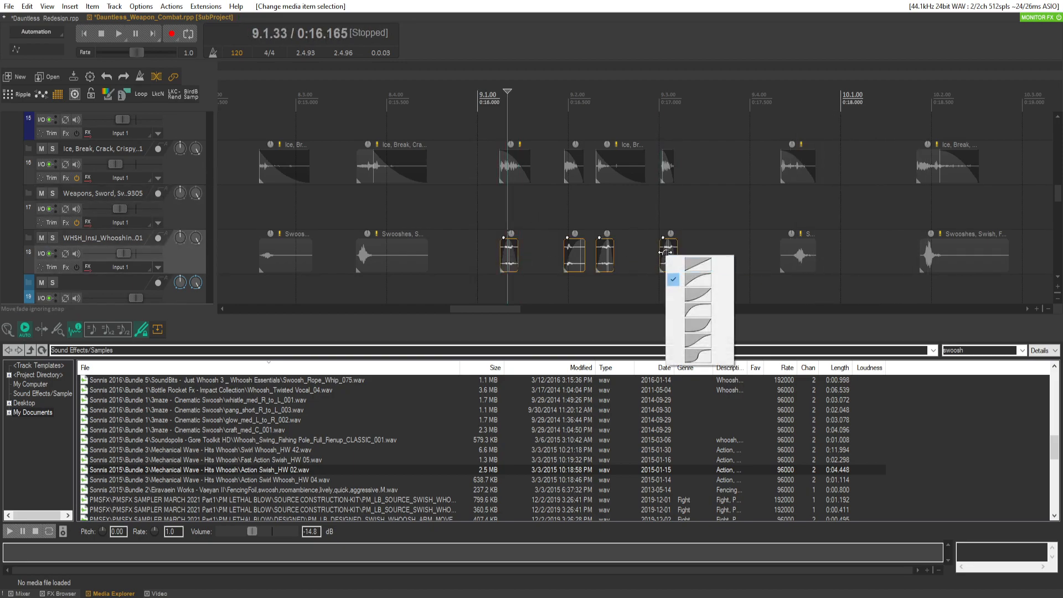
left_click(667, 254)
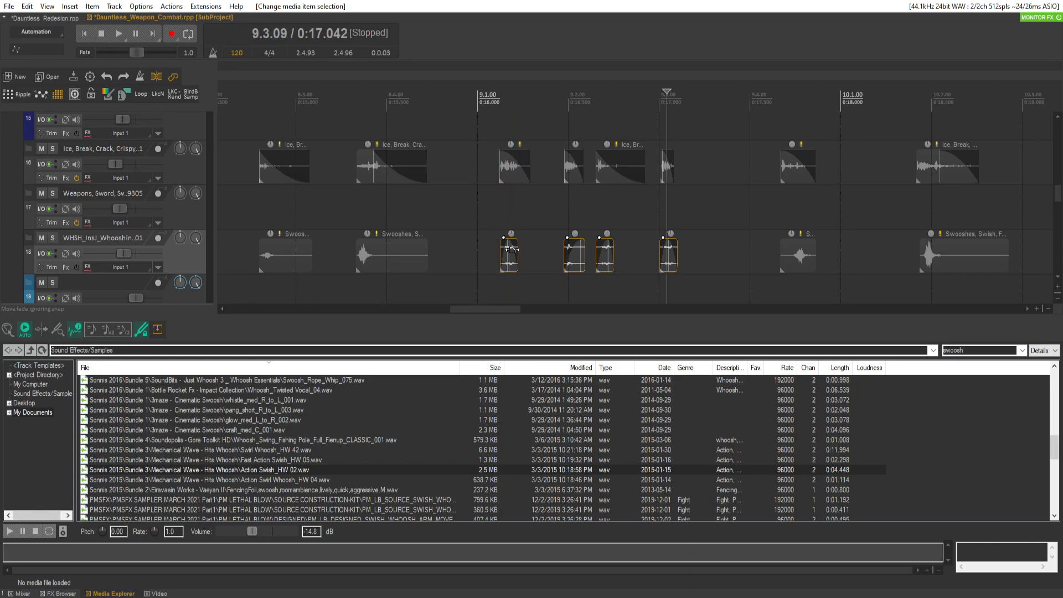
left_click(512, 250, "shift")
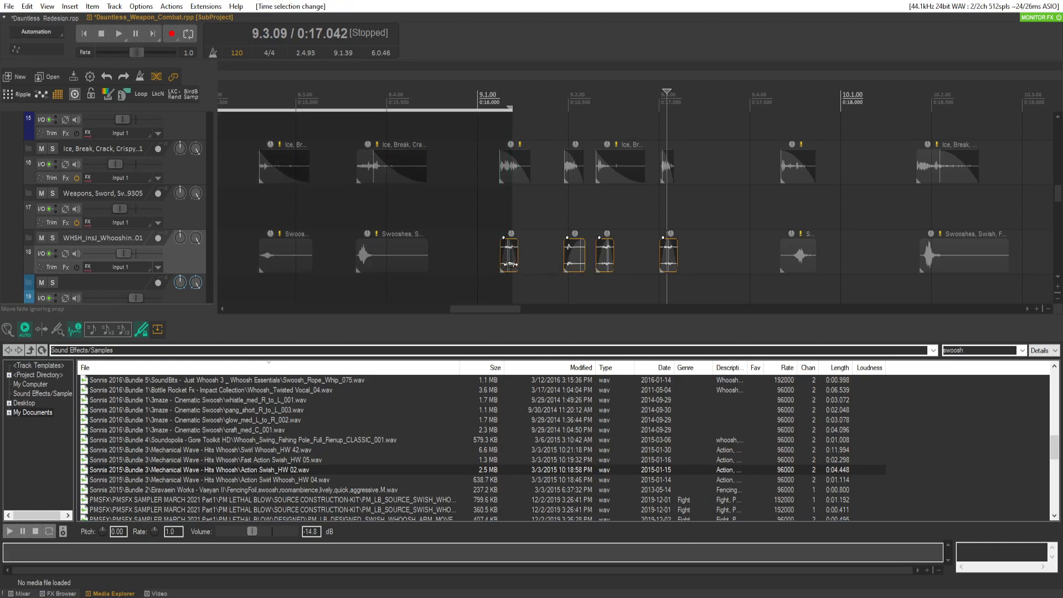
scroll(527, 265, "up", 3)
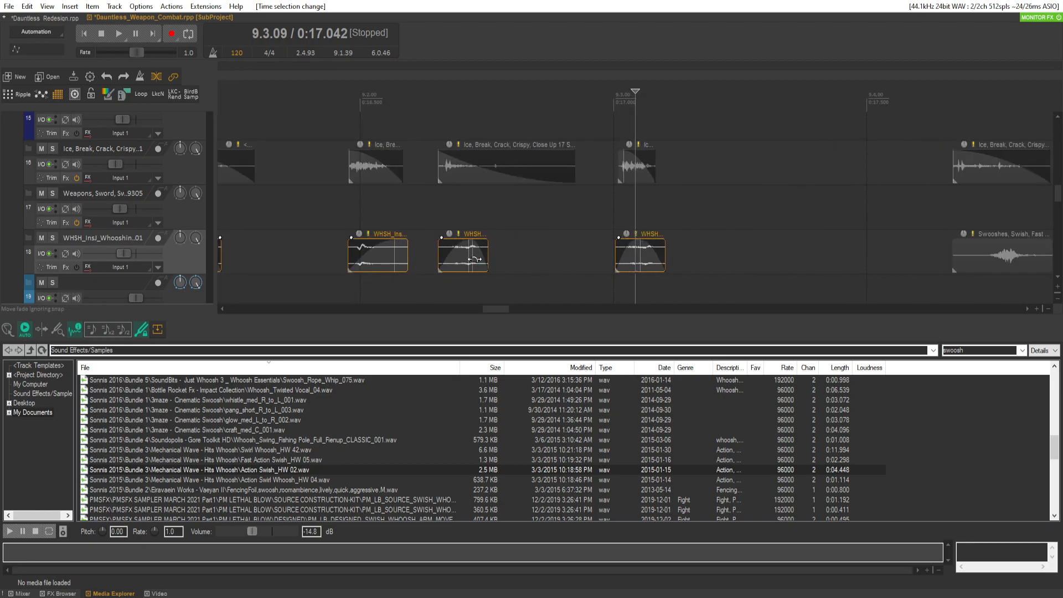
double_click(456, 256, "shift")
left_click(473, 258, "shift")
left_click(472, 259, "alt")
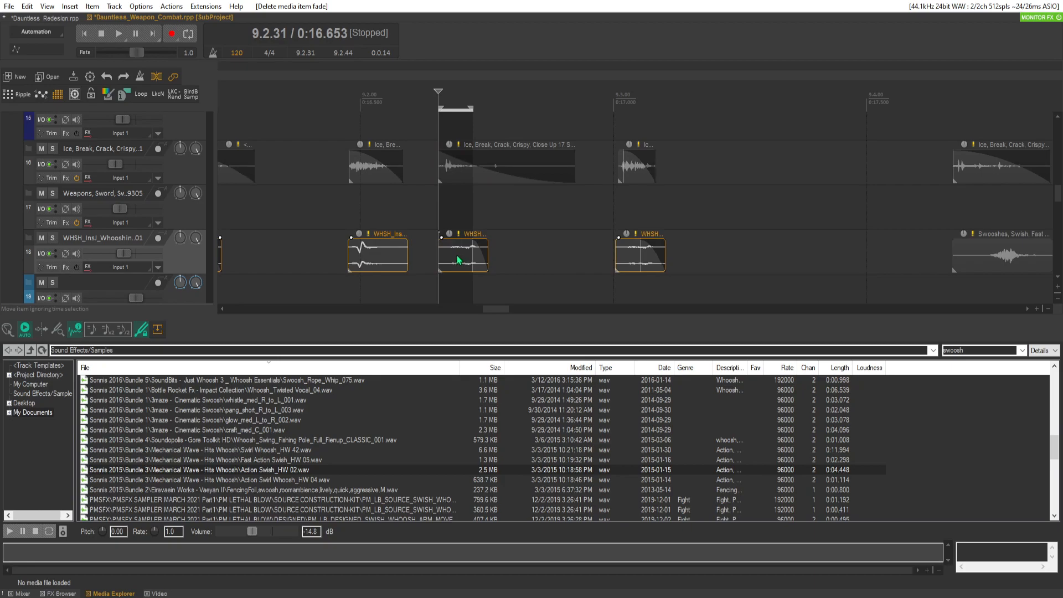
Set the take channel mode of the four selected whooshes to Mono (left) and deselect them
double_click(459, 254)
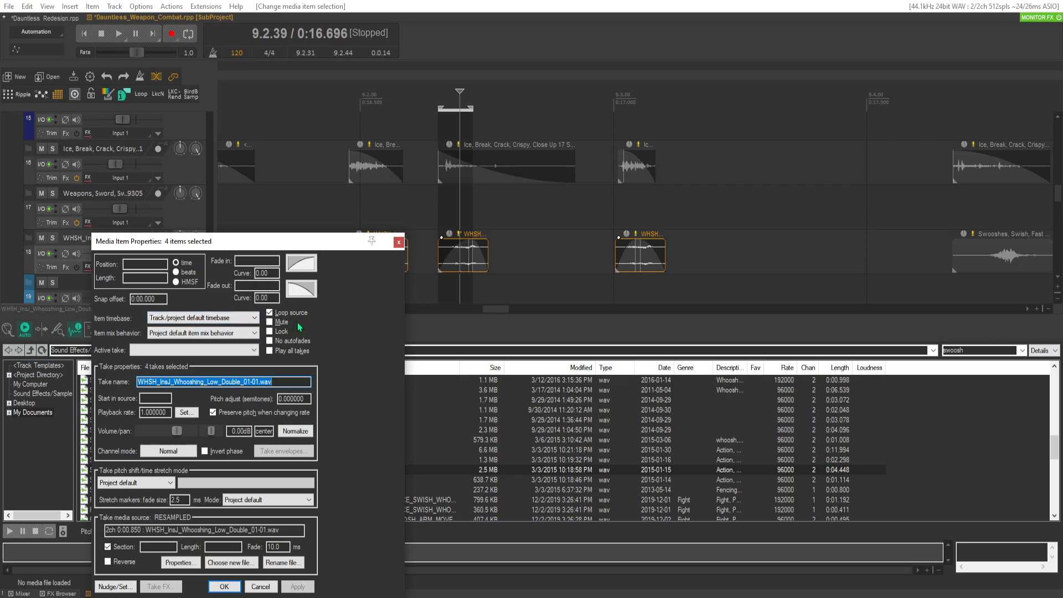
left_click(398, 242)
right_click(463, 254)
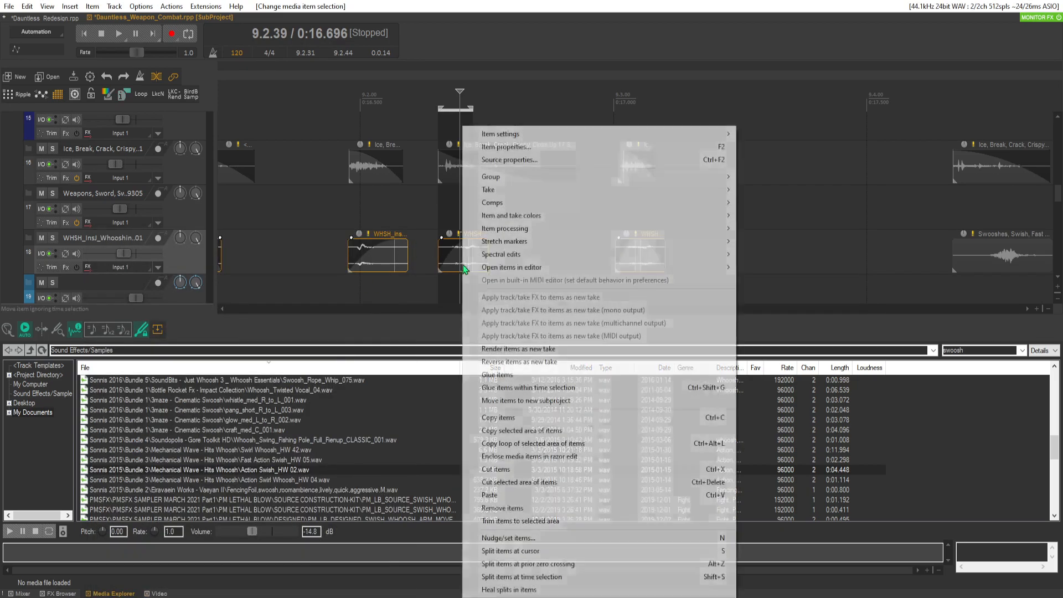
mouse_move(537, 135)
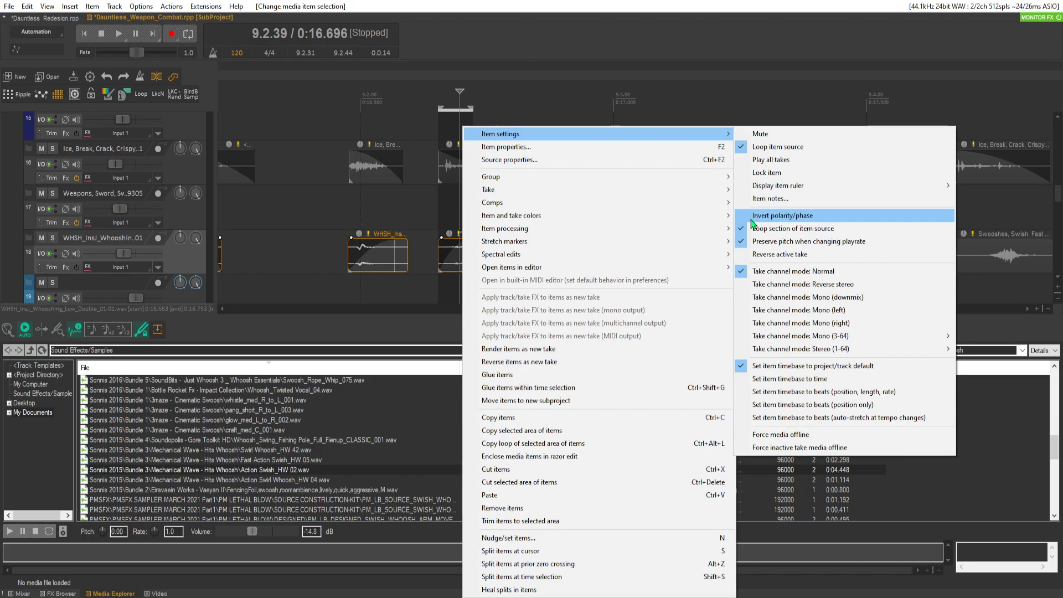
left_click(816, 309)
left_click(531, 259)
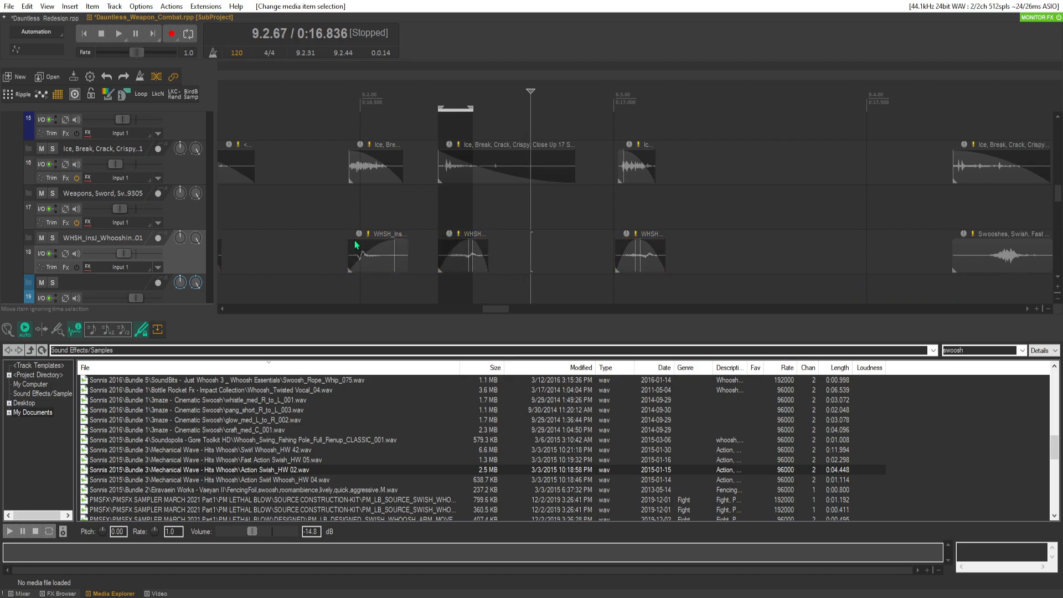
Play back the four mono whooshes with the ice hits from just after 9.1.00
scroll(371, 238, "down", 3)
left_click(445, 229)
key("space")
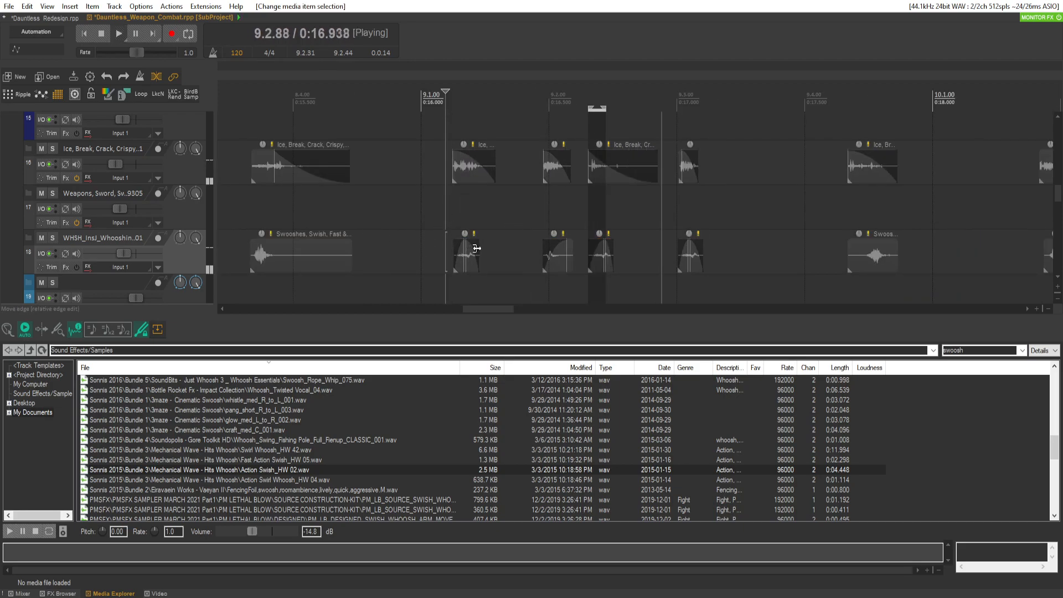
key("space")
key("space")
key("space")
key("space")
Trim and fade the swish under the second-to-last ice hit, align it with the hit and play it back
left_click_drag(896, 241, 872, 255)
left_click_drag(849, 264, 904, 267)
left_click(839, 249)
key("space")
scroll(913, 254, "down", 3)
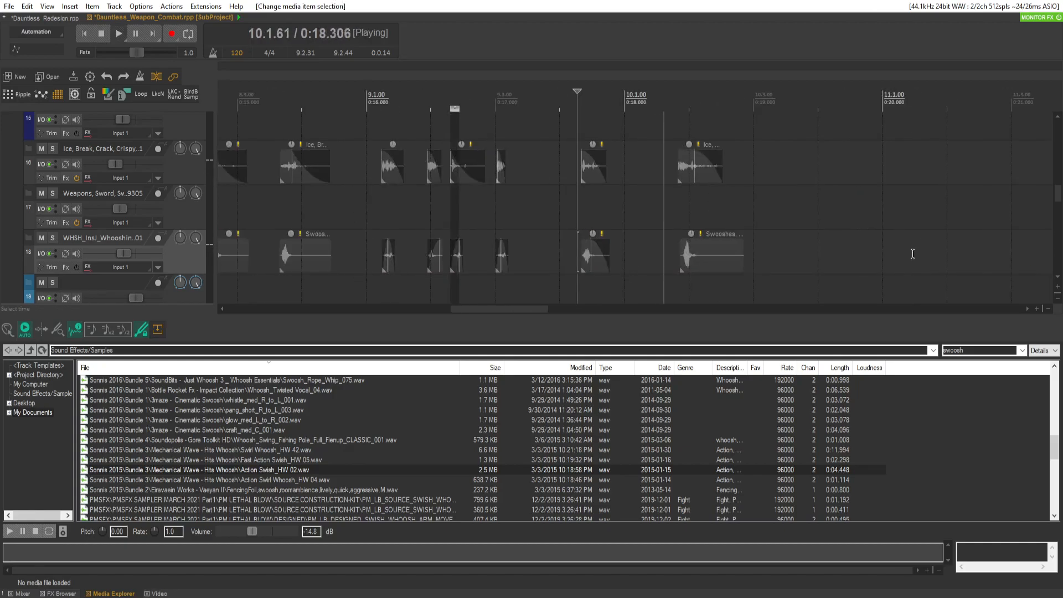
key("space")
Shorten the swish under the last ice hit, adjust its fade-out and play it back
double_click(745, 249)
left_click_drag(743, 250, 701, 244)
key("space")
key("space")
Lengthen the fade-in of the last ice item on track 16 and audition the last hit repeatedly
left_click(668, 236)
key("space")
key("space")
left_click_drag(679, 154, 706, 156)
key("space")
key("space")
key("space")
key("space")
left_click(398, 242)
key("space")
key("space")
Add the VST: TDR Nova (Tokyo Dawn Labs) equalizer to the whooshing track (track 18)
left_click(66, 267)
type("TDSR")
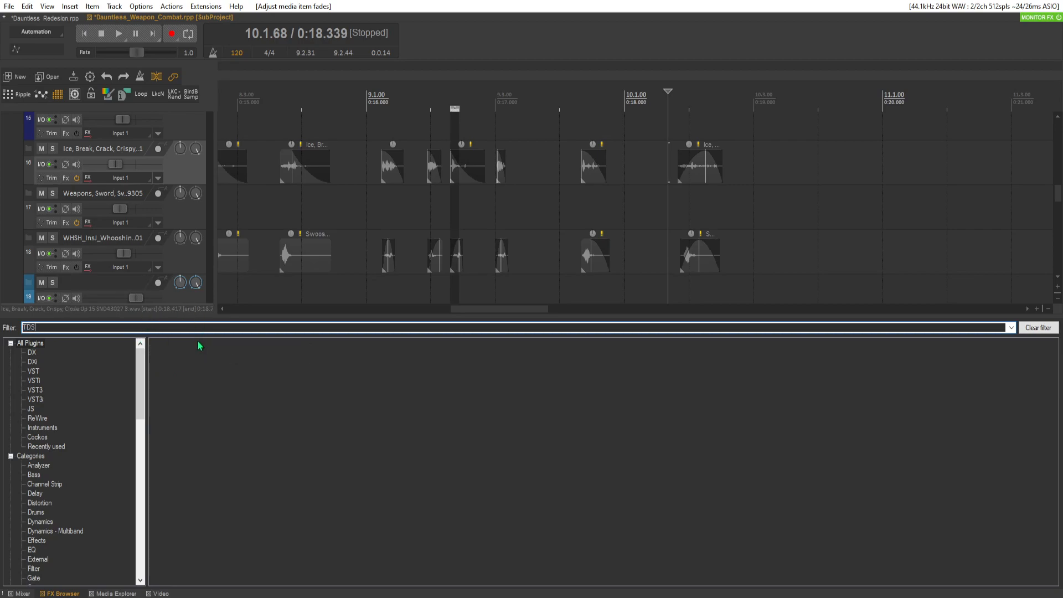
key("BackSpace")
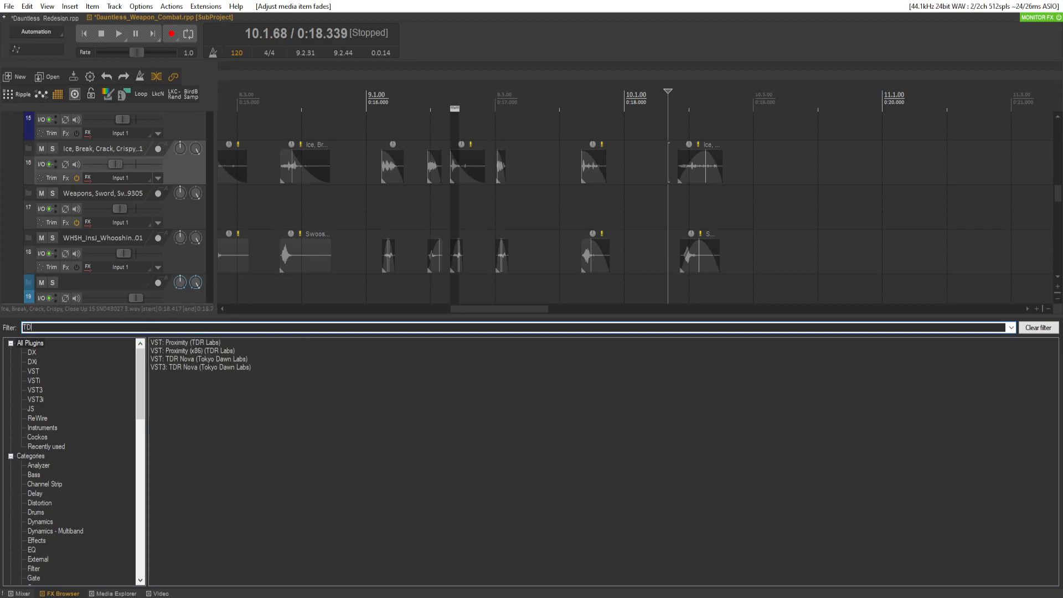
double_click(210, 360)
left_click_drag(294, 27, 561, 26)
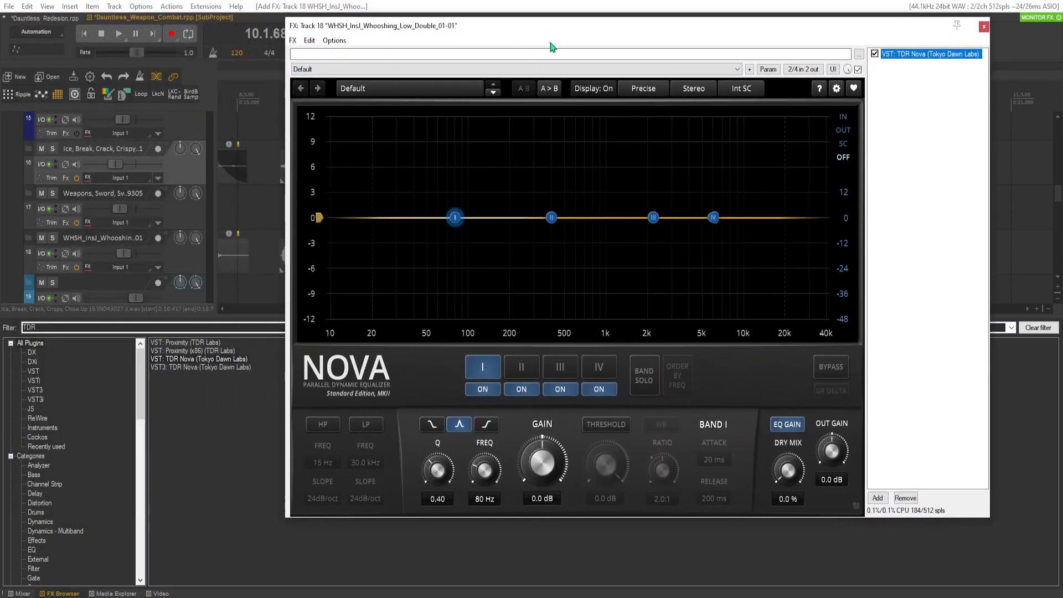
Show the output spectrum in TDR Nova, enable a high-pass filter at 94 Hz on the whooshing track and audition it
left_click(839, 130)
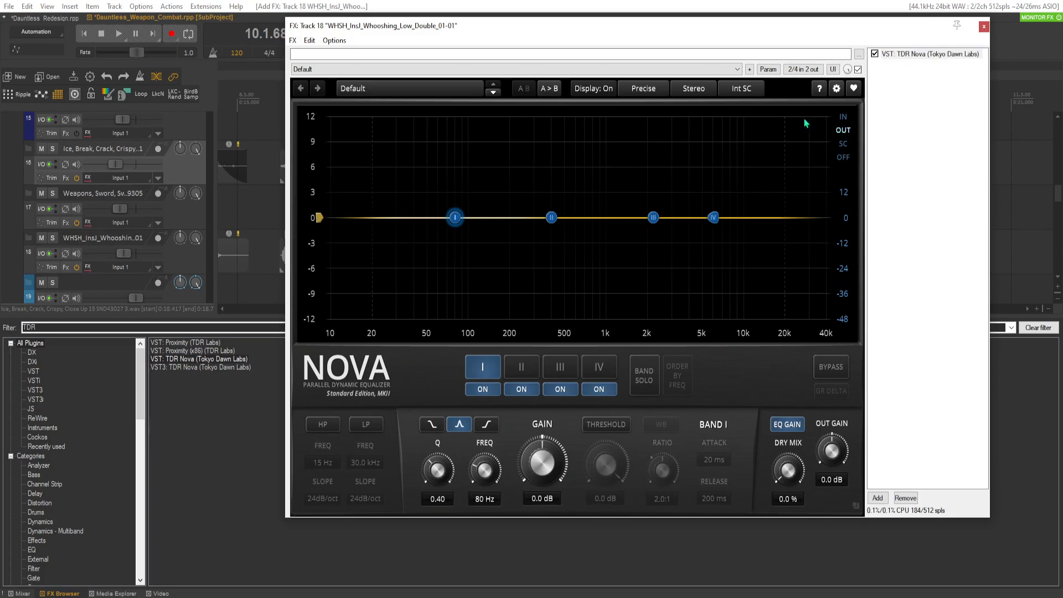
left_click_drag(478, 26, 506, 250)
scroll(471, 183, "down", 2)
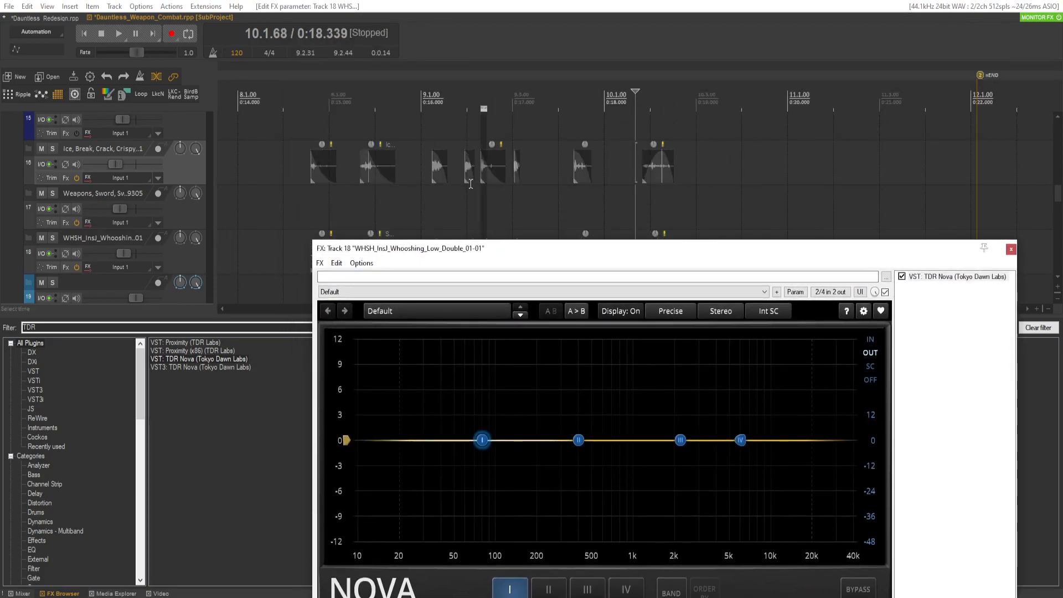
left_click(390, 197)
key("space")
left_click_drag(437, 248, 430, 140)
left_click(345, 540)
key("space")
left_click_drag(383, 334, 491, 334)
key("space")
key("space")
Enable TDR Nova's low-pass filter at 16.7 kHz with a 6dB/oct slope, play it back and close the effect window
left_click(369, 537)
left_click_drag(829, 332, 793, 330)
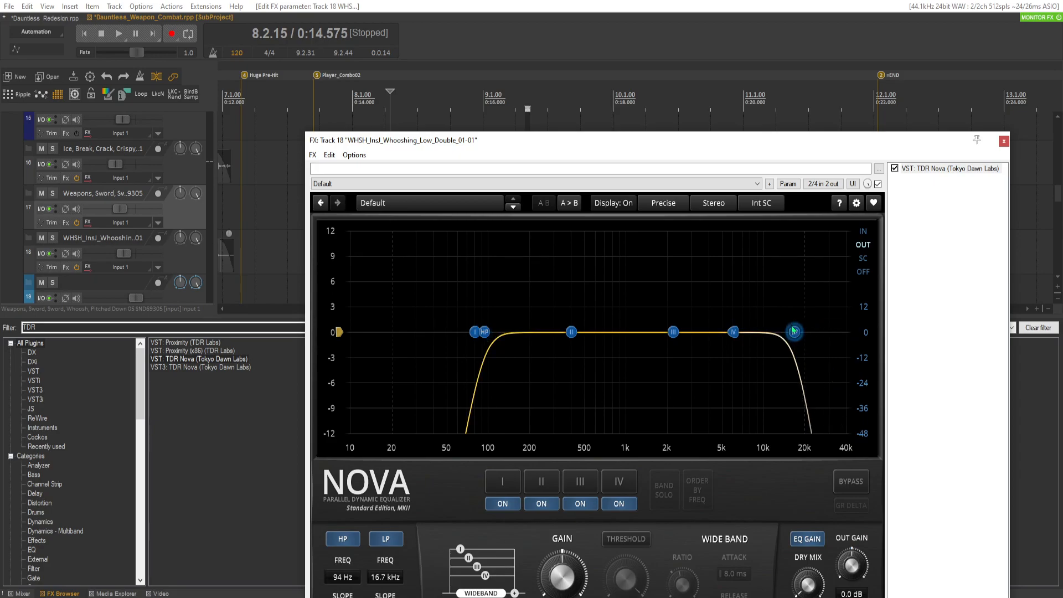
left_click_drag(400, 146, 365, 94)
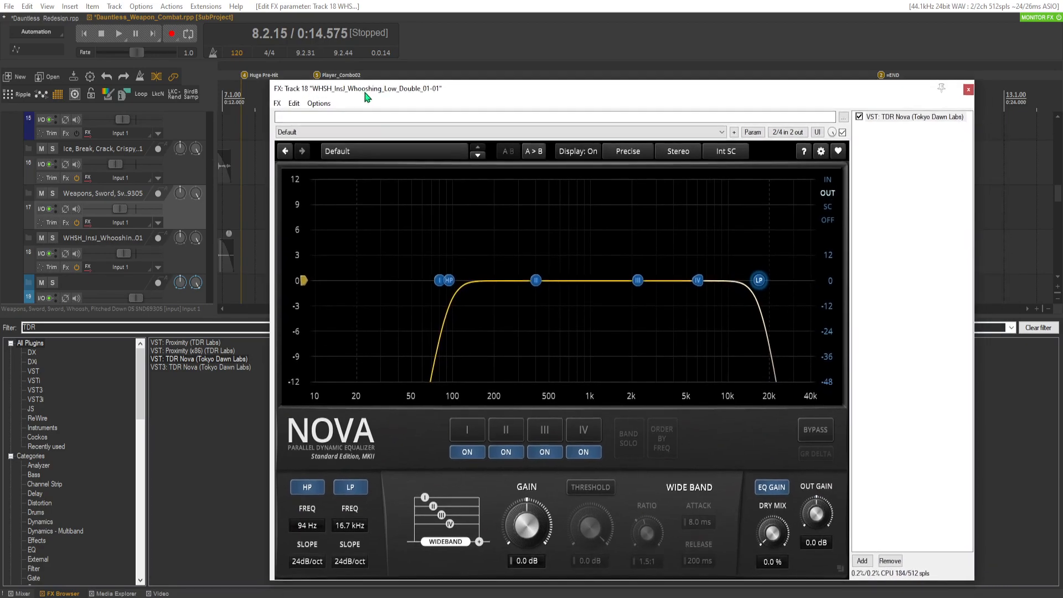
left_click(352, 562)
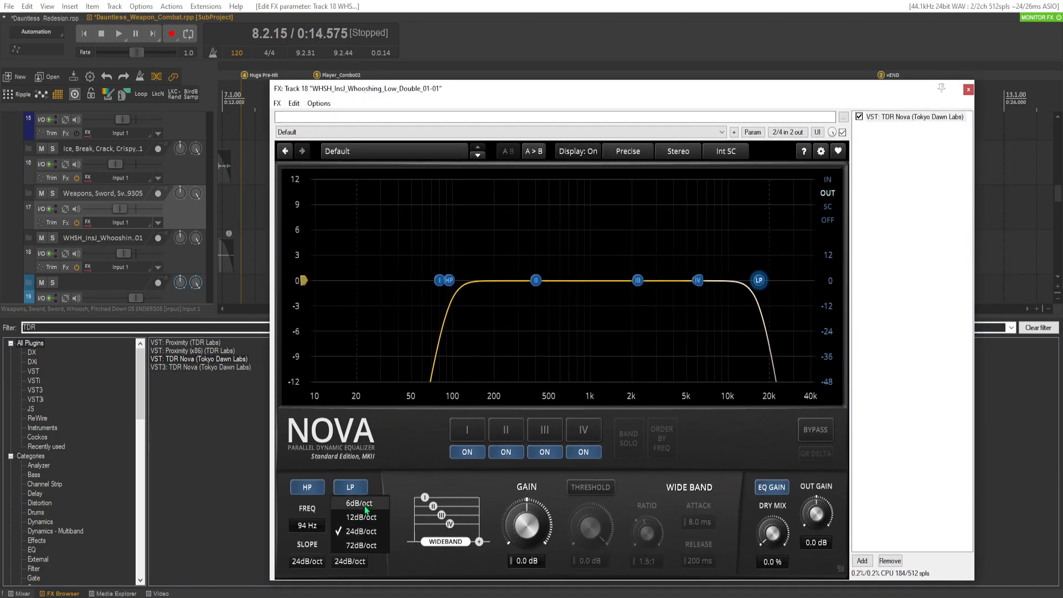
left_click(354, 502)
key("space")
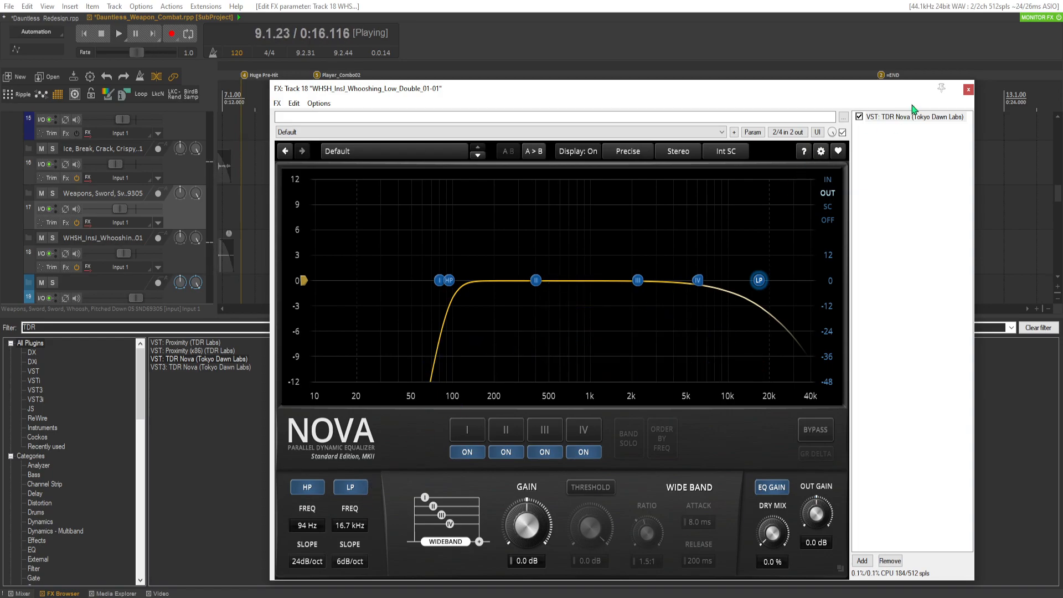
left_click_drag(790, 95, 0, 100)
key("space")
Lower the volume of the whooshing track (track 18) while auditioning the hits from around measure 4
left_click_drag(123, 253, 122, 253)
left_click_drag(426, 310, 321, 308)
left_click(308, 260)
key("space")
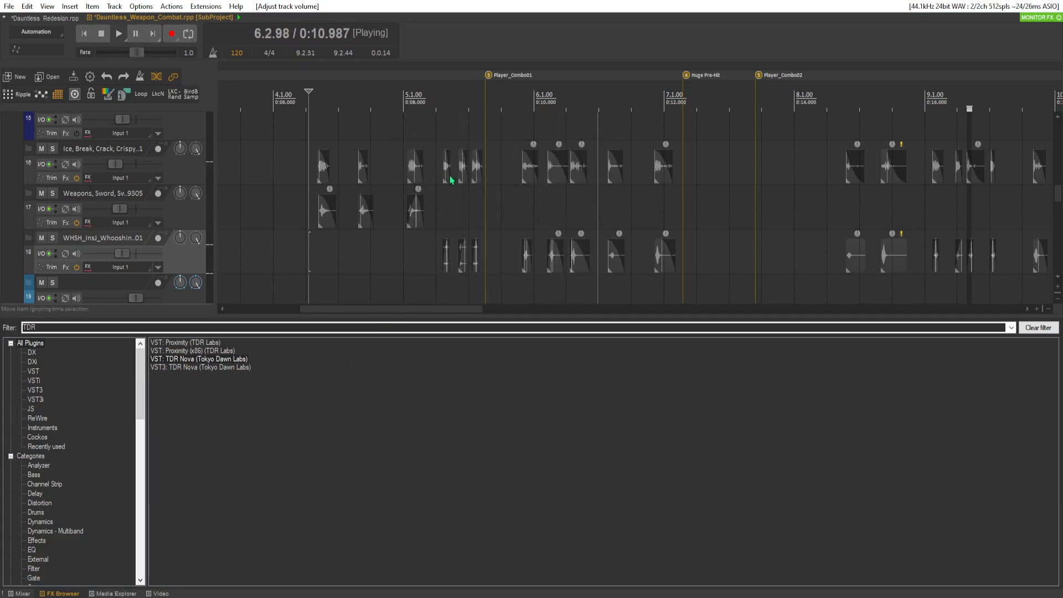
left_click_drag(125, 254, 119, 255)
key("space")
key("space")
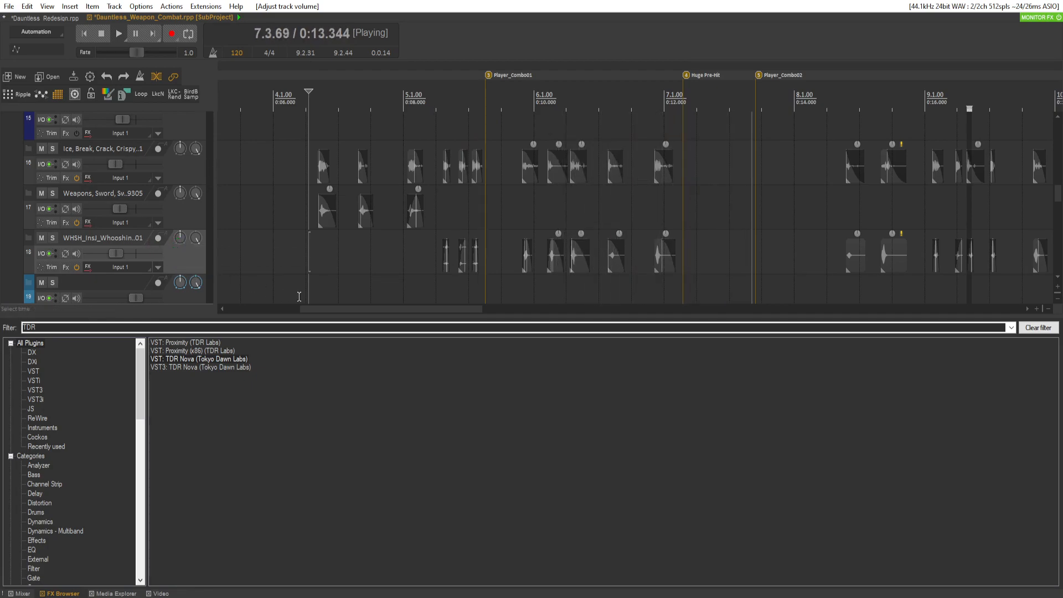
left_click_drag(327, 308, 314, 309)
left_click(346, 248)
key("space")
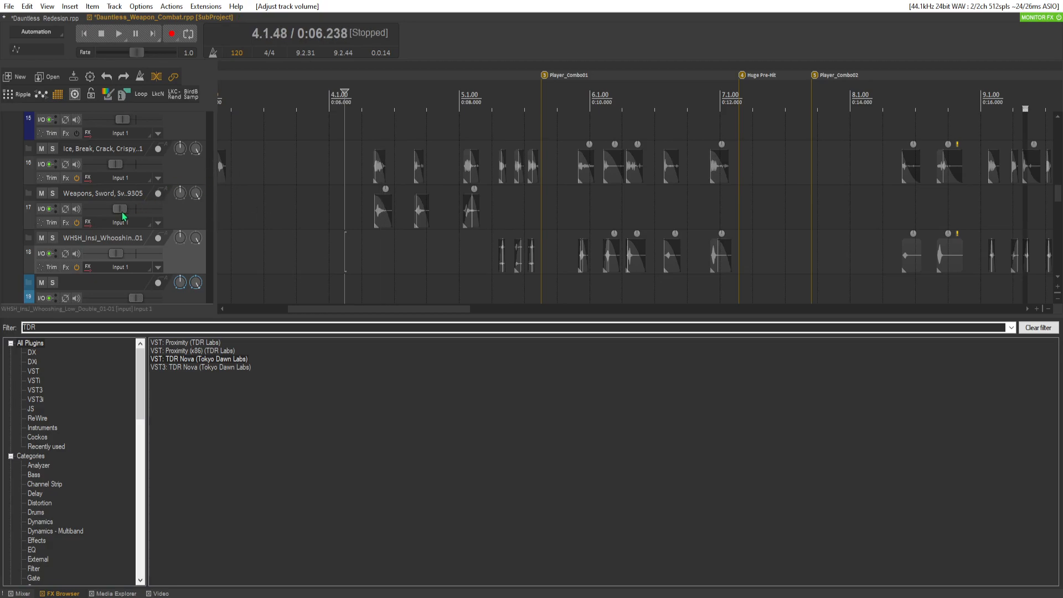
Run Ozone 9 Elements' Master Assistant on the Spear Weapon sounds folder with Low intensity and Streaming destination, and accept its suggestion
scroll(78, 202, "up", 8)
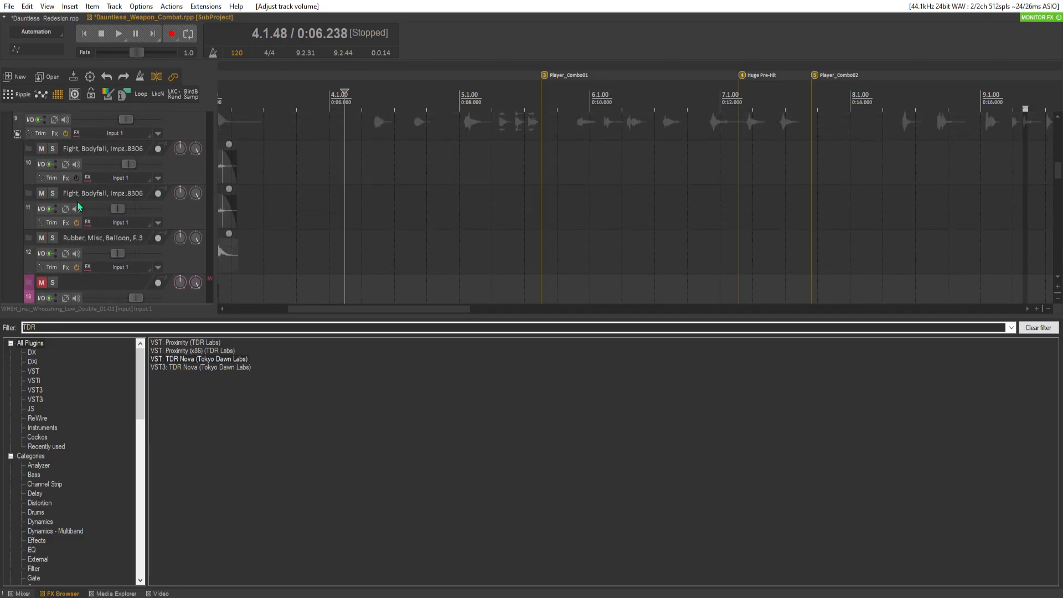
scroll(80, 210, "up", 1)
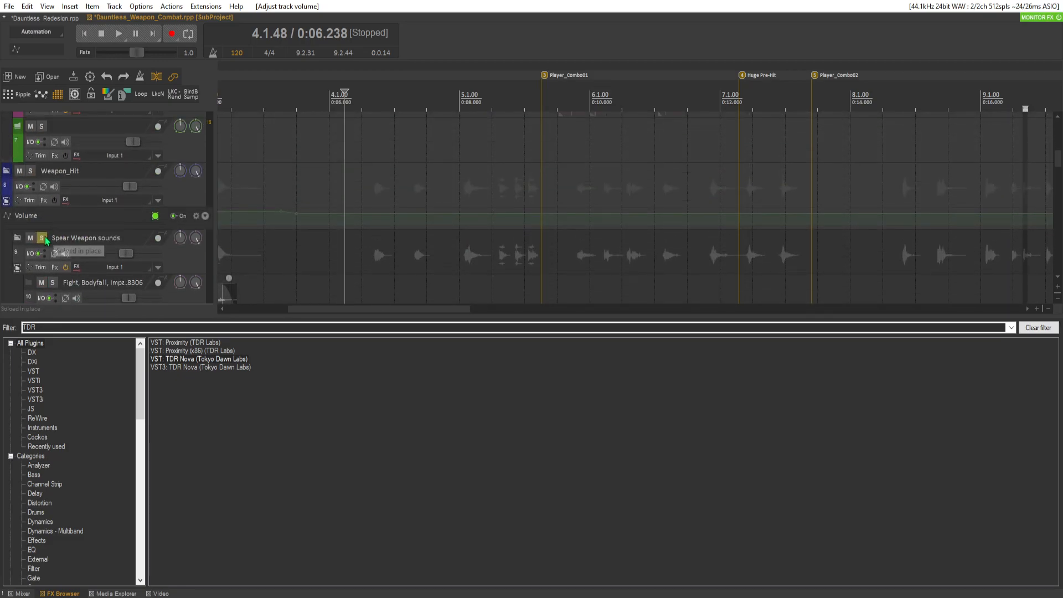
left_click(56, 268)
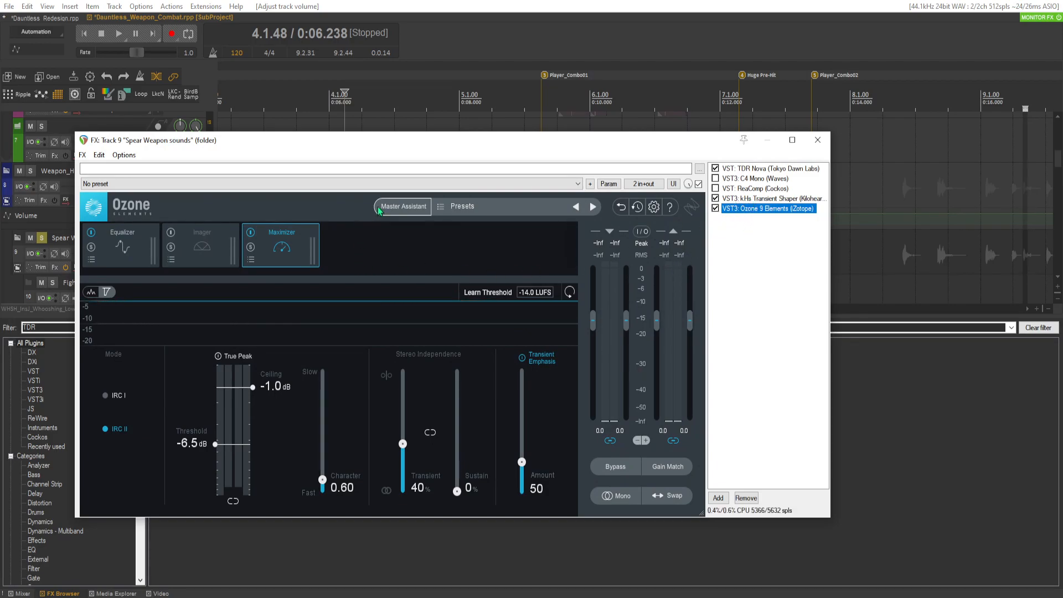
left_click(402, 210)
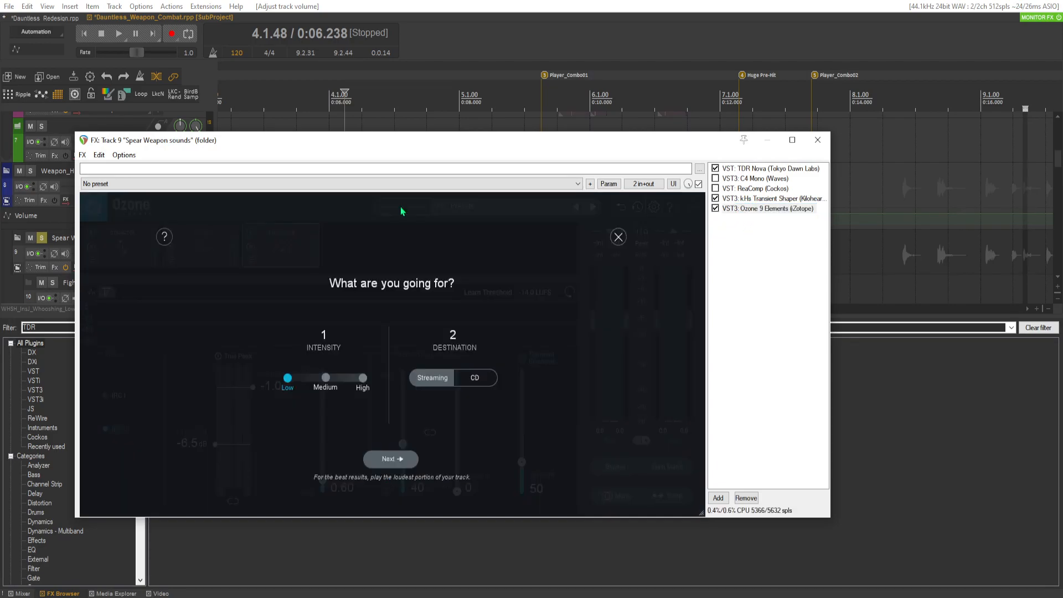
left_click(383, 459)
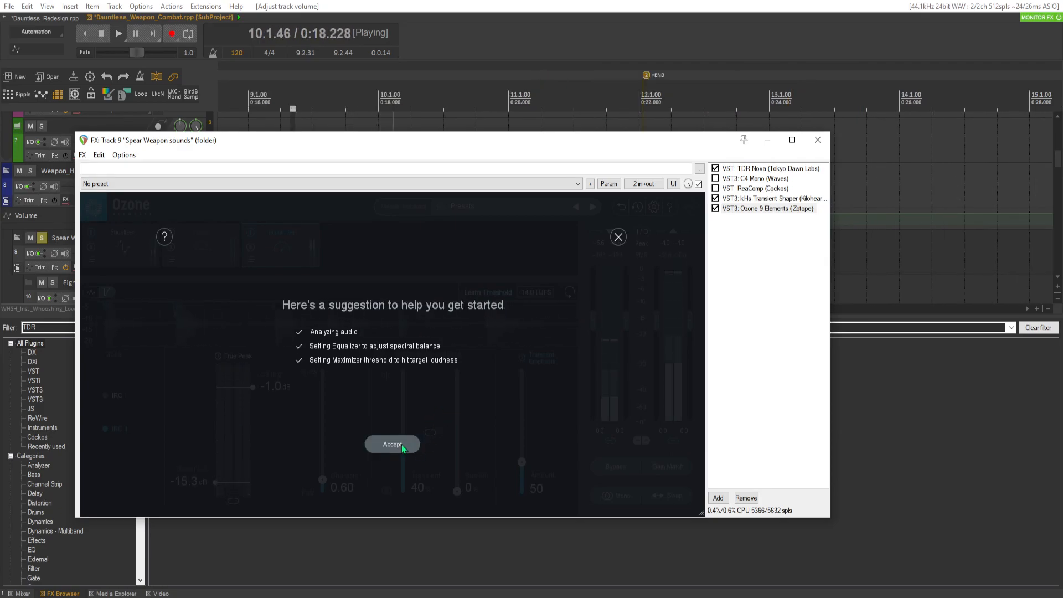
left_click(392, 444)
key("Escape")
Play the hits from 4.1.48 and lower the Weapon_Hit folder's volume to about -5.43 dB
key("space")
key("space")
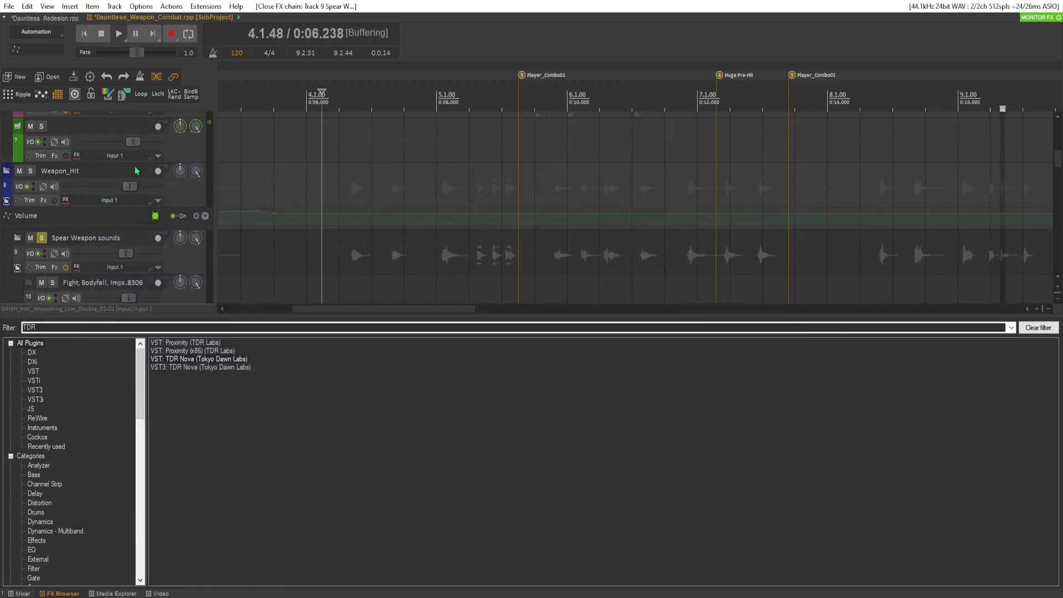
key("space")
left_click_drag(130, 187, 120, 188)
key("space")
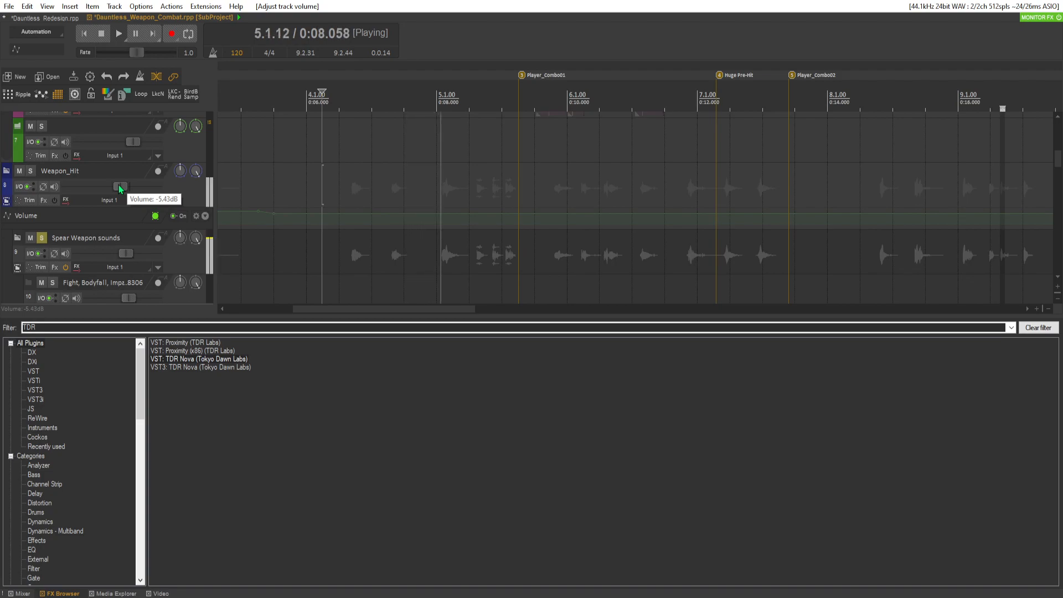
Unsolo the Spear Weapon sounds folder and play the hits together with the other tracks
scroll(115, 190, "up", 2)
key("space")
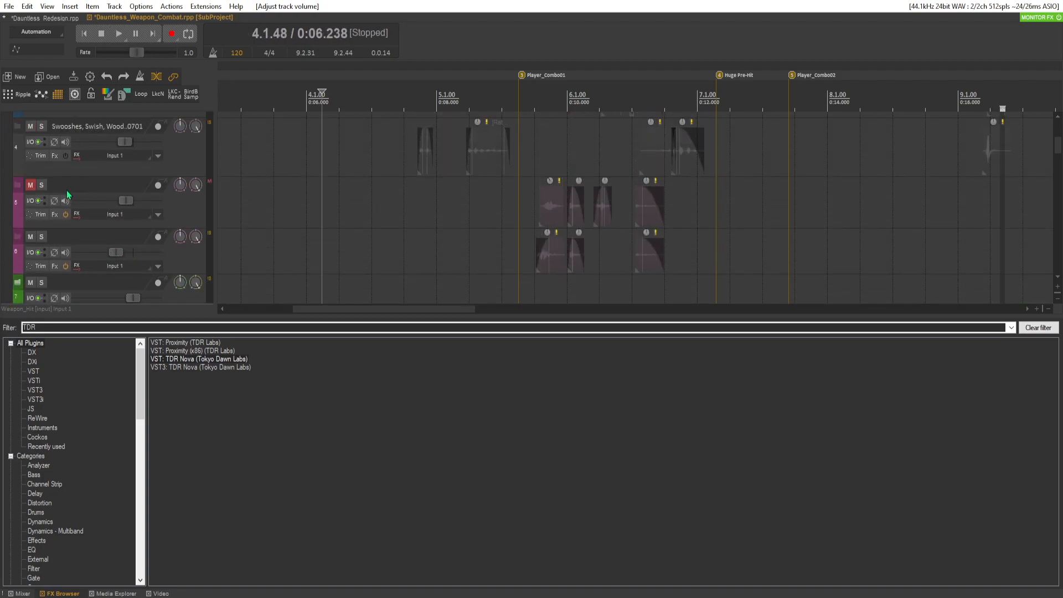
left_click(43, 284)
scroll(46, 258, "down", 2)
key("space")
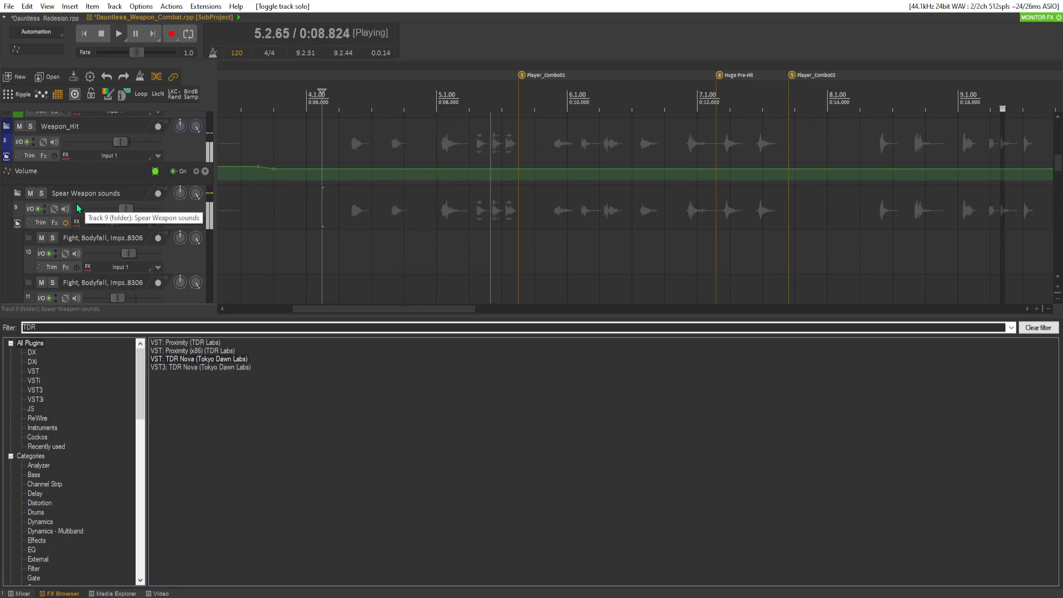
mouse_move(124, 211)
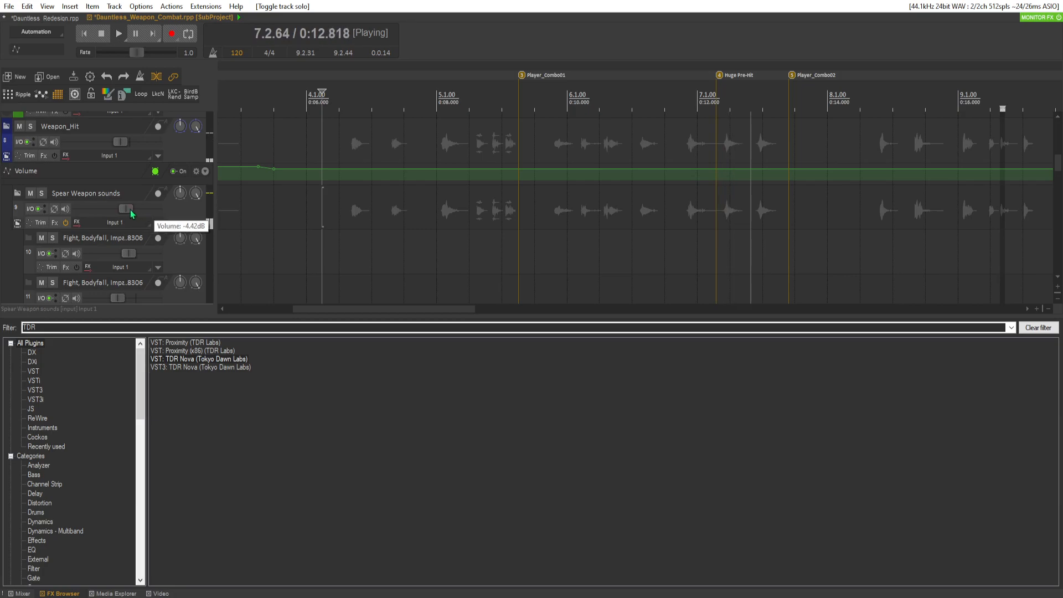
key("space")
Show the gameplay video and set the Weapon_Hit folder's volume to about -5.48 dB during playback, after trying -8.92 dB
left_click_drag(124, 145, 120, 145)
key("space")
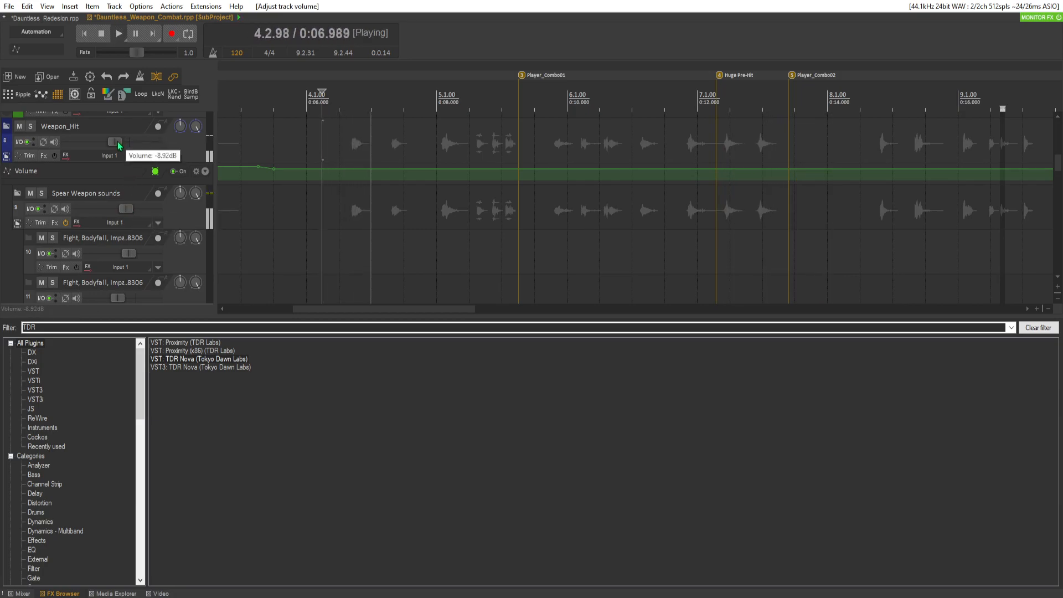
left_click(162, 594)
left_click_drag(118, 146, 124, 150)
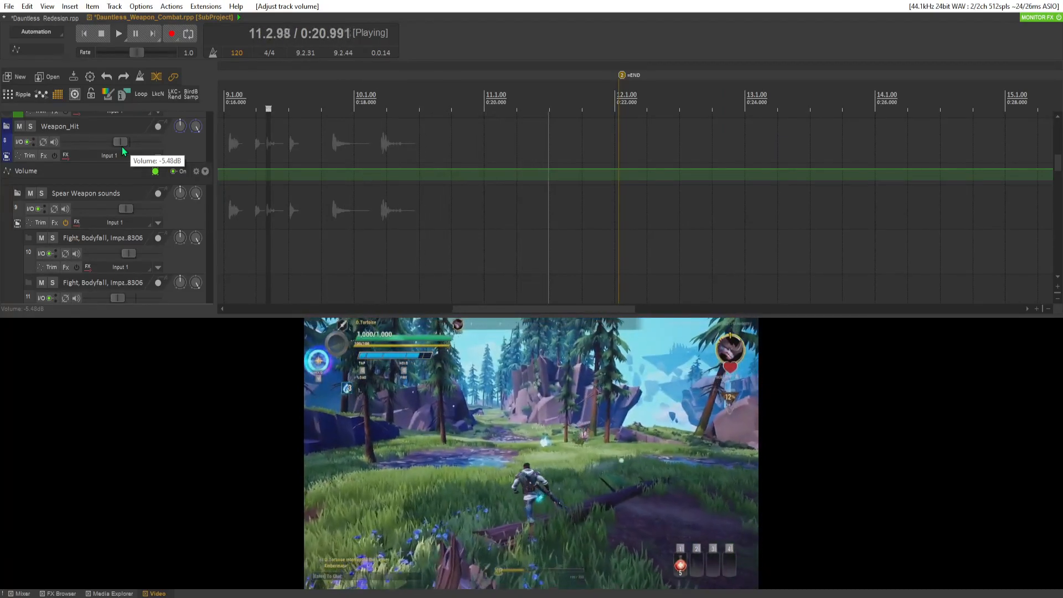
key("space")
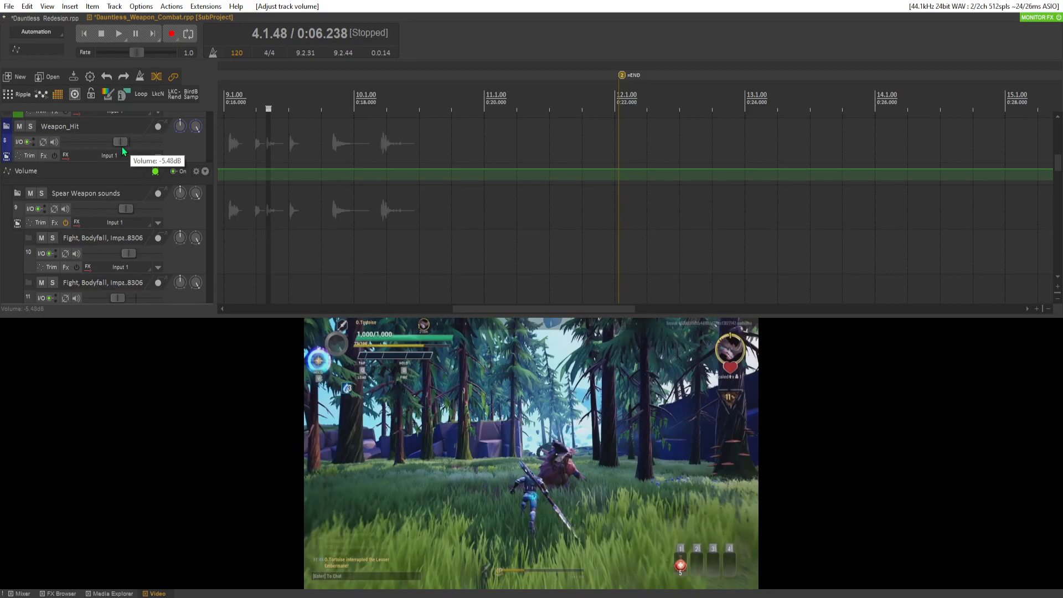
Play the sequence and repeatedly audition the last hit against the gameplay video to check its sync
key("space")
scroll(496, 226, "down", 3)
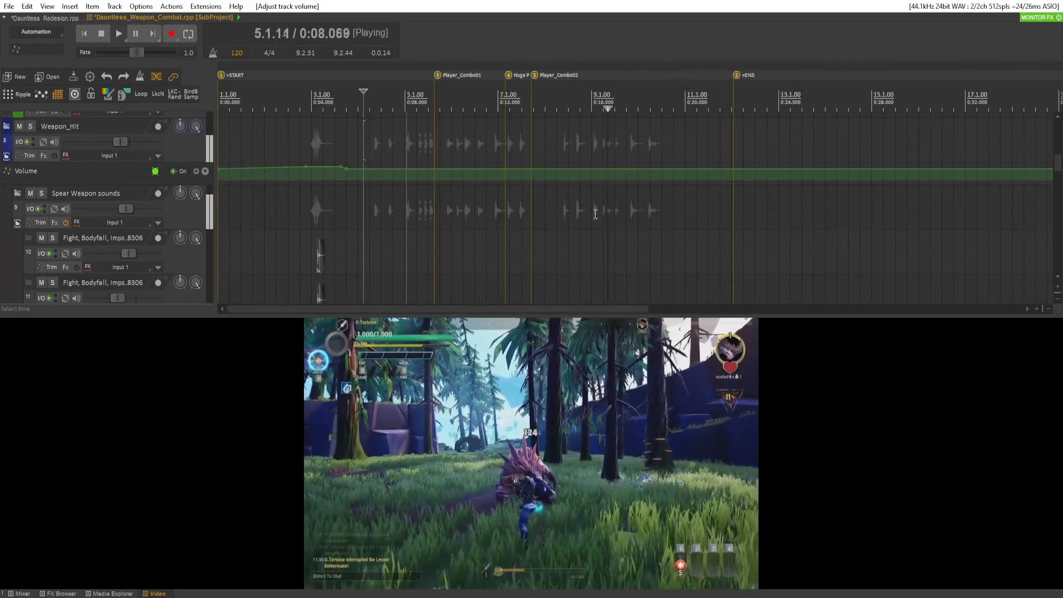
left_click(645, 210)
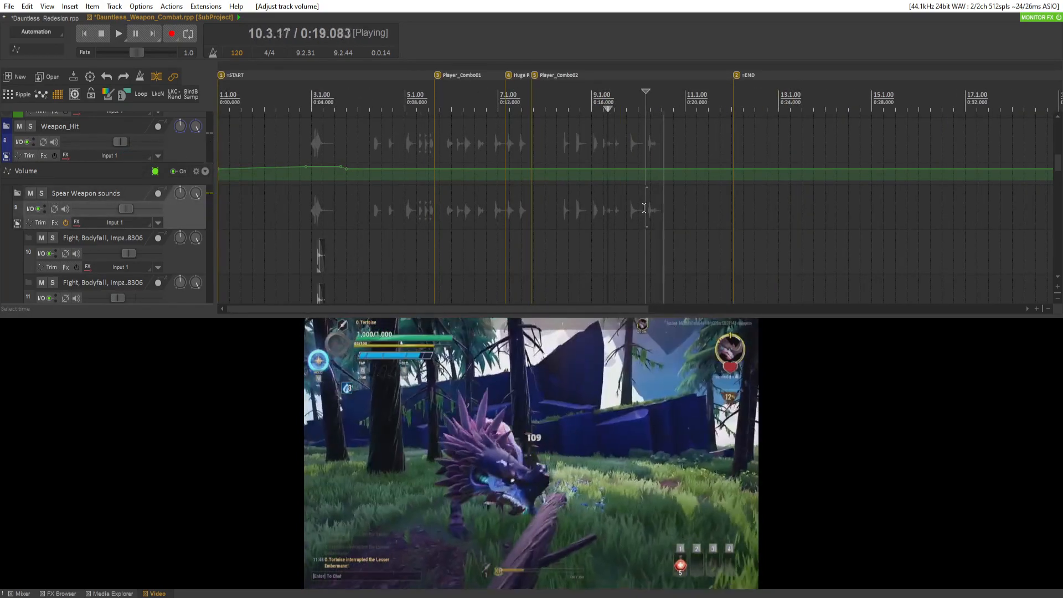
key("space")
key("space")
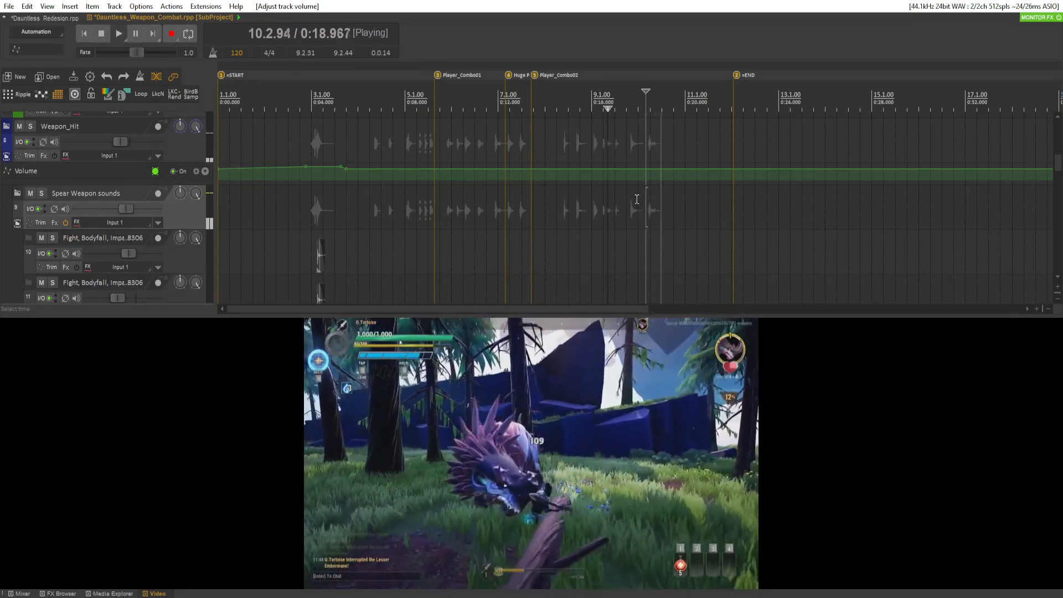
key("space")
key("space")
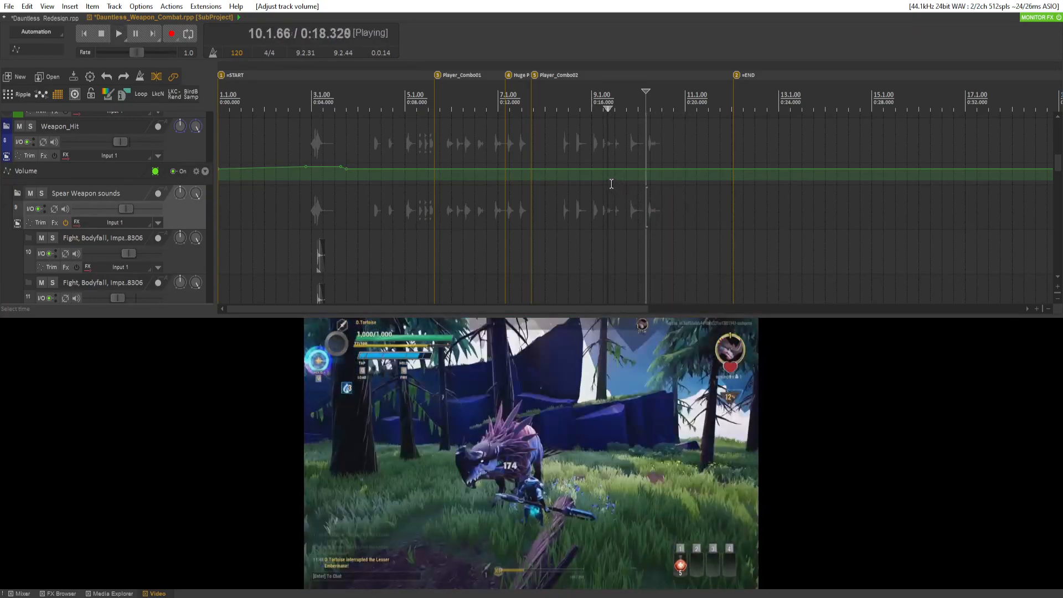
scroll(731, 227, "up", 5)
key("space")
Select and copy all layers of the last hit: the items on tracks 16, 18, 22 and 23
scroll(127, 222, "down", 2)
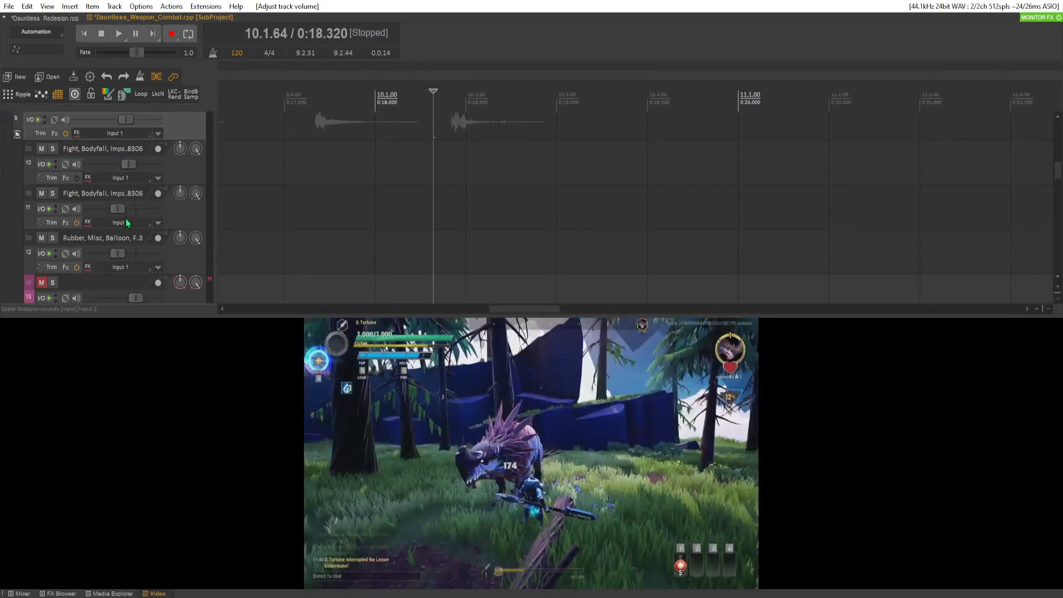
scroll(128, 216, "down", 6)
left_click(471, 153)
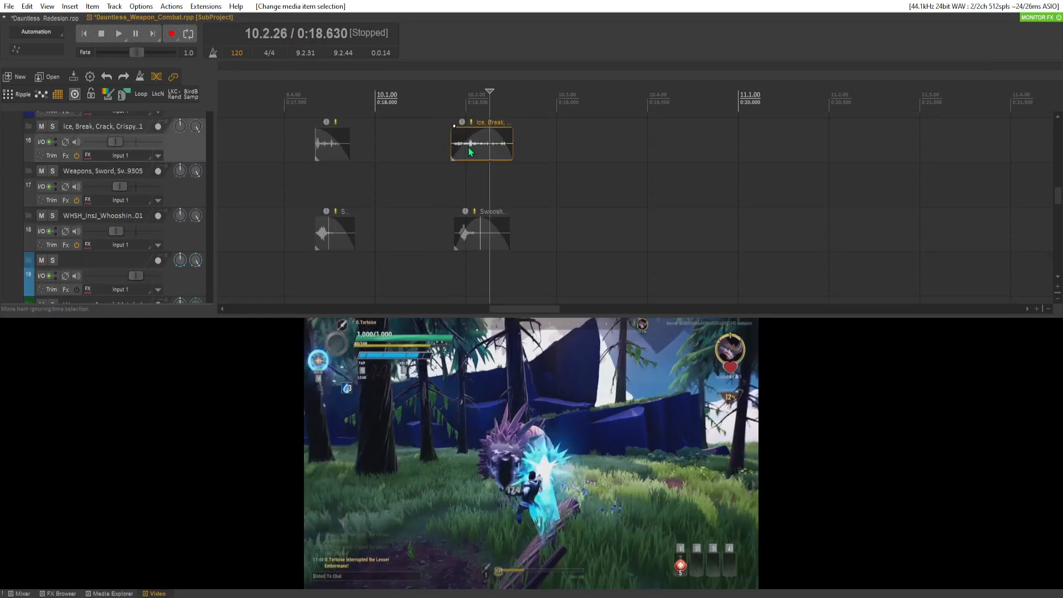
scroll(141, 208, "down", 3)
scroll(145, 208, "down", 5)
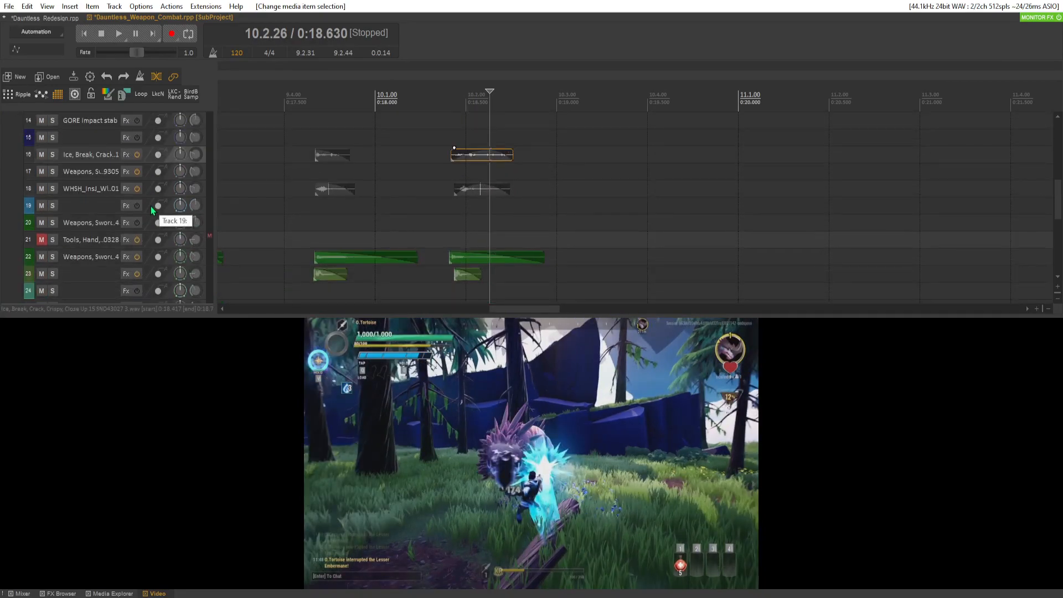
left_click(462, 277, "shift")
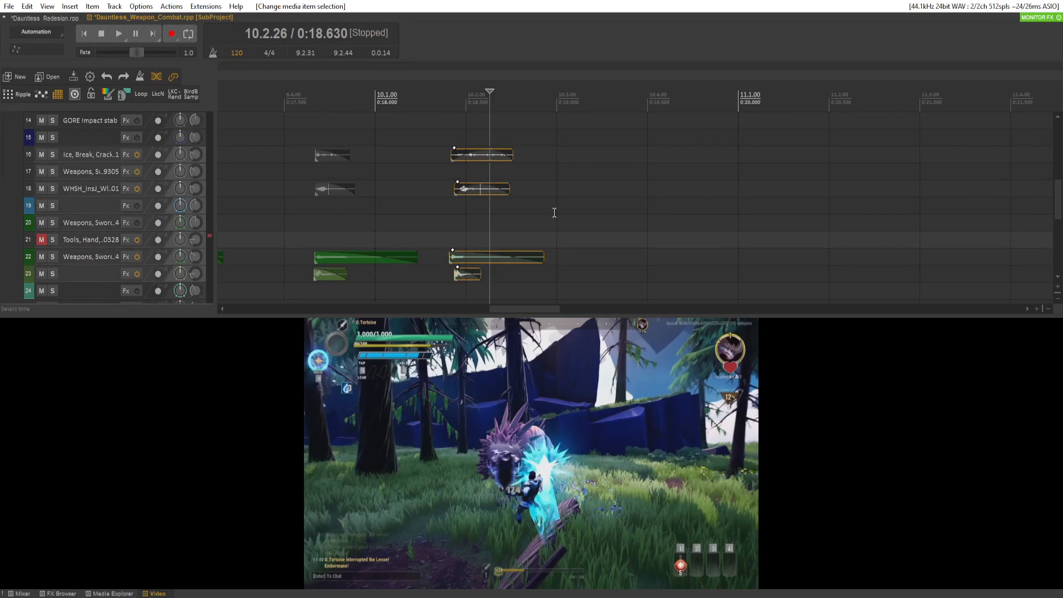
scroll(58, 252, "down", 5)
scroll(79, 215, "up", 5)
scroll(78, 208, "up", 2)
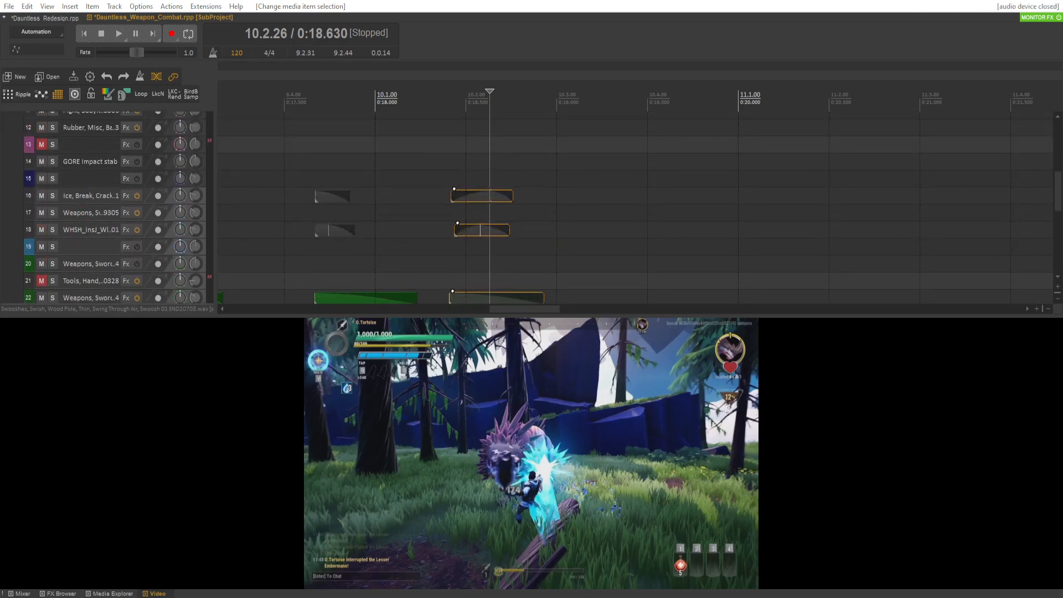
Locate the next hit in the video, paste the copied layers just after 10.3.00 and play them back
left_click(542, 205)
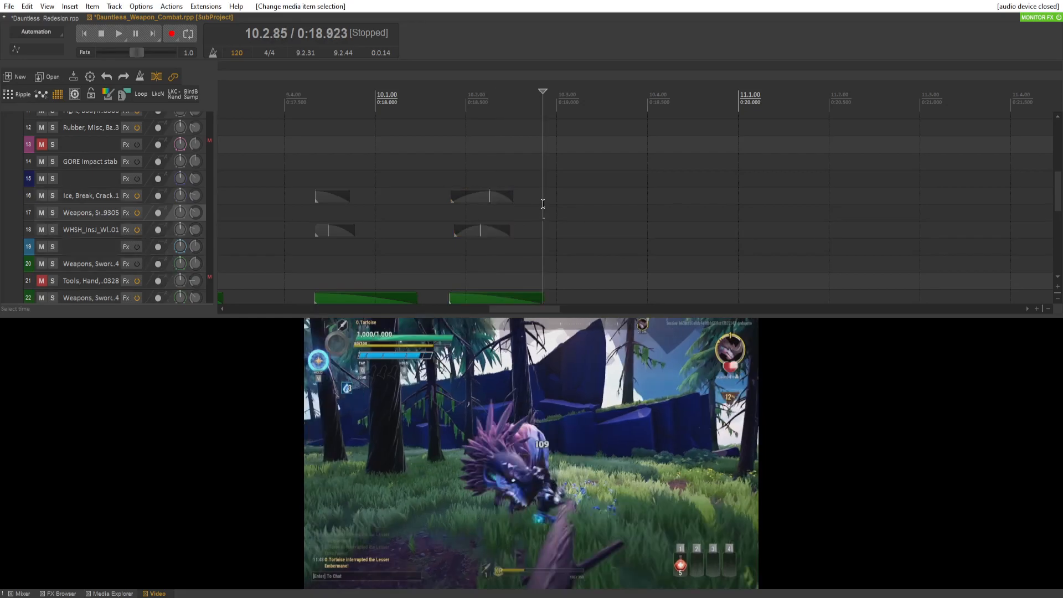
left_click(428, 186)
key("space")
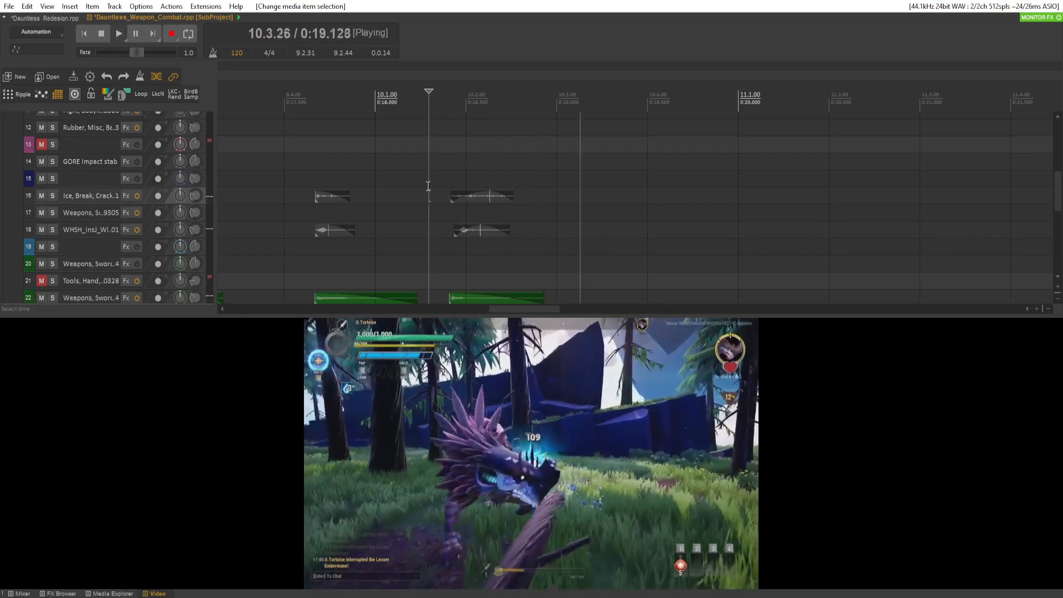
key("space")
left_click(566, 183)
left_click(564, 197)
key("ctrl+v")
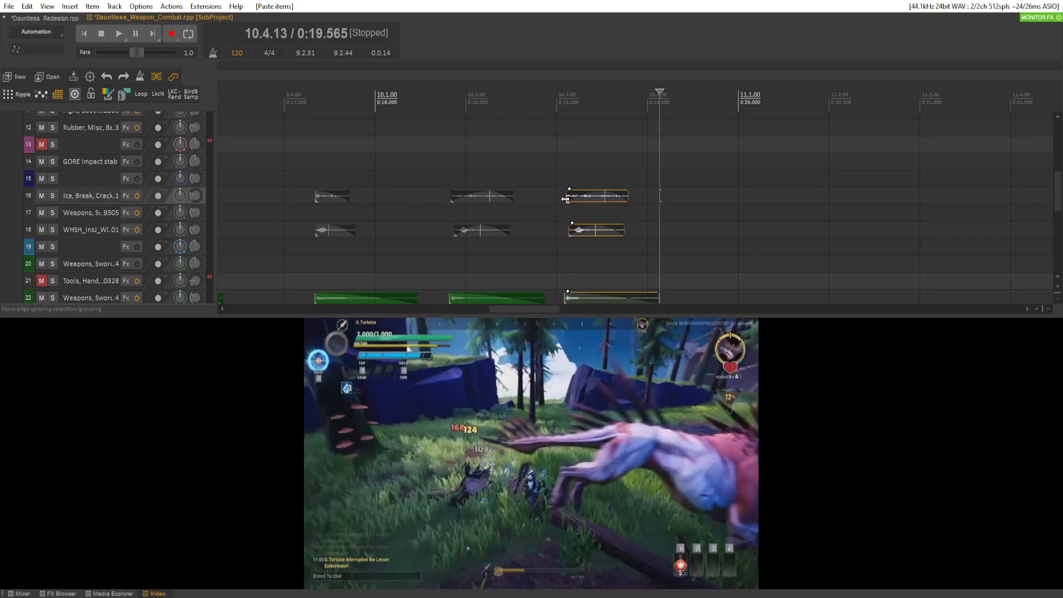
left_click(431, 198)
key("space")
key("space")
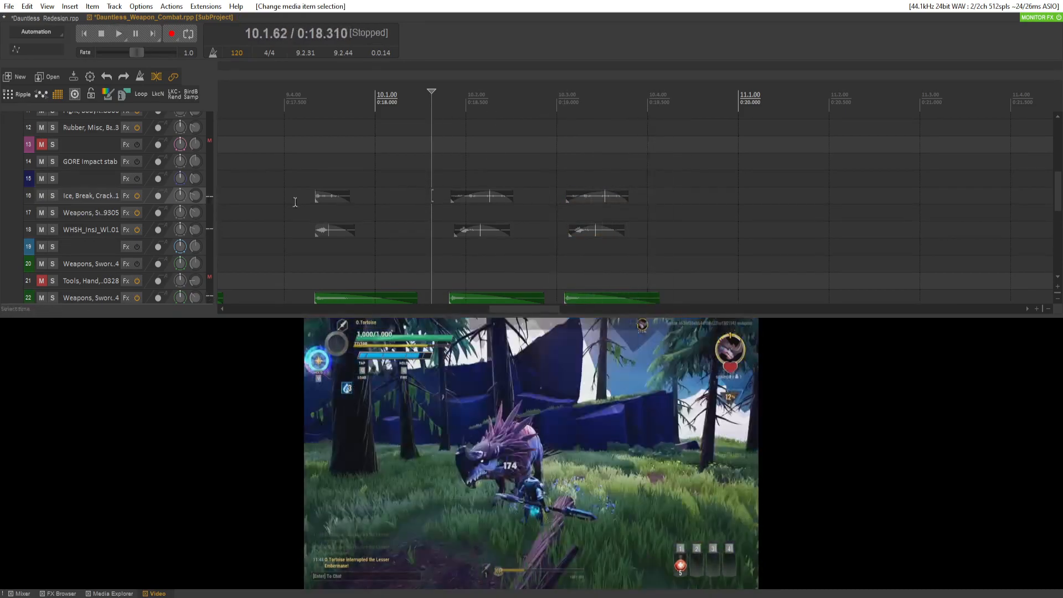
Play the recent hits against the video, solo the sword impact track 22 and audition it from about 9.4.07
key("space")
key("space")
left_click(53, 298)
key("space")
key("space")
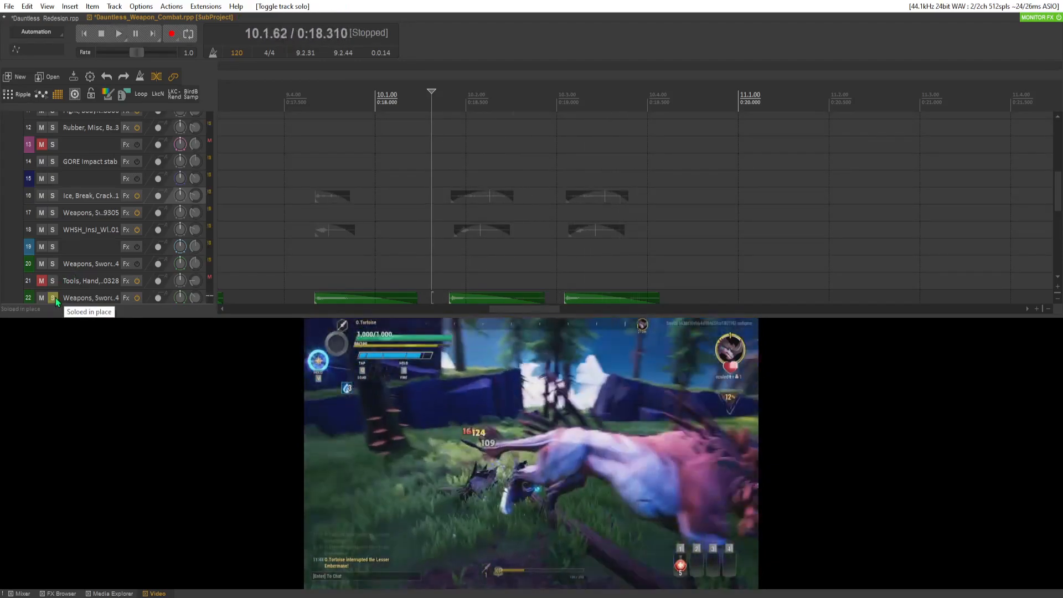
left_click(291, 231)
key("space")
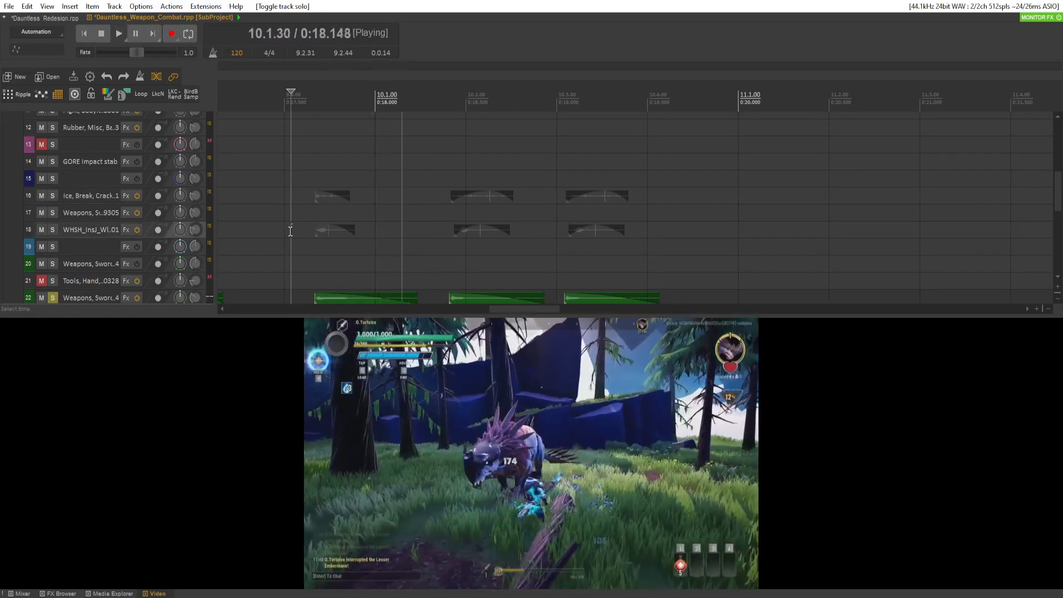
key("space")
Show the ReaPitch "1: Shift (full range)" envelope of track 22 and draw points on it around the last hit after 10.3.00
scroll(150, 286, "down", 1)
scroll(150, 287, "down", 2)
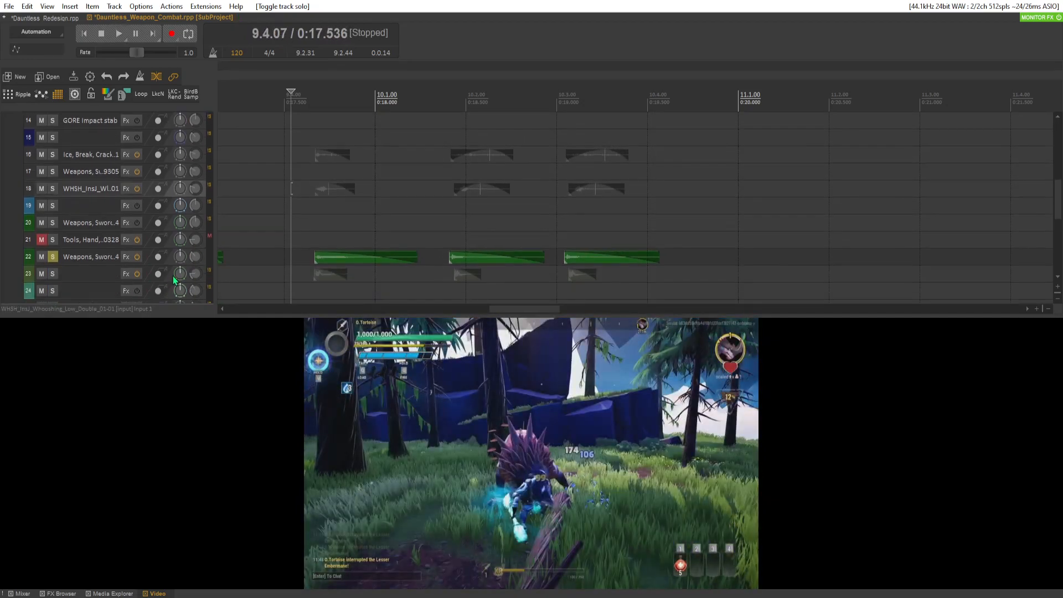
left_click(100, 262)
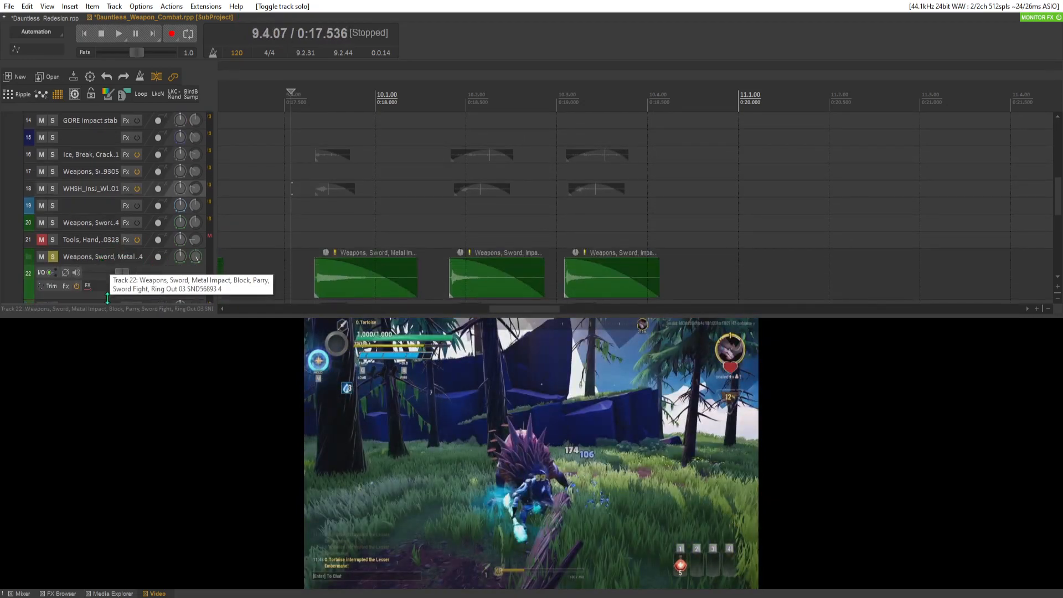
left_click(51, 287)
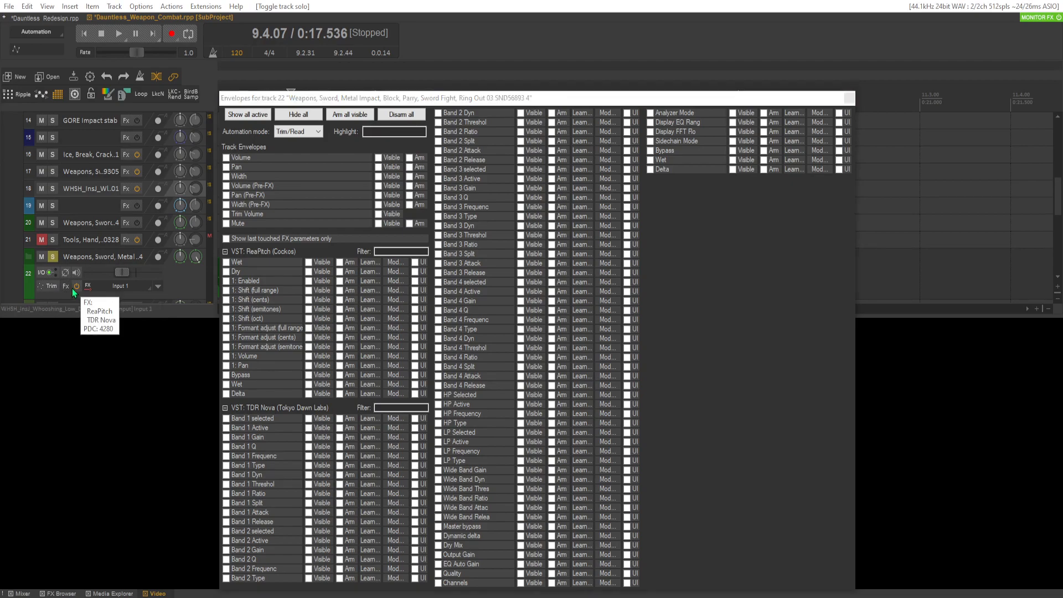
key("Escape")
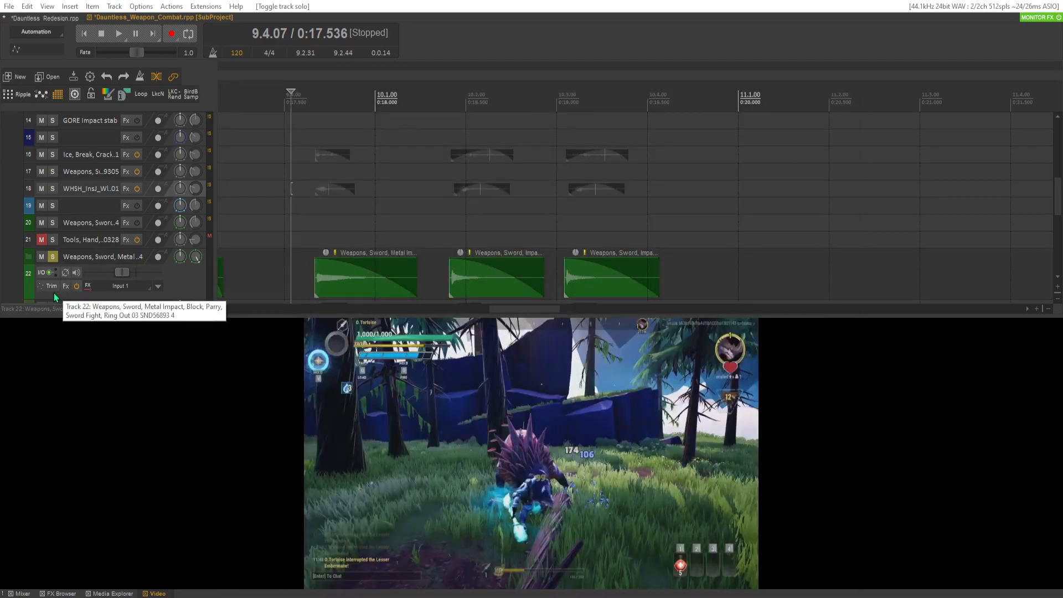
left_click(51, 286)
left_click(227, 290)
left_click(848, 98)
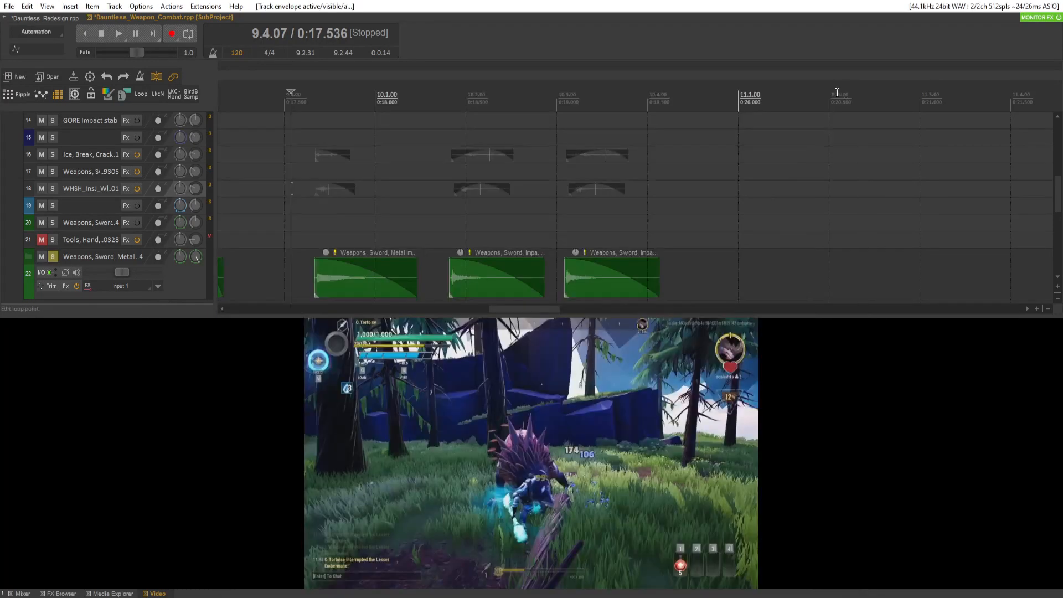
scroll(578, 222, "down", 3)
left_click_drag(578, 222, 657, 219)
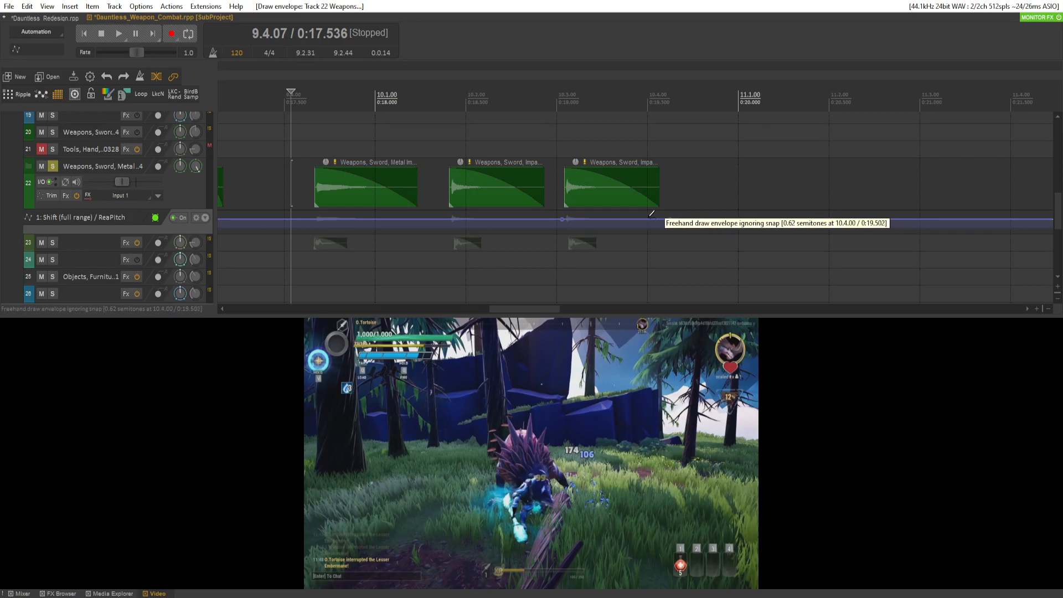
Try a higher pitch shift over the last hit on track 22, play it back and undo the change
left_click_drag(645, 218, 646, 217)
key("space")
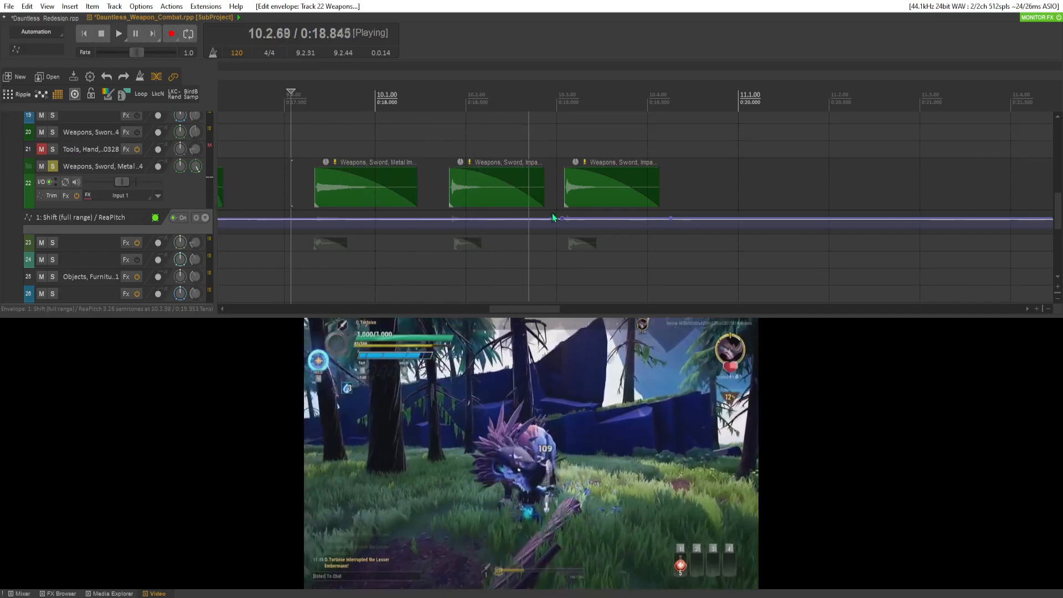
key("space")
key("ctrl+z")
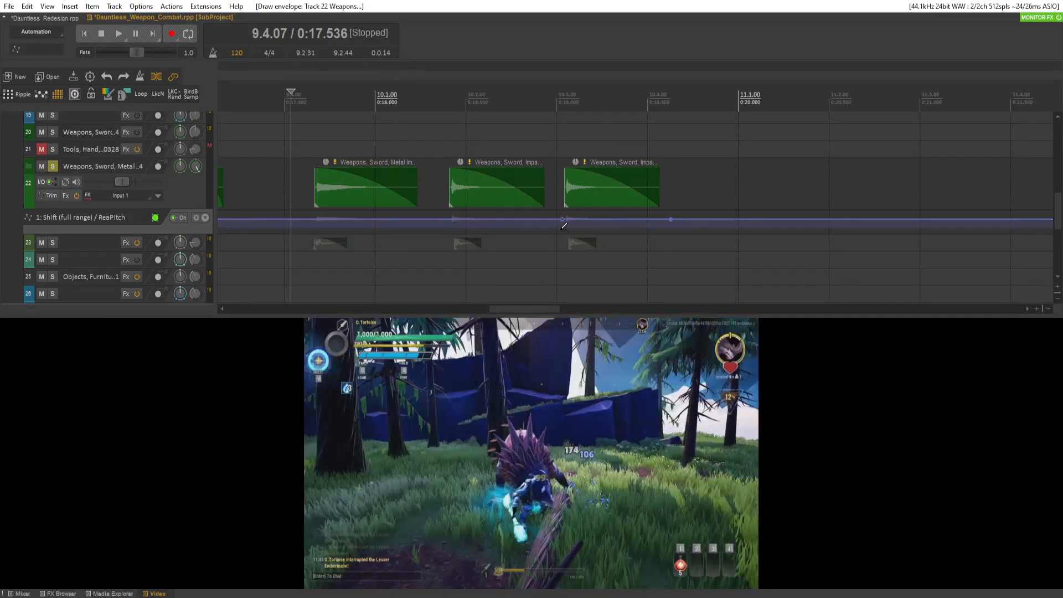
Raise the pitch shift envelope over the last hit on track 22 to about 3.50 semitones and compare it by repeated playback
key("space")
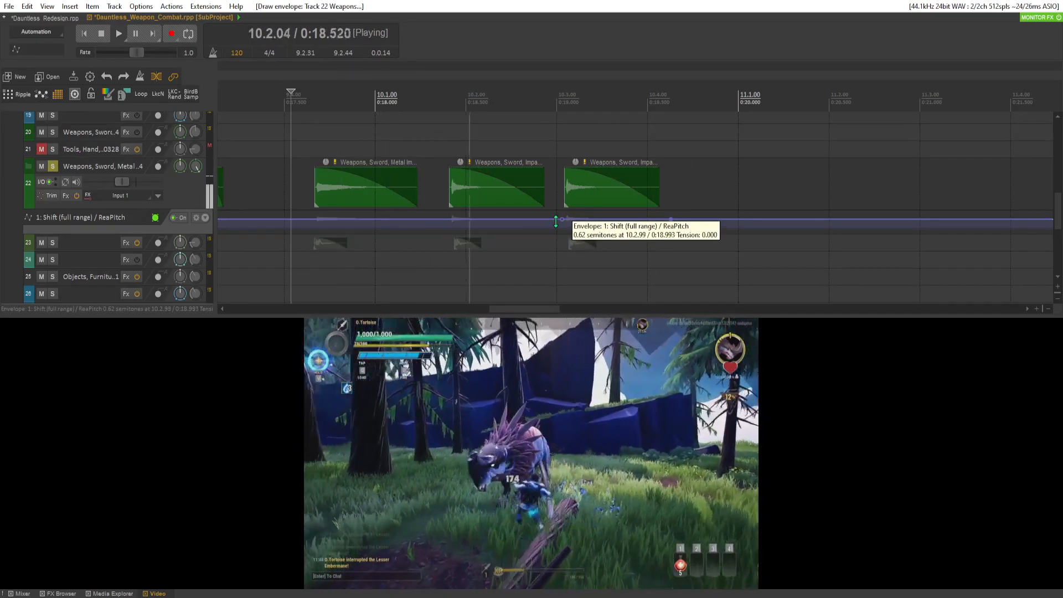
key("space")
left_click_drag(585, 220, 585, 219)
key("space")
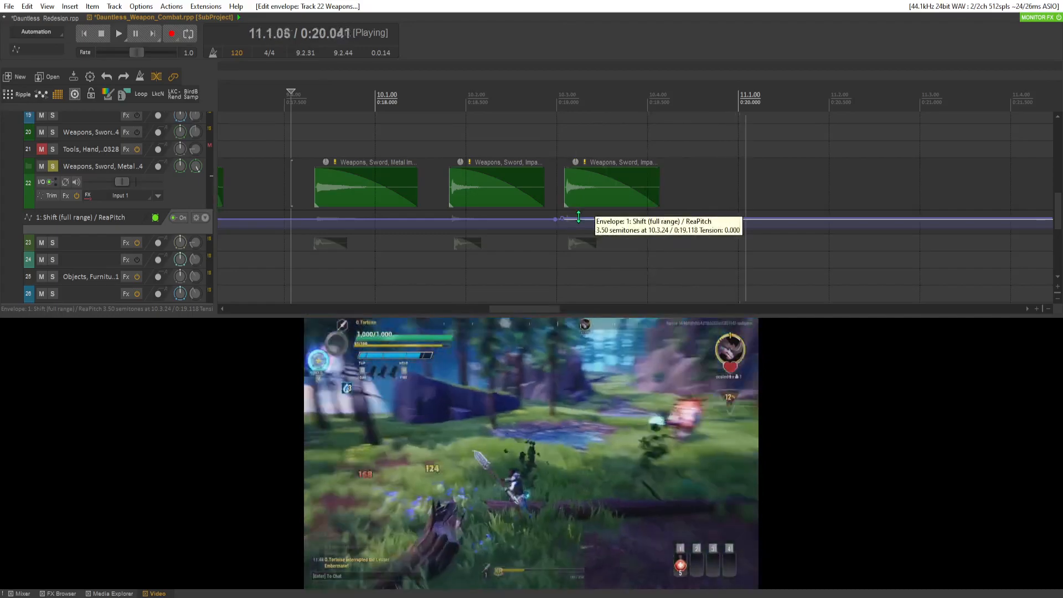
key("space")
key("space")
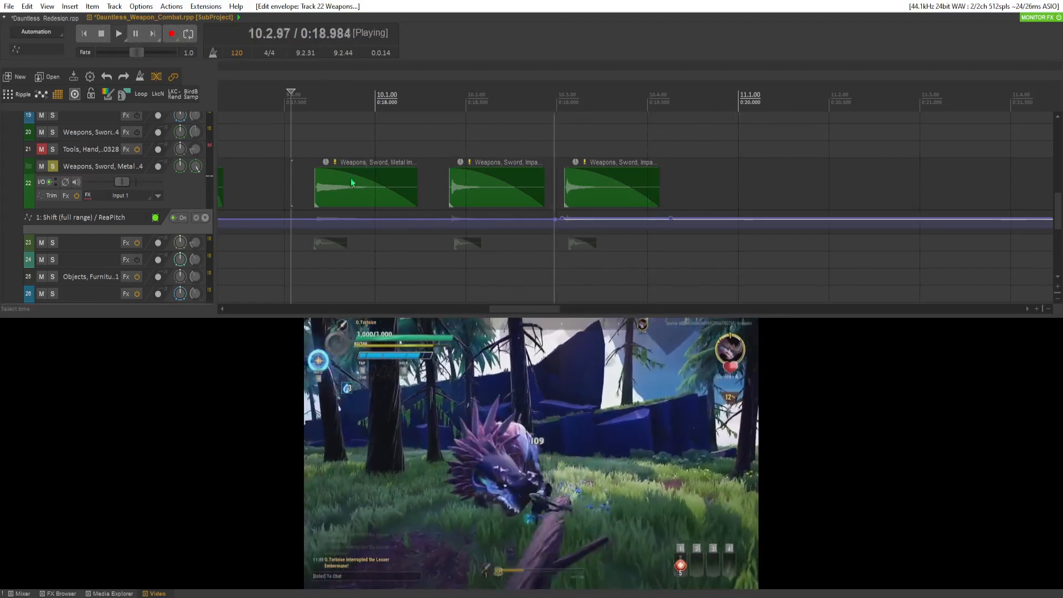
key("space")
key("space")
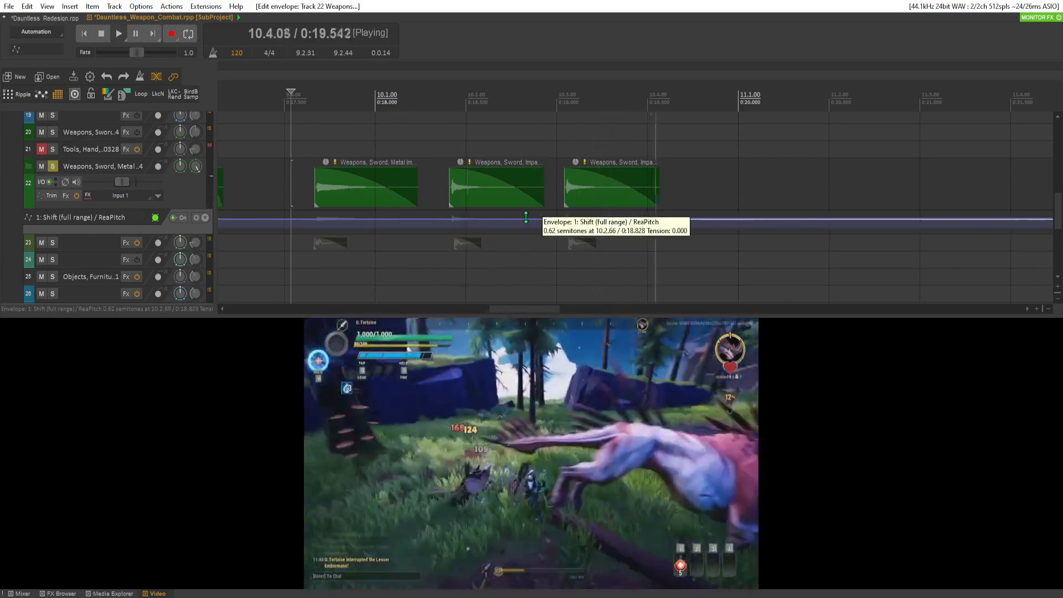
key("space")
Unsolo track 22 and play the hit sequence with all layers
scroll(151, 195, "up", 1)
left_click(55, 194)
key("space")
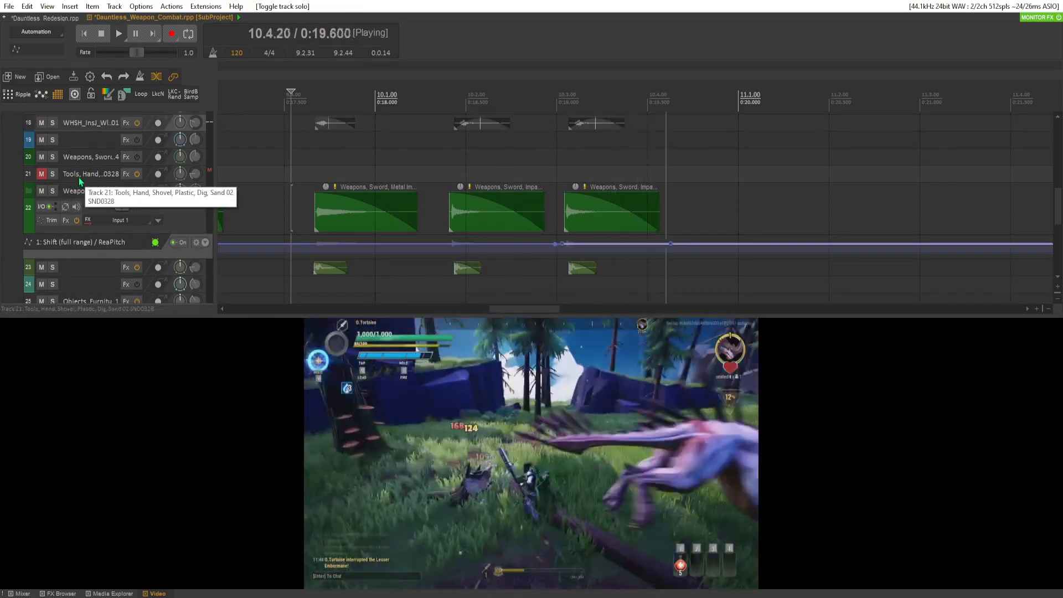
key("space")
Copy the last hit's whoosh on track 18, paste it between 10.4.00 and 11.1.00, and audition the sequence
scroll(258, 178, "up", 4)
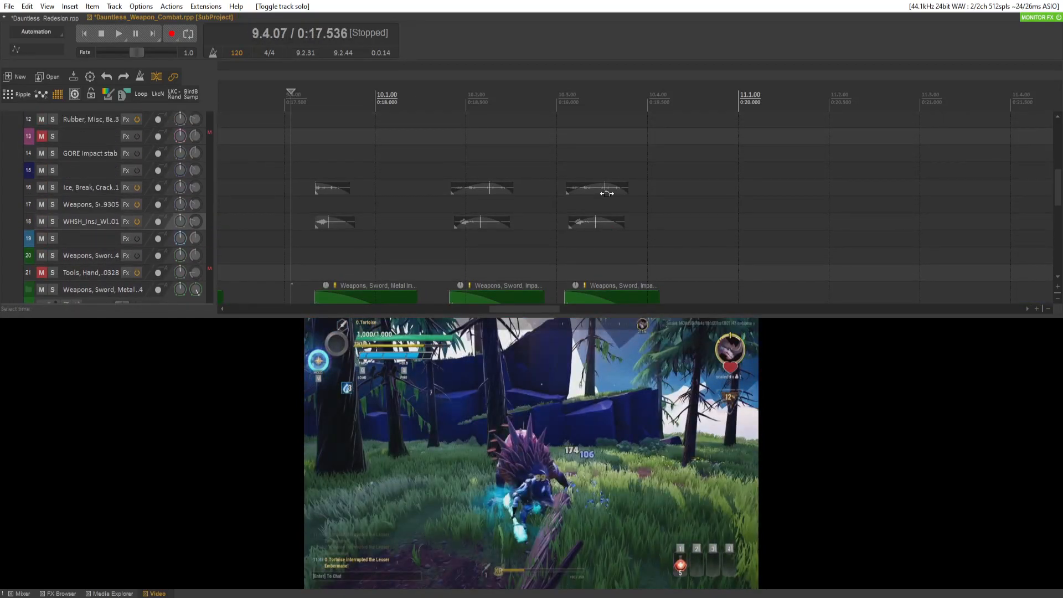
left_click(592, 221)
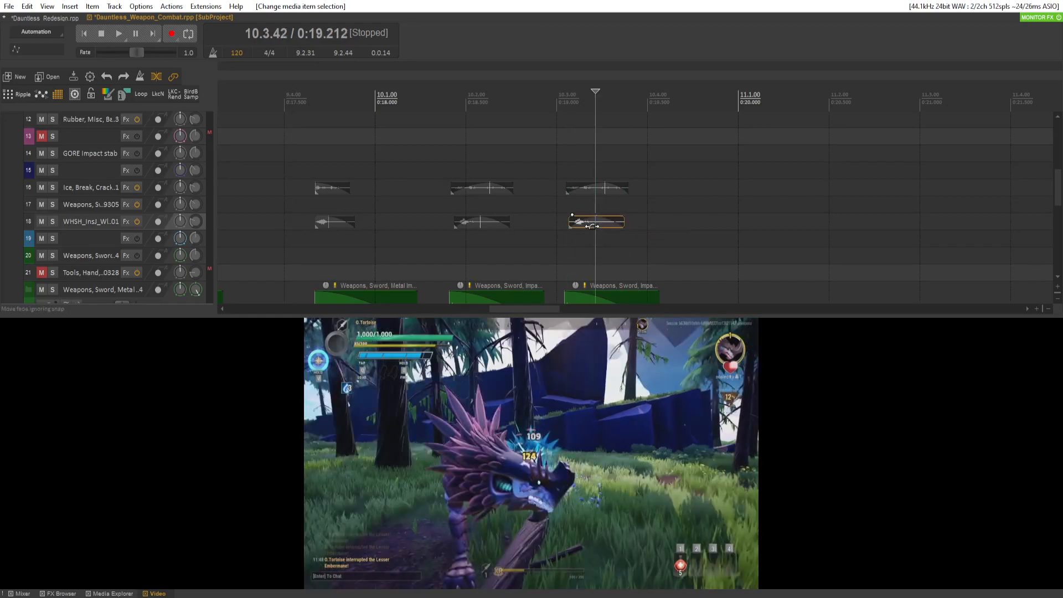
left_click(682, 222)
key("ctrl+v")
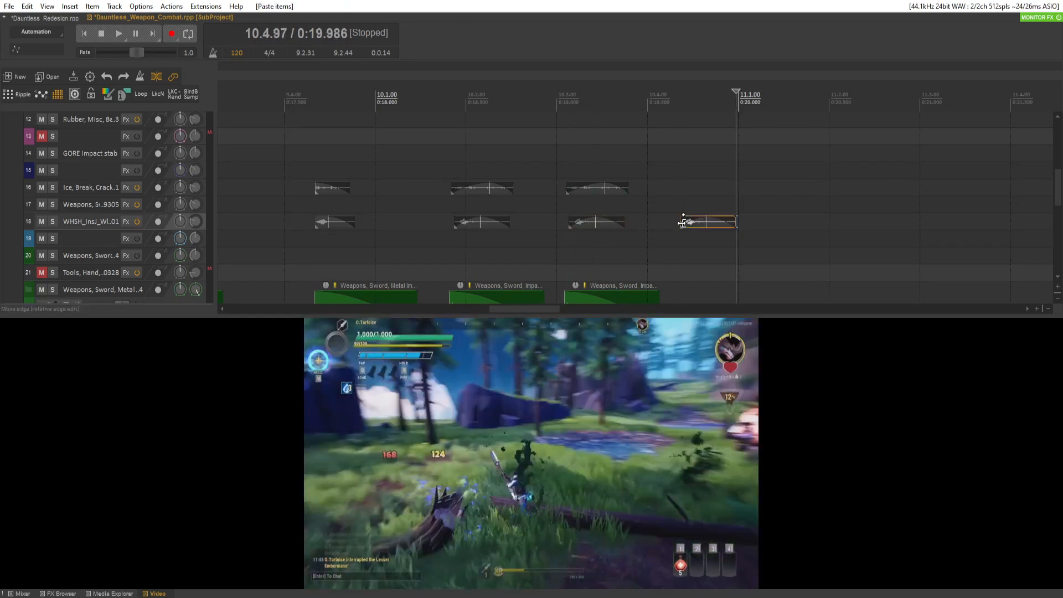
left_click(310, 204)
key("space")
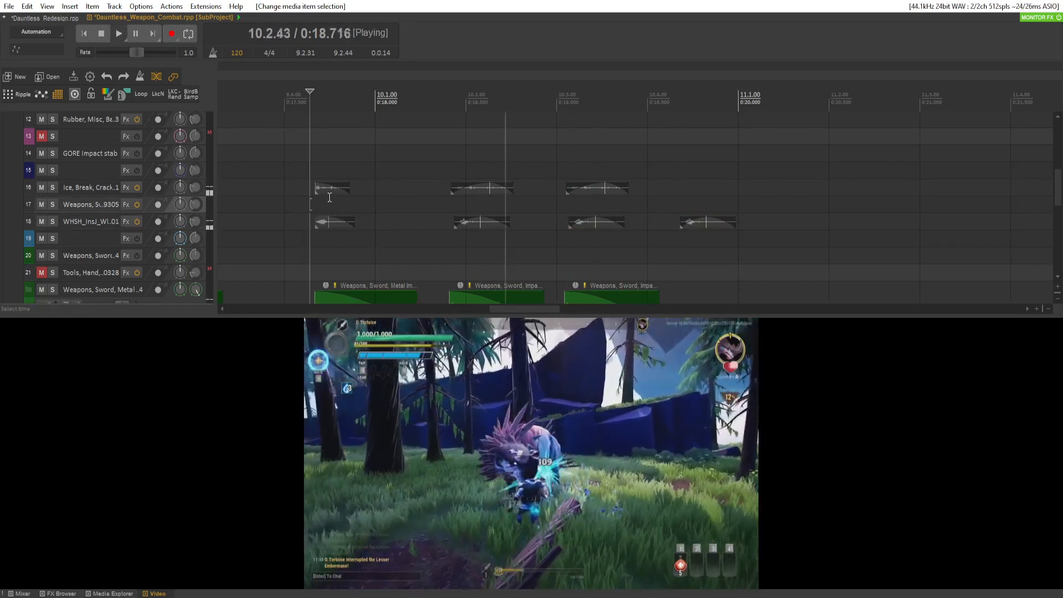
key("space")
key("space")
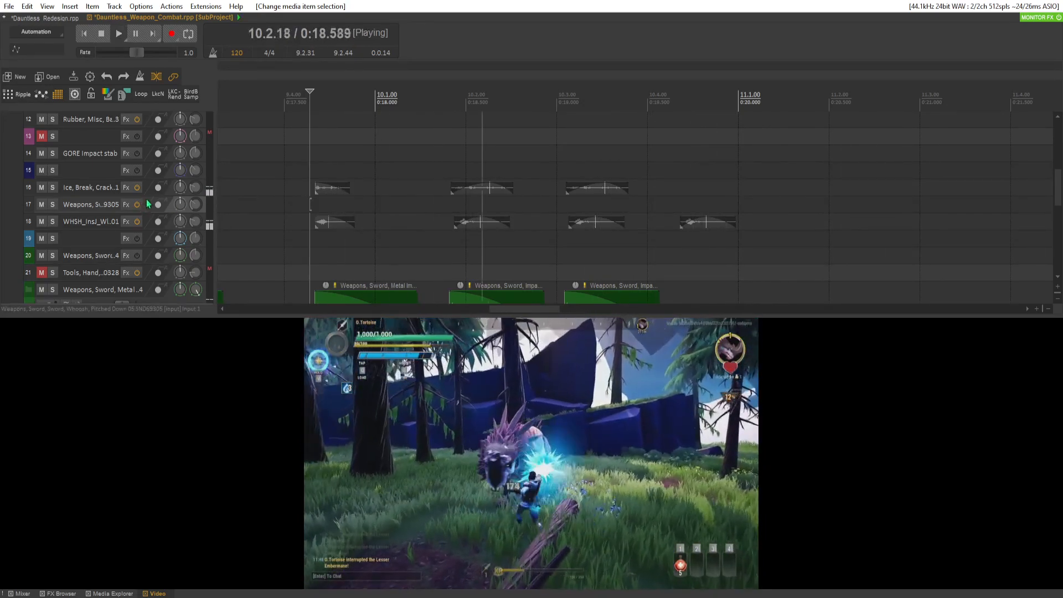
scroll(252, 206, "down", 1)
scroll(237, 210, "up", 3)
key("space")
Copy the sword swoosh item near 4.2.74 on track 17 and paste it above the new track 18 whoosh after 10.4.00
scroll(317, 213, "up", 3)
scroll(317, 214, "down", 8)
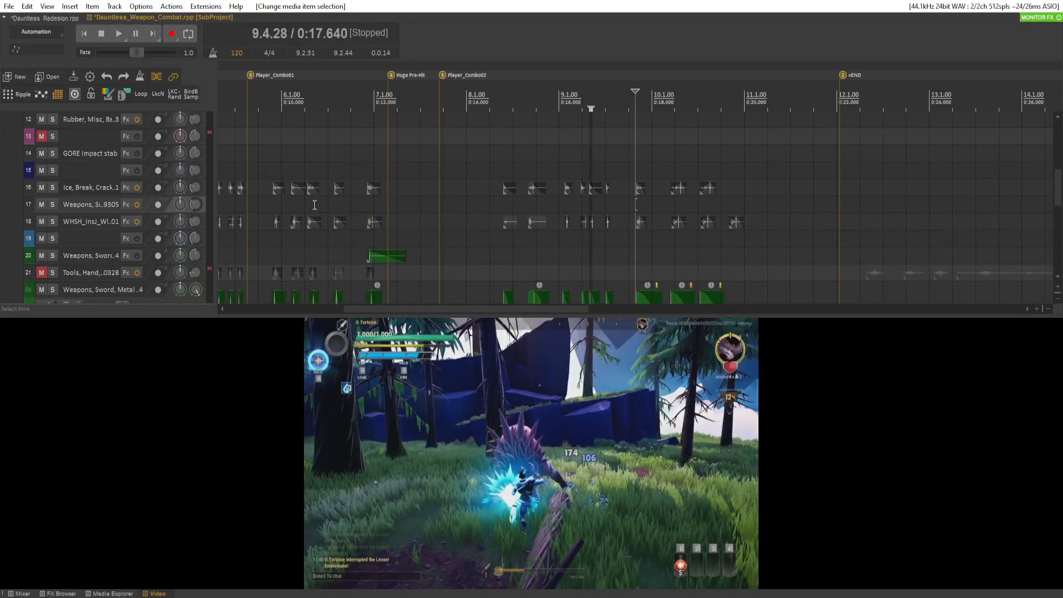
left_click(280, 208)
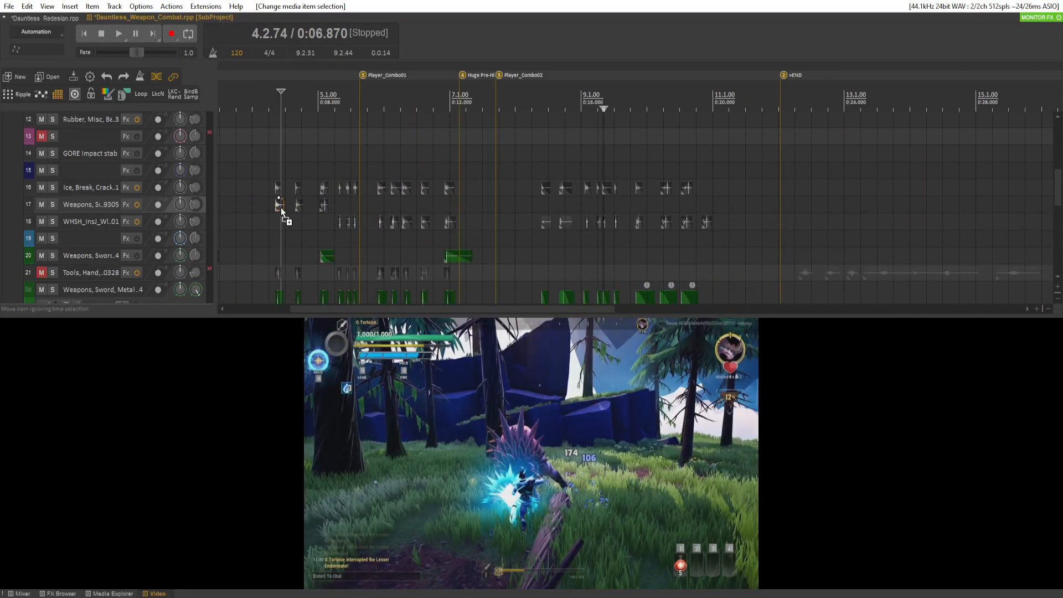
left_click(701, 203)
scroll(699, 204, "up", 6)
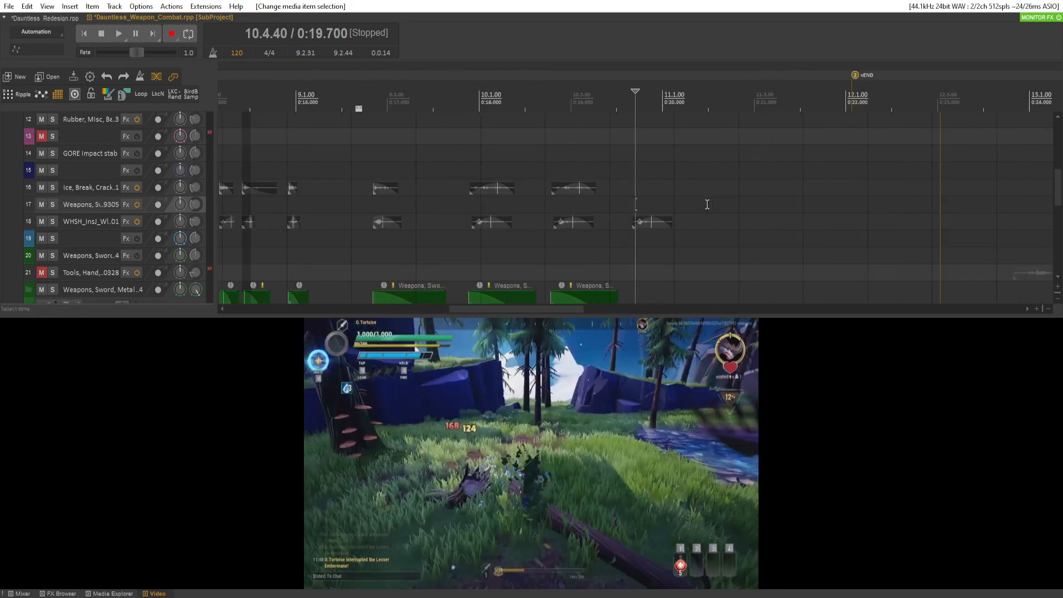
left_click(614, 198)
key("ctrl+v")
scroll(620, 195, "down", 2)
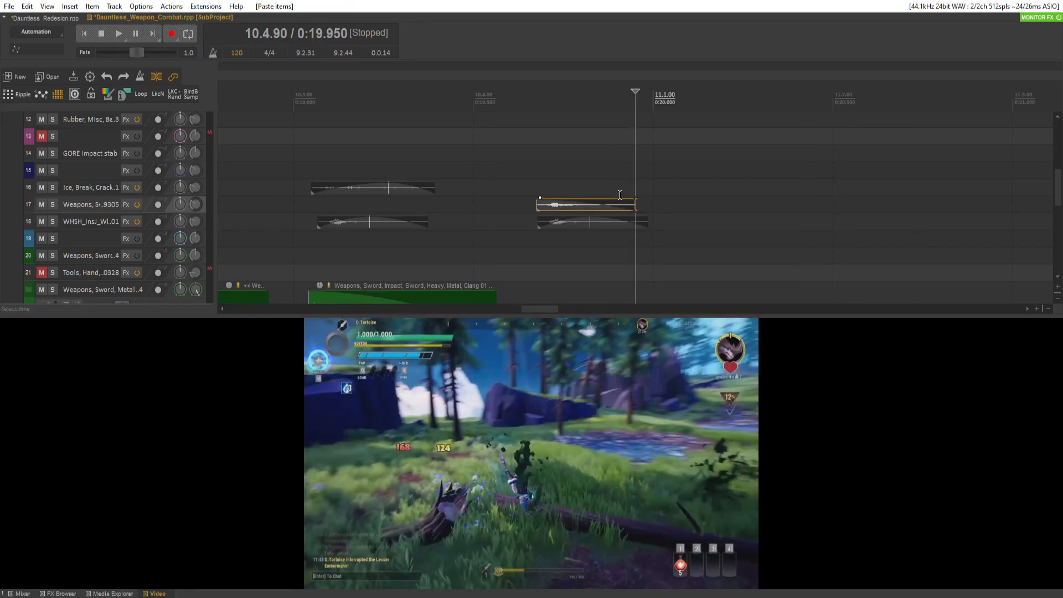
Paste the same swoosh on track 17 at the hit just after 10.3.00, audition it and save the project
left_click(319, 207)
key("ctrl+v")
left_click(301, 203)
key("space")
key("space")
key("space")
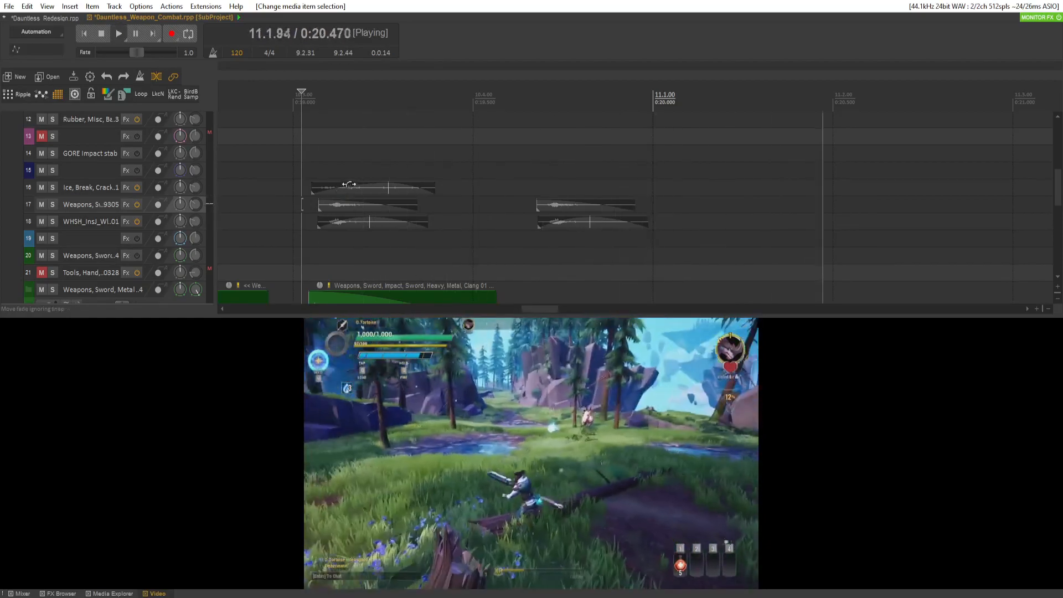
key("ctrl+s")
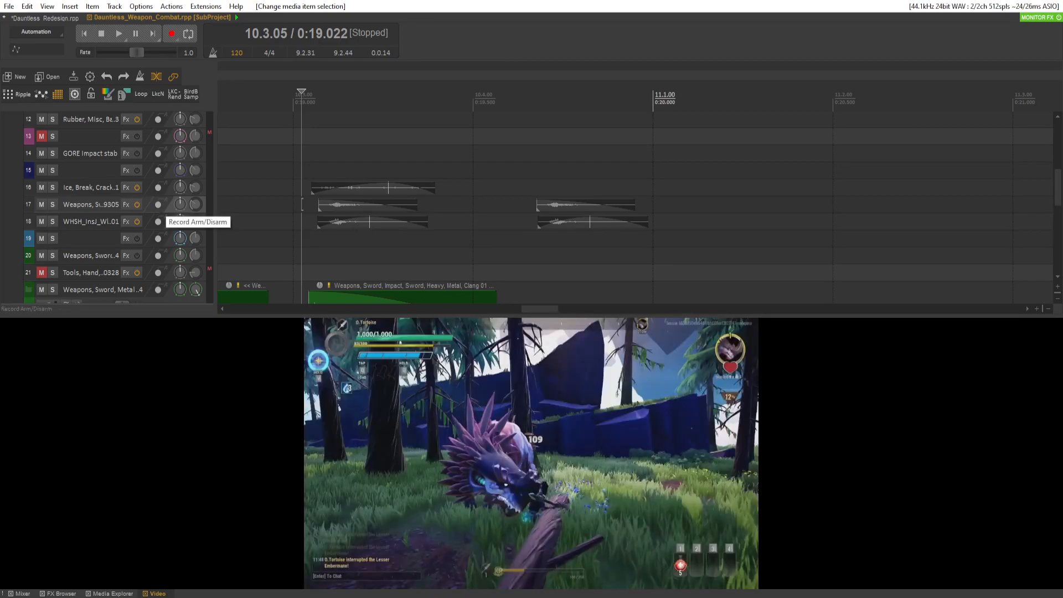
key("alt+Tab")
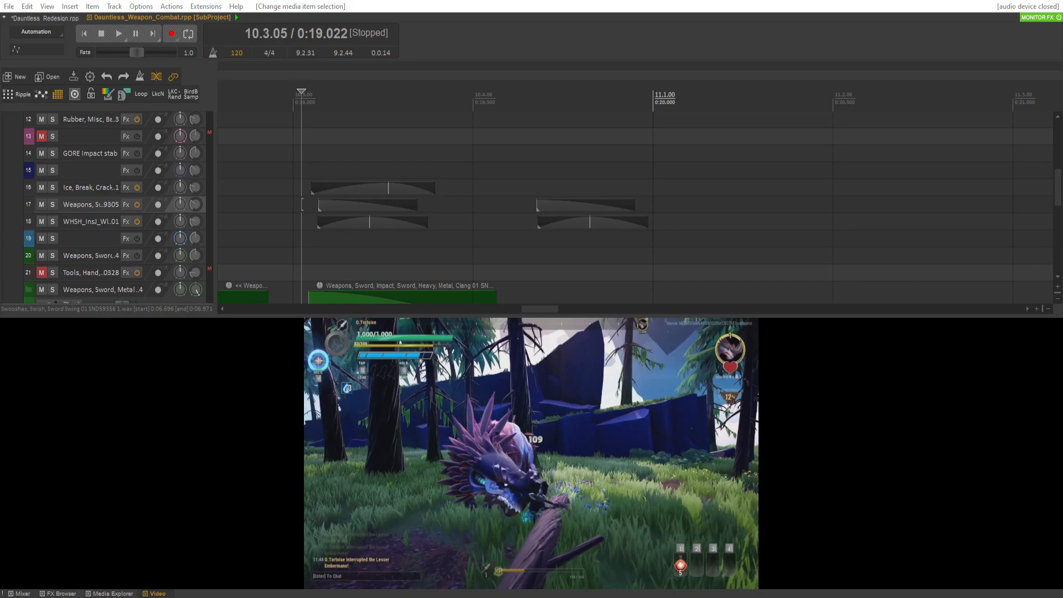
scroll(182, 220, "down", 1)
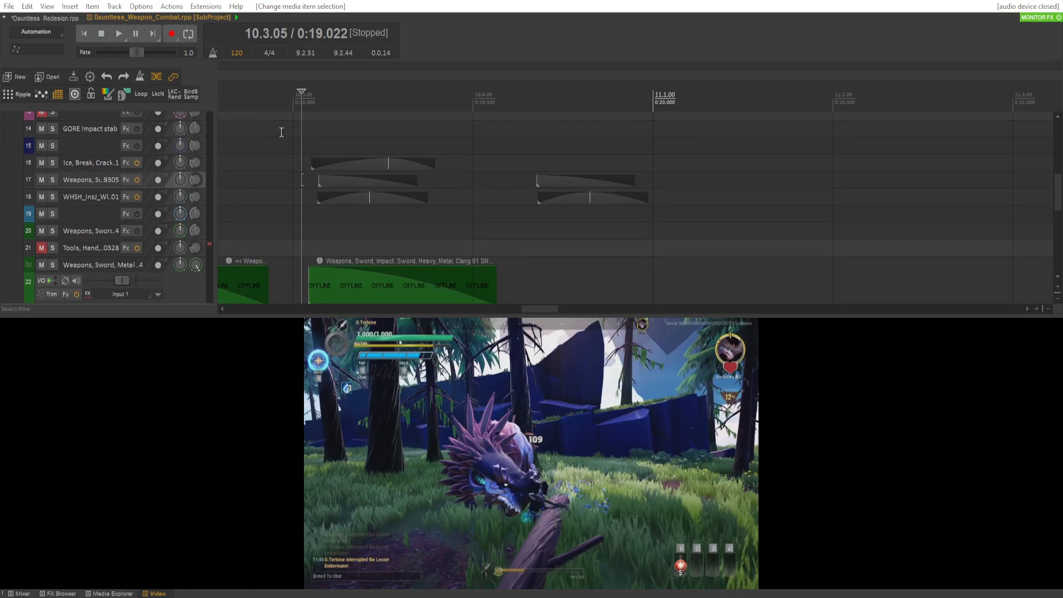
left_click(264, 108)
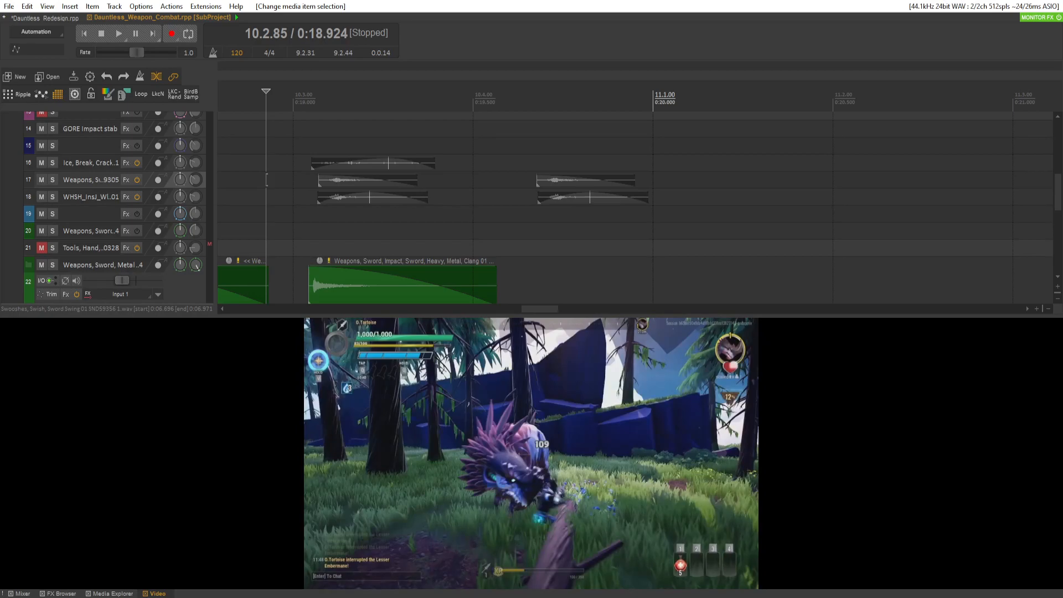
Play the combat subproject briefly from about 2.3.87 and look over its upper tracks
scroll(288, 172, "down", 10)
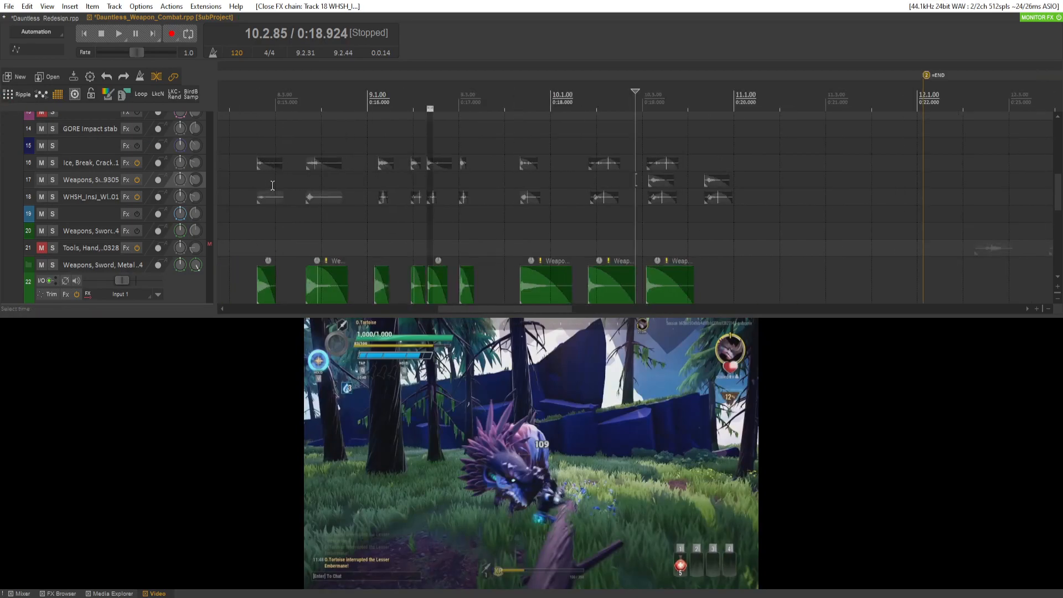
left_click(273, 162)
key("space")
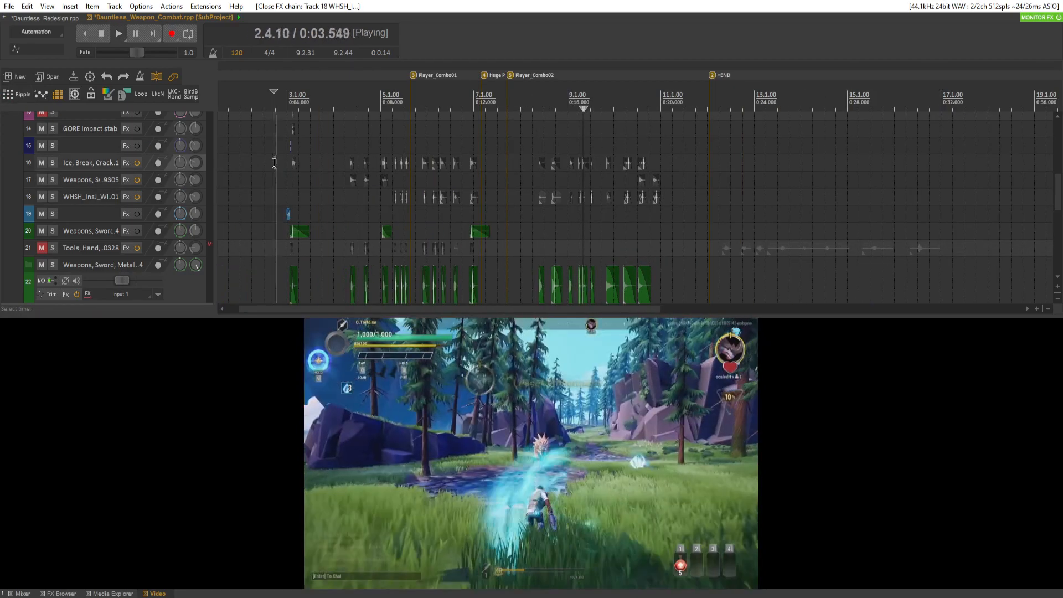
key("space")
scroll(41, 169, "up", 2)
scroll(41, 169, "up", 10)
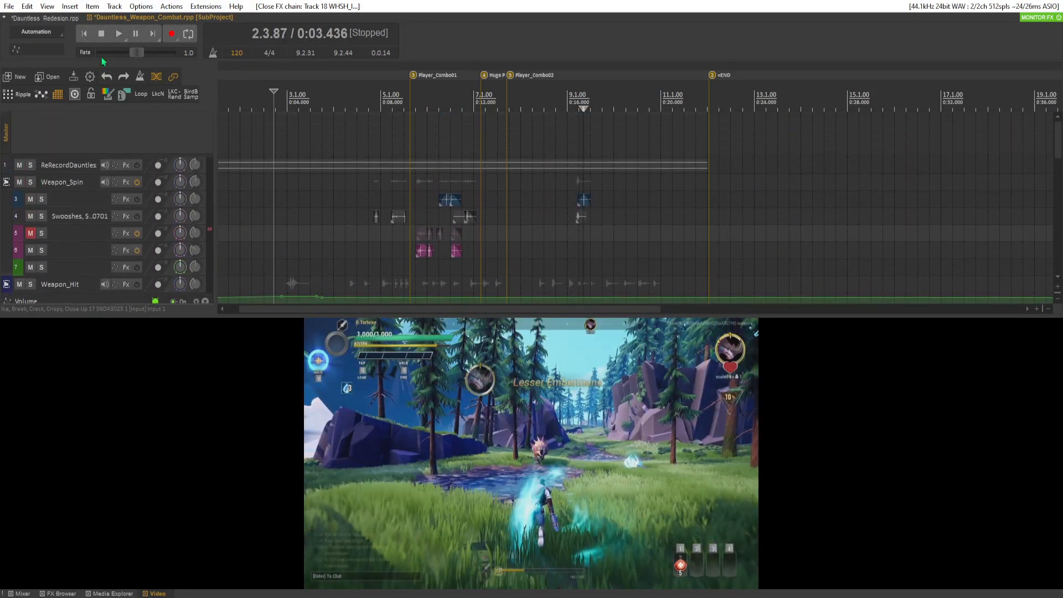
Switch to the Dauntless_Redesign project and play the full clip from the New Clip Start marker
left_click(41, 18)
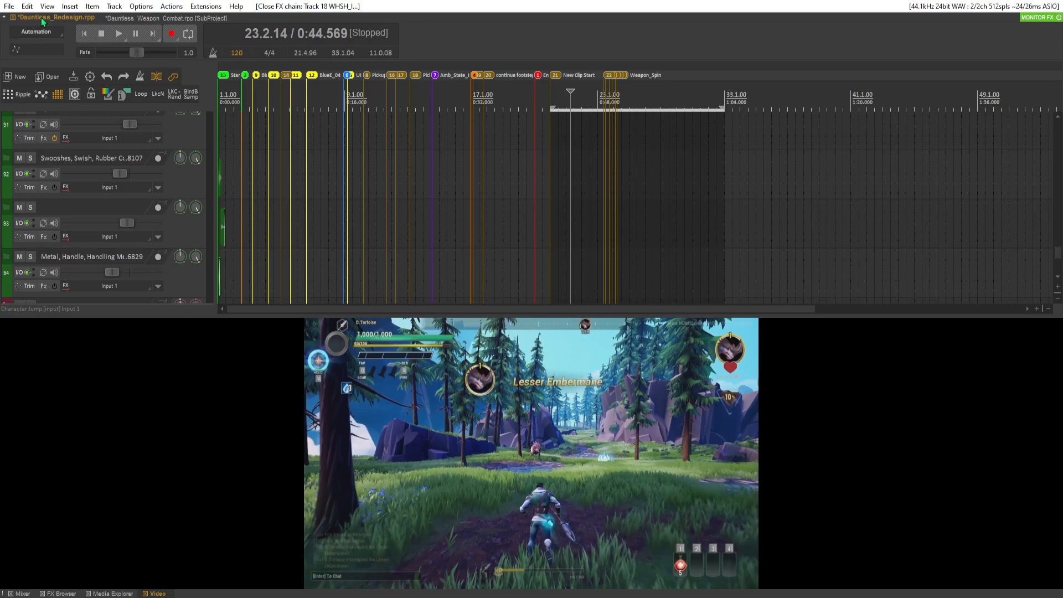
left_click(551, 140)
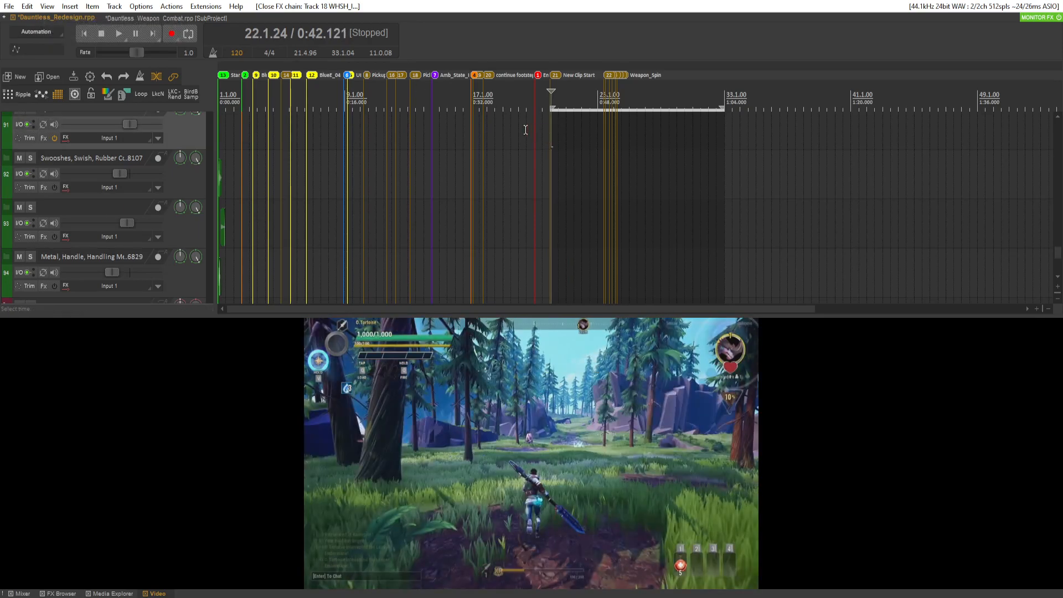
key("space")
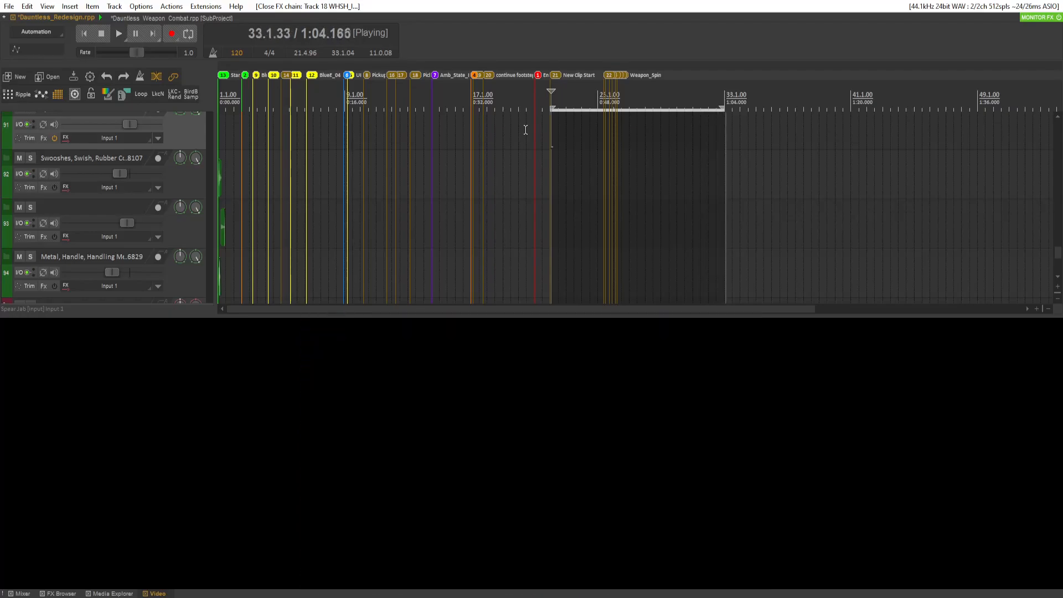
Stop the playback and replay the clip briefly from the weapon markers near 25.2.26
key("space")
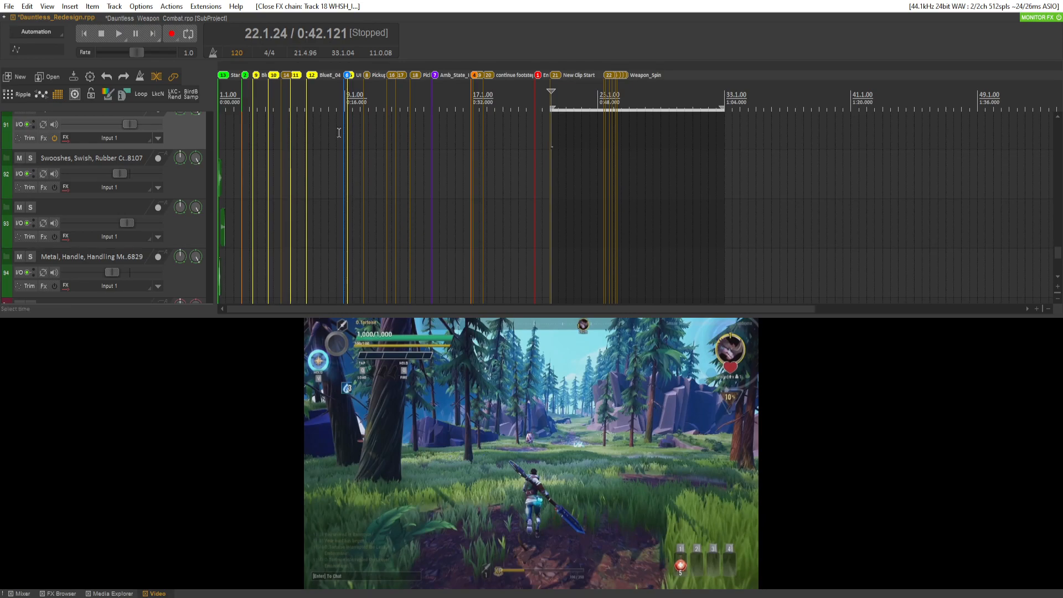
left_click(589, 175)
key("space")
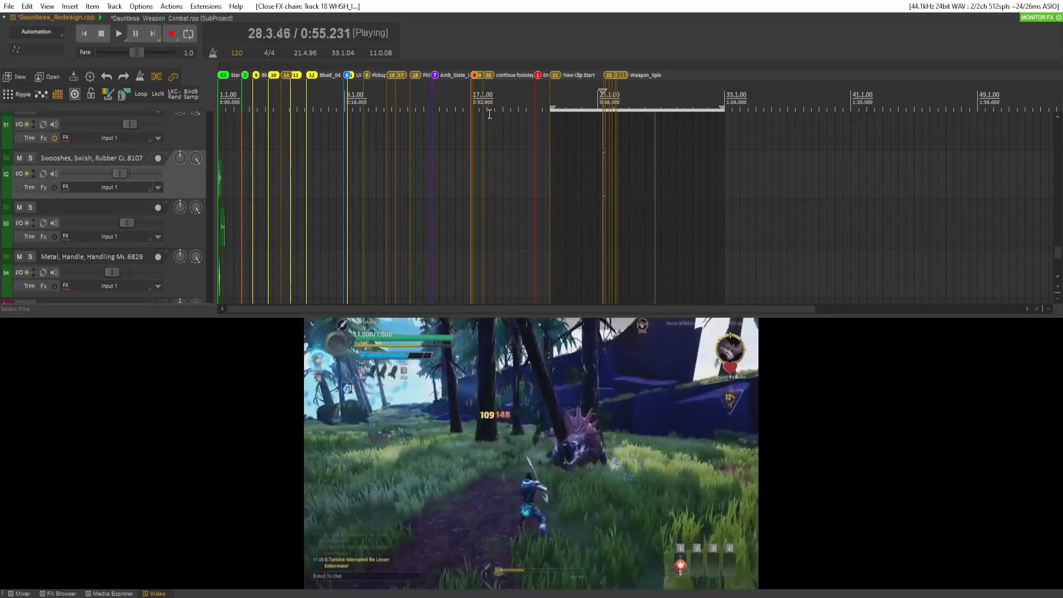
key("space")
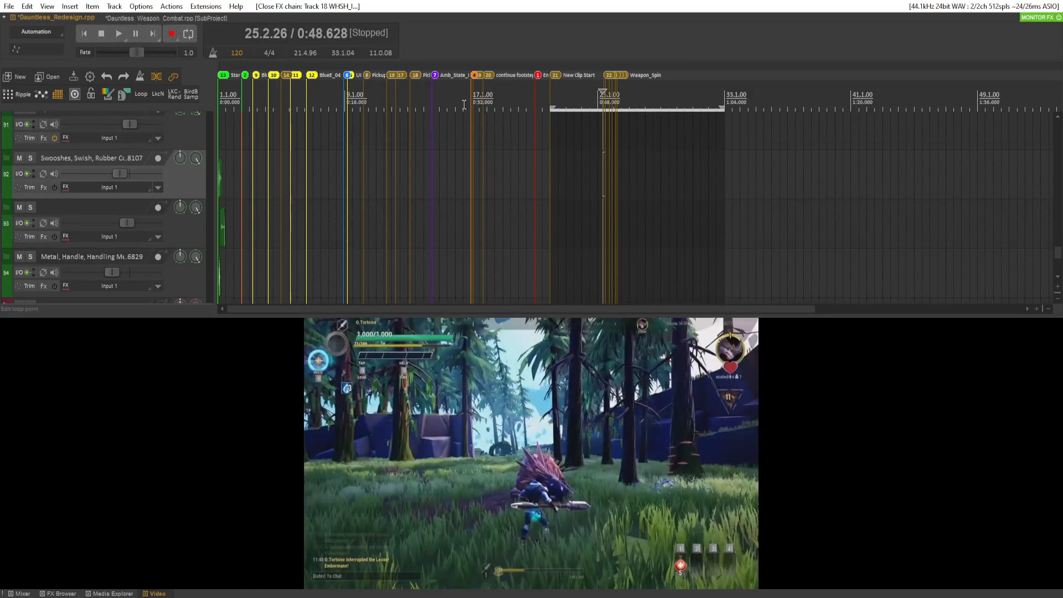
Look over the project's tracks from Foley Weapon Tracks up to the GrasslayerFootsteps and Monster Movement tracks
scroll(148, 146, "down", 5)
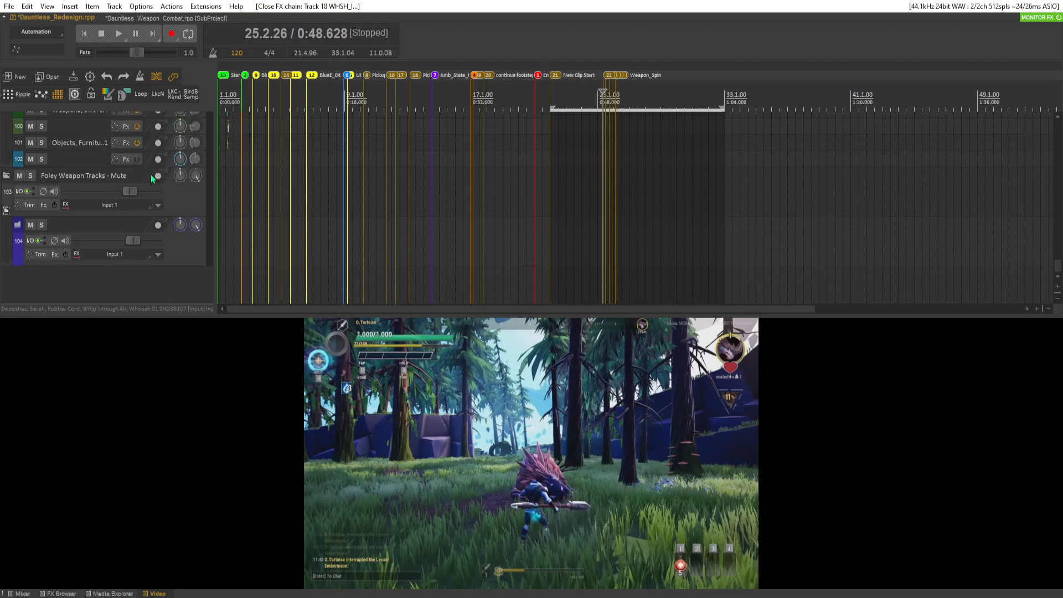
scroll(150, 191, "up", 6)
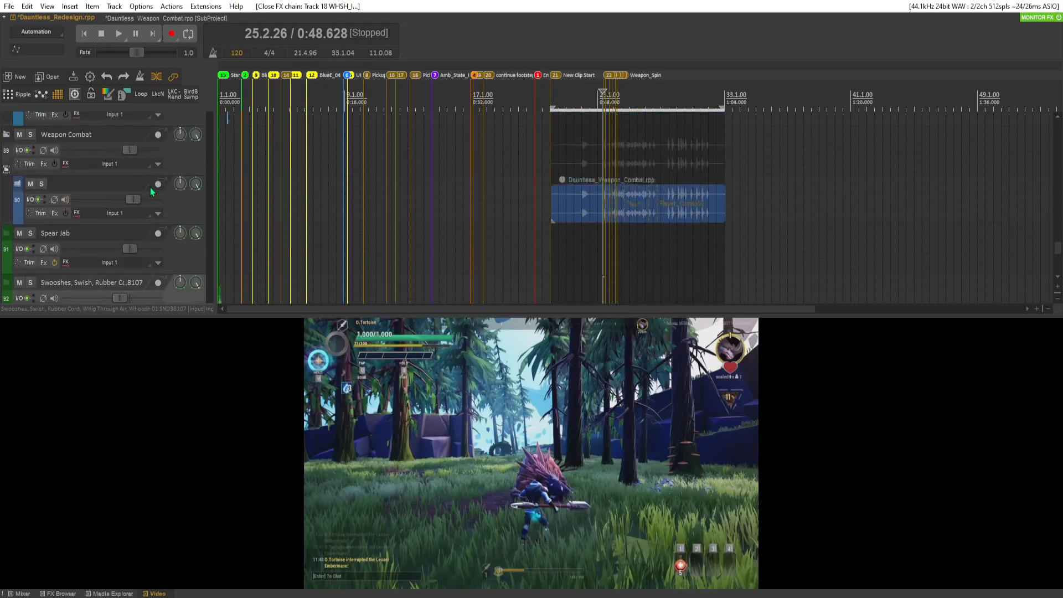
scroll(154, 188, "up", 10)
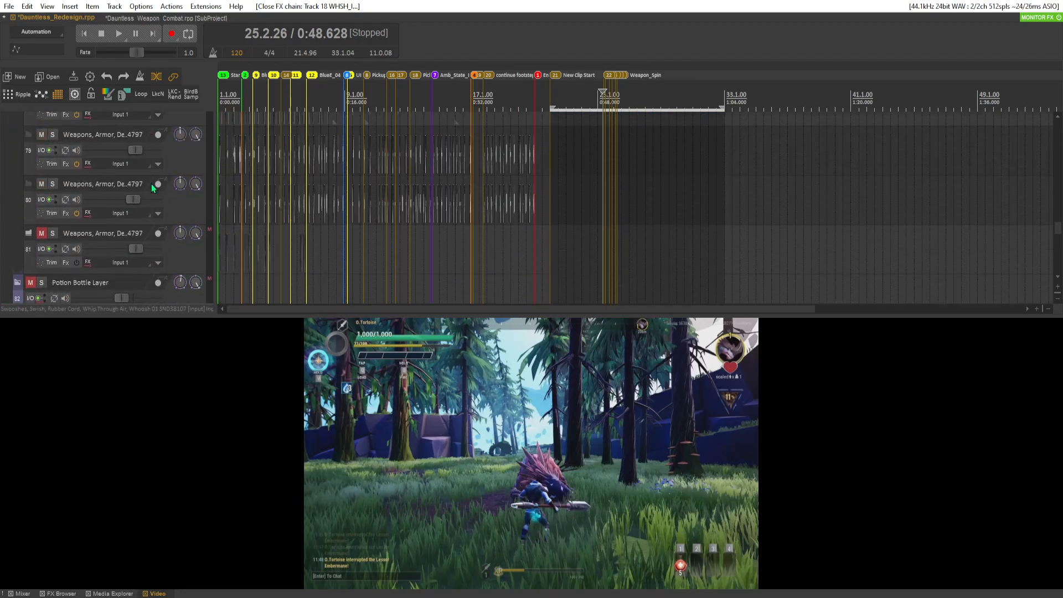
scroll(153, 189, "up", 10)
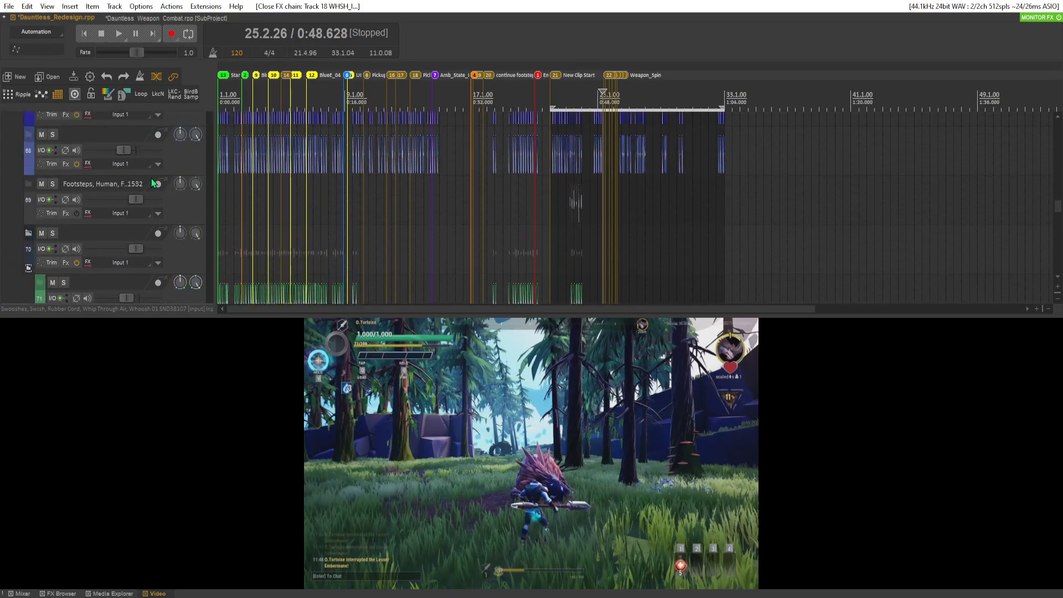
scroll(150, 178, "up", 8)
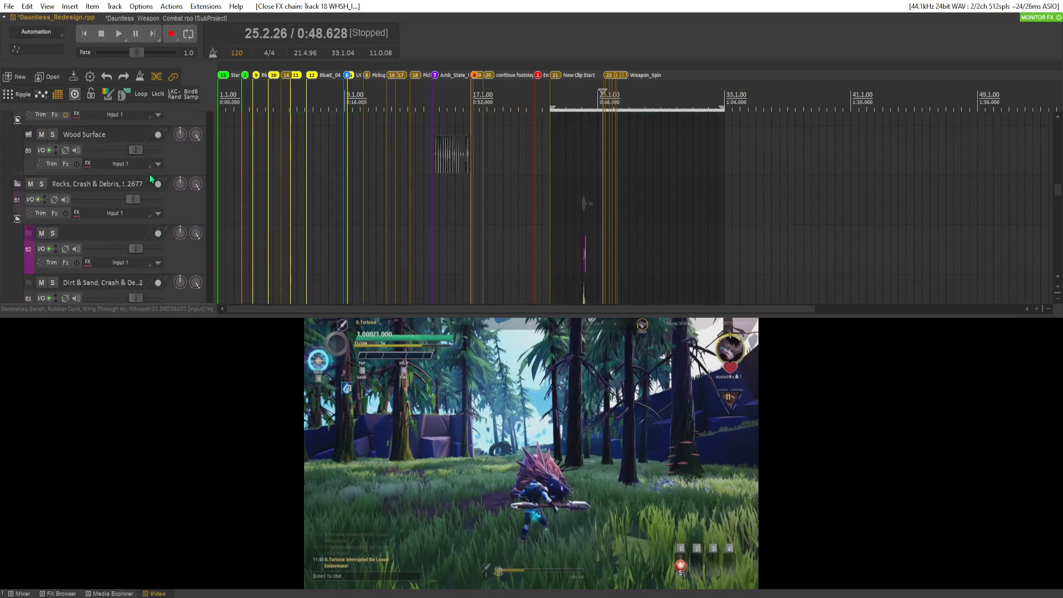
scroll(150, 174, "up", 15)
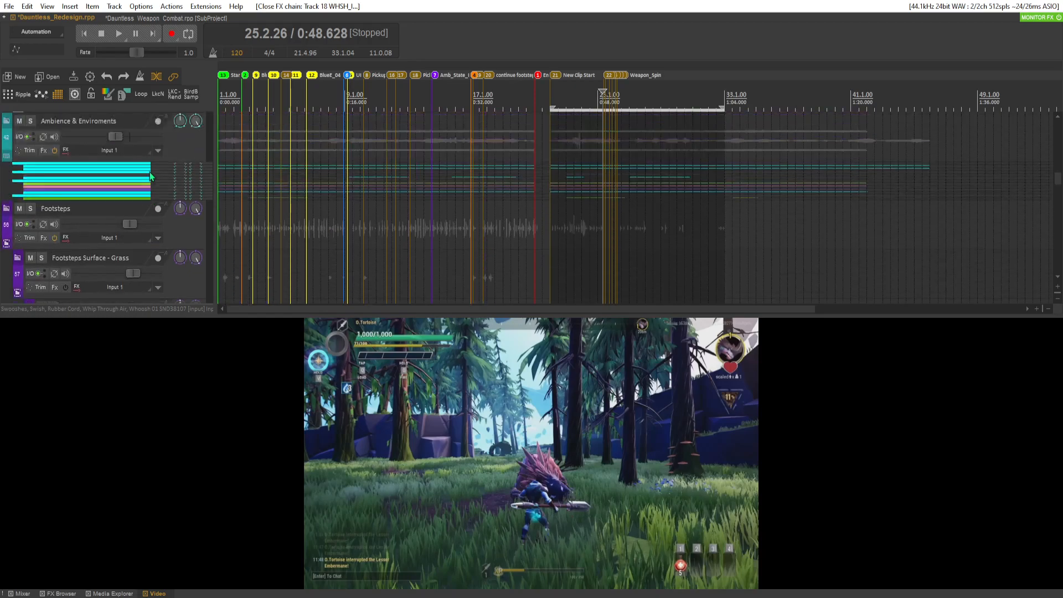
scroll(151, 176, "up", 20)
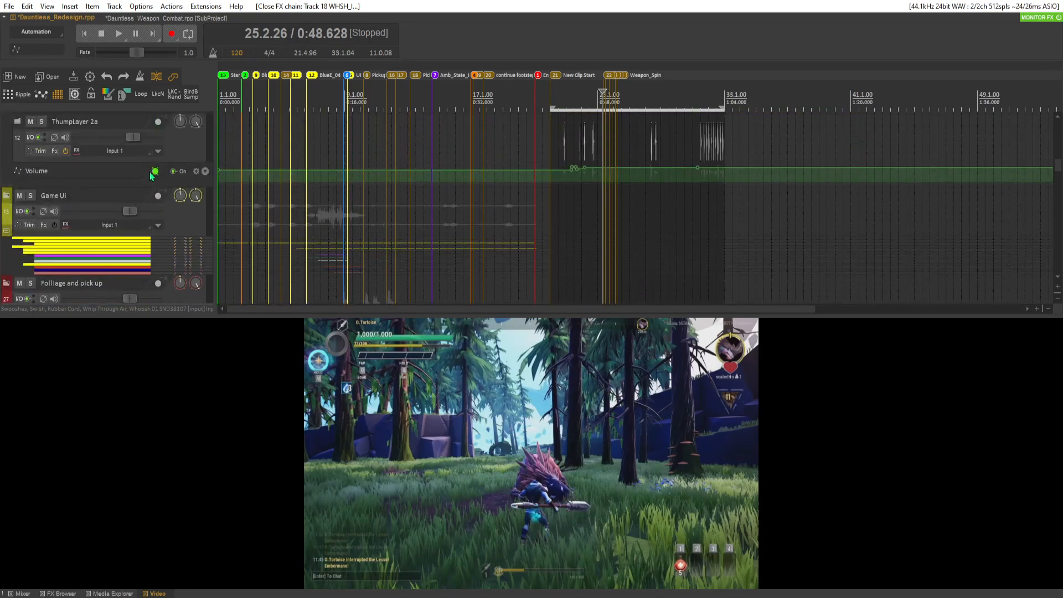
scroll(150, 175, "up", 6)
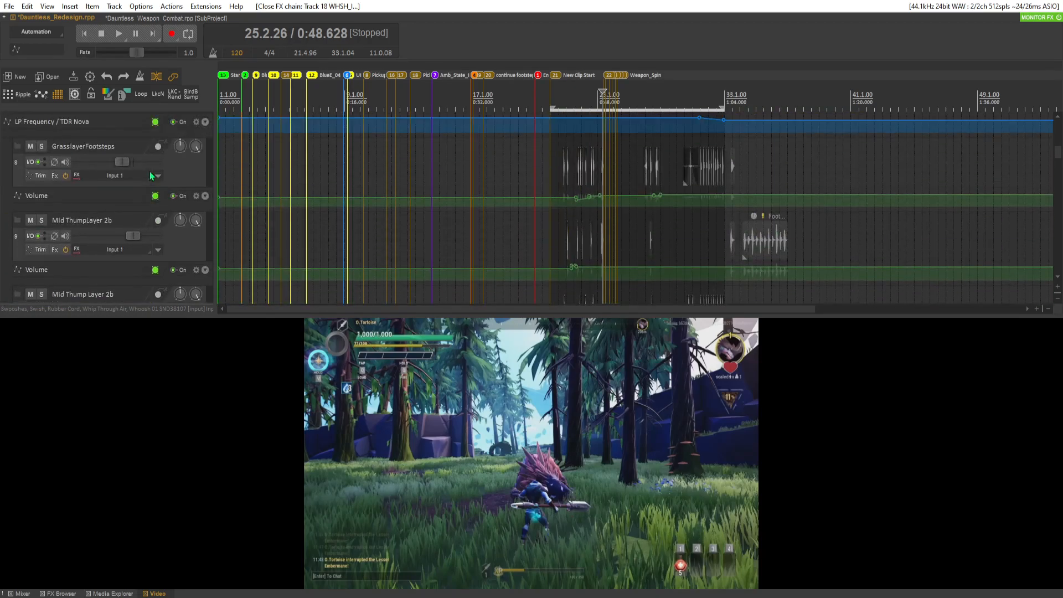
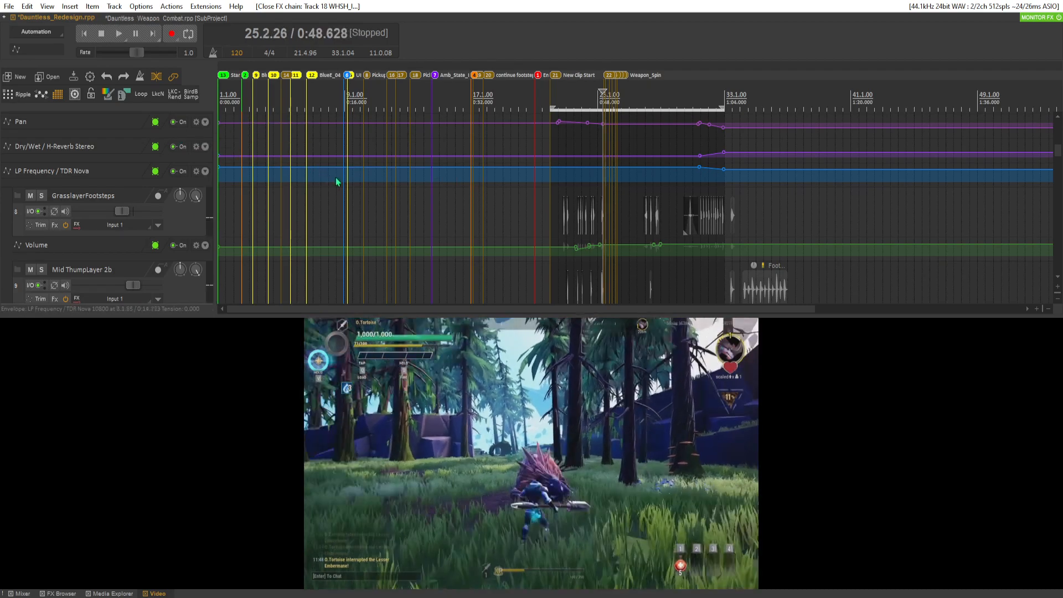
Audition the monster movement and footstep sounds in the mix, moving the play position to 25.4.78 and 27.2.93
left_click(552, 126)
scroll(131, 174, "up", 3)
key("space")
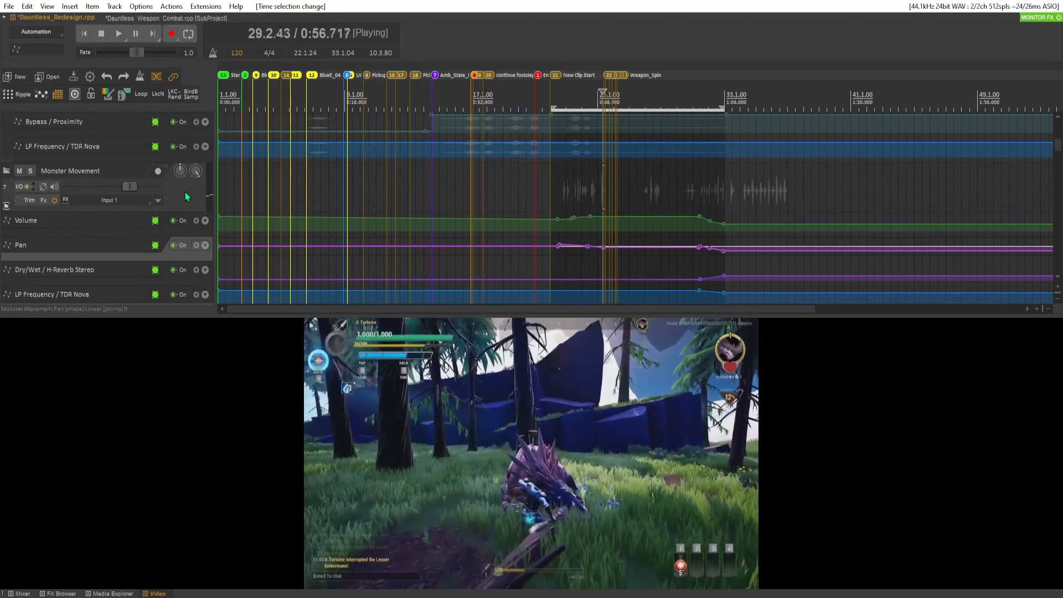
key("space")
left_click(185, 191)
left_click(613, 181)
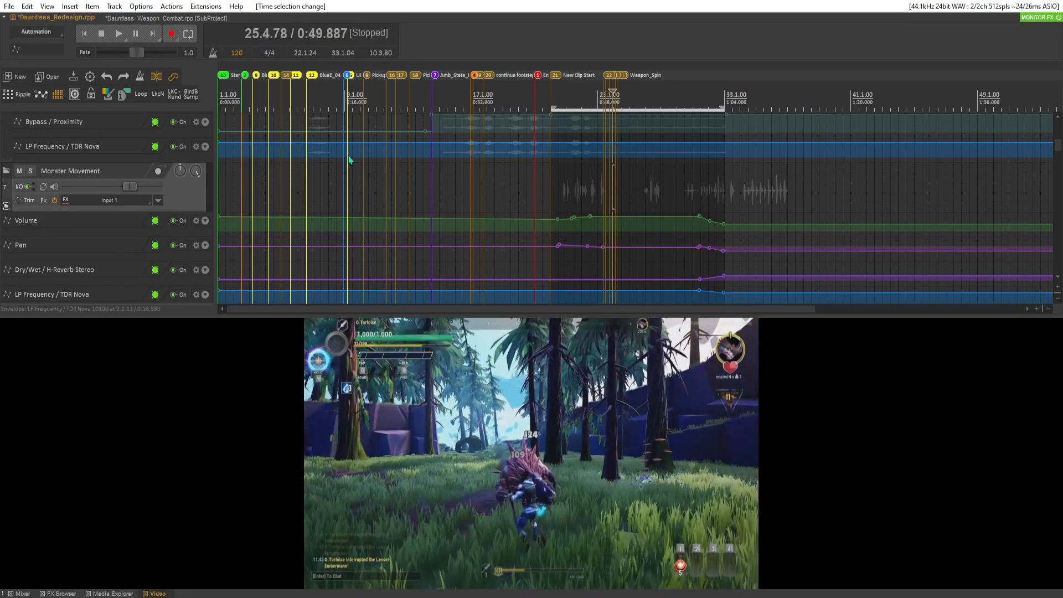
scroll(619, 208, "down", 2)
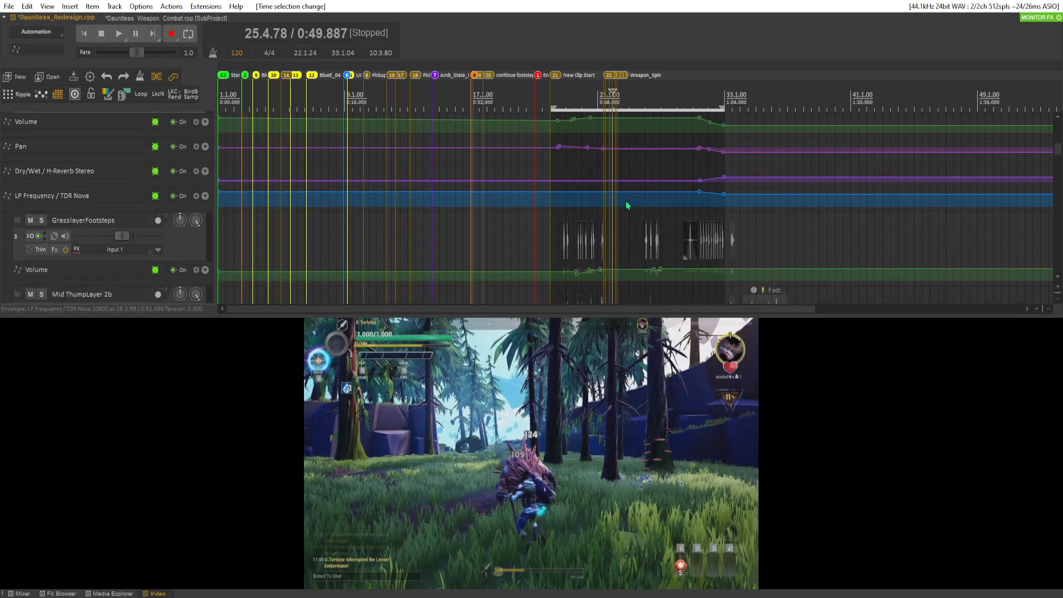
key("space")
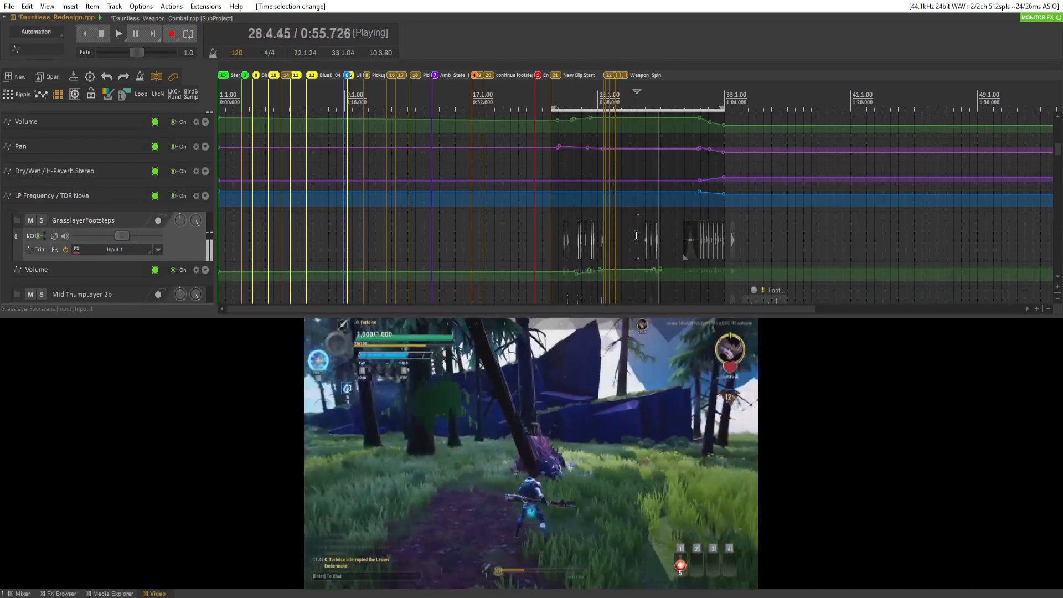
key("space")
Look through the tracks from Dauntless SFX_ONLY down to the human footstep layers on tracks 68 to 71
scroll(133, 215, "up", 3)
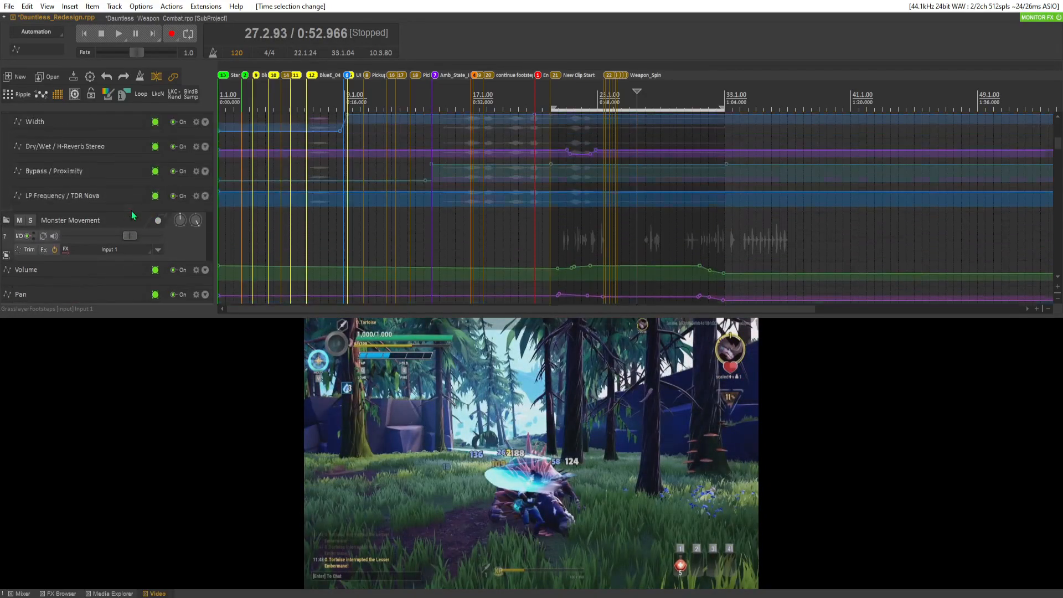
scroll(133, 215, "up", 1)
scroll(147, 211, "up", 3)
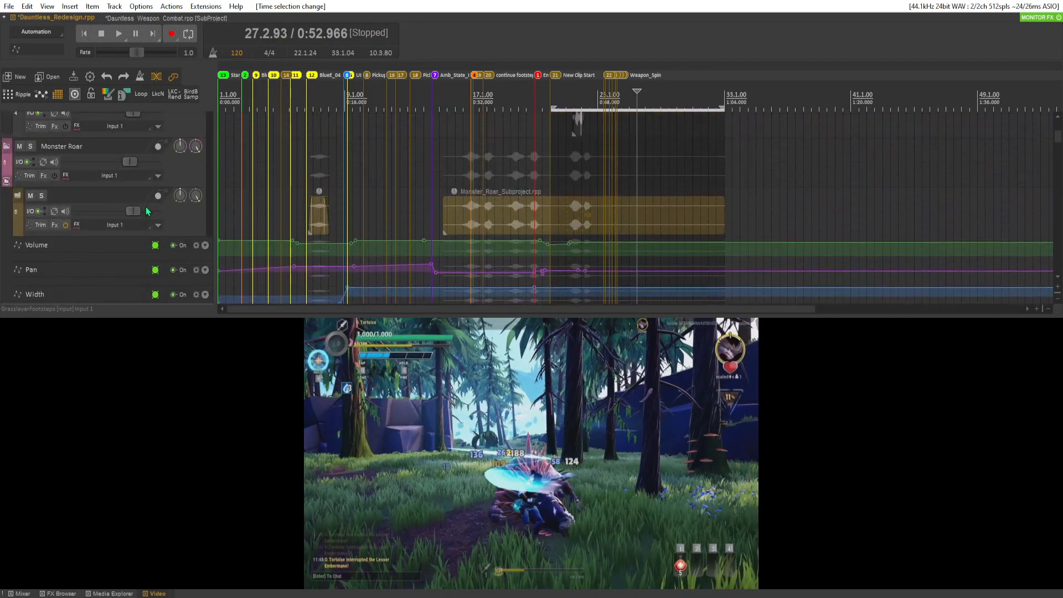
scroll(147, 211, "up", 8)
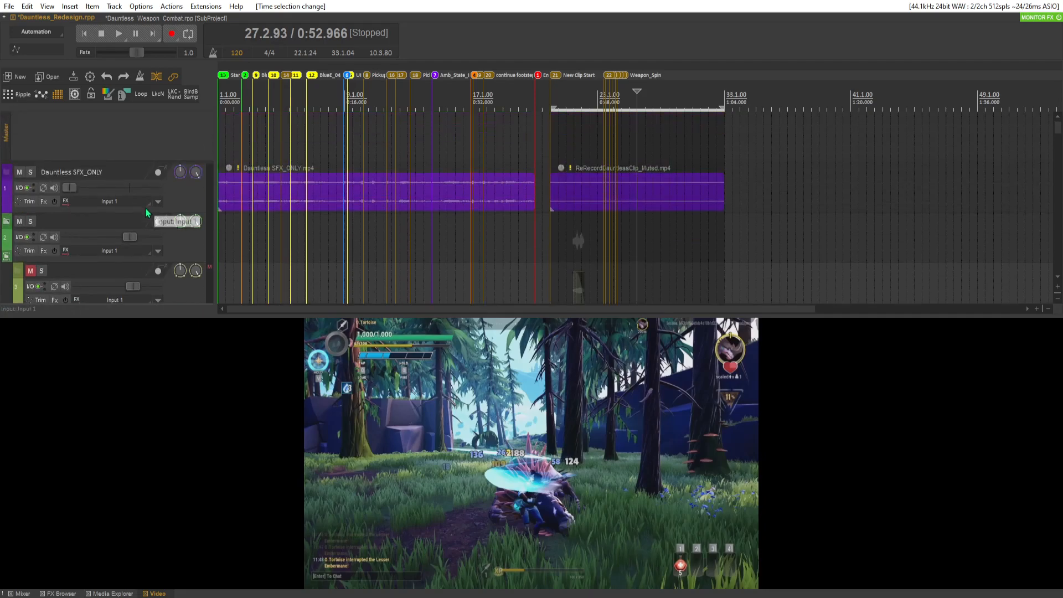
scroll(147, 211, "down", 10)
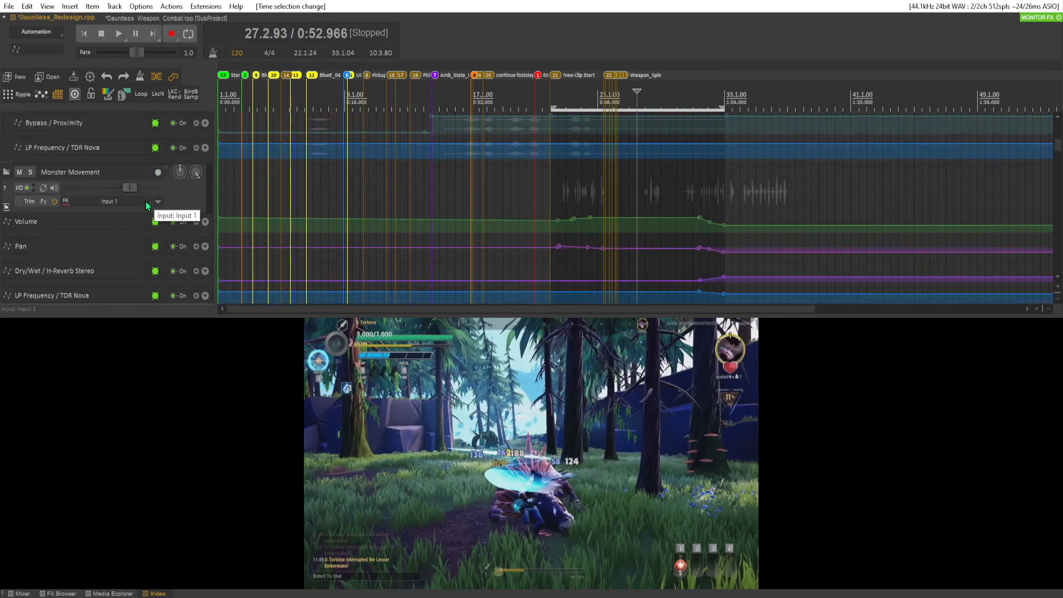
scroll(147, 206, "down", 10)
scroll(147, 199, "down", 5)
scroll(149, 197, "up", 4)
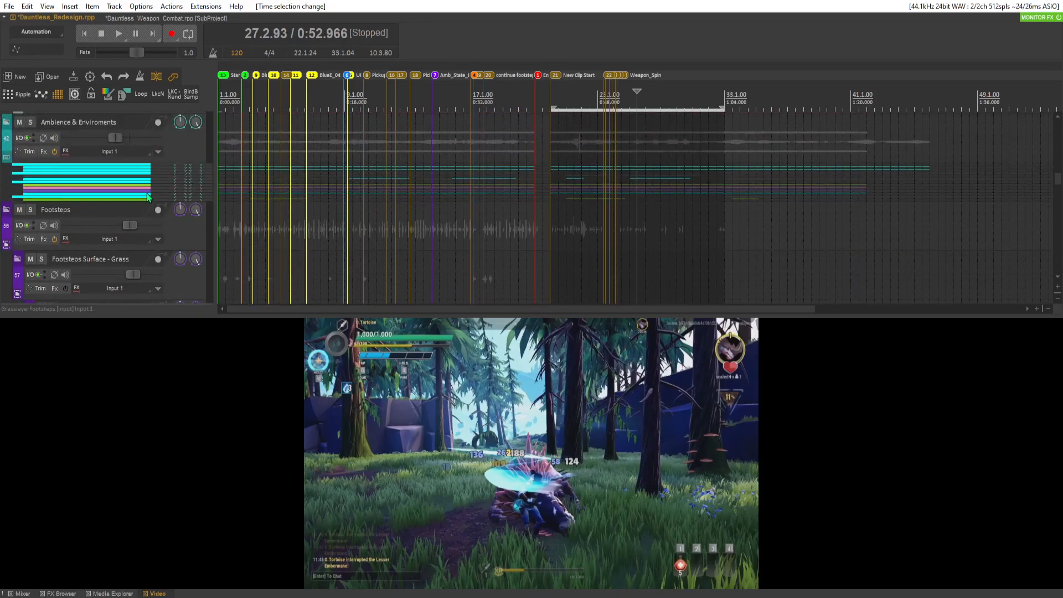
scroll(148, 197, "up", 2)
scroll(148, 197, "down", 8)
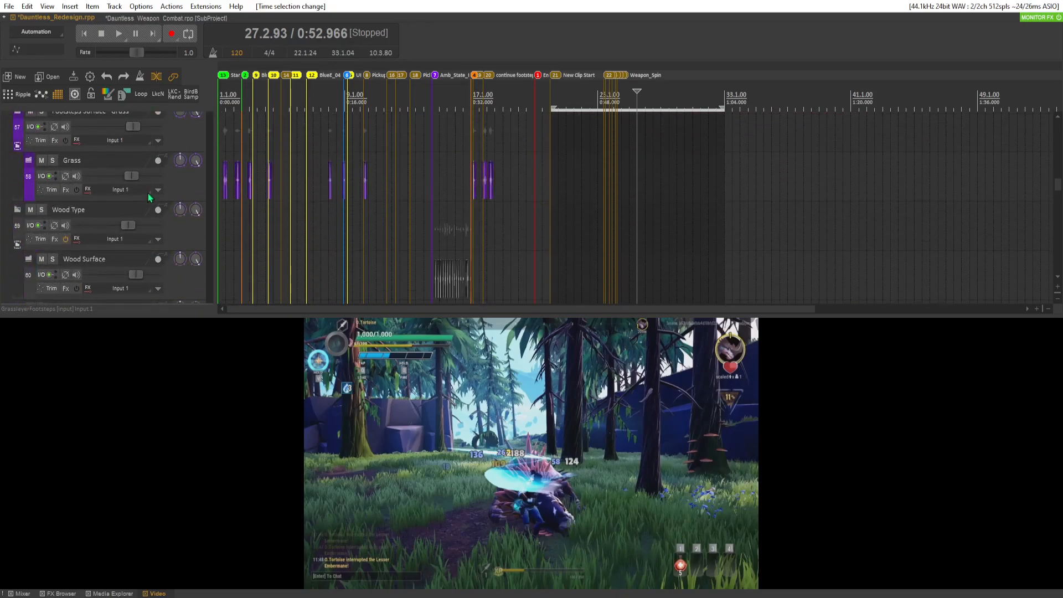
scroll(148, 197, "down", 5)
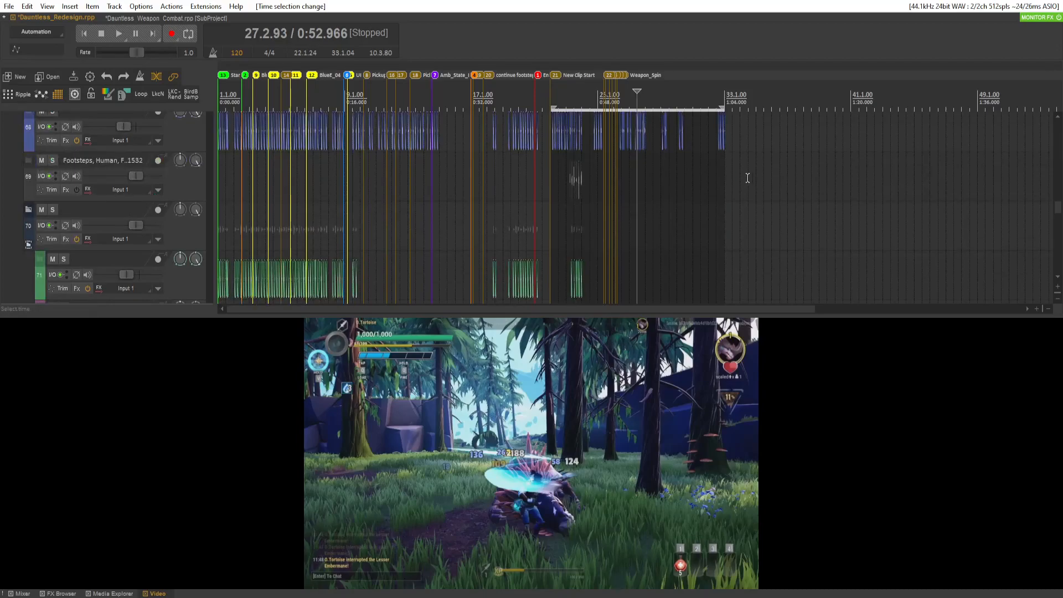
scroll(633, 182, "up", 5)
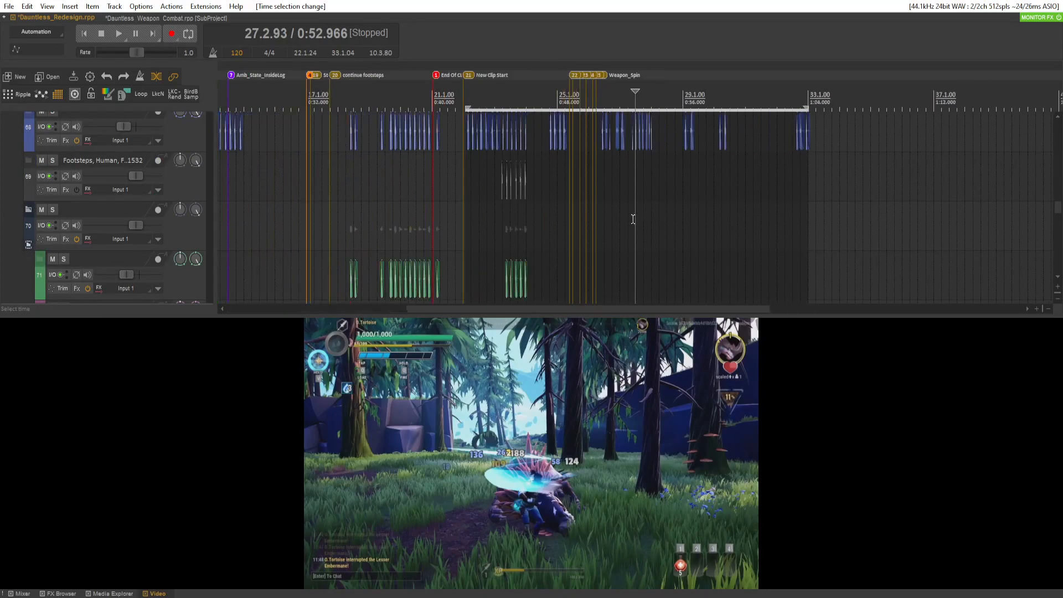
Play the weapon spin section from about 26.2 and solo the Surface Dirt folder track to hear only its footsteps
left_click(562, 181)
key("space")
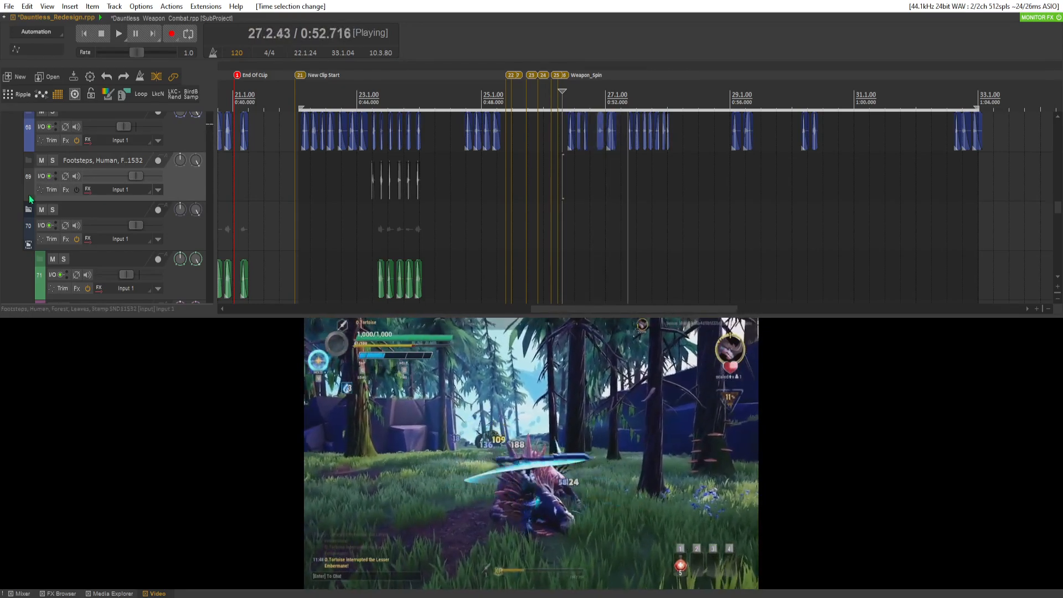
scroll(40, 206, "up", 3)
scroll(41, 206, "up", 1)
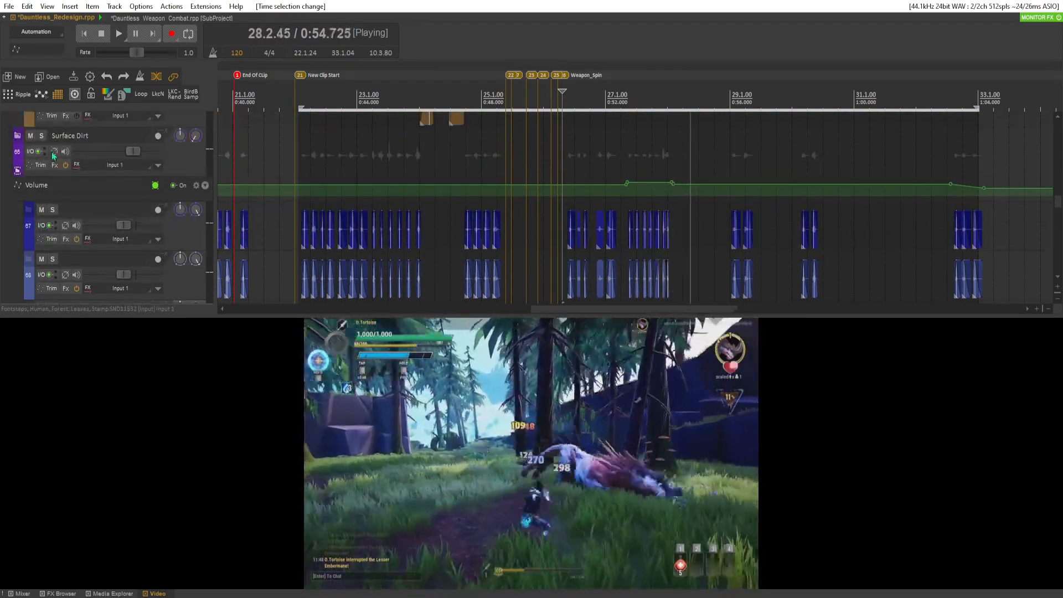
left_click(41, 136)
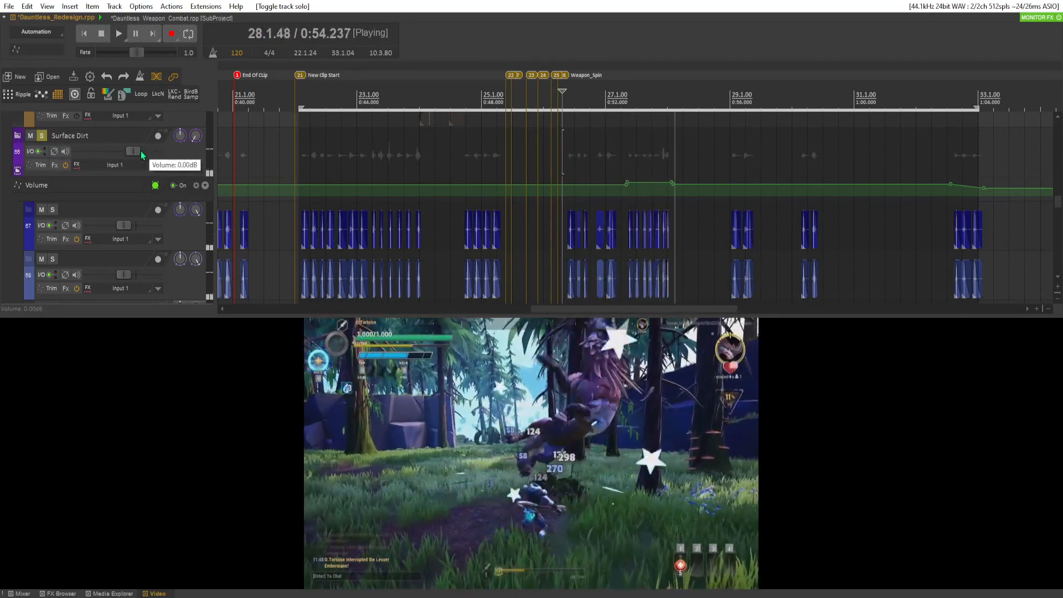
key("space")
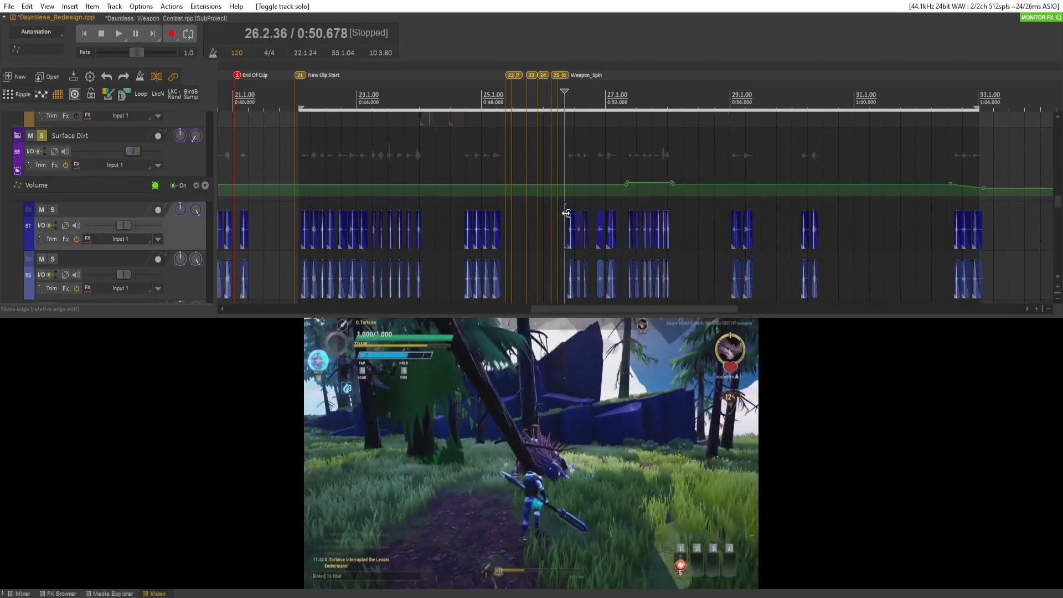
Audition the soloed Surface Dirt footsteps on tracks 67 and 68 from 26.2.36, following their items closely
scroll(124, 237, "up", 3)
scroll(228, 190, "down", 6)
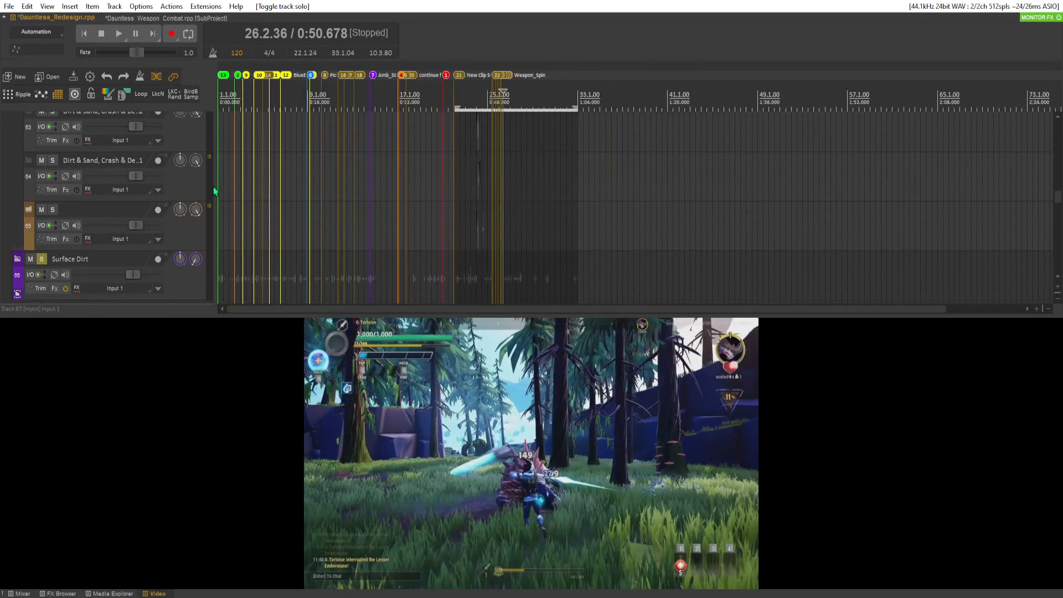
scroll(154, 203, "down", 3)
scroll(153, 203, "down", 2)
scroll(582, 205, "up", 8)
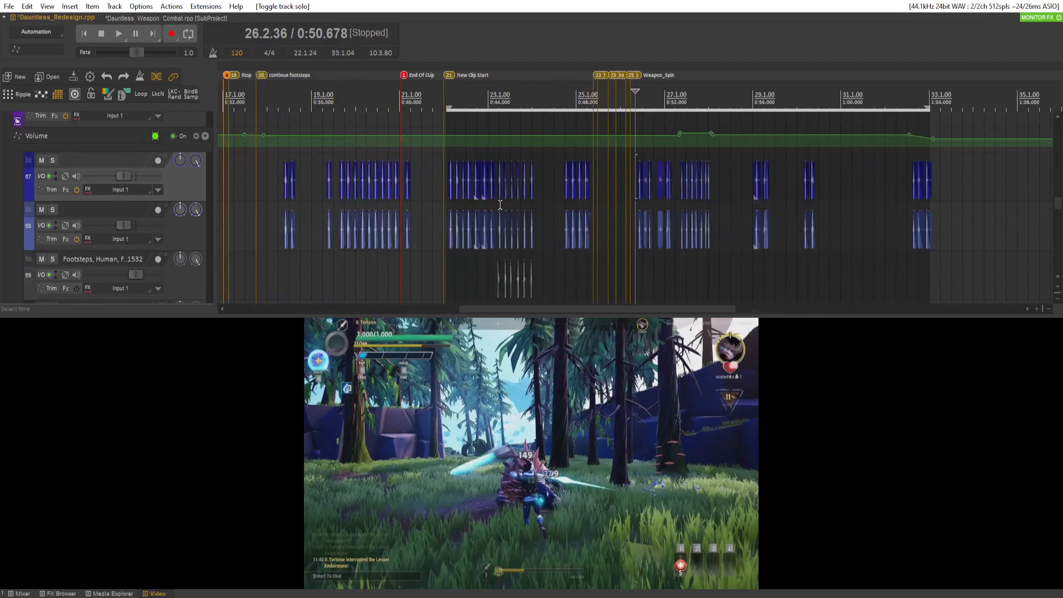
key("space")
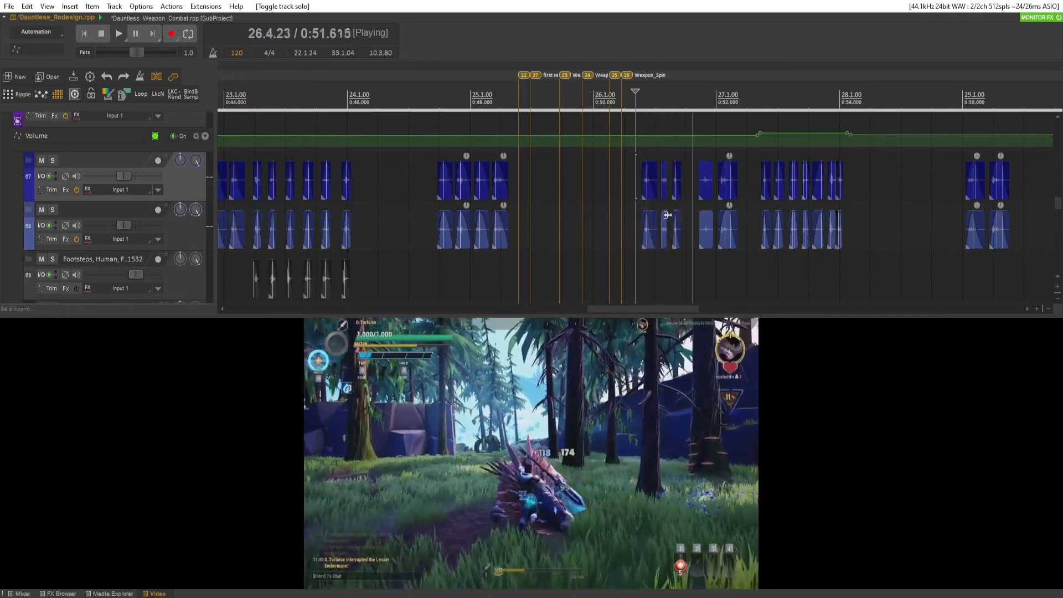
scroll(646, 216, "up", 4)
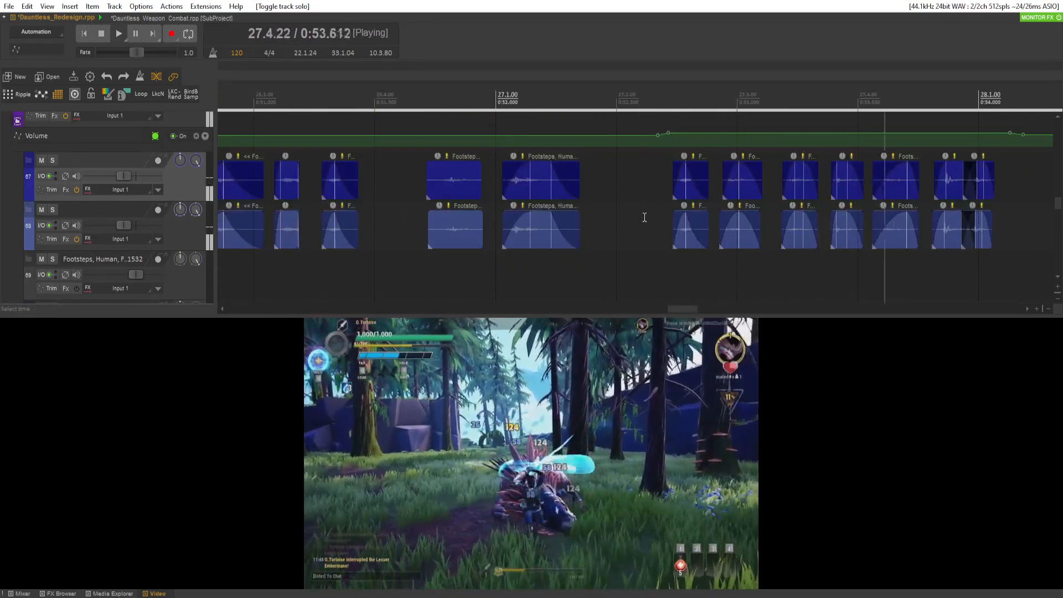
key("space")
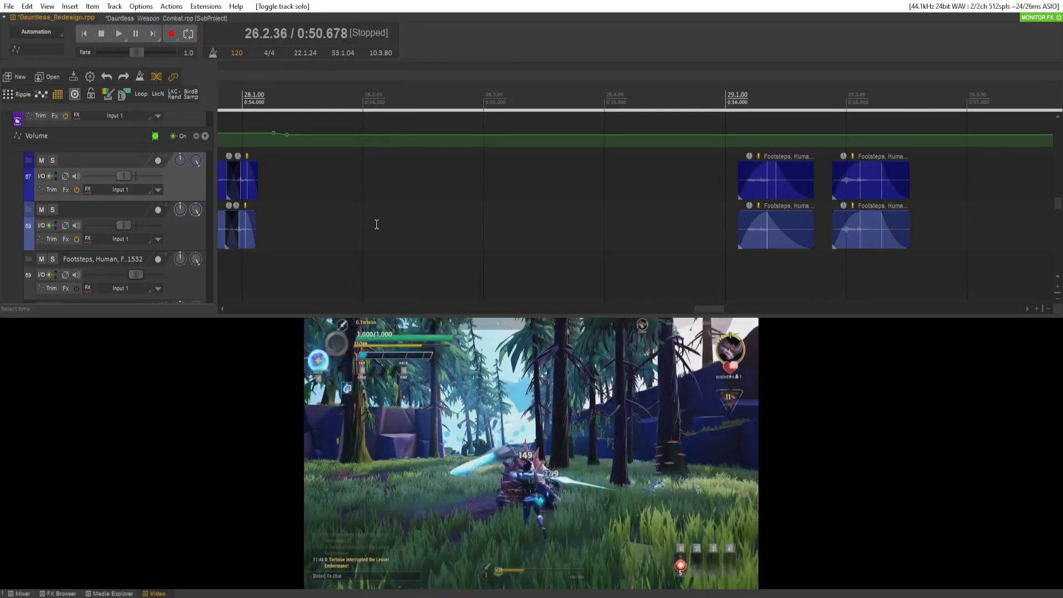
Solo footstep track 68 briefly during playback, unsolo it and replay both footstep layers from 26.2.36
key("space")
left_click(53, 210)
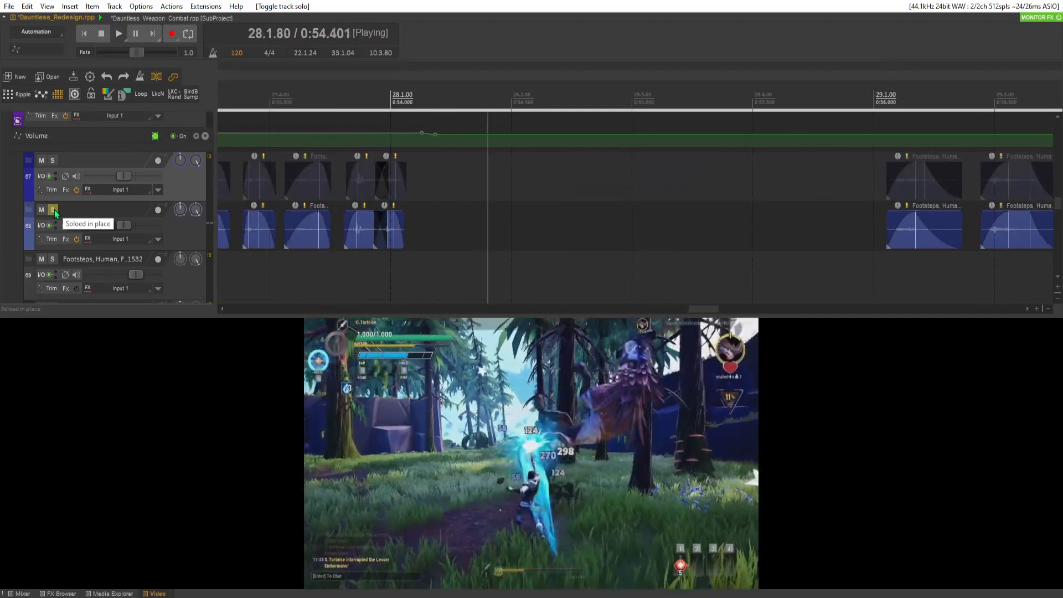
left_click(53, 210)
key("space")
key("space")
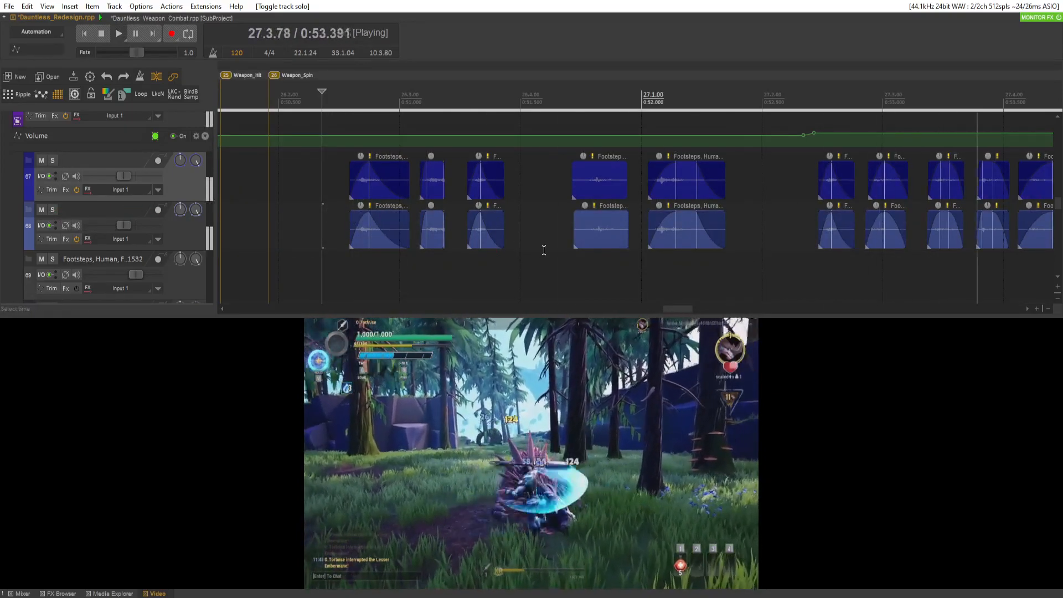
Nudge the track 68 footstep items just before and just after 27.1 slightly earlier against the layer on track 67
key("space")
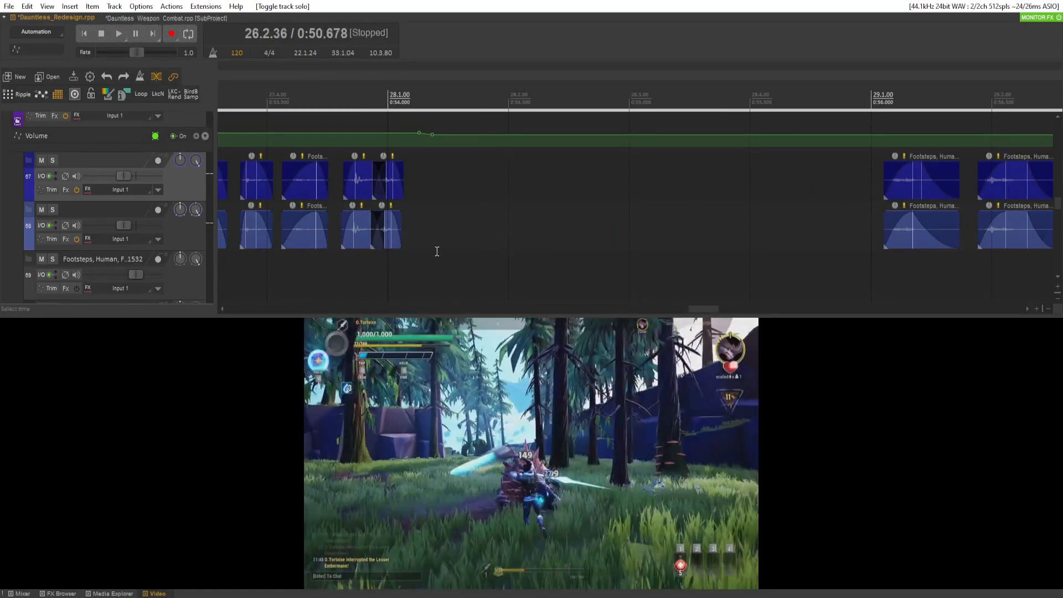
left_click(391, 230)
scroll(699, 311, "left", 3)
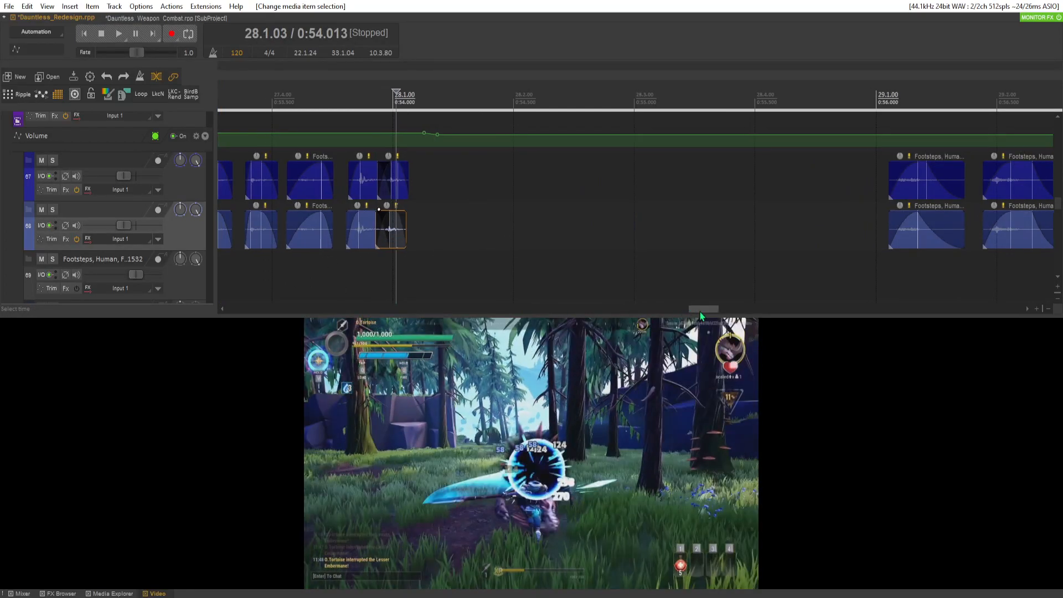
left_click_drag(699, 311, 669, 312)
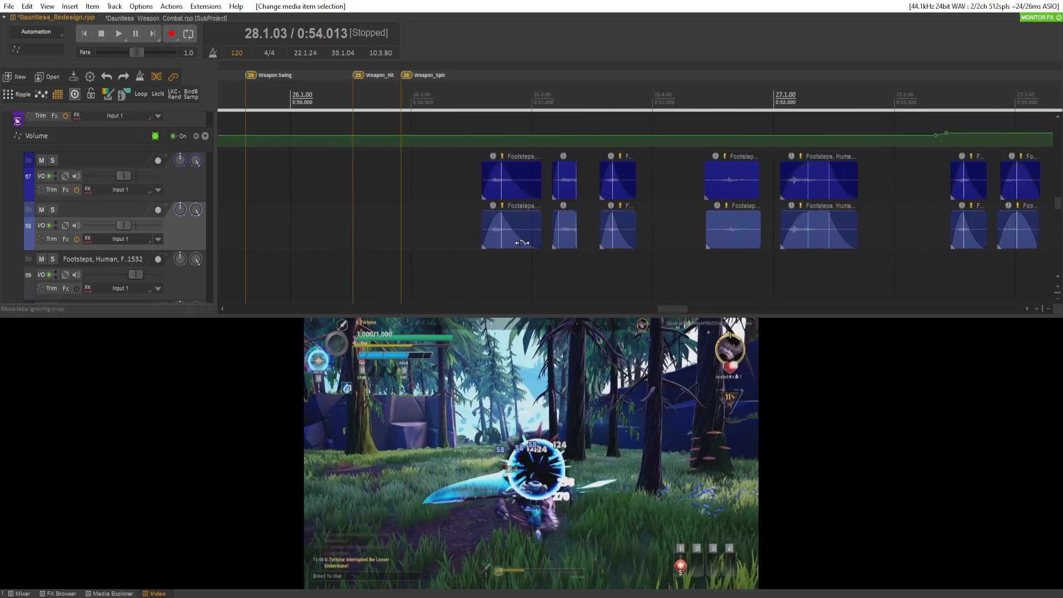
left_click_drag(730, 242, 728, 241)
left_click(800, 239)
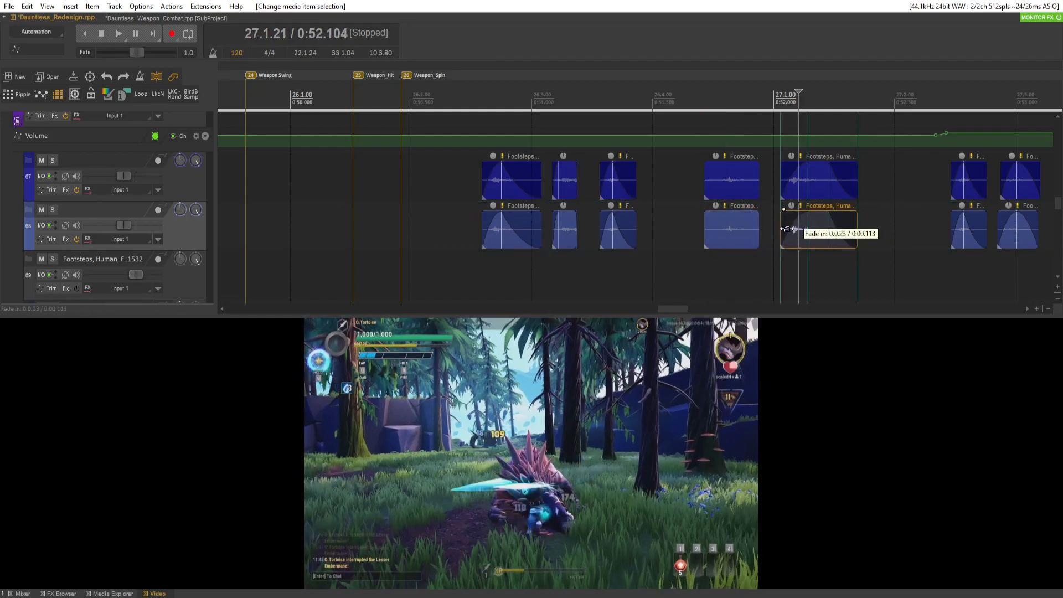
scroll(798, 233, "up", 5)
left_click_drag(666, 245, 661, 244)
Audition the adjusted footsteps around 27.1 and follow them through the items after 27.2
key("space")
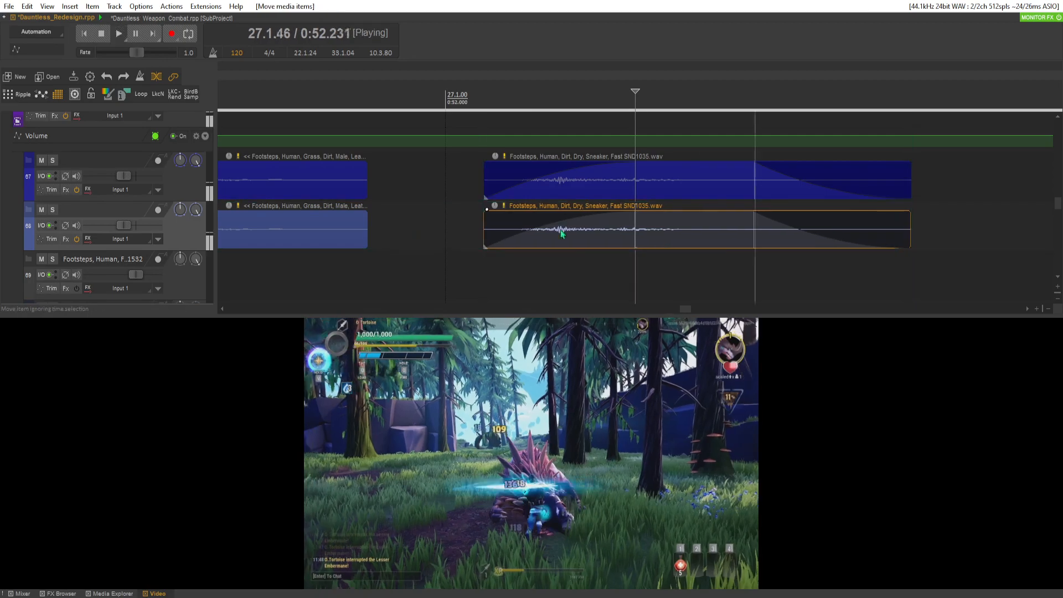
left_click(454, 205)
scroll(454, 204, "down", 6)
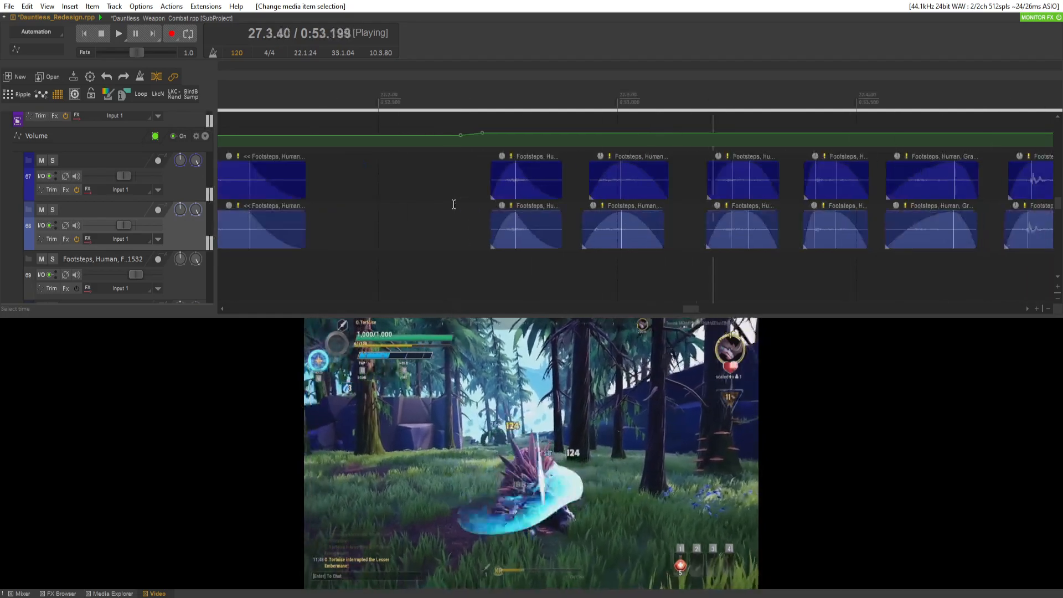
key("space")
Try to nudge the seven track 68 footstep items between 27.2 and 28.1 slightly earlier as a group
left_click(378, 231)
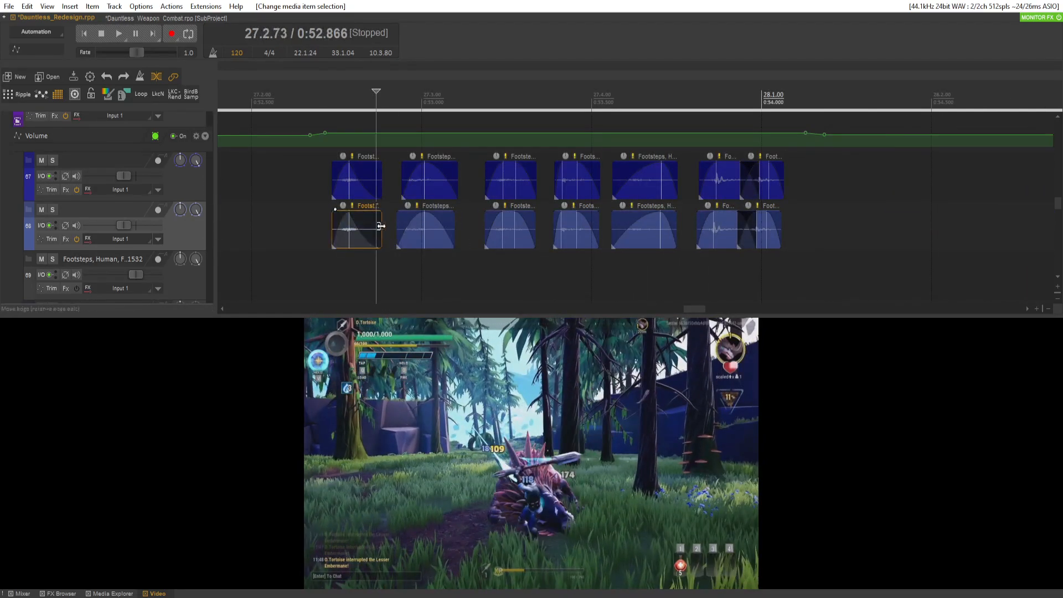
left_click(762, 235, "shift")
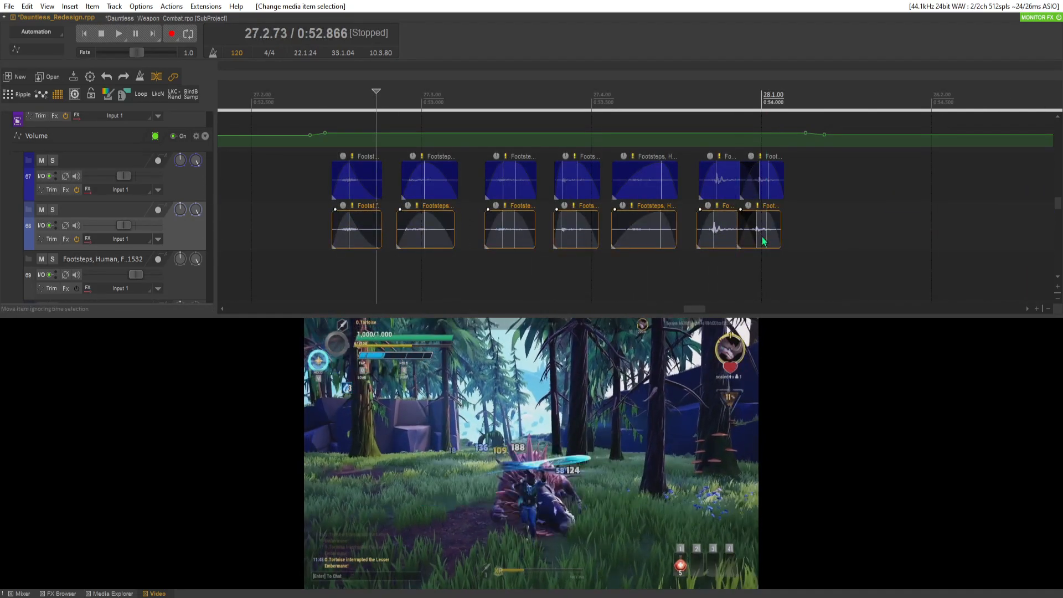
key("Left")
key("Left")
key("Left")
key("Left")
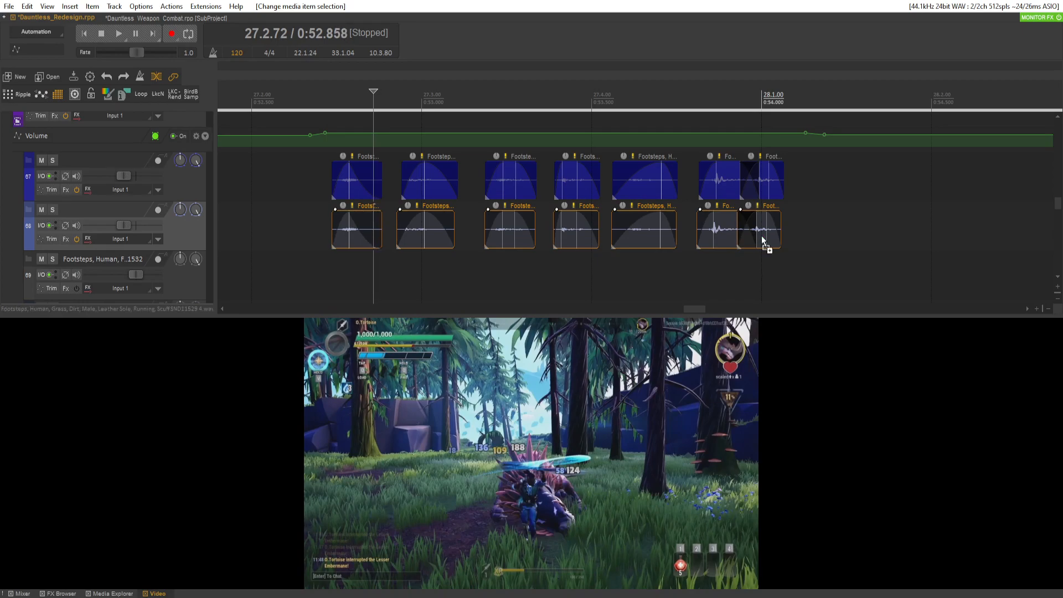
key("Page_Up")
key("Page_Down")
scroll(761, 234, "left", 8)
scroll(761, 234, "right", 5)
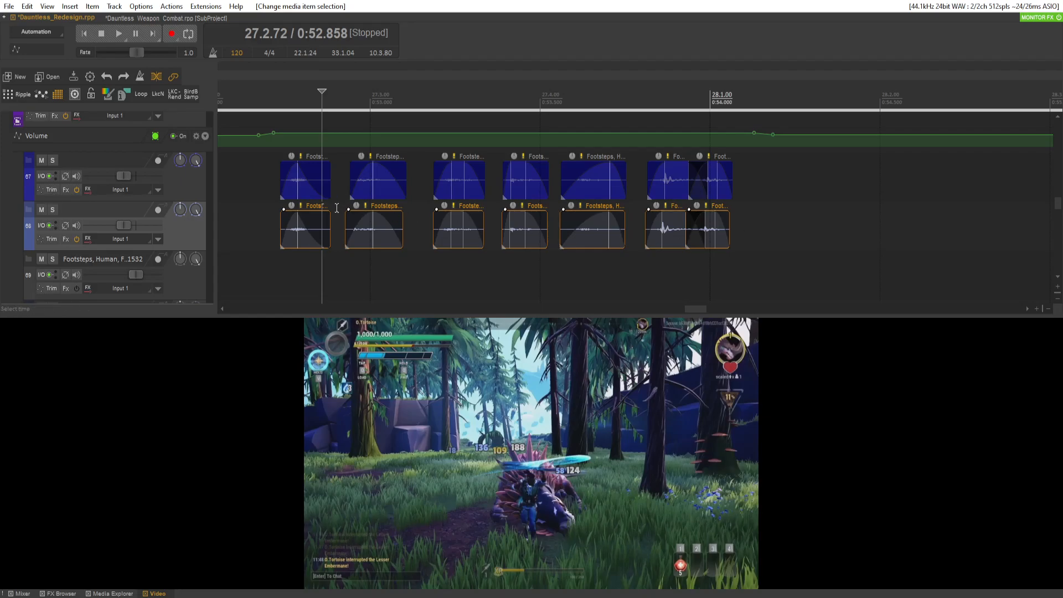
left_click_drag(321, 228, 317, 230)
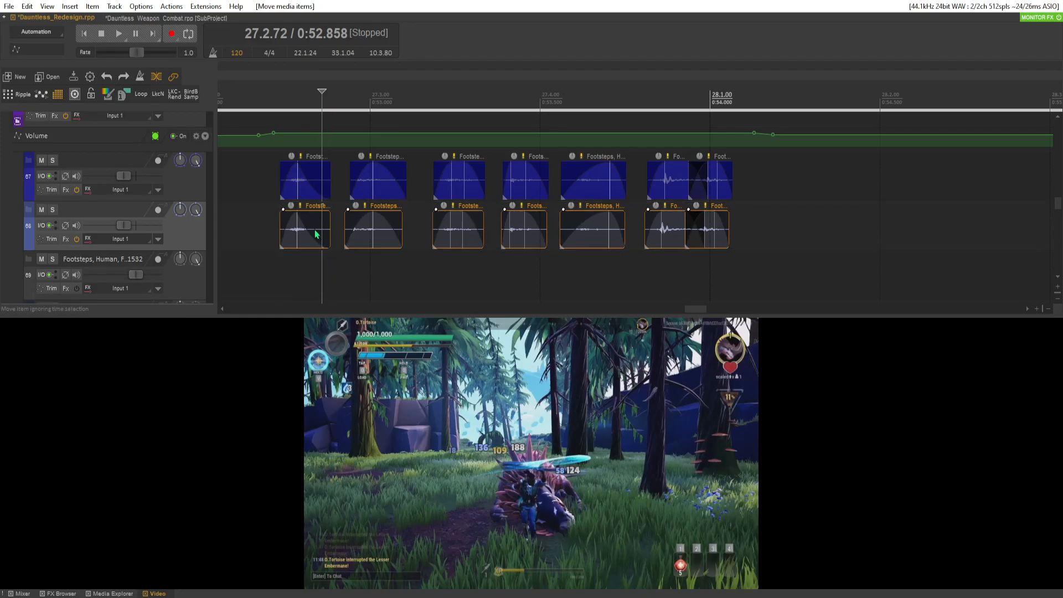
Play the footsteps from 27.2.42, undo the group nudge on track 68 and replay them for comparison
left_click(274, 212)
key("space")
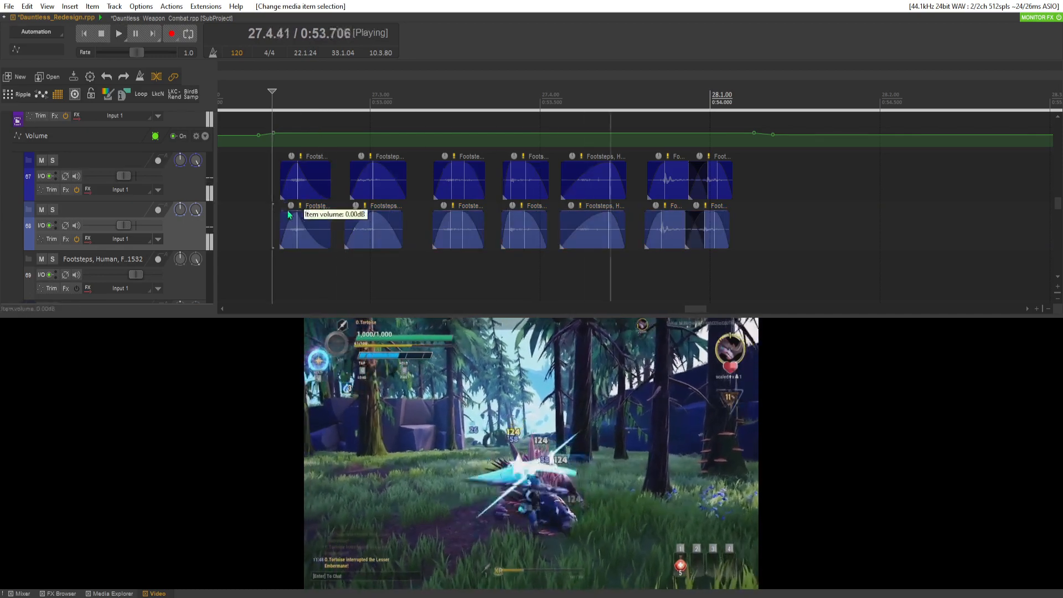
key("space")
key("ctrl+z")
key("space")
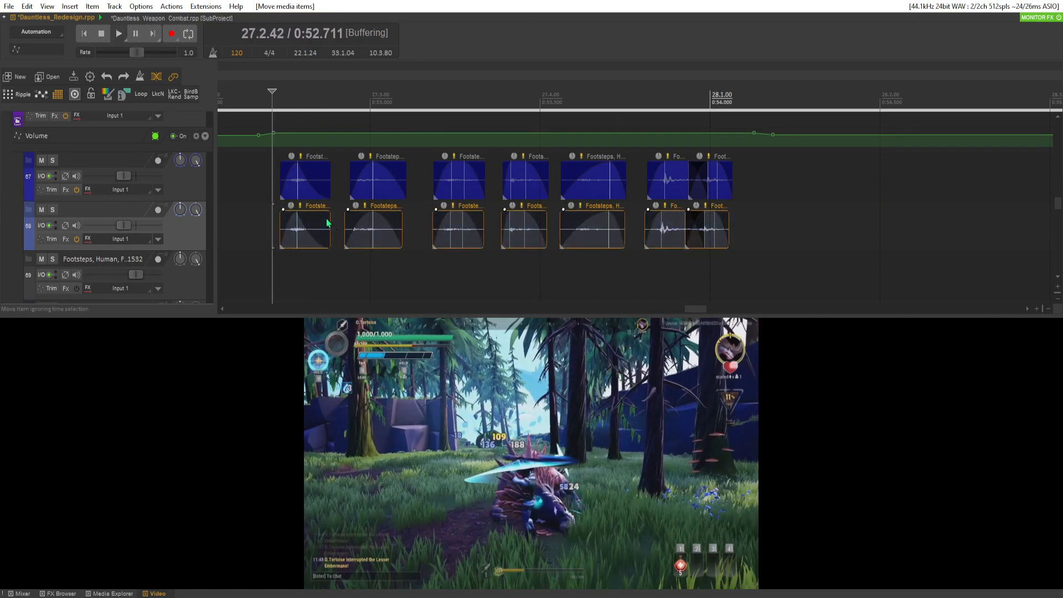
key("space")
left_click(314, 206)
key("space")
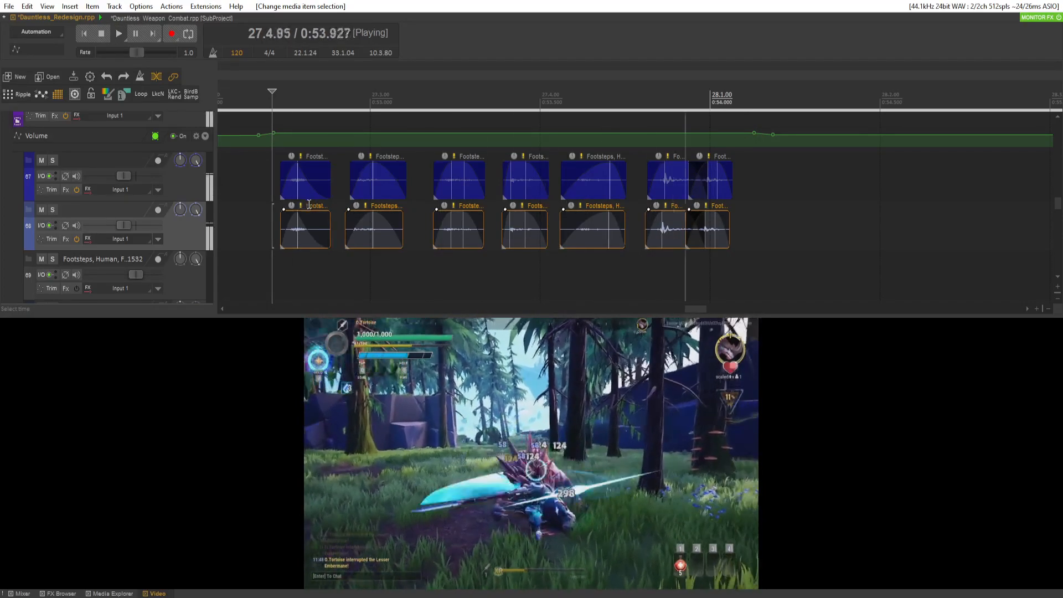
key("space")
Examine closely how the footstep items starting at 27.2.47 on tracks 67 and 68 line up
left_click(282, 200)
scroll(380, 231, "up", 10)
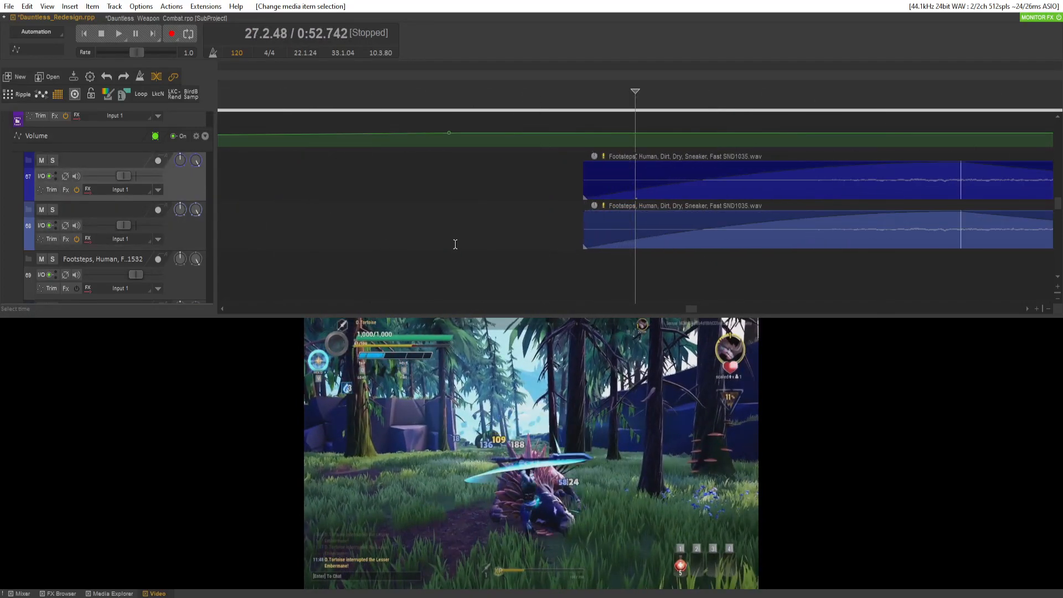
scroll(387, 218, "down", 4)
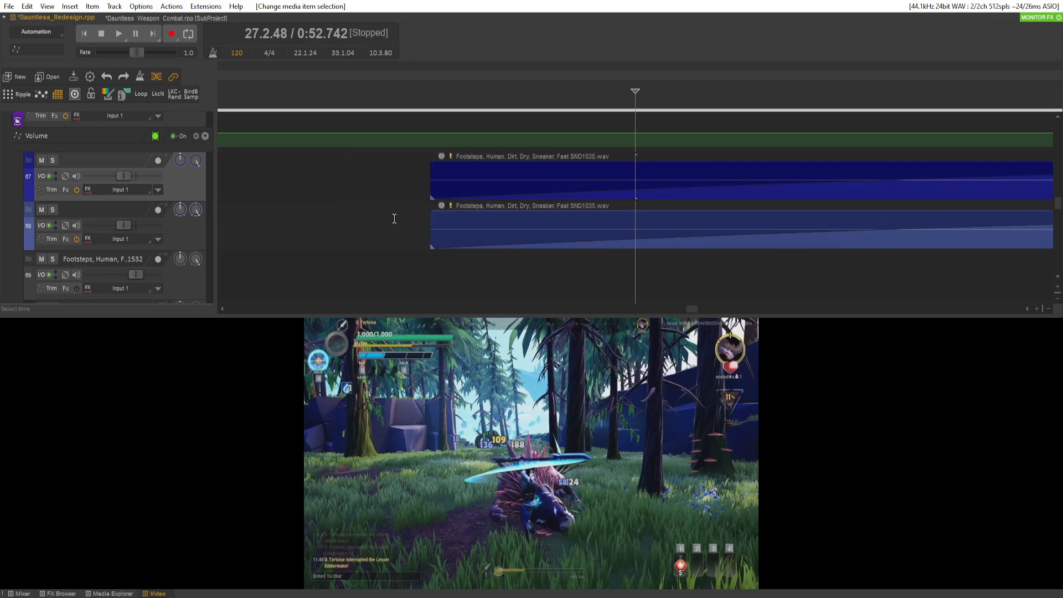
left_click(422, 212)
scroll(455, 198, "up", 4)
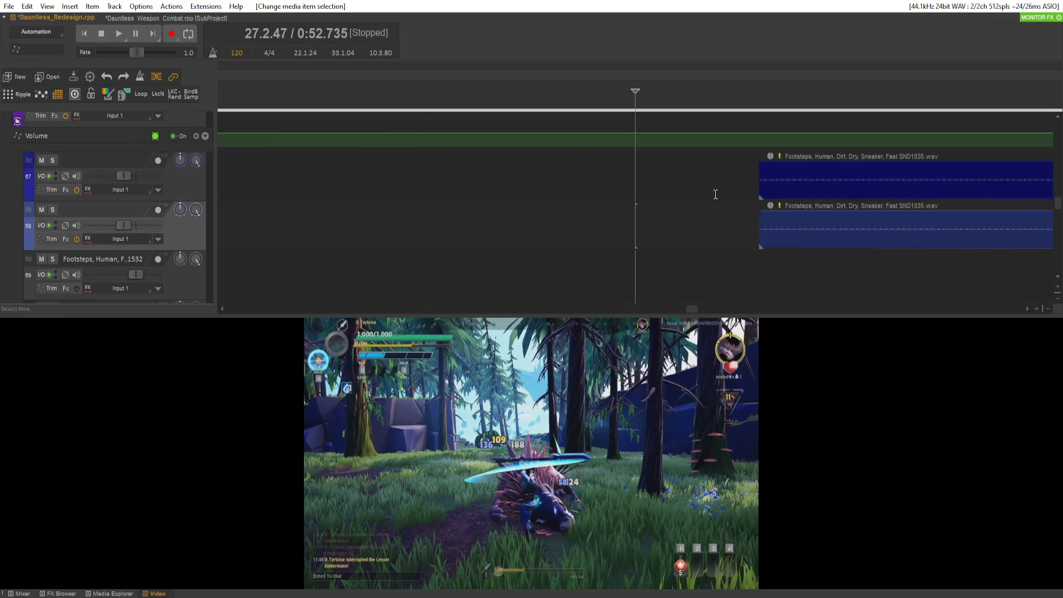
left_click(760, 221)
scroll(759, 221, "up", 2)
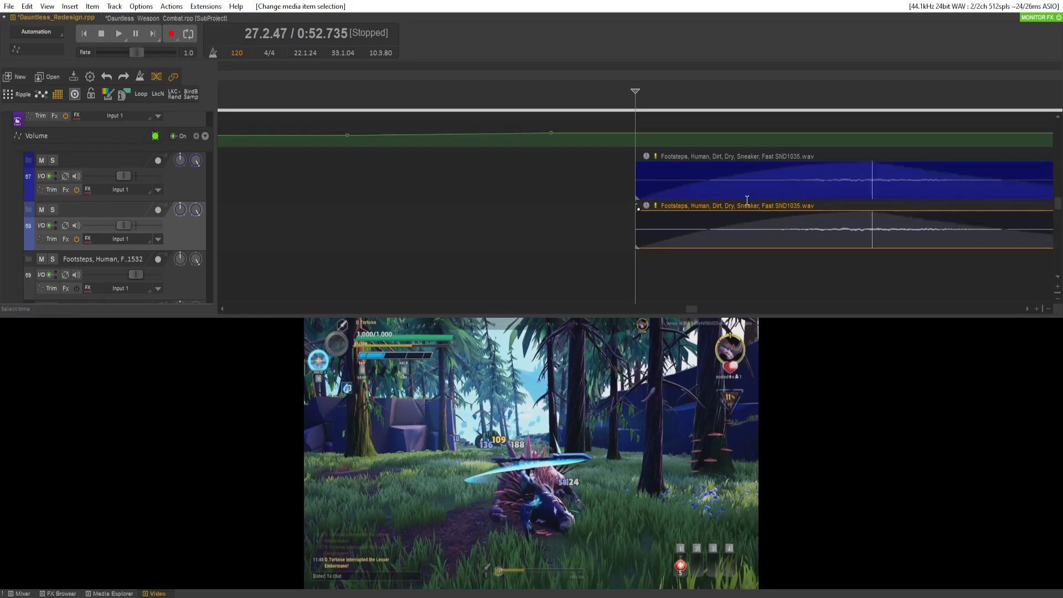
scroll(763, 201, "down", 6)
scroll(113, 168, "up", 1)
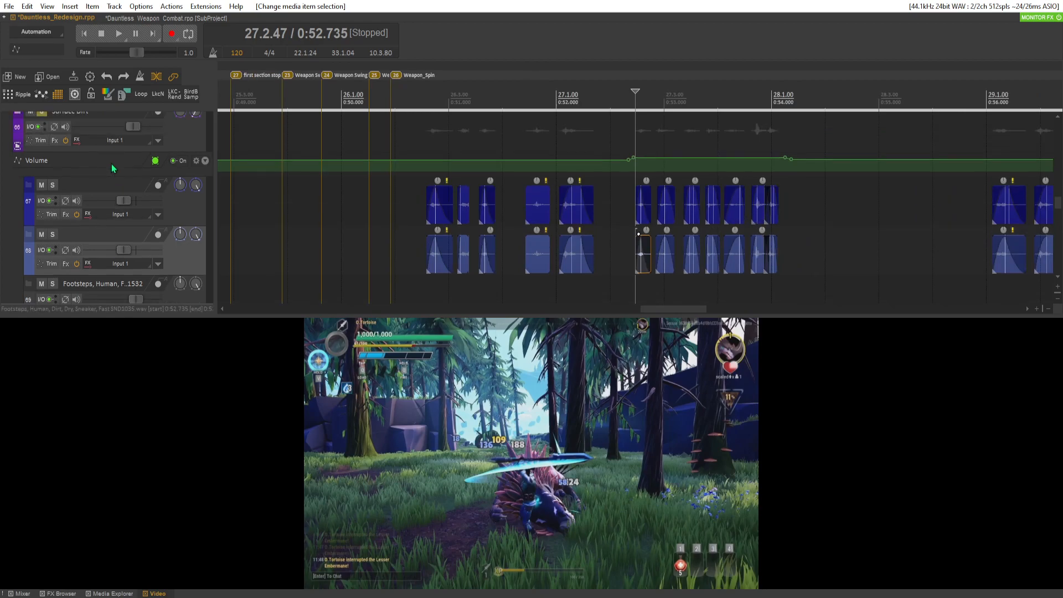
View the Surface Dirt folder's FX chain, play the footsteps from 26.2.34 and close the chain
left_click(55, 141)
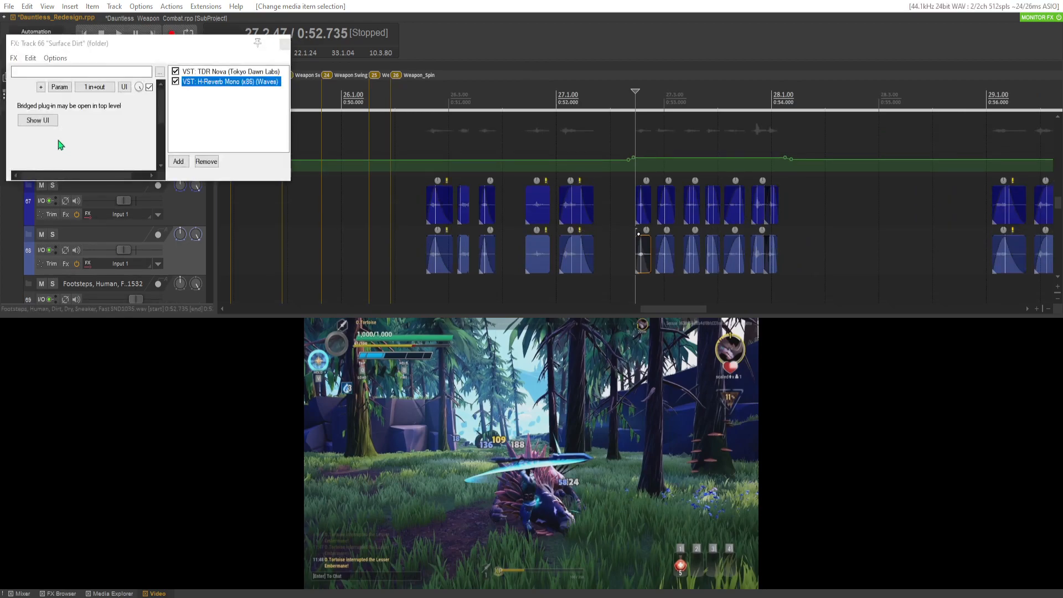
left_click(412, 220)
key("space")
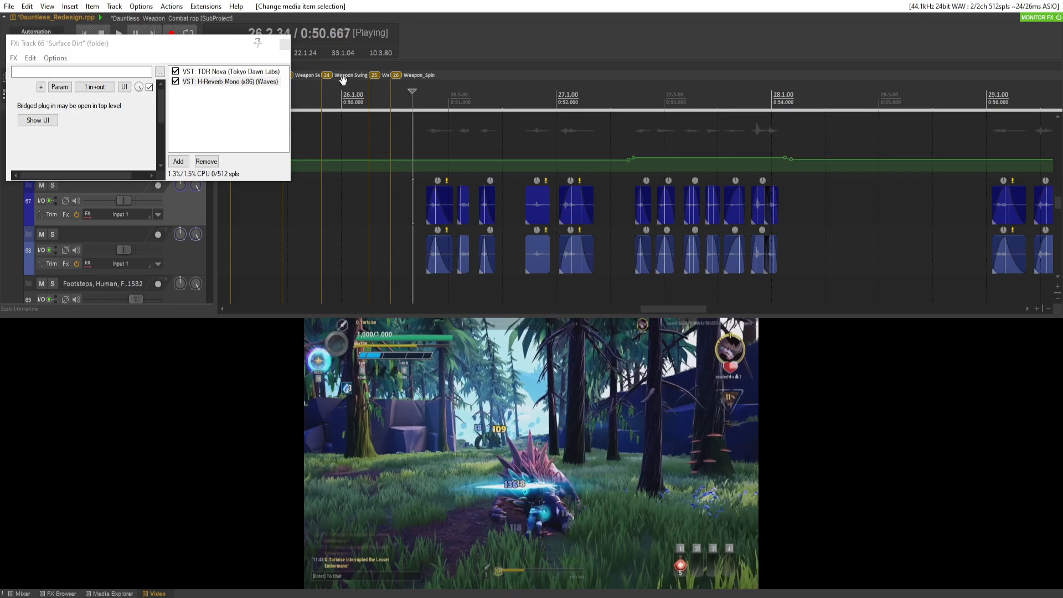
left_click(284, 44)
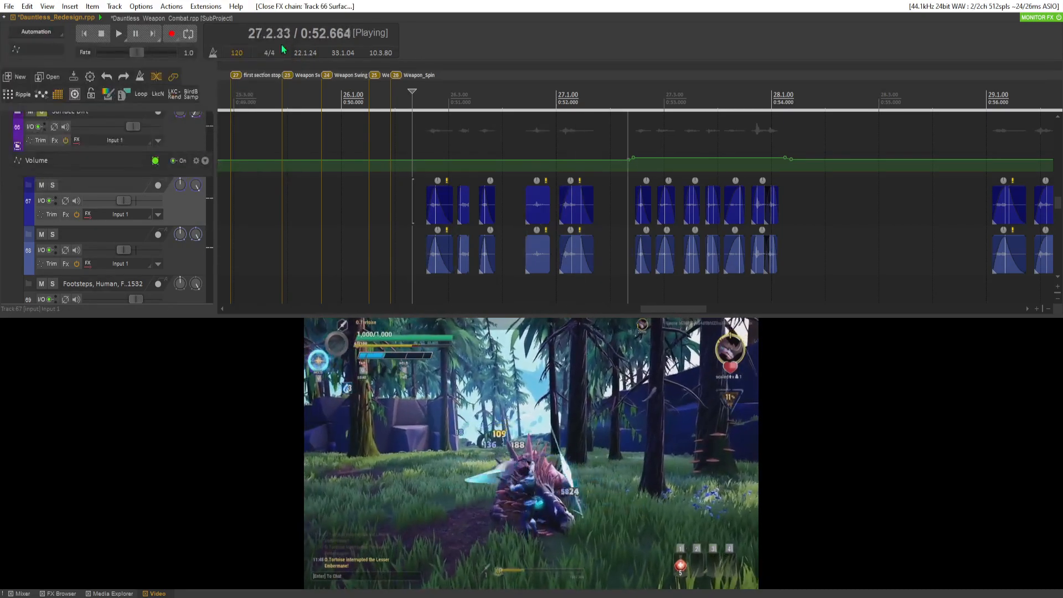
Look through the footstep and movement tracks below Surface Dirt while the section keeps playing
scroll(177, 146, "up", 1)
scroll(177, 145, "down", 6)
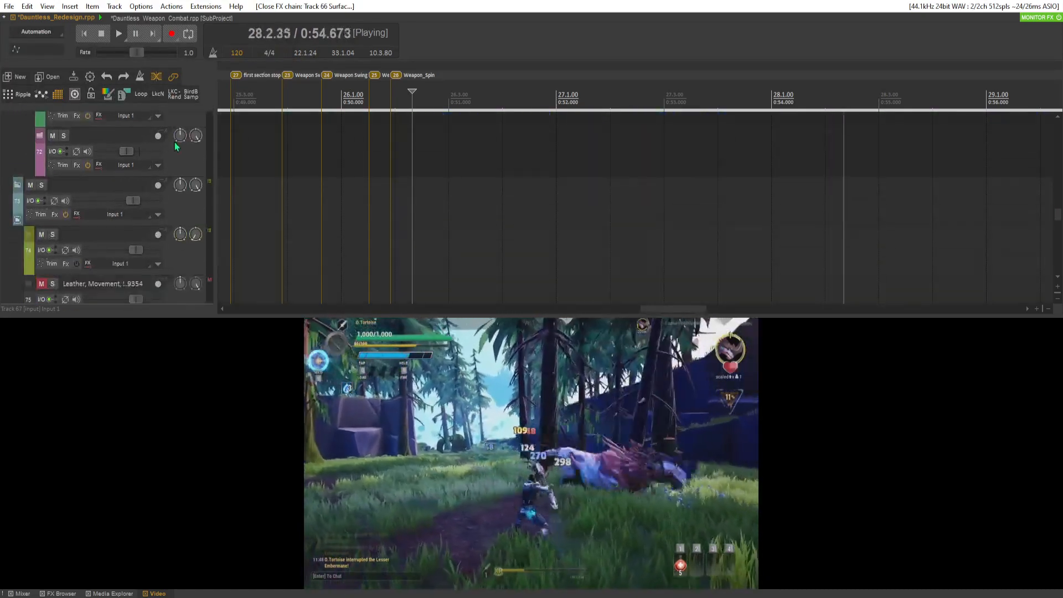
scroll(339, 199, "down", 4)
scroll(136, 171, "up", 5)
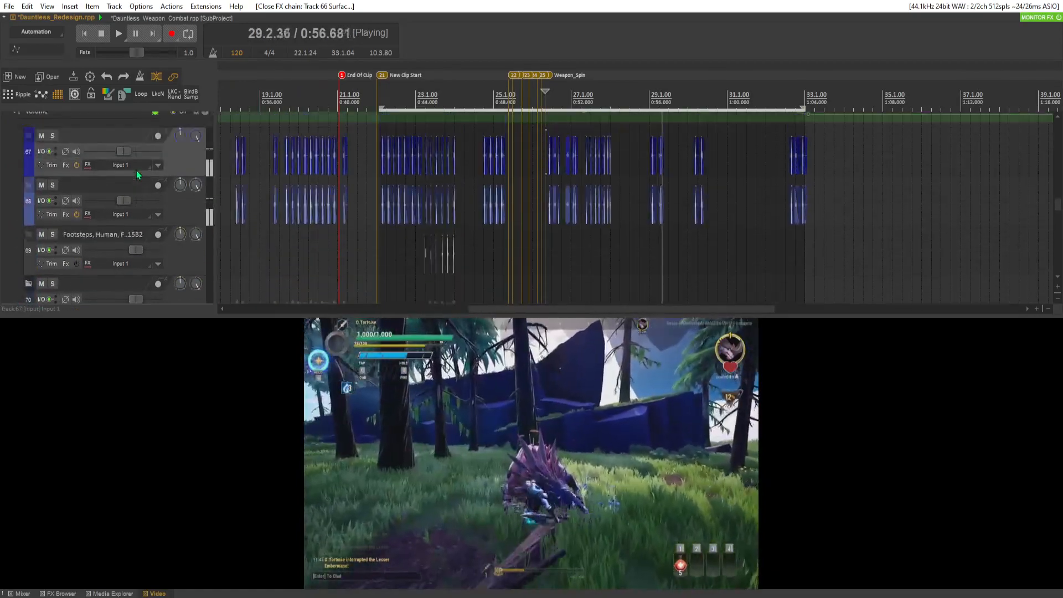
scroll(137, 168, "up", 2)
scroll(142, 162, "down", 4)
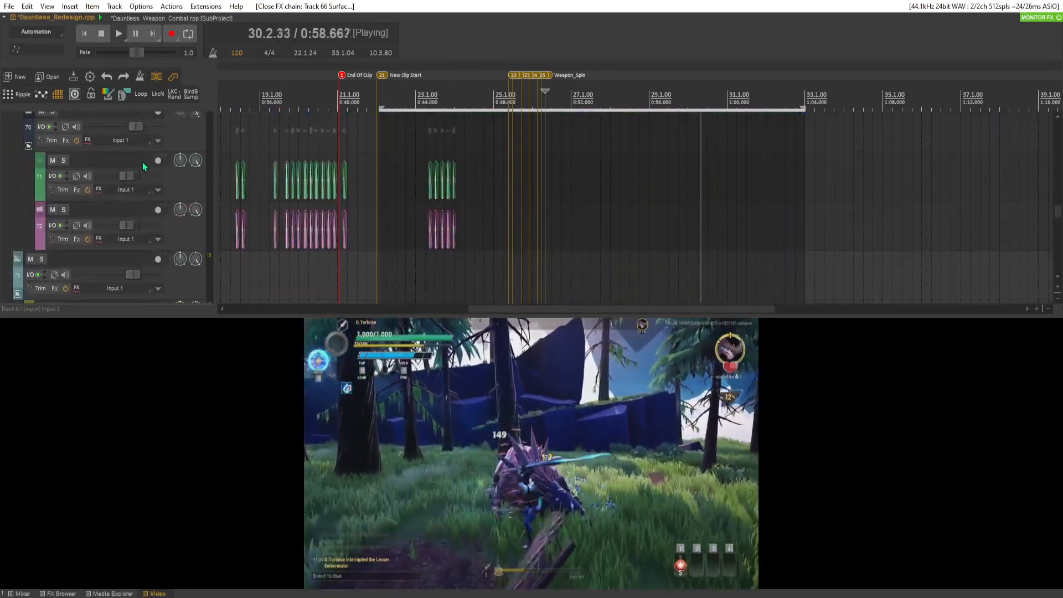
Audition the footsteps just after the continue footsteps marker and again from New Clip Start at 22.1.13
key("space")
left_click(222, 165)
key("space")
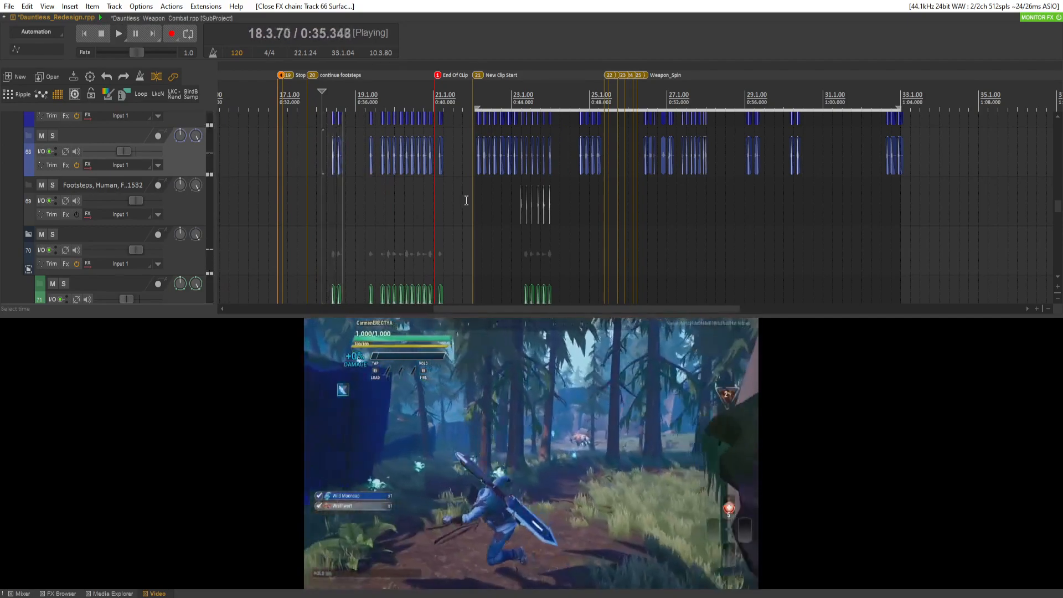
key("space")
left_click(473, 200)
key("space")
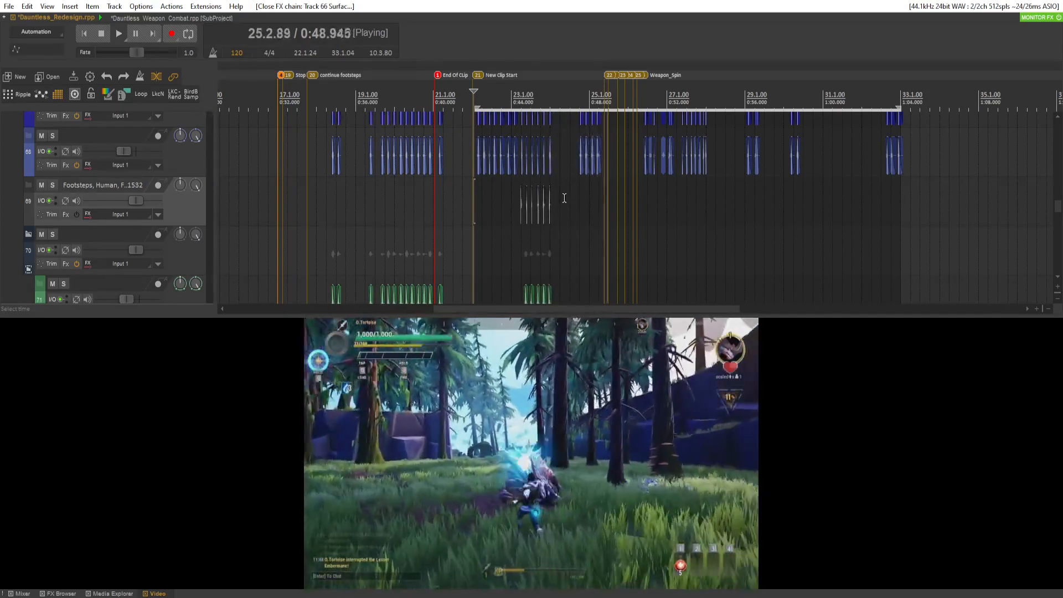
scroll(101, 173, "up", 1)
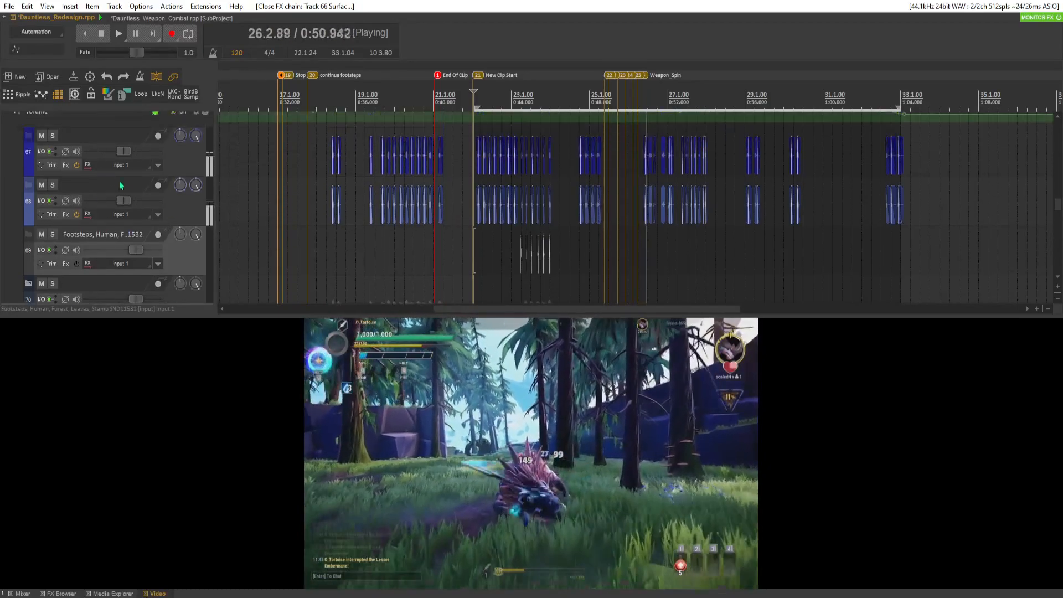
mouse_move(128, 199)
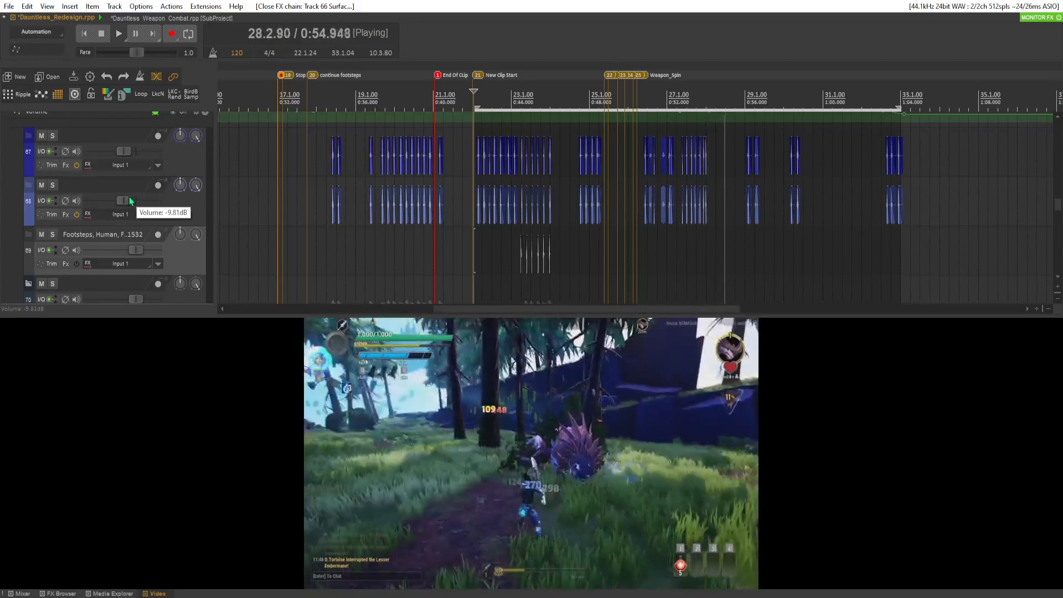
key("space")
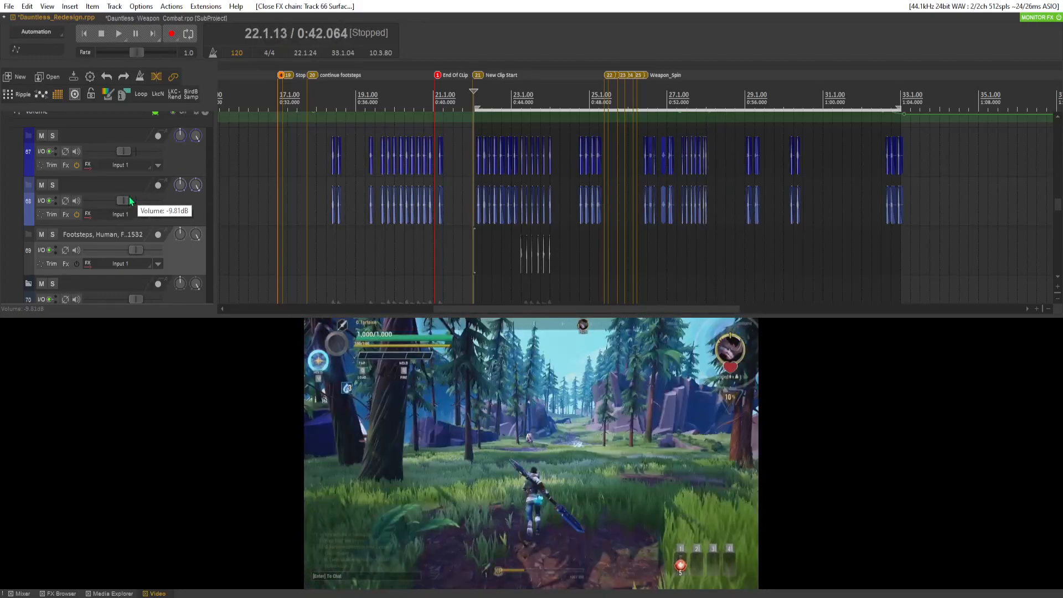
Check the FX chains of tracks 68 and 67, toggle the reverb bypass on track 67 and audition from 22.1.13
left_click(67, 215)
left_click(65, 165)
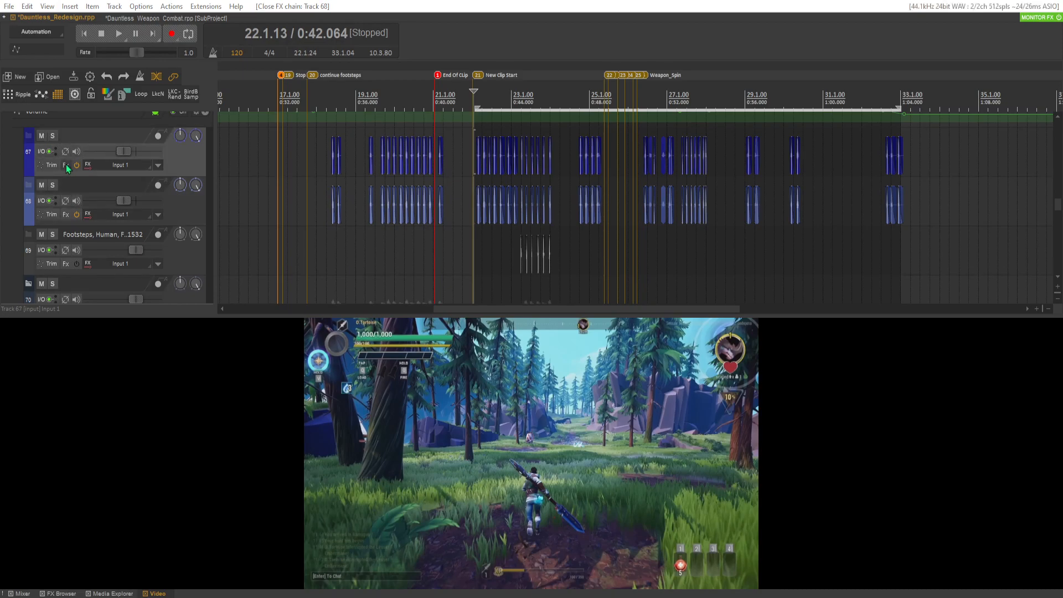
key("space")
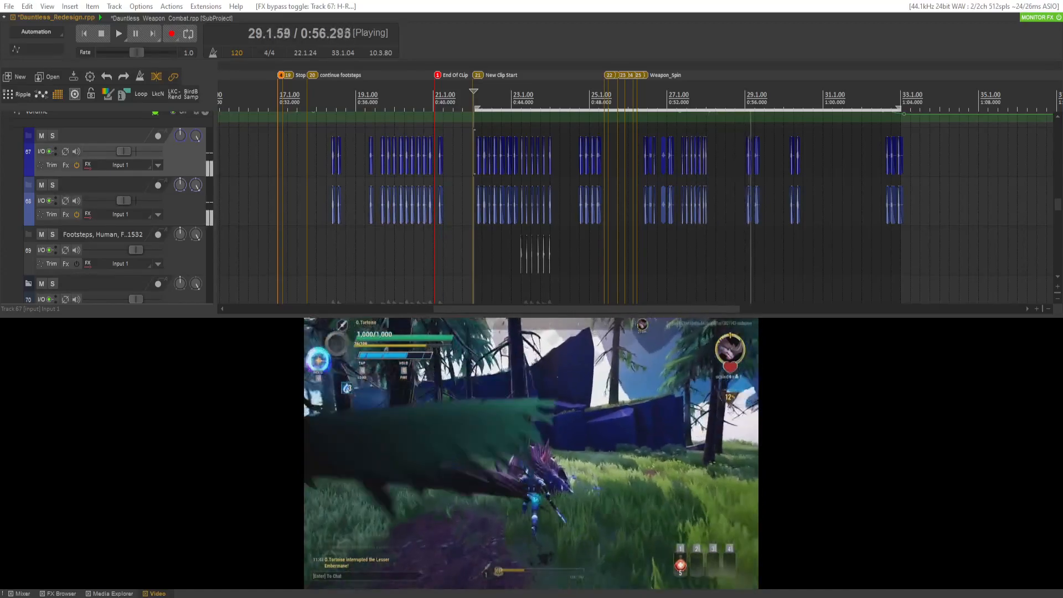
key("space")
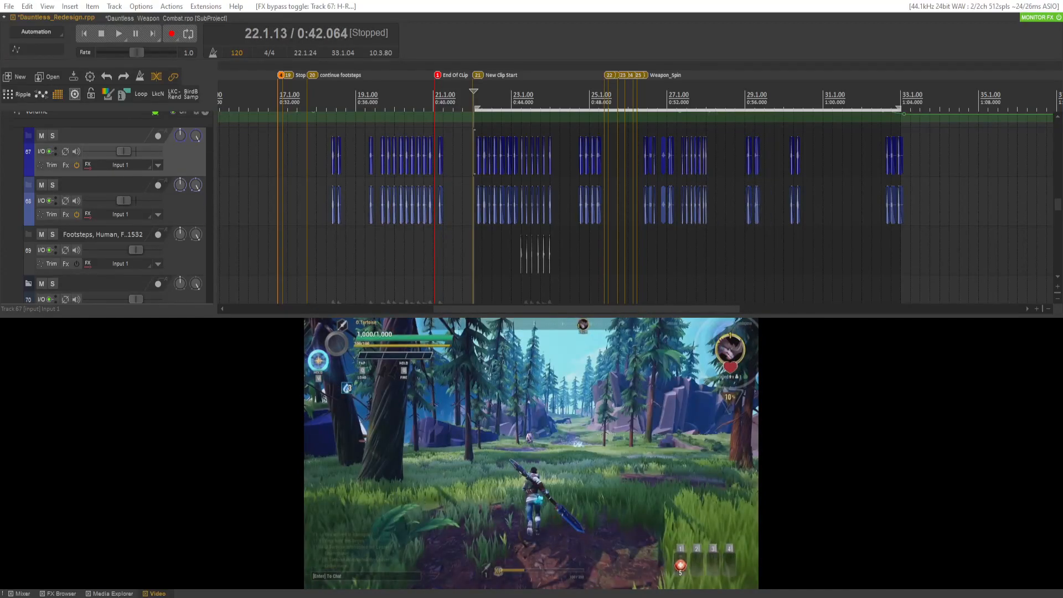
Unsolo the Surface Dirt folder track and audition the movement layers on tracks 73 and 74 from about 15.3
scroll(47, 191, "up", 5)
left_click(43, 186)
scroll(44, 189, "down", 8)
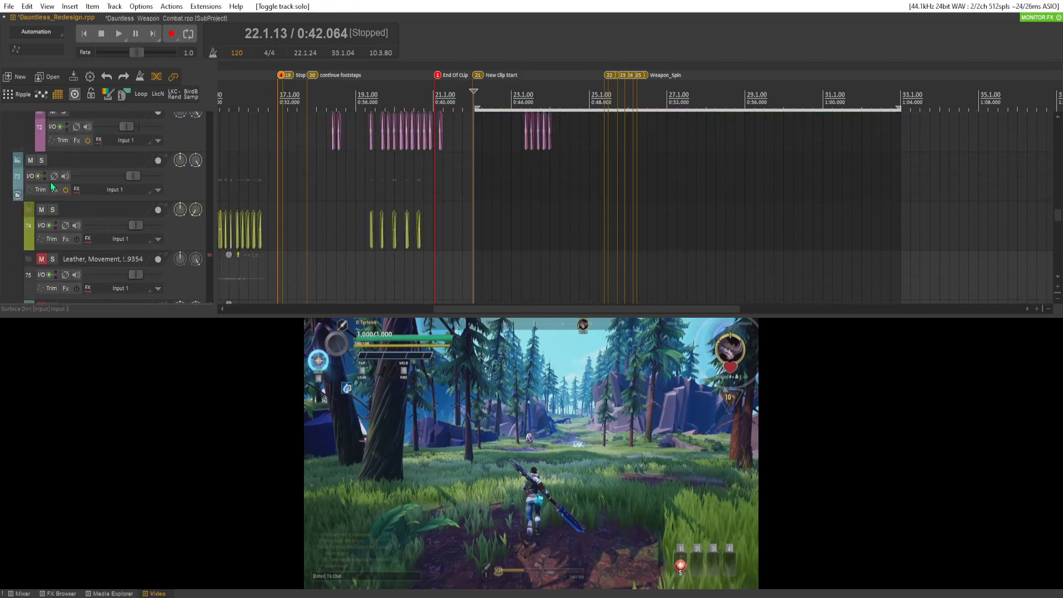
scroll(256, 209, "down", 2)
left_click(223, 187)
key("space")
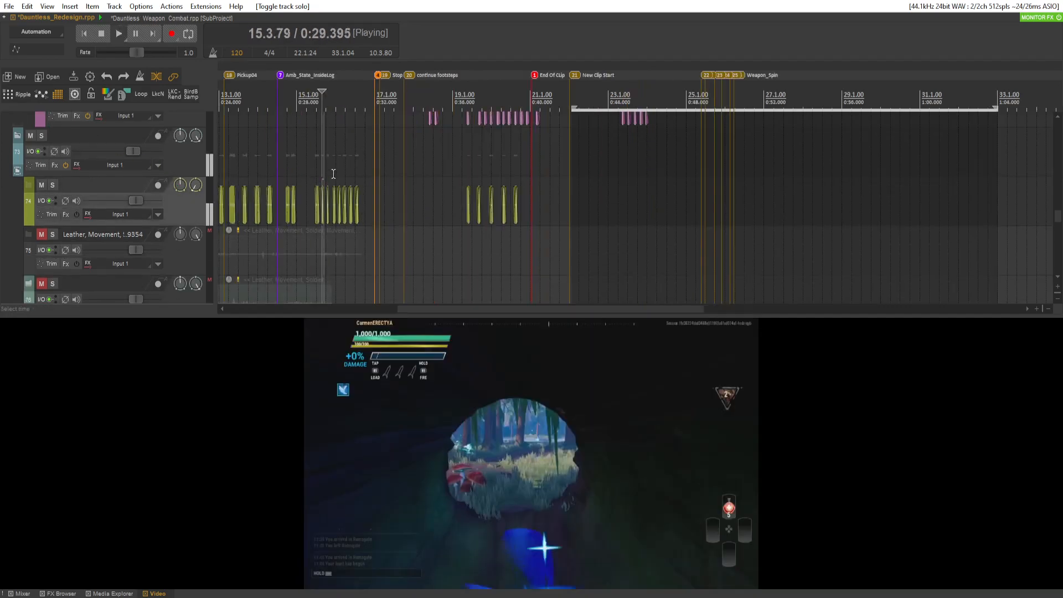
Toggle solo on track 74, check the Armor and Weapon Movement tracks below it and audition from 22.1.19
left_click(53, 185)
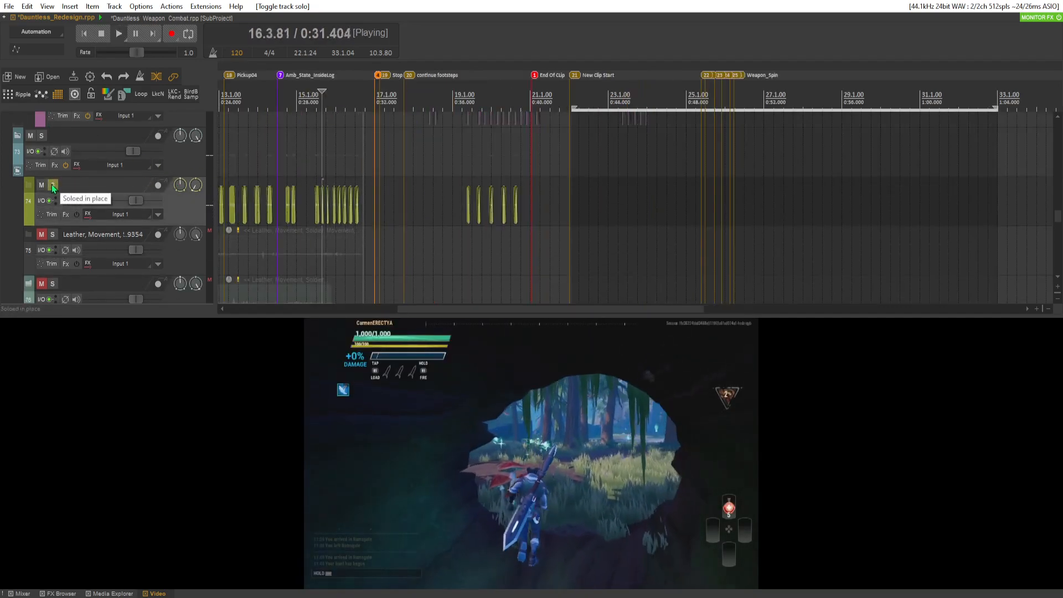
scroll(53, 184, "down", 6)
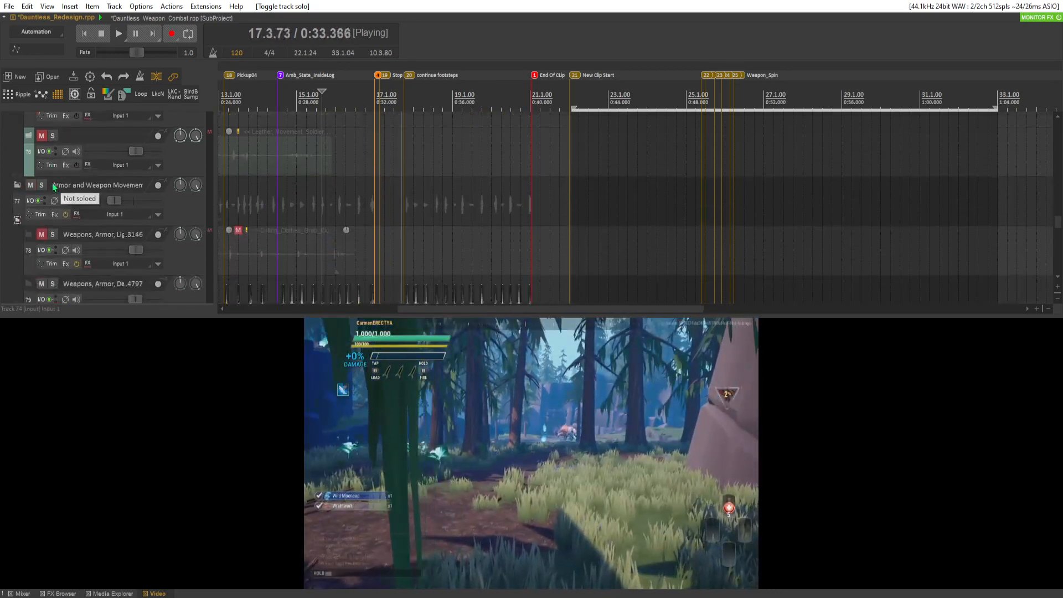
key("space")
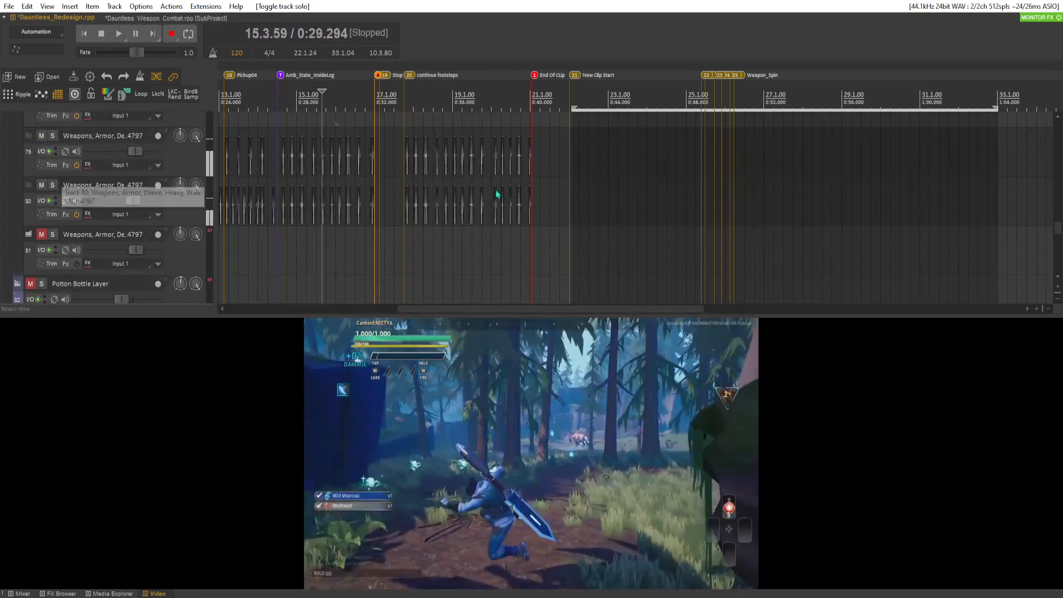
left_click(574, 166)
key("space")
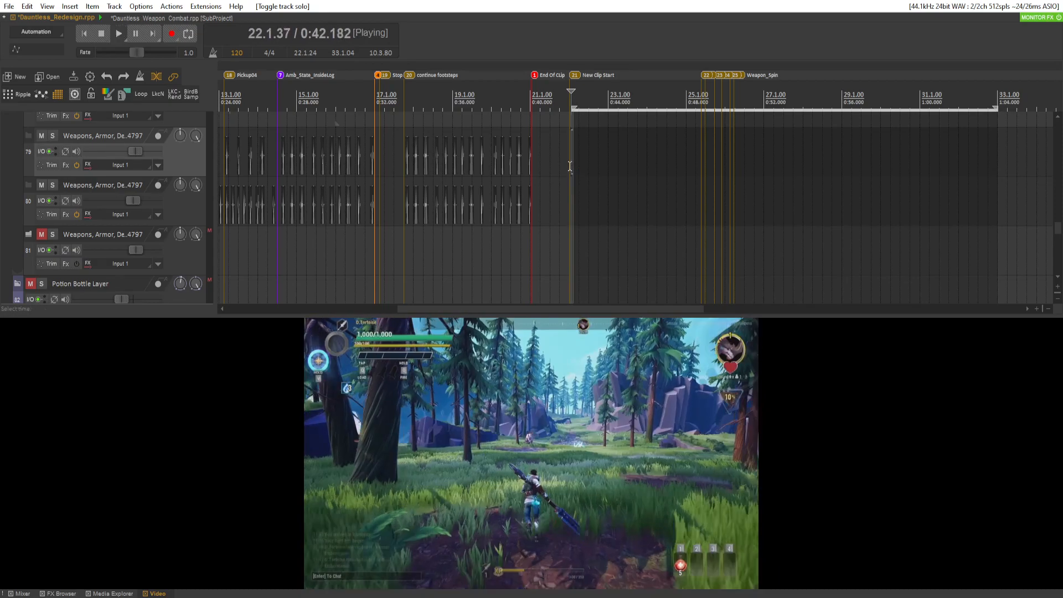
key("space")
scroll(568, 166, "up", 5)
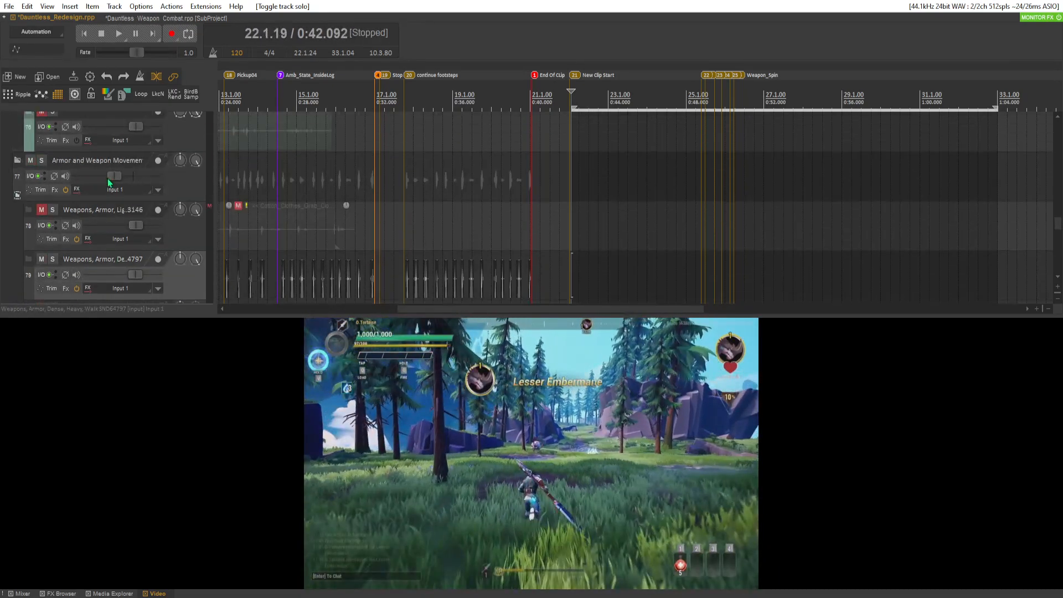
Audition the section from 18.2.05 and again from 17.2.58, playing through past the New Clip Start and Weapon_Spin markers
left_click(424, 189)
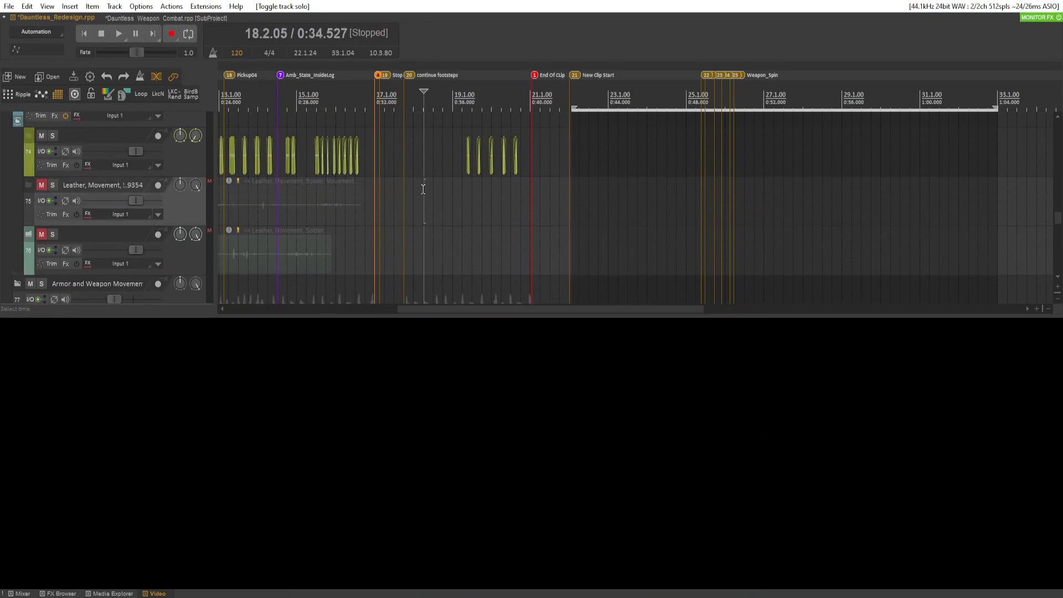
key("space")
key("space")
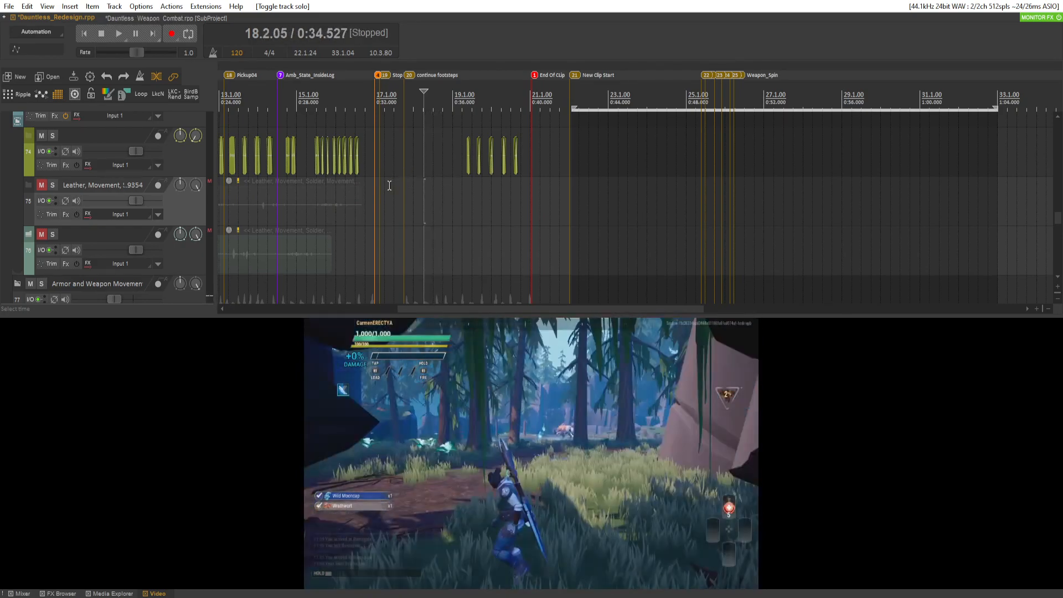
left_click(389, 186)
key("space")
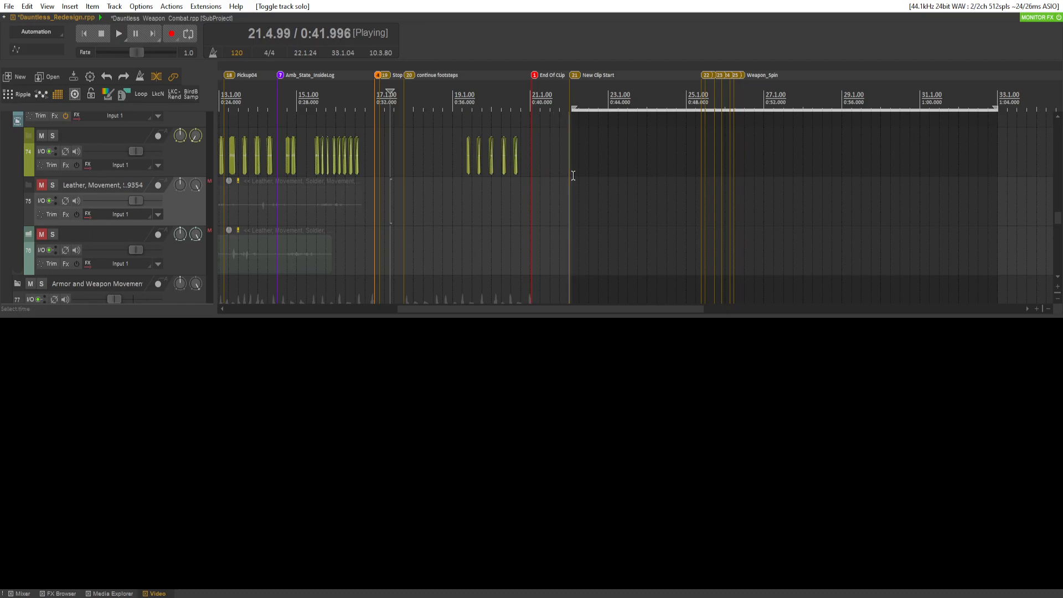
scroll(107, 175, "up", 8)
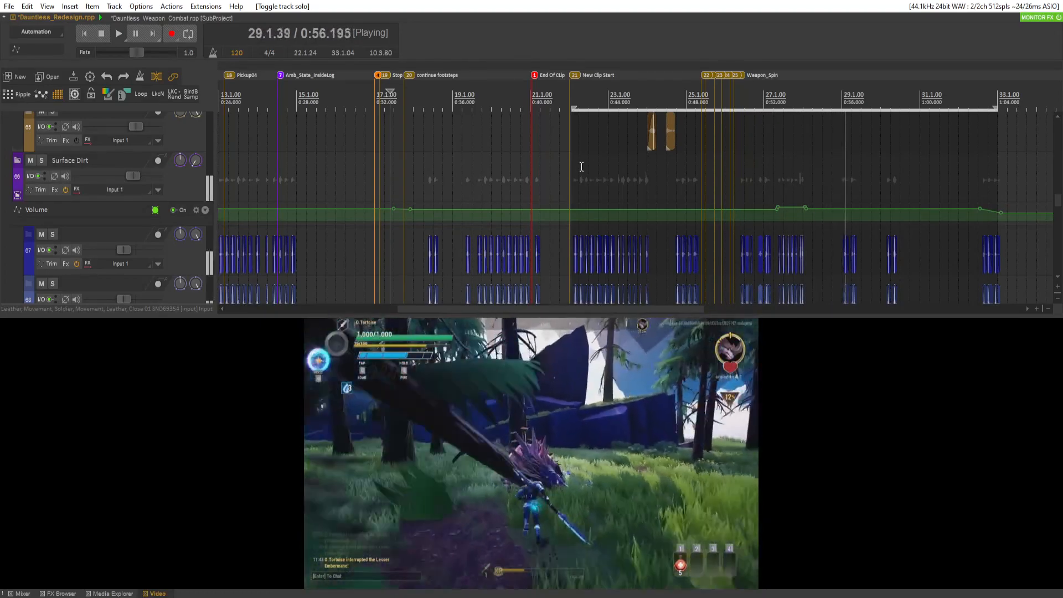
key("space")
Insert two new tracks below the Dauntless SFX_ONLY track at the start of the track list
scroll(140, 217, "up", 3)
scroll(142, 213, "up", 10)
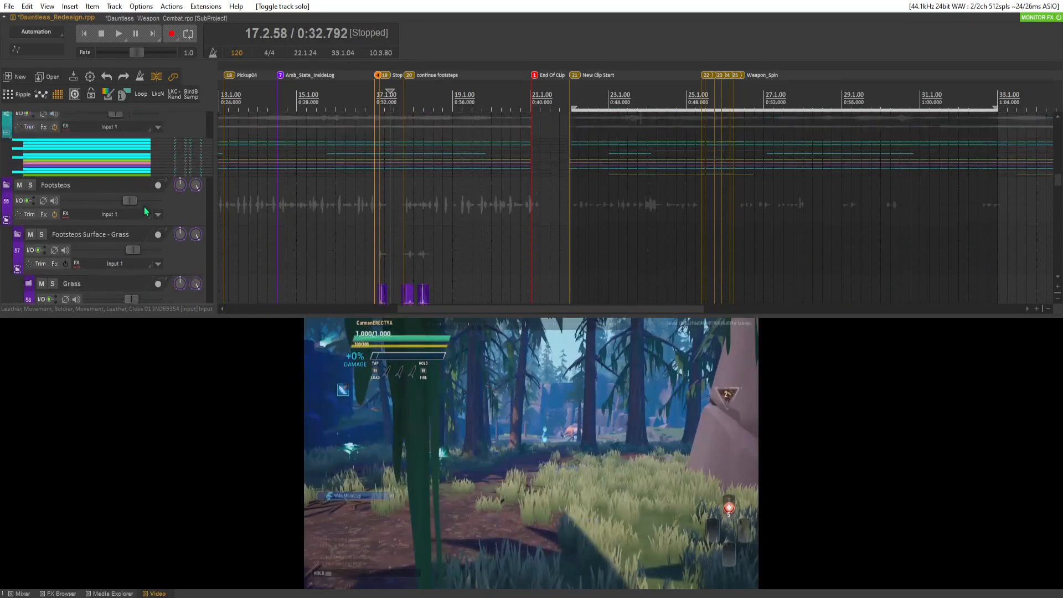
scroll(146, 205, "up", 12)
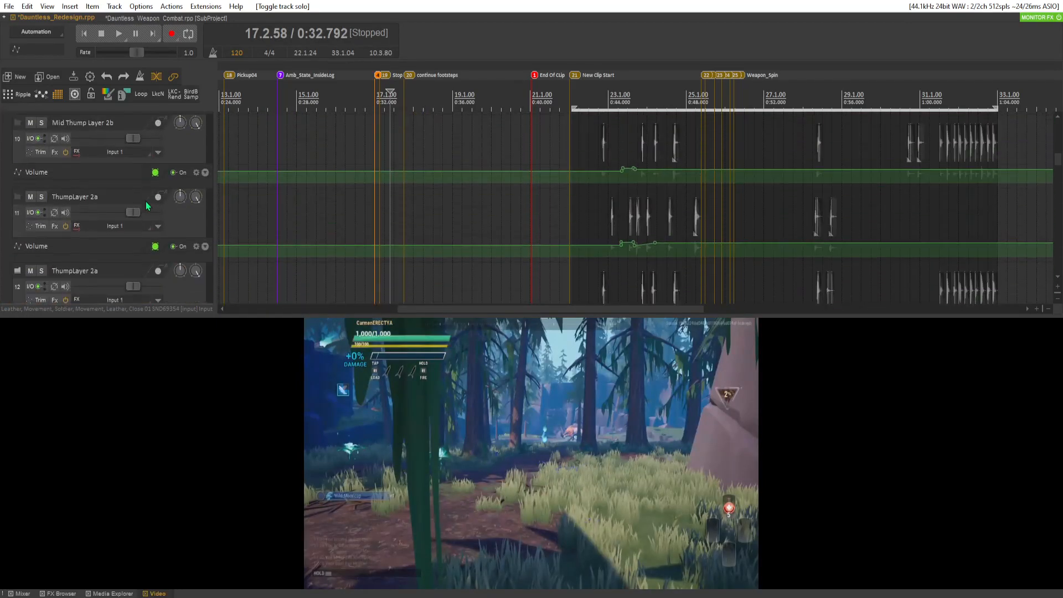
scroll(147, 205, "up", 10)
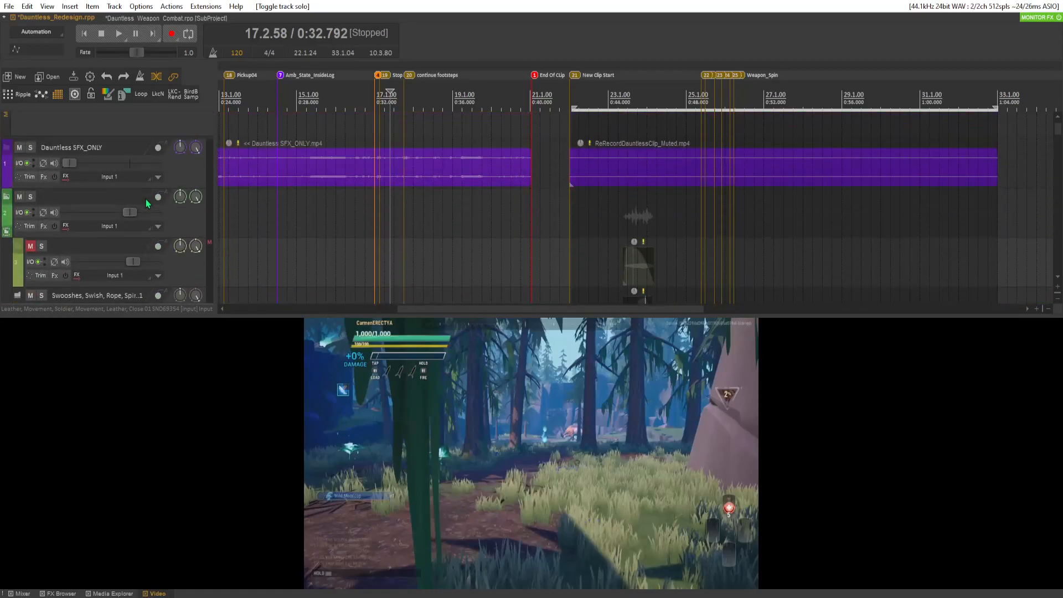
left_click(194, 199)
right_click(194, 198)
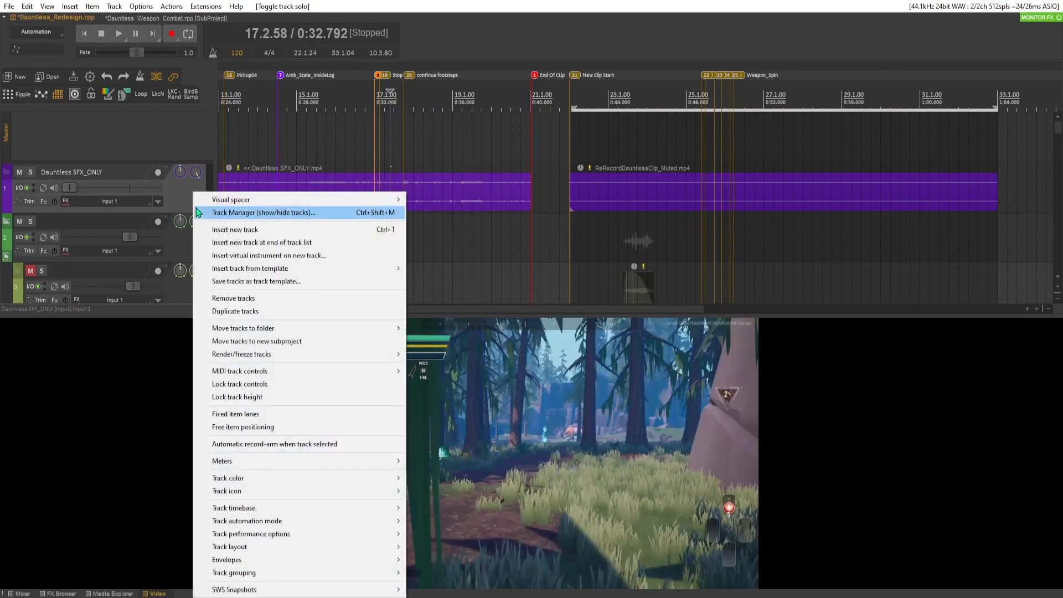
left_click(195, 231)
right_click(195, 232)
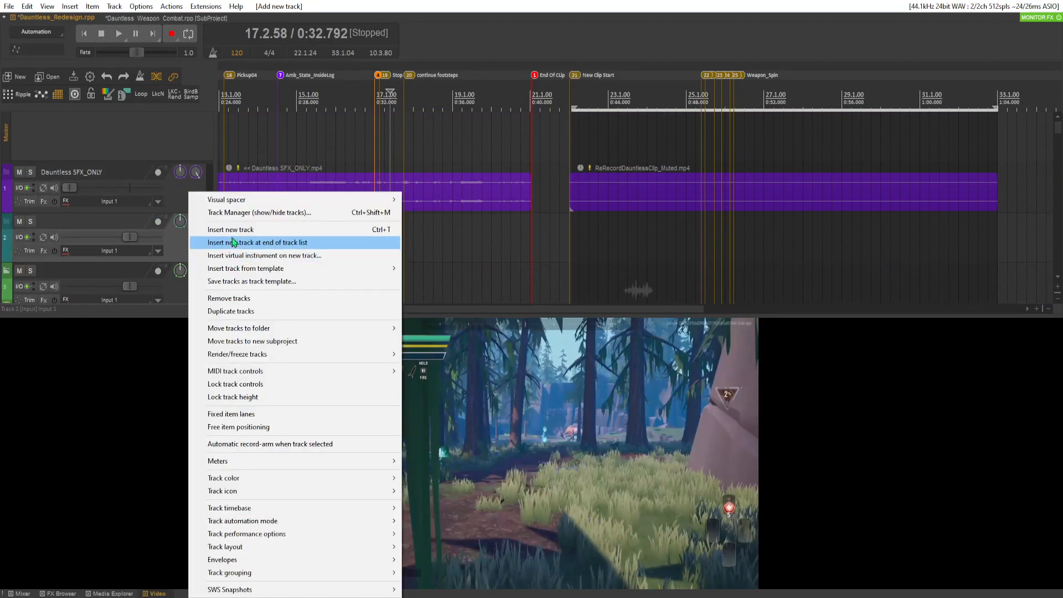
left_click(200, 230)
scroll(19, 242, "down", 1)
scroll(20, 242, "down", 1)
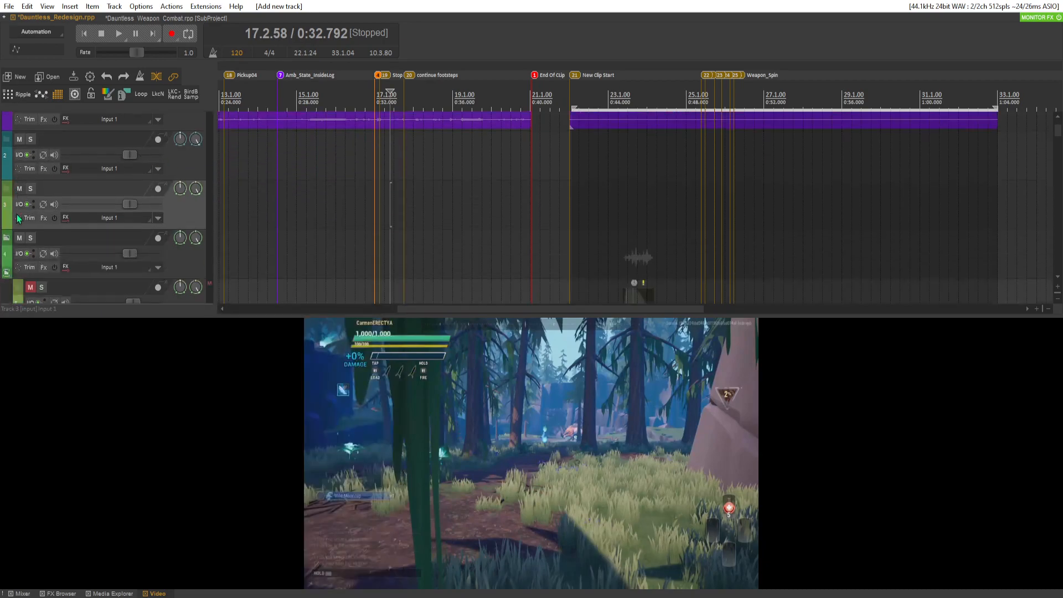
Make the first new track a folder holding only the second, and name the folder "Folage & Tree Fall"
left_click(6, 143)
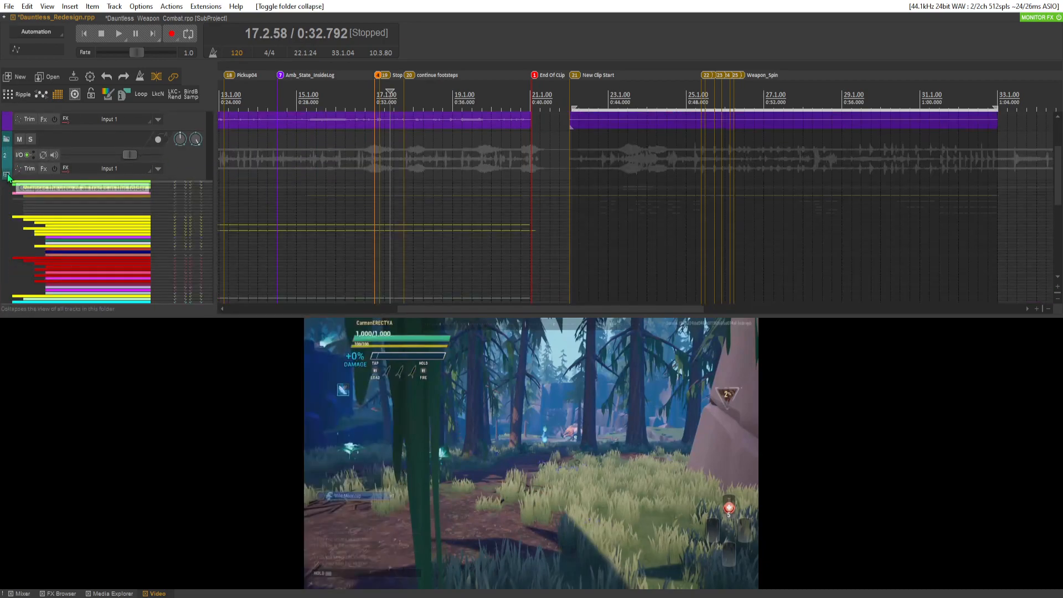
left_click(18, 188)
left_click(19, 188)
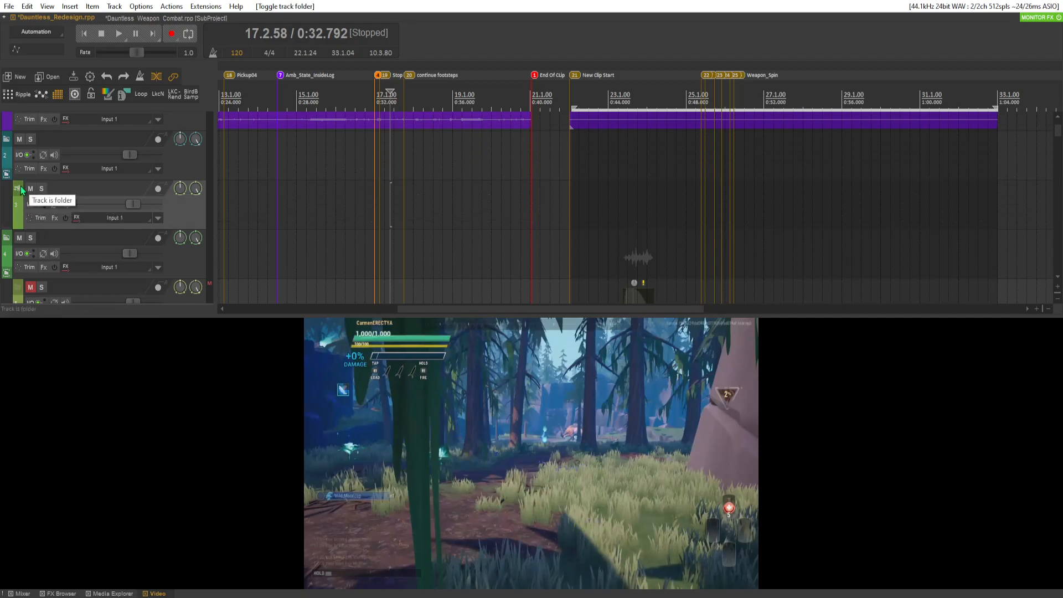
double_click(101, 139)
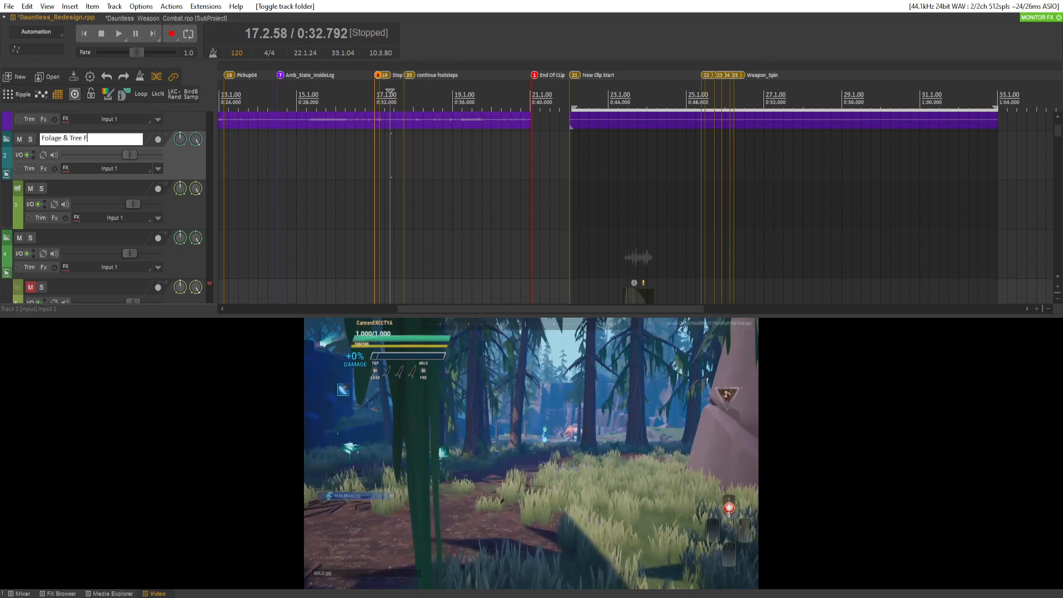
type("l")
key("Return")
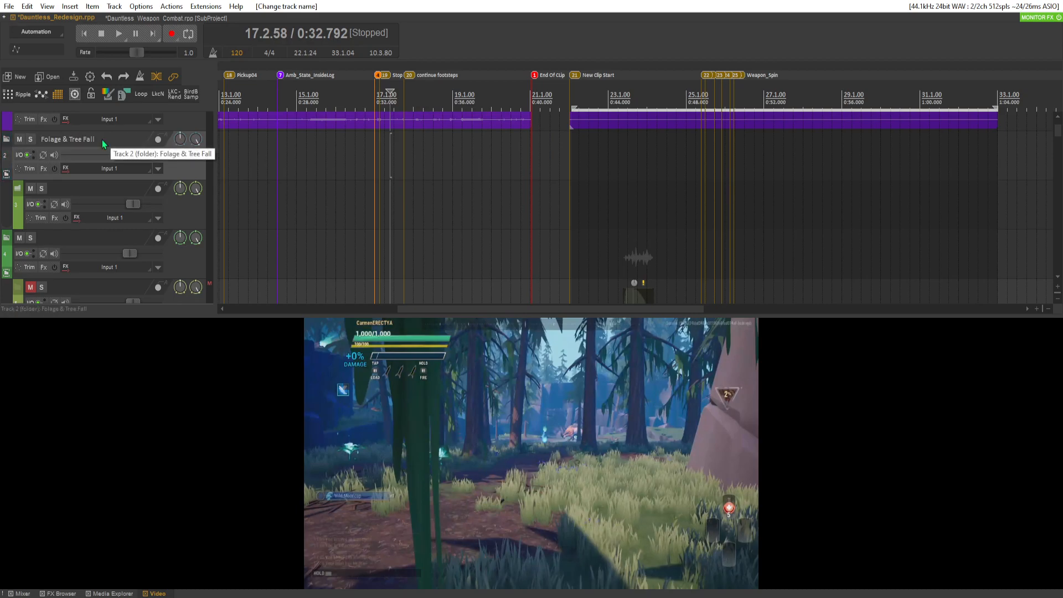
scroll(119, 139, "up", 1)
scroll(111, 166, "down", 1)
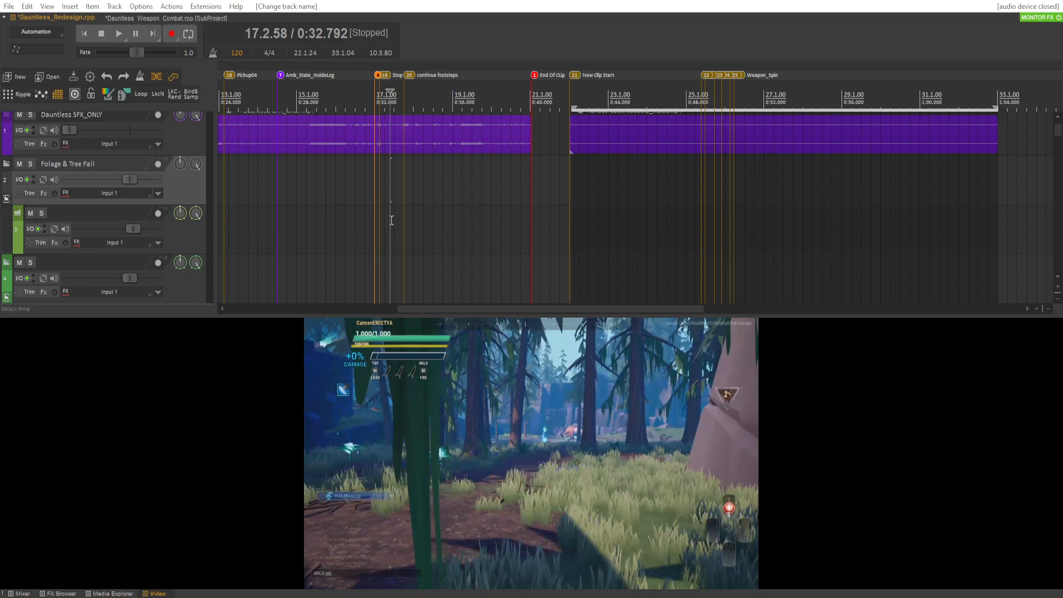
Replay the passage between about 27.1 and 28.2 from several starting points to locate where the tree begins to fall
left_click(761, 214)
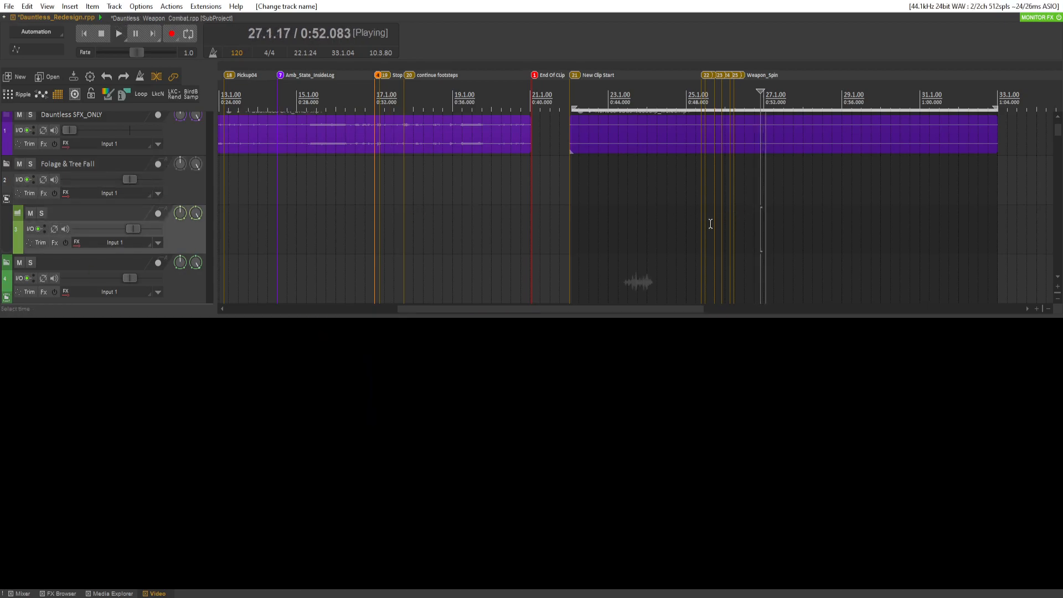
left_click(712, 223)
key("space")
left_click(775, 224)
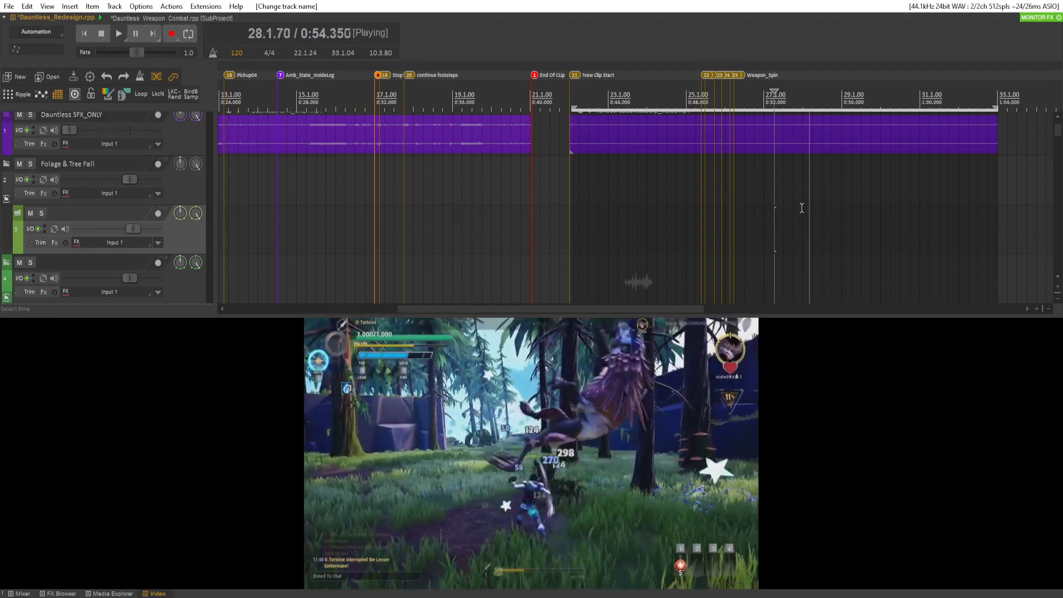
left_click(804, 231)
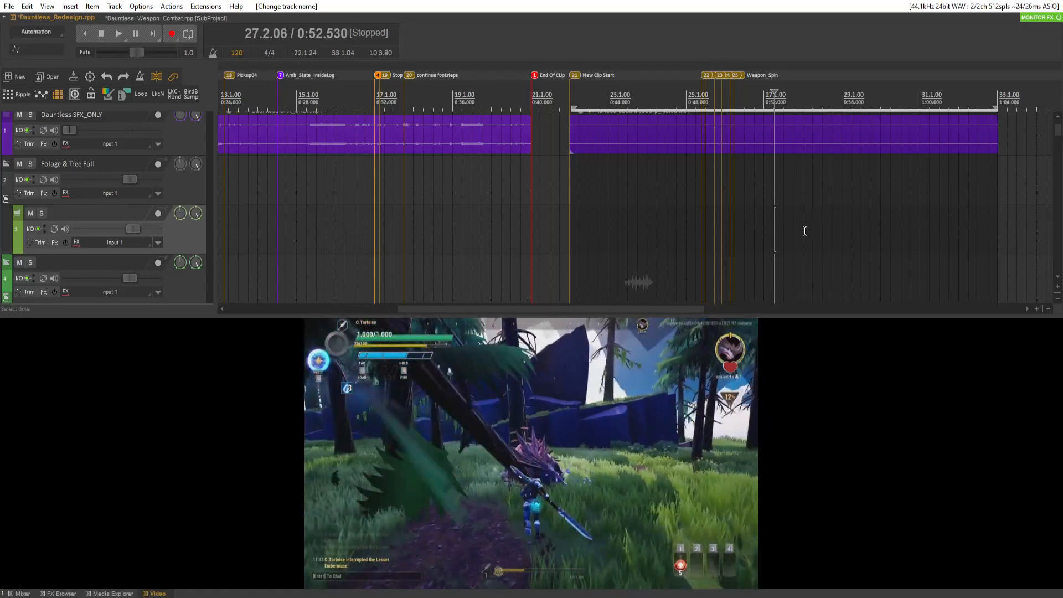
key("space")
key("space")
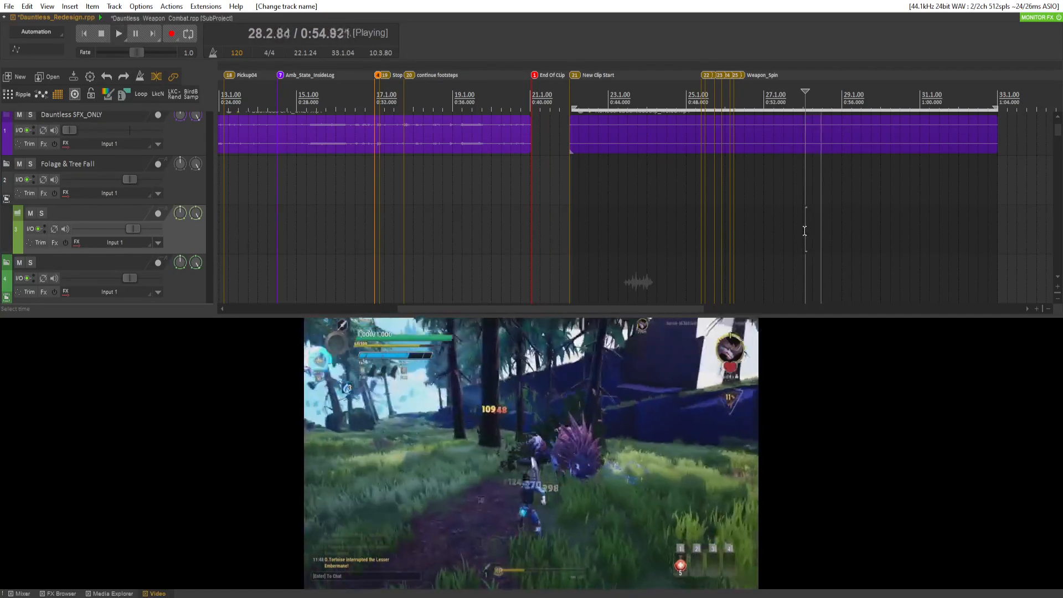
key("space")
left_click(795, 229)
key("space")
left_click(802, 231)
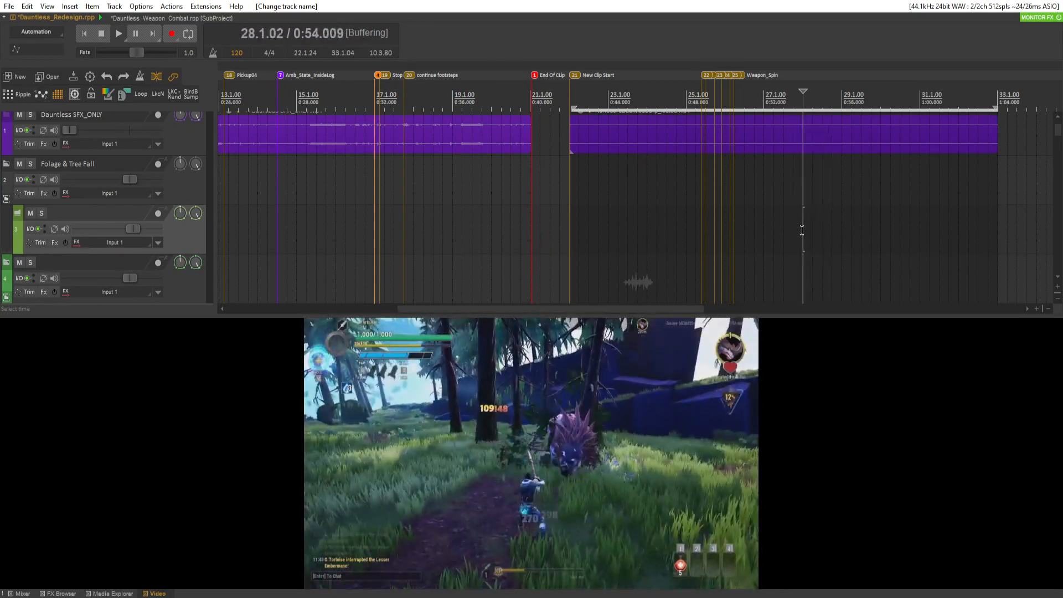
left_click(798, 231)
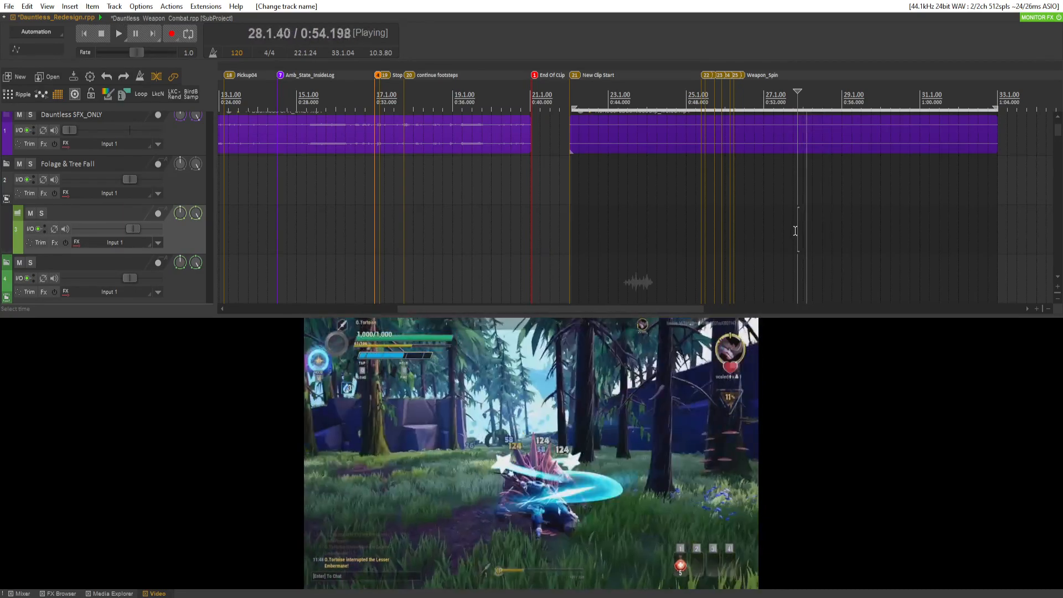
left_click(796, 231)
key("space")
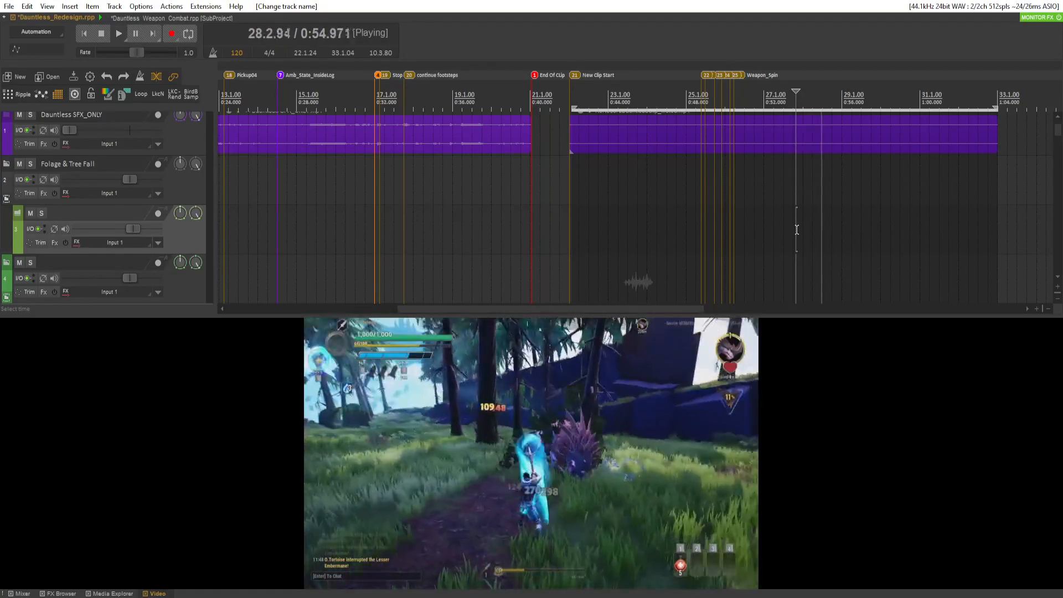
key("space")
Nudge the edit cursor forward in small increments to the tree's breaking moment at 28.2.73
key("Right")
key("Right")
key("Right")
key("Right")
key("Right")
key("Right")
key("Right")
key("Right")
key("Right")
key("Right")
key("Right")
key("Right")
key("Right")
key("Right")
key("Right")
key("Right")
key("Right")
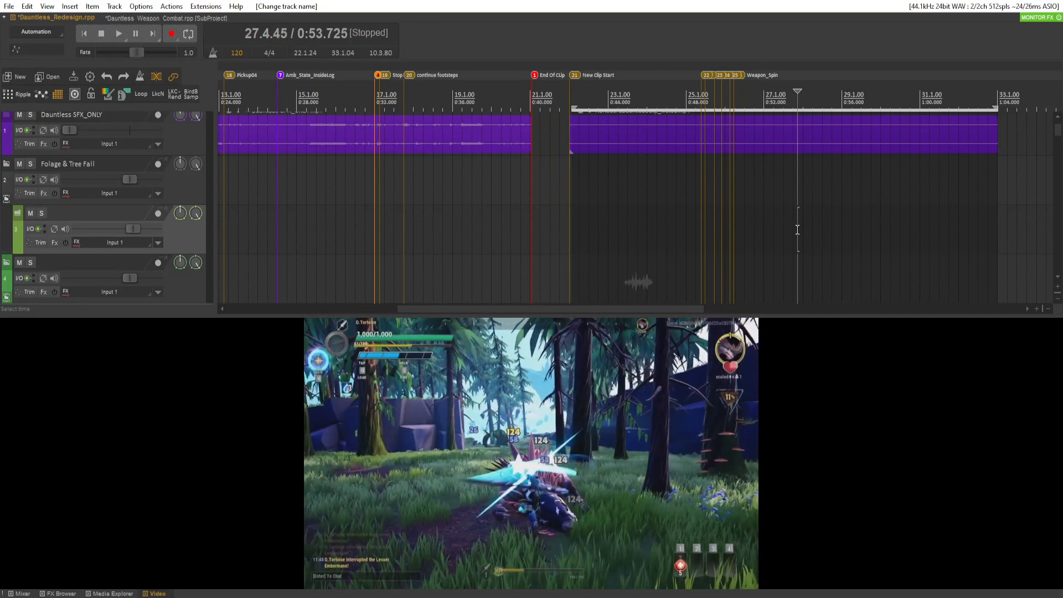
key("Right")
key("Right")
key("Right")
key("Right")
key("Right")
key("Right")
key("Right")
key("Right")
key("Right")
key("Right")
key("Right")
key("Right")
key("Right")
key("Right")
key("Right")
key("Right")
key("Right")
key("Right")
key("Right")
key("Right")
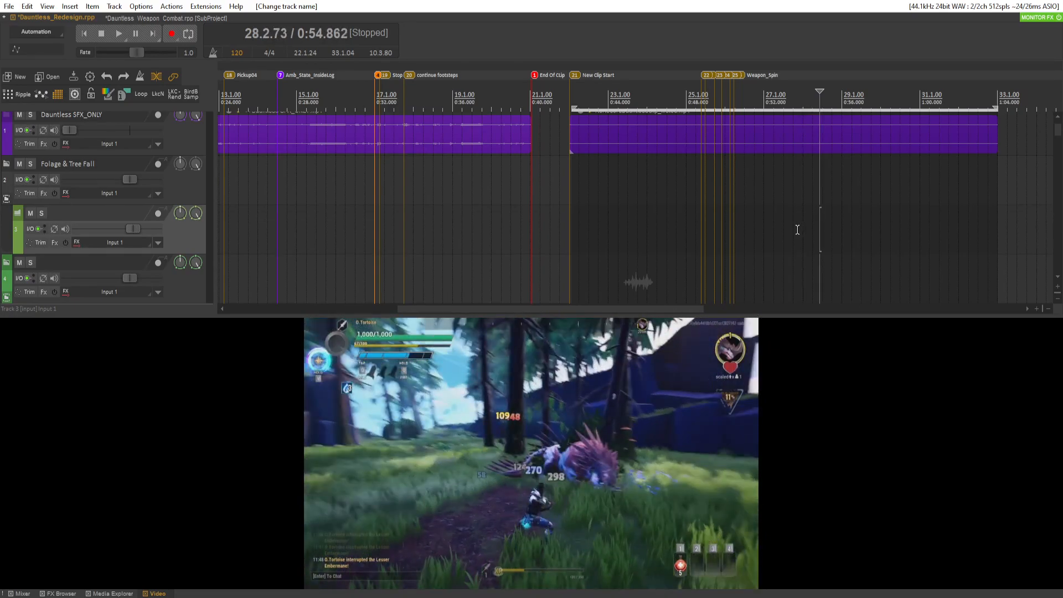
Place the edit cursor at 28.2.81 and add a marker there named "Tree Falling"
right_click(821, 107)
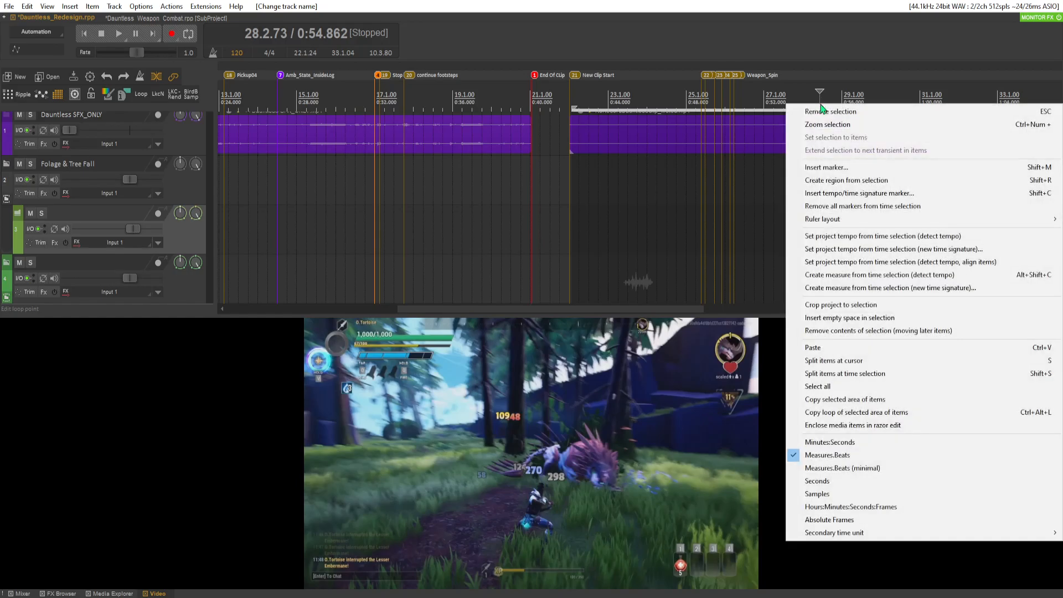
left_click(820, 96)
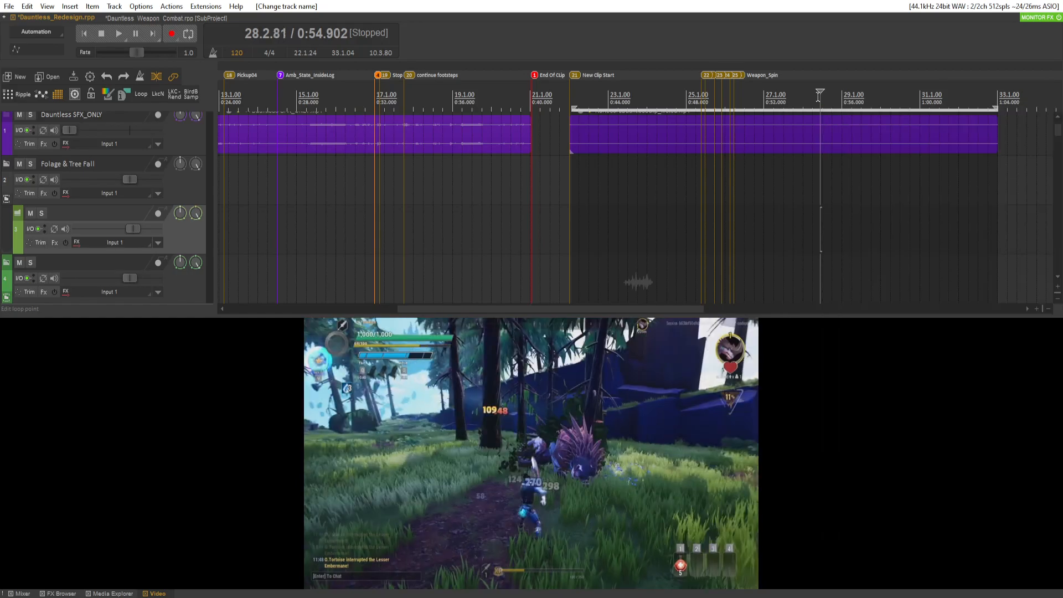
key("shift+m")
type("Free Fa")
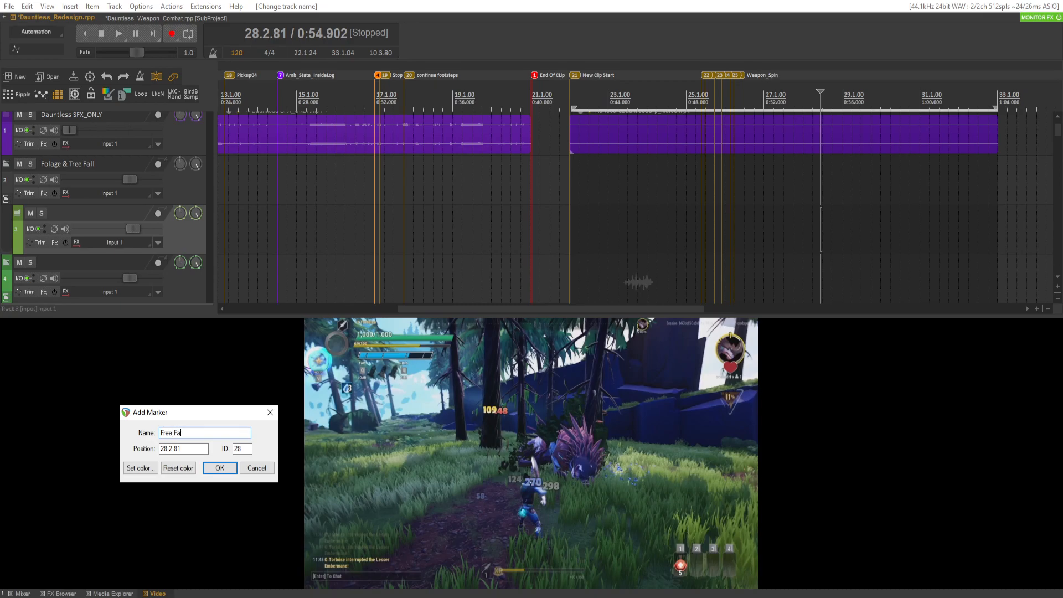
key("BackSpace")
key("BackSpace")
key("BackSpace")
key("BackSpace")
key("BackSpace")
key("BackSpace")
key("BackSpace")
type("Tree Falling")
key("Return")
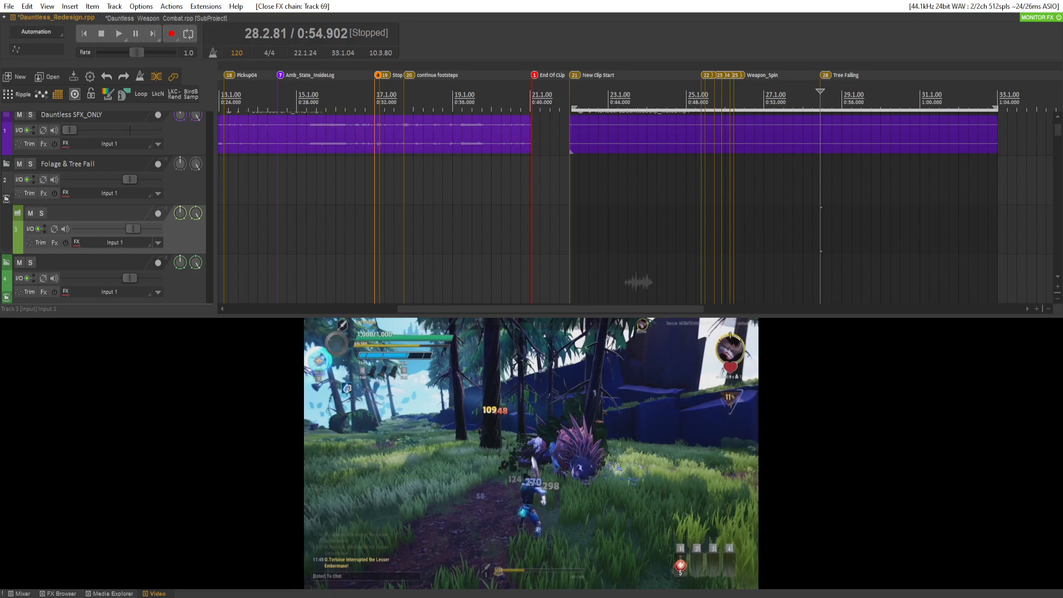
Play briefly from the Tree Falling marker to check its timing against the video
key("space")
key("space")
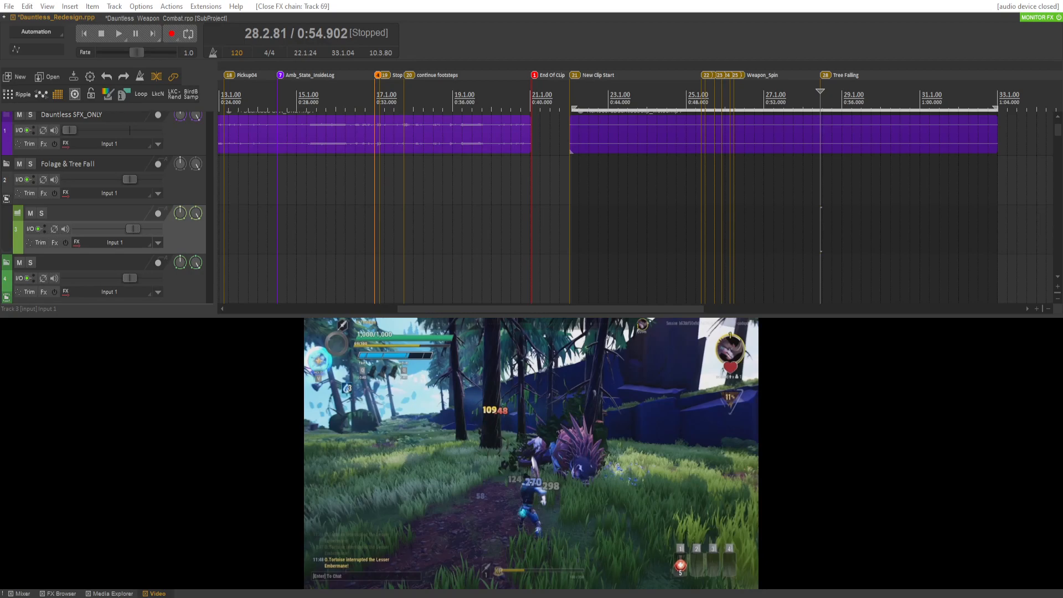
mouse_move(107, 504)
left_mouse_down()
mouse_move(879, 267)
mouse_move(820, 246)
left_mouse_up()
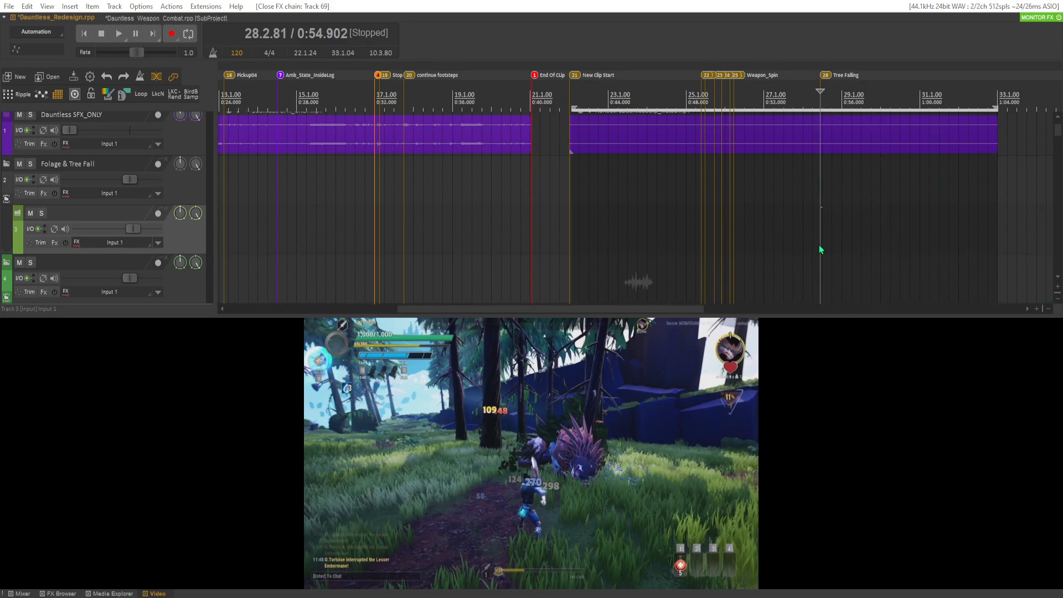
Place the "Vegetation, Tree, Branch, Stick, Fall On Forest Floor" sound at the Tree Falling marker and play it against the video
left_click(820, 231)
key("space")
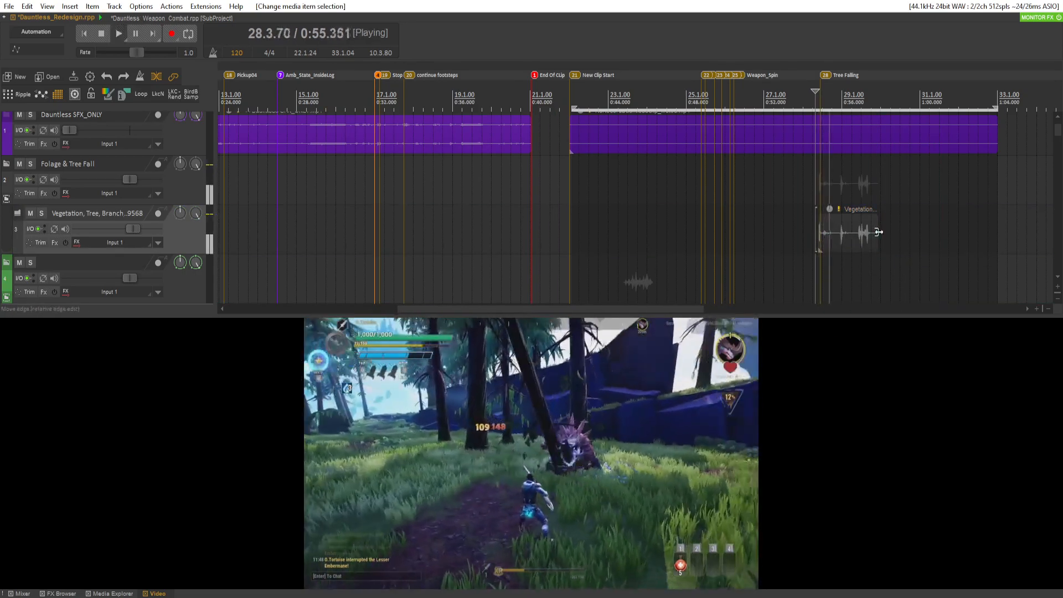
scroll(831, 231, "up", 2)
key("space")
key("space")
key("space")
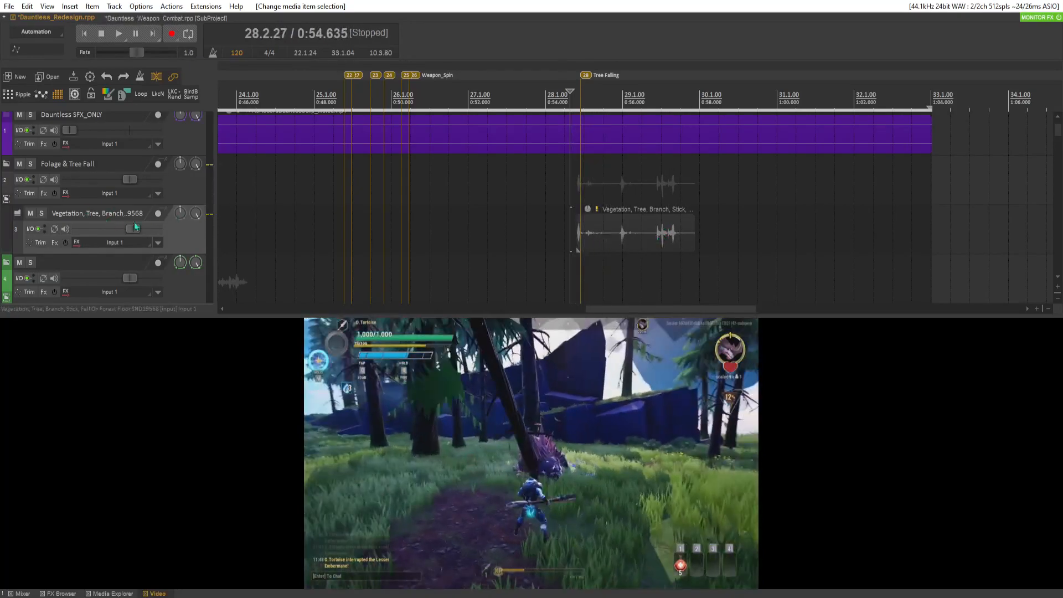
Add a track above the branch fall sound, split the sound after its first hit and move the later part up to overlap
right_click(181, 194)
left_click(216, 229)
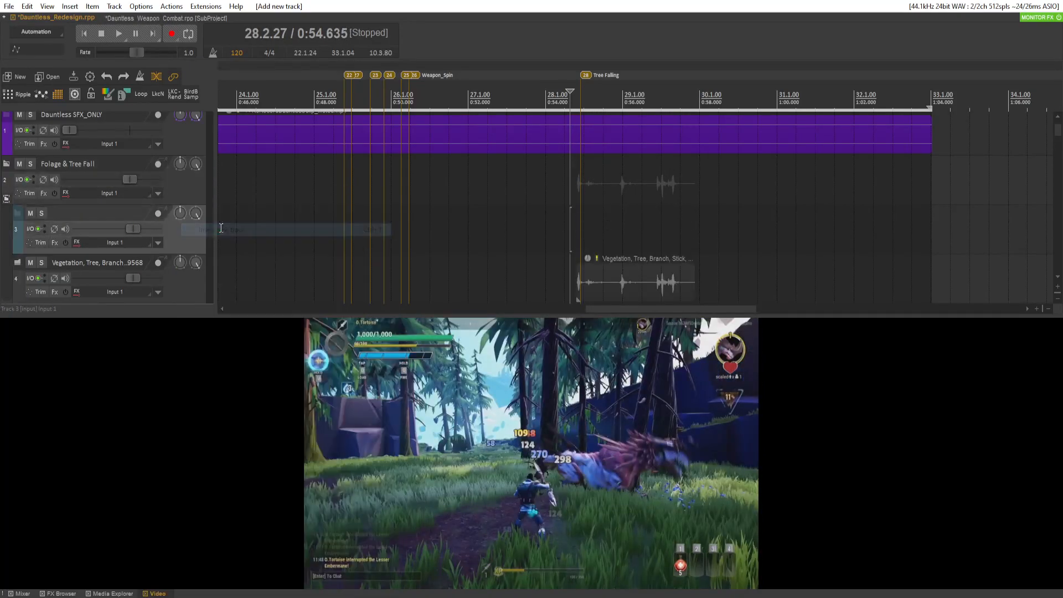
left_click(620, 287)
key("s")
left_click_drag(619, 286, 590, 246)
Play the overlapping branch fall pieces twice from just before the Tree Falling marker
left_click(569, 241)
key("space")
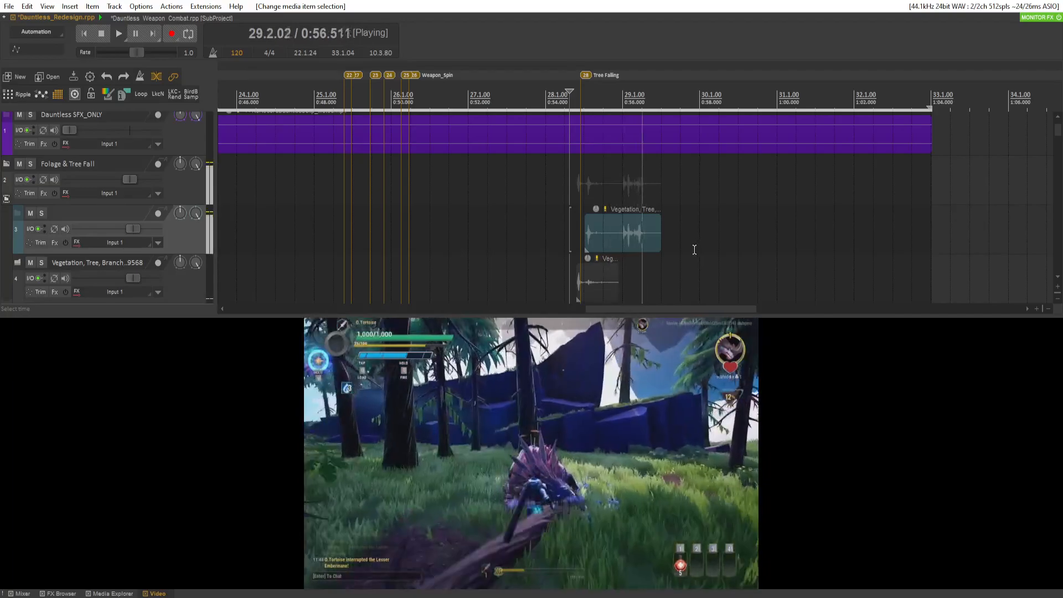
key("space")
key("space")
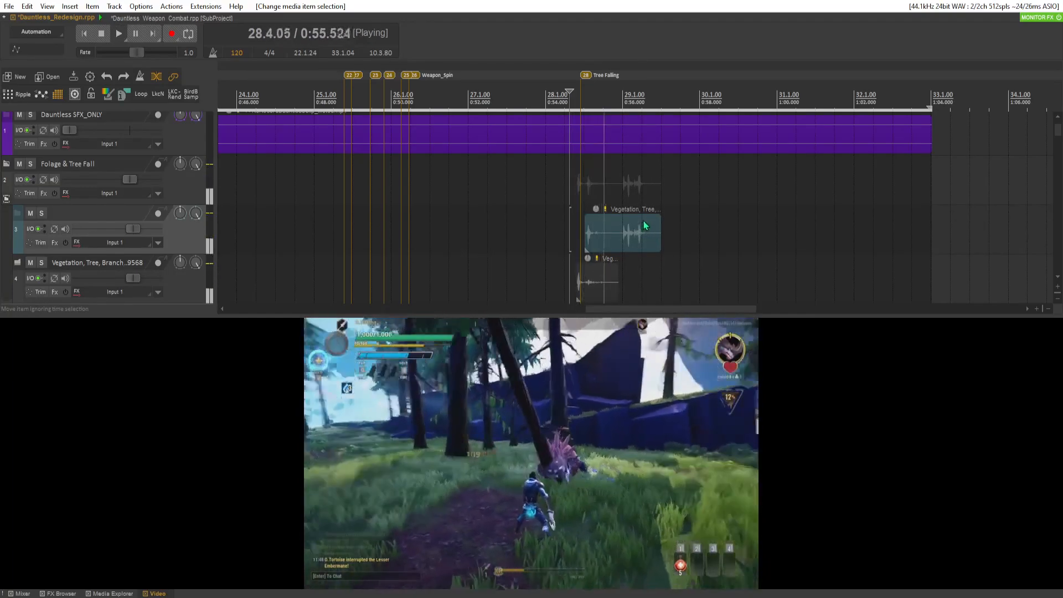
key("space")
Split the upper branch fall piece at 28.4.83 and add another track at the top of the Folage & Tree Fall folder
left_click(620, 231)
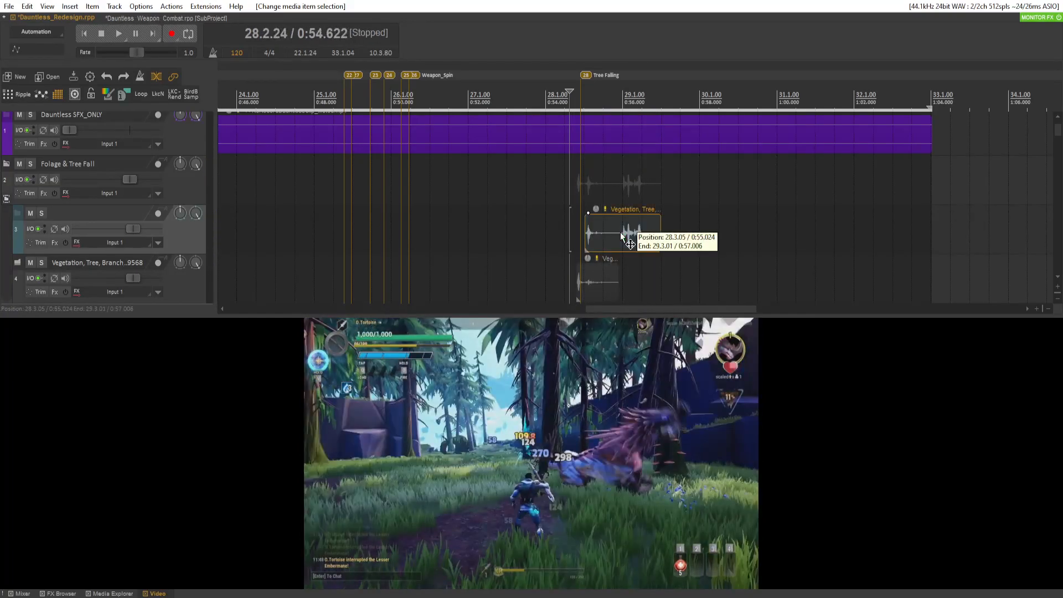
key("s")
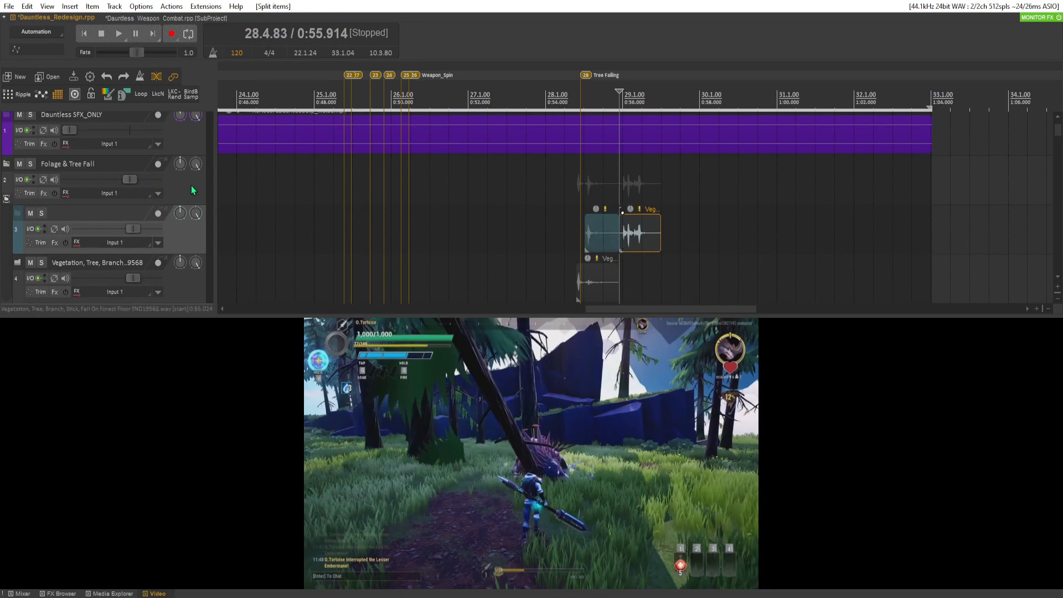
right_click(190, 187)
left_click(225, 223)
scroll(160, 175, "down", 1)
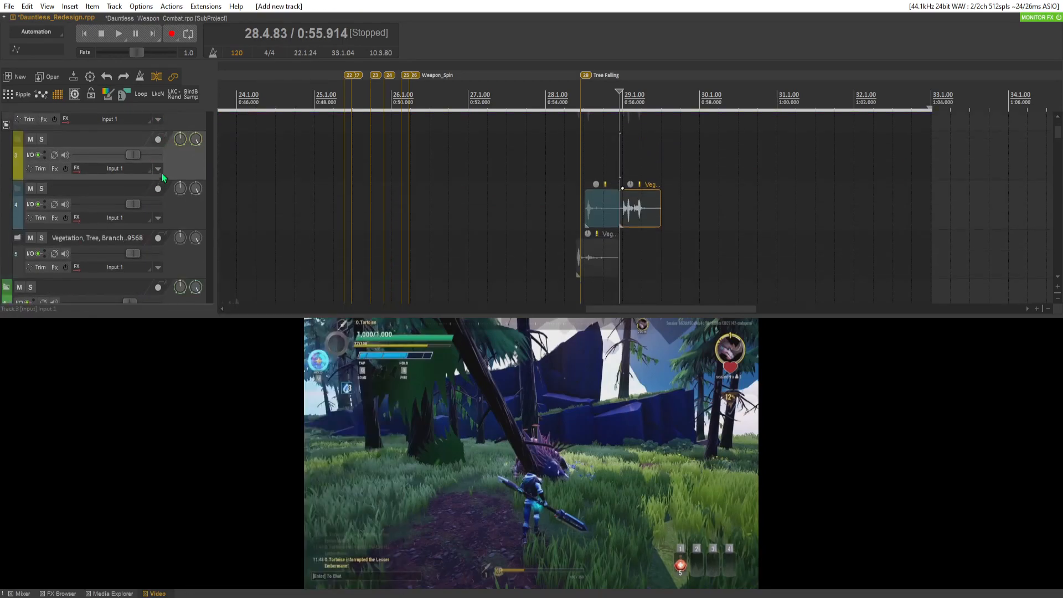
Move the first branch fall piece to the new upper track and the last piece earlier onto the bottom branch track
left_click_drag(185, 159, 184, 235)
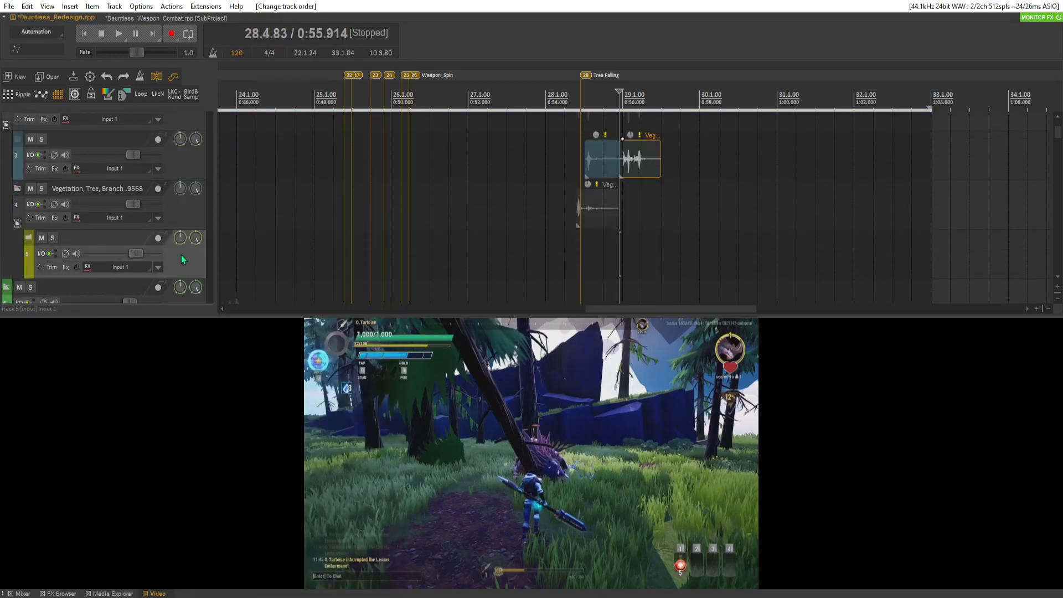
key("ctrl+z")
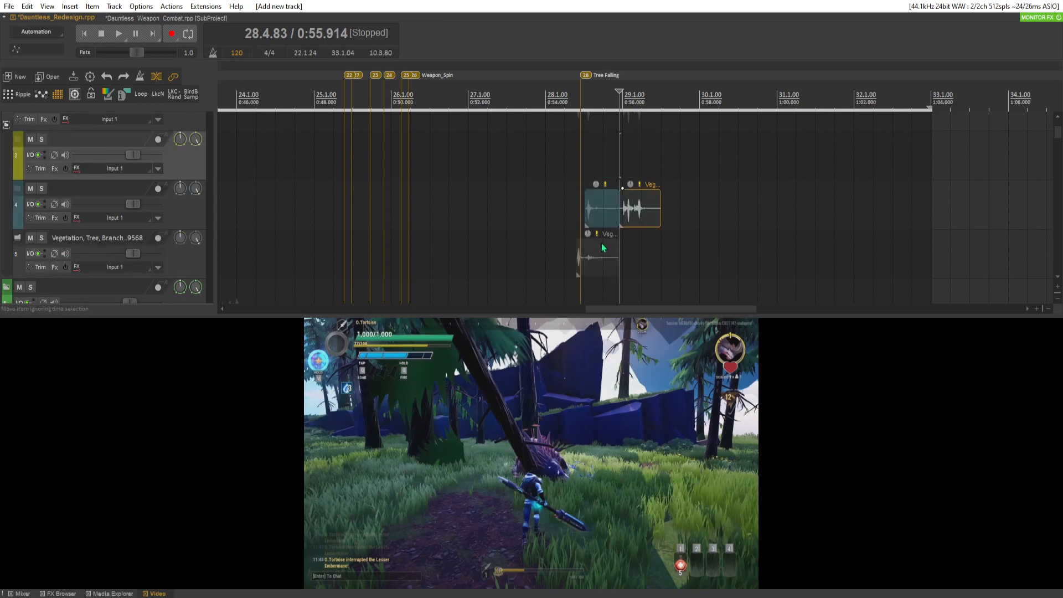
left_click_drag(601, 261, 596, 170)
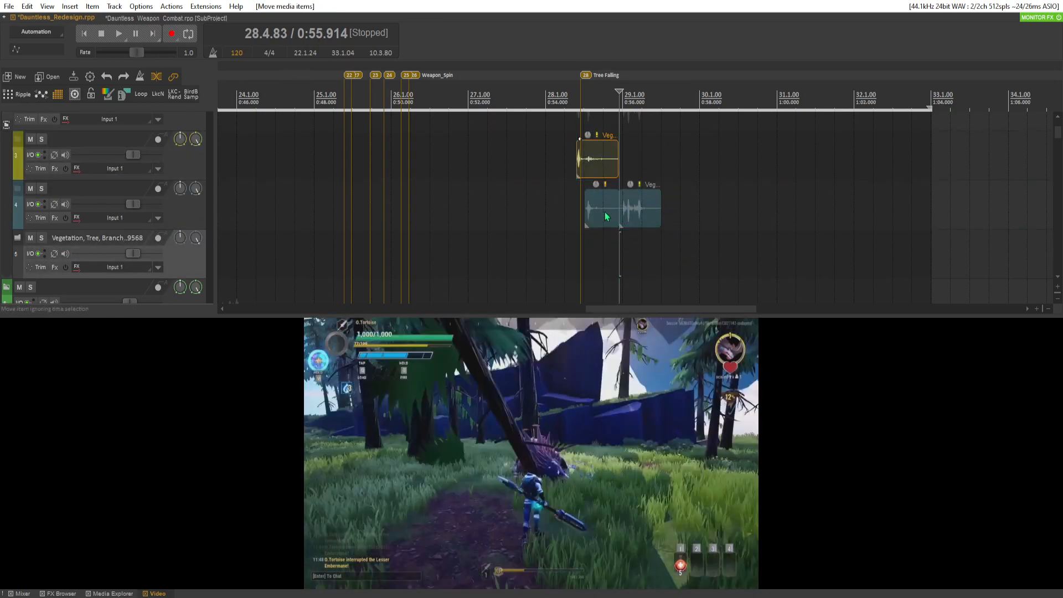
left_click_drag(644, 214, 609, 252)
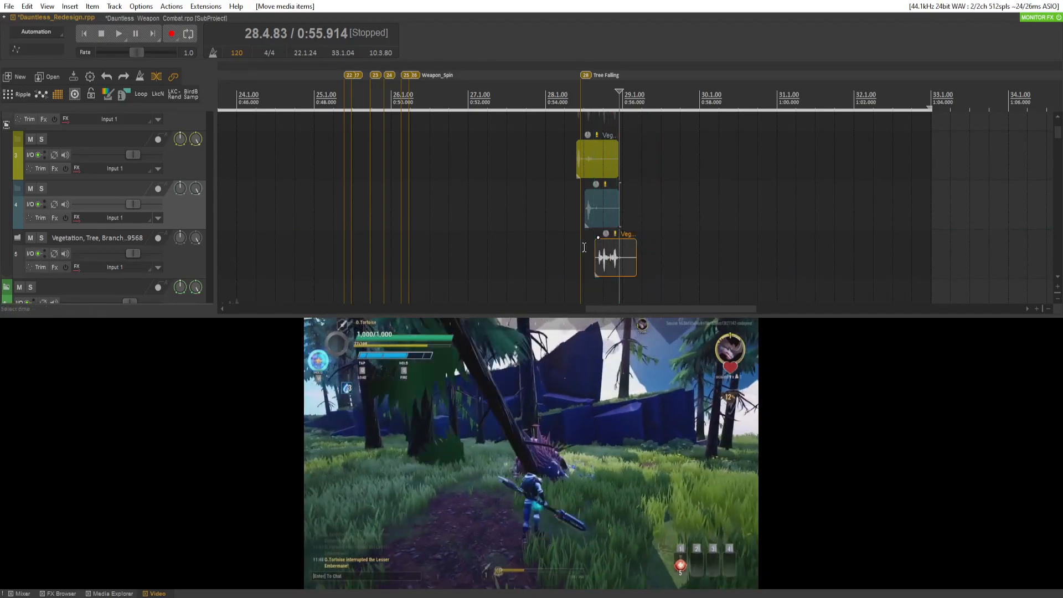
Audition the three branch fall layers and shift the last piece slightly later, checking it against the video
left_click(566, 243)
key("space")
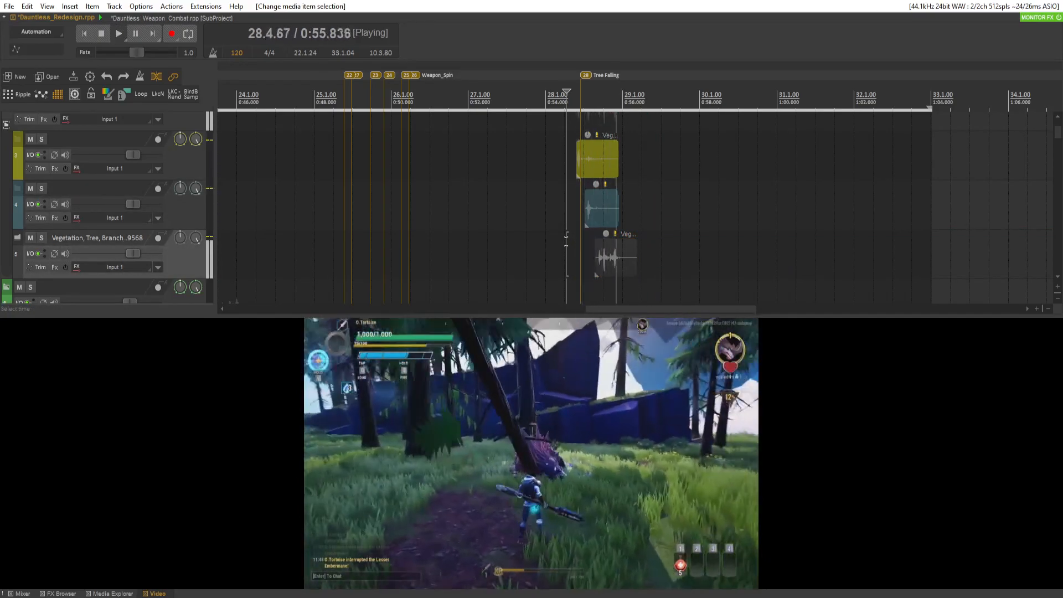
key("space")
left_click_drag(619, 264, 632, 264)
key("space")
key("space")
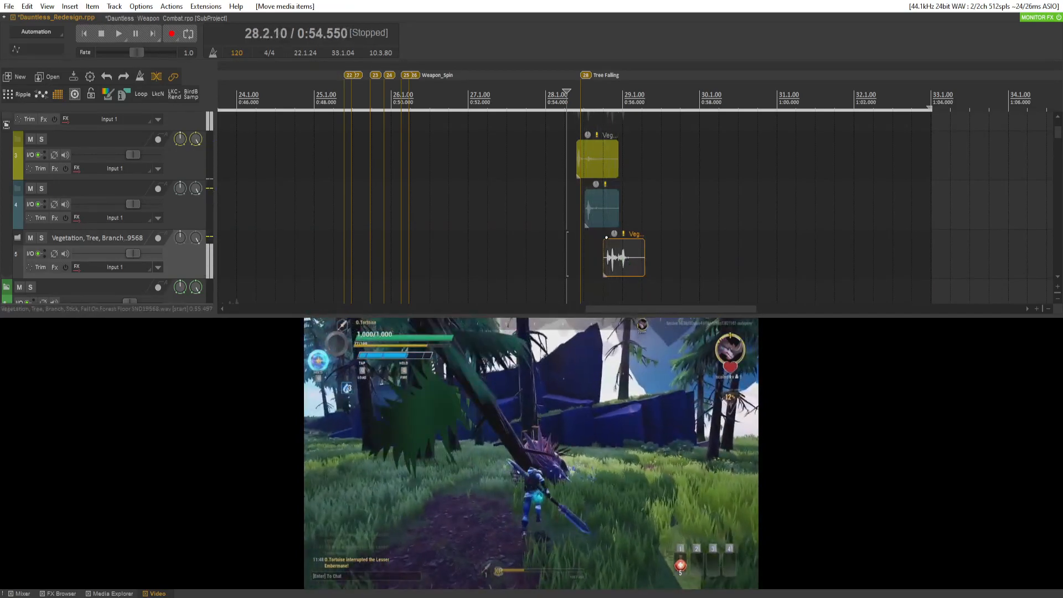
Bring in "Vegetation, Tree, Branch, Impact, Leaf, Large, Drop To Ground SND28081.wav" on a new track above the last branch piece and play it
key("alt+Tab")
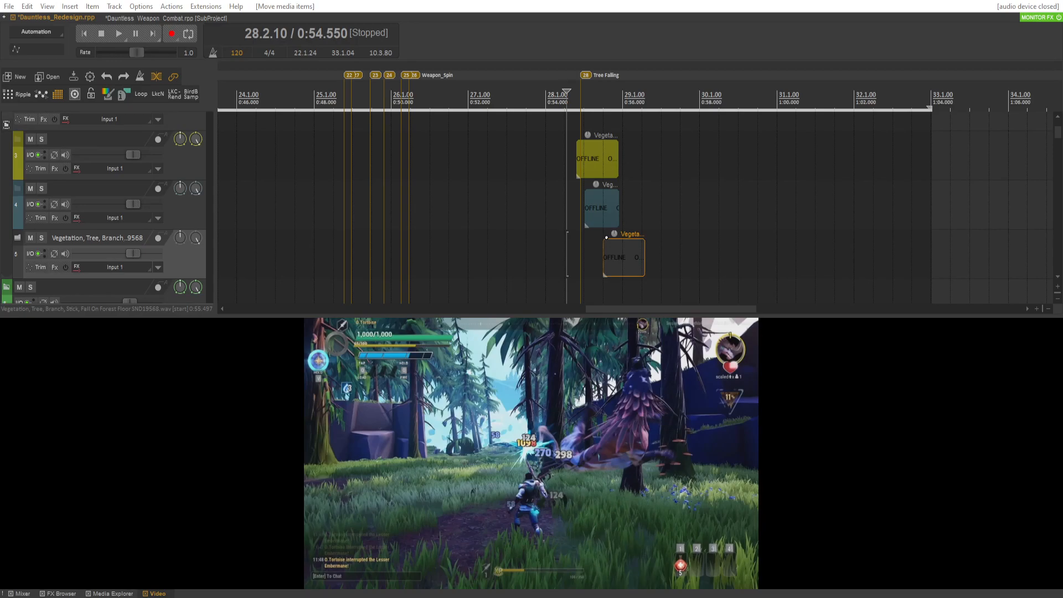
left_click_drag(1, 499, 605, 260)
right_click(186, 210)
left_click(211, 145)
left_click(594, 255)
key("space")
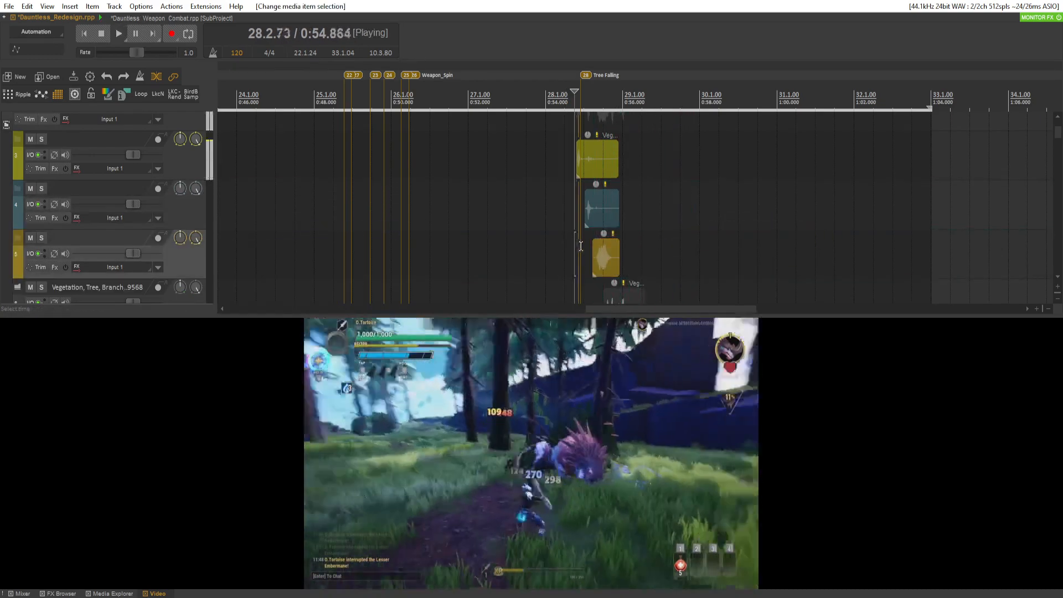
key("space")
Try to change the playback rate of the Drop To Ground impact sound
double_click(606, 259)
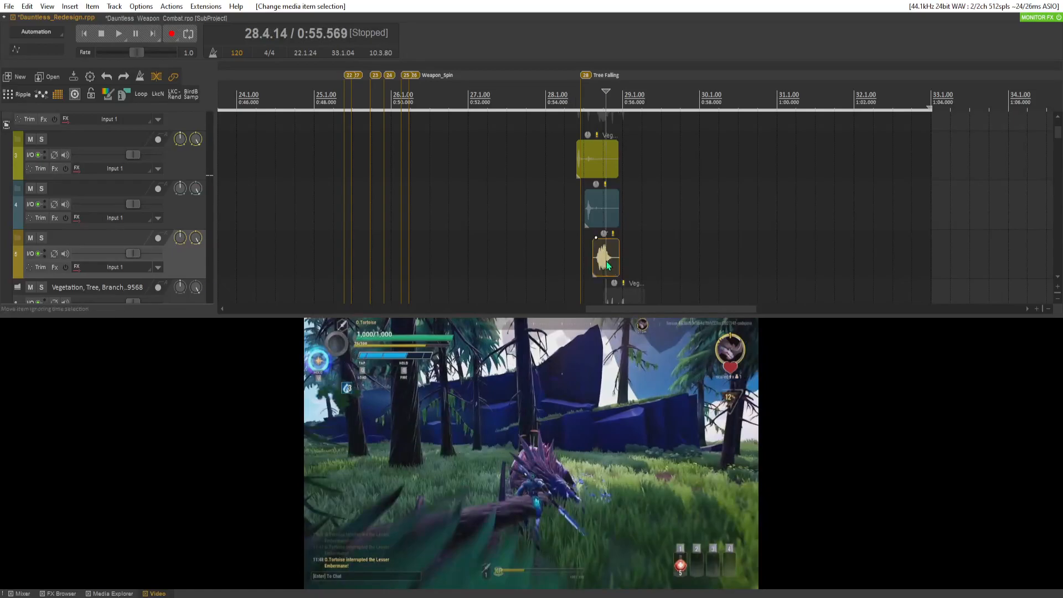
left_click(156, 412)
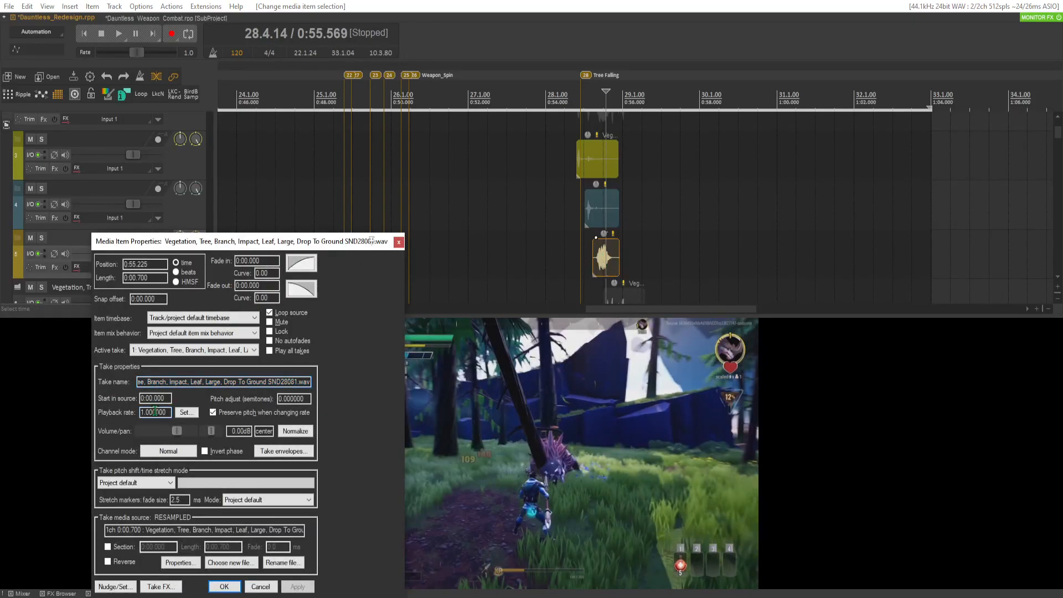
double_click(156, 412)
key("BackSpace")
key("Return")
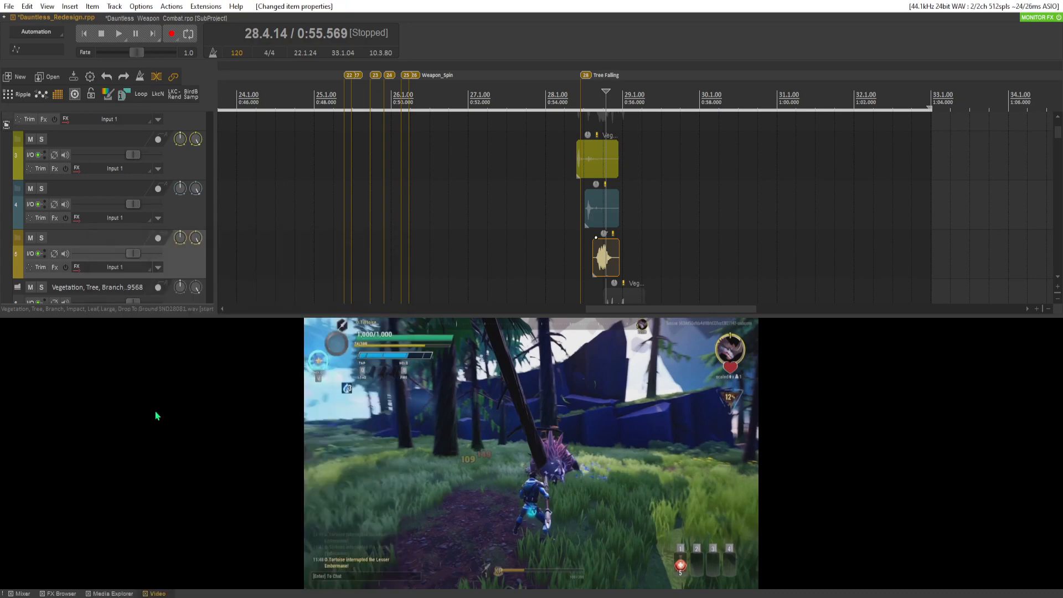
Set the Drop To Ground impact sound's playback rate to 0.7 and play the tree fall
double_click(607, 257)
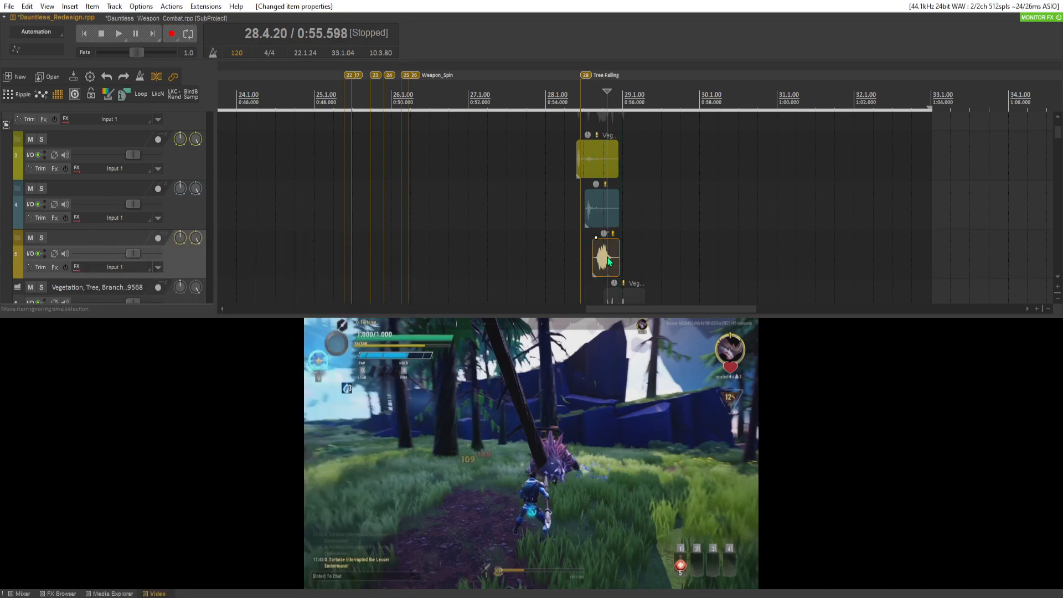
double_click(161, 413)
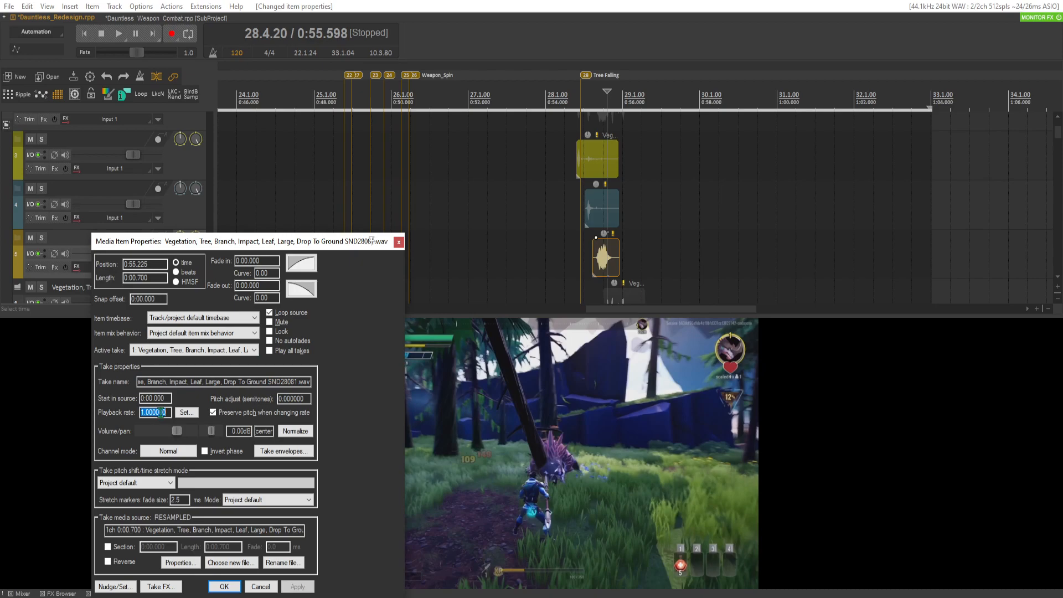
key("BackSpace")
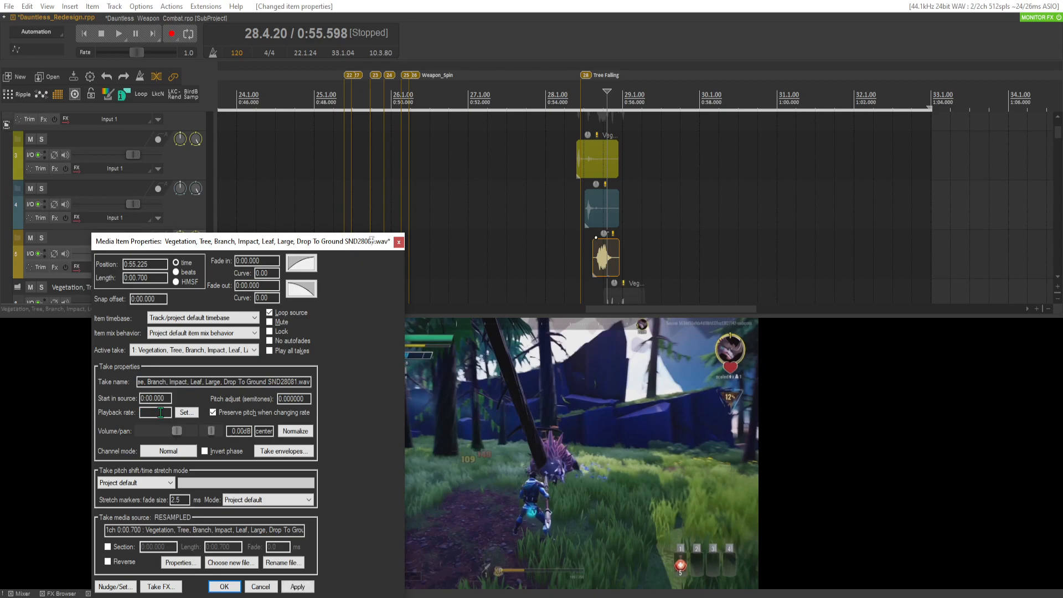
type("0.")
key("Escape")
left_click(576, 244)
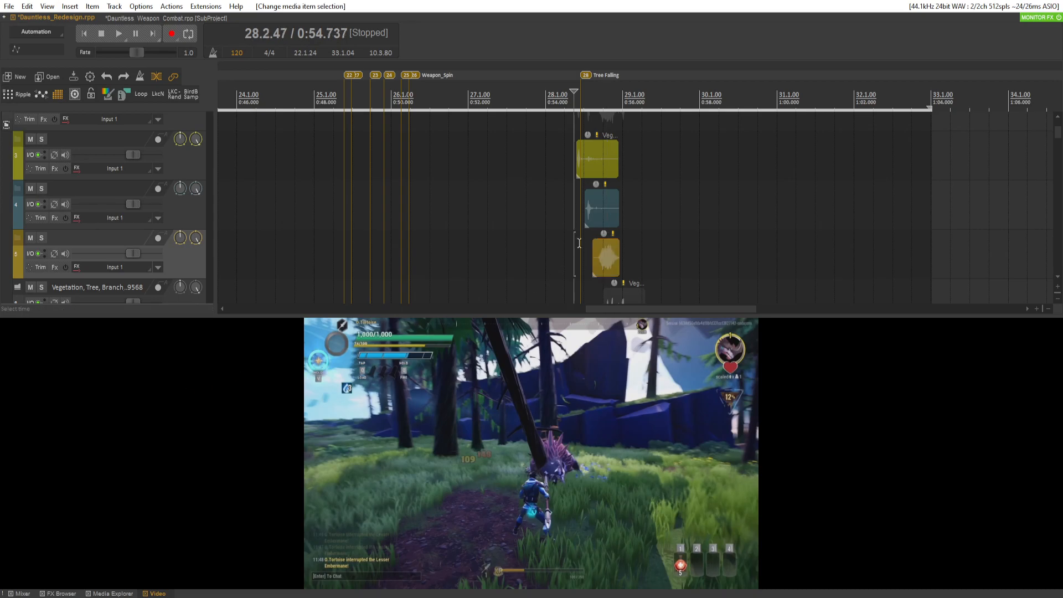
key("space")
key("space")
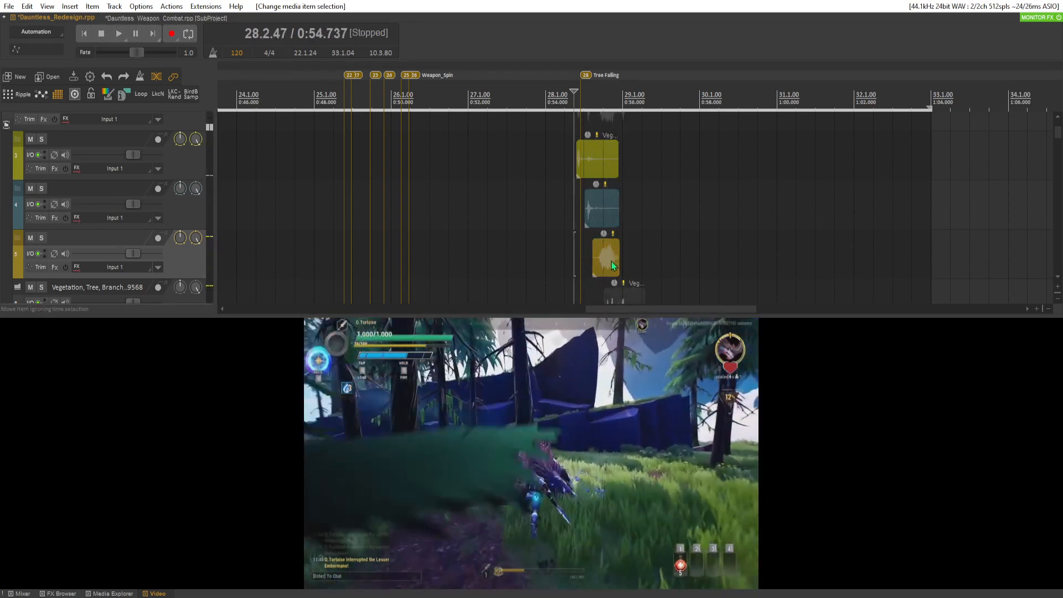
Readjust the Drop To Ground impact sound's playback rate and replay the tree fall from before its marker
double_click(612, 261)
double_click(158, 412)
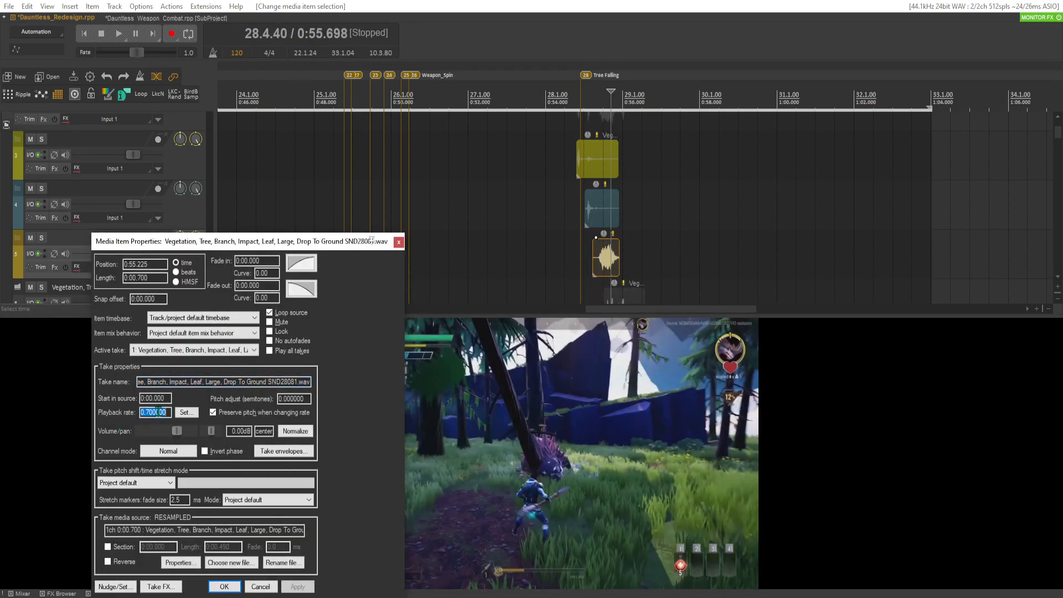
key("Return")
key("space")
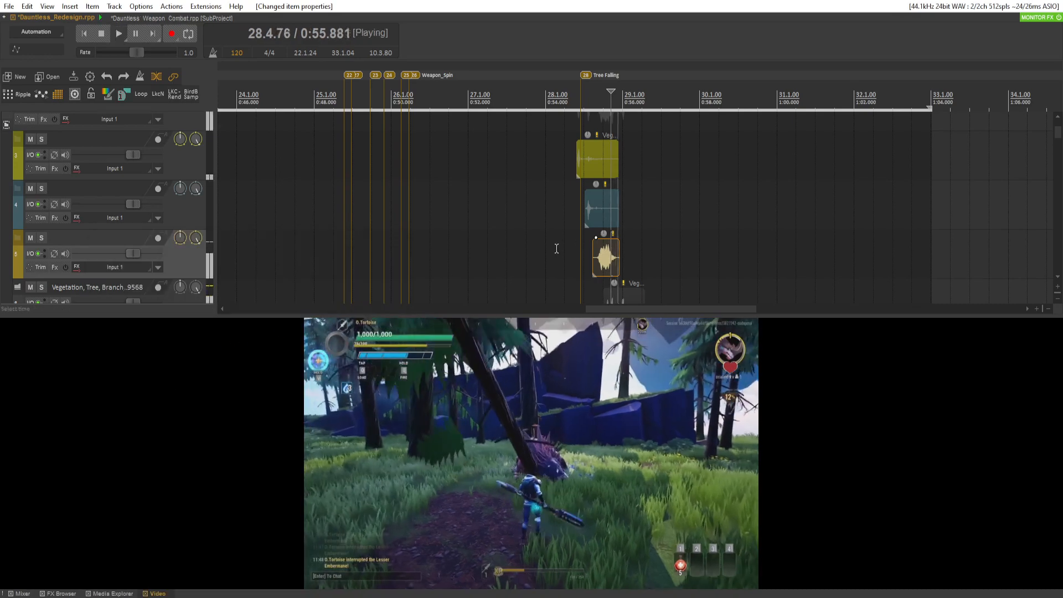
left_click(563, 245)
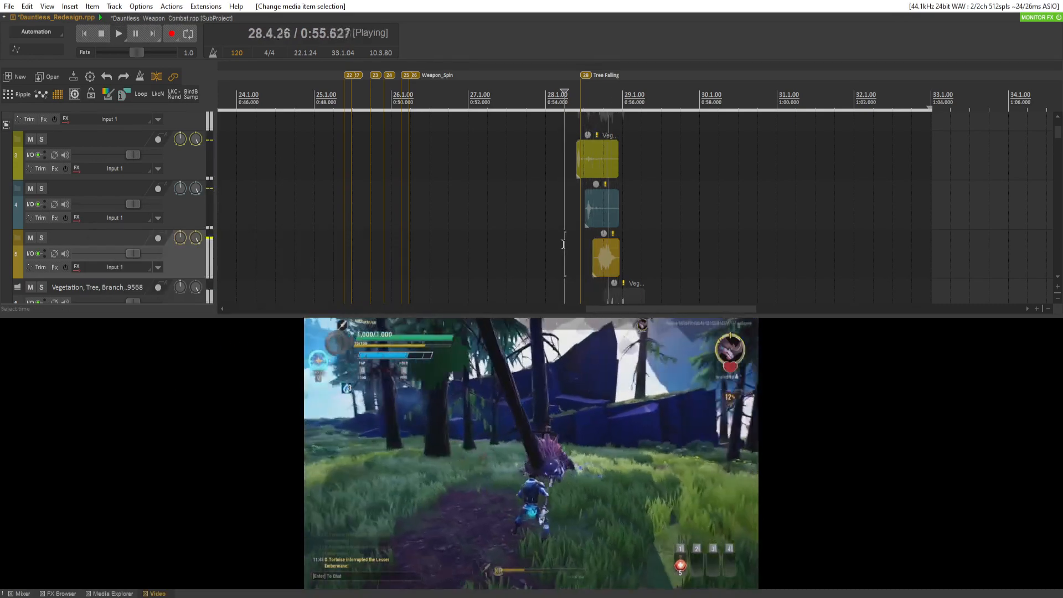
key("space")
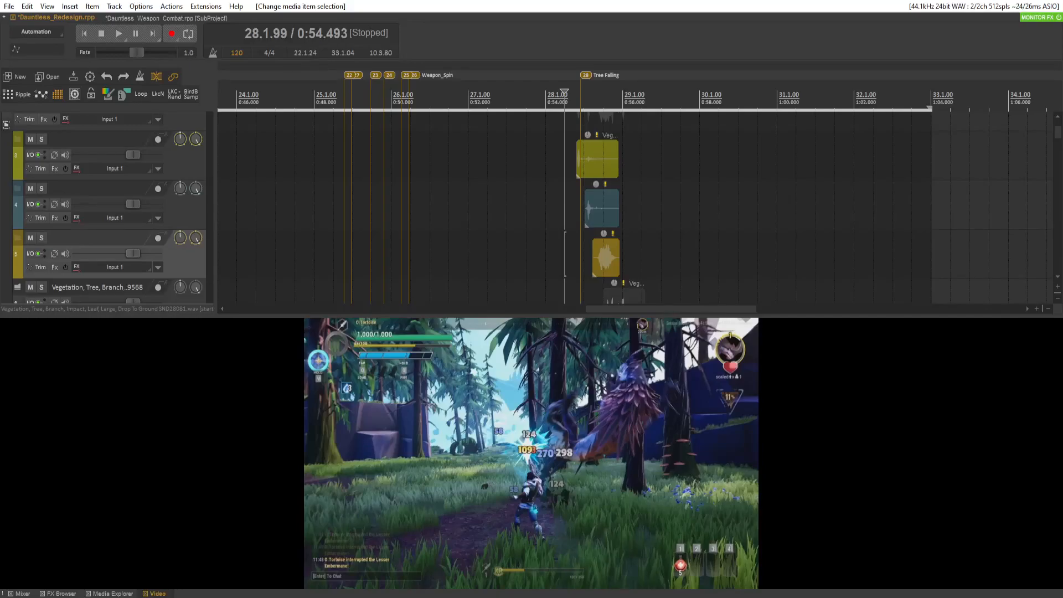
Bring in the "Vegetation, Leaves, Rustle, Brushing Leaves With Branch" sound on a new track above the branch layers near the Tree Falling marker and play it
key("alt+Tab")
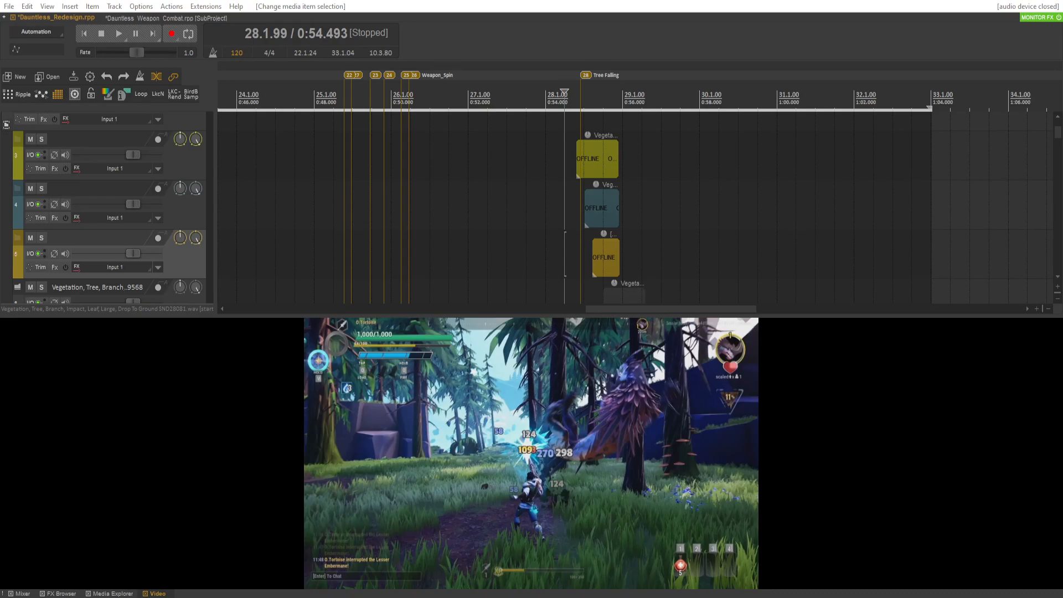
left_click_drag(602, 315, 628, 207)
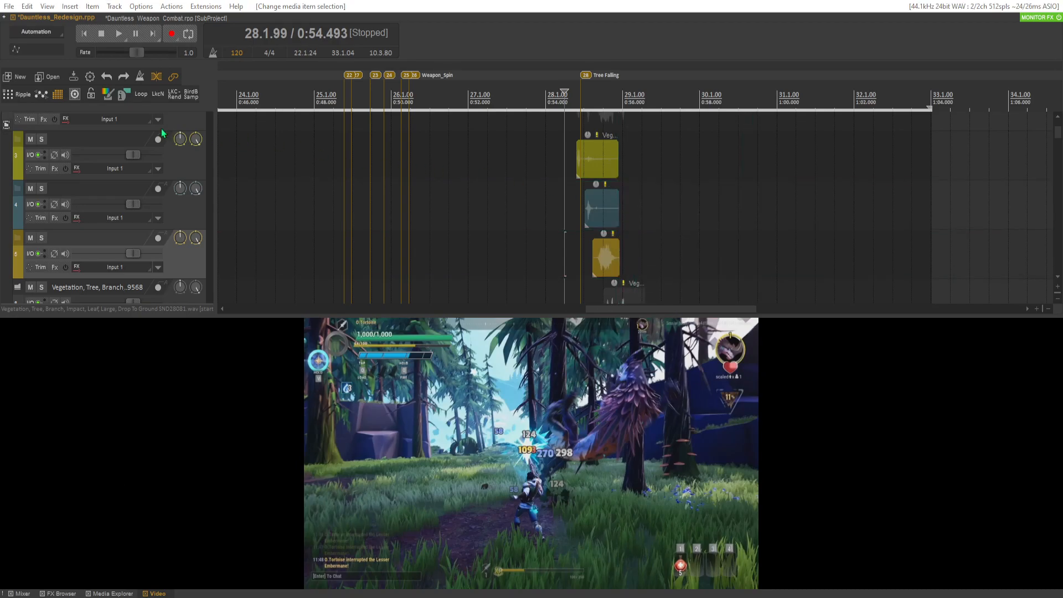
right_click(182, 120)
left_click(222, 157)
left_click_drag(663, 237, 614, 158)
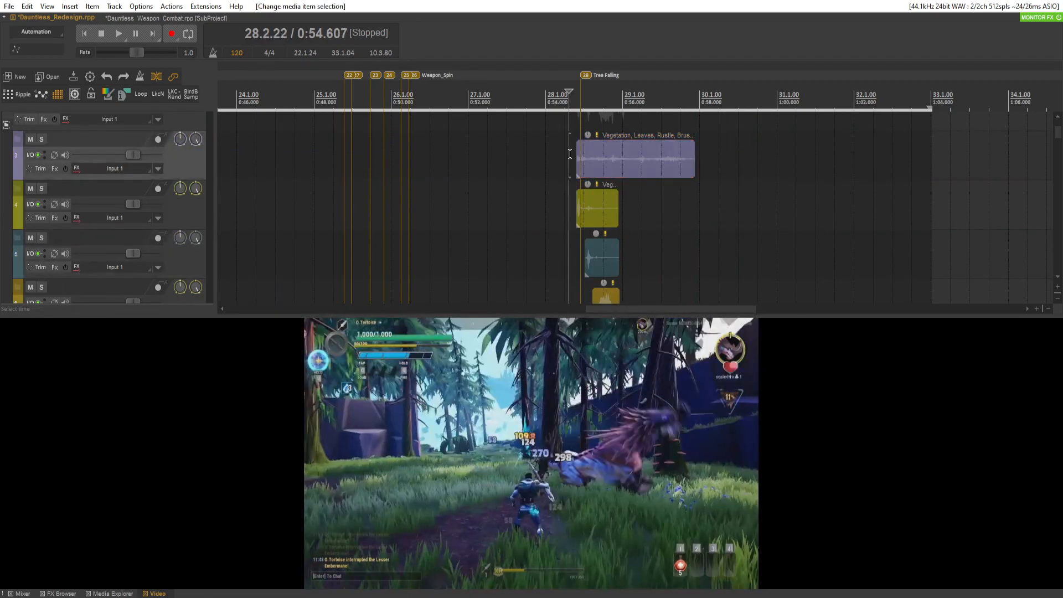
key("space")
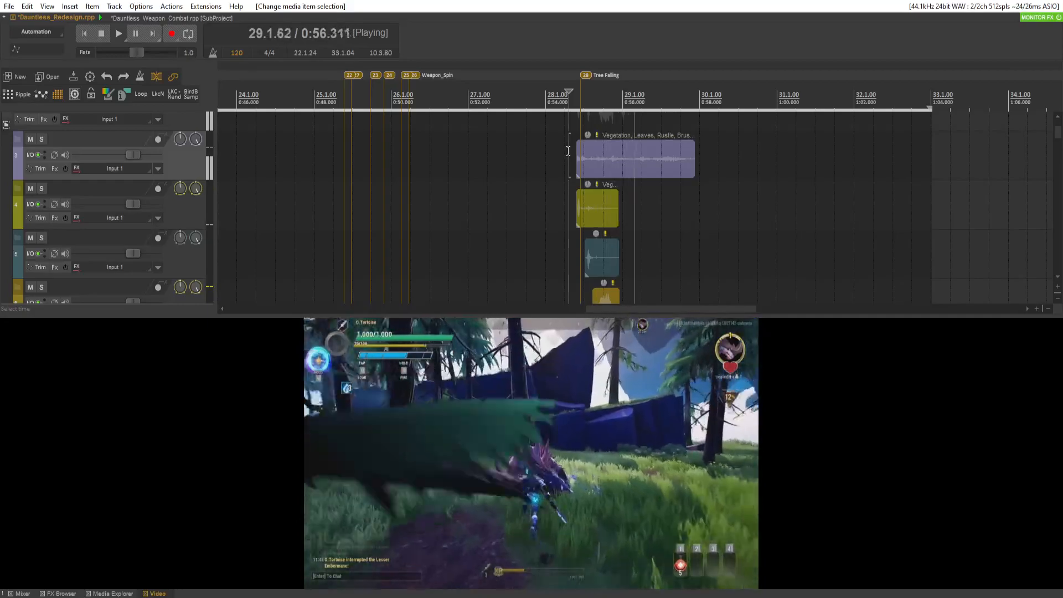
key("space")
Shift the last branch fall piece later to start just before bar 29 and play it against the tree's landing
left_click(630, 170)
scroll(84, 195, "down", 1)
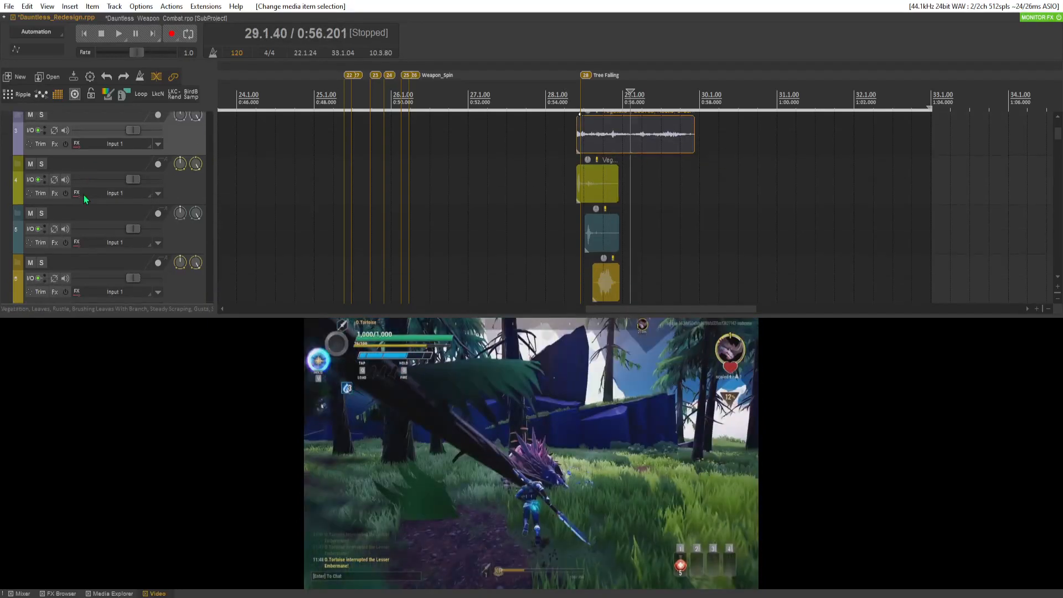
scroll(85, 195, "down", 1)
left_click_drag(637, 298, 646, 290)
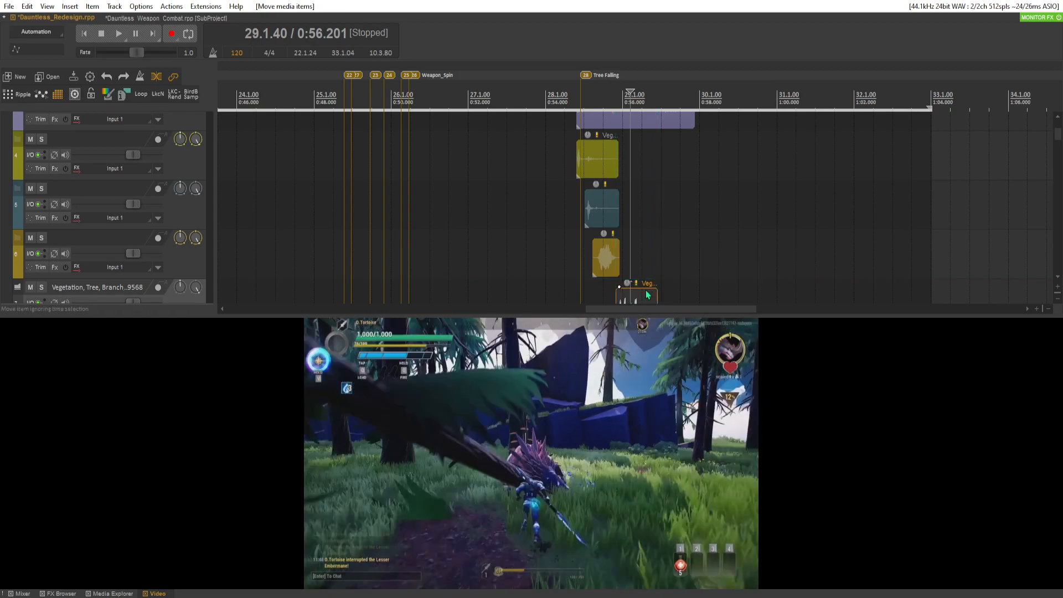
left_click(612, 284)
key("space")
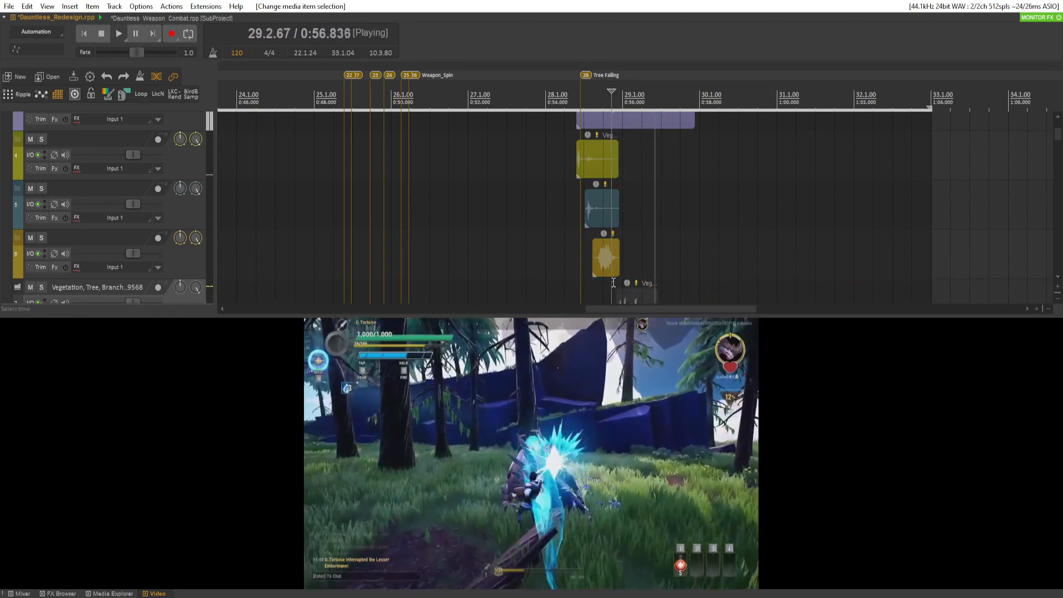
Shift the last branch fall piece a little later to start right at bar 29 and play it against the landing
key("space")
left_click_drag(642, 297, 653, 299)
key("space")
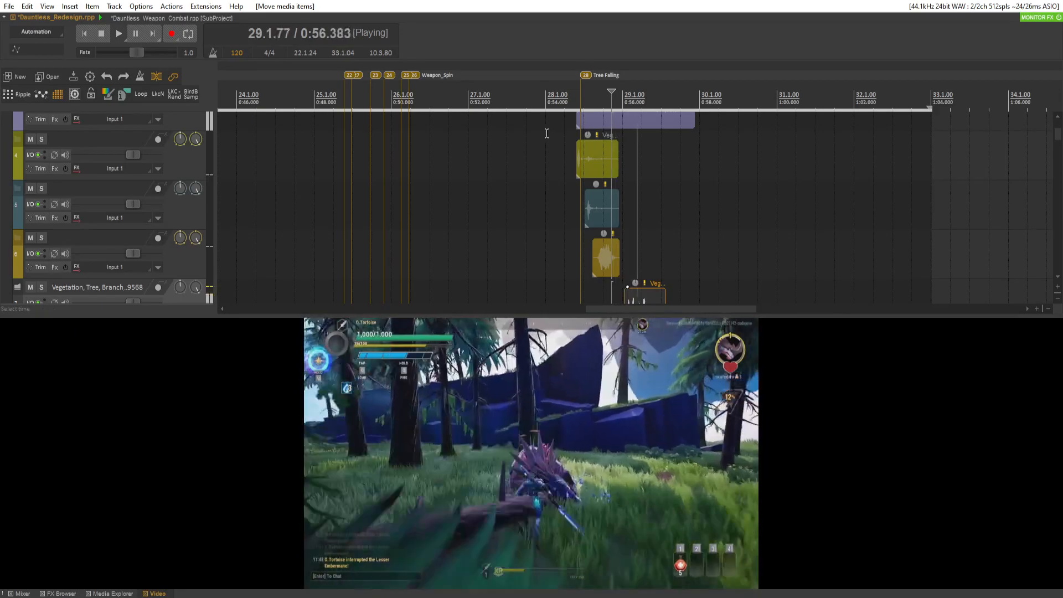
Shorten the leaf rustle item to end in the first half of bar 29, give it long fades in and out, and play it
scroll(697, 136, "up", 1)
key("space")
left_click_drag(695, 142, 604, 115)
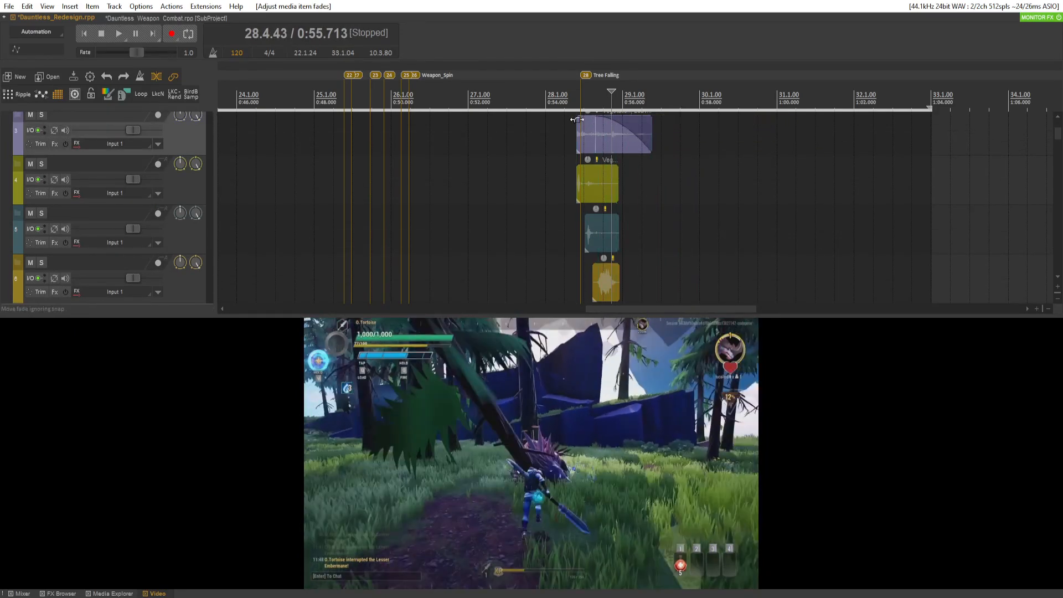
left_click(569, 132)
key("space")
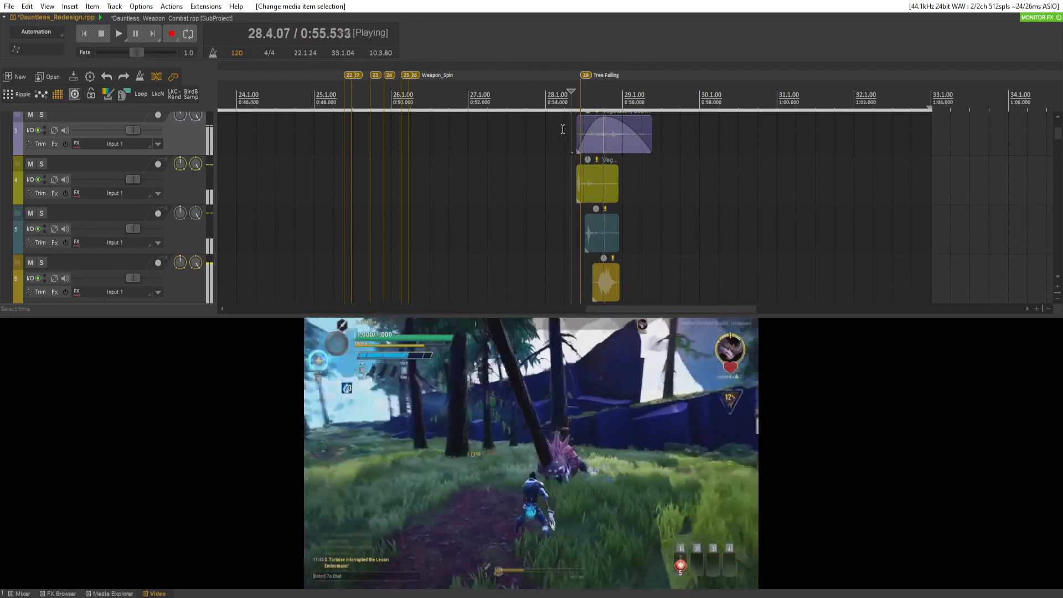
Solo the leaf rustle track, trim the item's end back to early in bar 29, and replay it
left_click(41, 115)
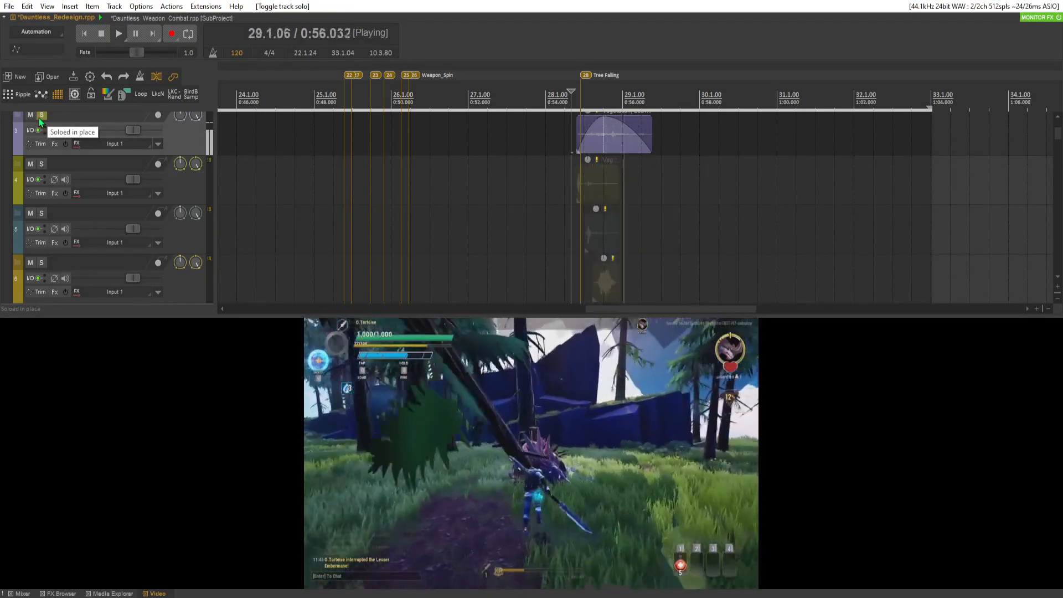
key("space")
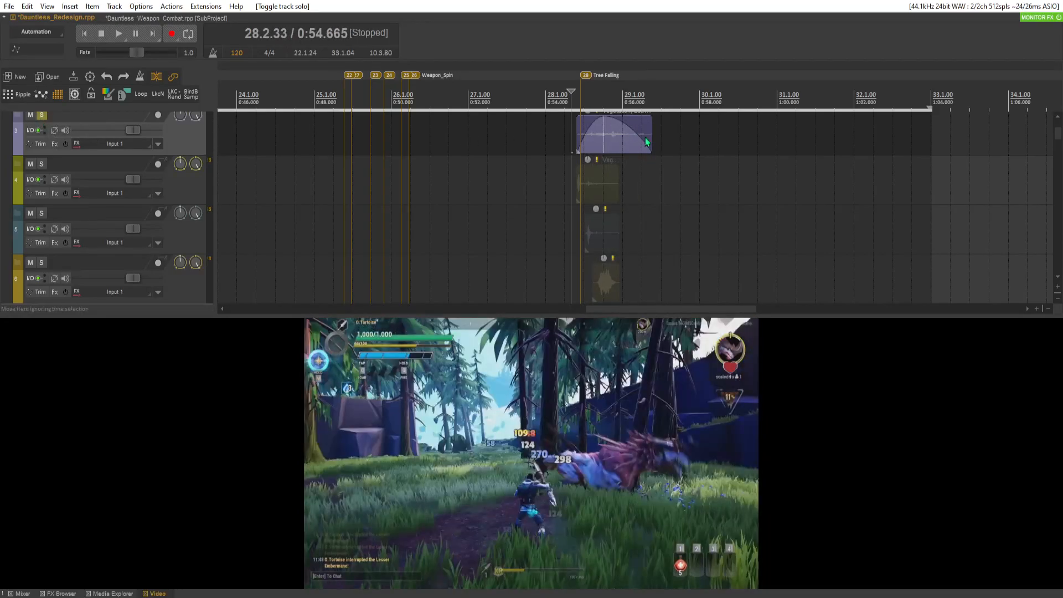
left_click_drag(649, 136, 637, 136)
key("space")
Solo the last branch fall track too and shift its item later to start just after bar 29, playing it before and after
scroll(97, 184, "down", 3)
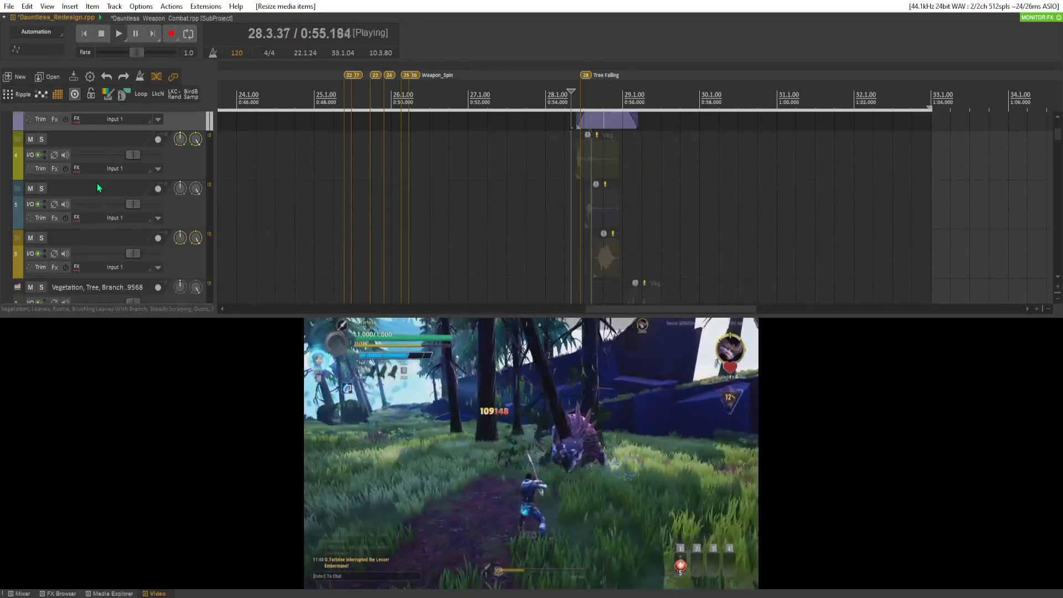
key("space")
left_click(41, 238)
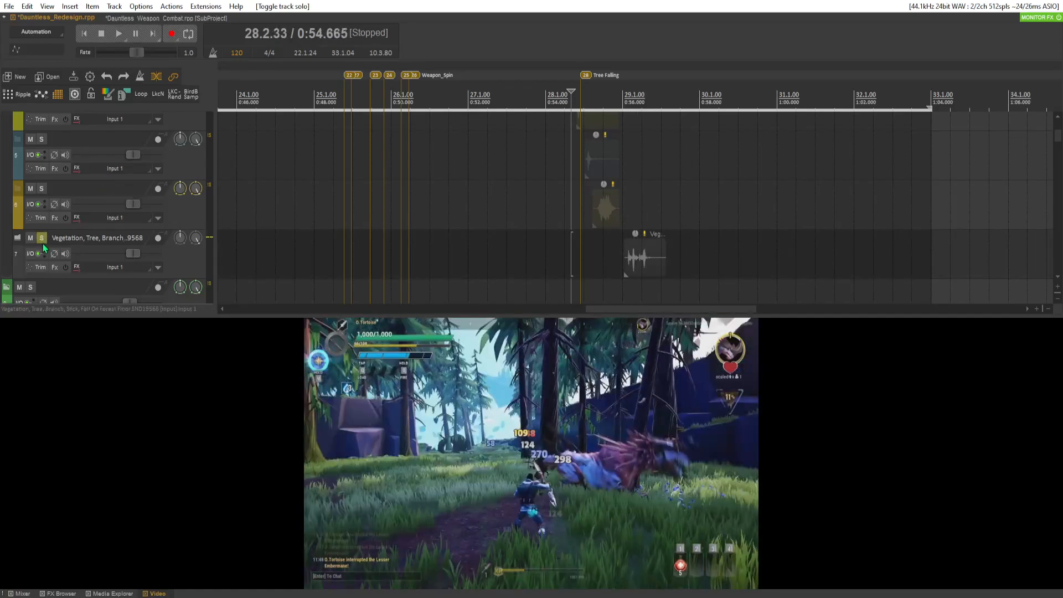
key("space")
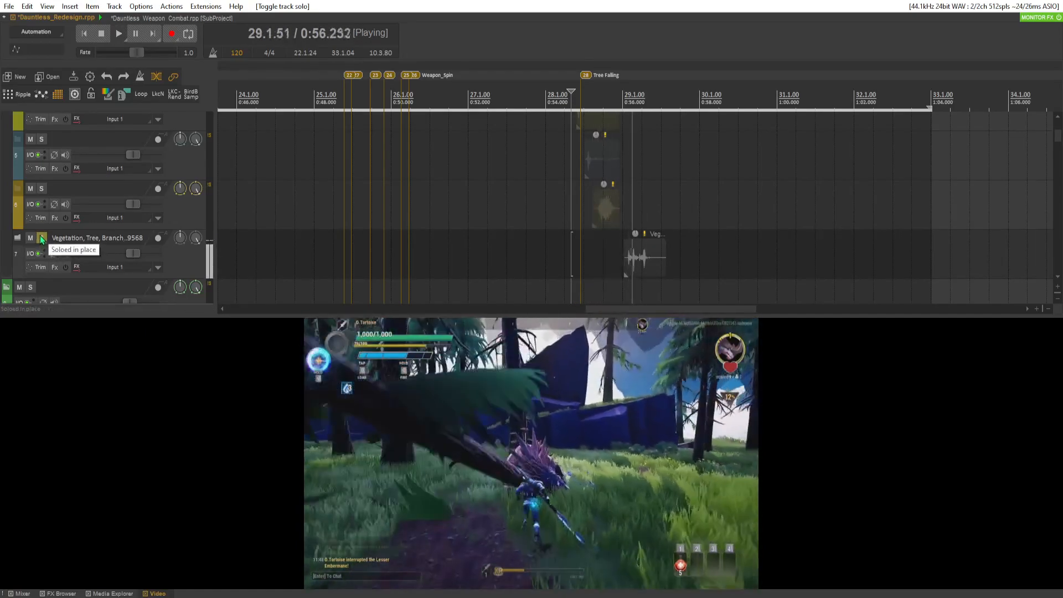
key("space")
left_click_drag(650, 264, 663, 264)
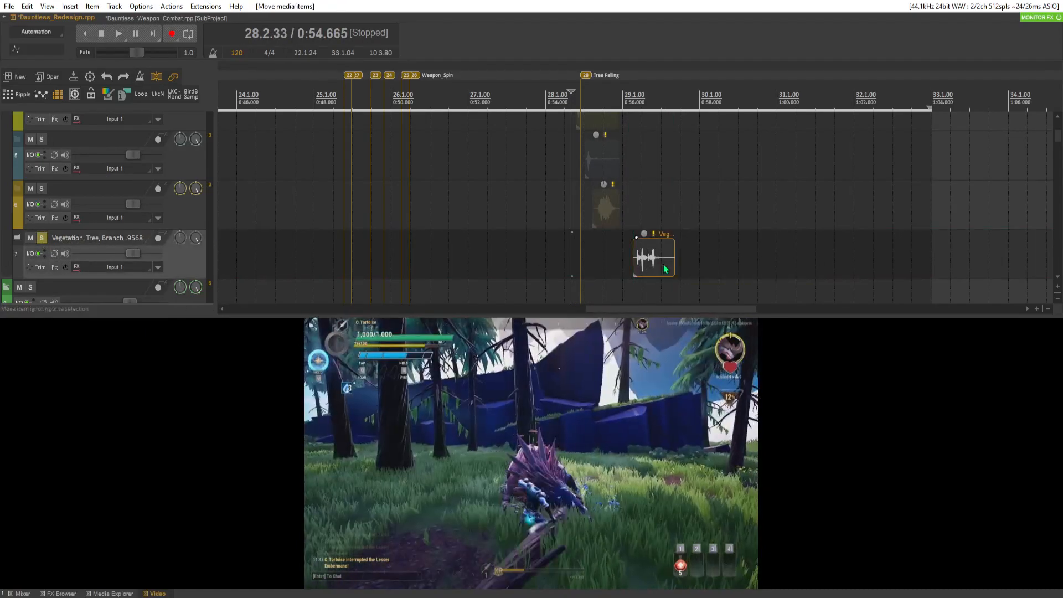
key("space")
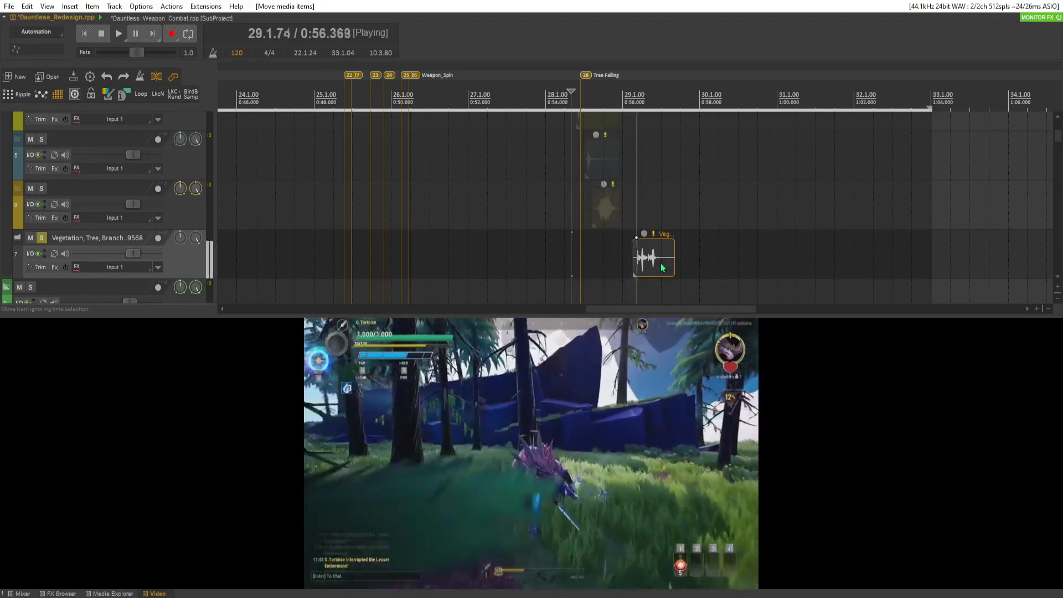
key("space")
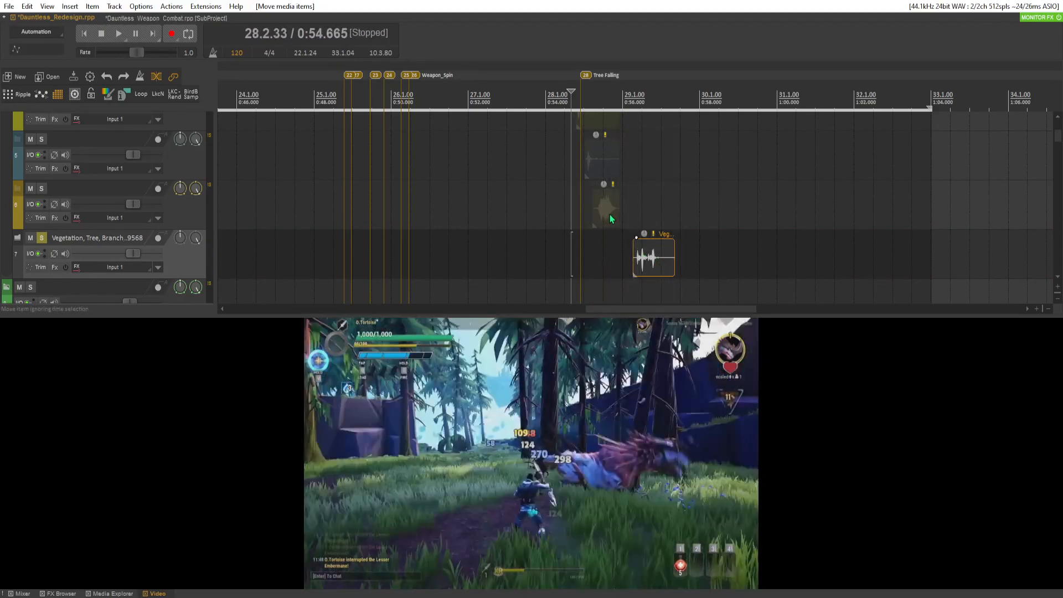
Mute the Drop To Ground impact track and play the tree fall without it
left_click(610, 214)
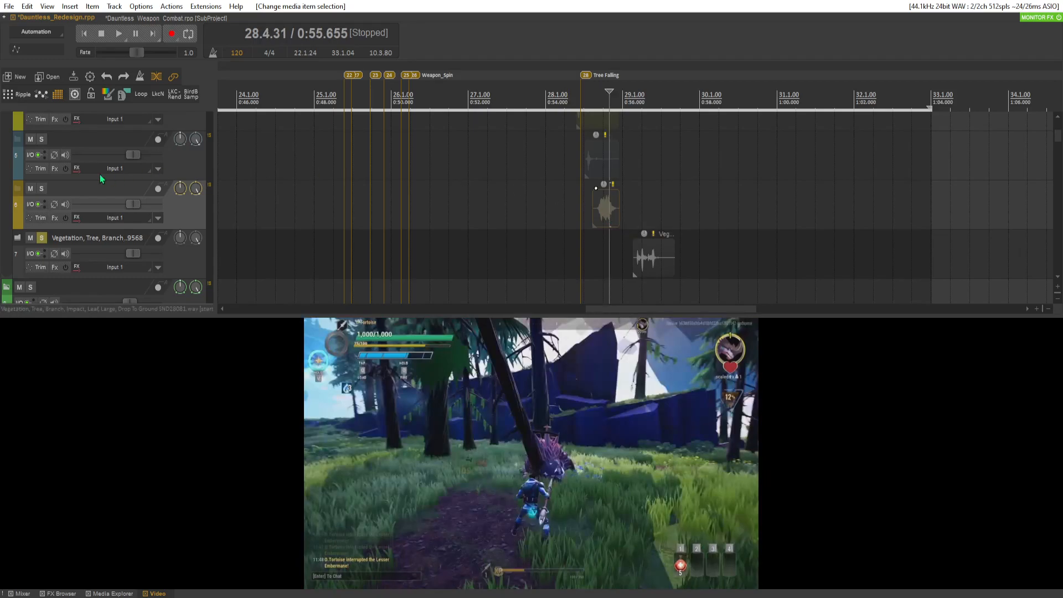
left_click(30, 189)
key("space")
key("space")
Solo the blue branch layer above the muted impact track and play the fall from the start of bar 28
left_click(42, 139)
key("space")
key("space")
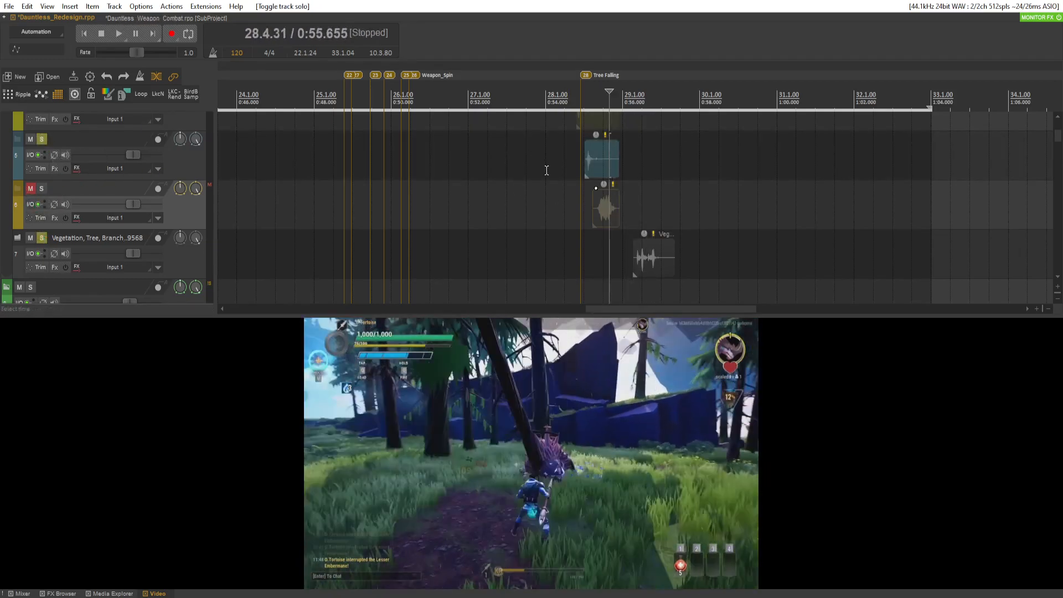
left_click(547, 170)
key("space")
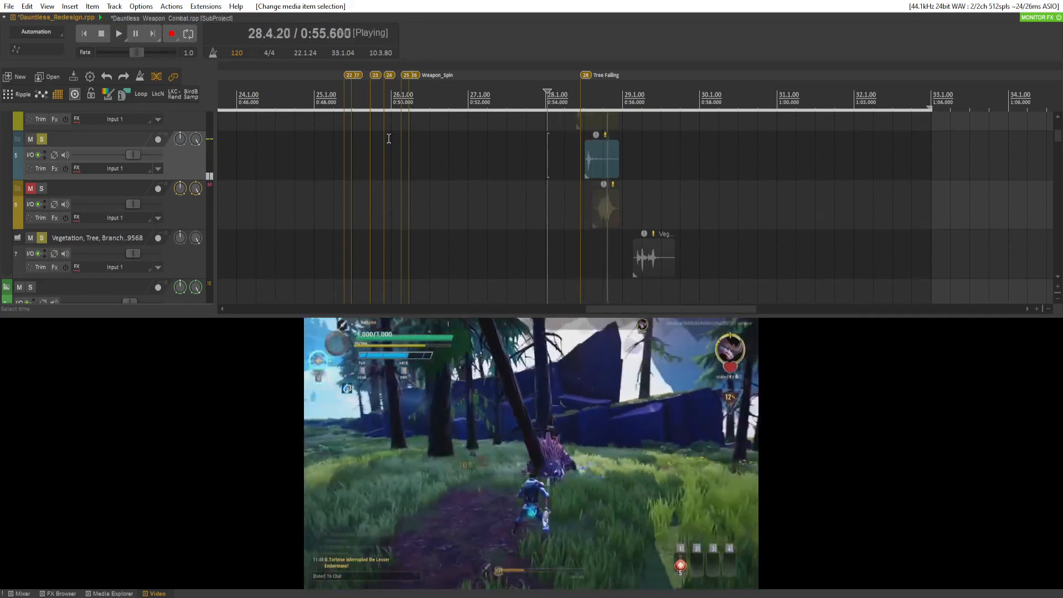
key("space")
Solo the yellow branch layer as well, shift the blue branch item later toward the end of bar 28, and play the fall
scroll(47, 170, "up", 1)
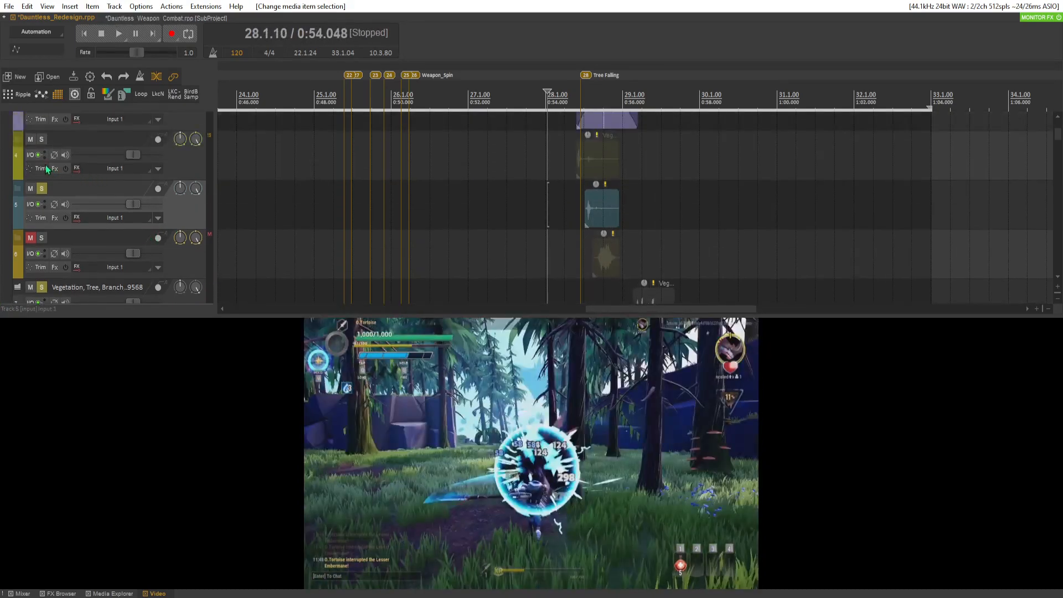
left_click(42, 139)
key("space")
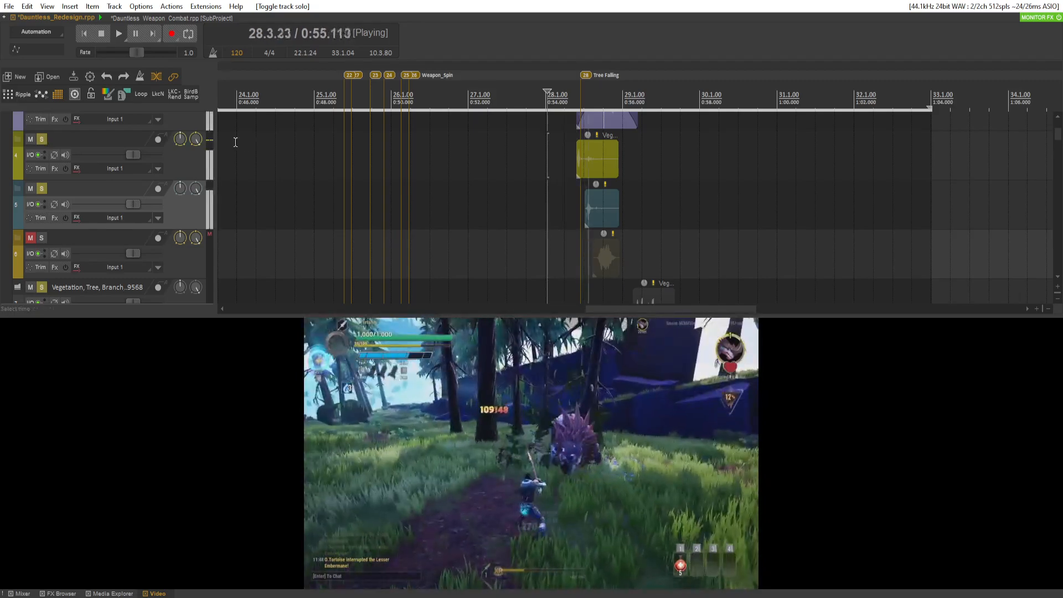
key("space")
left_click_drag(612, 218, 626, 219)
key("space")
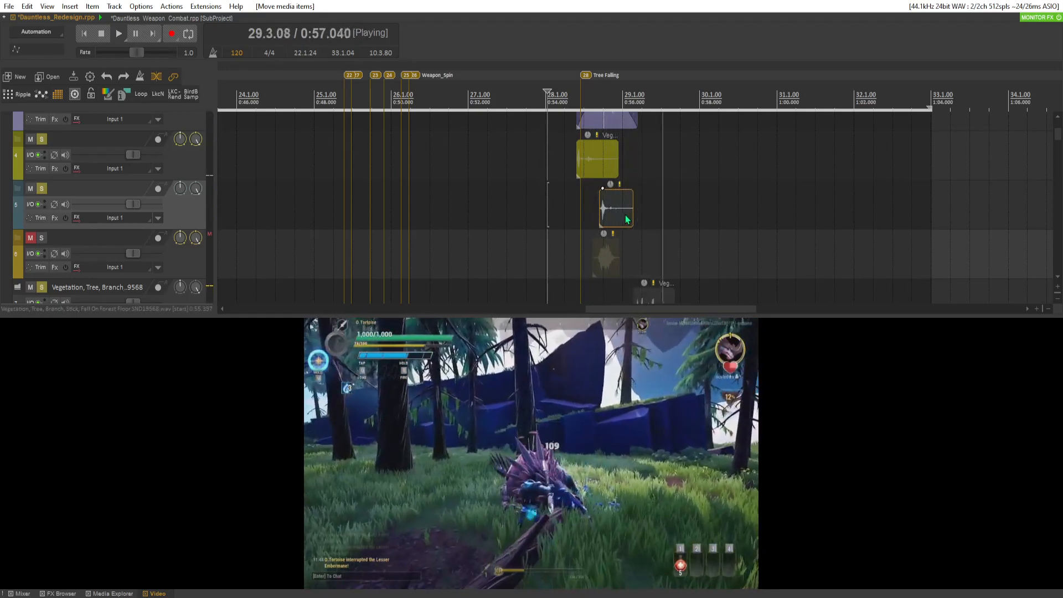
Readjust the leaf rustle item's end to just before the middle of bar 29 and replay the fall from bar 28
key("space")
left_click_drag(639, 122, 677, 126)
key("space")
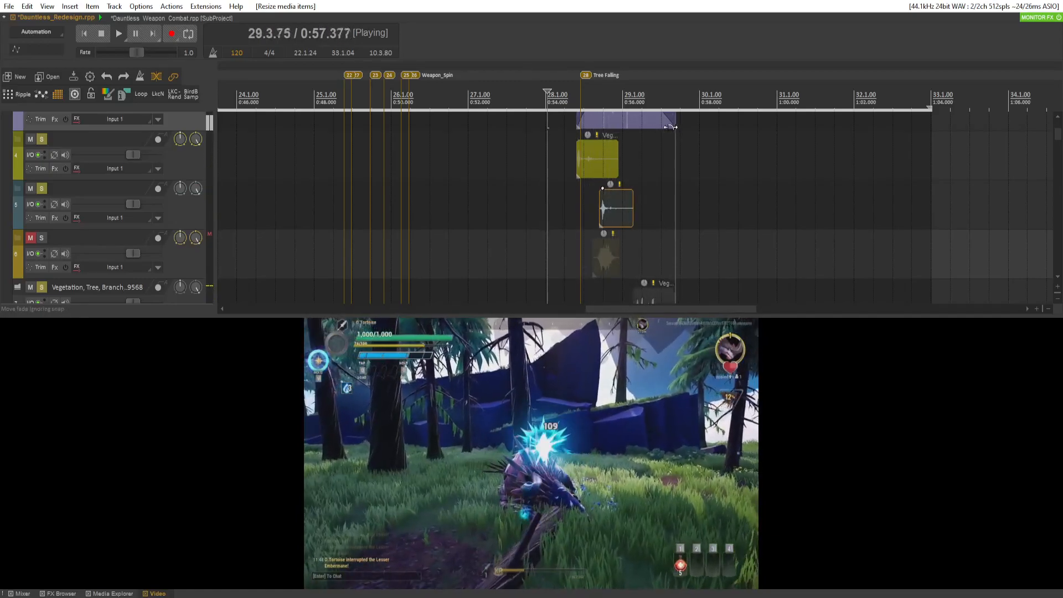
key("space")
left_click_drag(672, 126, 649, 128)
key("space")
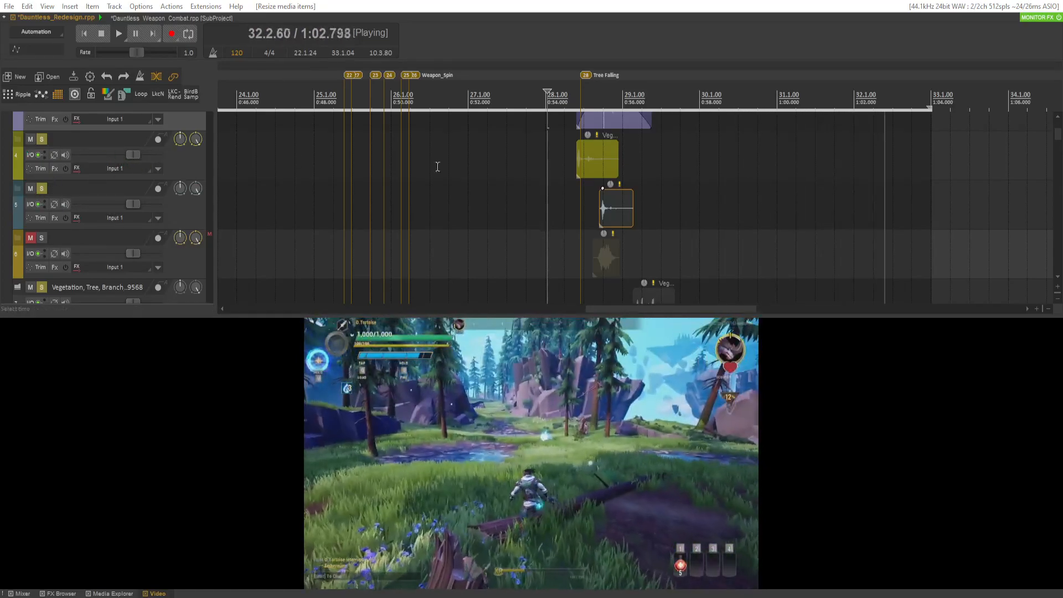
left_click(546, 165)
key("space")
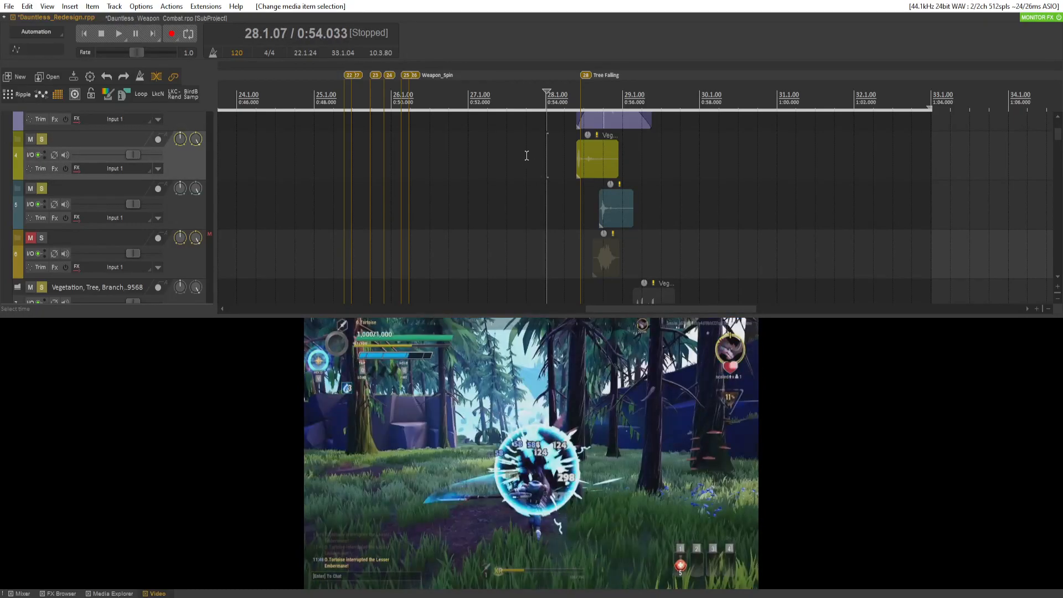
key("space")
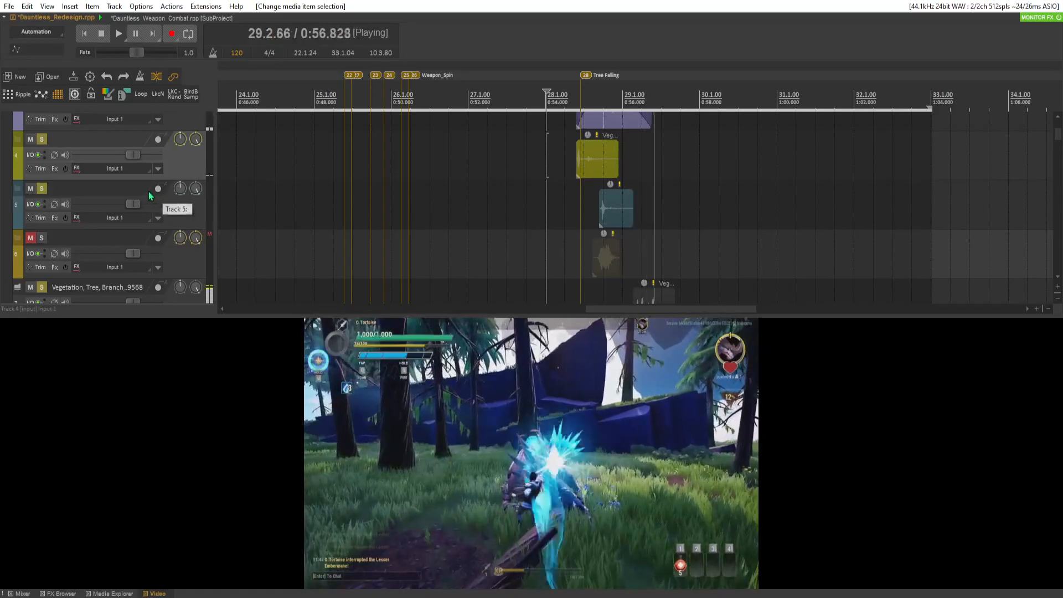
key("space")
Lower the leaf rustle track's volume to -6.30 dB while the tree fall plays
scroll(70, 186, "up", 1)
scroll(47, 177, "up", 1)
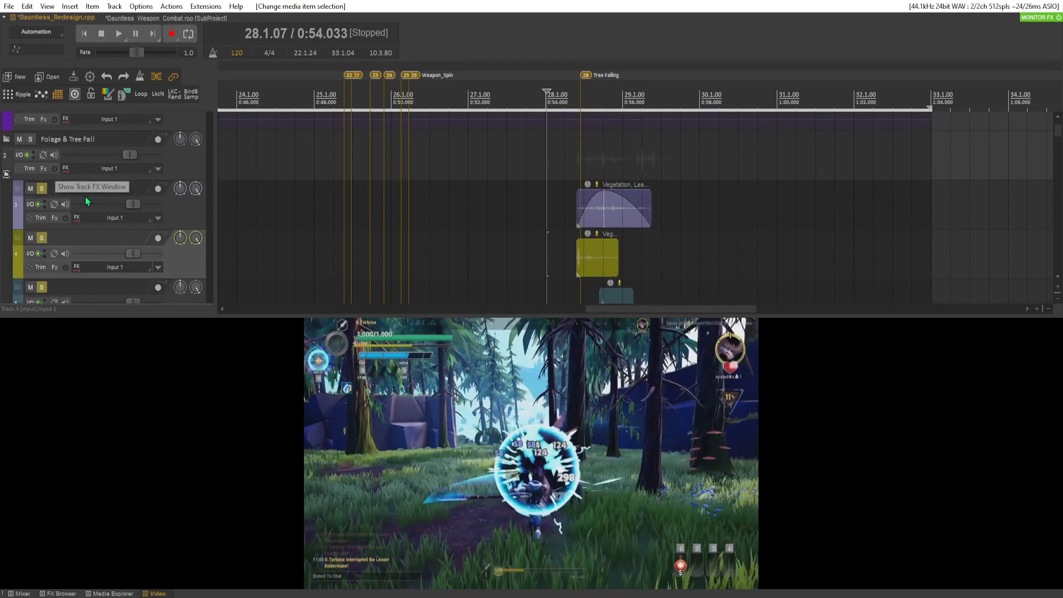
key("space")
left_click_drag(132, 204, 117, 206)
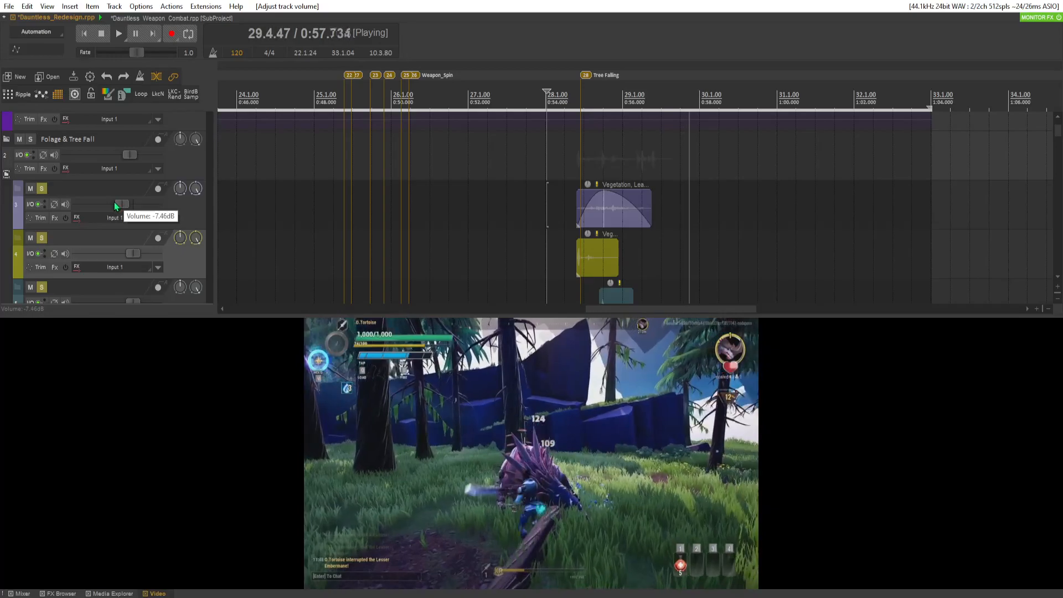
left_click_drag(115, 201, 122, 208)
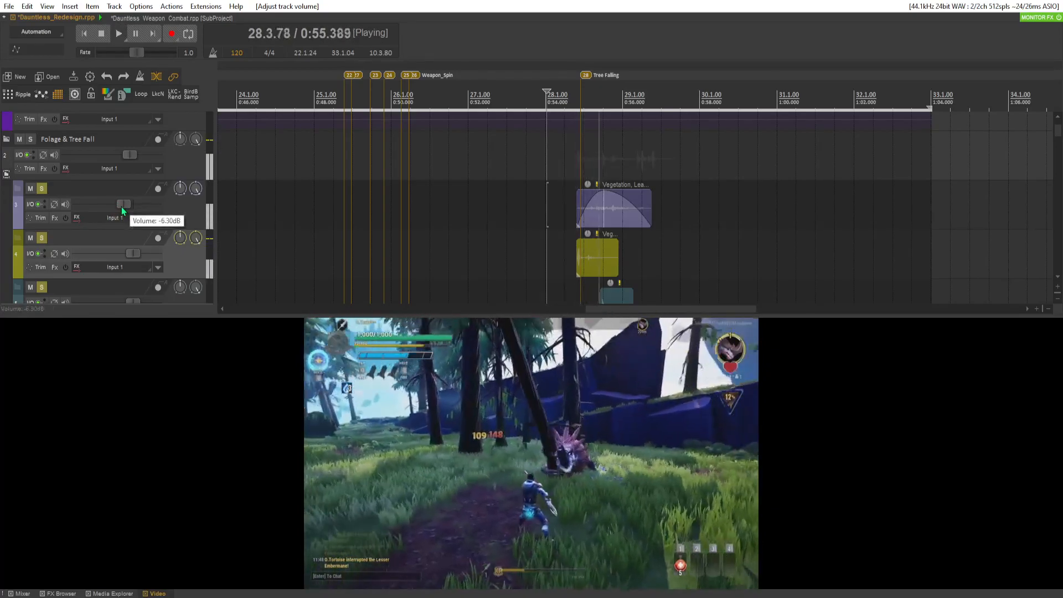
key("space")
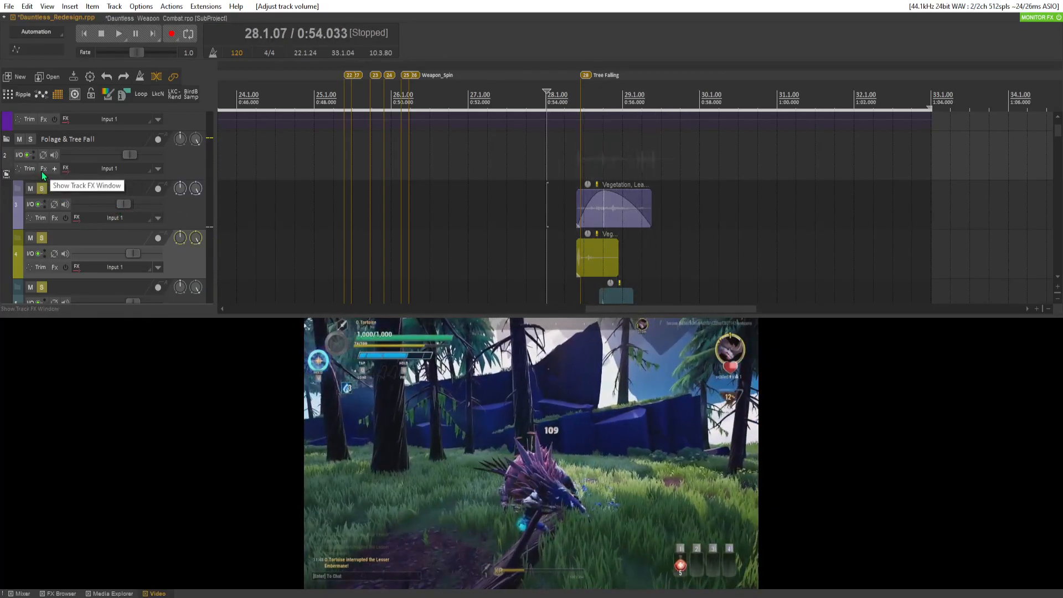
Add the ReaComp (Cockos) compressor to the Folage & Tree Fall folder track and play the fall through it
left_click(43, 168)
type("comp")
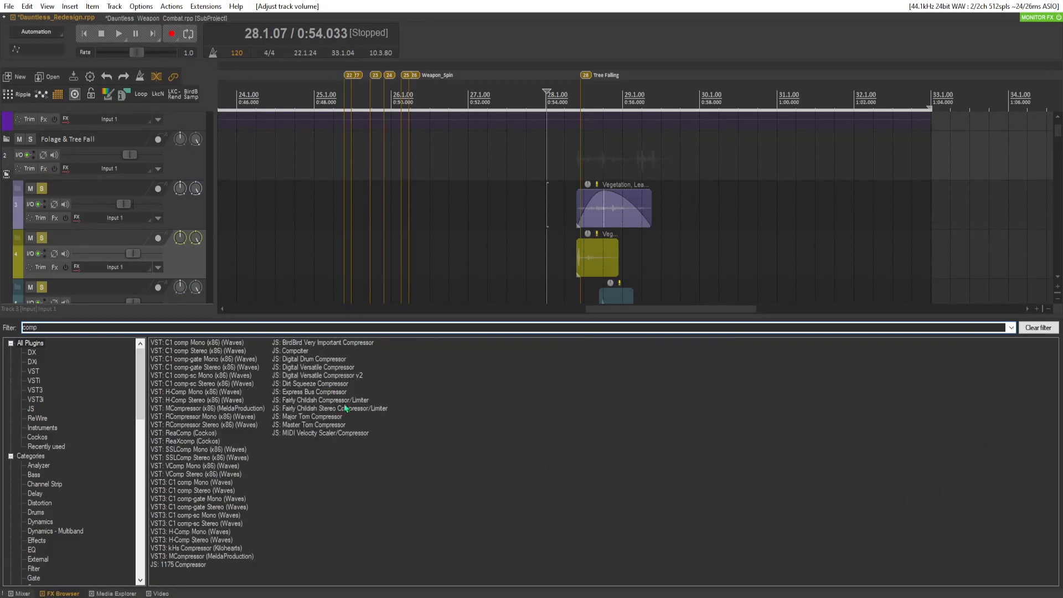
double_click(198, 434)
key("space")
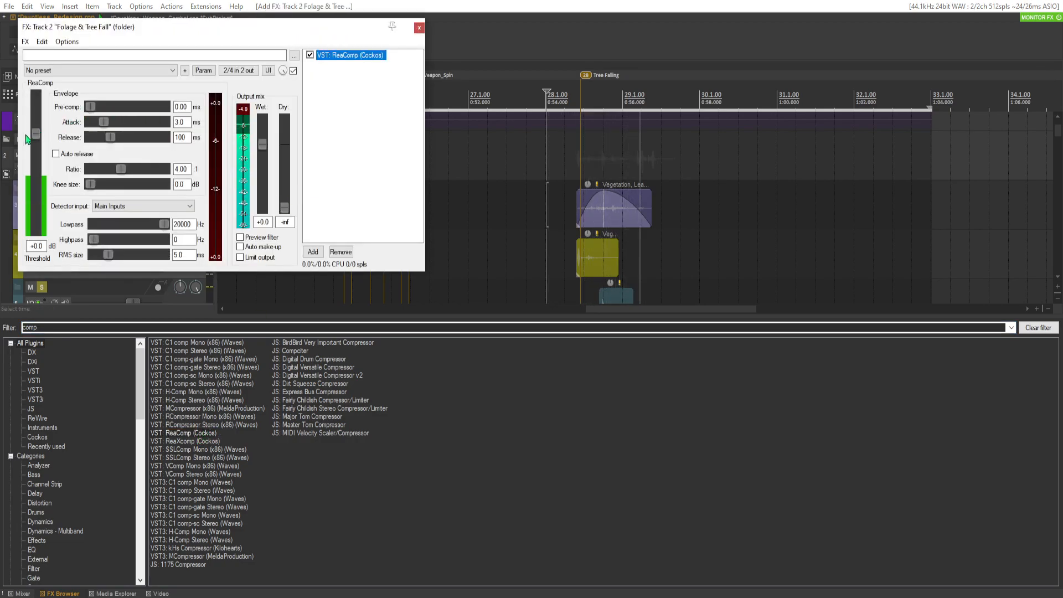
Set the compressor's threshold to -14.1 dB, ratio to 1.116:1 and attack to 0.05 ms during playback, and close its window
left_click_drag(36, 138, 42, 166)
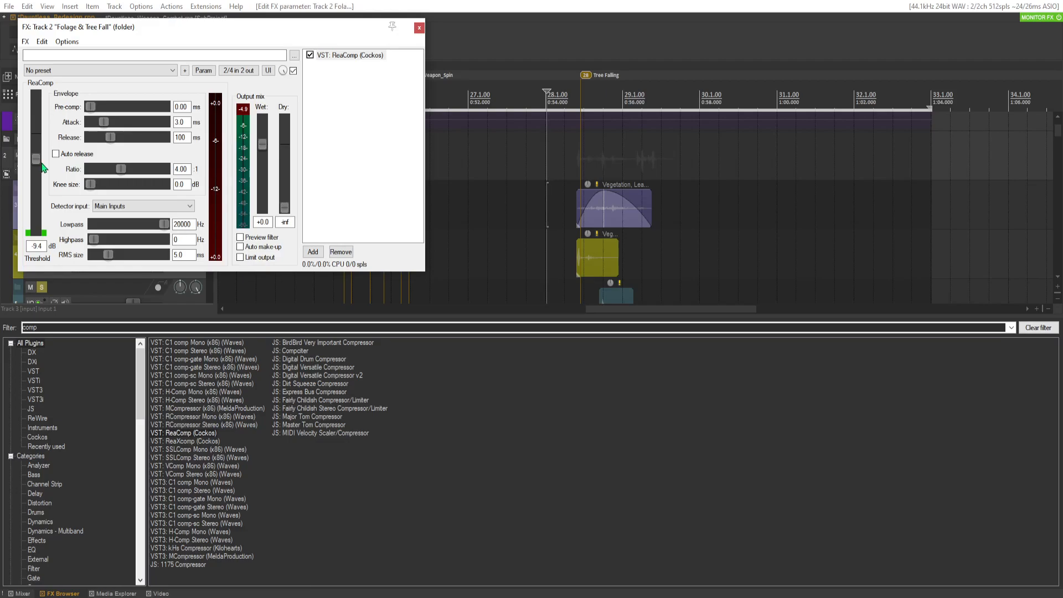
left_click_drag(43, 168, 43, 180)
left_click_drag(121, 171, 108, 174)
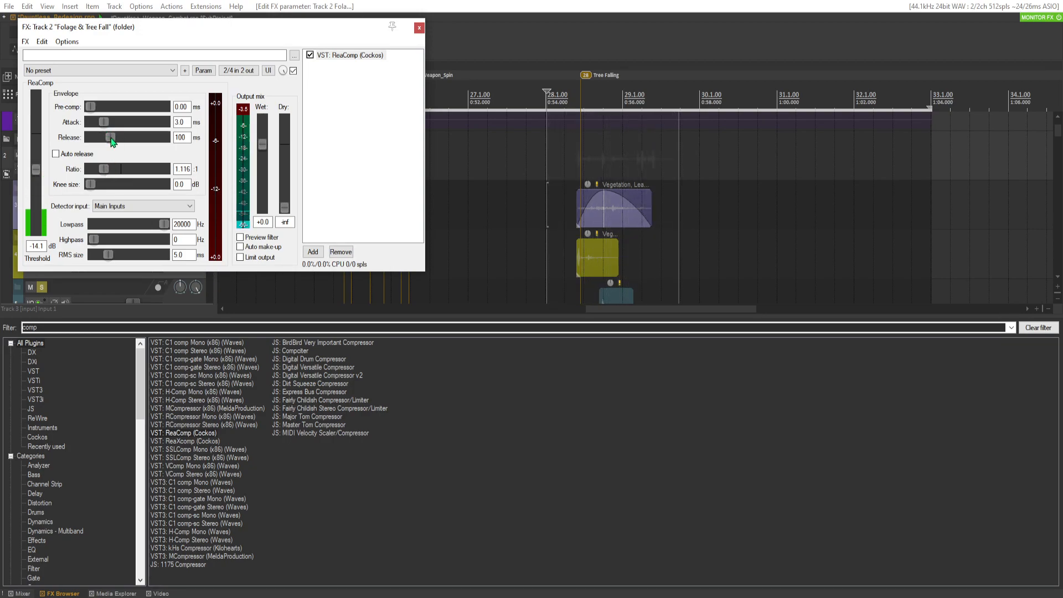
left_click_drag(104, 123, 95, 130)
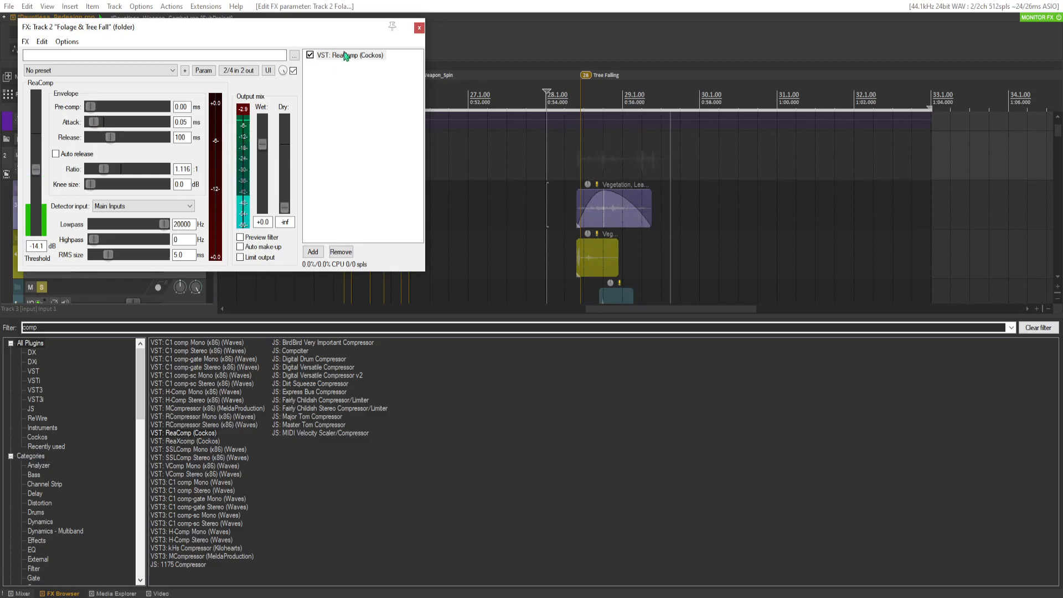
key("space")
left_click(419, 28)
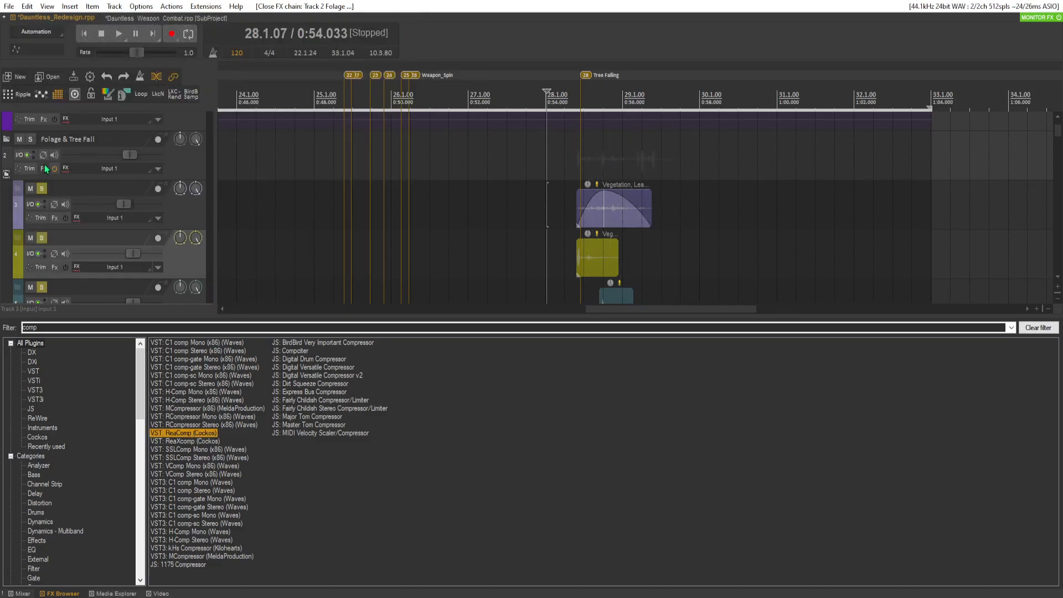
Reopen the Folage & Tree Fall compressor, raise its ratio to 1.926:1, and listen to the tree fall
left_click(45, 167)
key("space")
key("space")
key("space")
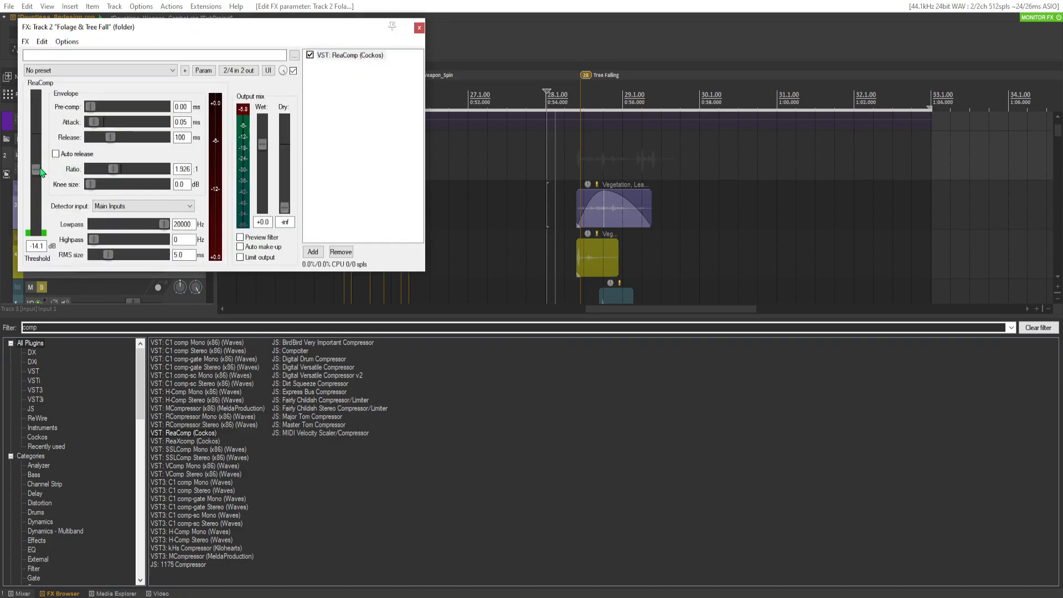
left_click(419, 27)
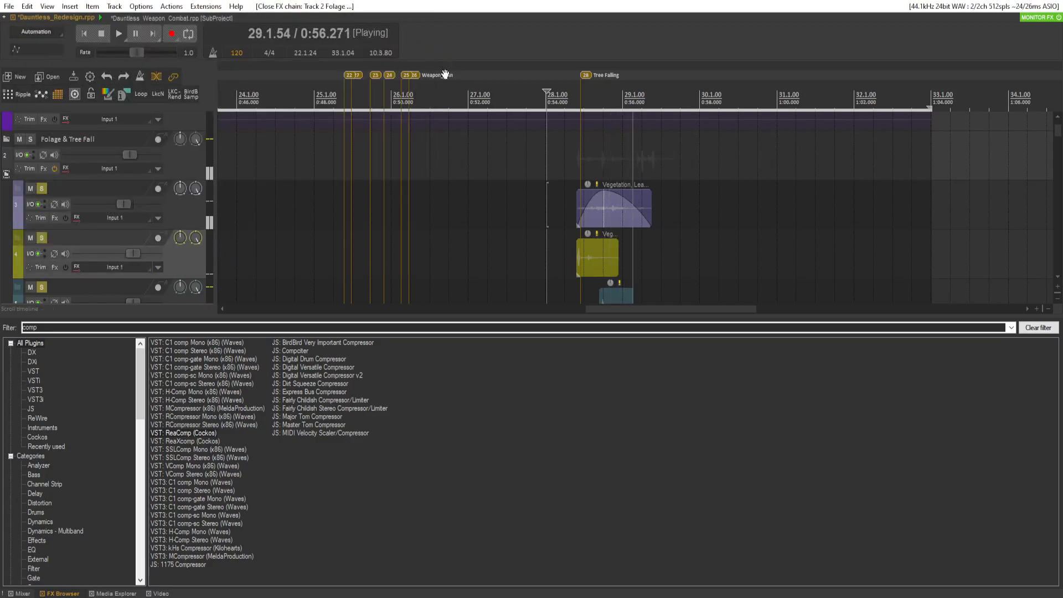
key("space")
Clear the solos on the tree fall layer tracks and play the scene with the other sounds
left_click(42, 188)
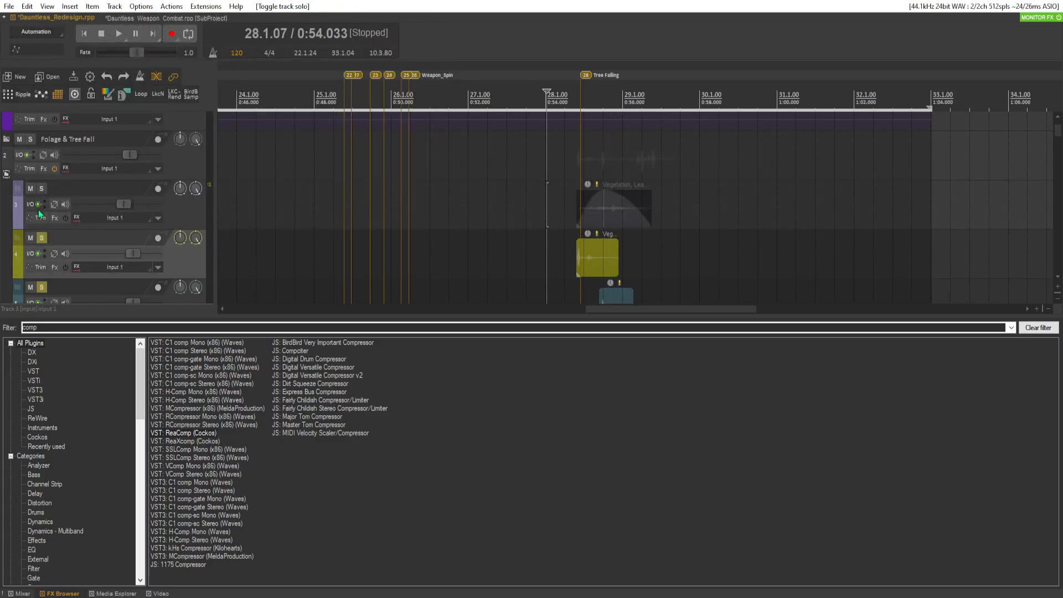
left_click(40, 239)
left_click(41, 288)
scroll(46, 277, "down", 2)
scroll(45, 274, "down", 2)
key("space")
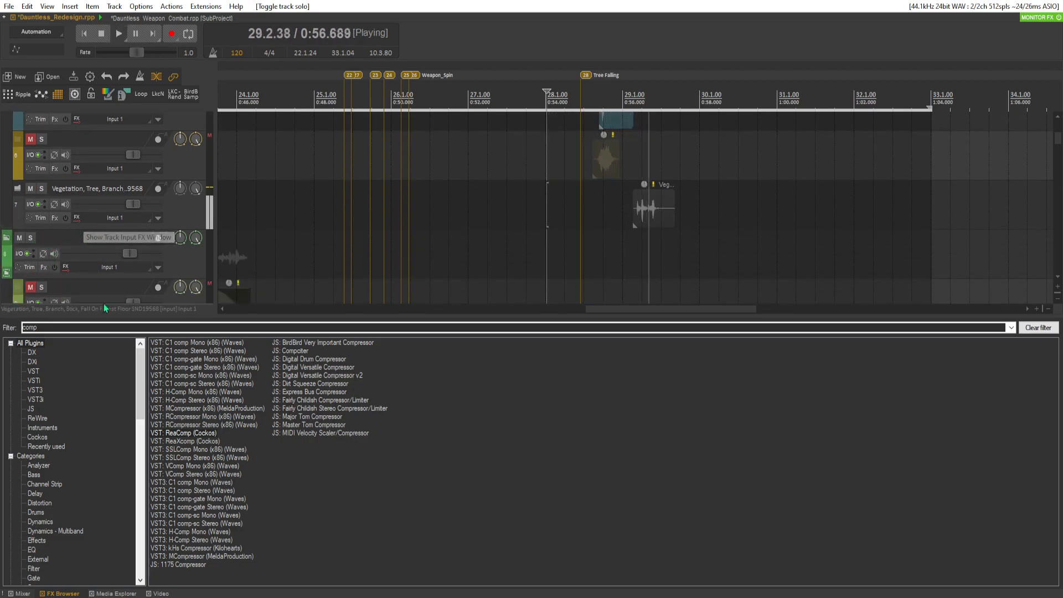
Stop playback and add the H-Reverb Mono (x86) (Waves) plugin after the compressor on the Folage & Tree Fall folder track
key("space")
scroll(51, 203, "up", 4)
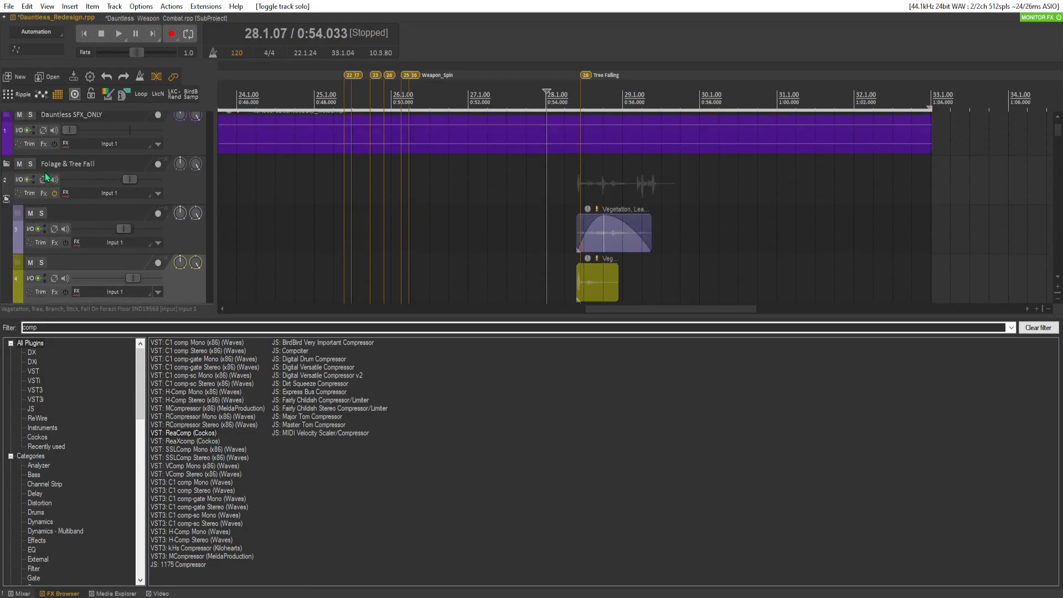
scroll(45, 172, "up", 1)
left_click(45, 218)
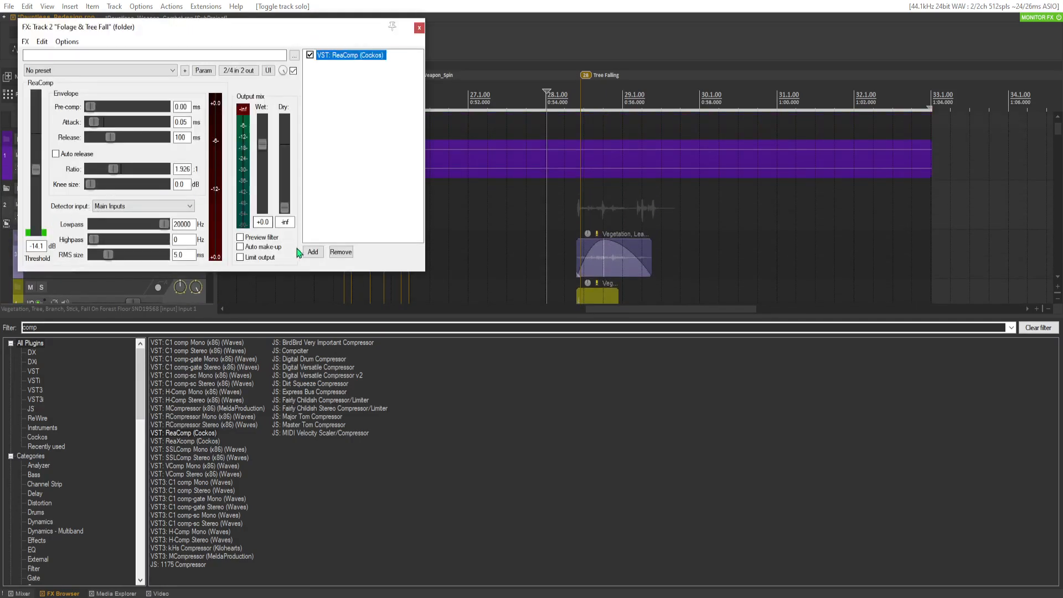
type("b")
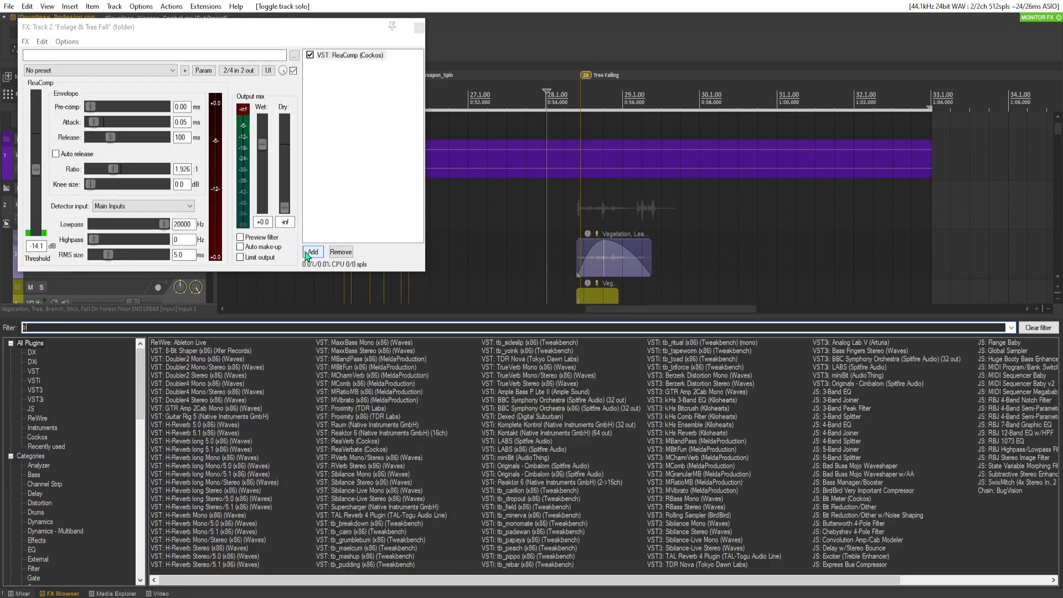
key("BackSpace")
type("verb")
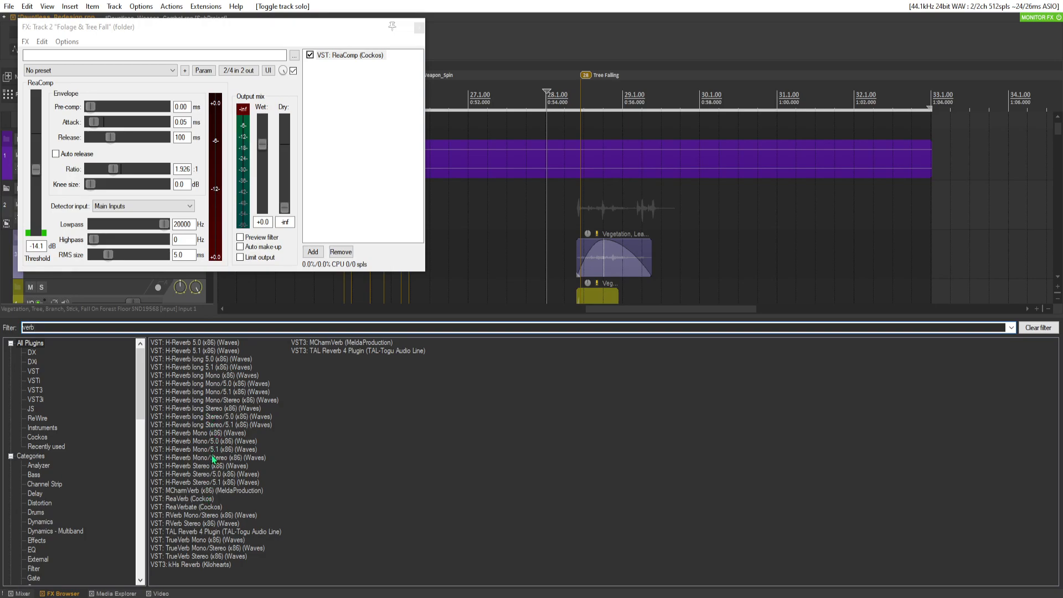
double_click(213, 434)
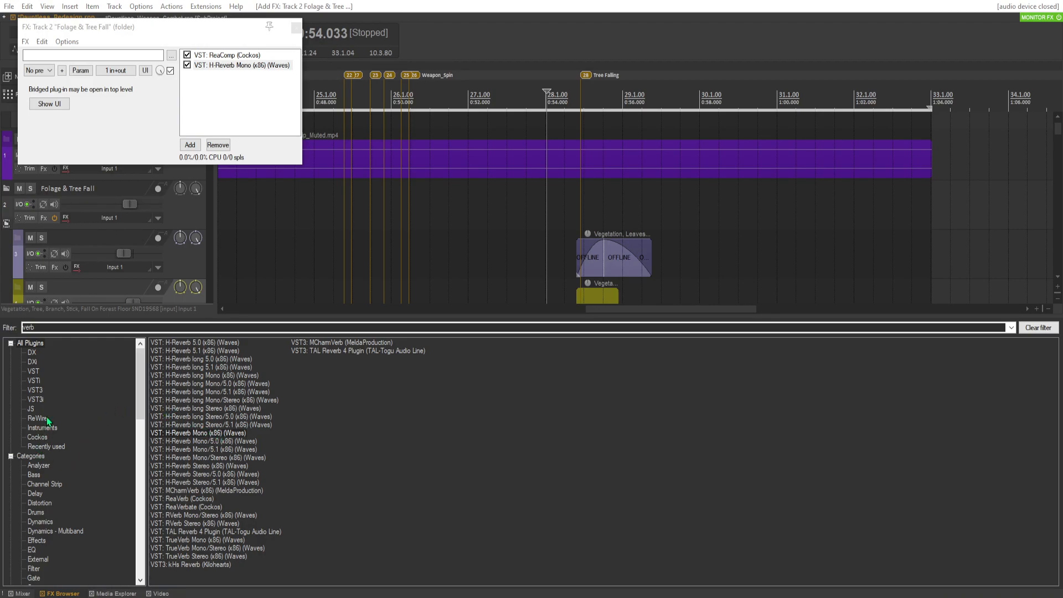
Filter the plugin list for "wave" and look through the available Waves effects
scroll(57, 411, "down", 4)
scroll(57, 411, "up", 3)
left_click(10, 328)
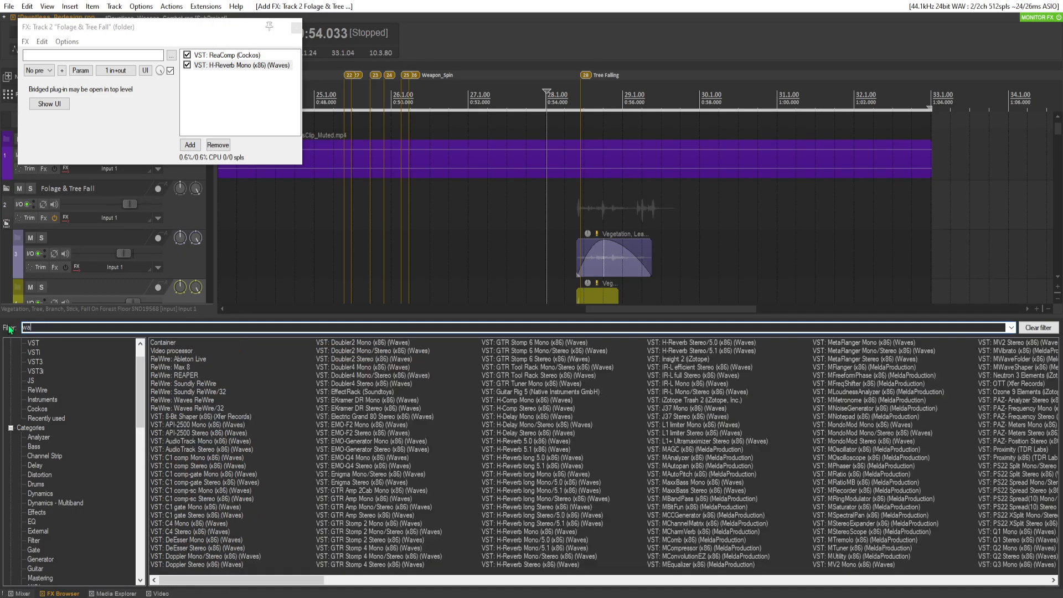
type("wa")
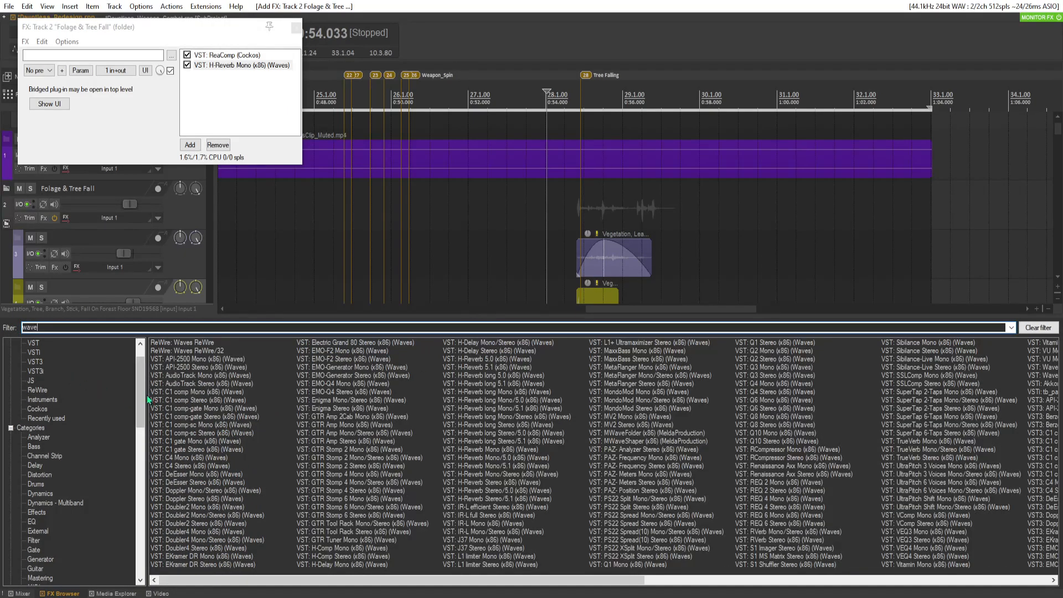
scroll(339, 465, "right", 5)
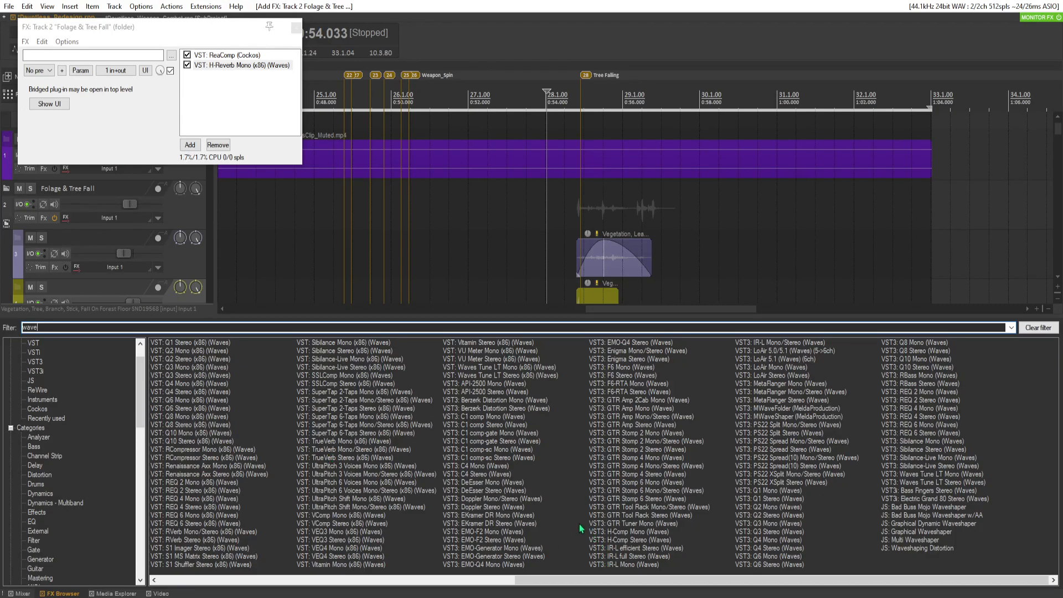
scroll(537, 505, "up", 4)
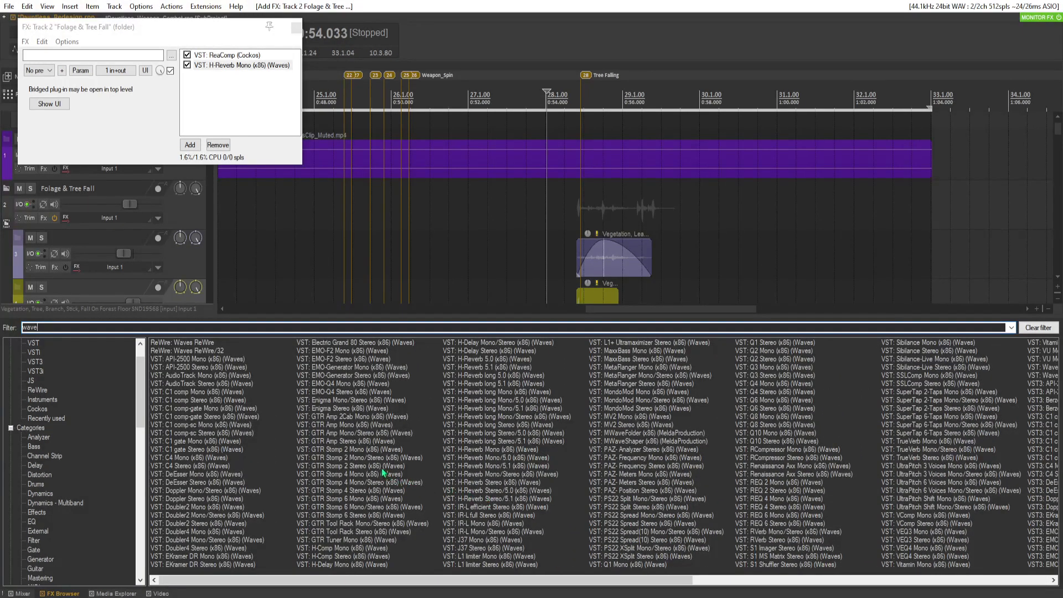
scroll(51, 349, "up", 1)
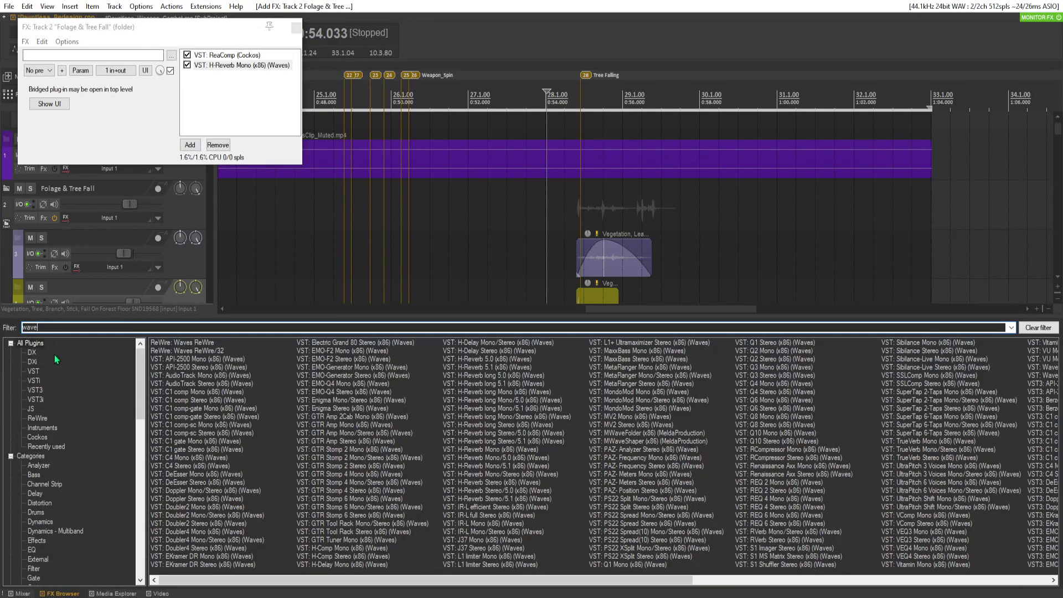
left_click(38, 344)
Filter the plugins for "verb", add H-Reverb Mono (x86) (Waves) again, and remove the earlier copy from the effects chain
double_click(32, 328)
type("verb")
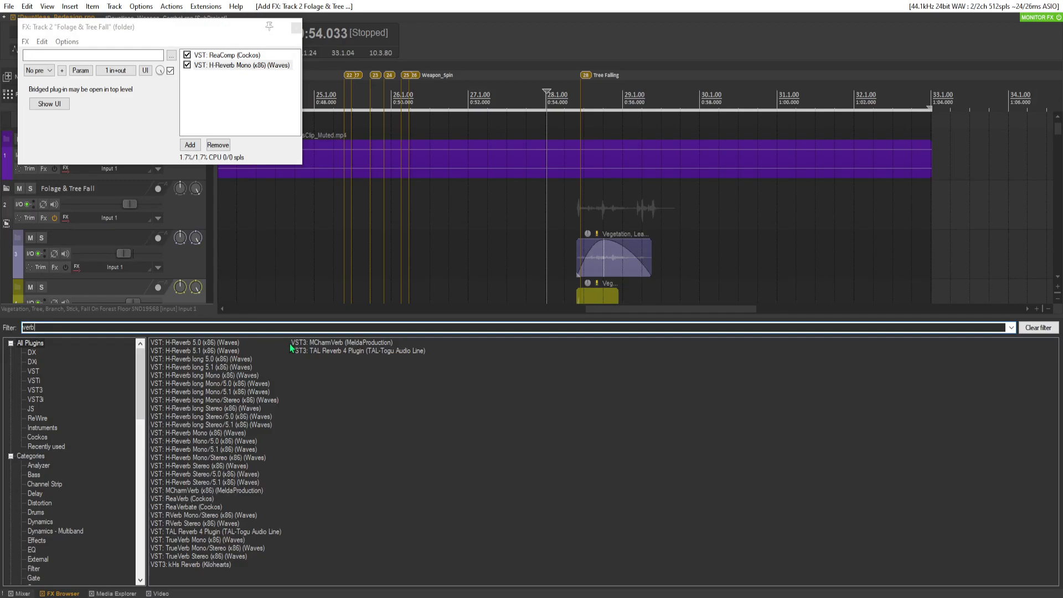
double_click(222, 435)
left_click(252, 66)
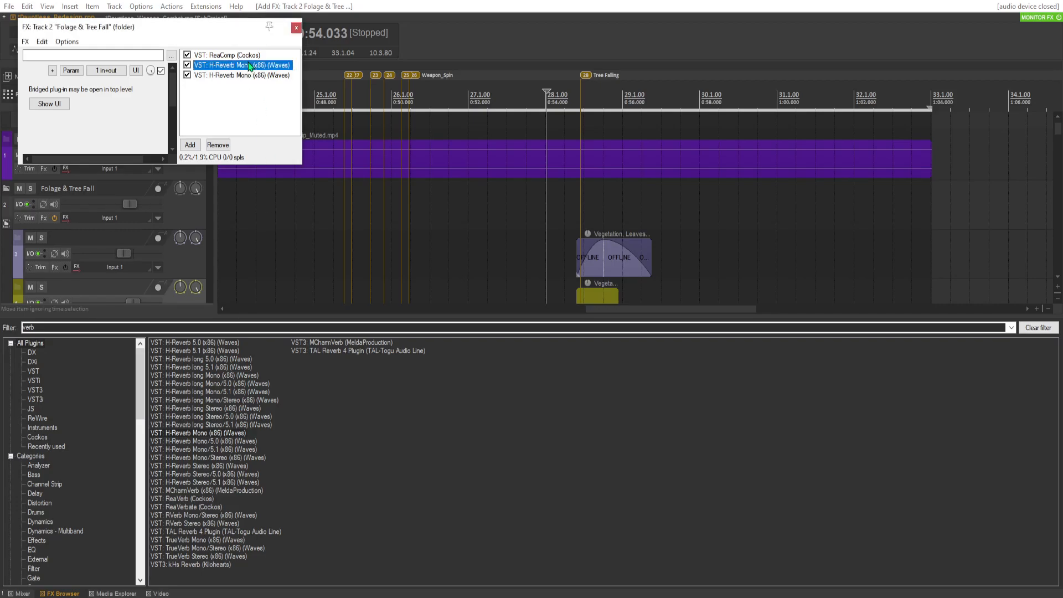
left_click(217, 145)
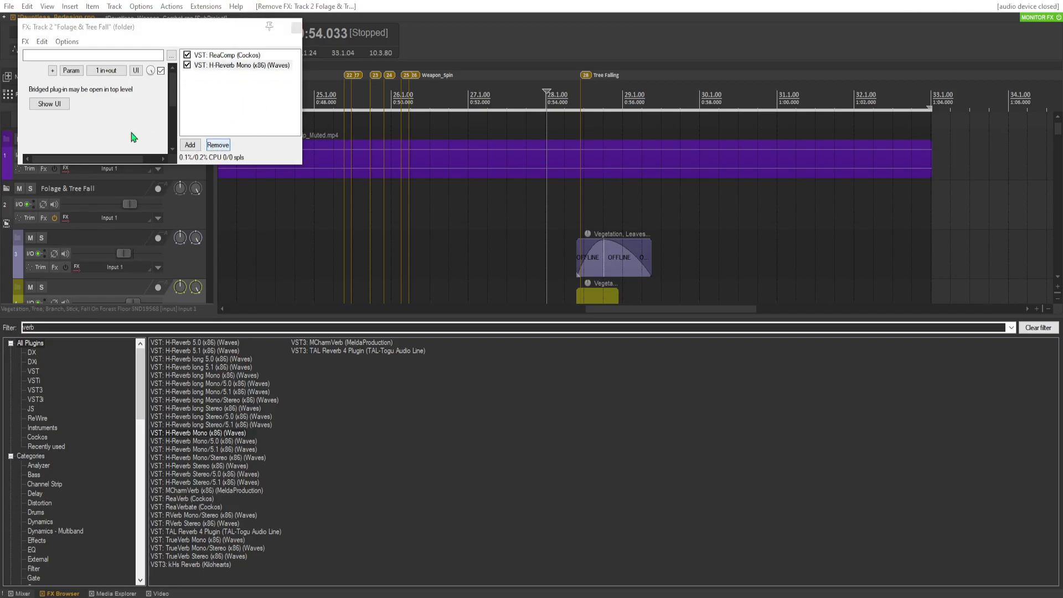
Select H-Reverb Mono in the effects chain and play the scene from just before the Tree Falling marker
left_click(206, 68)
left_click(570, 197)
key("space")
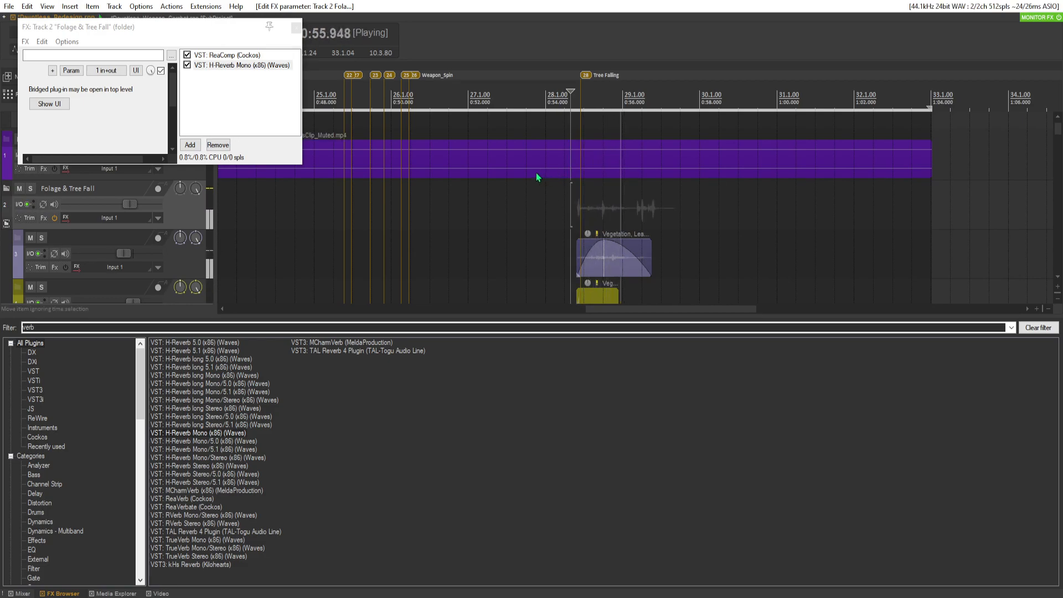
key("space")
key("space")
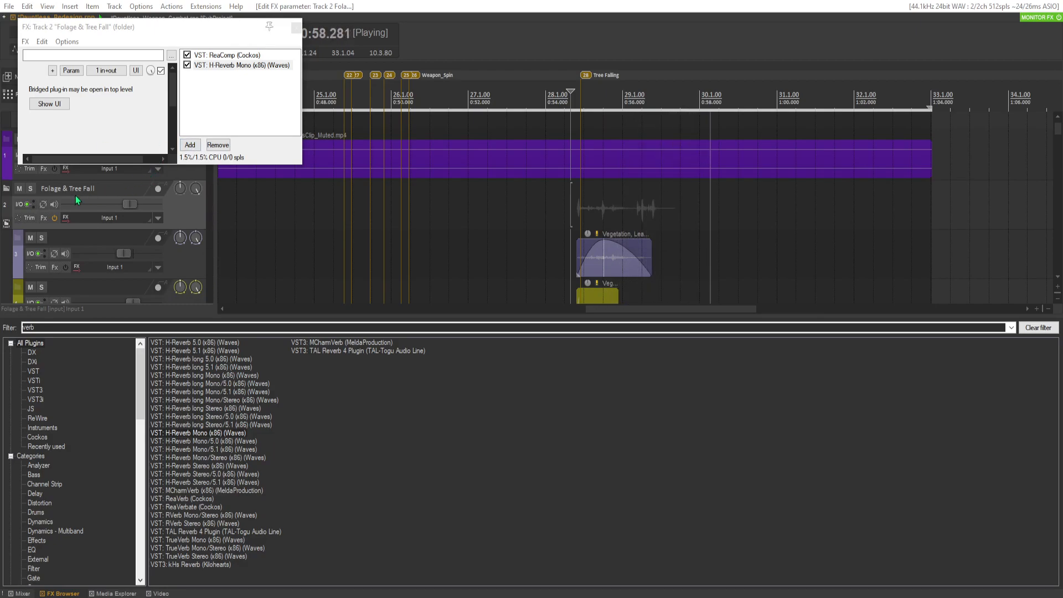
key("space")
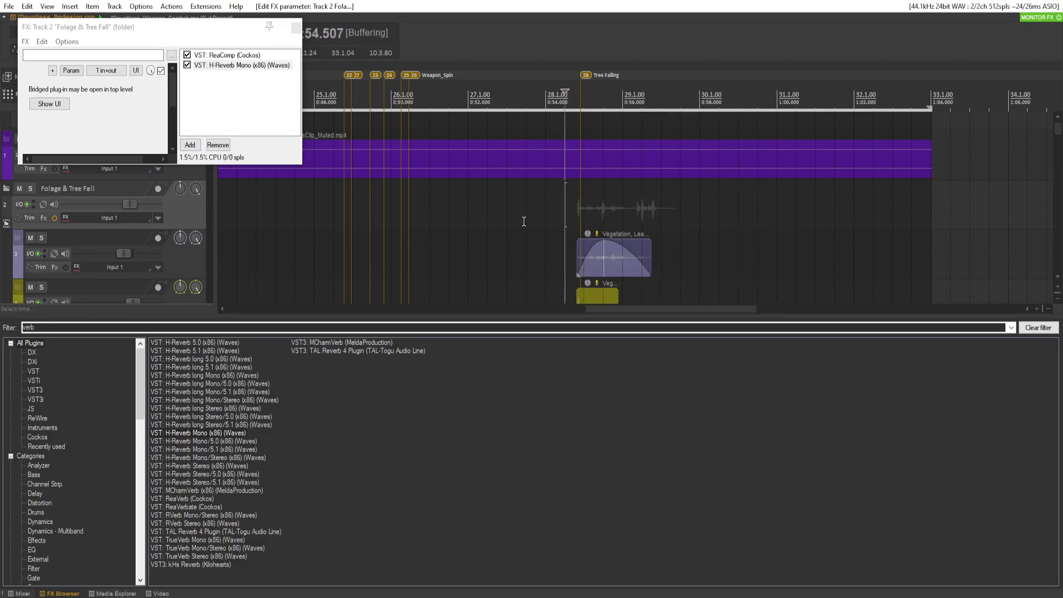
Solo the Folage & Tree Fall folder, show the video, and listen to the tree fall against the picture
left_click(31, 188)
key("space")
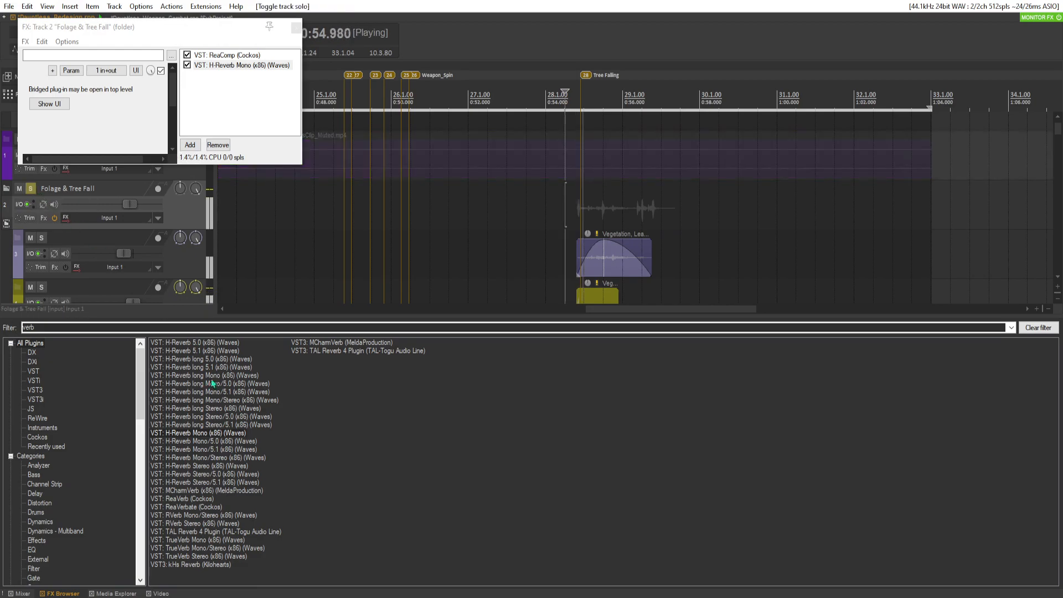
left_click(159, 593)
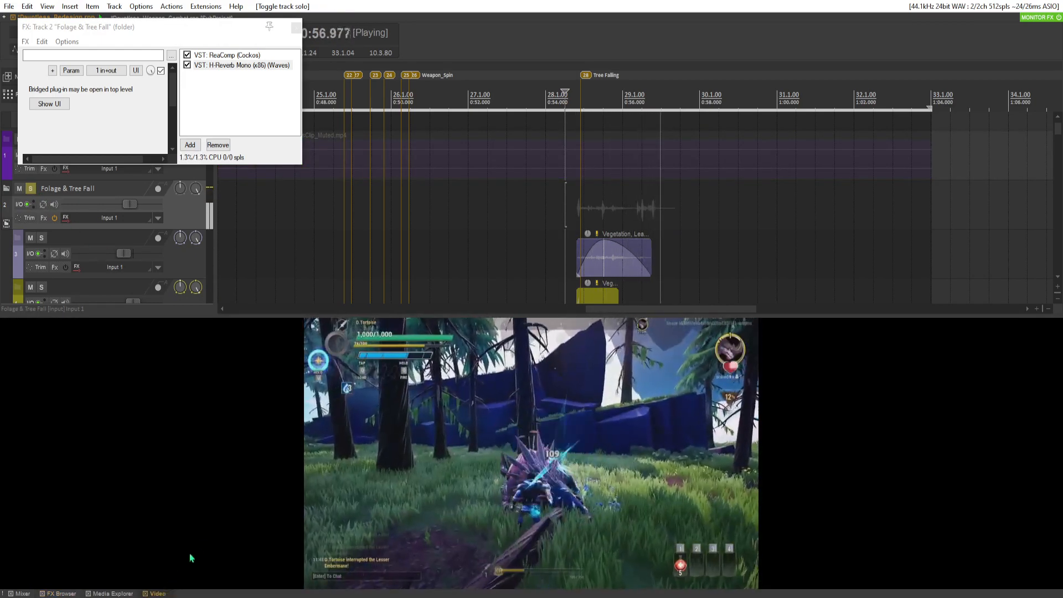
key("space")
key("space")
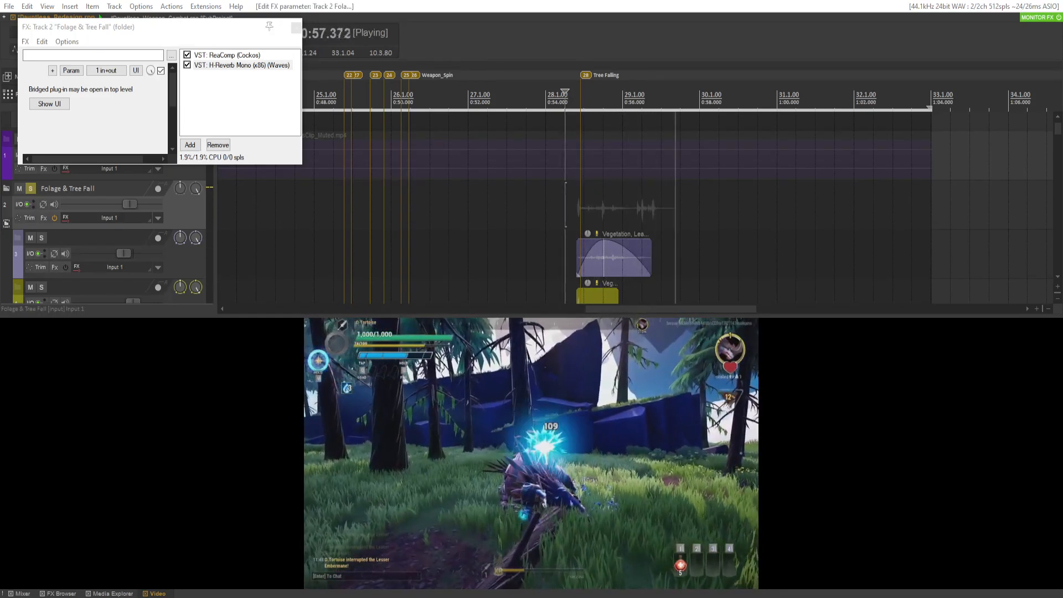
key("space")
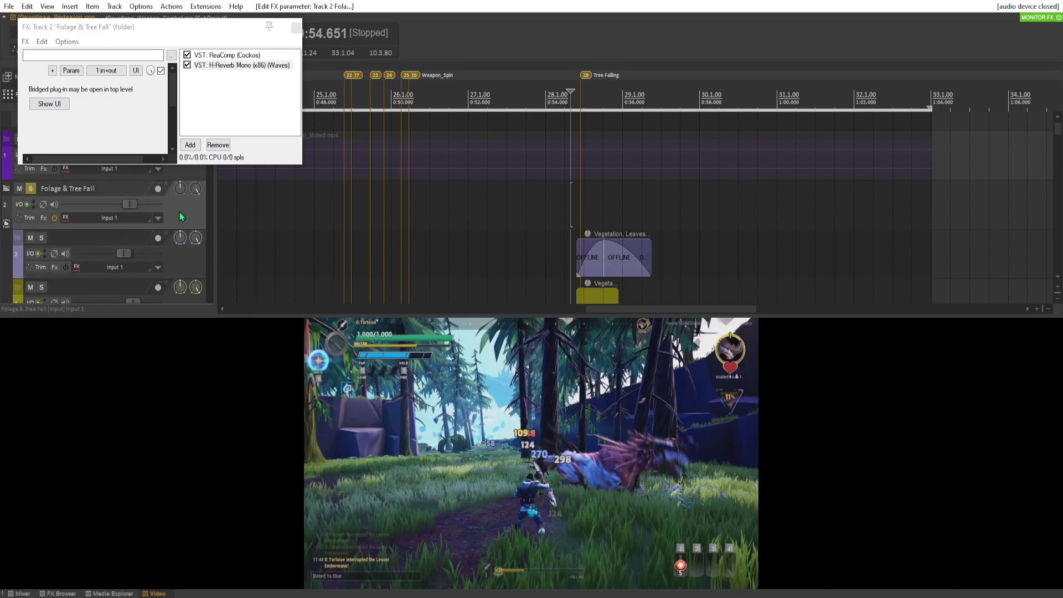
Insert a new track inside the Folage & Tree Fall folder and fit a faded leaves rustle clip at the Tree Falling marker
right_click(197, 208)
left_click(233, 230)
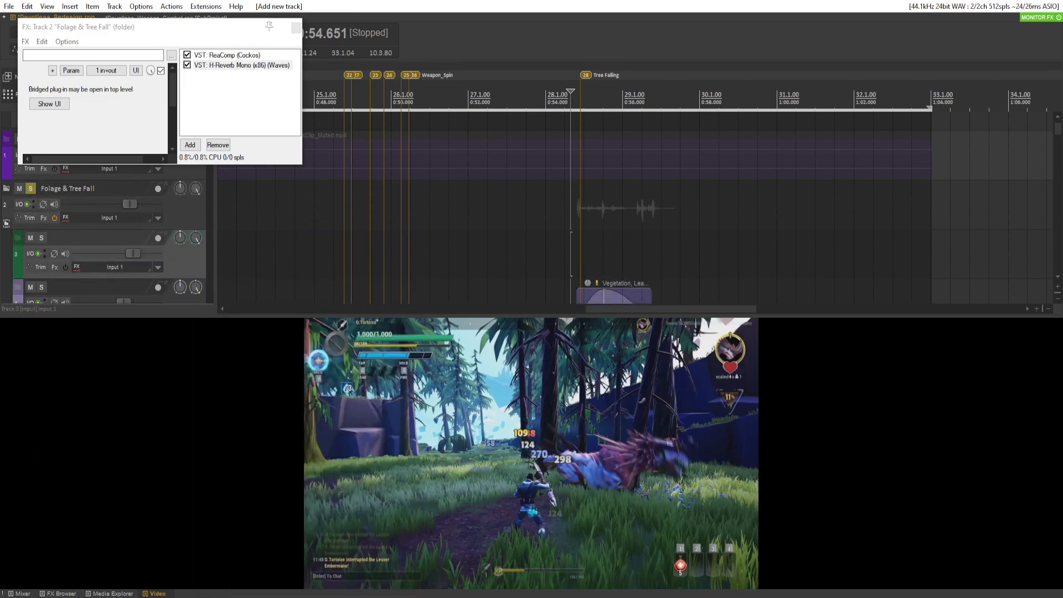
key("space")
left_click_drag(662, 254, 608, 258)
left_click_drag(631, 266, 618, 235)
key("space")
left_click(555, 242)
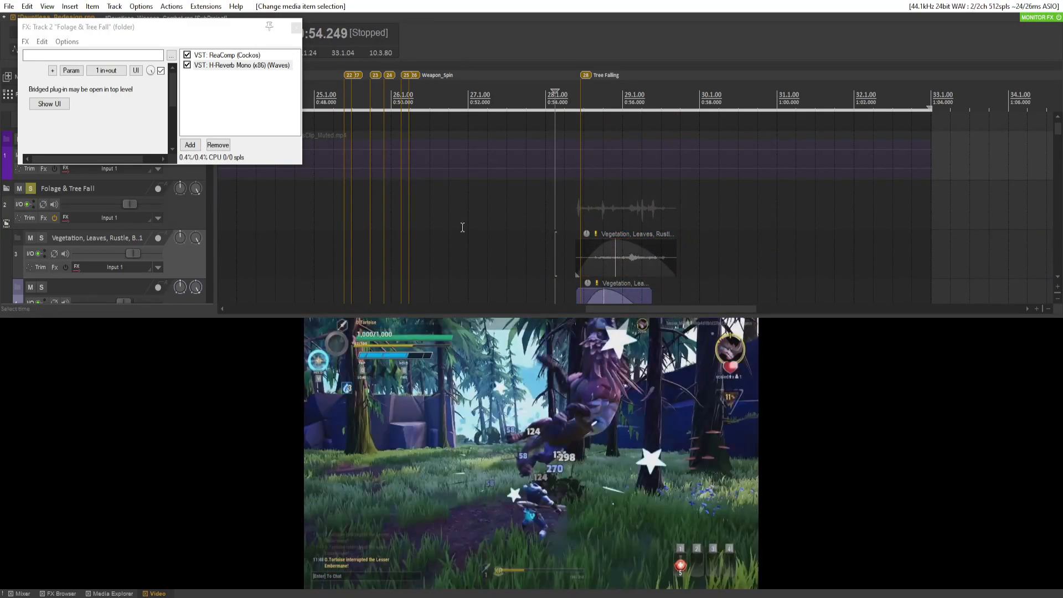
Lower the new leaves rustle track's volume slightly during playback and extend the end of its clip
key("space")
left_click_drag(133, 254, 125, 258)
key("space")
key("space")
left_click_drag(676, 256, 696, 256)
Change the curve shape of the leaves rustle clip's fade-out and listen to the tree fall
right_click(680, 258)
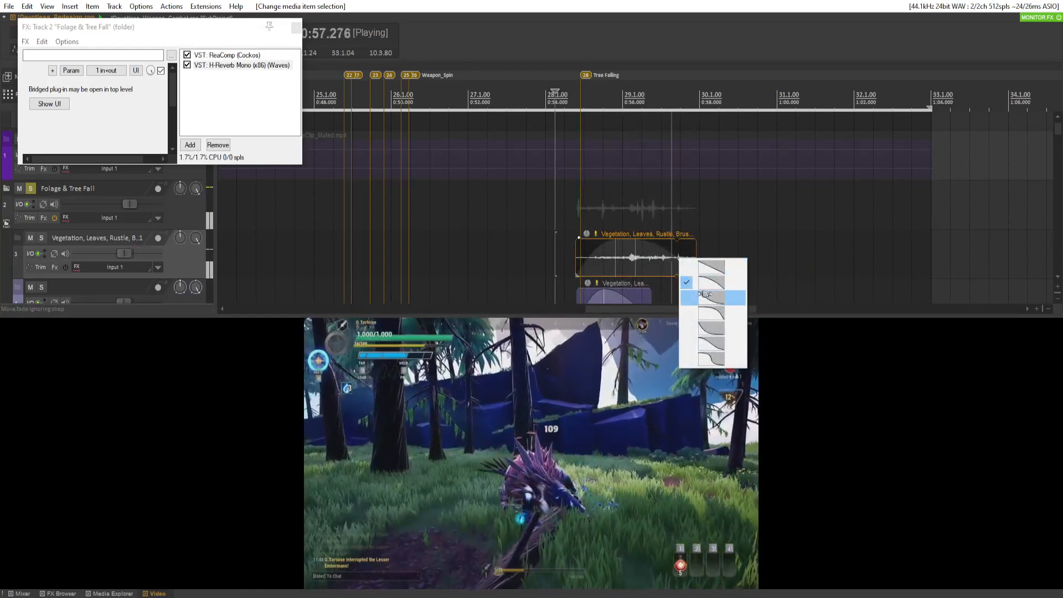
left_click(704, 297)
key("space")
key("space")
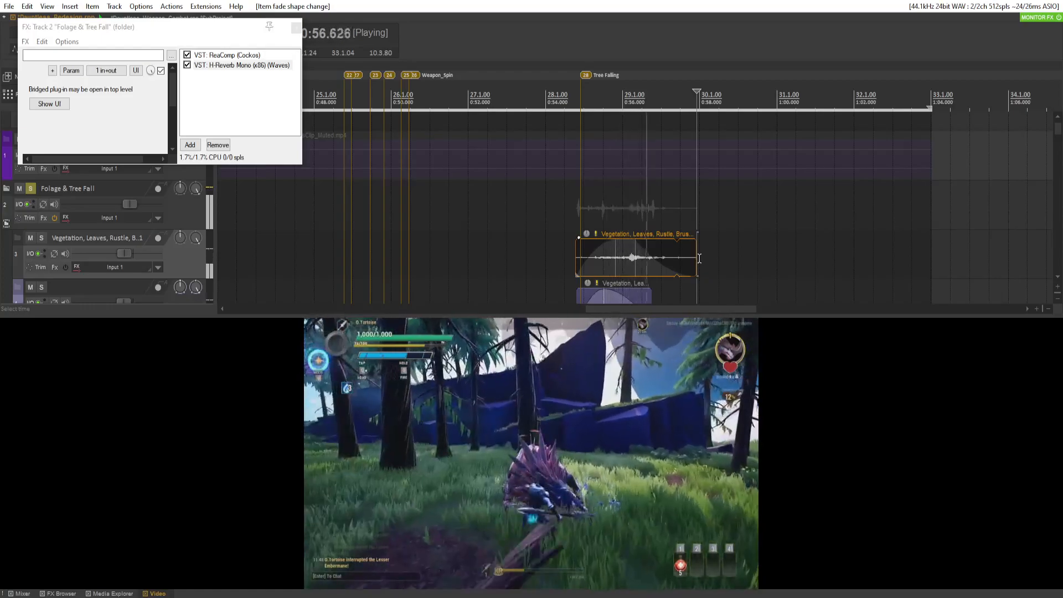
key("space")
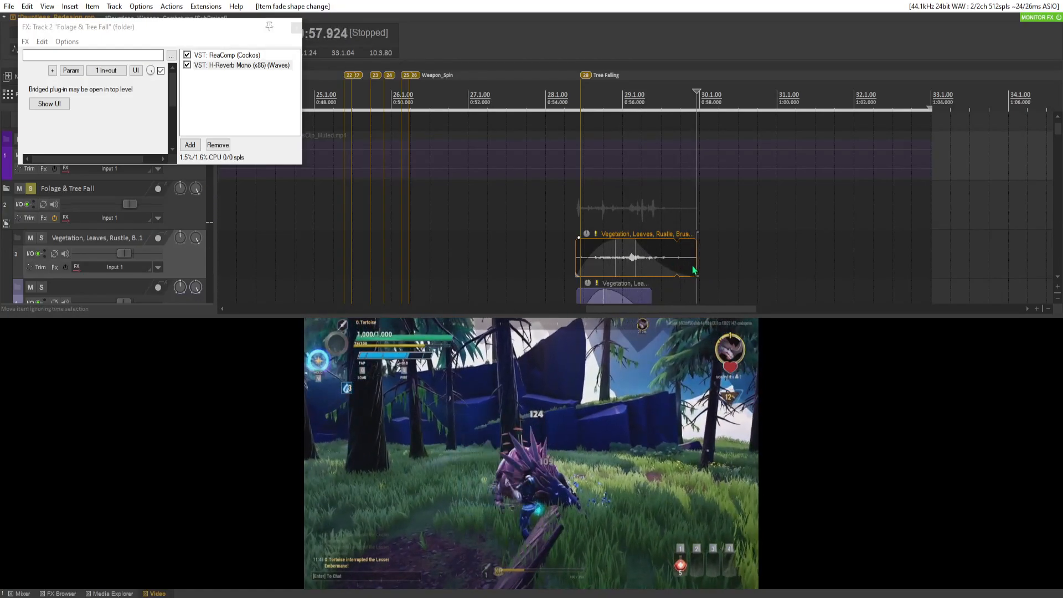
Trim the end of the leaves rustle clip slightly, readjust its fade-out, and play the soloed tree fall layers
left_click_drag(697, 264, 686, 260)
right_click(636, 261)
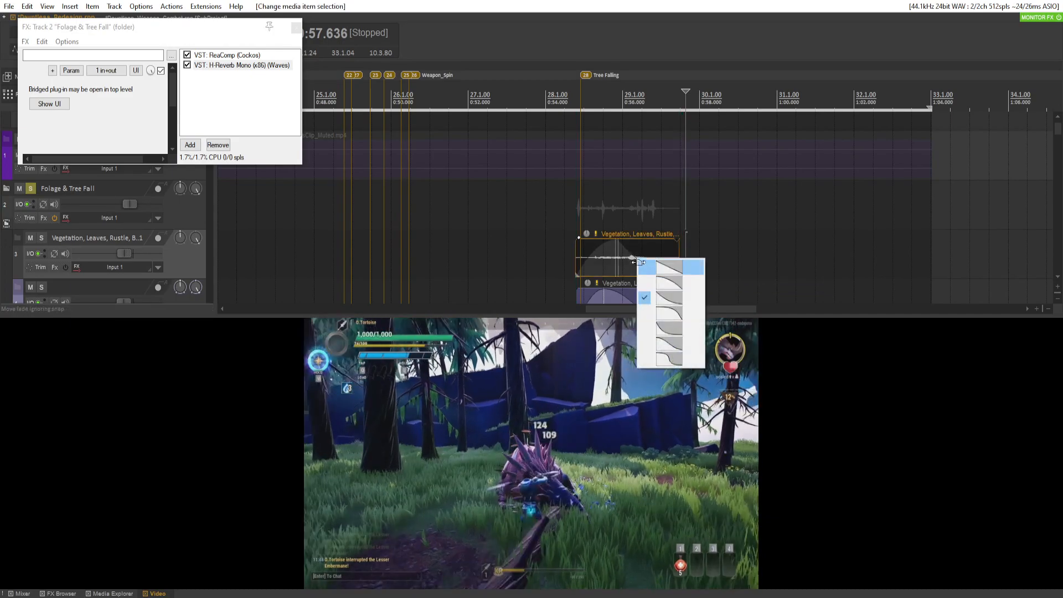
left_click(666, 272)
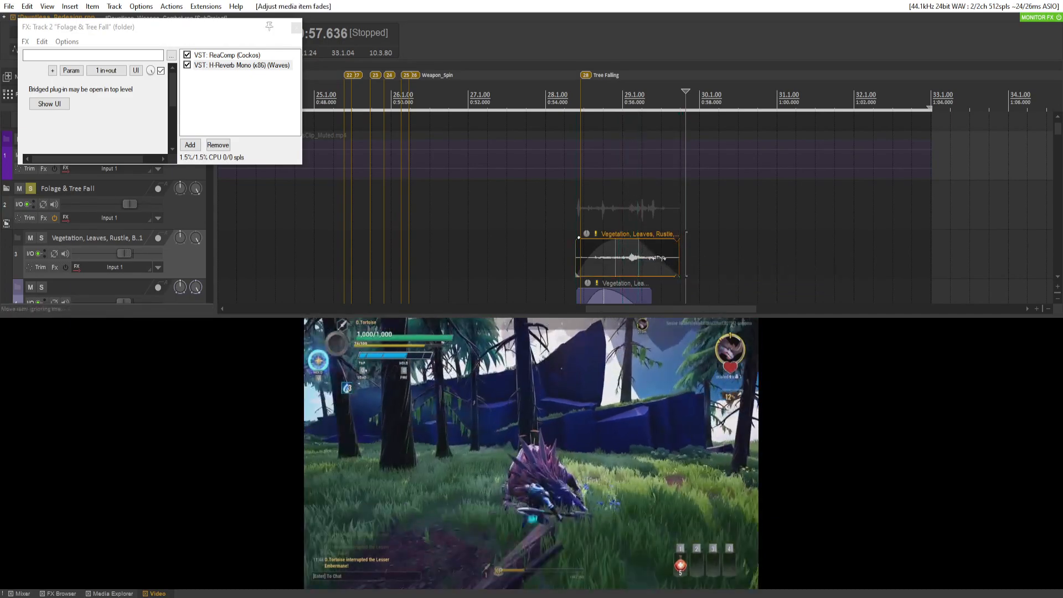
key("space")
left_click(559, 244)
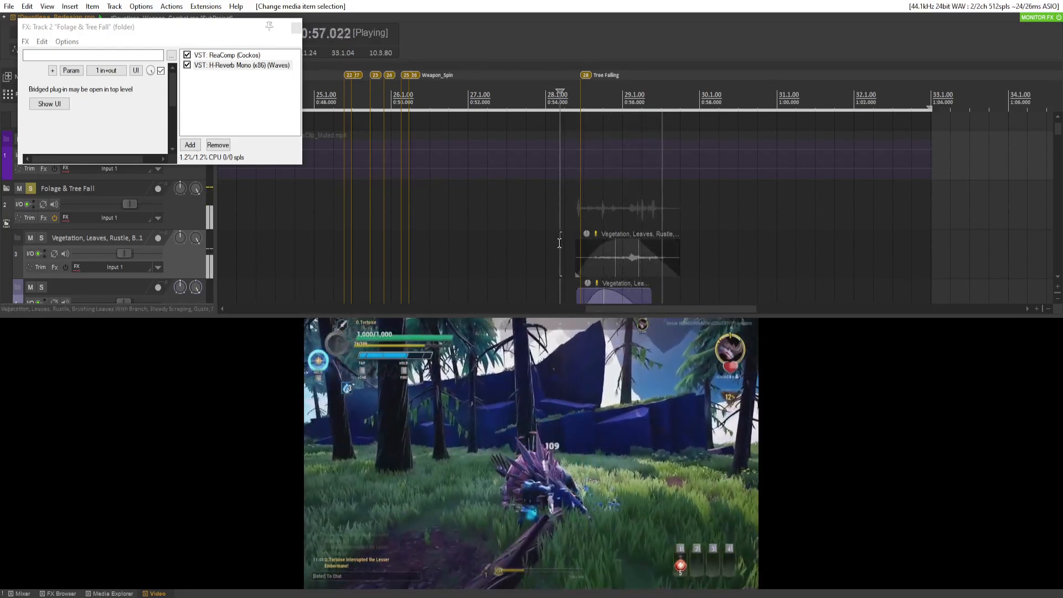
key("space")
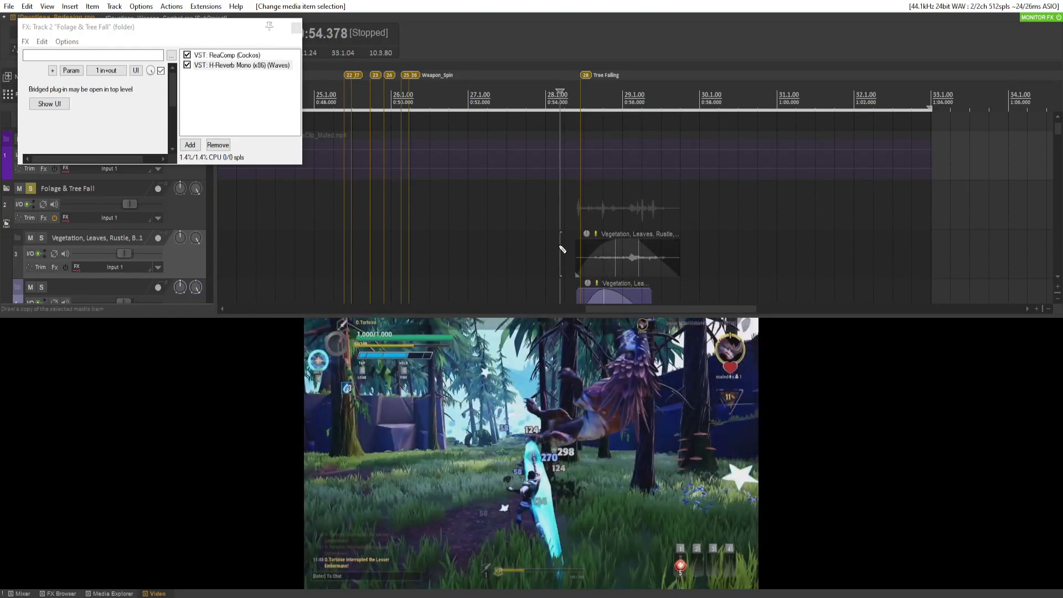
Unsolo the Folage & Tree Fall folder, close its effects window, lower the folder's volume slightly during playback, and save the project
left_click(31, 189)
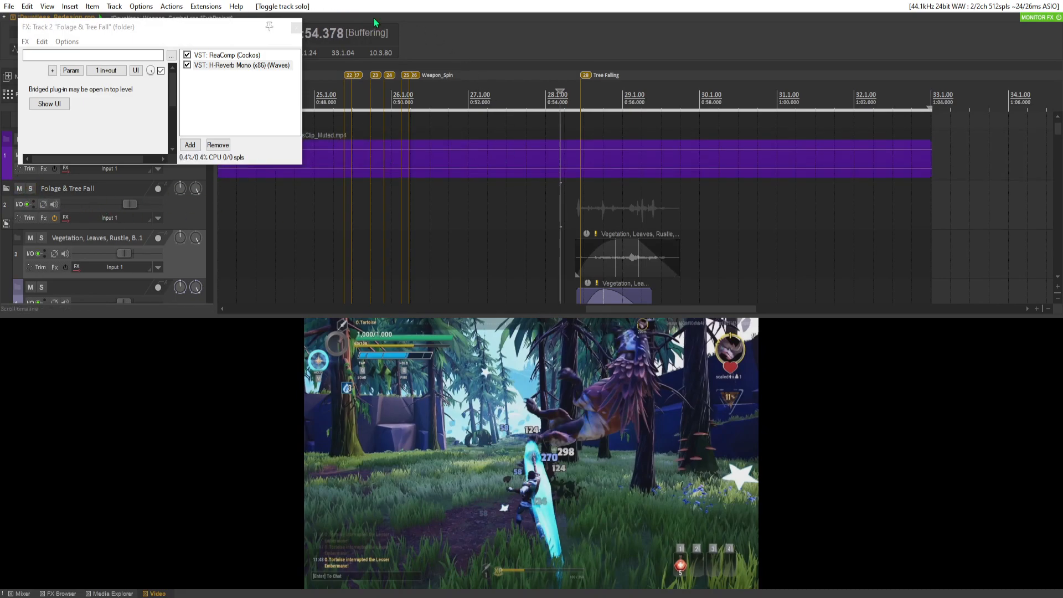
left_click(297, 27)
left_click_drag(134, 203, 118, 205)
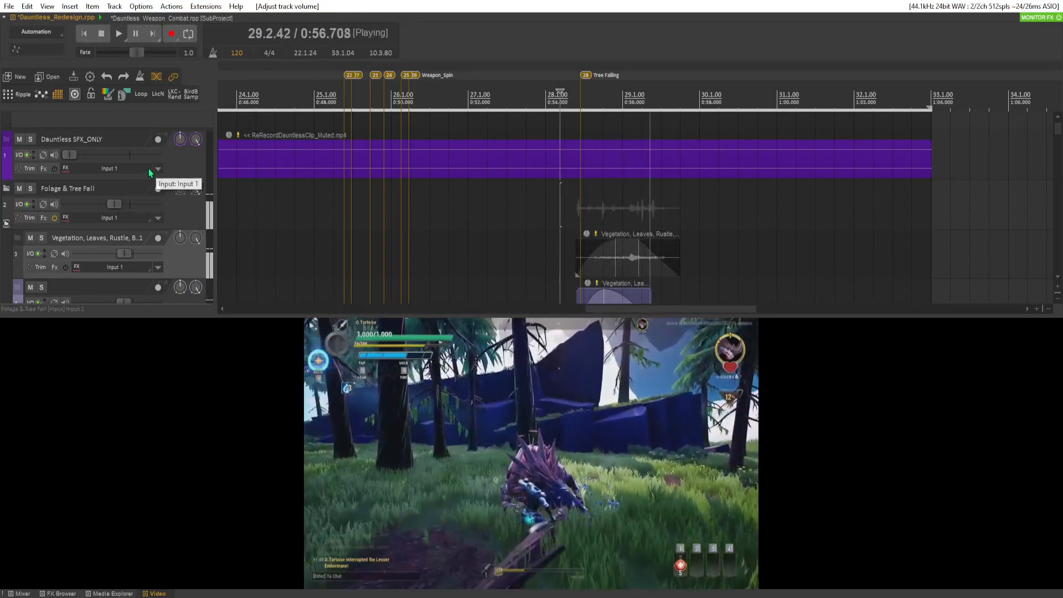
left_click_drag(115, 204, 126, 205)
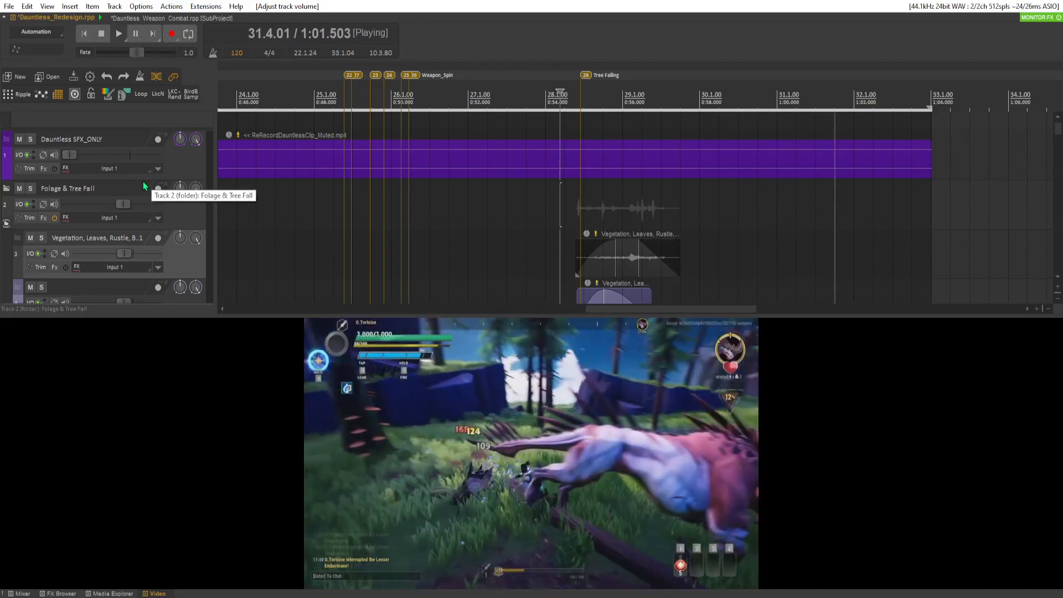
key("space")
key("ctrl+s")
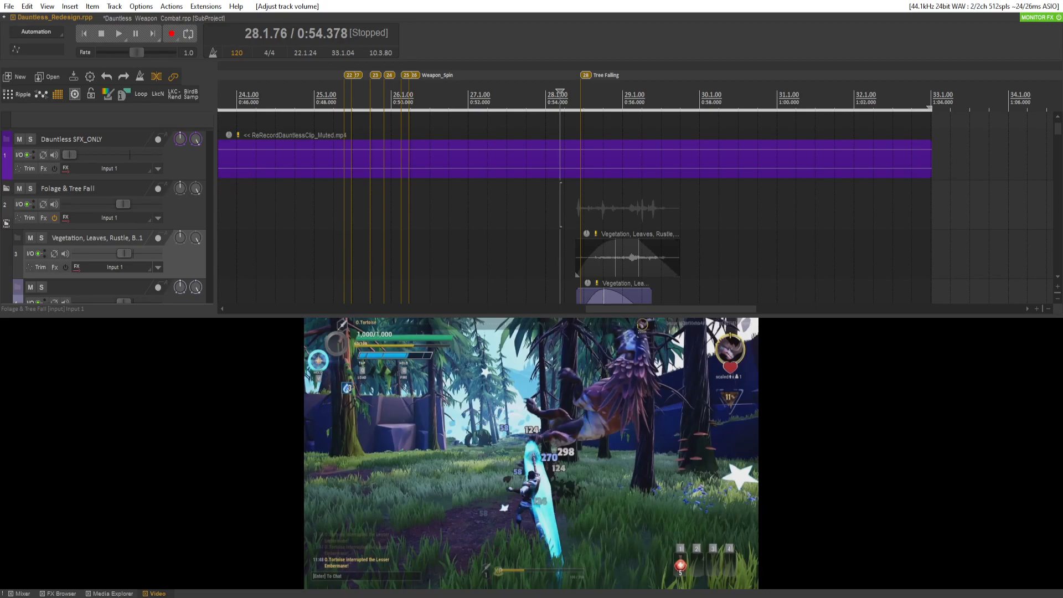
key("alt+Tab")
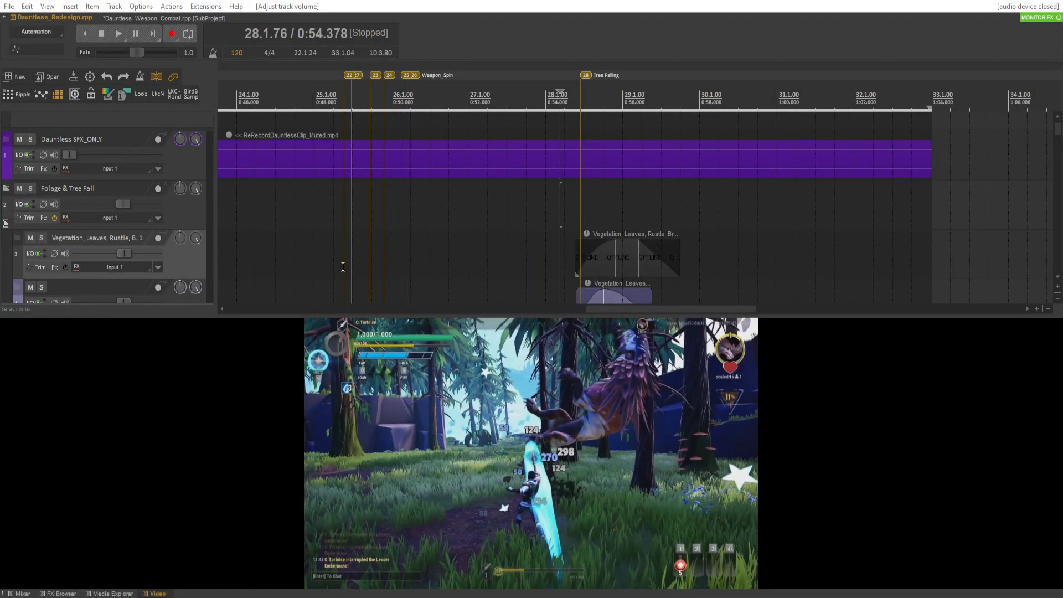
scroll(408, 228, "down", 3)
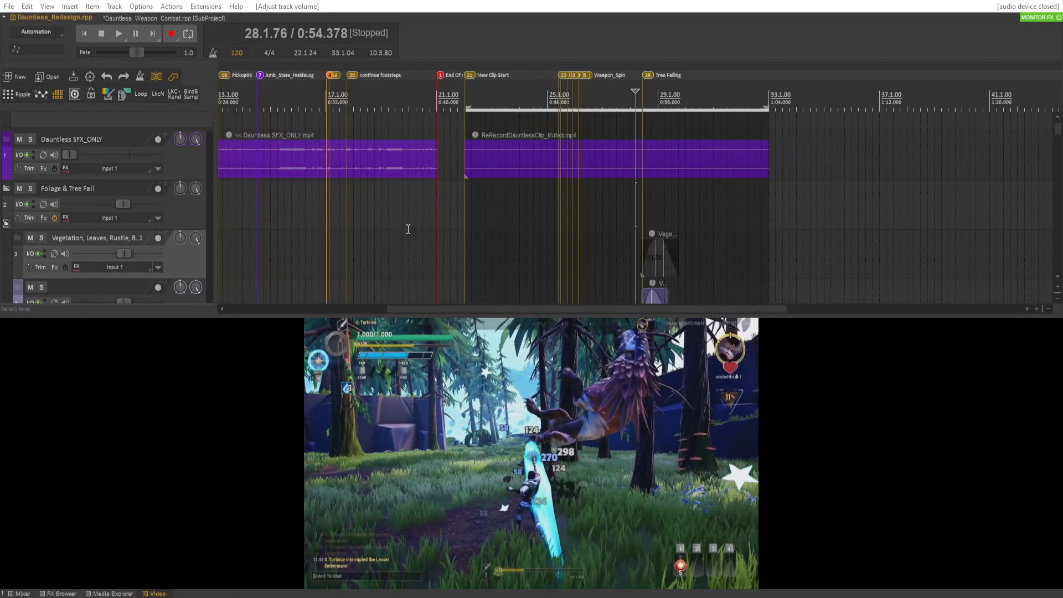
Compare the mix by playing from the start of the second clip, the project start and about 0:11
left_click(464, 201)
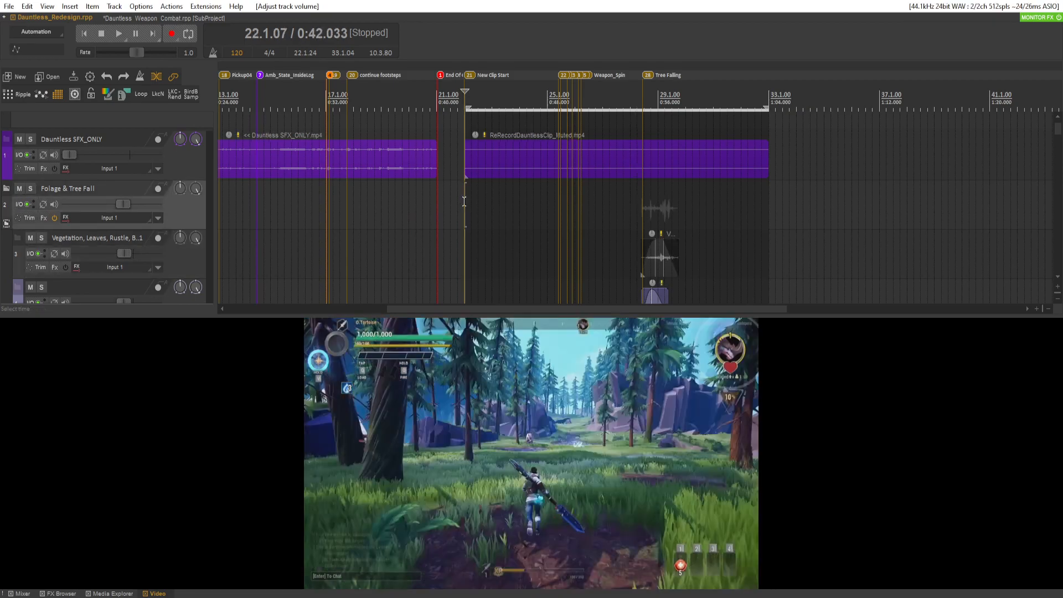
key("space")
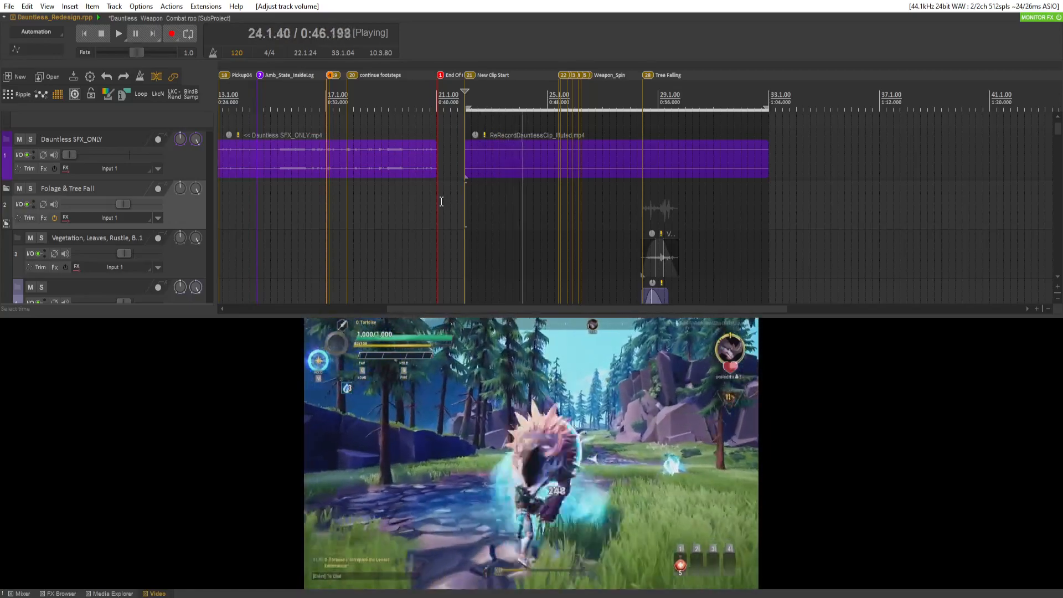
key("space")
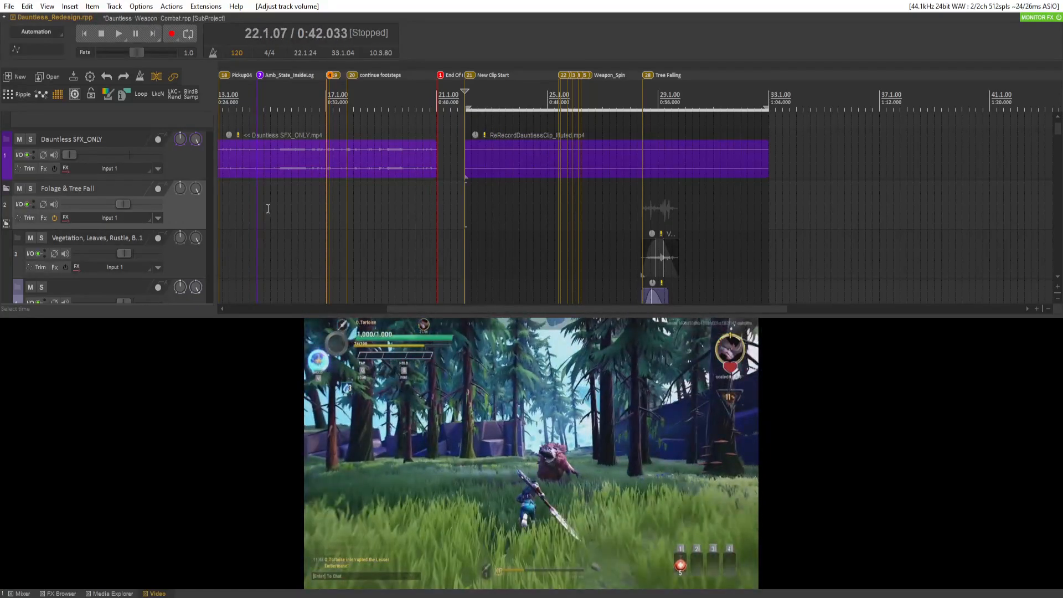
scroll(267, 210, "down", 3)
left_click(218, 208)
key("space")
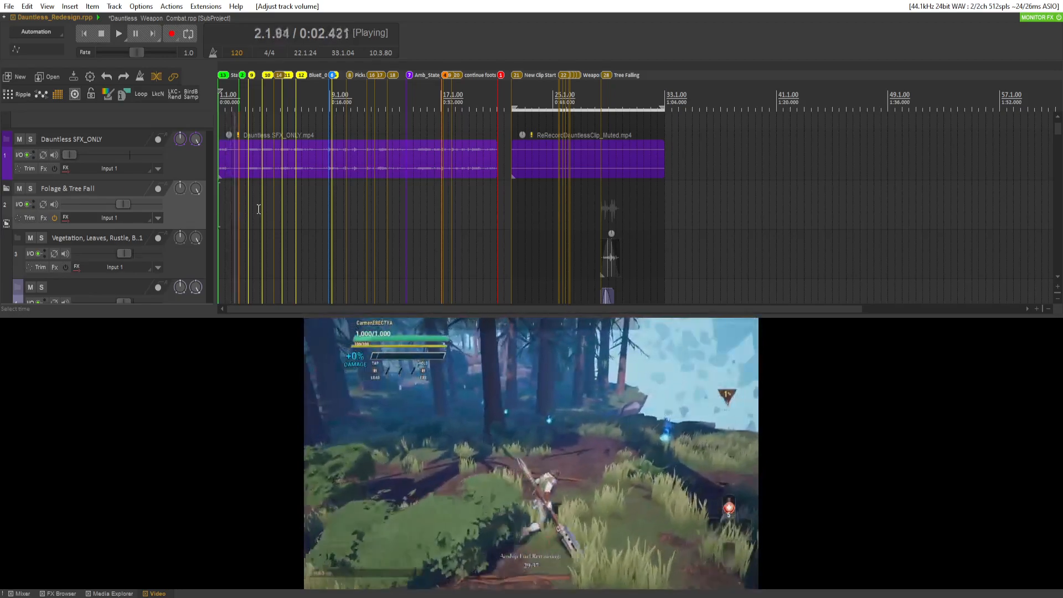
left_click(297, 224)
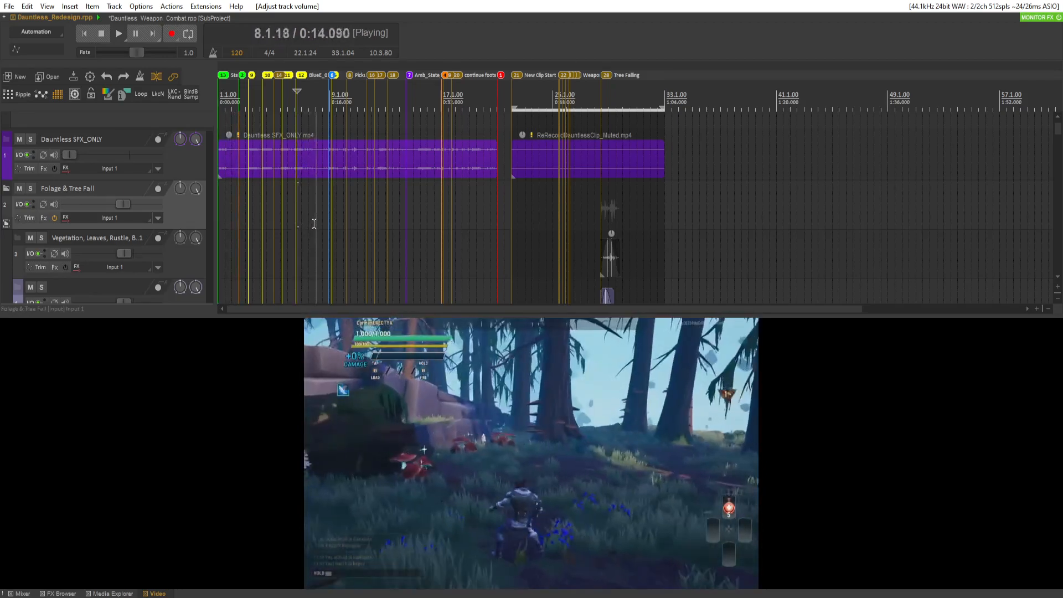
left_click(513, 219)
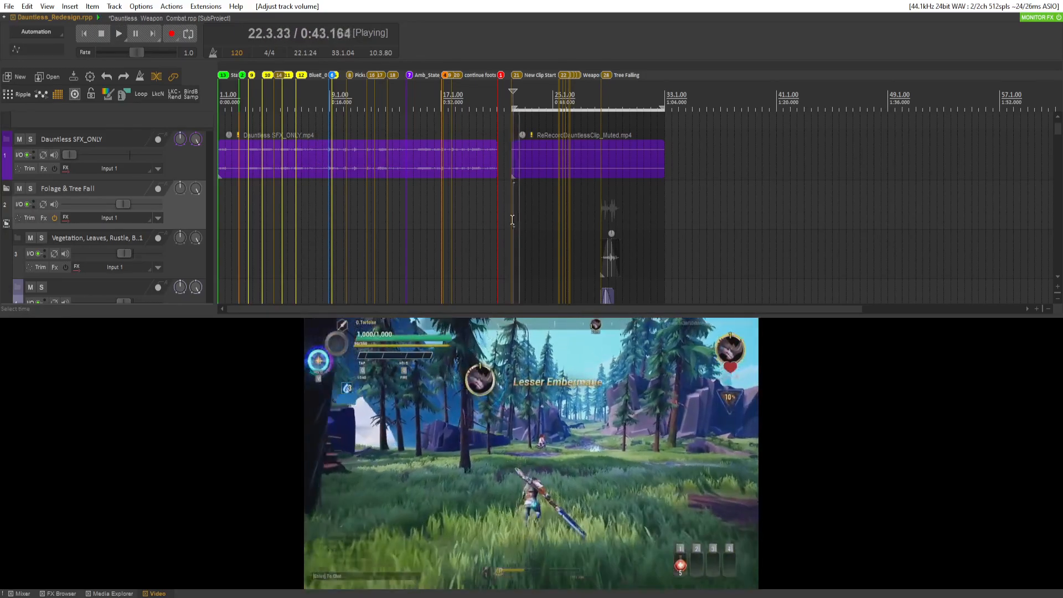
Raise the Ambience & Enviroments folder's volume slightly while the second clip plays
scroll(52, 236, "down", 10)
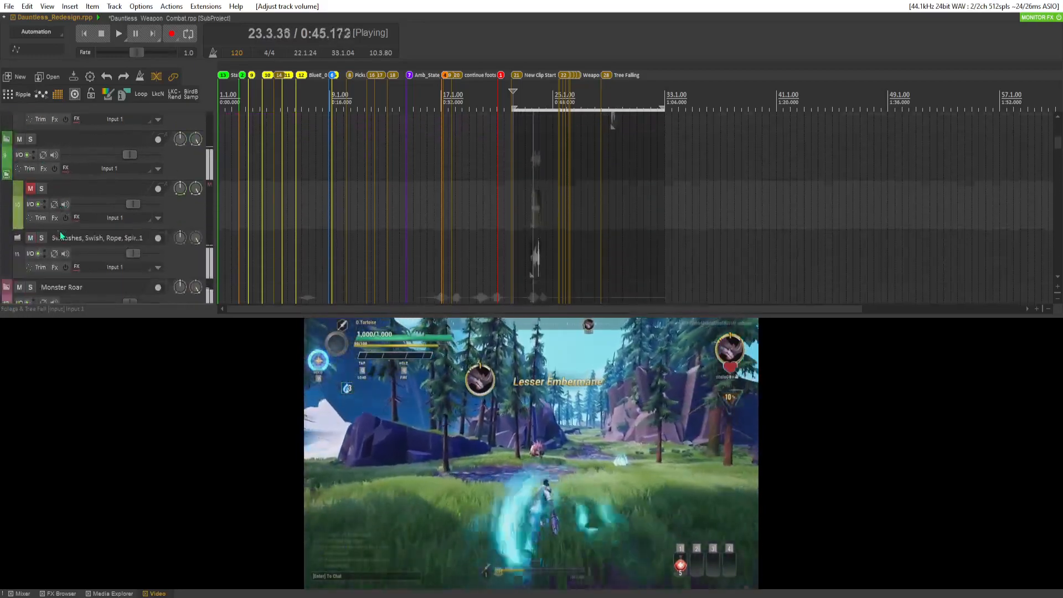
scroll(72, 223, "down", 8)
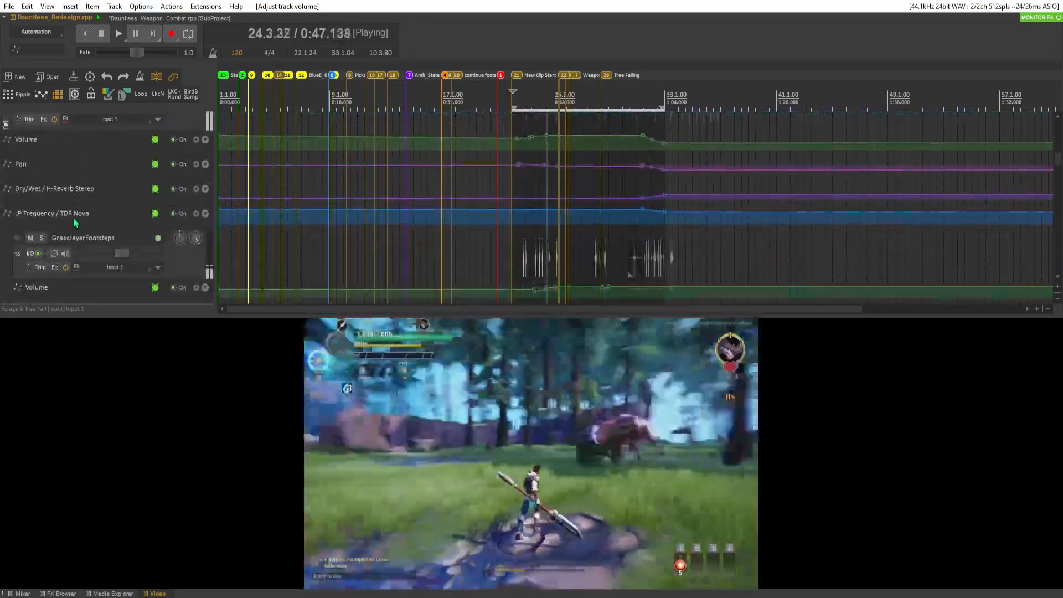
scroll(76, 222, "down", 12)
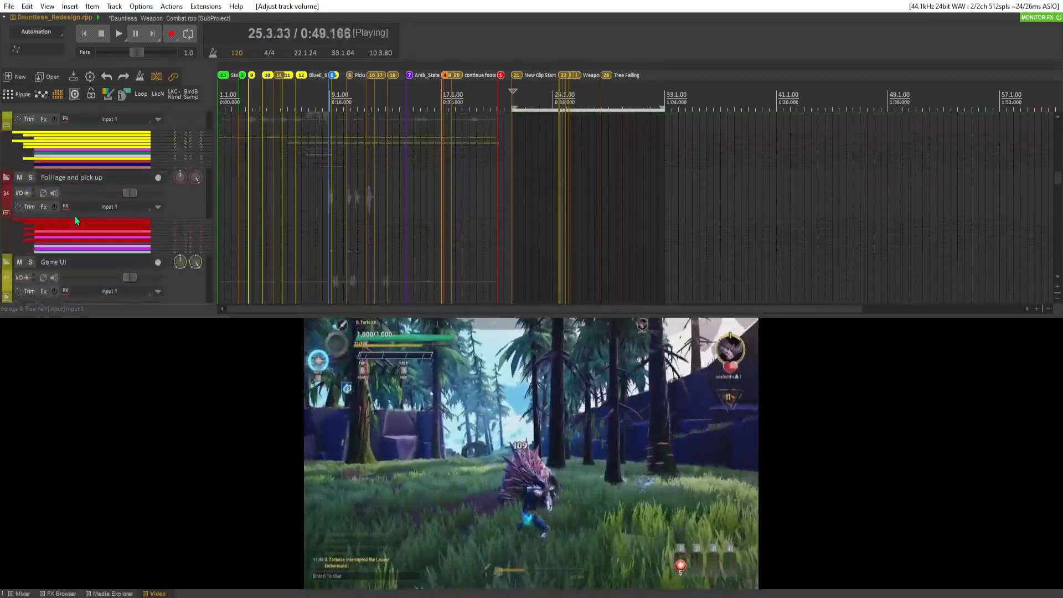
scroll(75, 217, "down", 3)
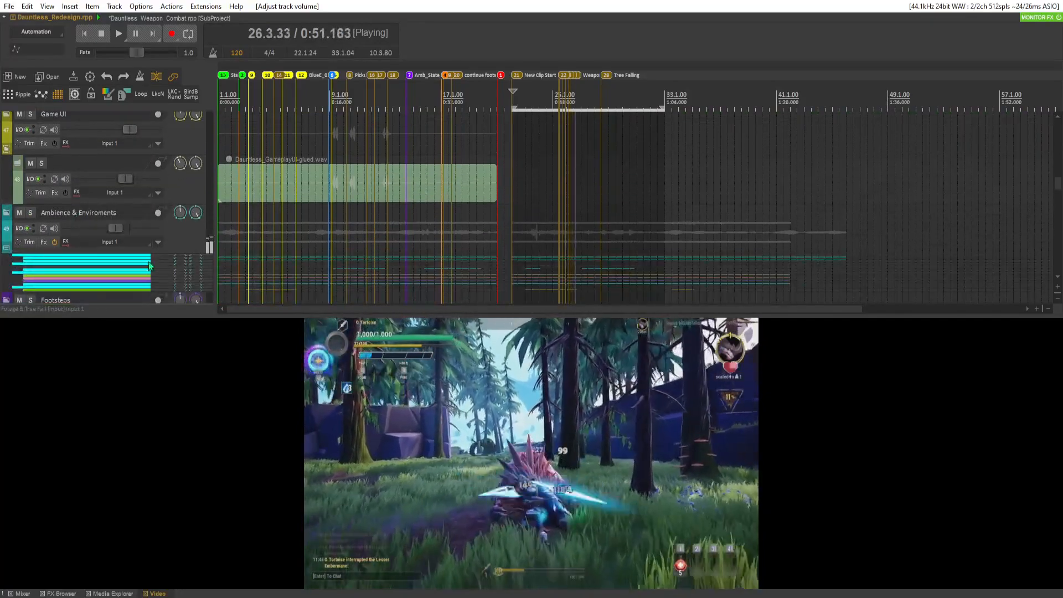
left_click_drag(122, 228, 125, 229)
double_click(129, 230)
key("space")
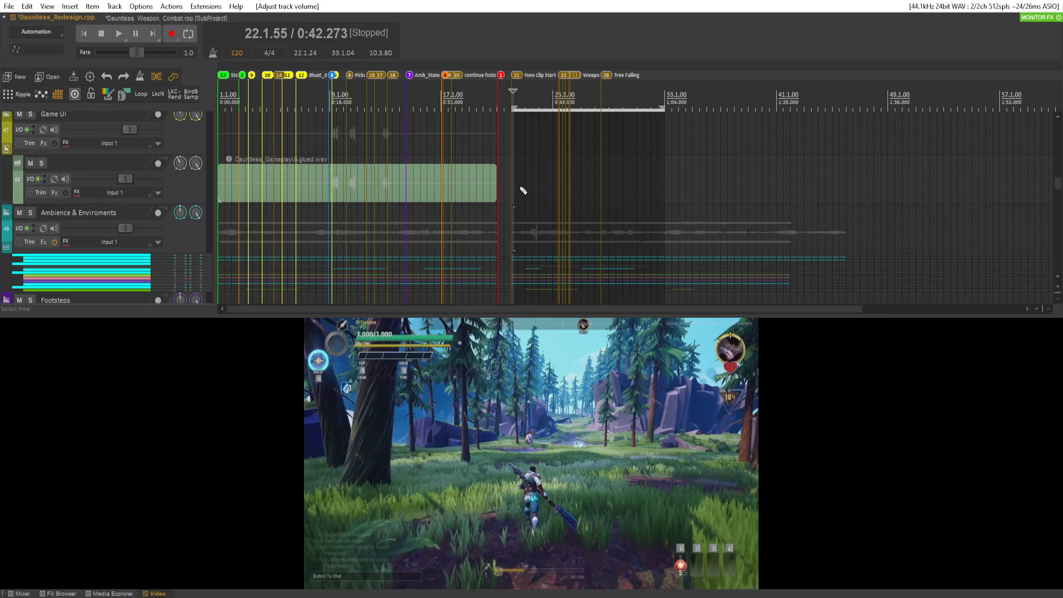
Save the project and play the second clip to check the ambience level
key("ctrl+s")
key("space")
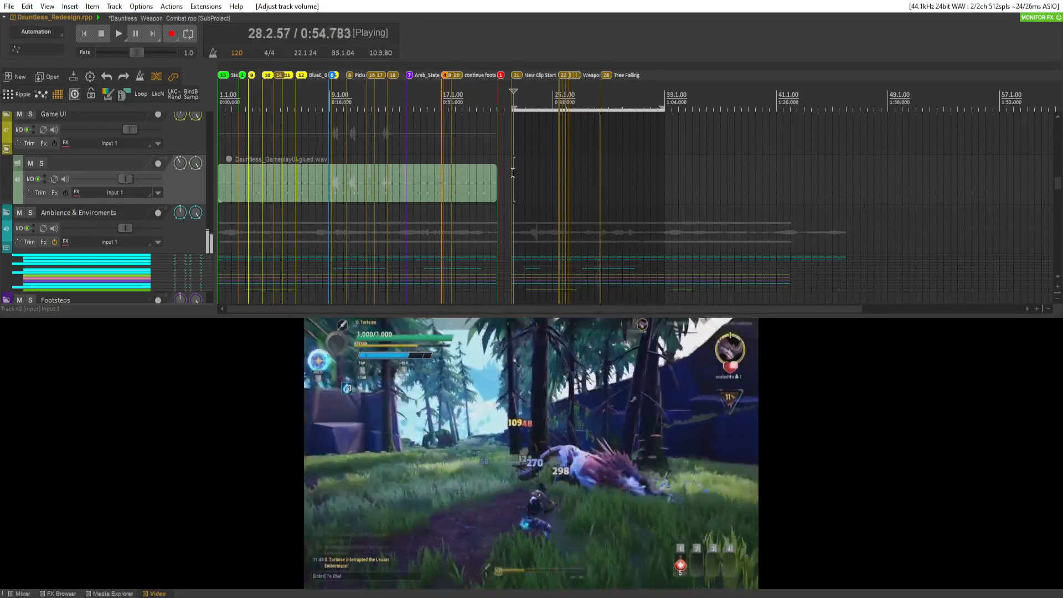
key("space")
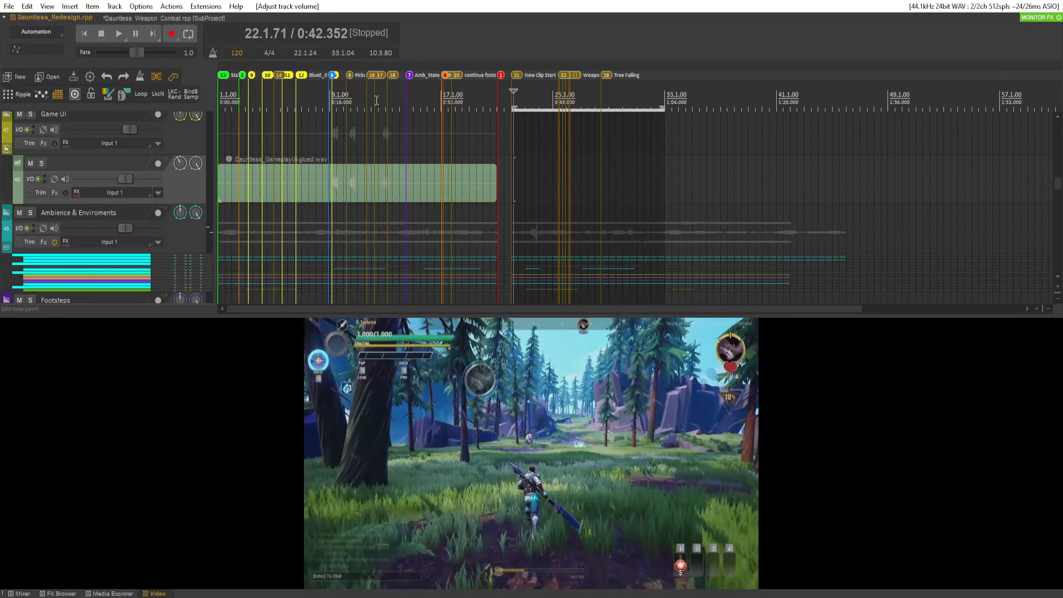
Open the Monster_Roar_Subproject from its clip on the monster roar track and return to the Dauntless_Redesign project
scroll(122, 172, "up", 15)
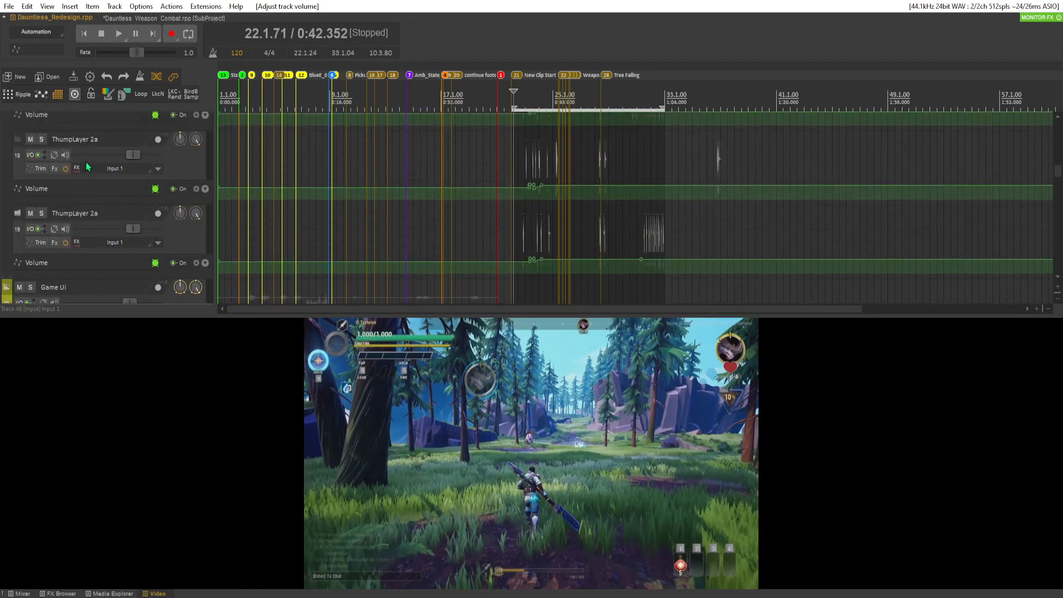
scroll(91, 149, "up", 5)
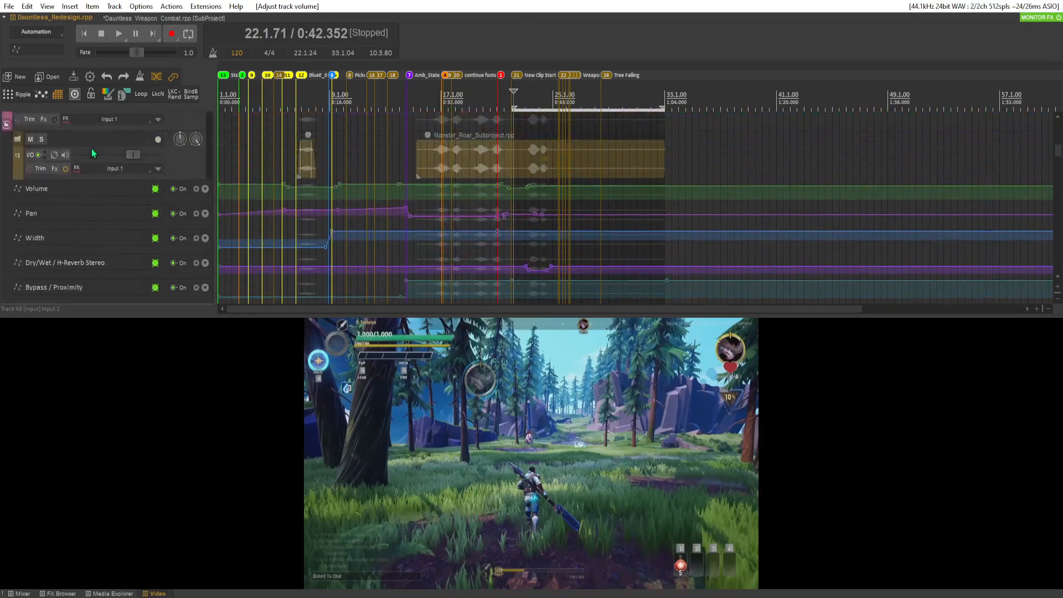
scroll(91, 148, "down", 3)
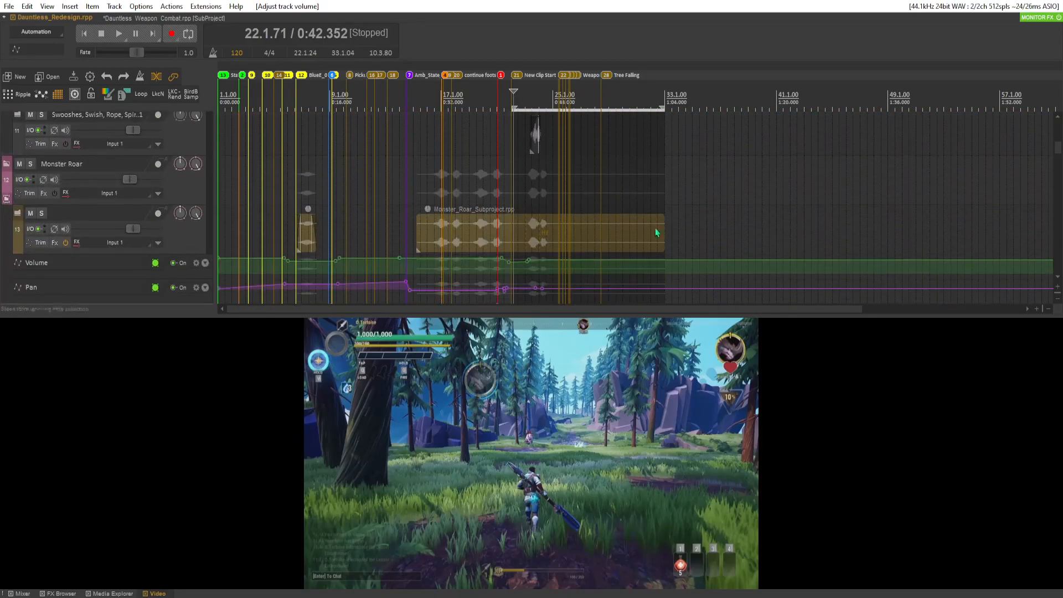
left_click(553, 237)
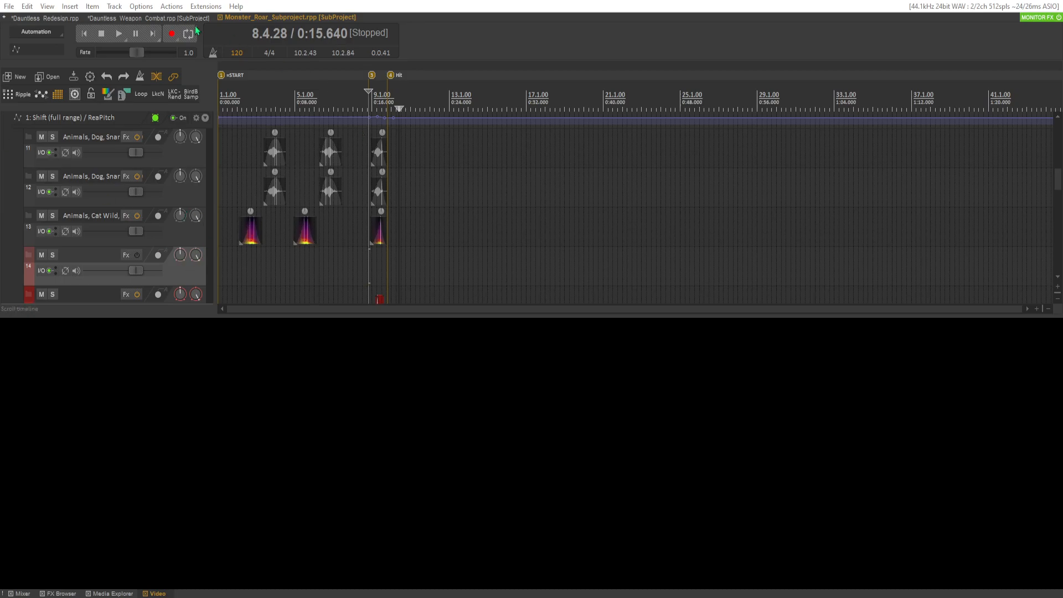
left_click(165, 18)
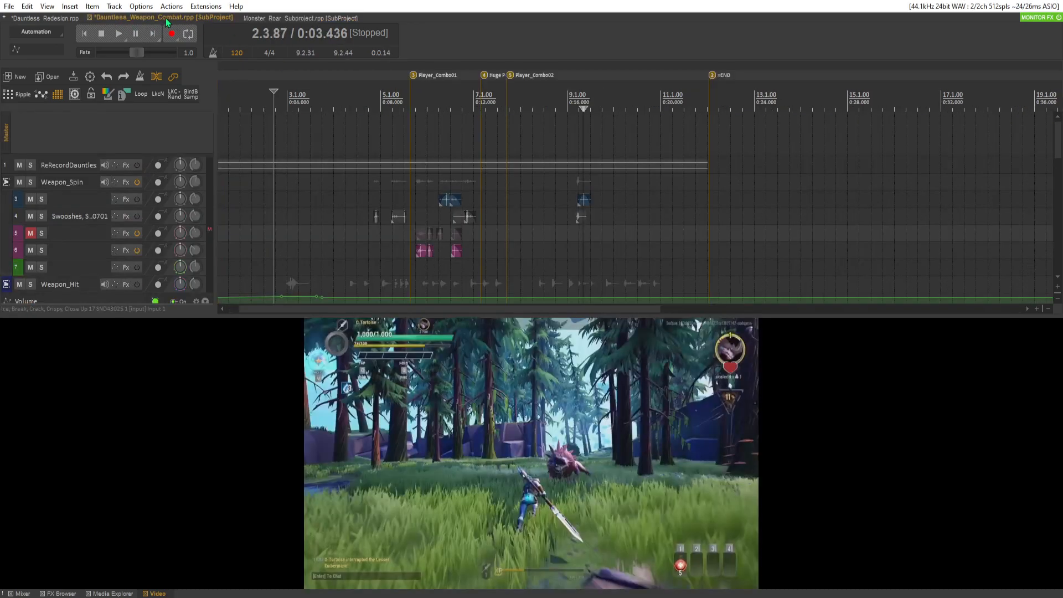
left_click(62, 19)
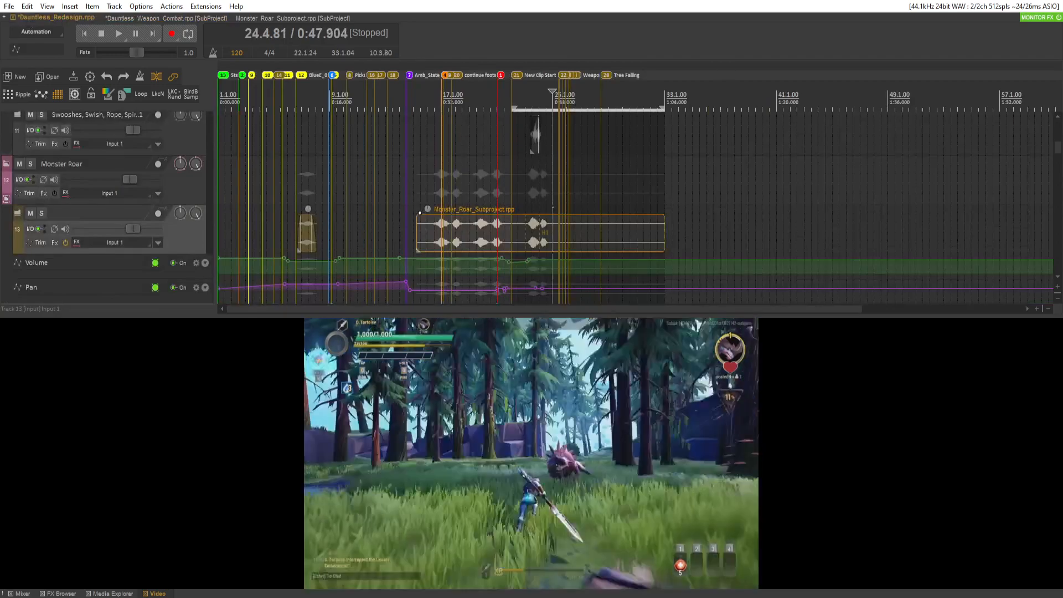
Review the second clip's full mix from its start with the video shown full screen
left_click(513, 160)
key("space")
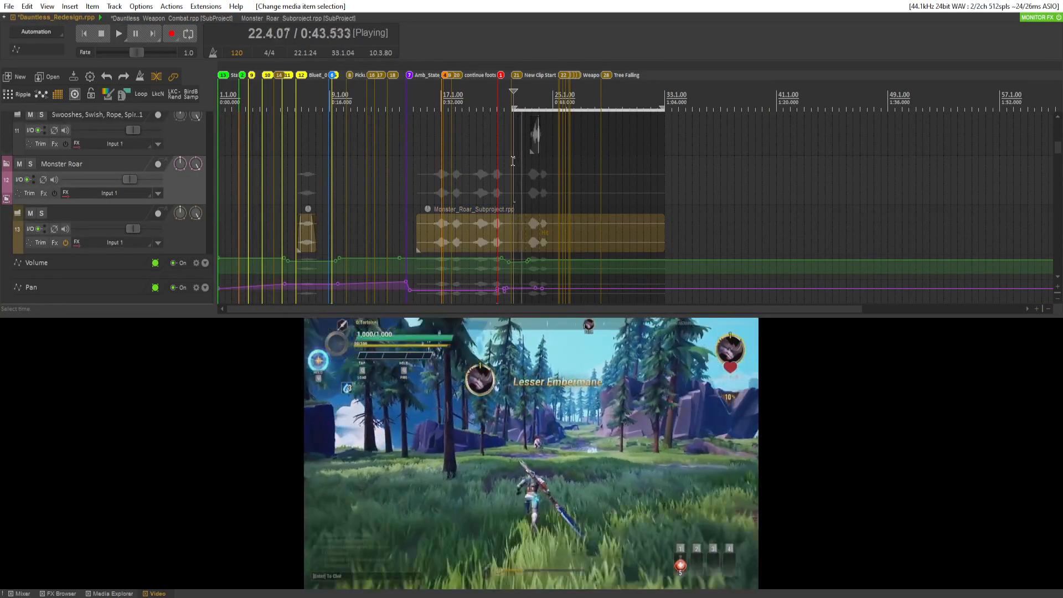
key("space")
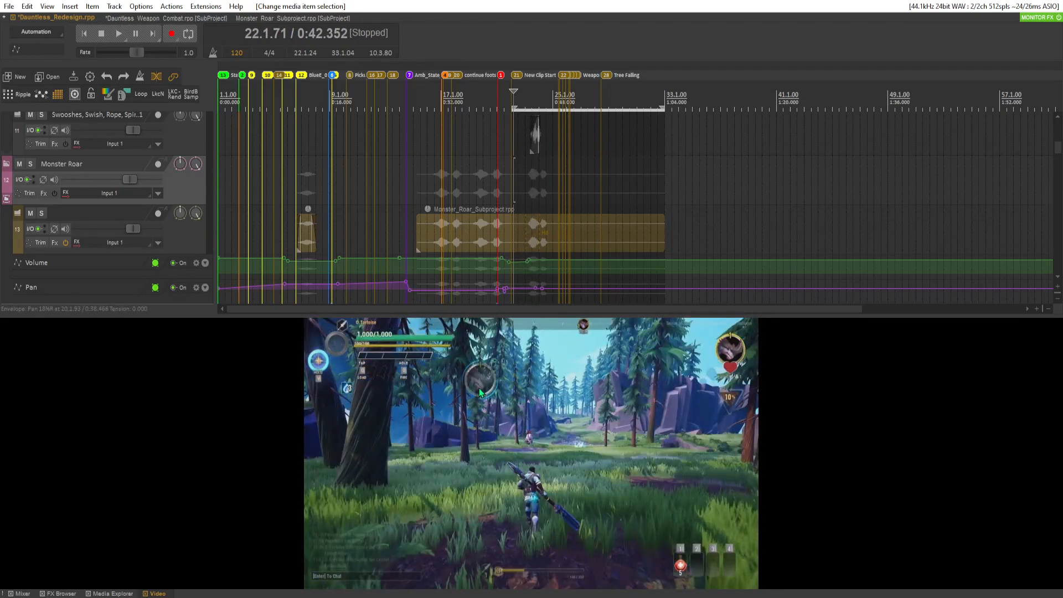
double_click(480, 388)
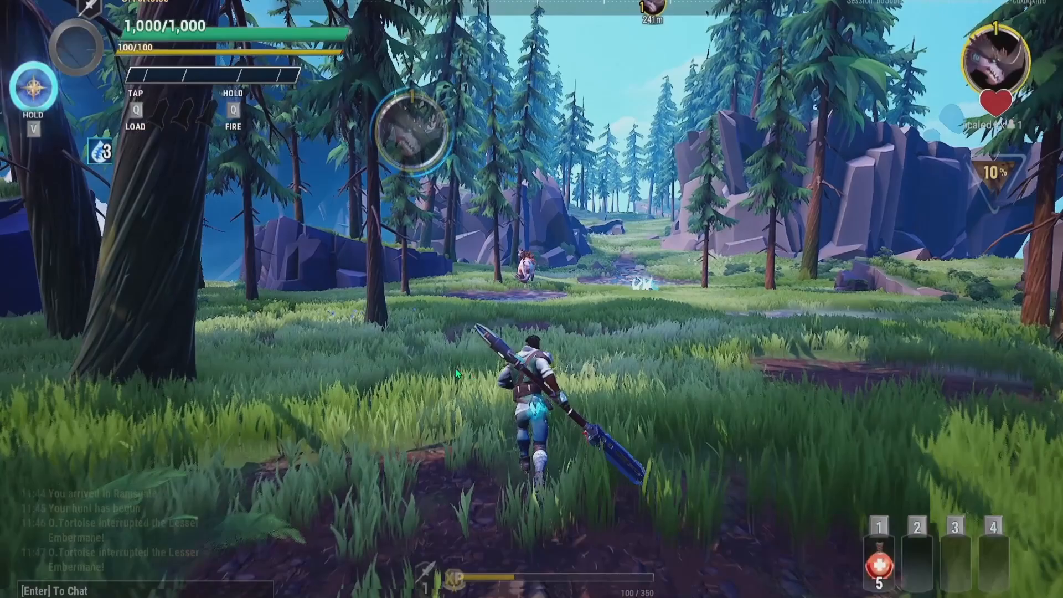
double_click(518, 311)
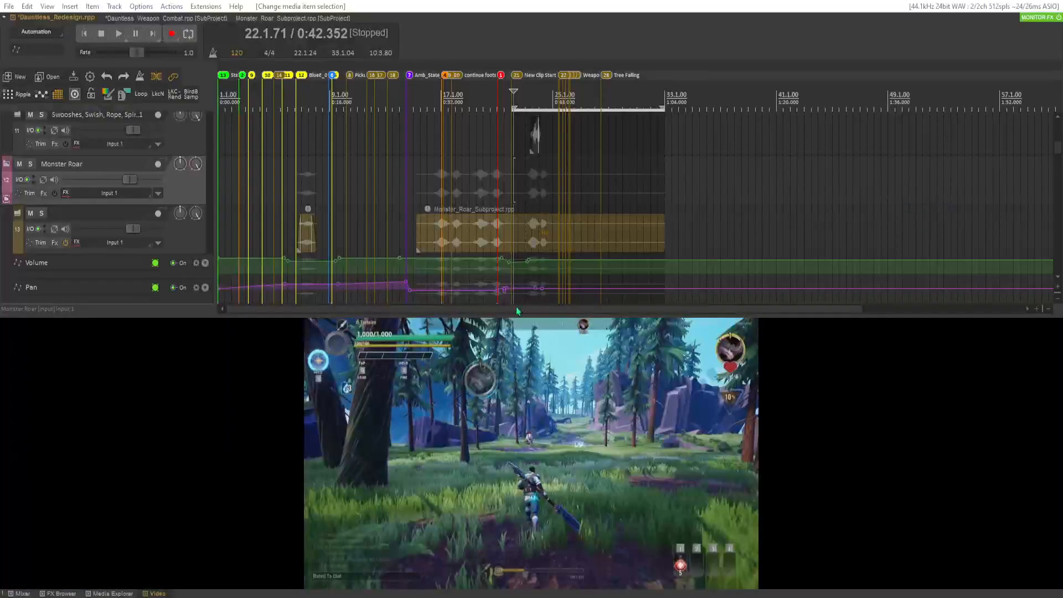
double_click(473, 388)
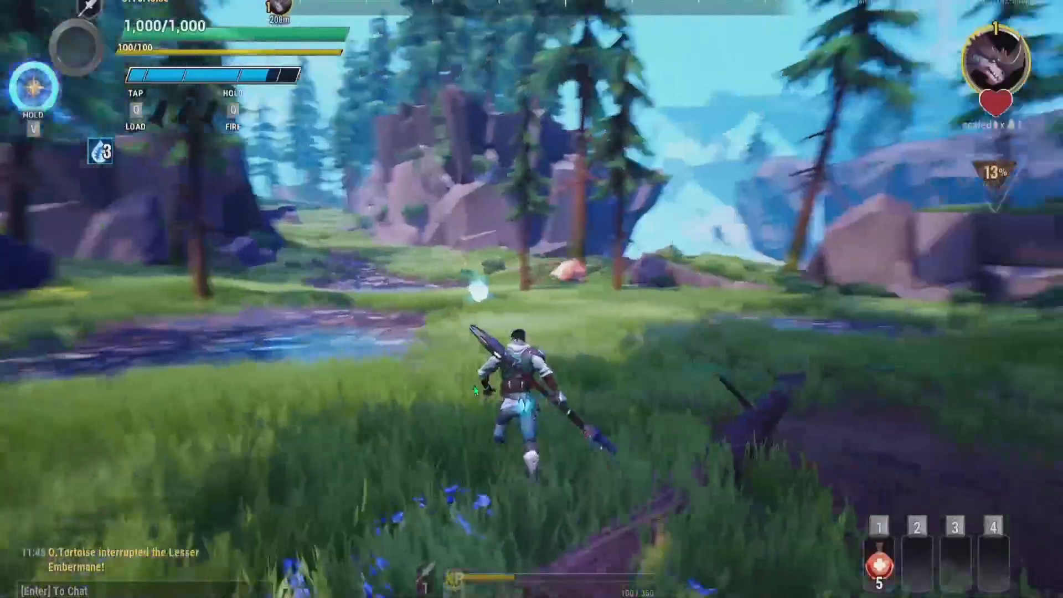
double_click(475, 388)
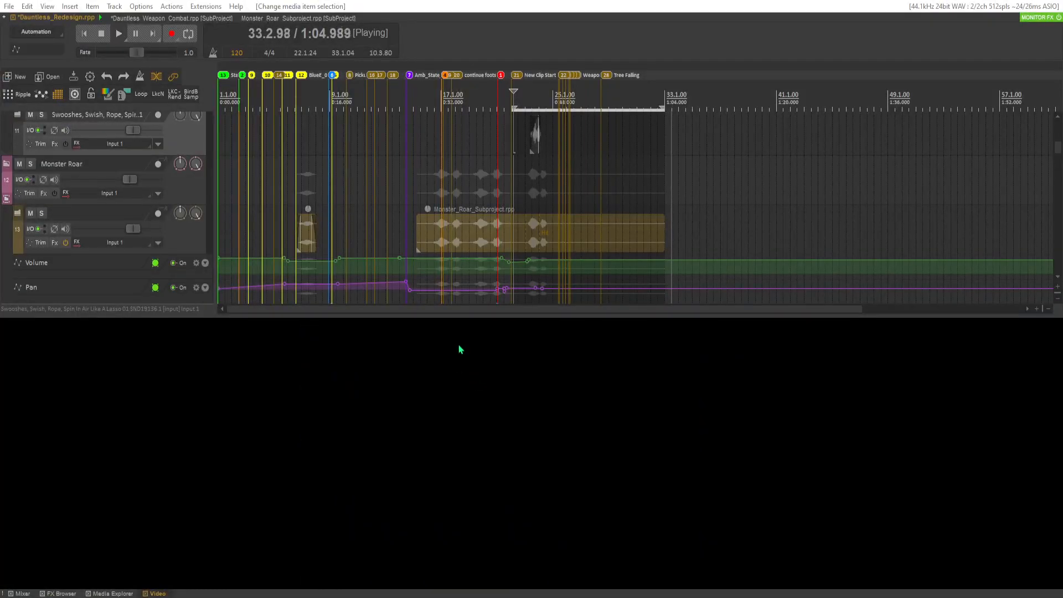
key("space")
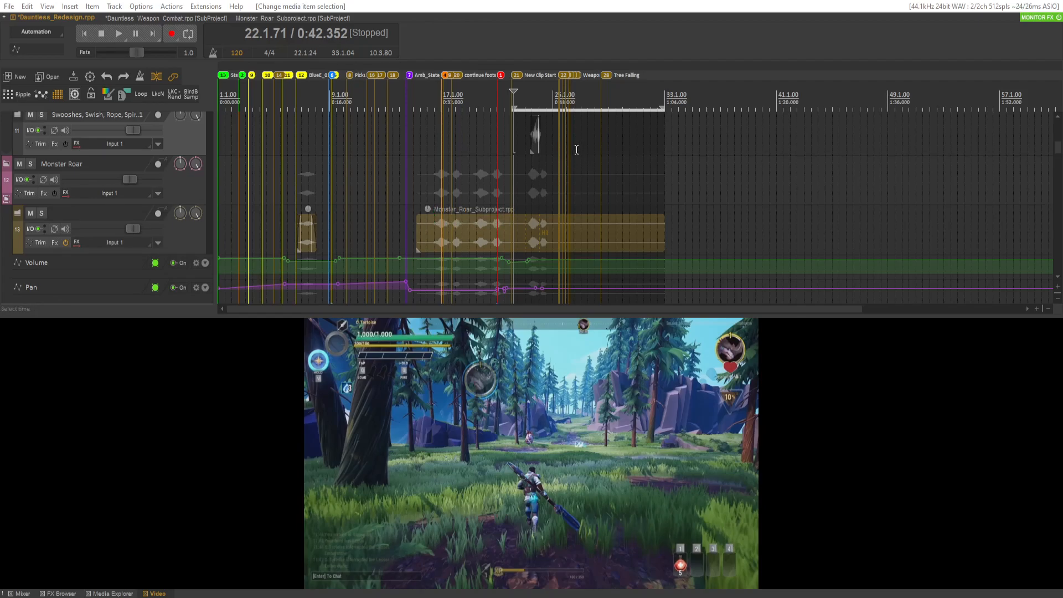
Listen to short passages around the monster roars in the first and second clips to compare their sound
left_click(282, 184)
key("space")
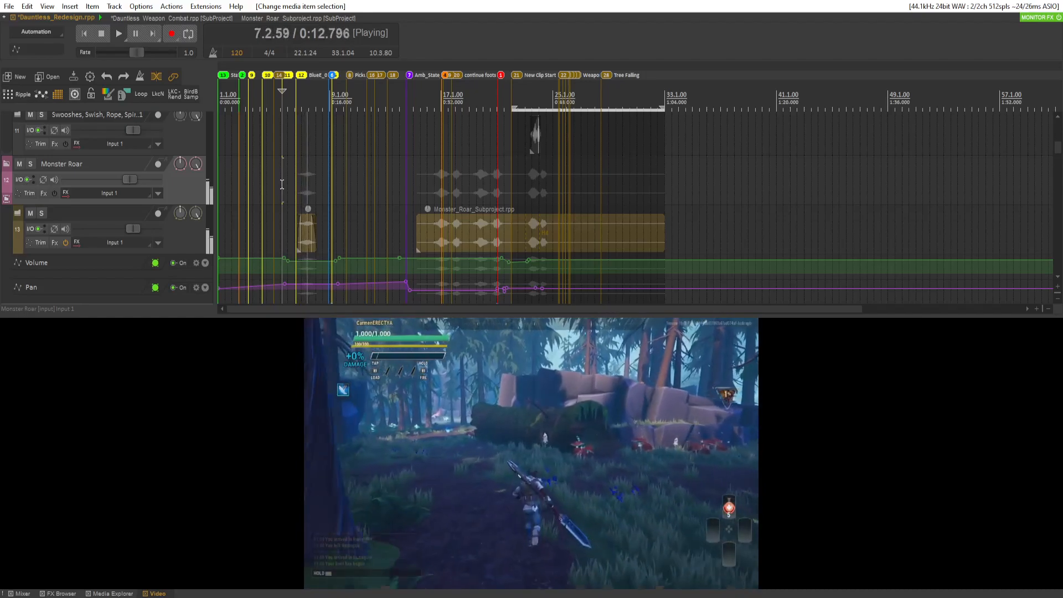
key("space")
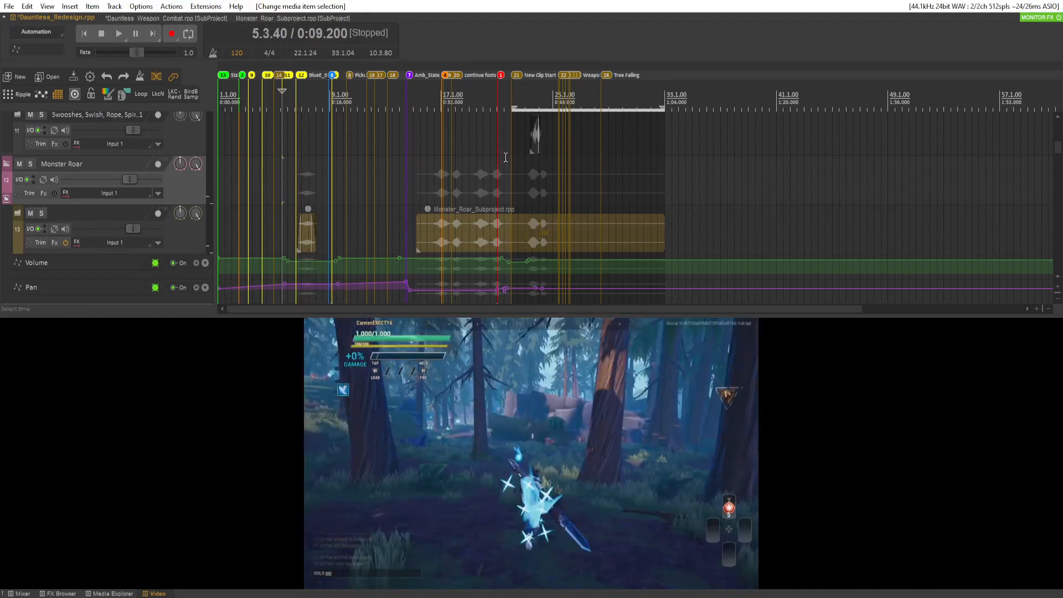
left_click(432, 176)
key("space")
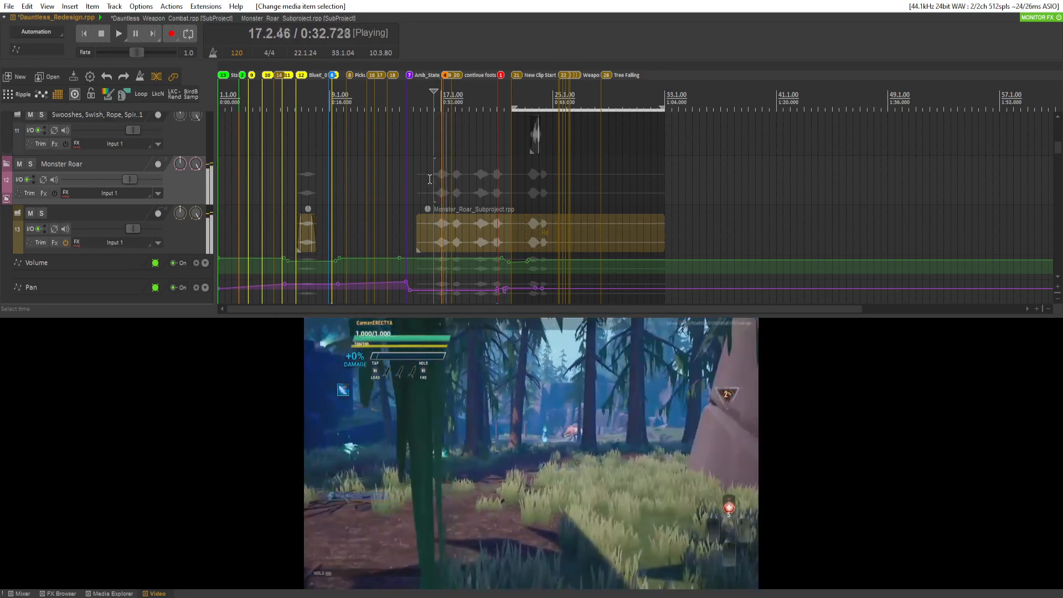
key("space")
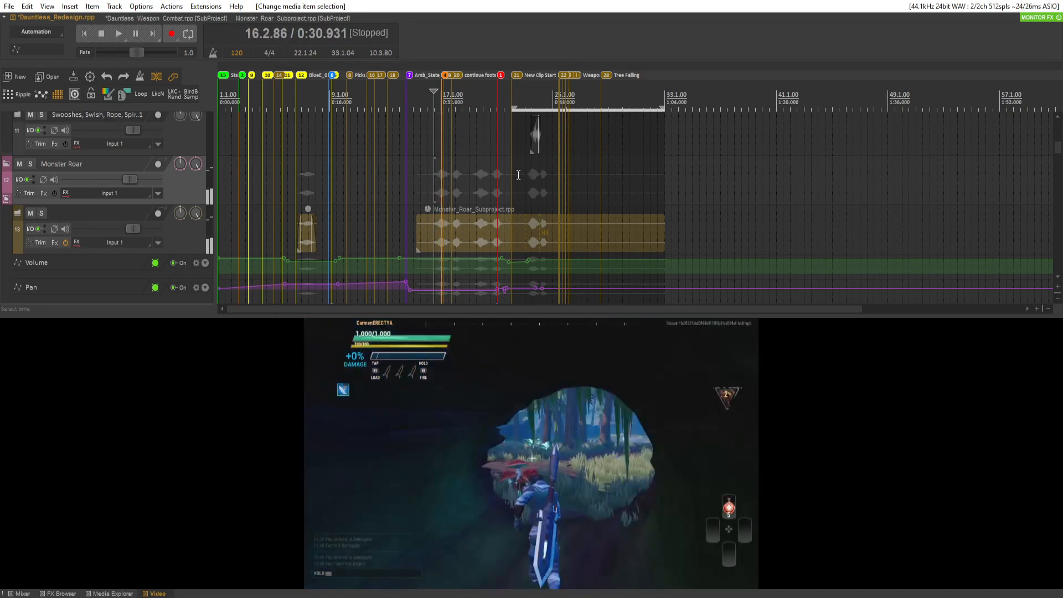
left_click(512, 175)
key("space")
left_click(525, 176)
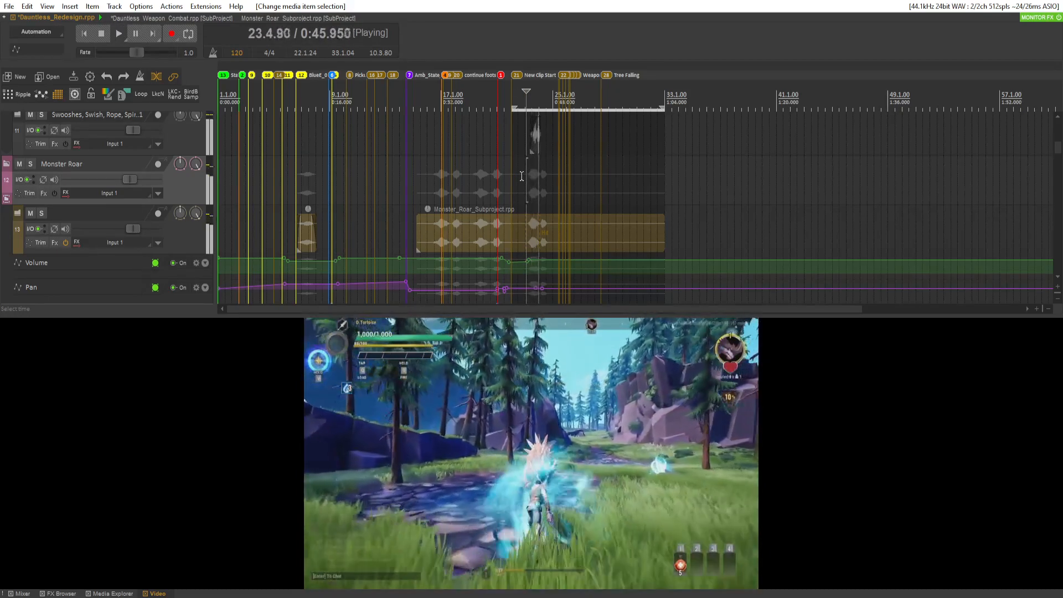
key("space")
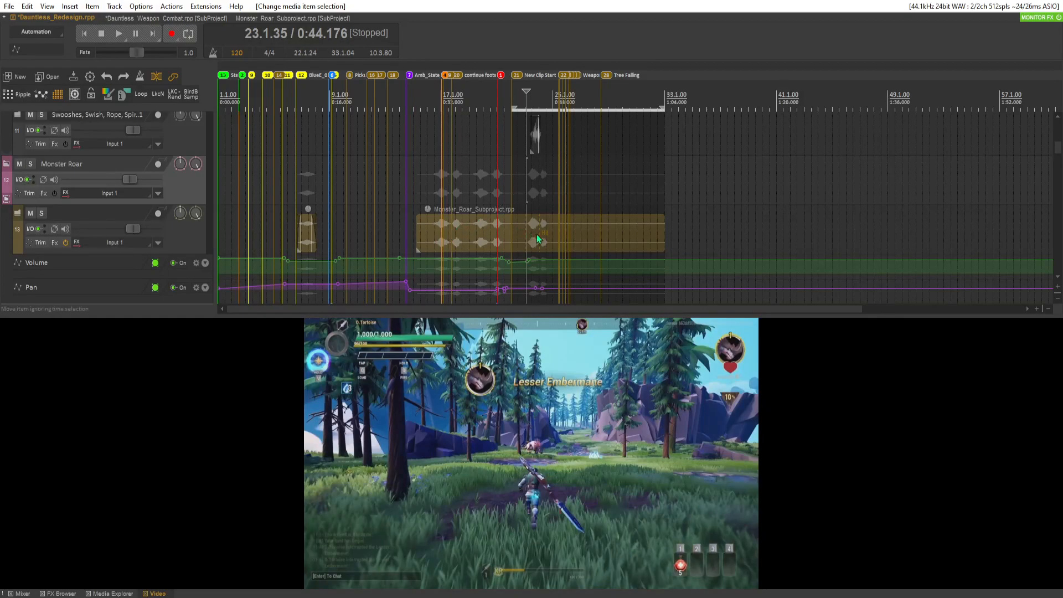
Raise the dip in the monster roar track's H-Reverb Stereo dry/wet envelope in the second clip, listen to it, and save the project
scroll(61, 242, "down", 3)
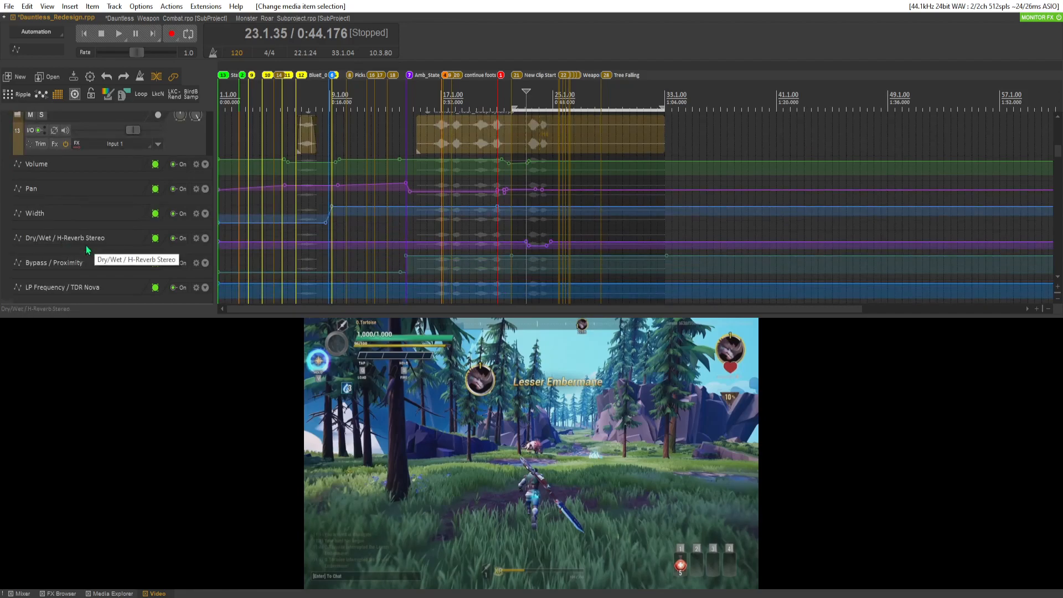
scroll(85, 244, "up", 3)
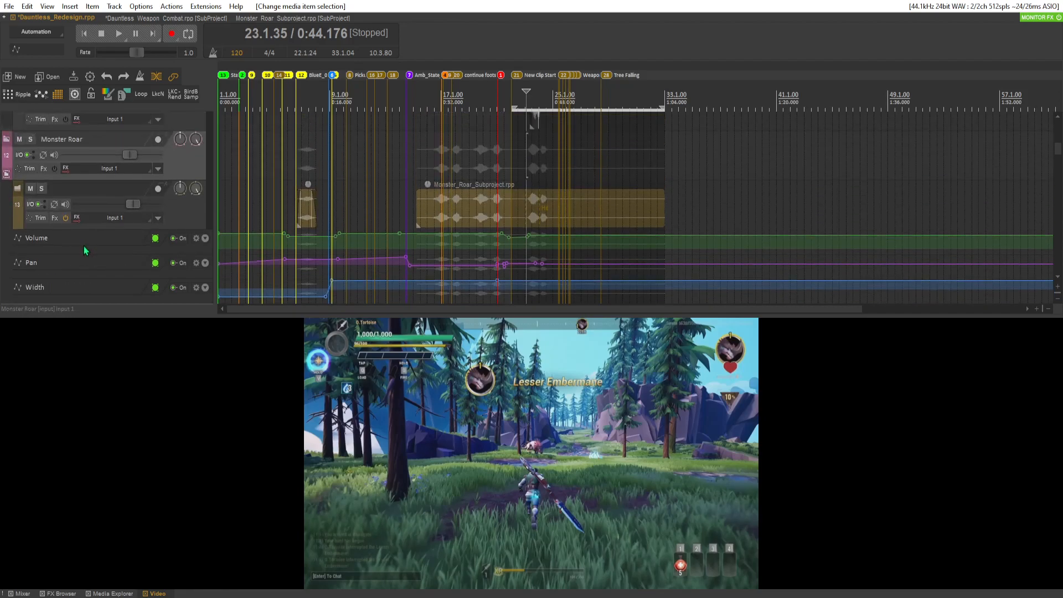
scroll(84, 246, "down", 3)
left_click_drag(538, 245, 540, 237)
left_click(524, 227)
key("space")
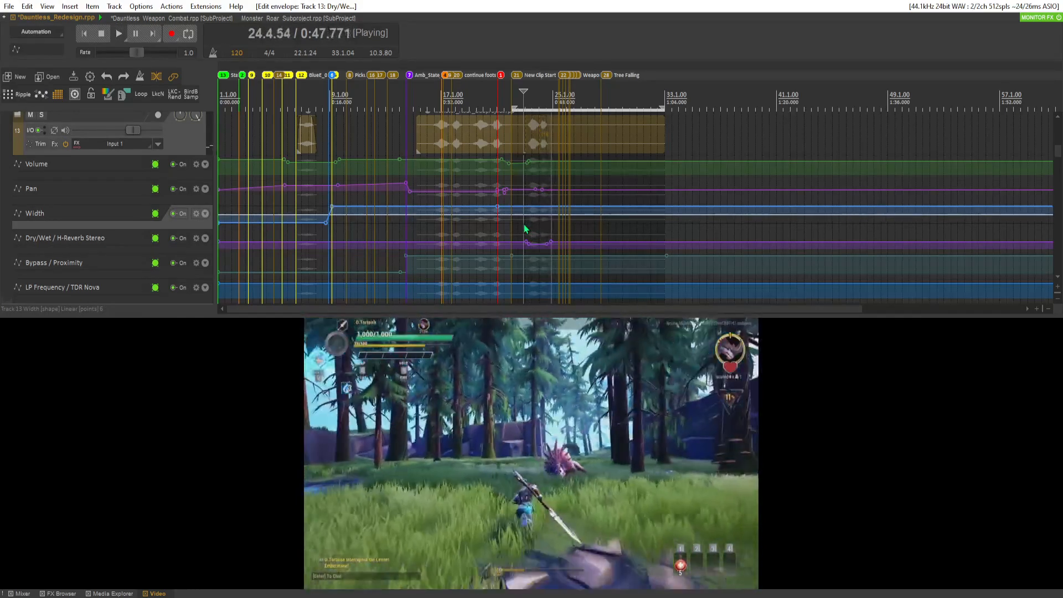
key("space")
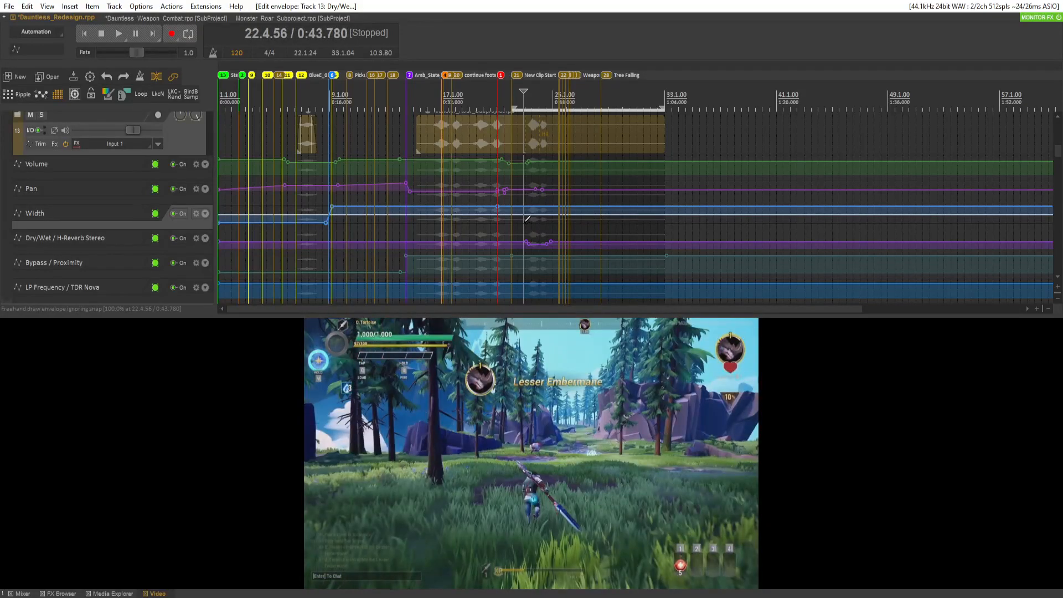
key("ctrl+s")
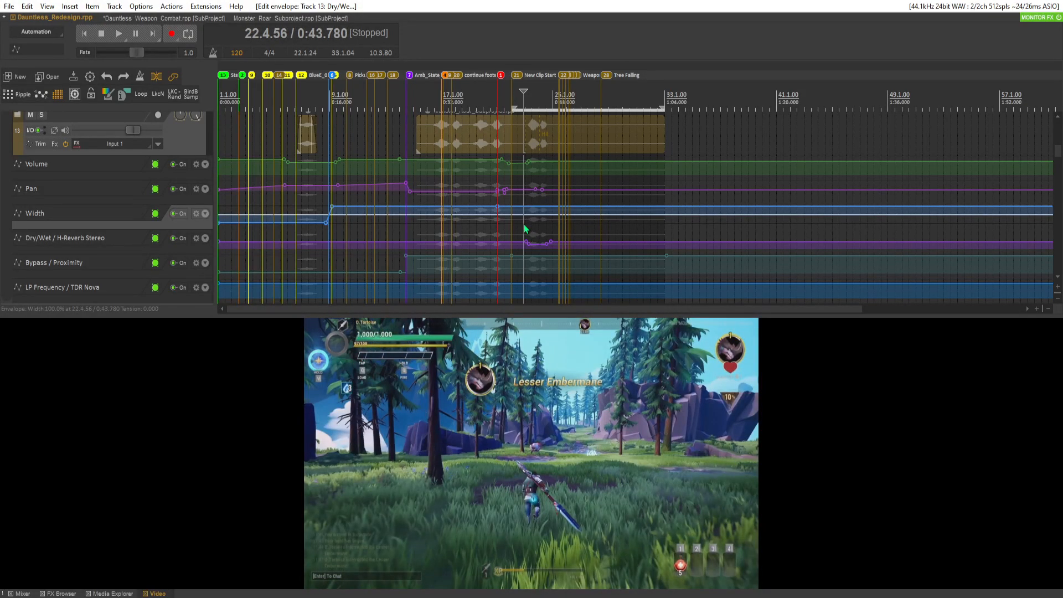